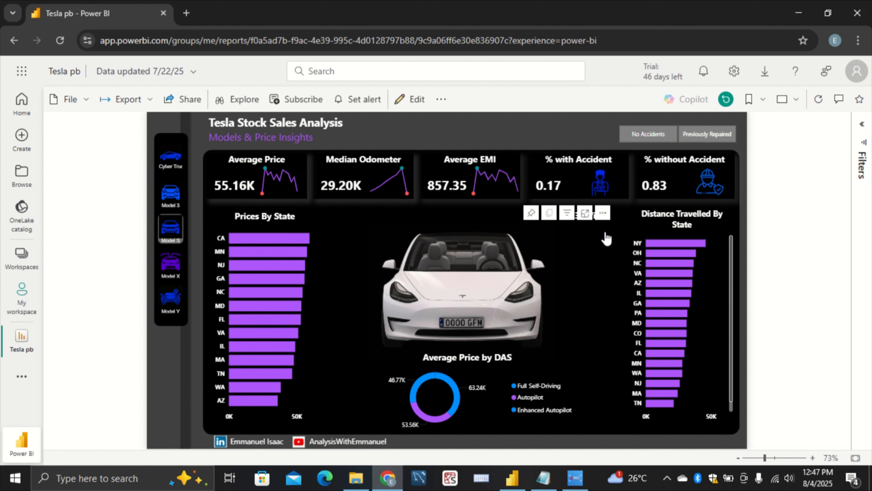
Filter the report to Model X and then to Model Y, and load Model Y's linked 3D view
left_click(170, 264)
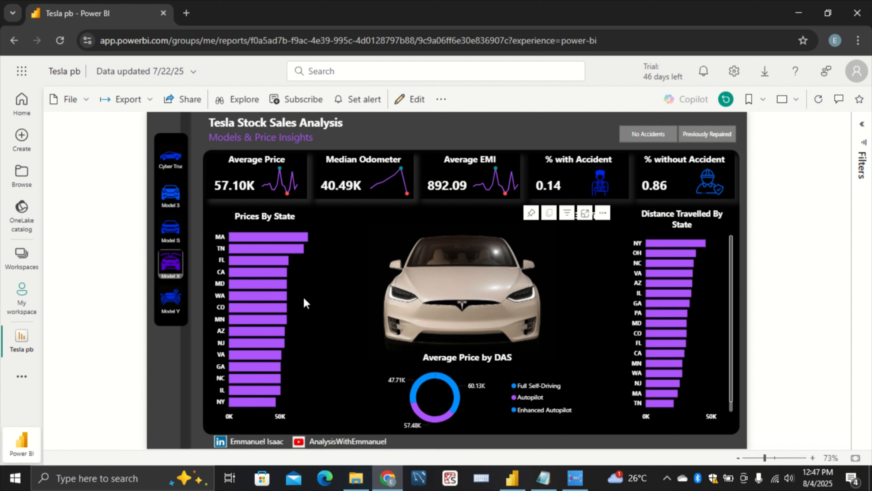
left_click(171, 309)
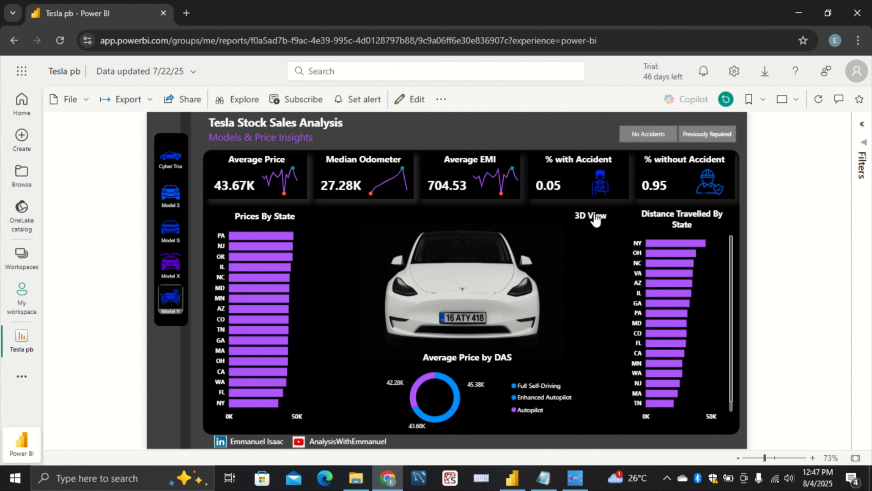
left_click(590, 216)
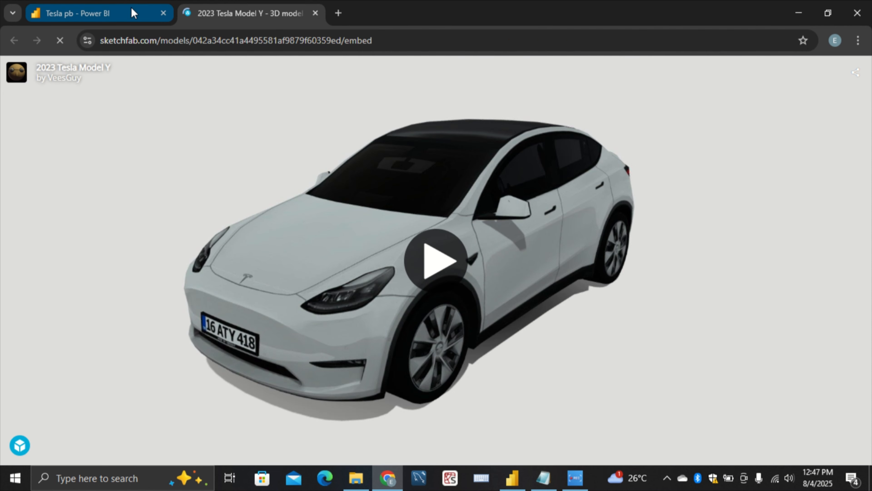
left_click(424, 260)
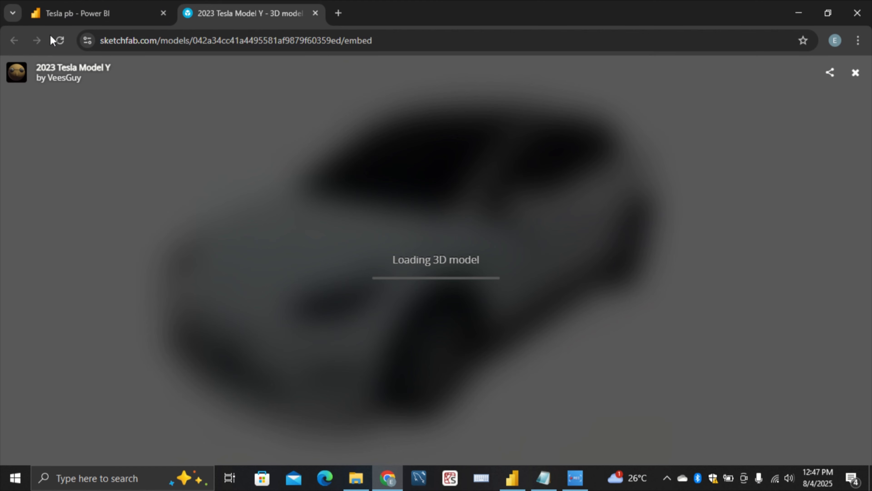
Return to the report, filter it to Model X, and load that model's linked 3D view
left_click(92, 13)
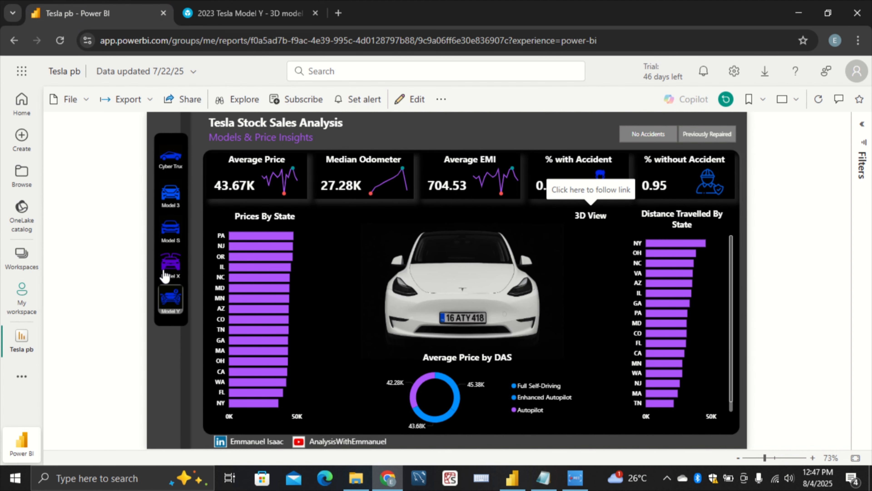
left_click(165, 273)
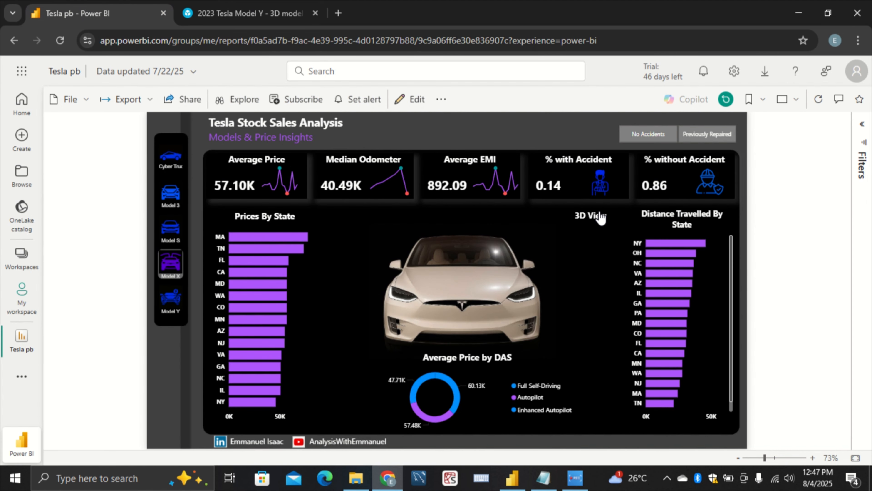
left_click(598, 224)
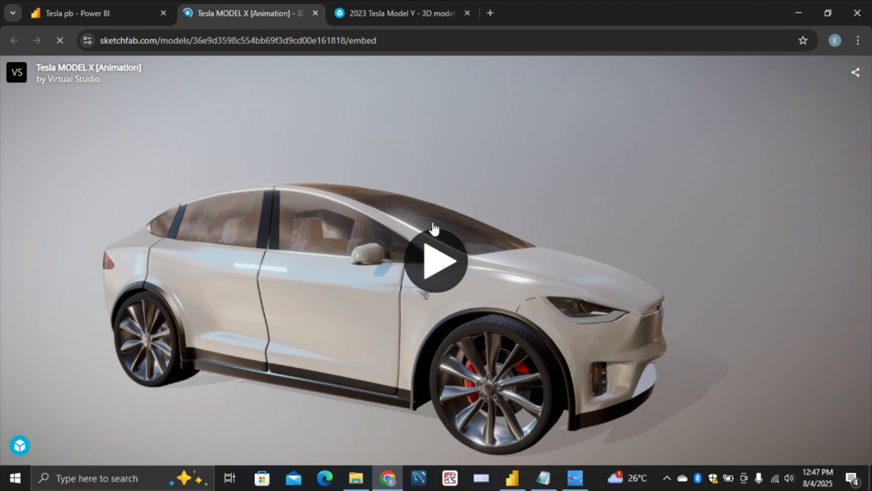
left_click(421, 267)
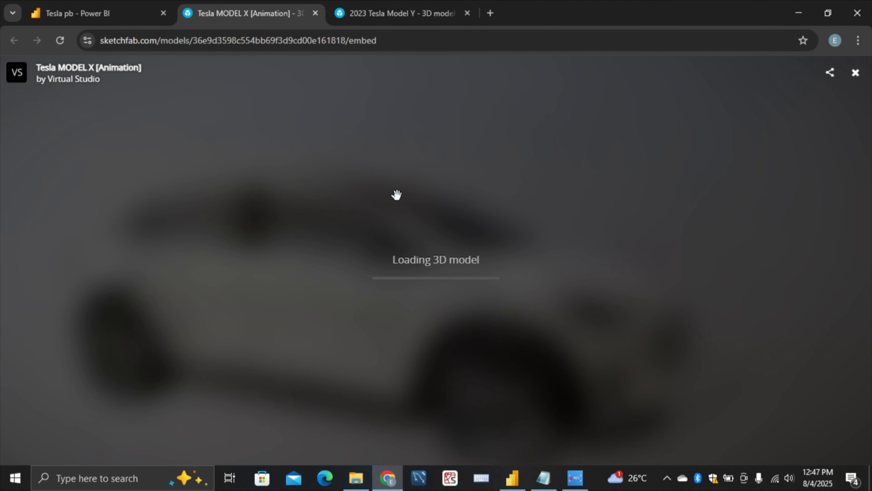
Return to the report, filter it to Model S, and open that model's linked 3D view
left_click(140, 14)
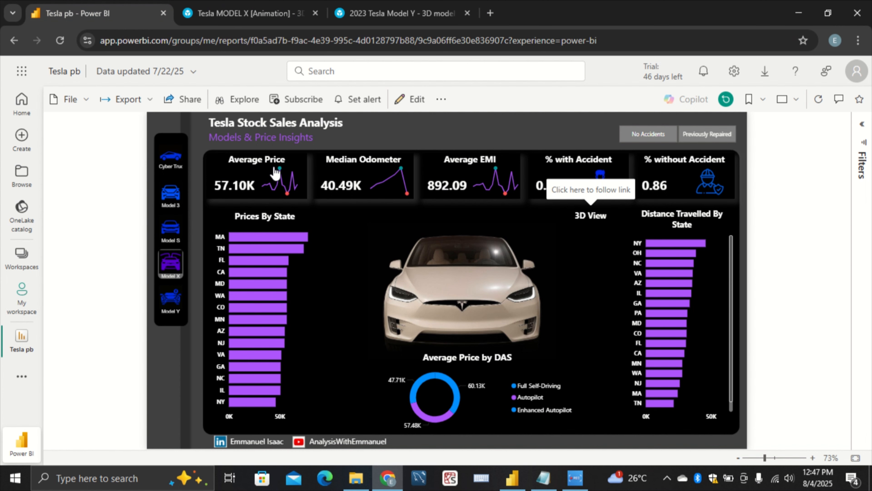
left_click(171, 234)
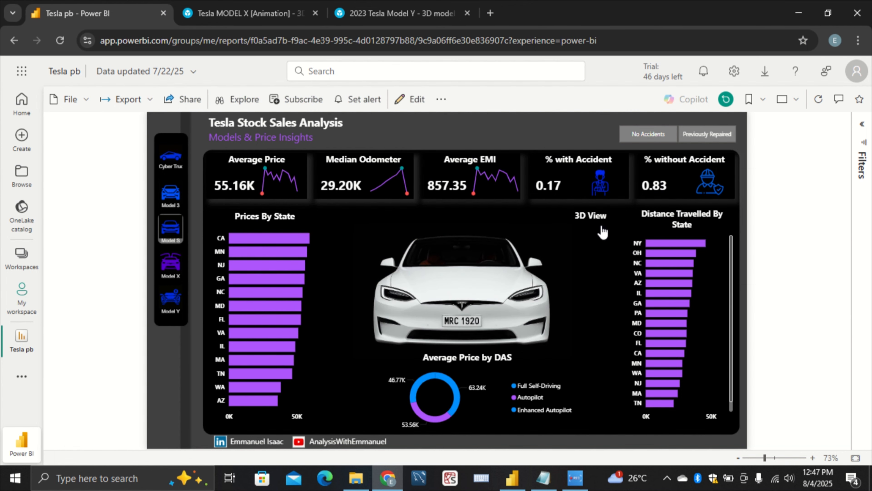
left_click(610, 222)
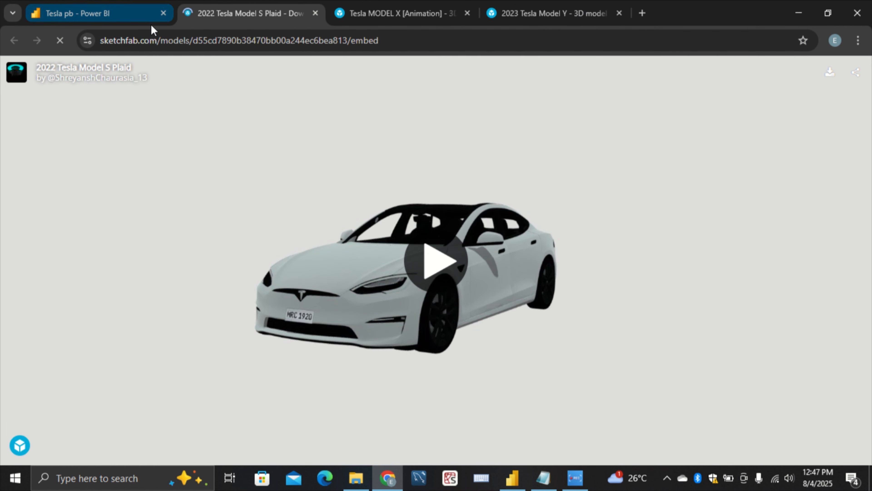
Return to the report, filter it to Model 3, and load that model's linked 3D view
left_click(151, 14)
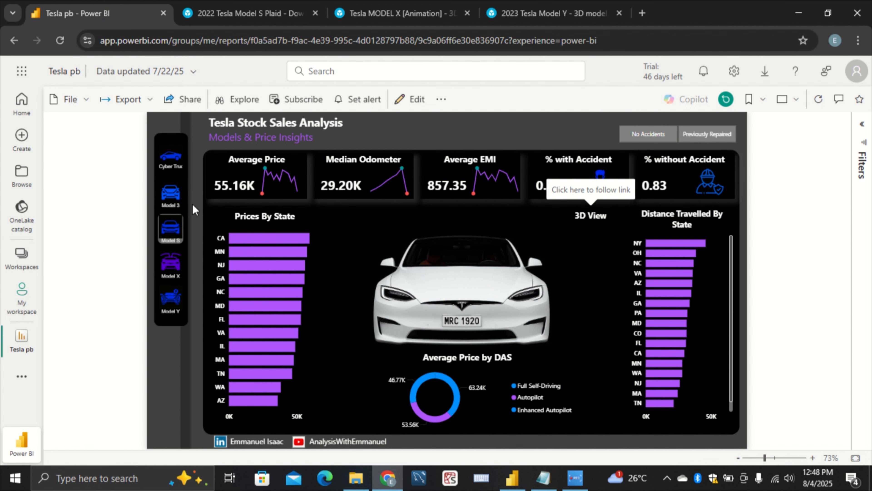
left_click(169, 193)
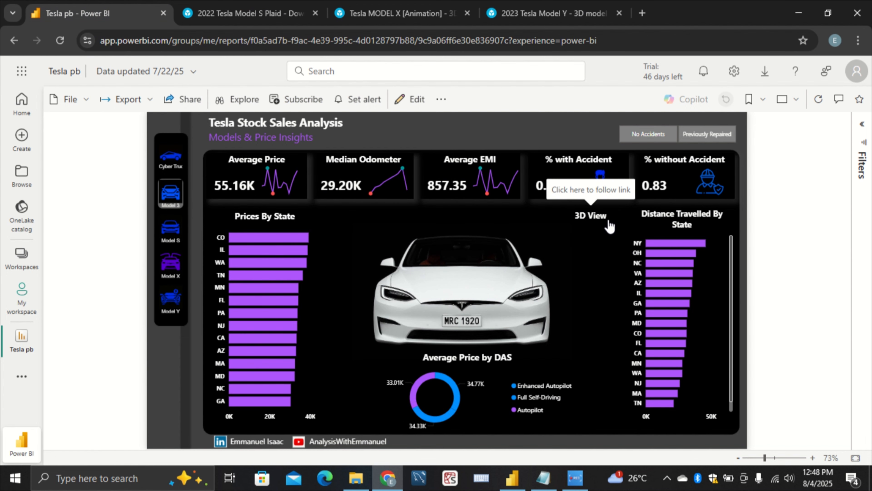
left_click(603, 221)
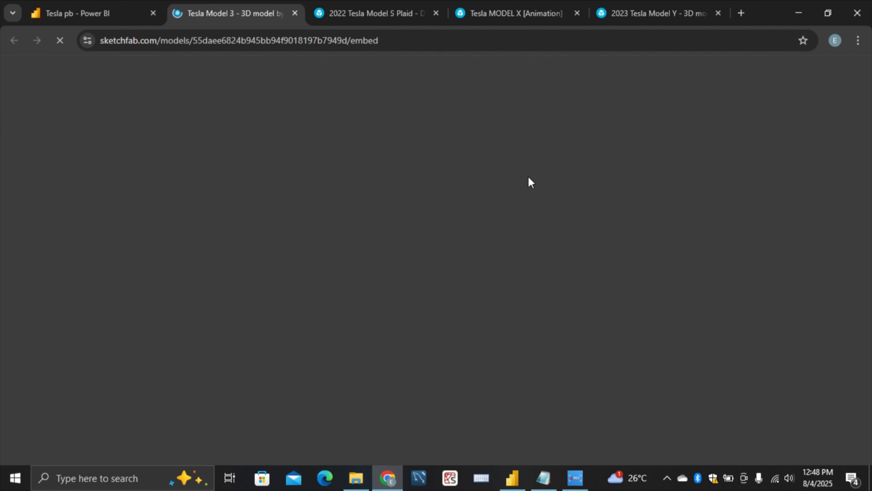
left_click(442, 283)
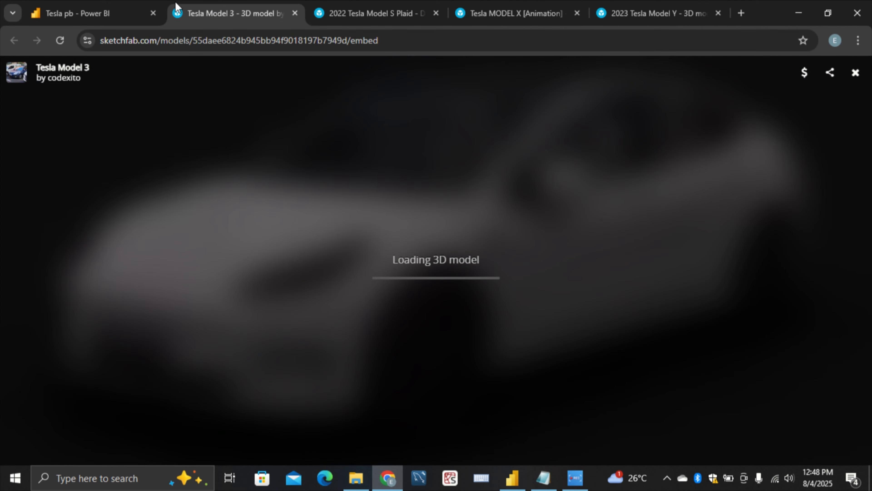
Return to the report, filter it to the Cybertruck, and load its linked 3D view
left_click(98, 17)
left_click(173, 160)
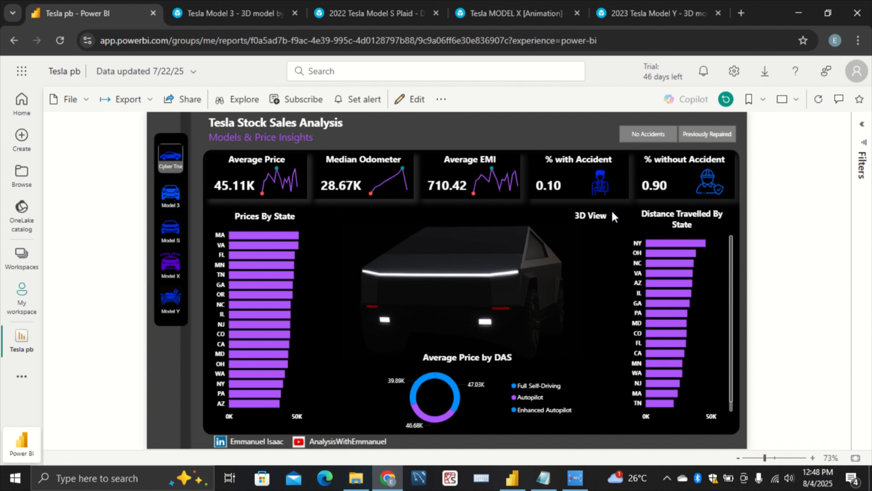
left_click(591, 220)
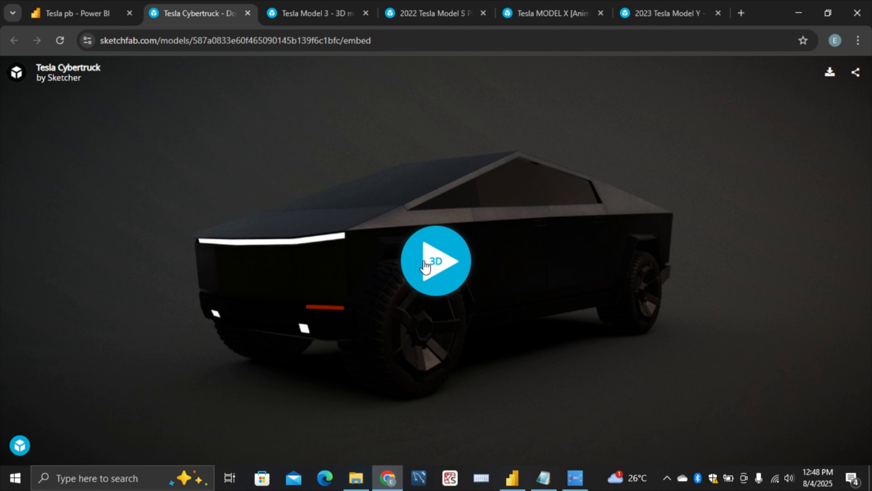
left_click(426, 266)
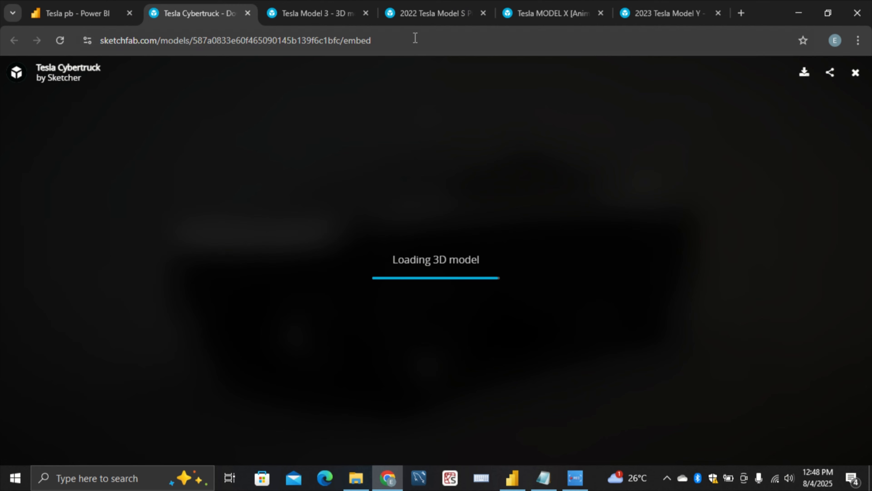
Start loading the 2022 Tesla Model S Plaid 3D model, and rotate the 2023 Tesla Model Y to view it from above
left_click(429, 15)
left_click(435, 267)
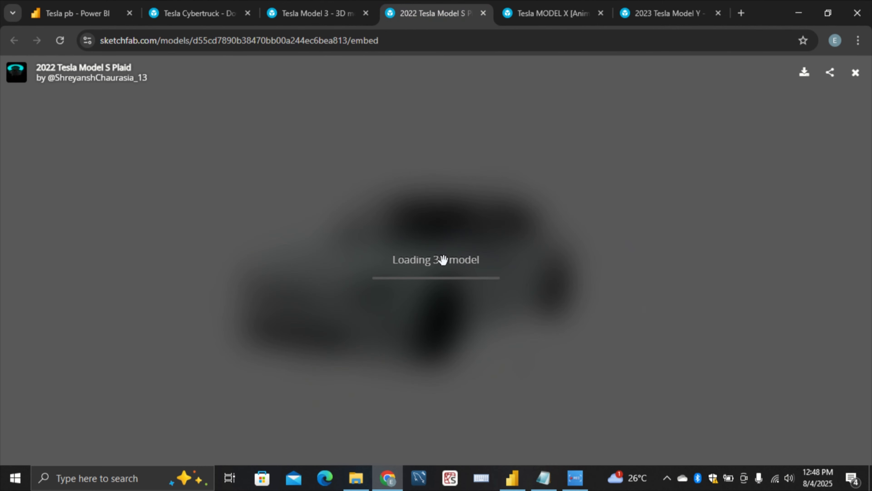
left_click(653, 13)
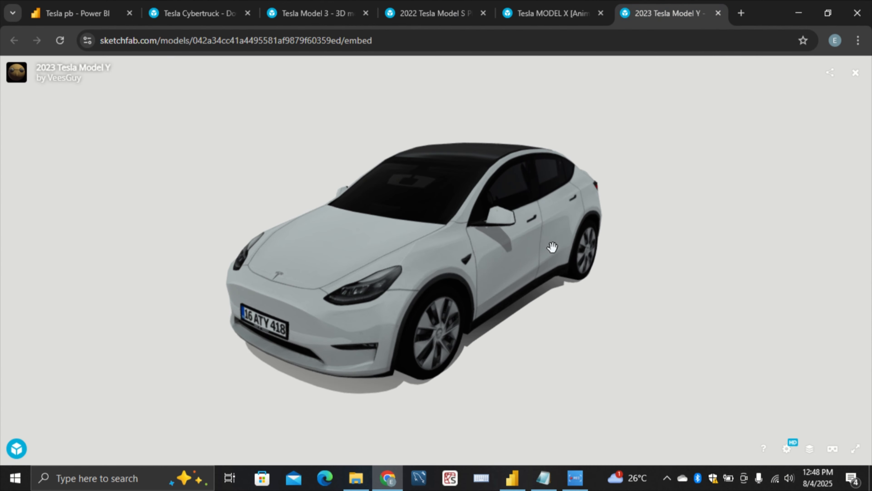
left_click_drag(481, 257, 575, 285)
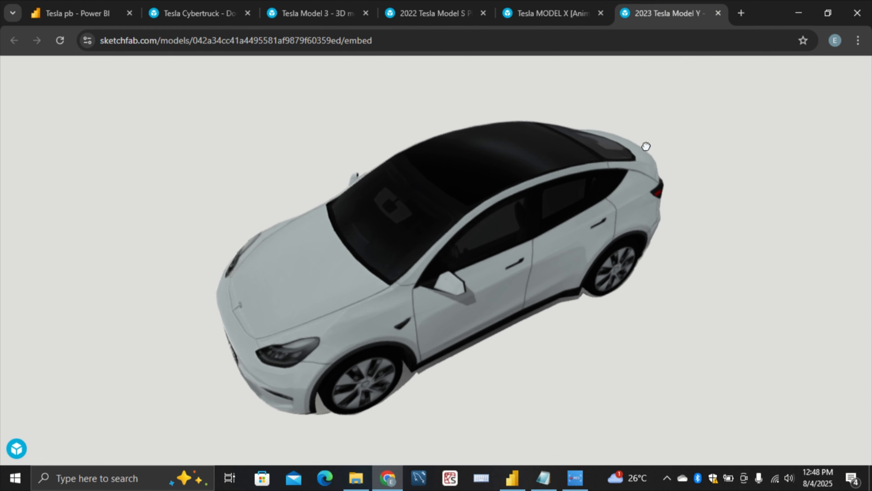
Check the Model X and Model S 3D pages, and rotate the Tesla Model 3 to examine its open doors, hood and interior
left_click(551, 14)
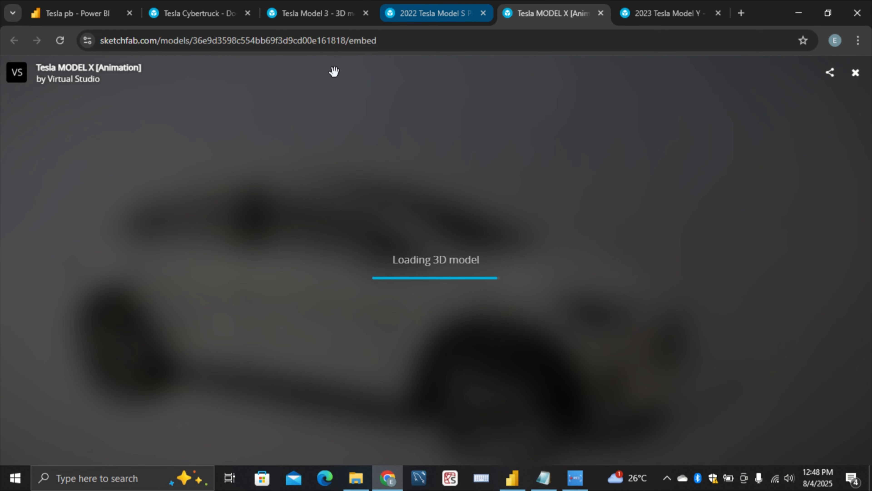
key("ctrl+shift+Tab")
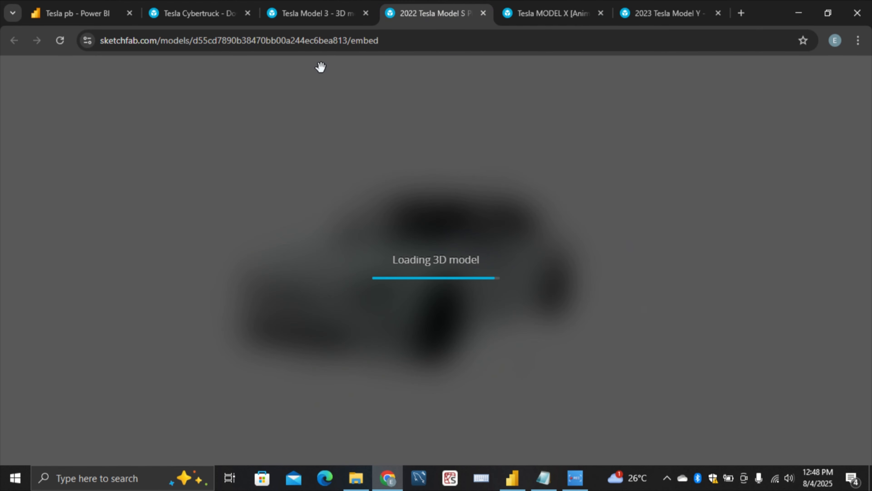
left_click(338, 16)
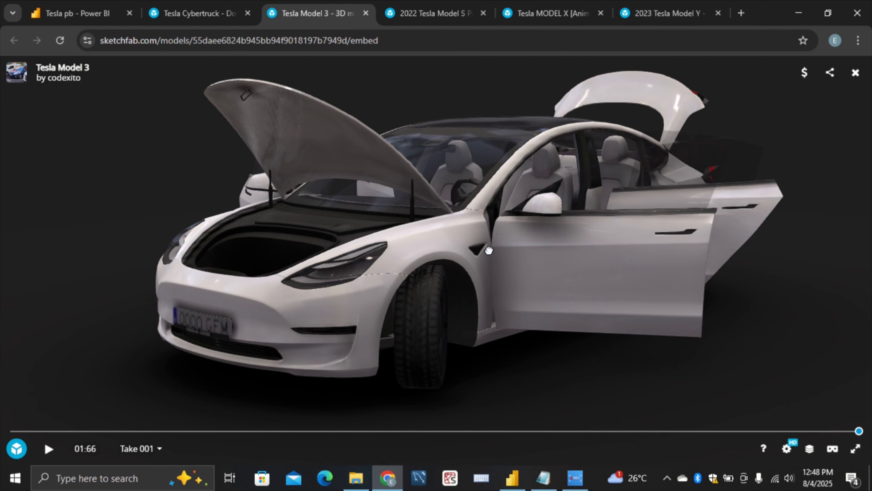
left_click_drag(489, 250, 818, 231)
left_click_drag(317, 230, 388, 208)
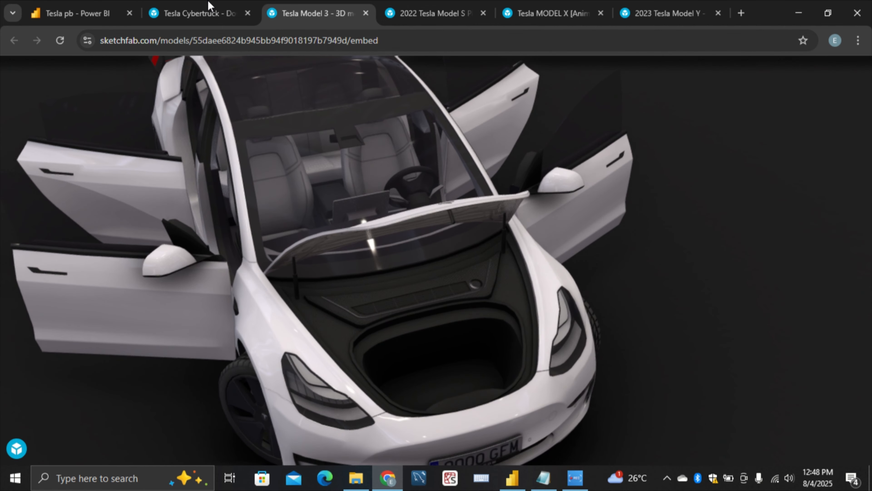
Check the Cybertruck page, and rotate the animated Tesla Model X to examine its side and roof
left_click(237, 14)
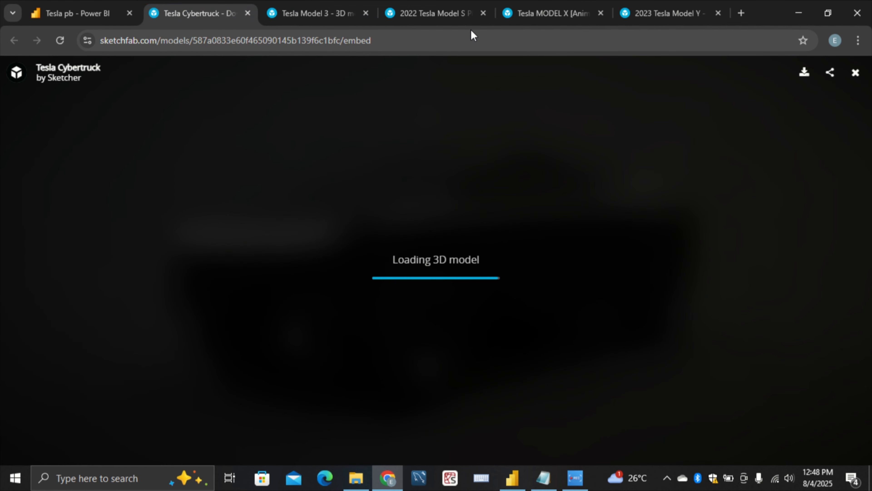
left_click(554, 17)
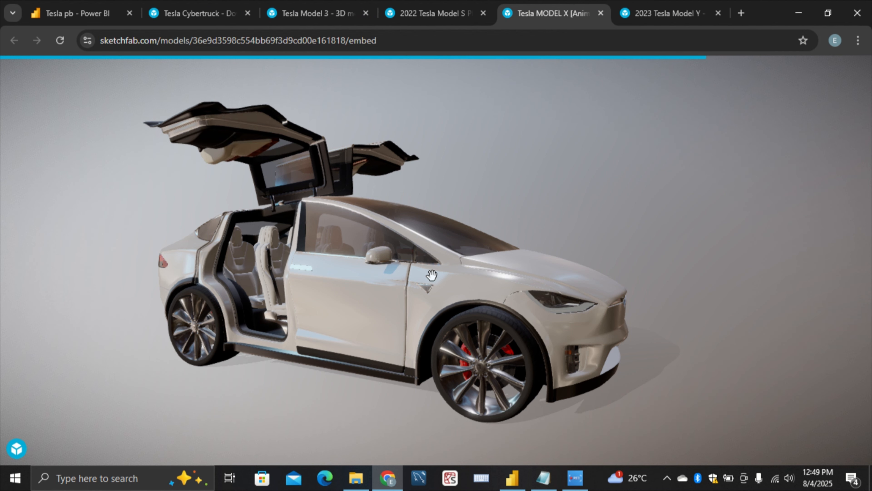
left_click_drag(502, 292, 547, 320)
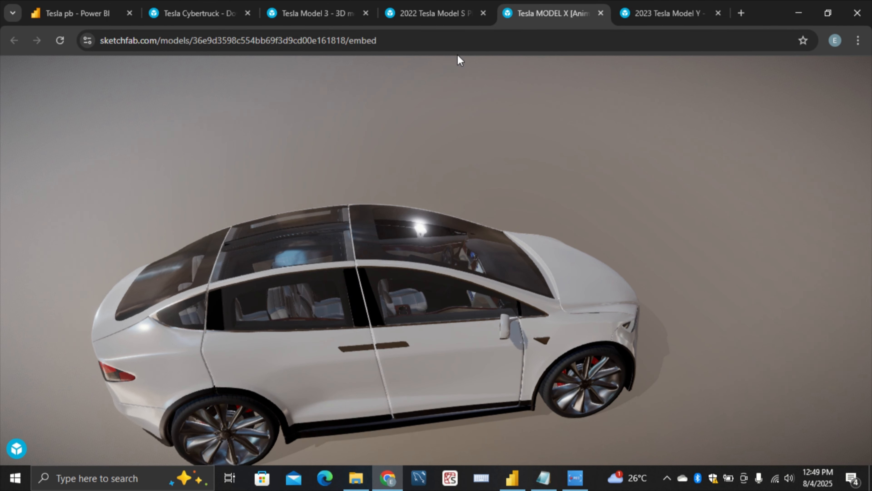
Rotate the Tesla Model S Plaid and the Tesla Cybertruck 3D models to examine them from several angles
left_click(444, 19)
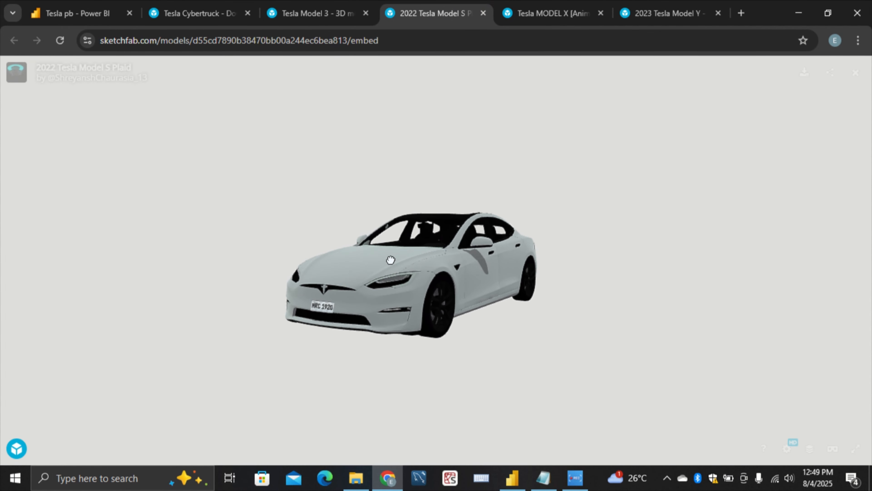
left_click_drag(389, 228, 759, 305)
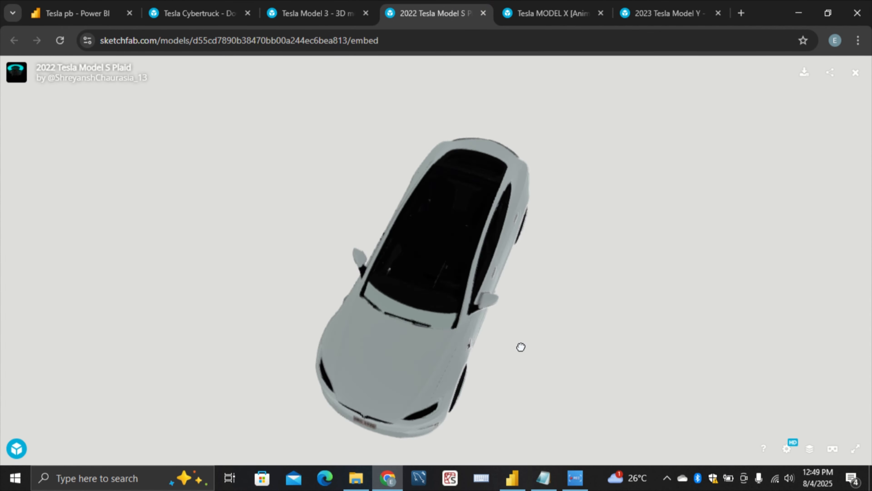
left_click(190, 17)
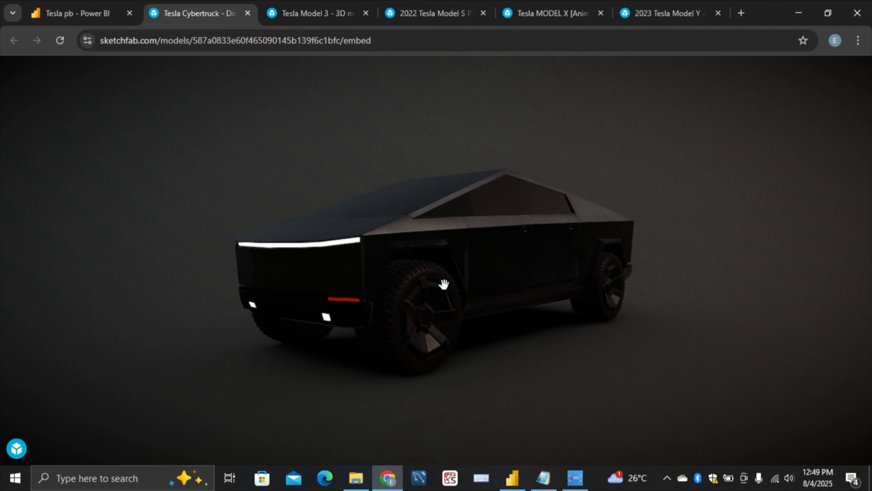
left_click_drag(520, 284, 561, 256)
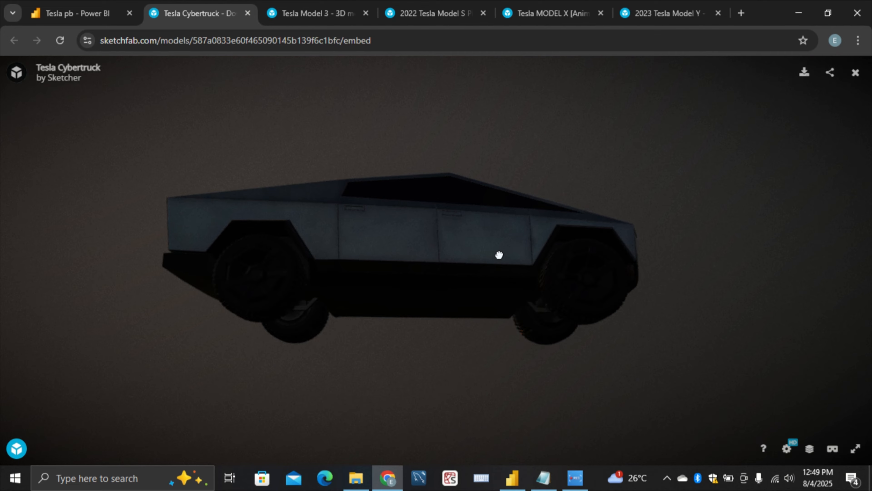
left_click_drag(499, 255, 579, 277)
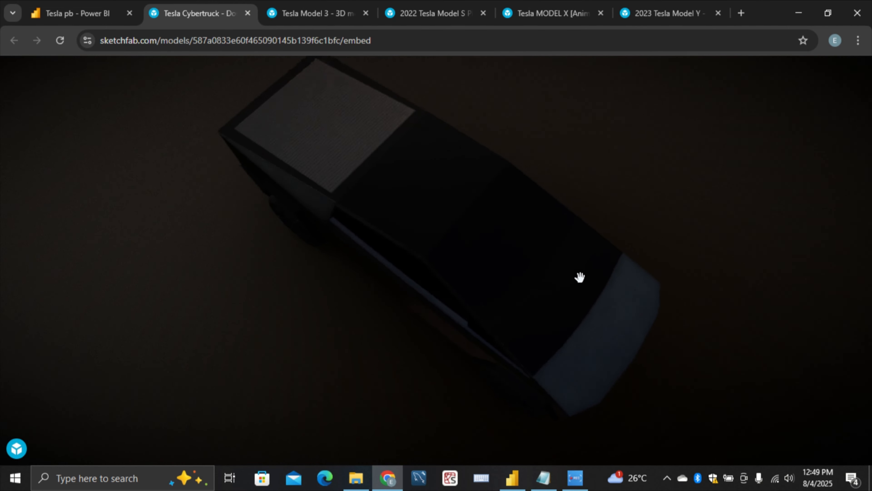
Return to the Tesla Stock Sales Analysis report and filter it to Model S
left_click(98, 14)
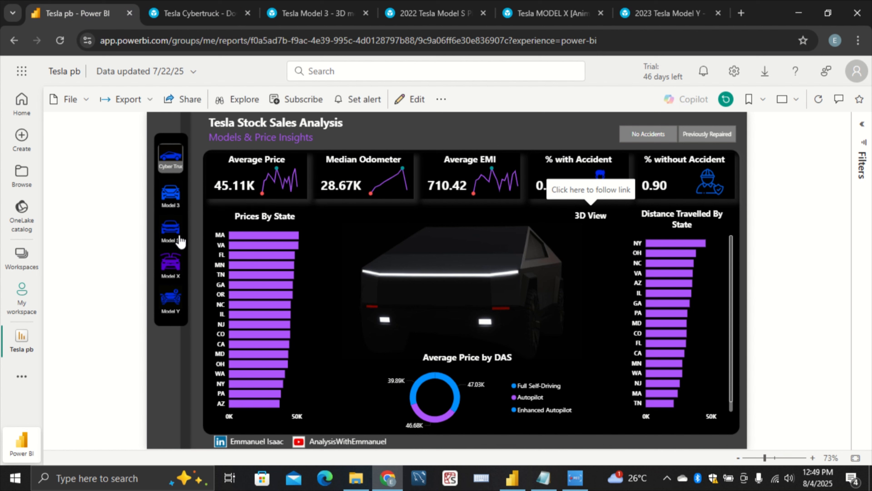
left_click(175, 239)
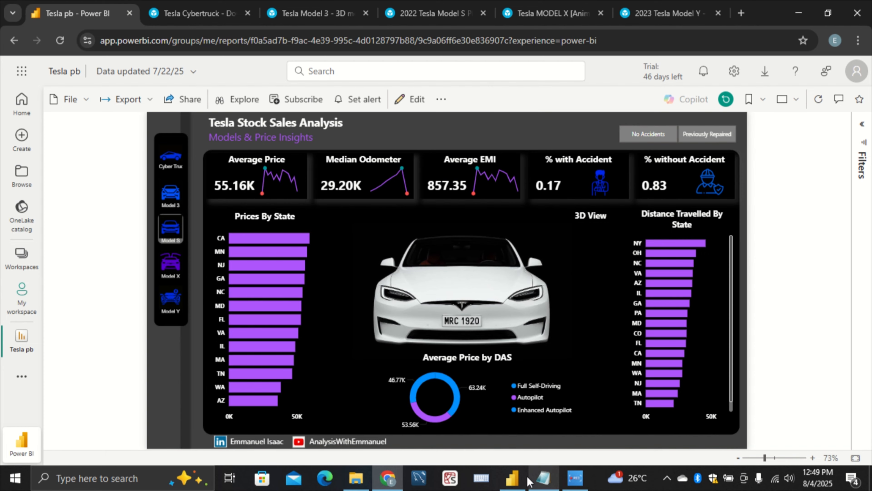
Switch to the Tesla pb report in Power BI Desktop and filter it by Cybertruck, Model 3 and Model S in turn
left_click(512, 481)
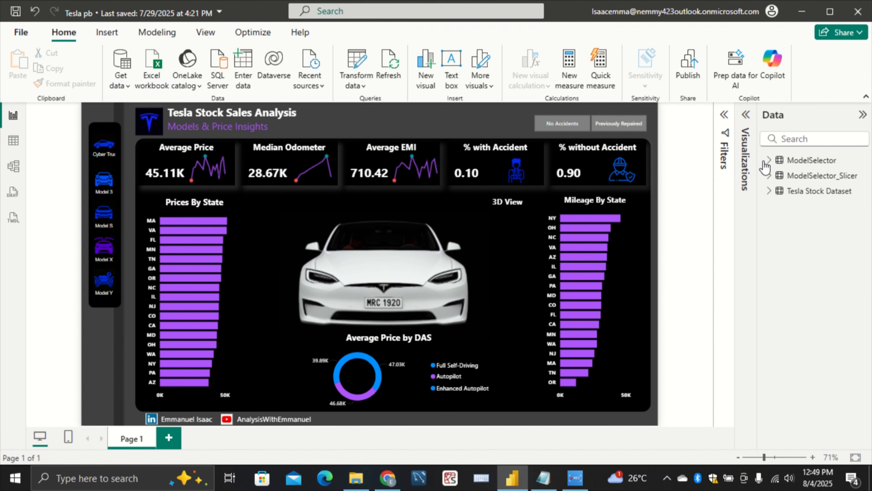
left_click(745, 129)
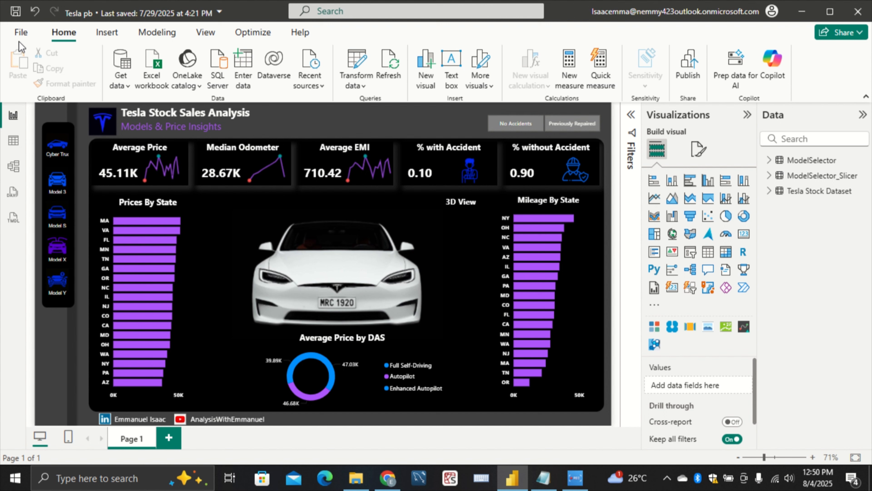
left_click(72, 136)
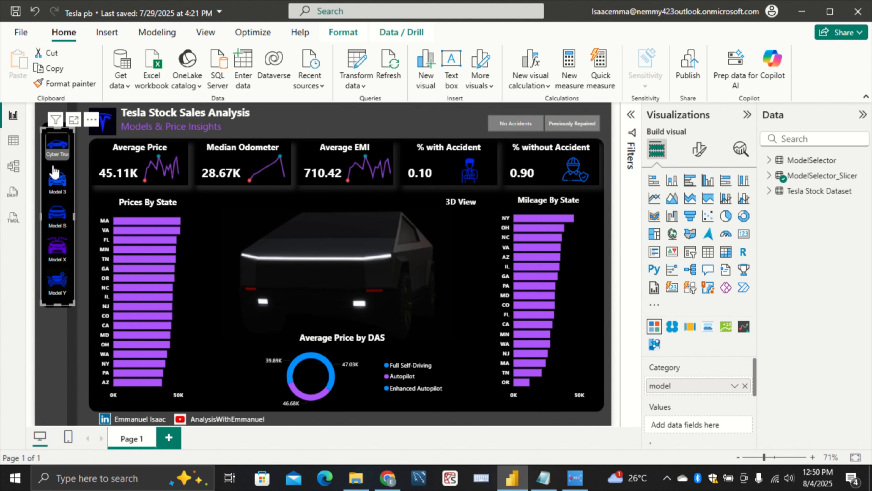
left_click(57, 182)
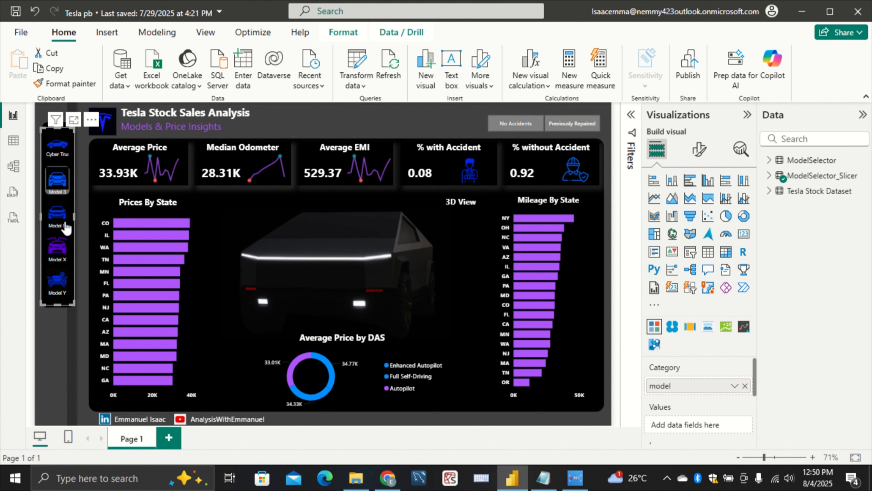
left_click(66, 223)
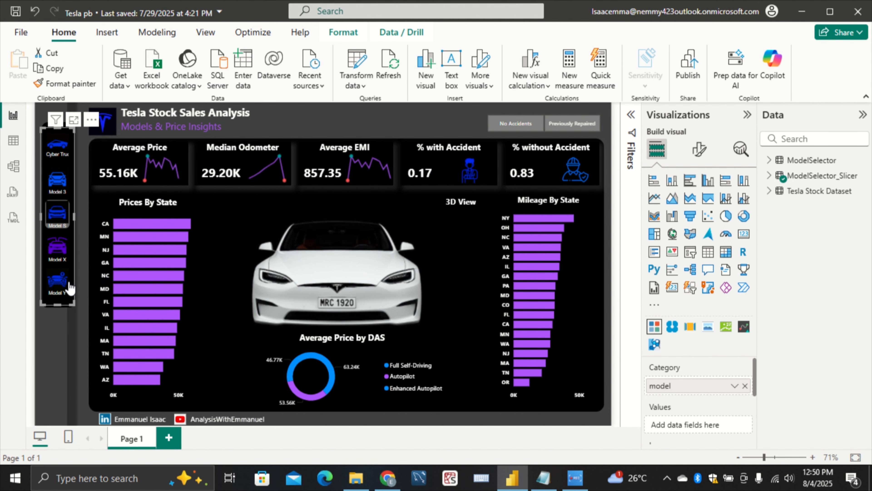
Create a new blank report from the Tesla pb report
left_click(21, 33)
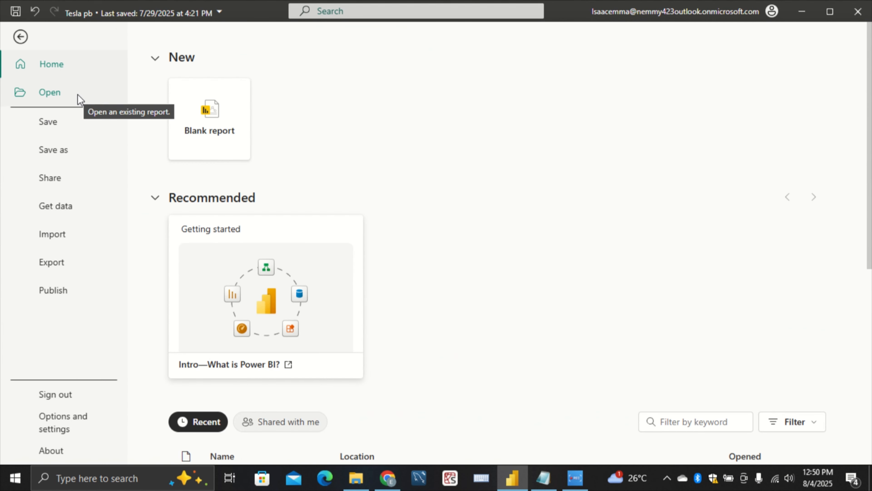
left_click(110, 95)
left_click(98, 73)
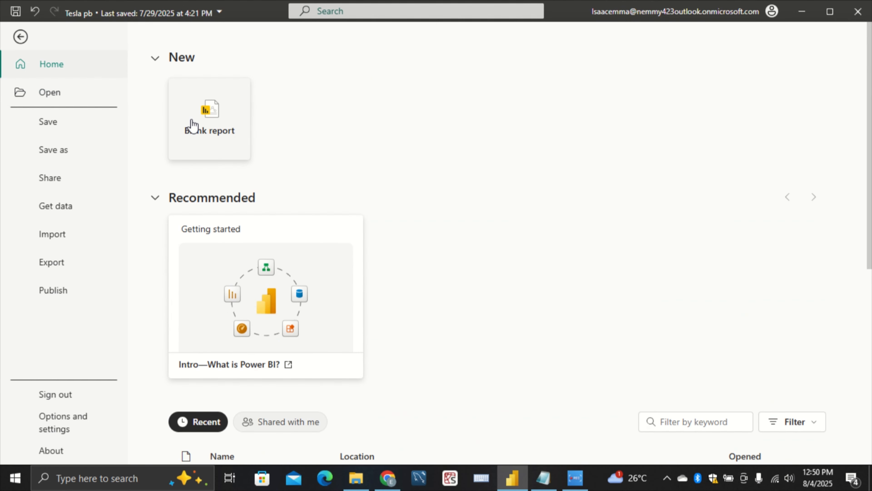
left_click(192, 121)
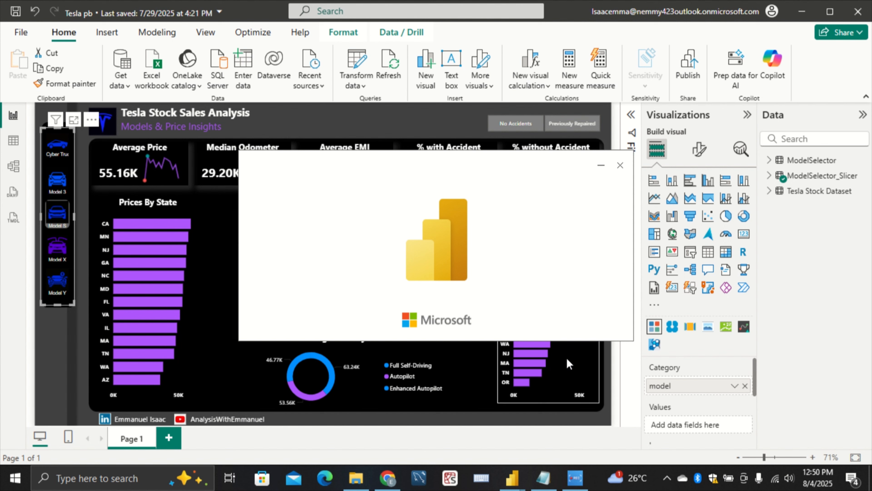
Switch to Notepad and examine the DAX formulas in the Measures & Column file, from SelectedModel through PercentNoAccident
left_click(544, 472)
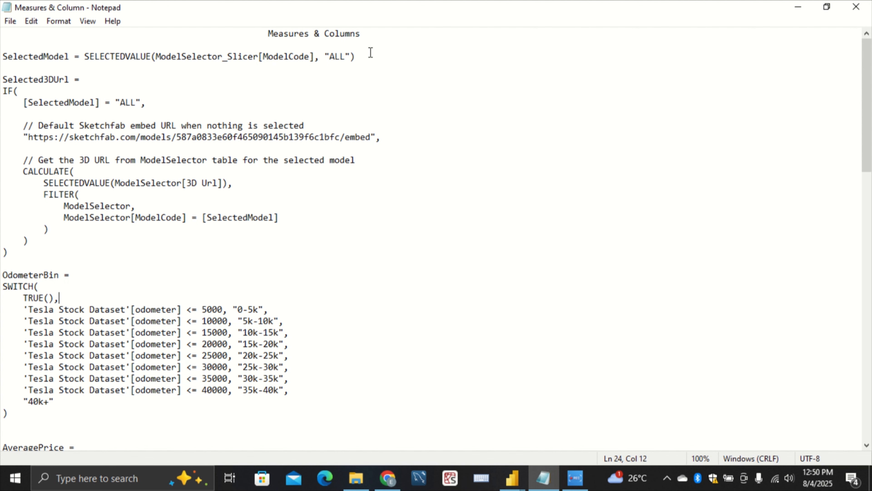
scroll(328, 142, "down", 7)
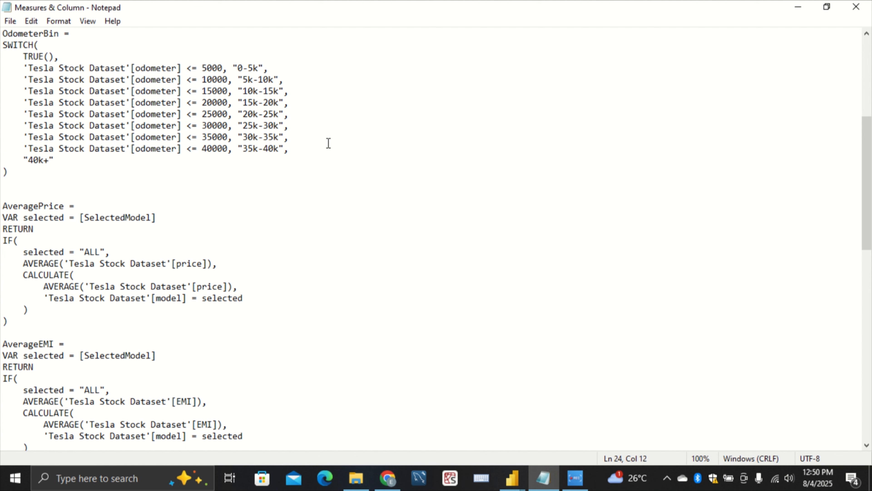
scroll(313, 144, "down", 15)
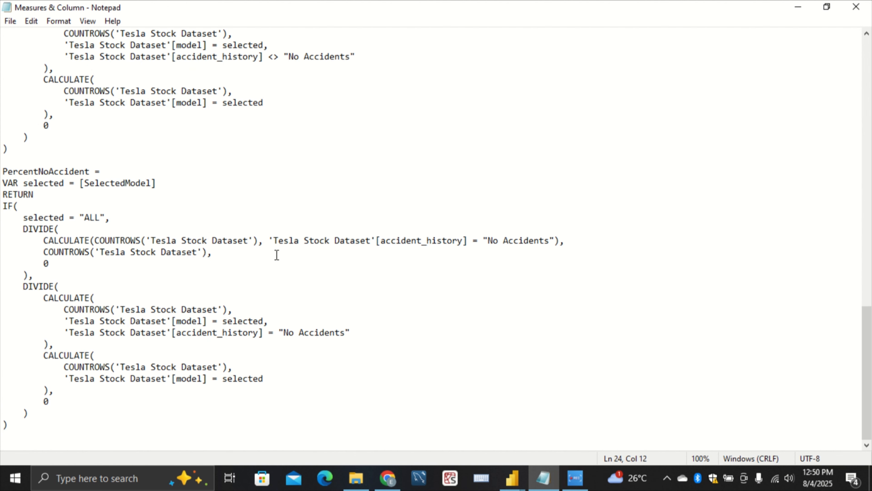
scroll(283, 241, "up", 10)
scroll(289, 226, "up", 1)
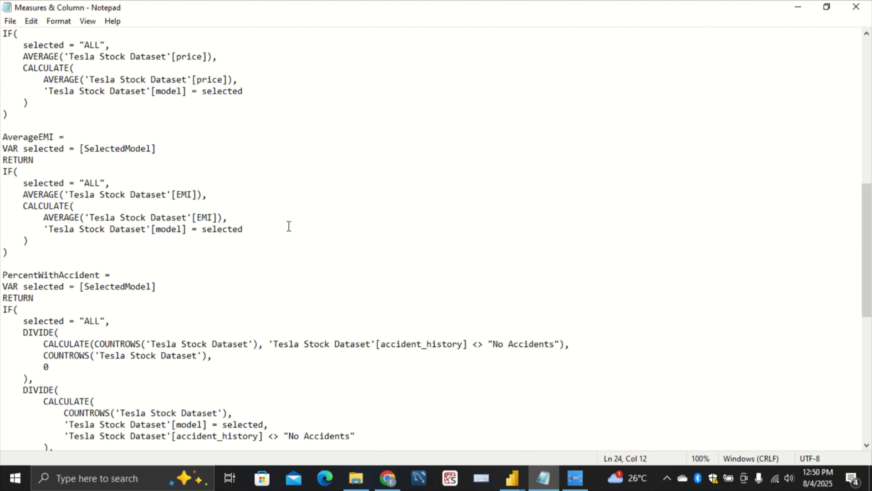
scroll(289, 226, "up", 3)
scroll(289, 227, "down", 2)
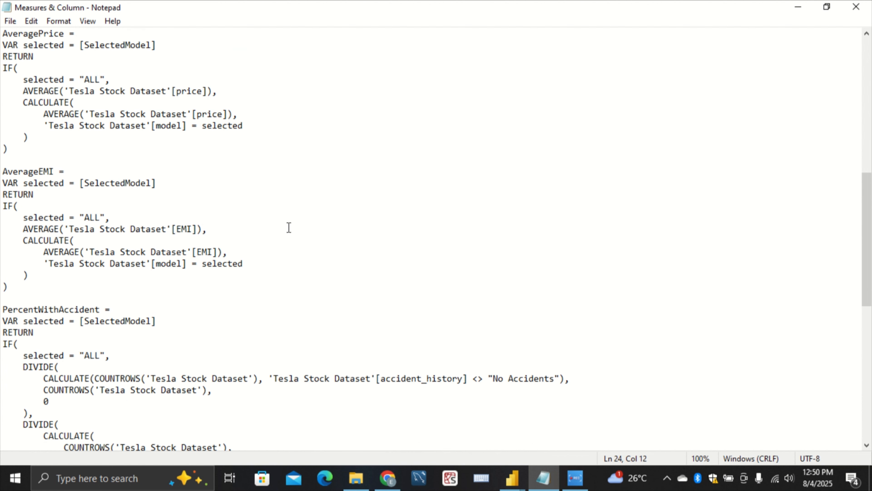
scroll(289, 224, "down", 12)
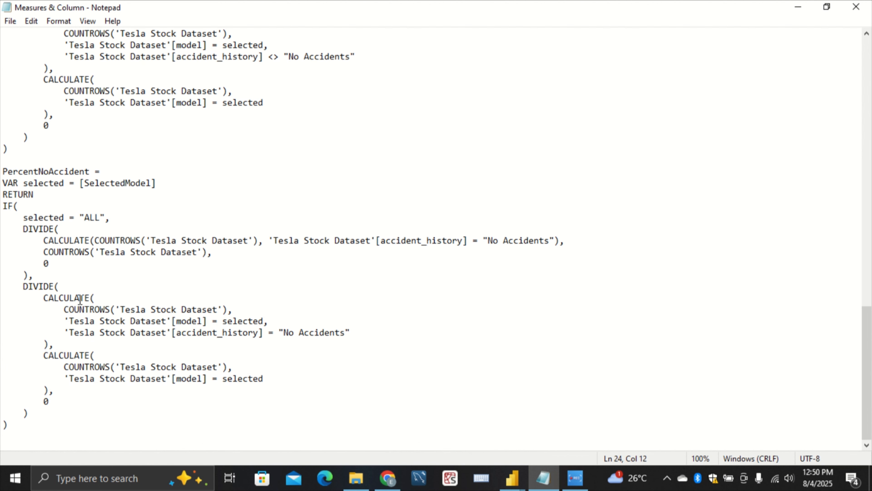
left_click_drag(24, 436, 1, 170)
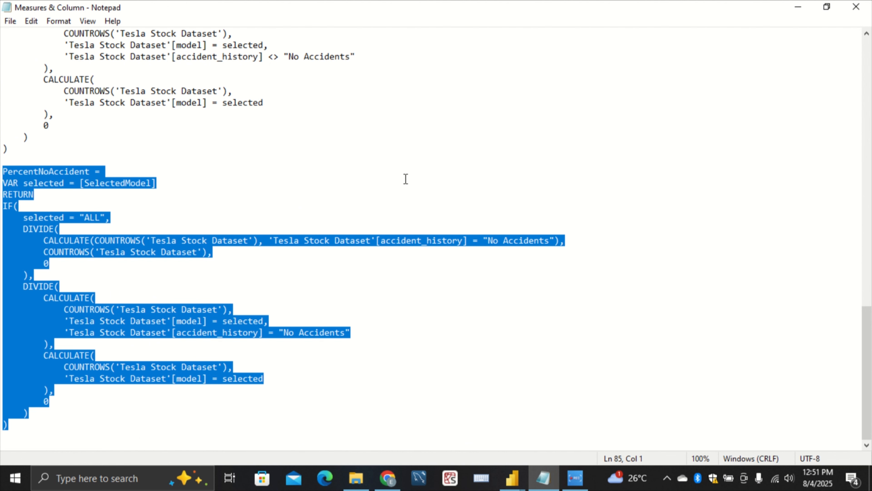
scroll(343, 179, "up", 1)
left_click(338, 180)
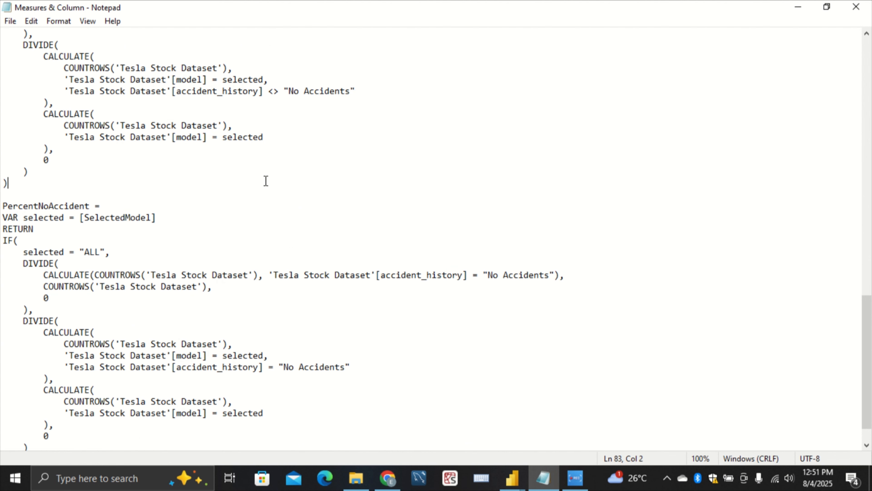
scroll(281, 169, "up", 10)
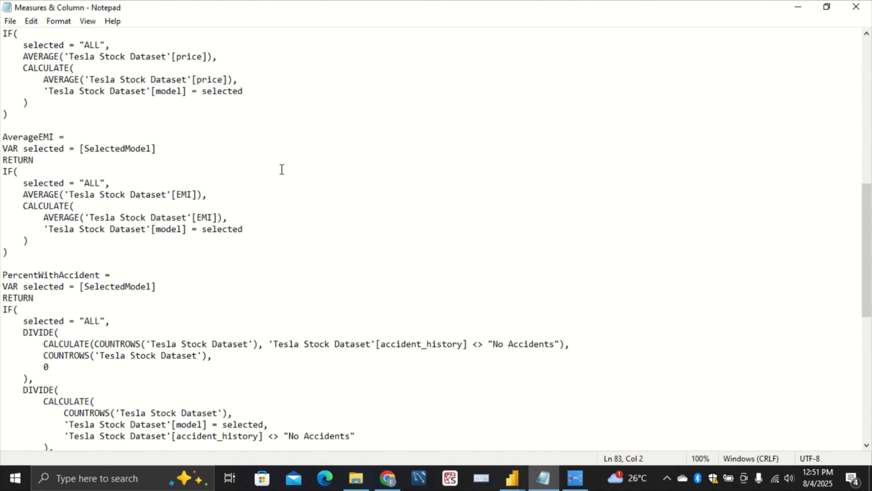
scroll(282, 169, "up", 9)
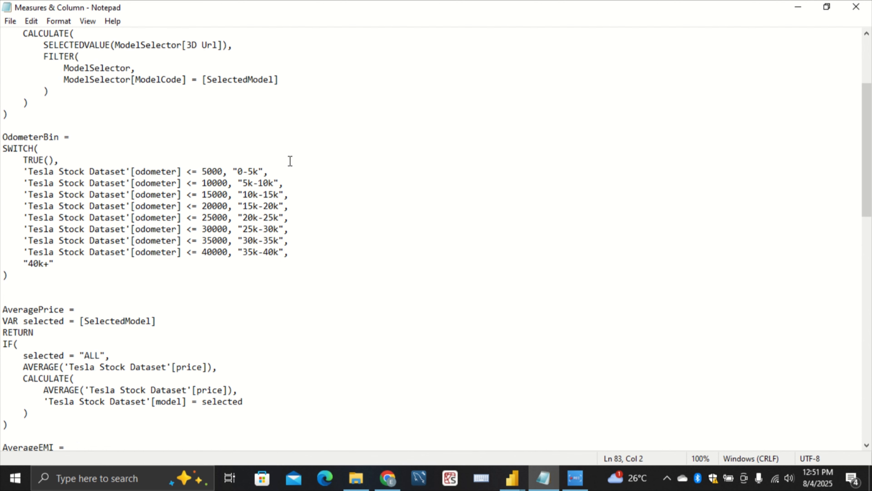
scroll(292, 161, "up", 4)
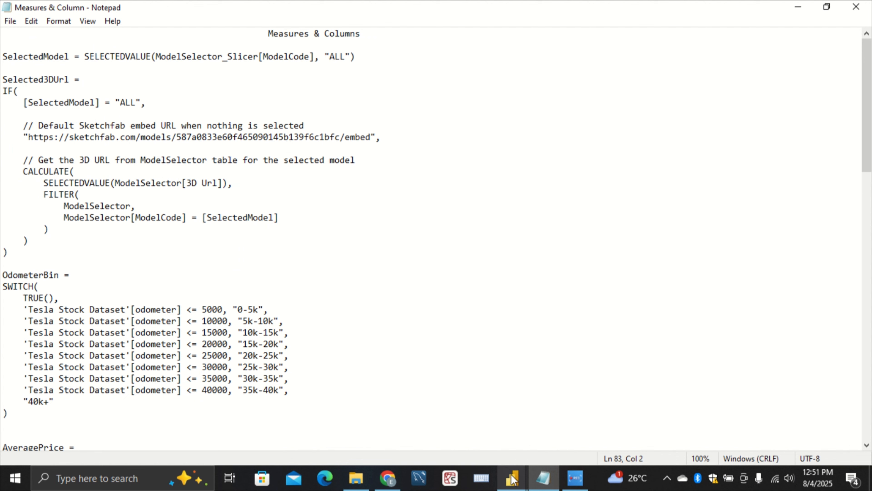
Return to the Tesla pb report in Power BI Desktop and clear the Model S filter from the model slicer
left_click(511, 469)
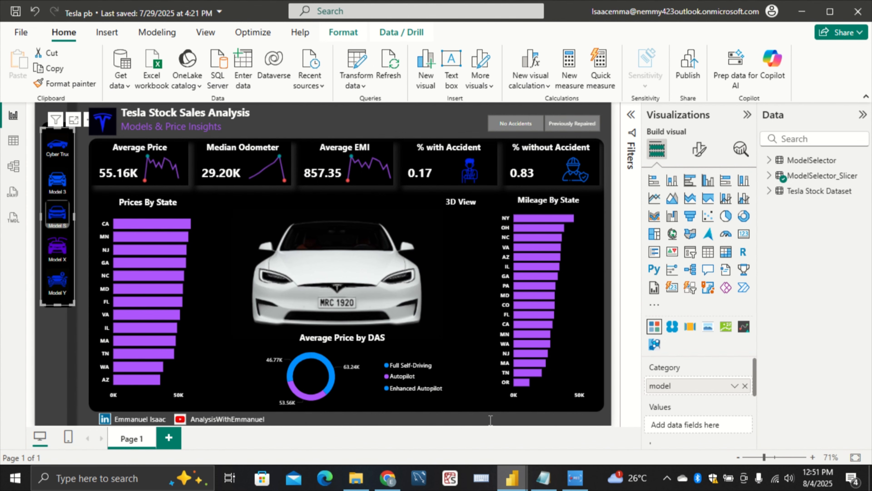
left_click(465, 414)
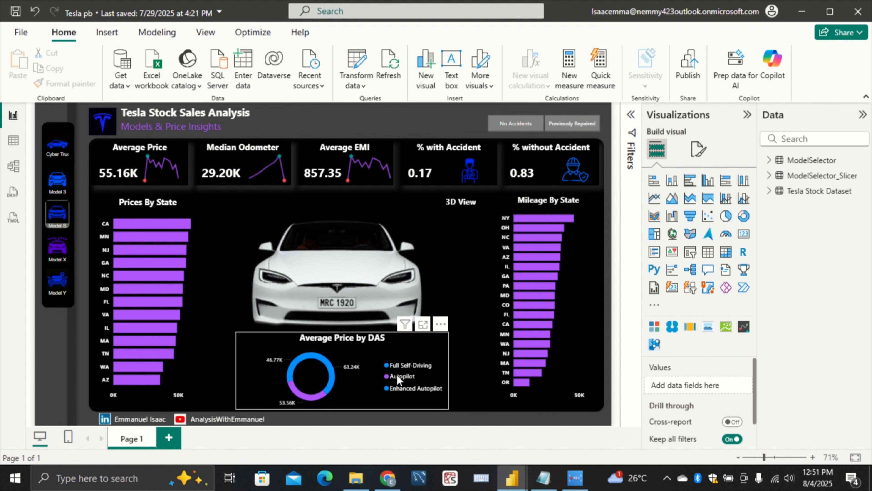
left_click(58, 217)
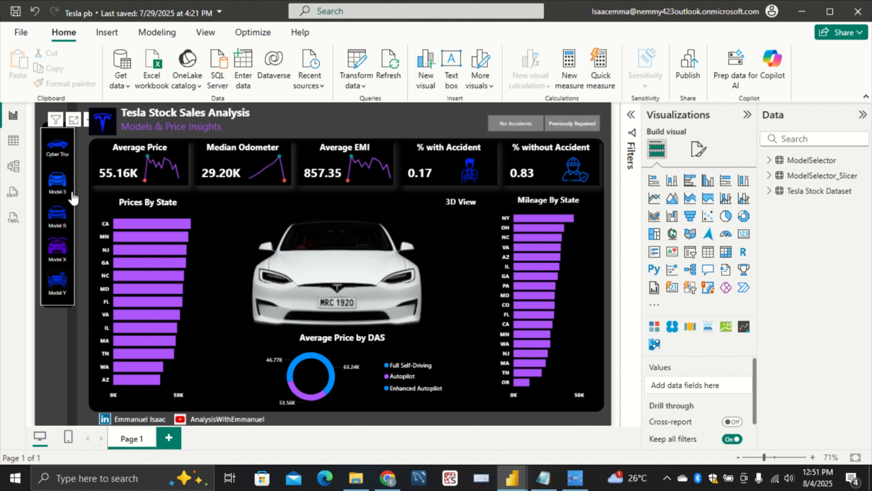
left_click(78, 219)
Switch to the untitled blank report in its own Power BI Desktop window
mouse_move(517, 477)
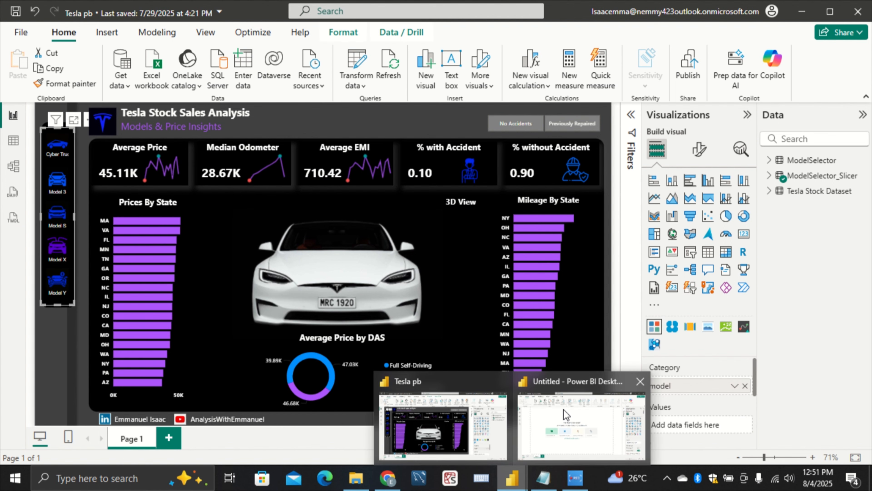
left_click(563, 418)
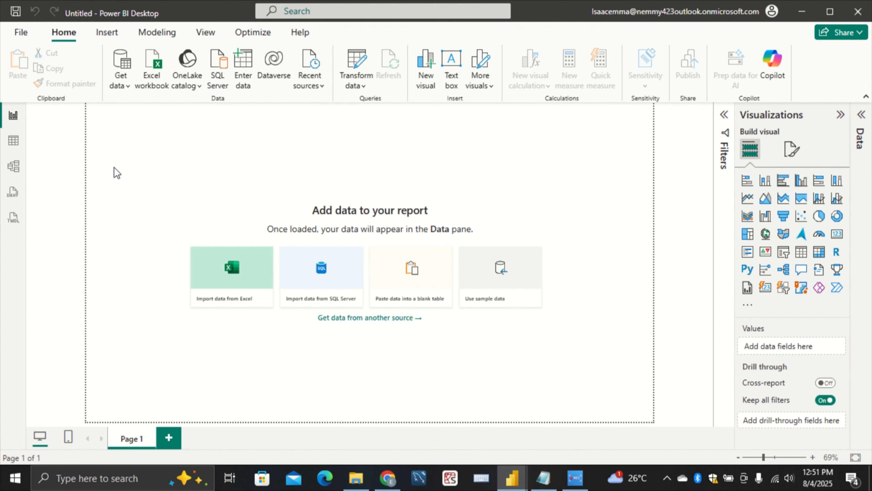
left_click(32, 34)
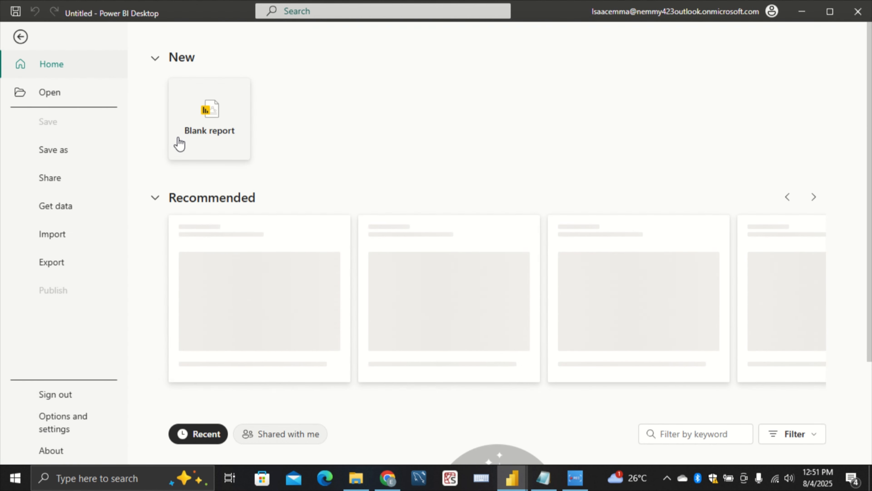
left_click(42, 46)
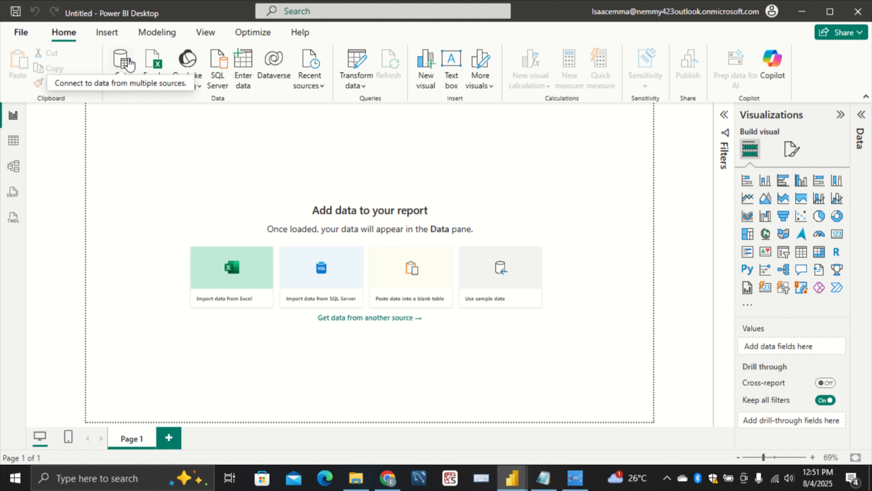
Start an Excel Workbook data import and show all file types in the T folder under Documents
left_click(128, 59)
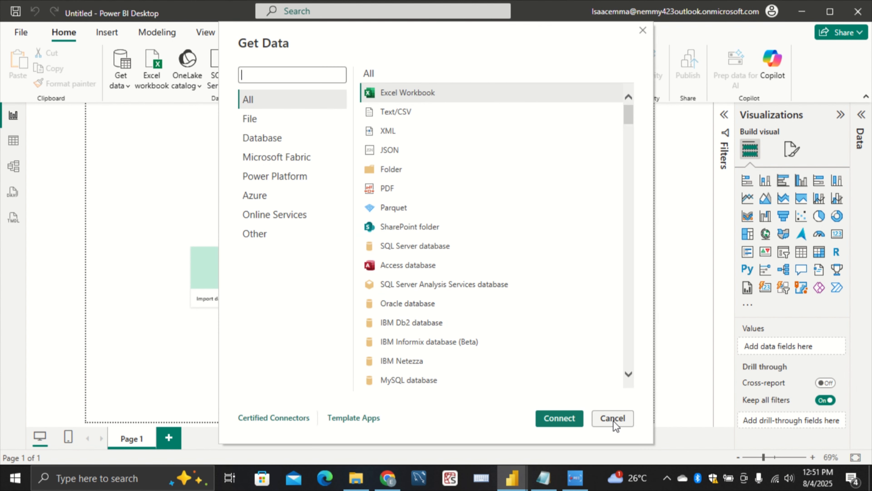
left_click(578, 415)
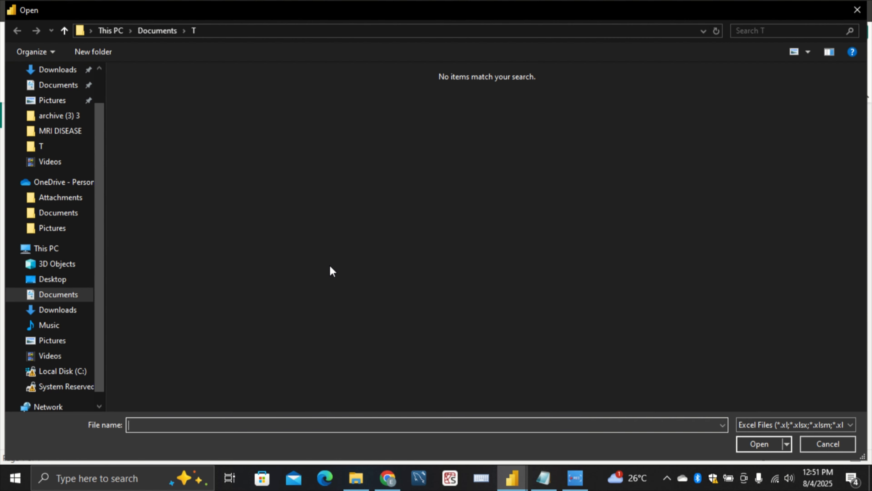
left_click(56, 149)
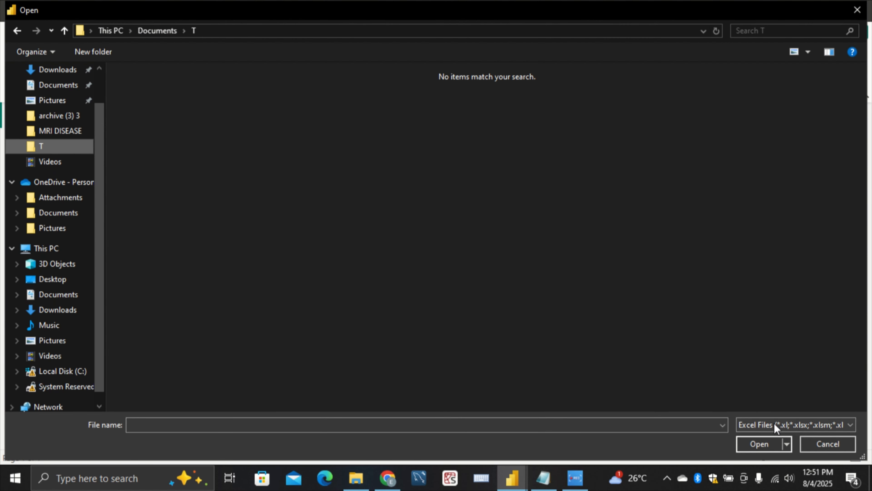
left_click(763, 422)
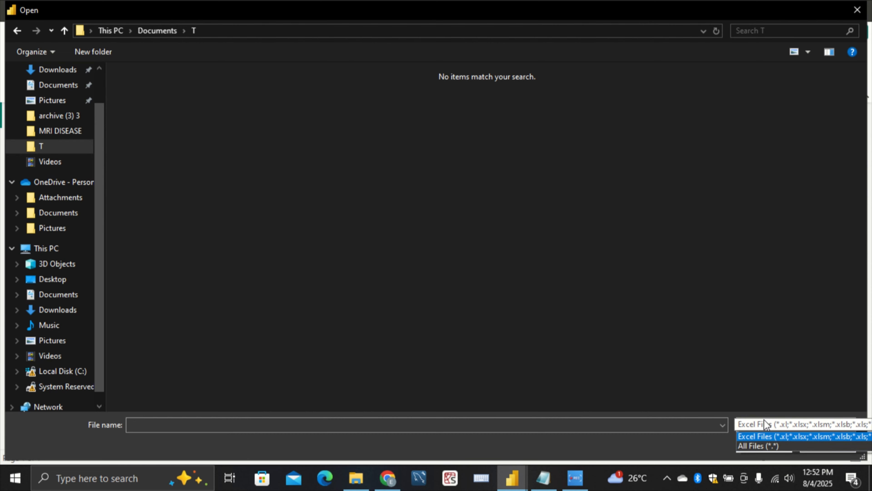
left_click(784, 450)
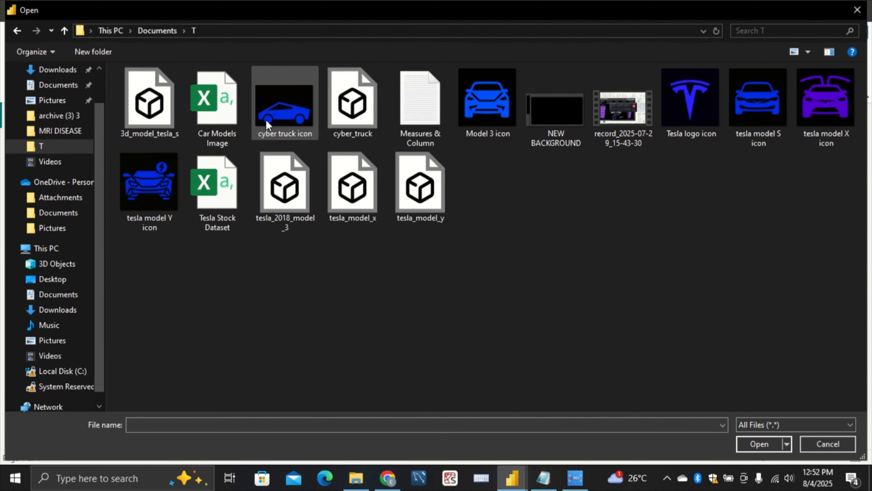
Load the Tesla Stock Dataset file into the blank report and apply the pending query changes
left_click(201, 180)
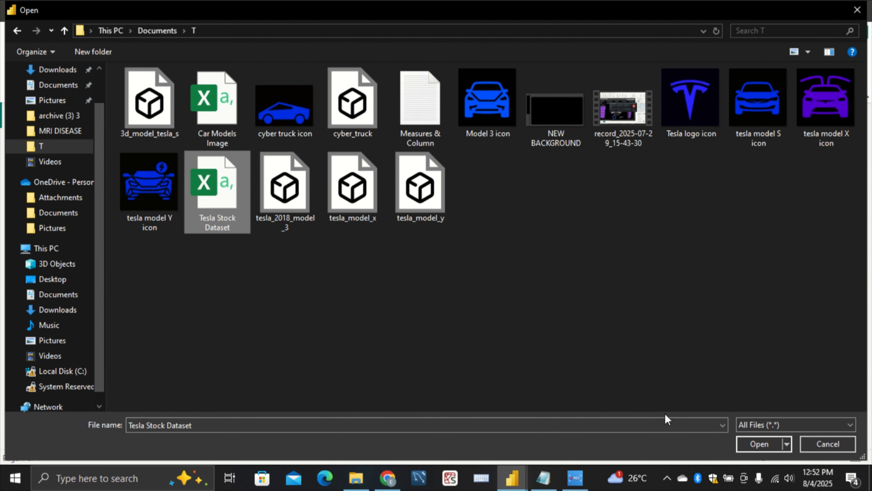
left_click(762, 447)
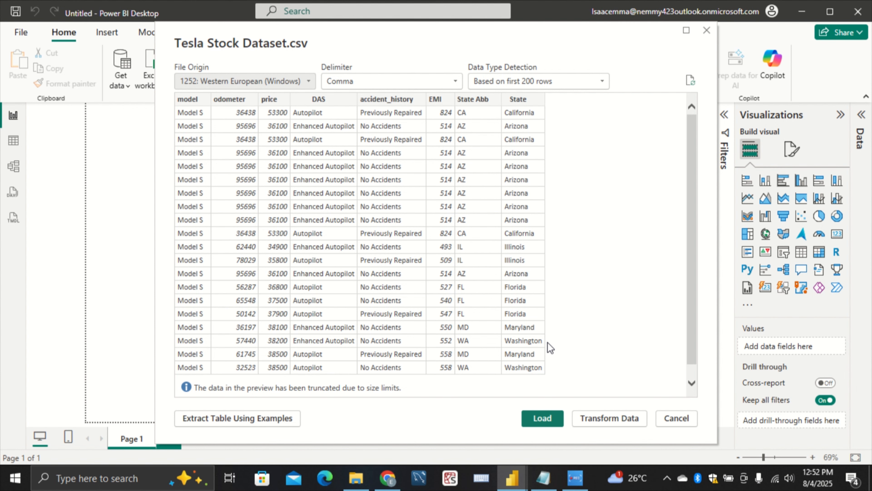
left_click(549, 418)
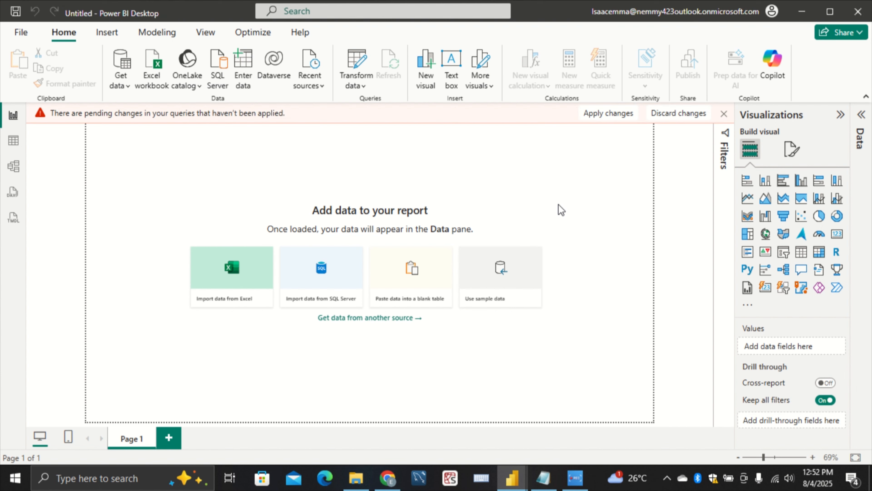
left_click(623, 113)
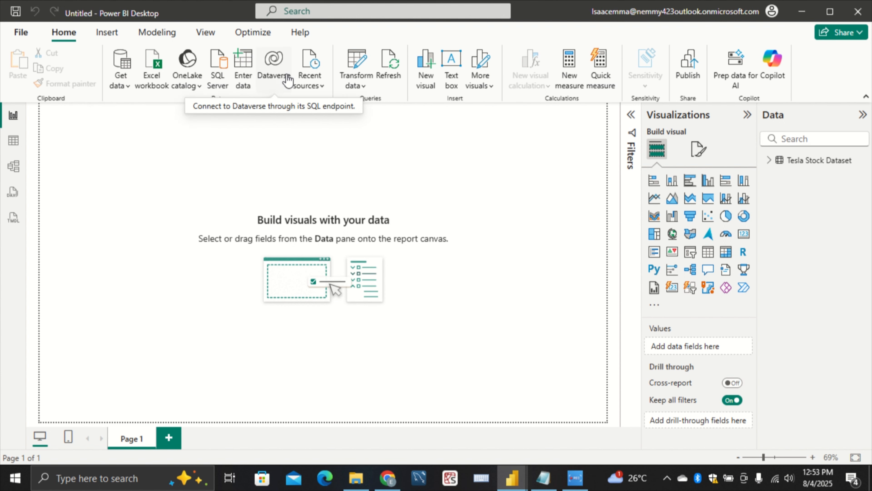
Import the Car Models Image file from the T folder under Documents, with all file types shown, into Power Query Editor for transformation
left_click(128, 65)
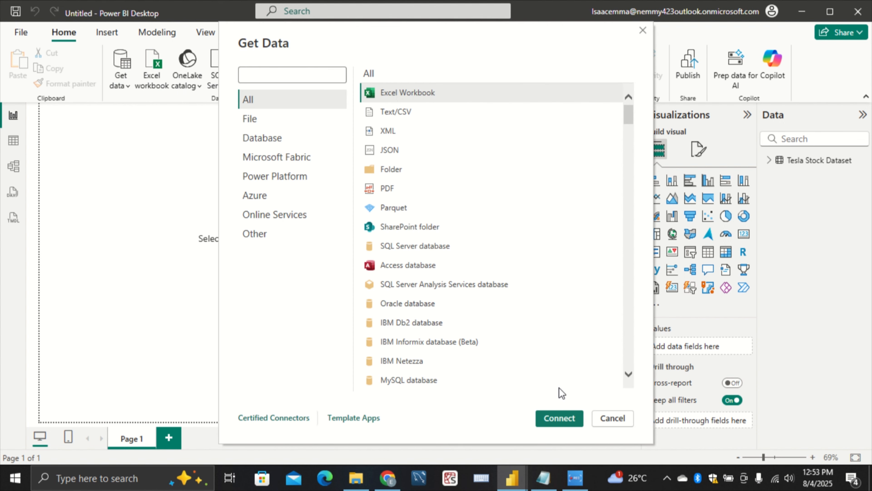
left_click(568, 426)
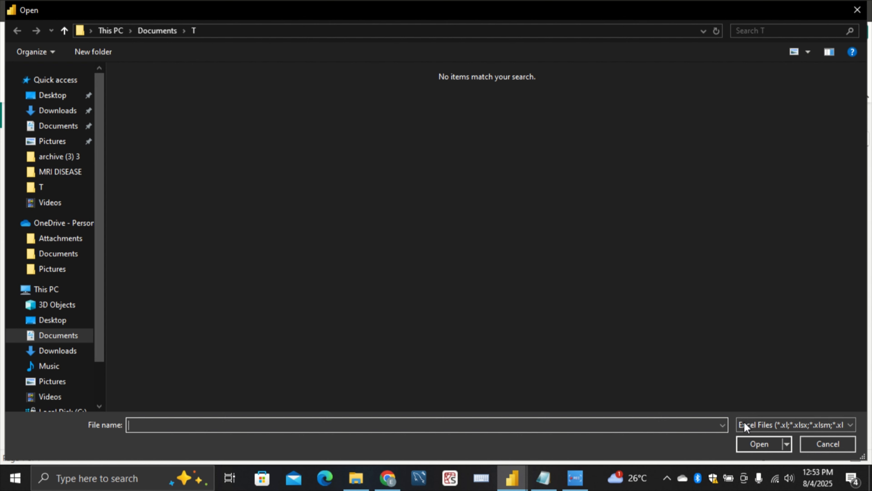
left_click(43, 189)
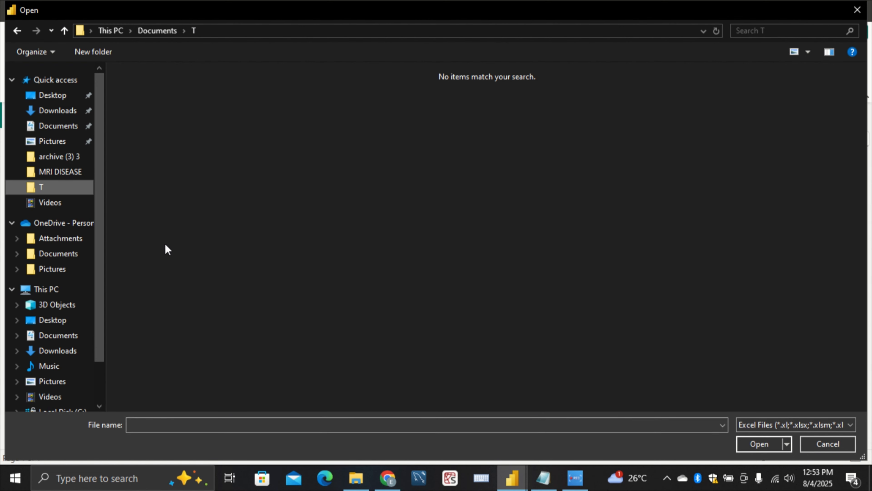
left_click(792, 422)
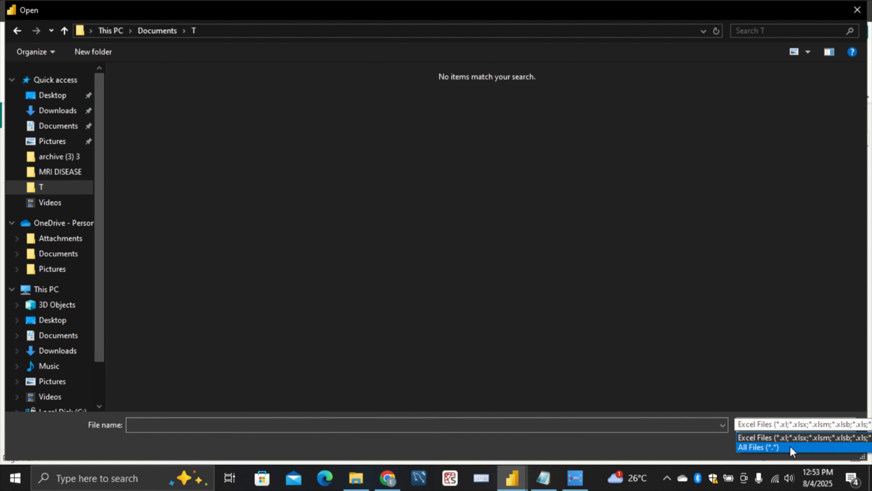
left_click(789, 446)
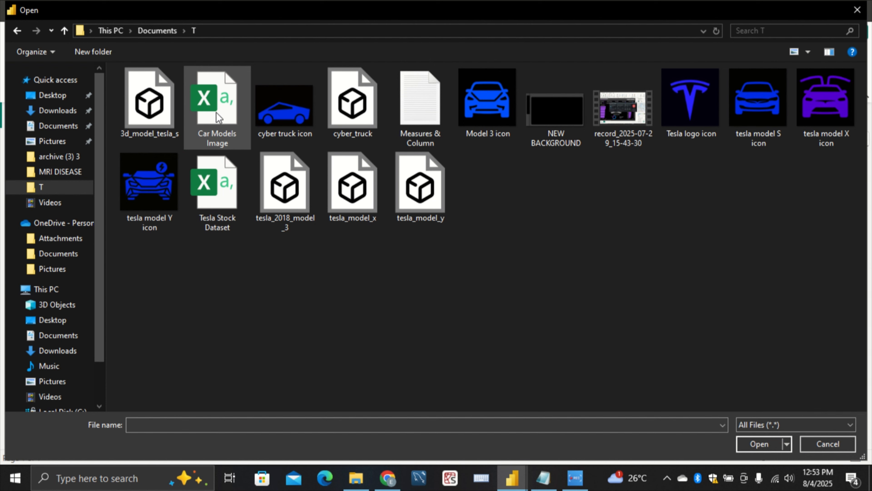
left_click(216, 111)
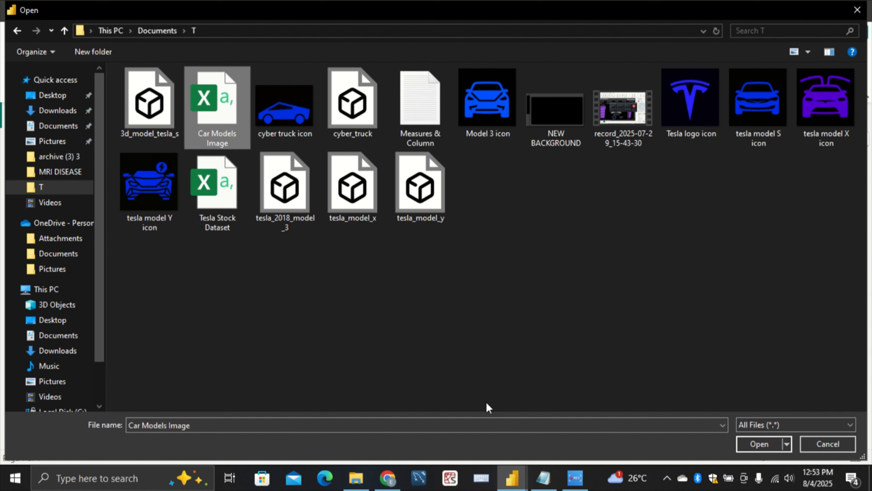
left_click(759, 444)
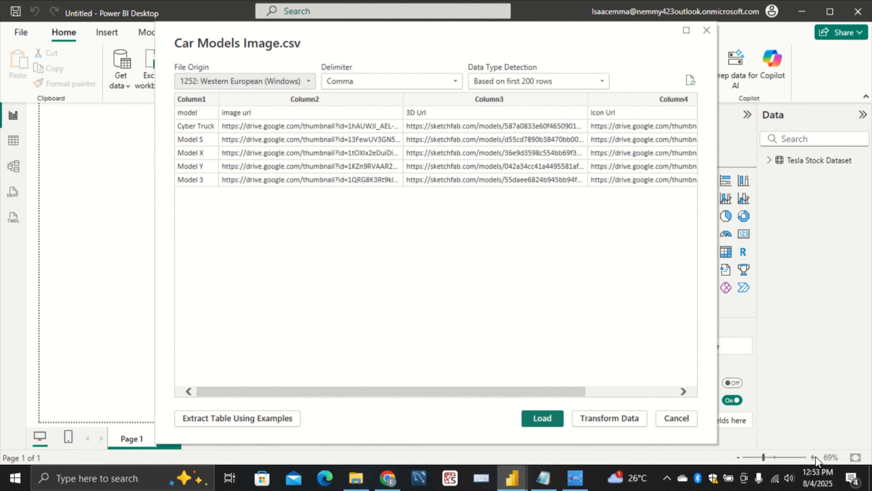
left_click(615, 418)
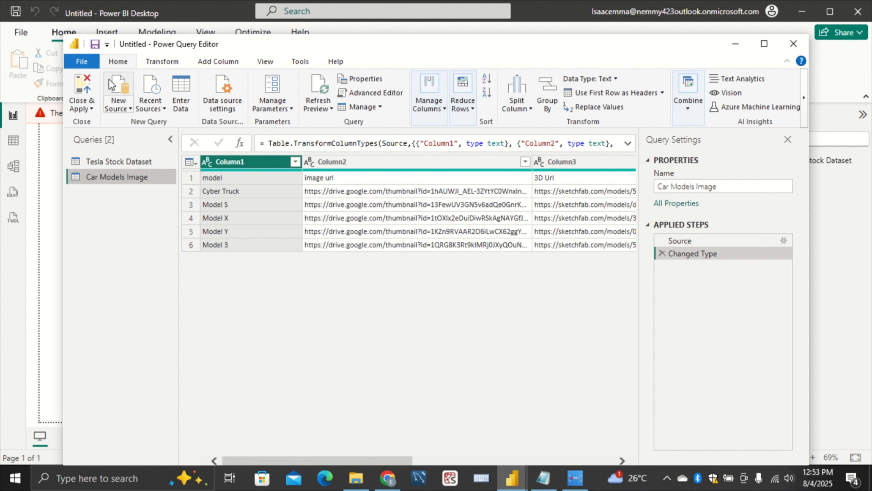
Add the Car Models Image file from the T folder as a new query source a second time, with all file types shown
left_click(133, 83)
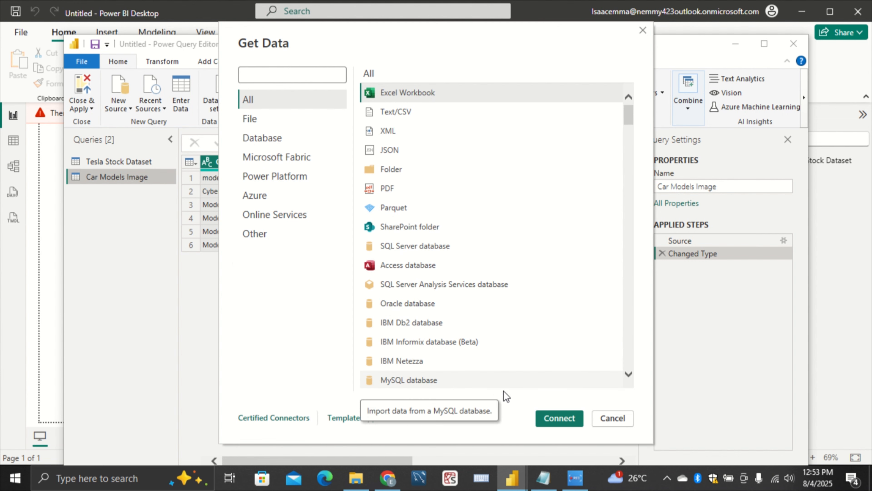
left_click(542, 415)
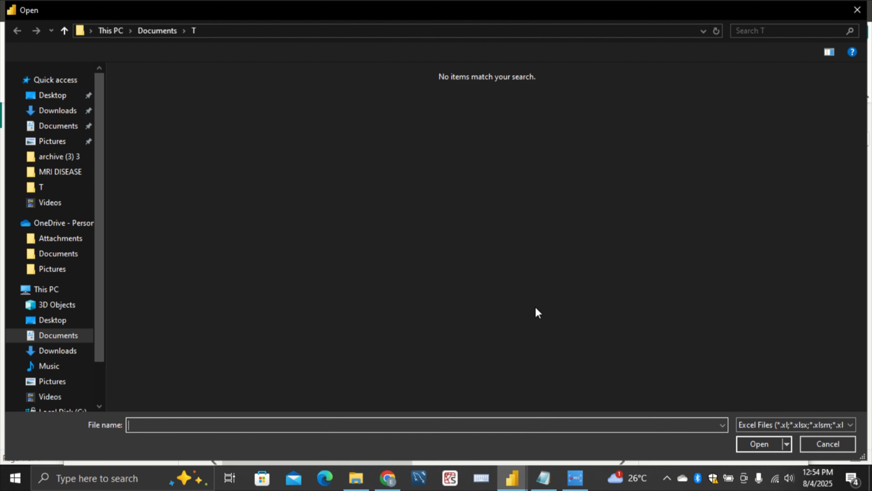
left_click(70, 187)
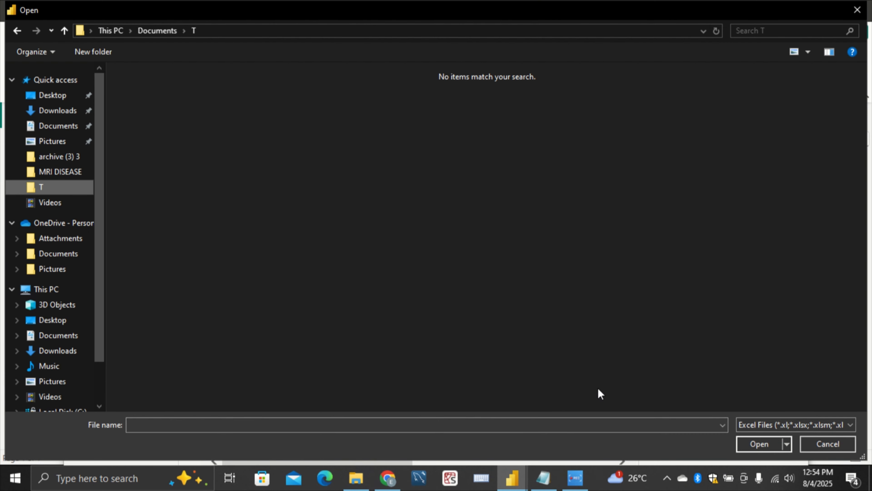
left_click(835, 426)
left_click(830, 442)
left_click(212, 115)
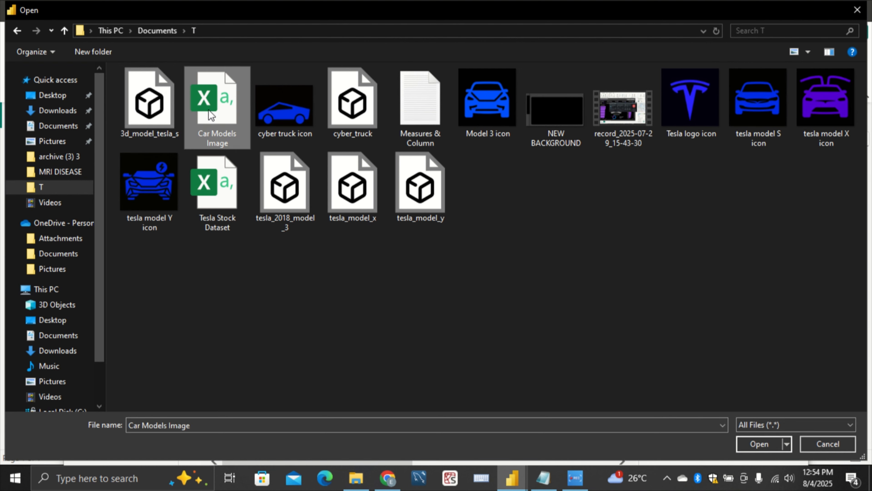
left_click(757, 443)
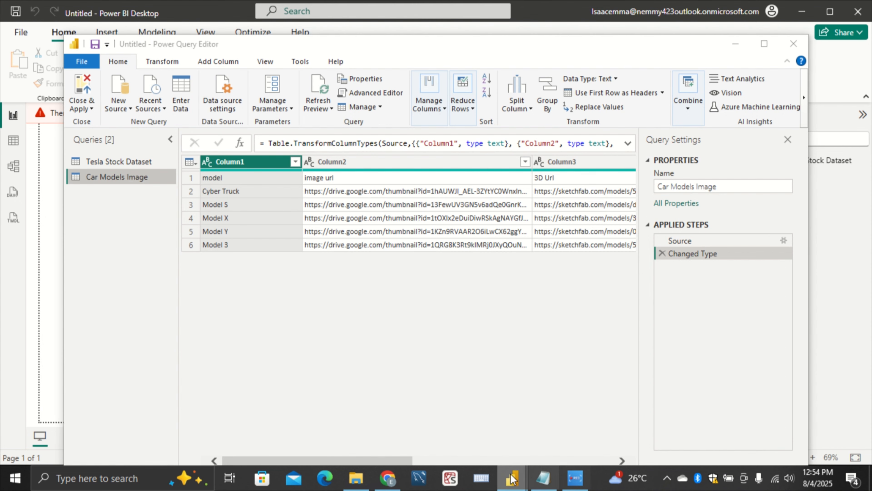
Switch to the Tesla pb report and filter it to Model X with the model slicer
left_click(513, 485)
left_click(388, 436)
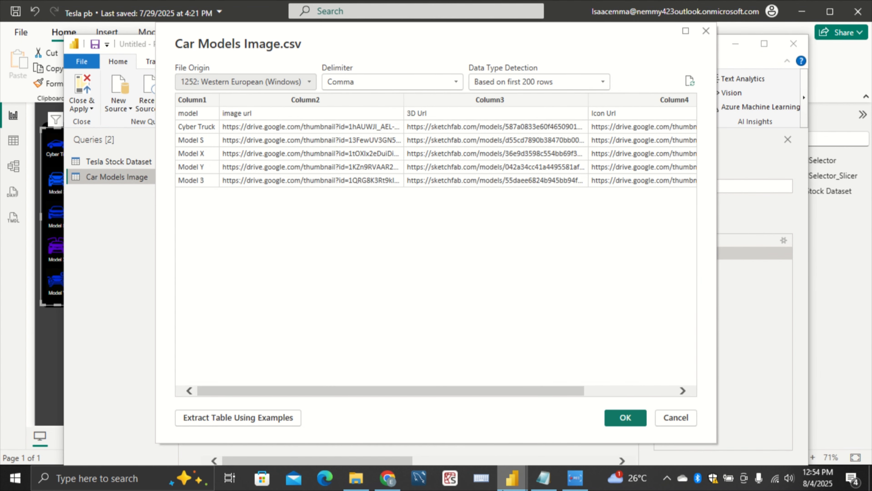
mouse_move(511, 481)
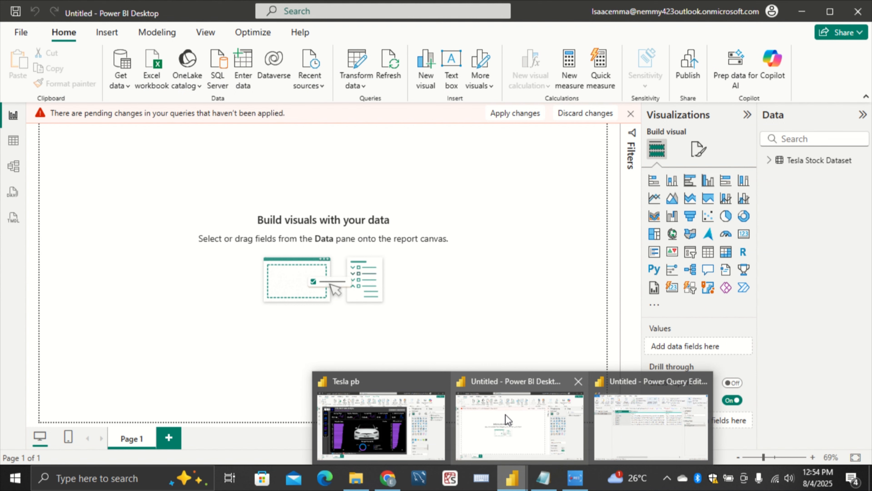
left_click(508, 419)
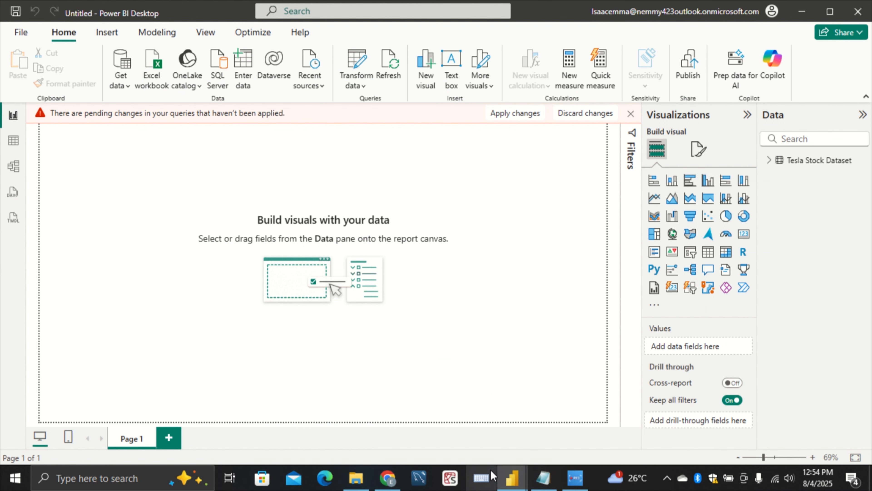
mouse_move(512, 479)
left_click(398, 429)
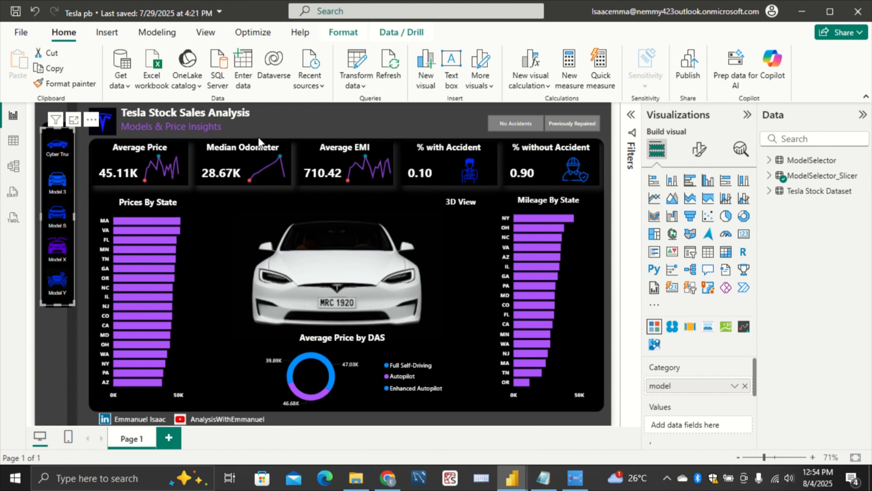
left_click(71, 332)
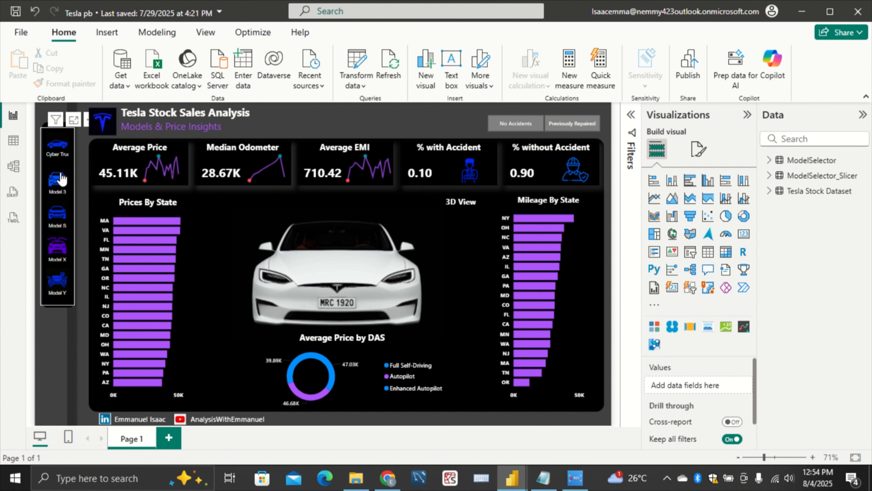
left_click(70, 201)
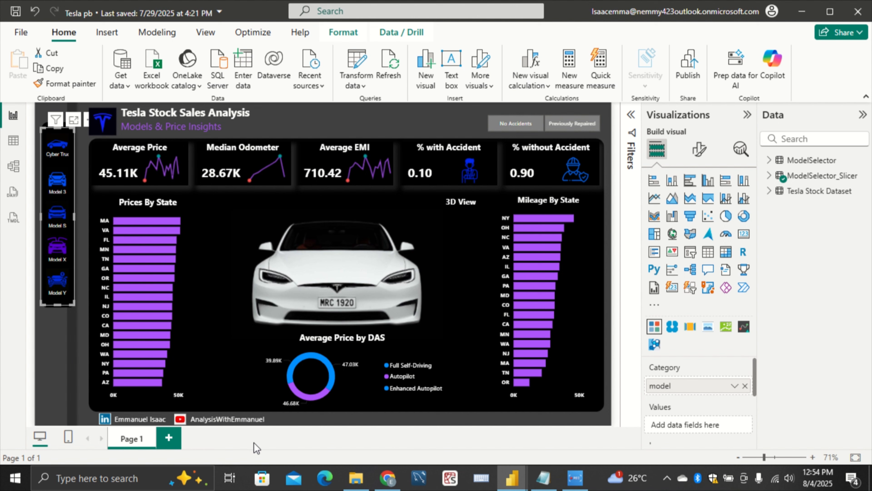
left_click(66, 256)
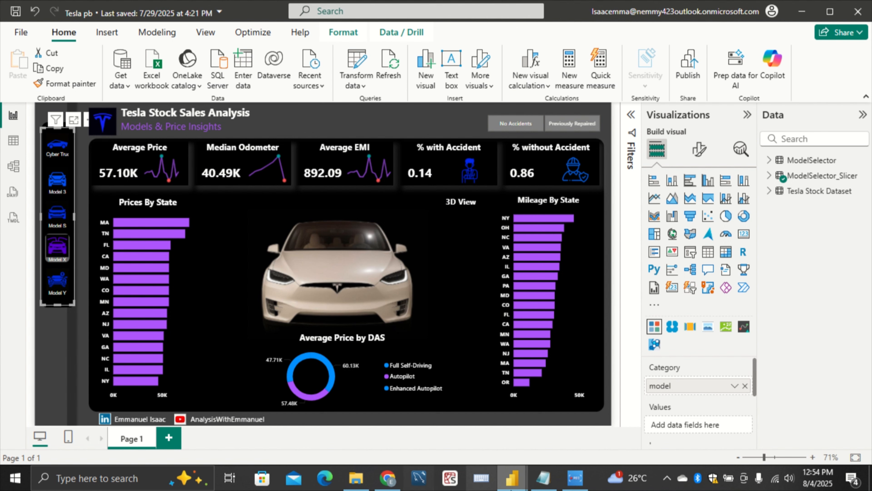
Return to the untitled report's Power Query Editor and confirm the second import of Car Models Image.csv
mouse_move(522, 483)
left_click(528, 440)
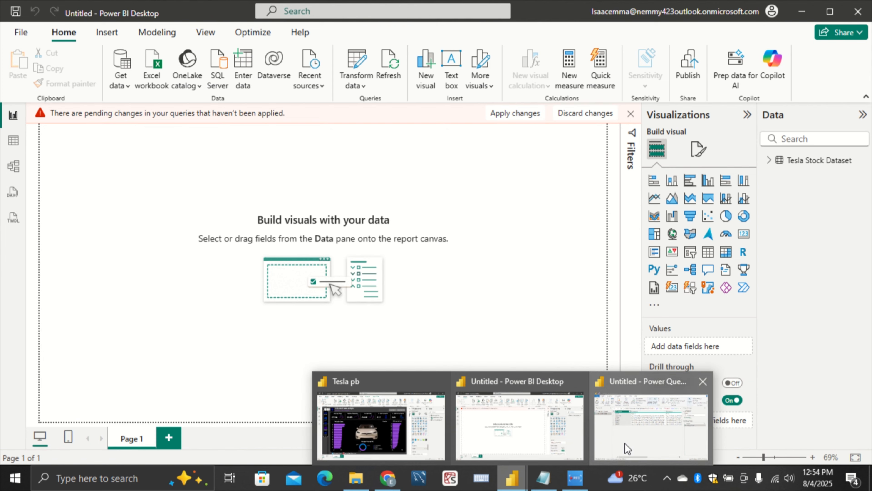
left_click(609, 456)
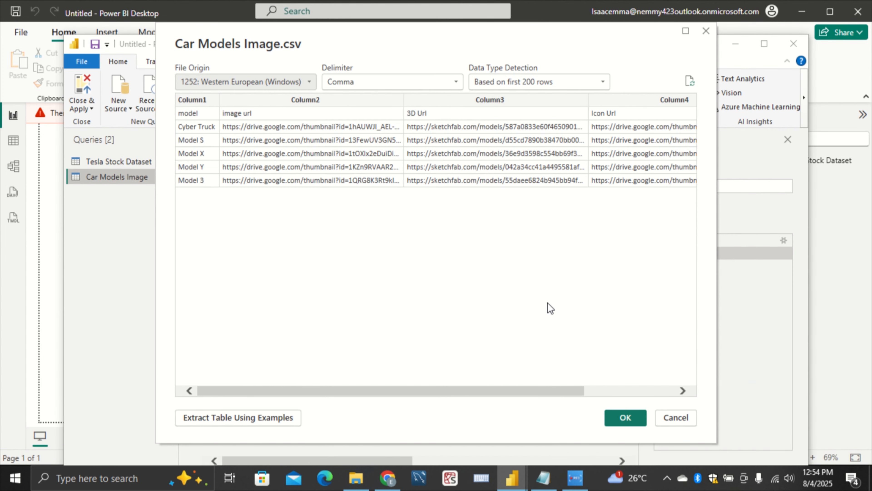
left_click(619, 417)
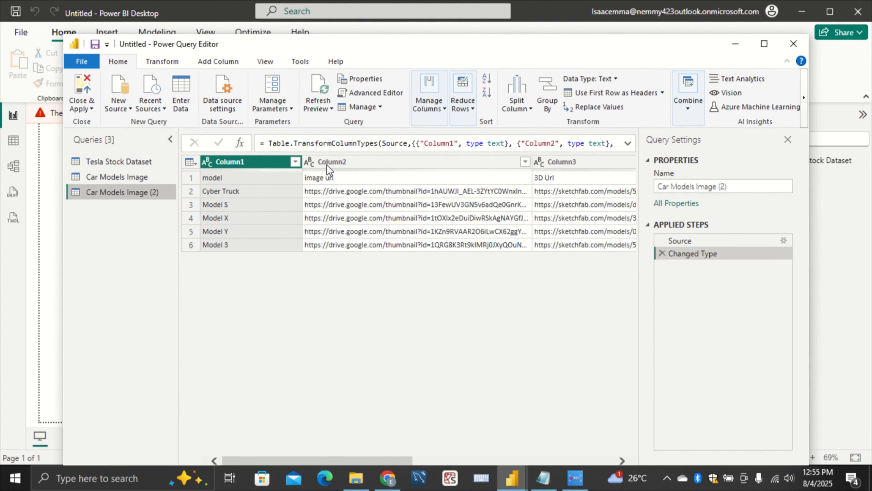
Use the first row as headers in both the Car Models Image and Car Models Image (2) queries
left_click(136, 176)
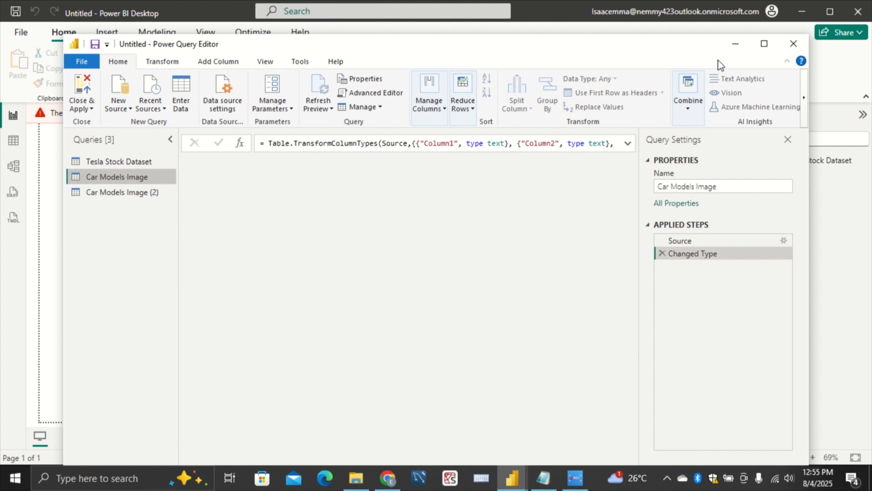
left_click(631, 92)
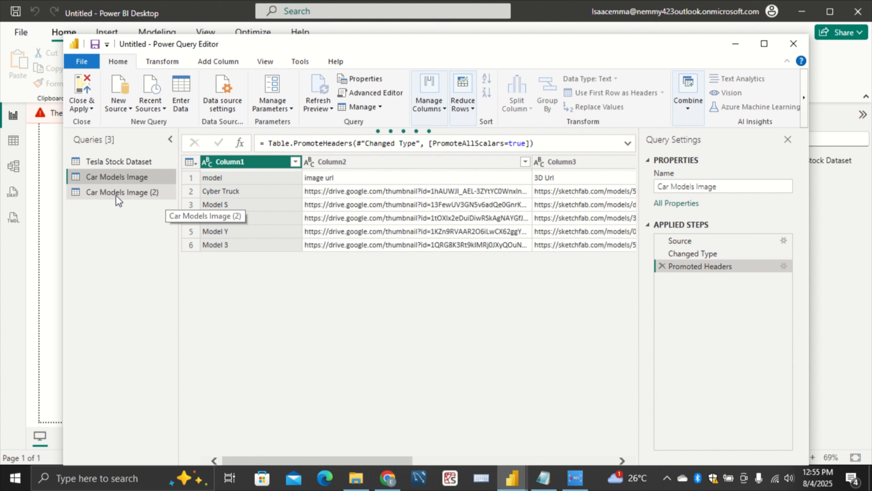
left_click(143, 199)
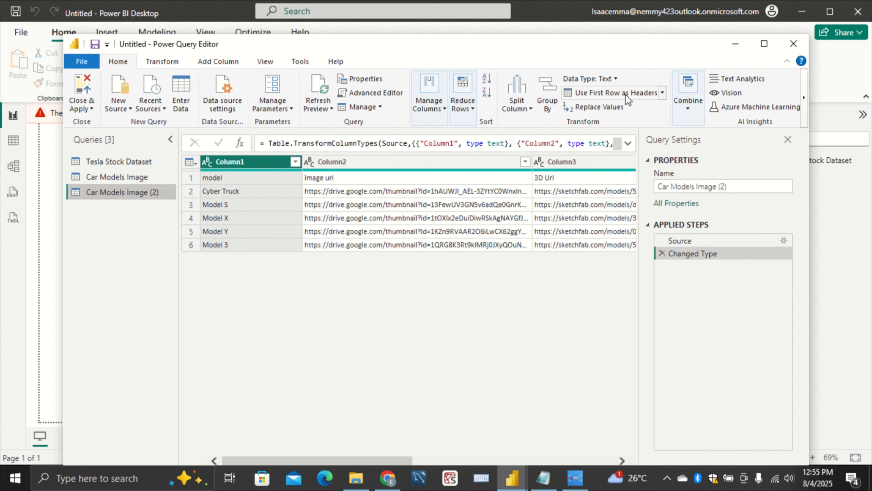
left_click(628, 100)
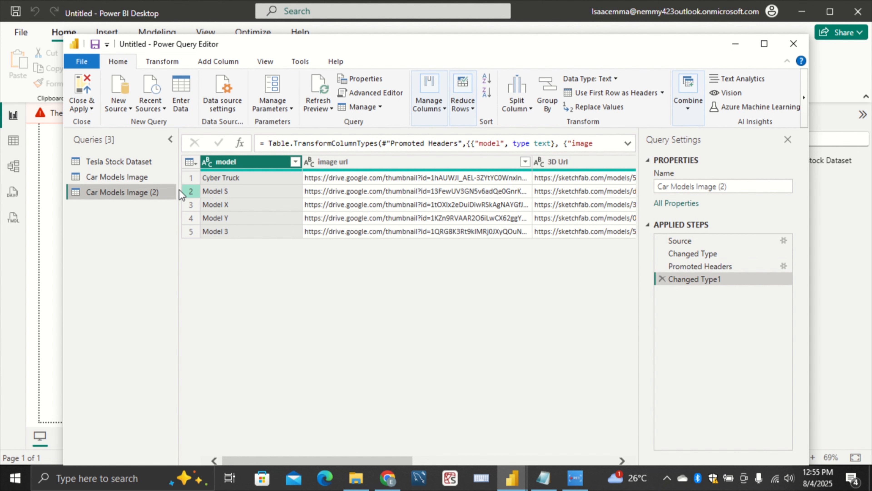
Check the Car Models Image headers across to 3D Url, and close Power Query Editor with the changes applied to the report
left_click(137, 177)
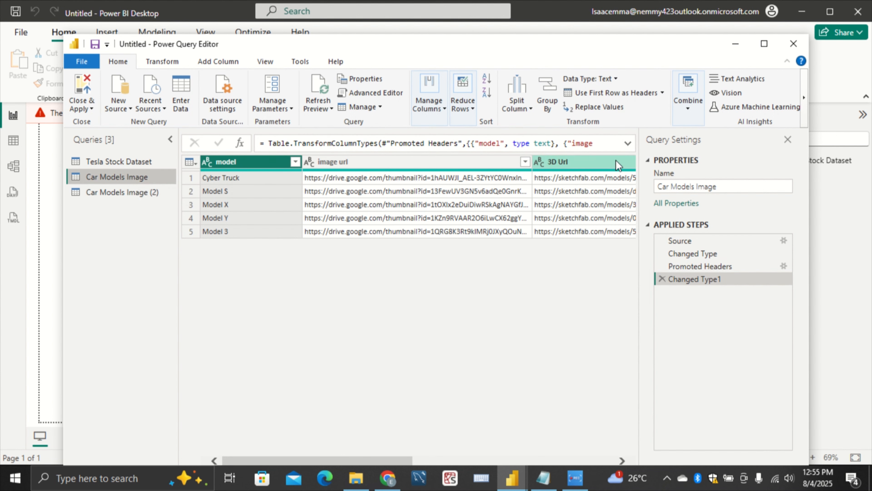
left_click(587, 165)
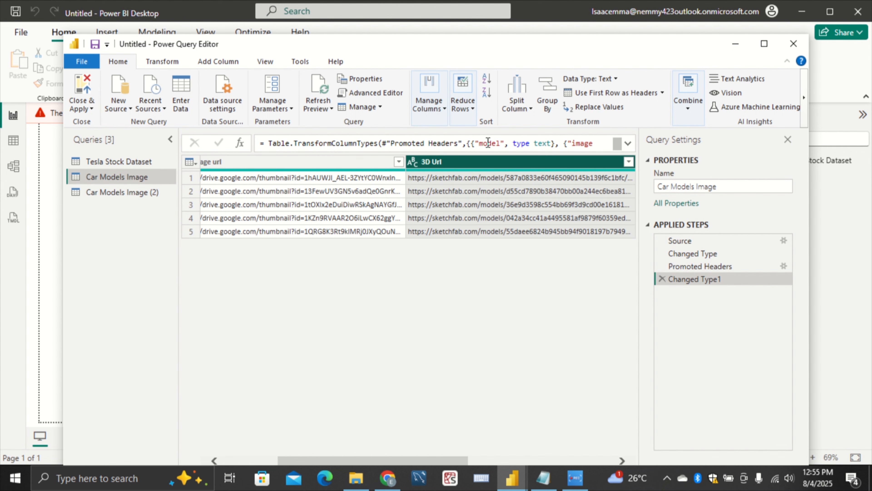
left_click(791, 47)
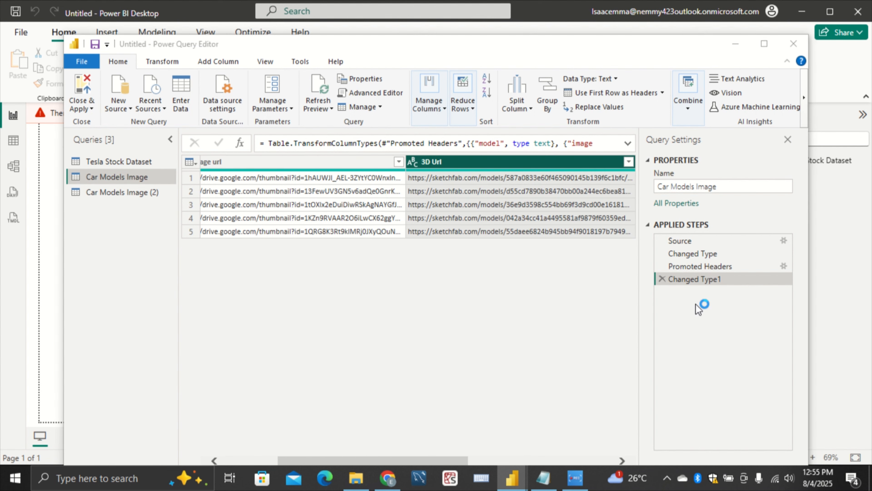
left_click(429, 262)
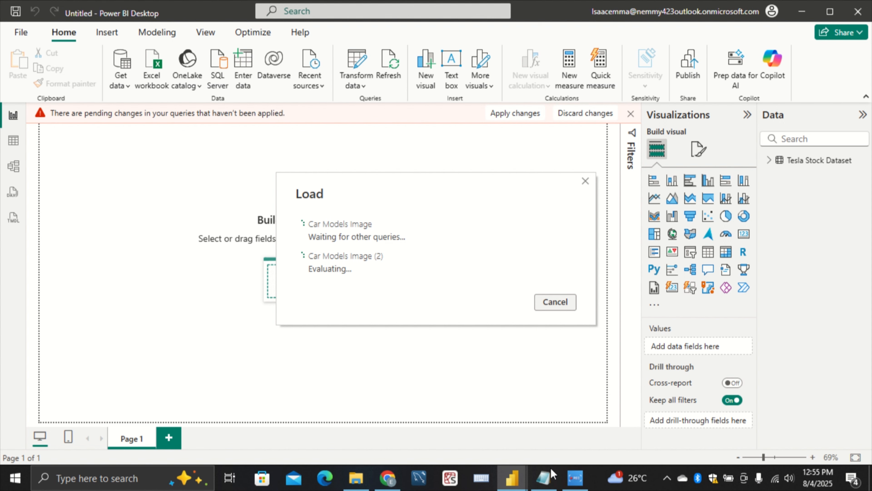
Switch to the Tesla pb report's model view and move the ModelSelector_Slicer table up level with the ModelSelector table
mouse_move(512, 478)
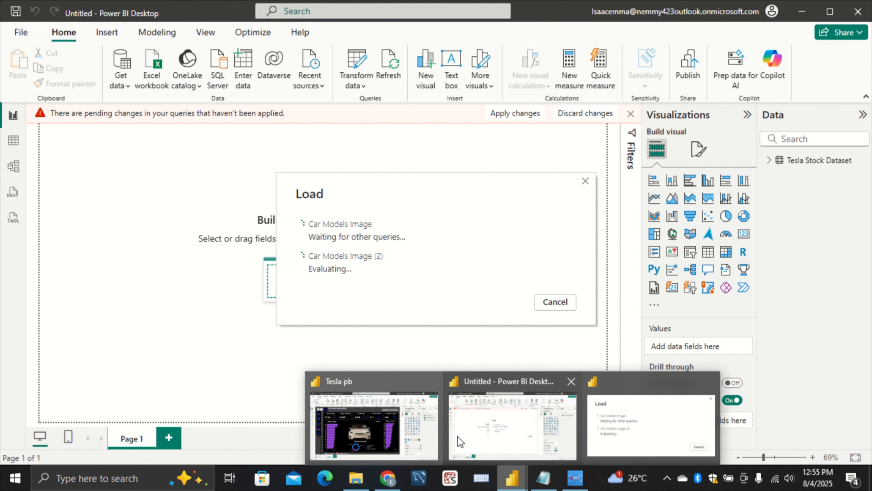
left_click(371, 424)
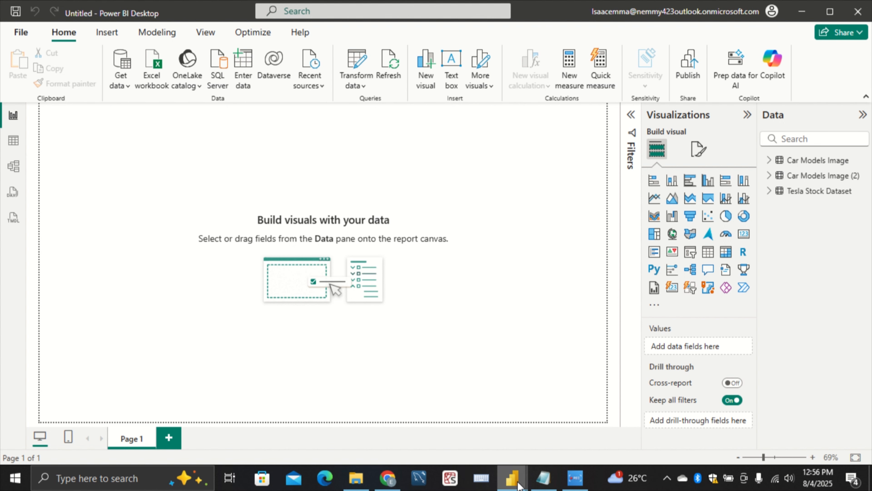
mouse_move(512, 477)
left_click(474, 434)
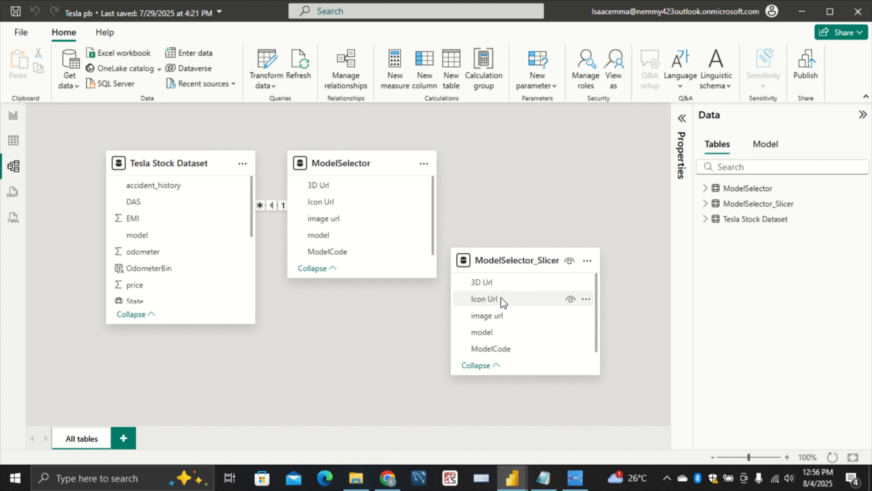
left_click_drag(535, 241, 532, 181)
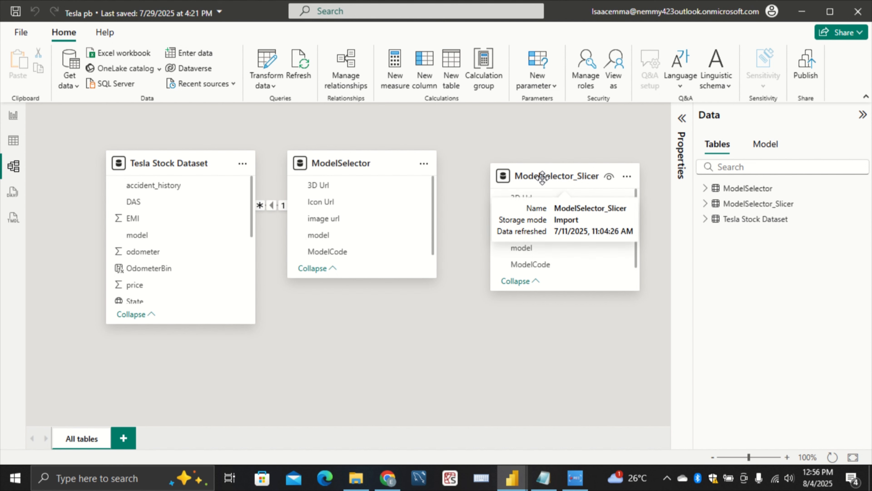
Align the ModelSelector_Slicer table with ModelSelector in the Tesla pb model, and check the untitled report's tables for comparison
left_click_drag(542, 178, 549, 165)
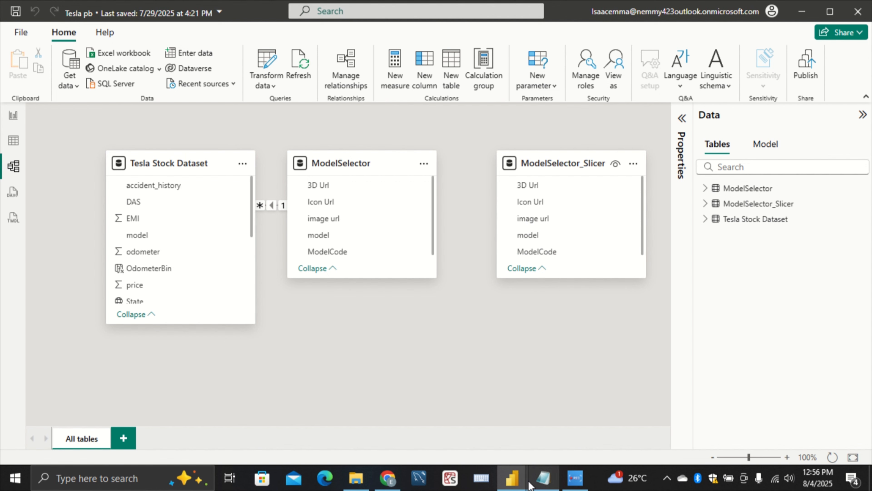
mouse_move(514, 486)
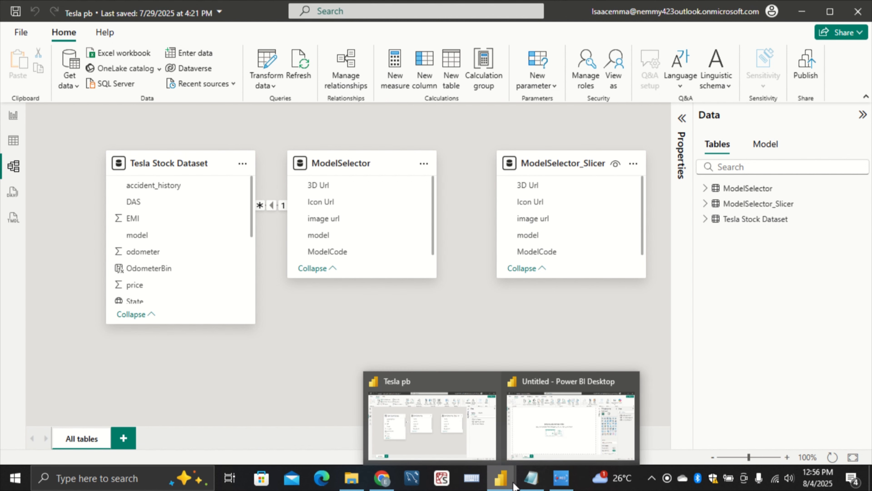
left_click(548, 443)
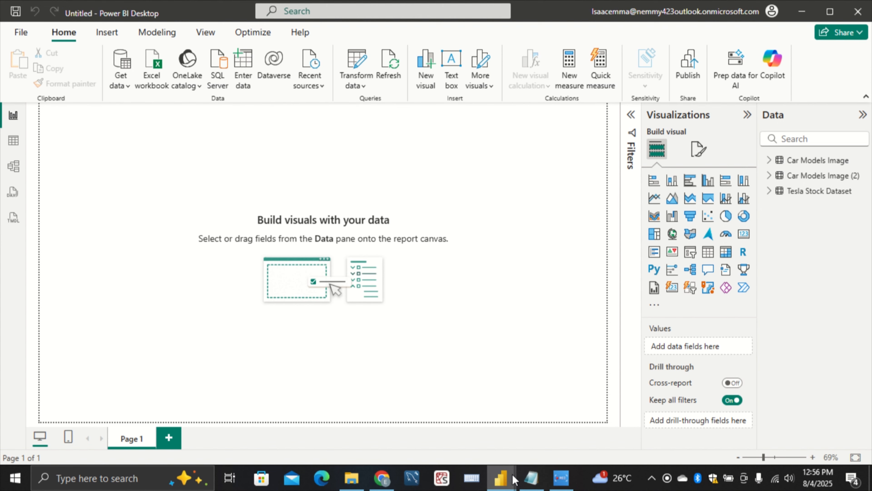
mouse_move(514, 480)
left_click(462, 450)
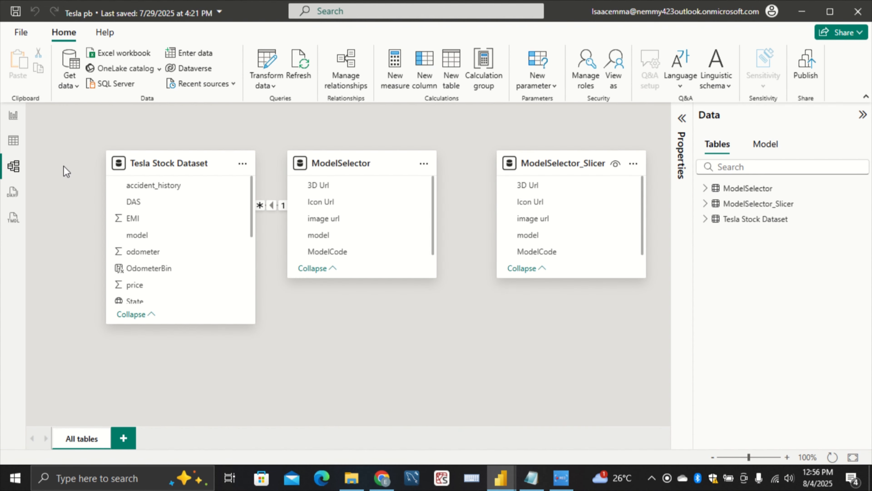
In the Tesla pb report, examine which ModelSelector_Slicer fields feed the model slicer and the car image, comparing them with the ModelSelector table
left_click(13, 116)
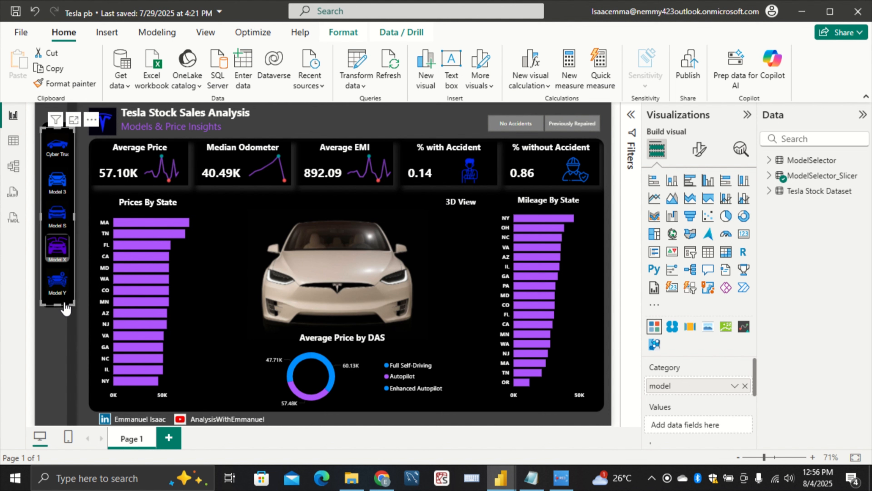
left_click(769, 178)
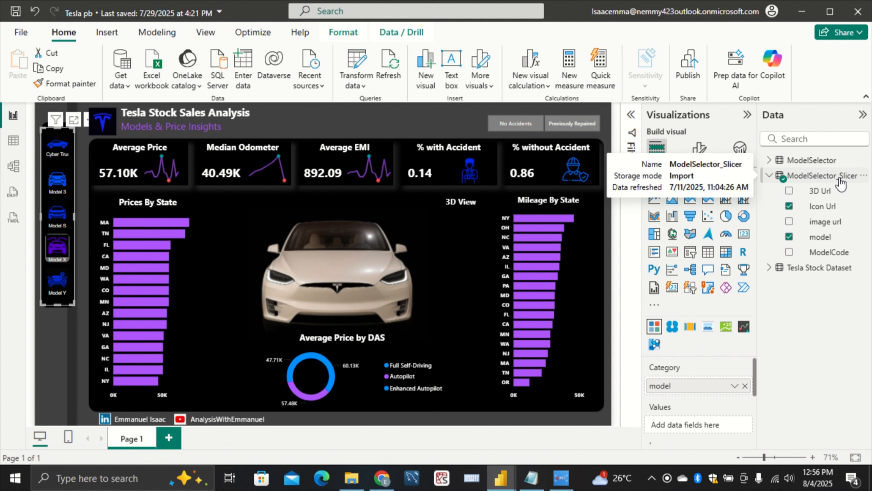
left_click(13, 166)
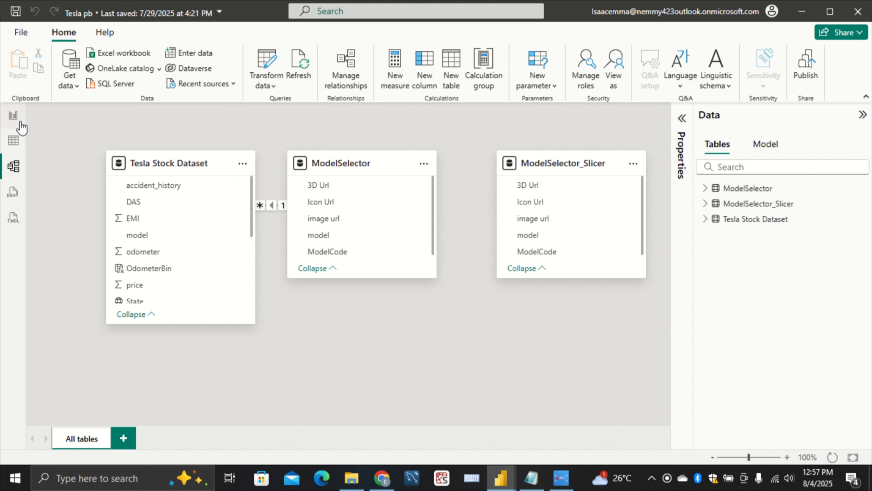
left_click(13, 115)
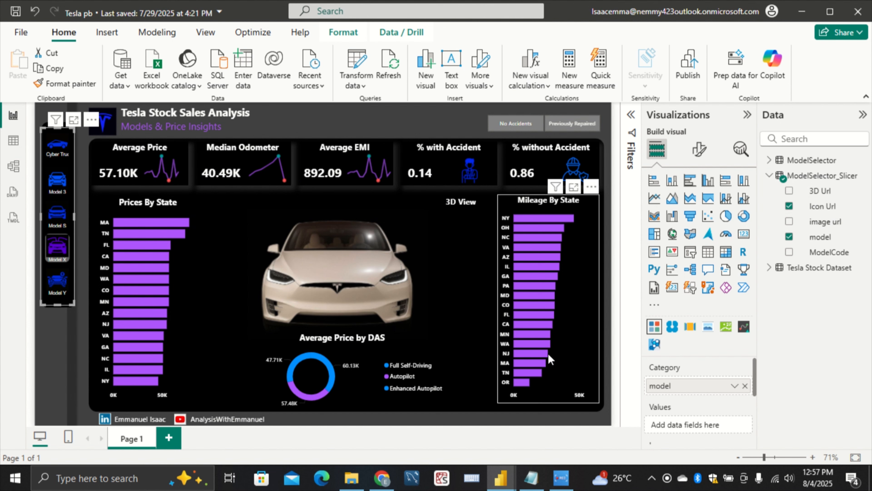
left_click(465, 320)
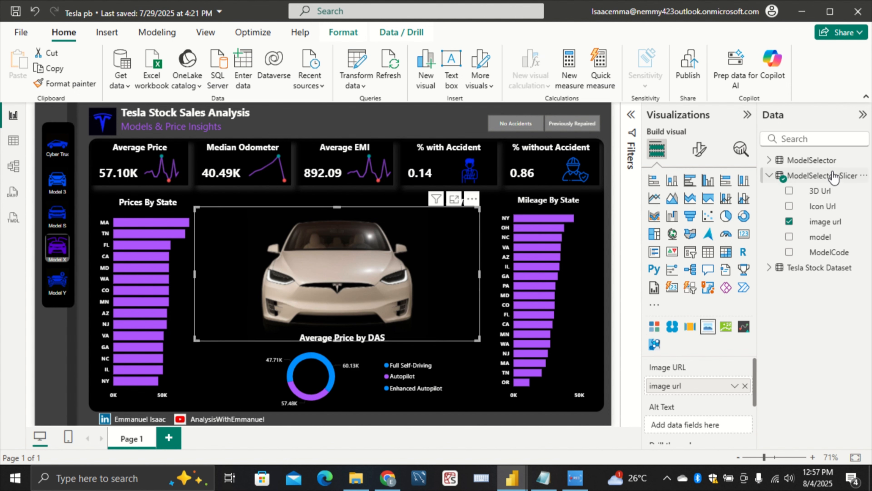
left_click(769, 160)
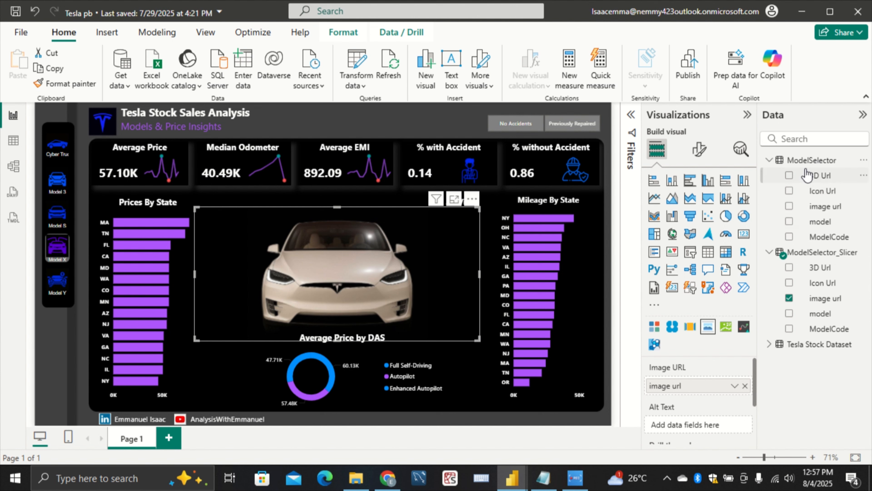
left_click(416, 344)
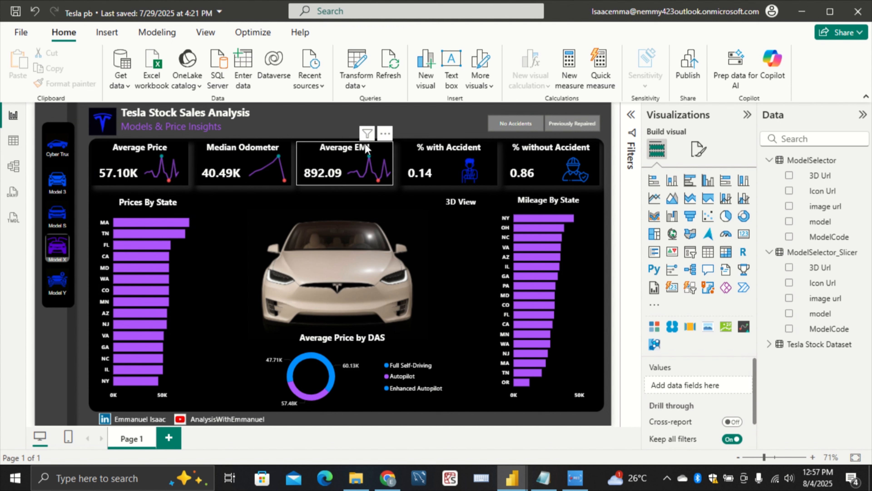
mouse_move(288, 345)
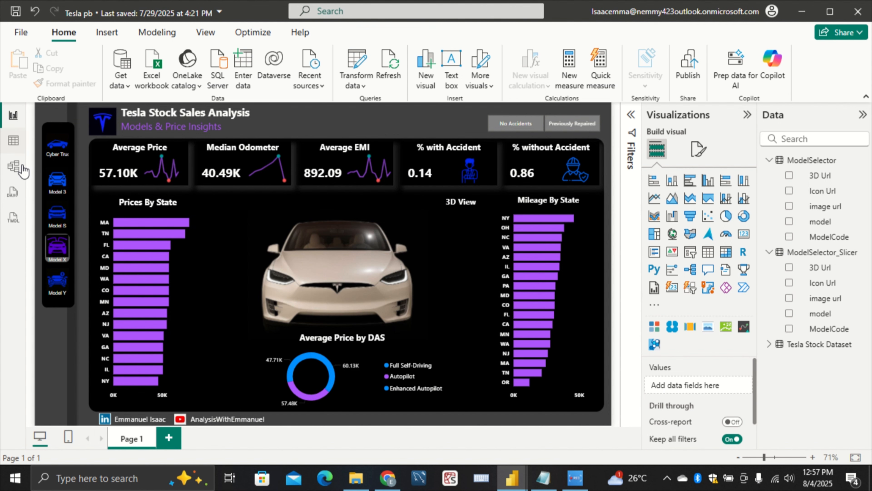
left_click(461, 335)
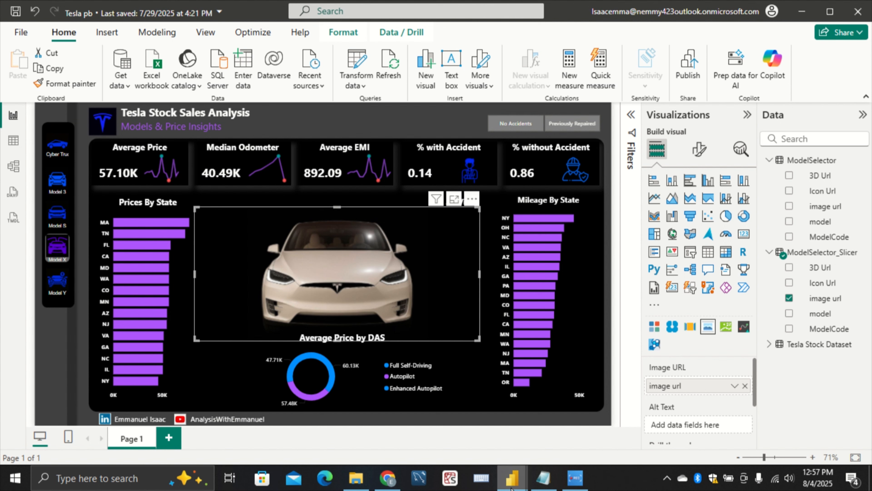
Glance at the Measures & Columns notes, and display the Tesla Stock Dataset rows in the untitled report's table view
left_click(544, 478)
mouse_move(515, 478)
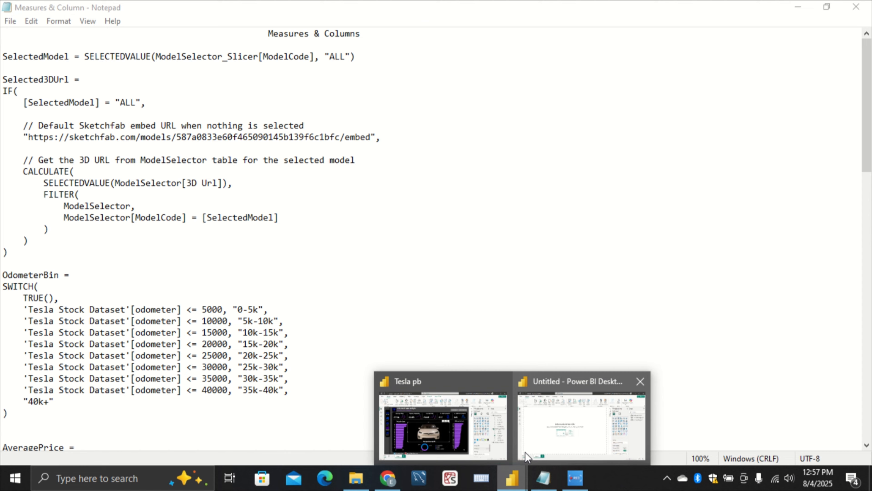
left_click(535, 424)
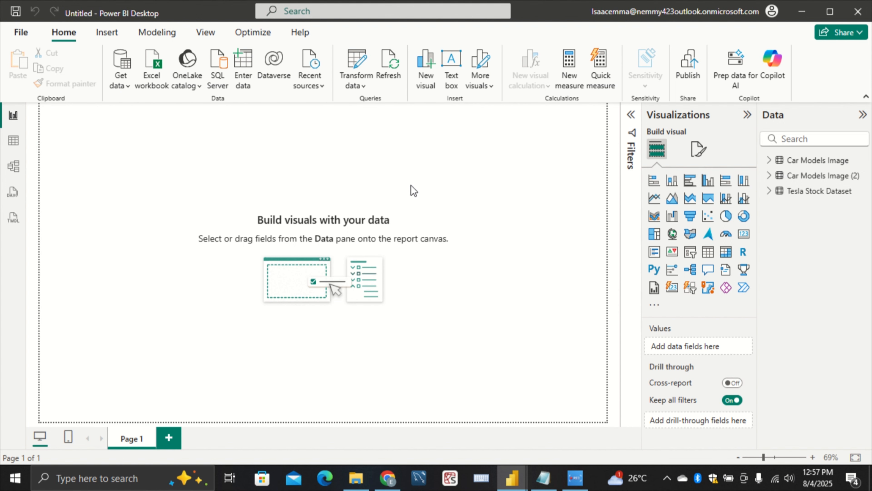
left_click(10, 141)
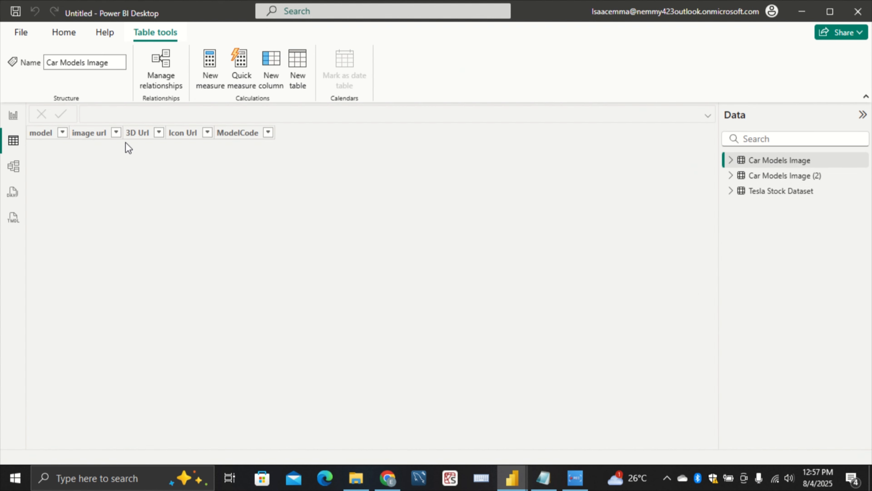
left_click(783, 193)
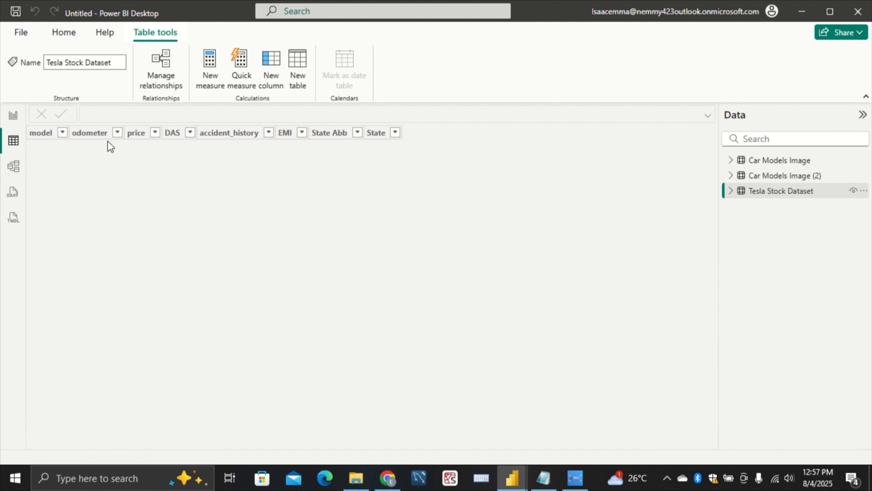
Examine the values of the model and odometer columns across the Tesla Stock Dataset rows
left_click(81, 133)
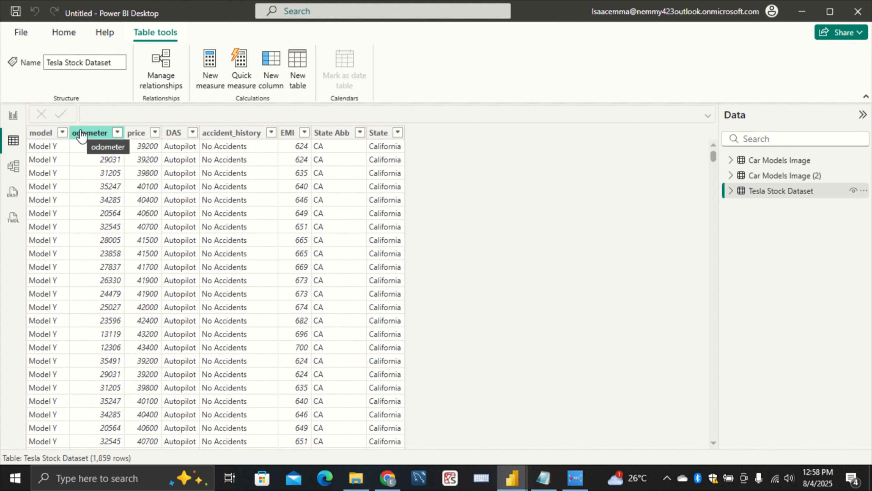
left_click(39, 134)
scroll(184, 213, "down", 20)
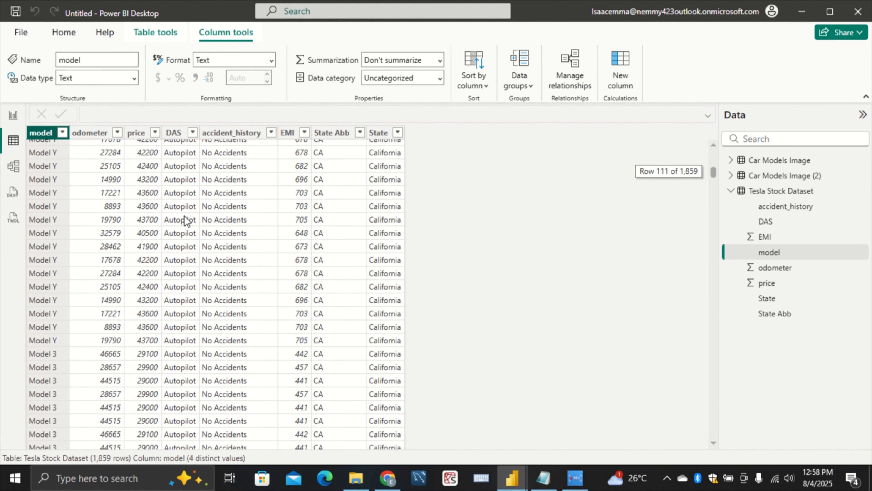
scroll(184, 214, "down", 17)
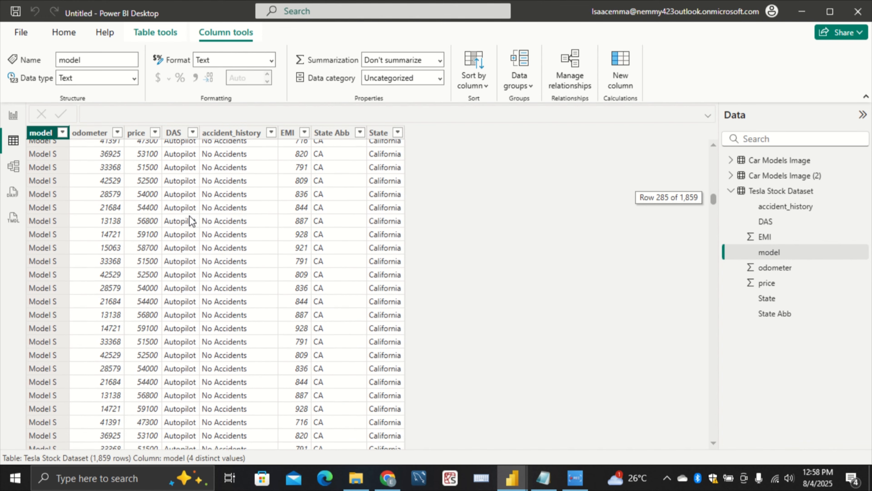
scroll(193, 220, "down", 10)
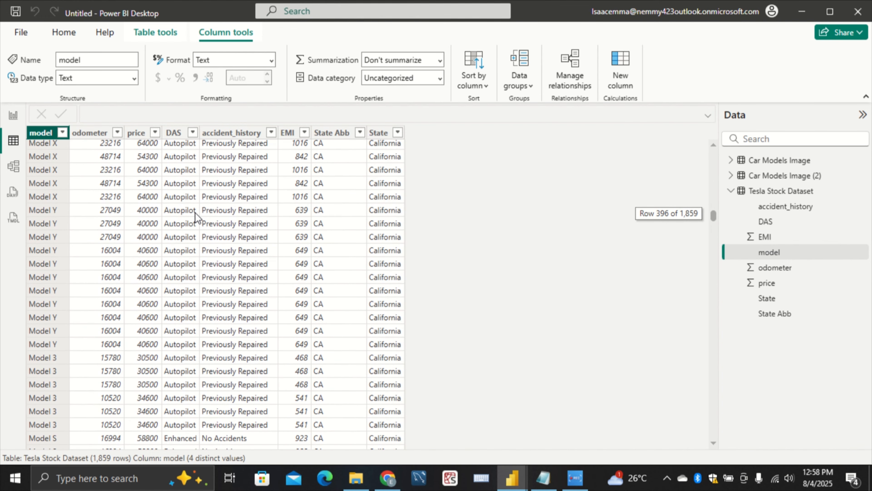
left_click(94, 136)
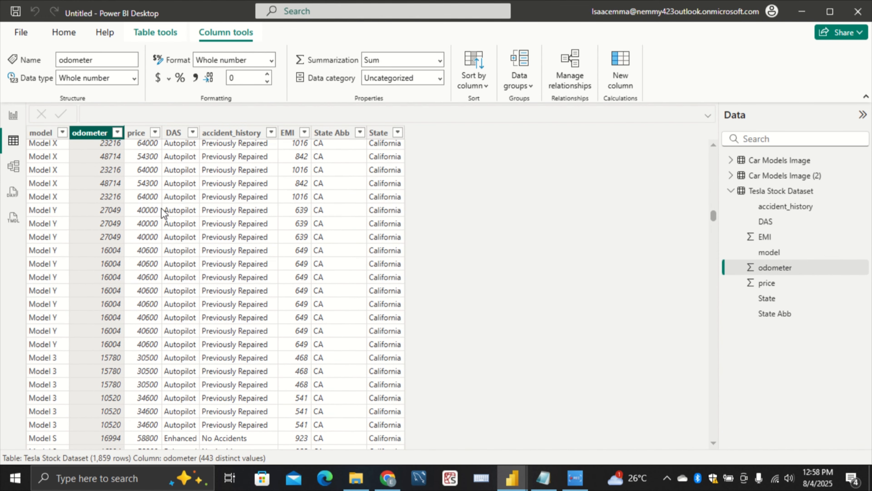
scroll(178, 214, "up", 10)
scroll(190, 214, "up", 15)
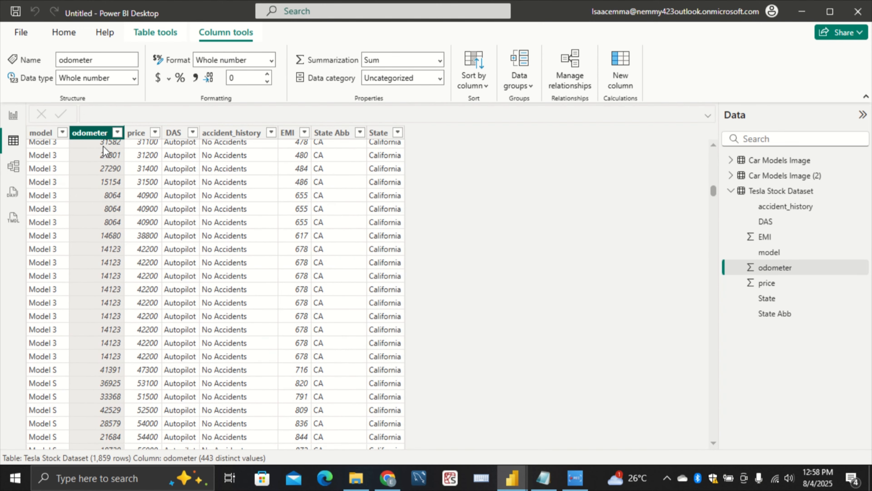
scroll(207, 175, "up", 1)
scroll(208, 175, "up", 15)
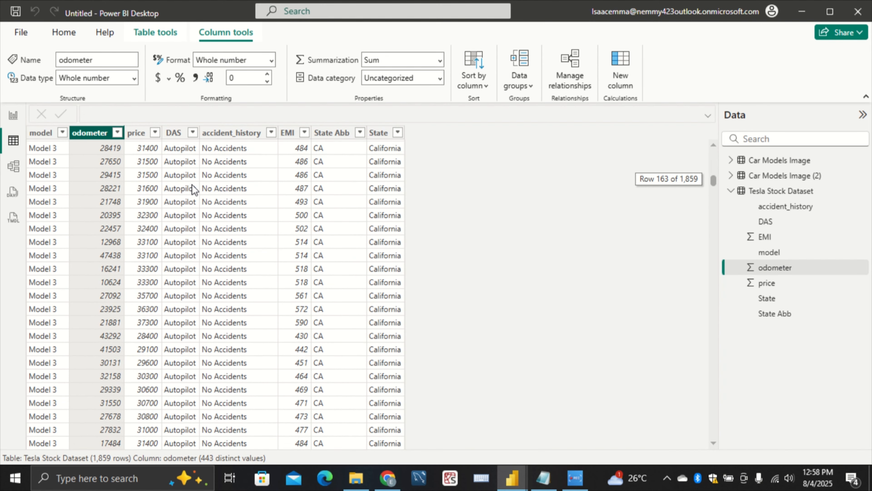
Review the price column and the distinct DAS values in the Tesla Stock Dataset without applying a filter
left_click(146, 135)
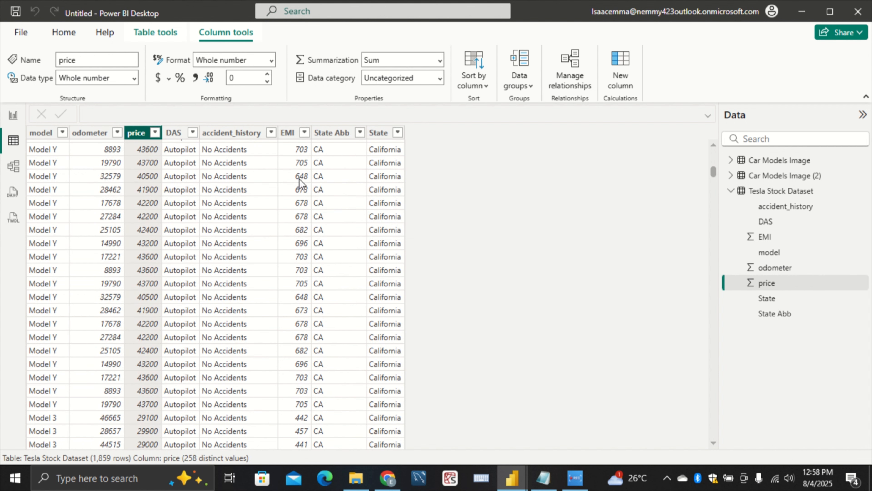
left_click(172, 132)
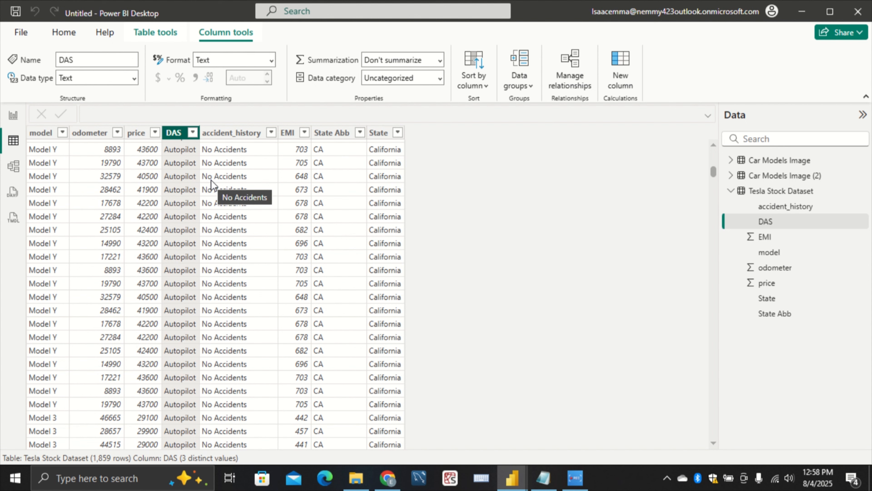
scroll(211, 180, "down", 10)
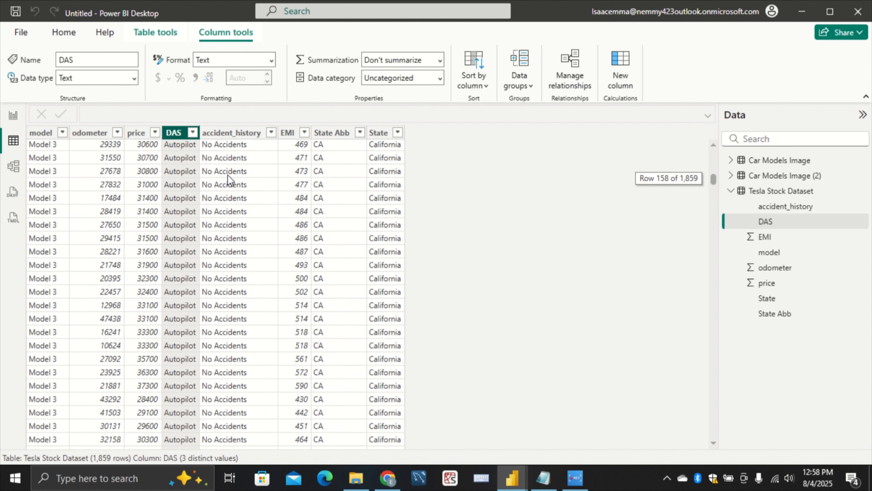
left_click(193, 132)
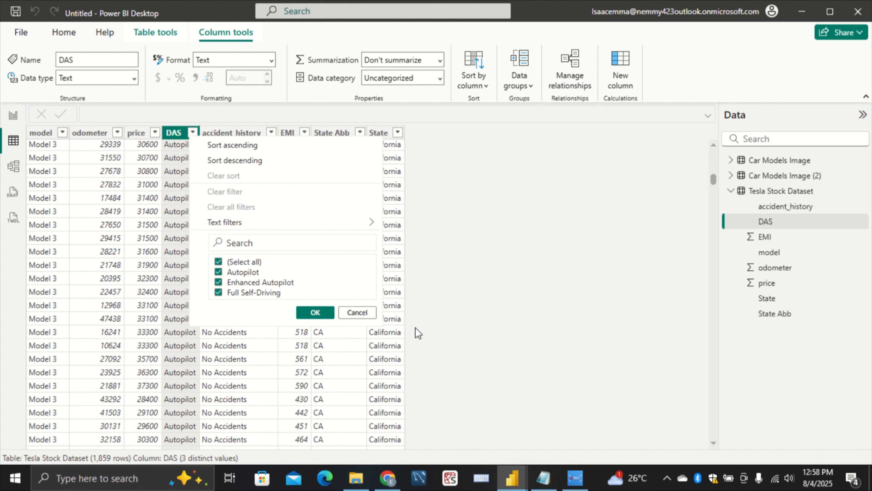
left_click(500, 262)
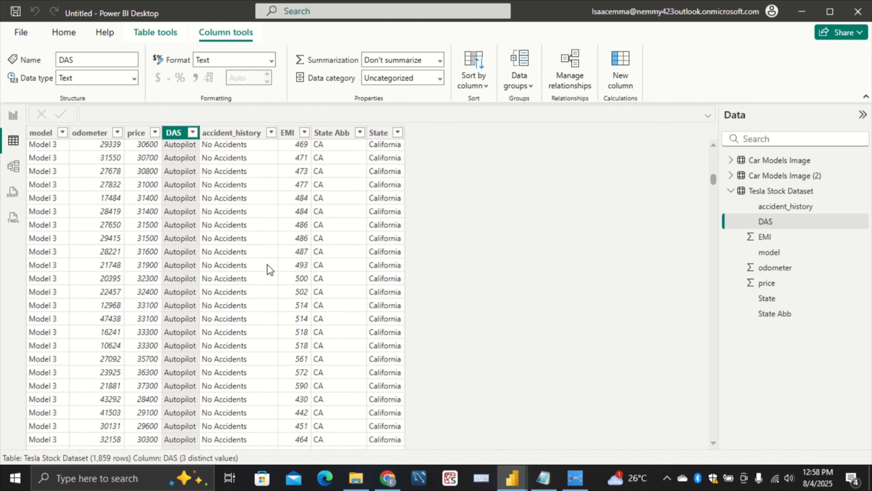
scroll(270, 275, "up", 2)
scroll(272, 288, "down", 20)
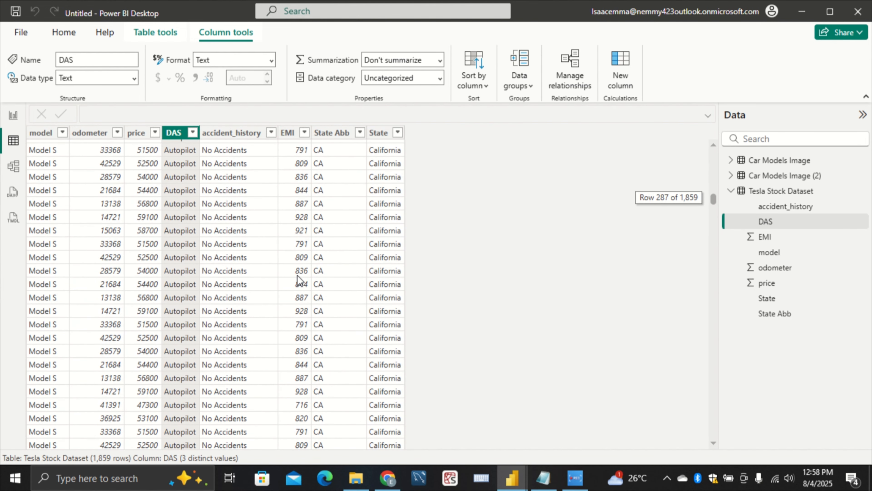
Compare the EMI and price values of a Model S row, and inspect the State Abb column
left_click(292, 171)
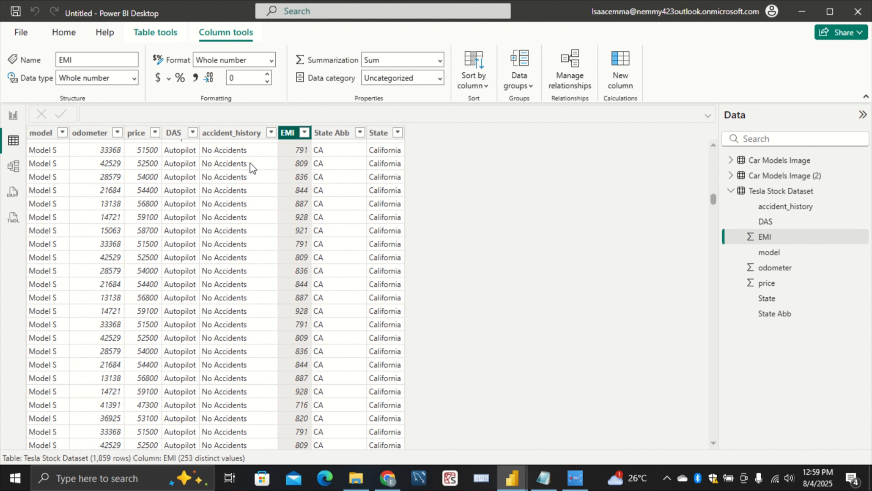
left_click(147, 165)
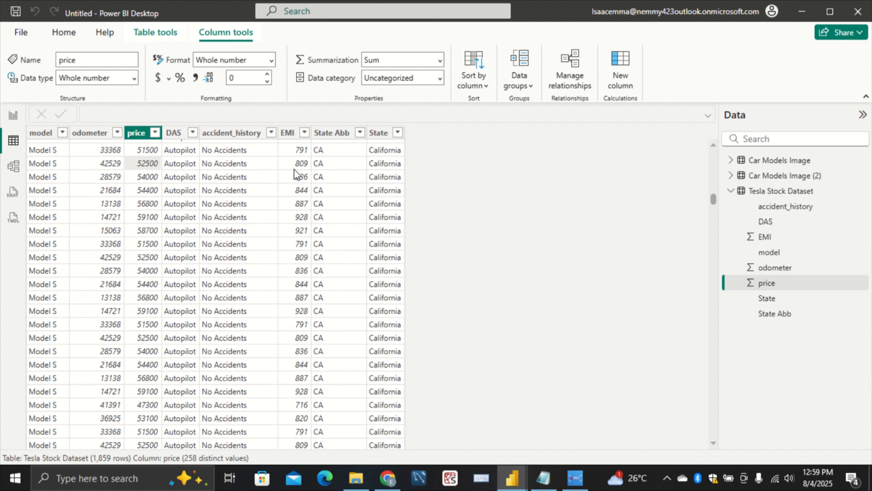
left_click(293, 164)
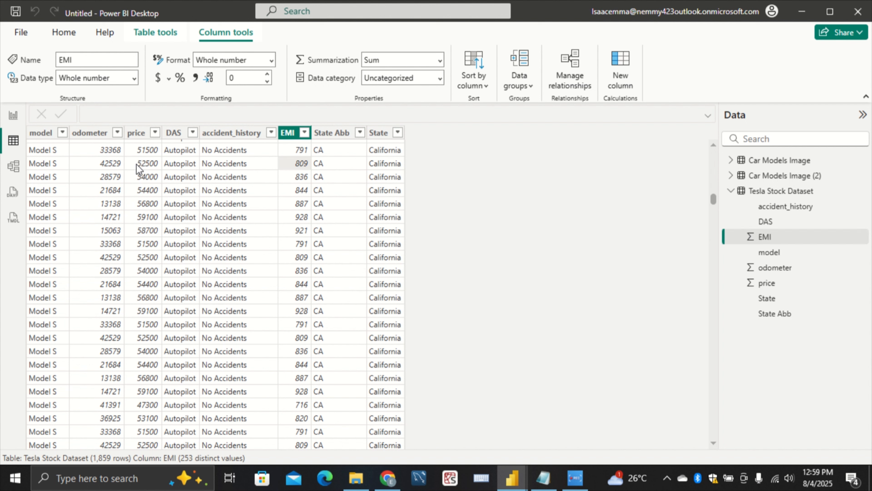
left_click(152, 165)
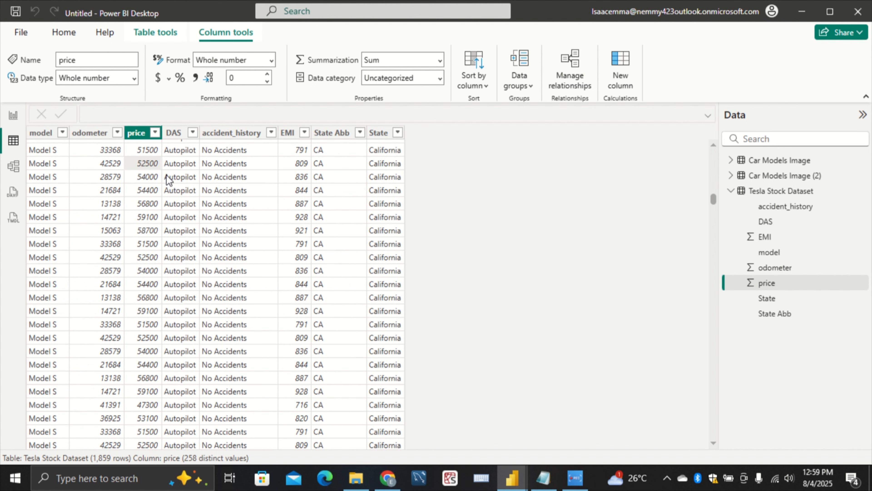
left_click(327, 135)
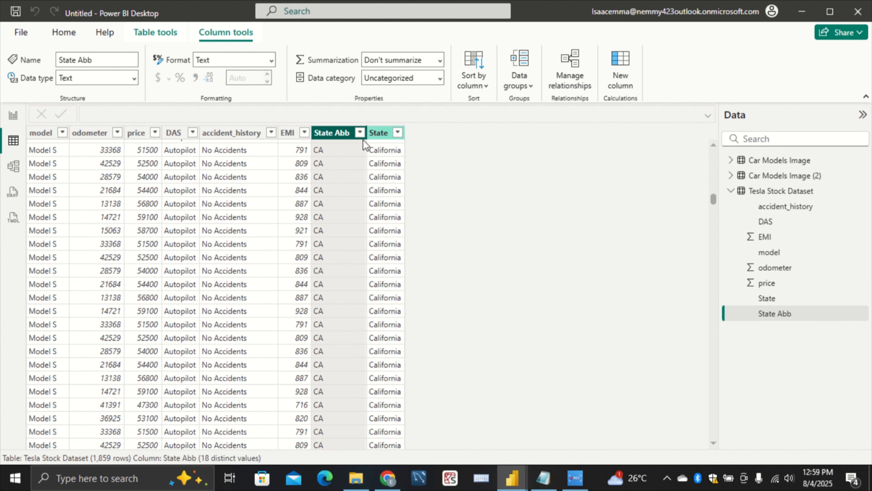
Set the blank report page's canvas background to the NEW BACKGROUND image with 0% transparency
scroll(351, 254, "down", 10)
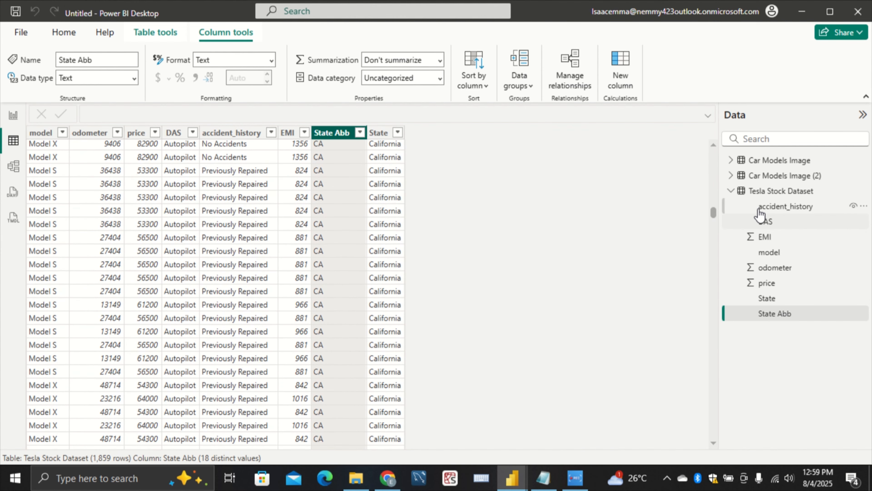
left_click(755, 194)
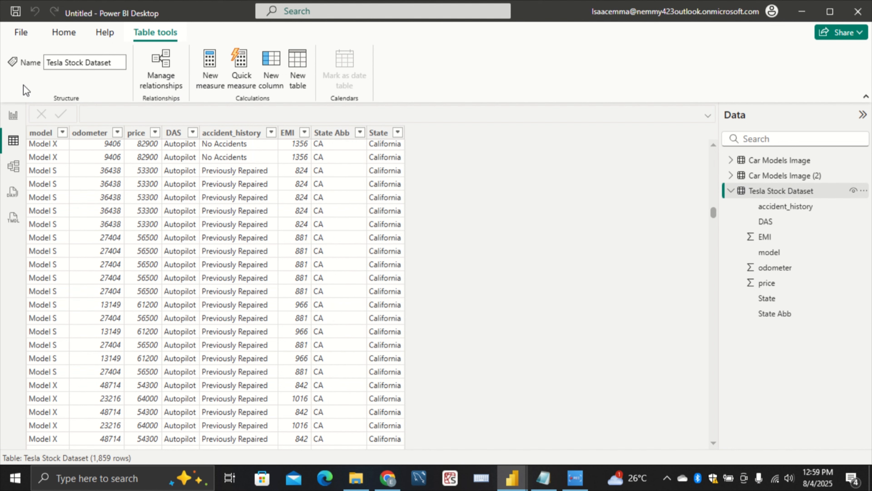
left_click(13, 115)
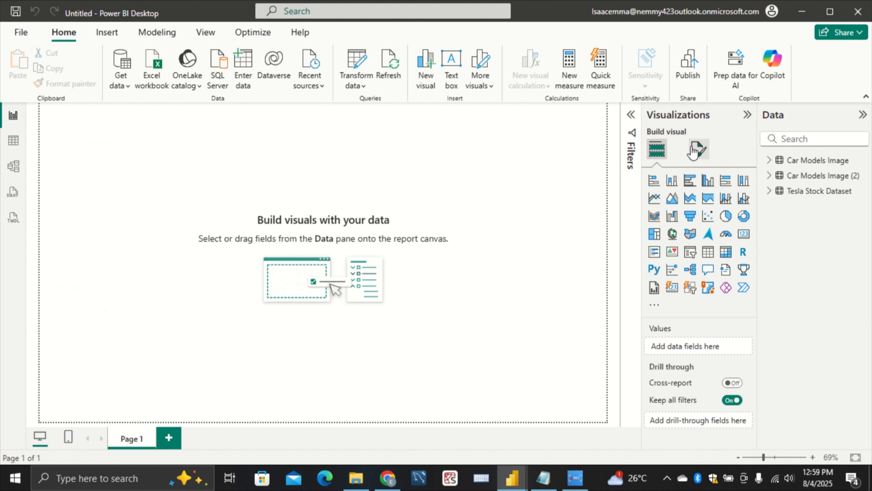
left_click(698, 155)
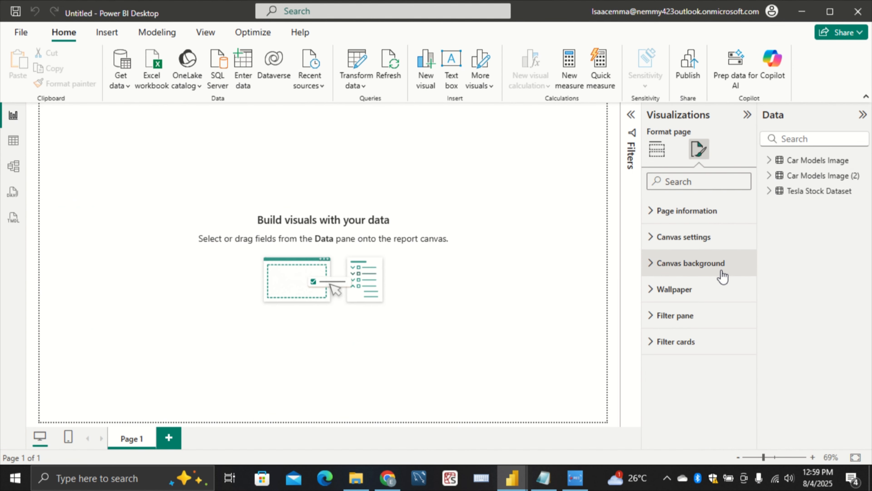
left_click(721, 266)
left_click(739, 340)
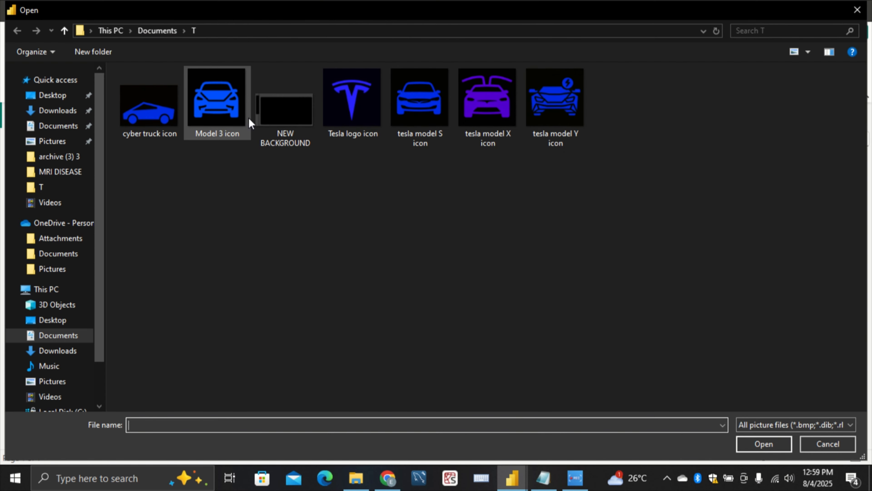
left_click(270, 115)
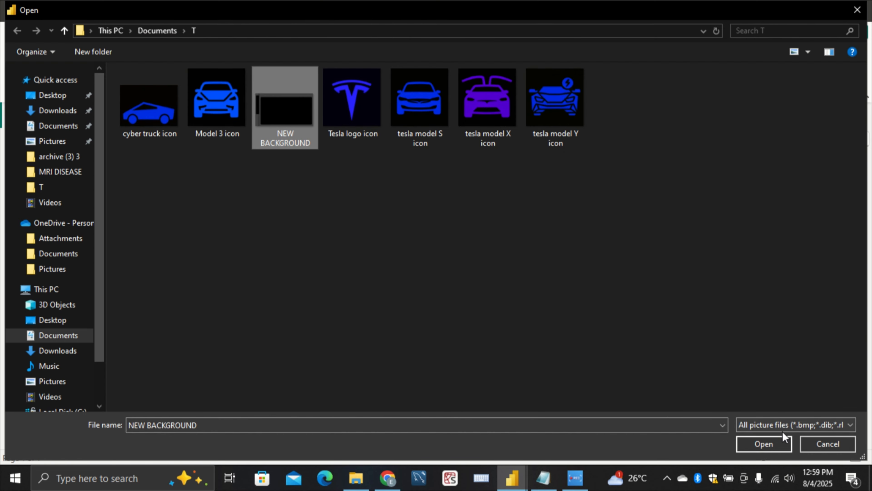
left_click(777, 440)
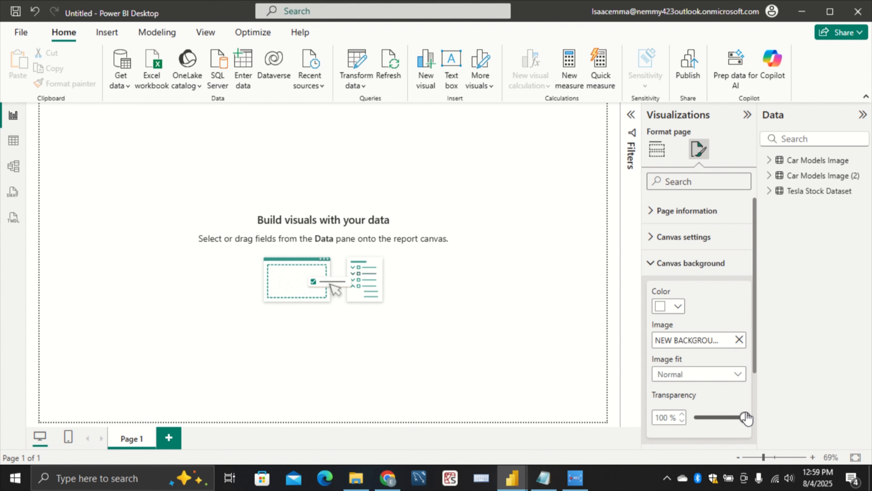
left_click_drag(745, 417, 671, 446)
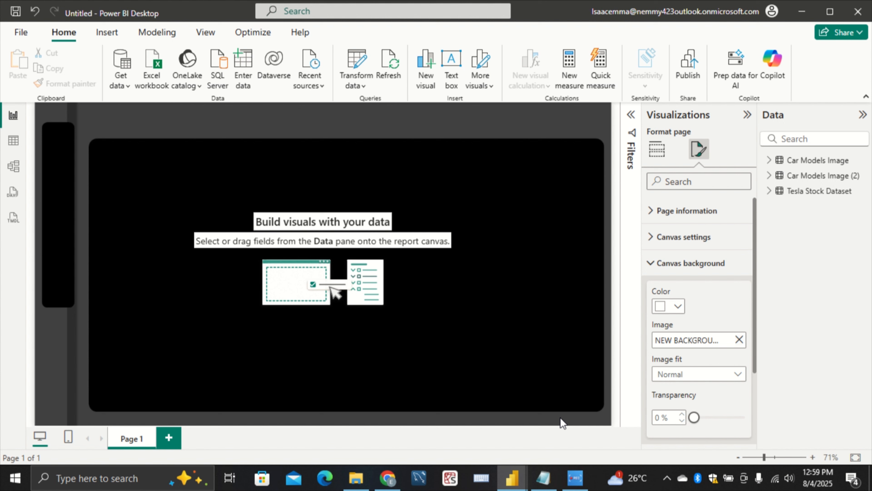
Examine the Measures & Columns notes alongside the car model slicer and 3D view in the finished Tesla pb report
left_click(544, 478)
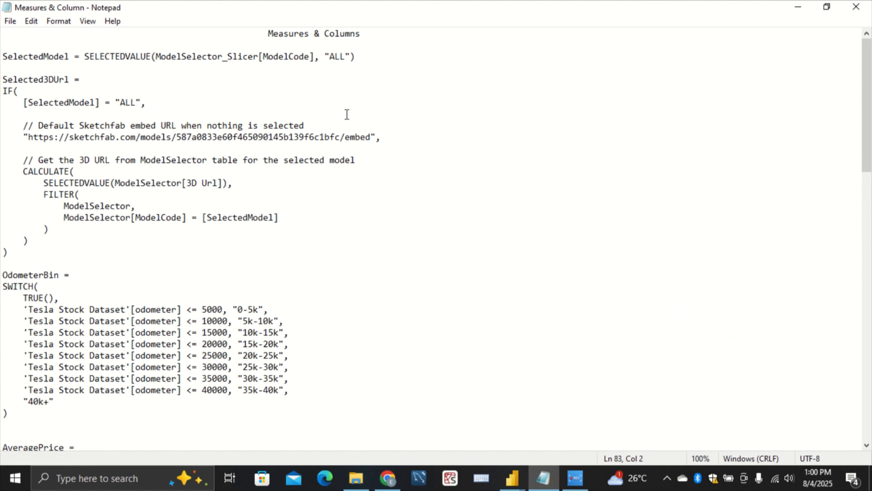
mouse_move(512, 477)
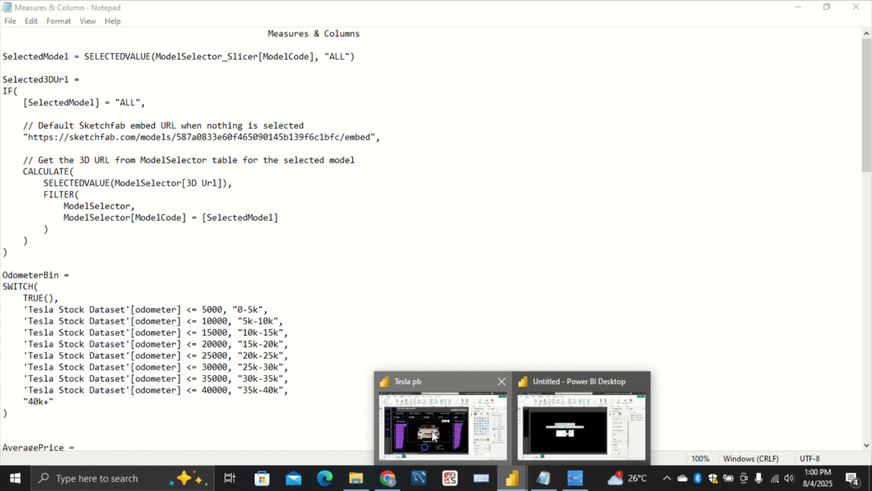
left_click(444, 418)
left_click(42, 159)
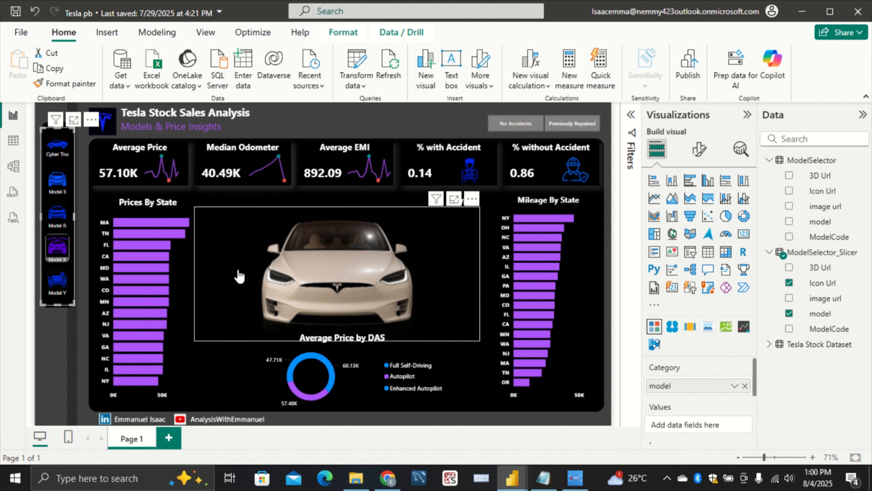
mouse_move(513, 477)
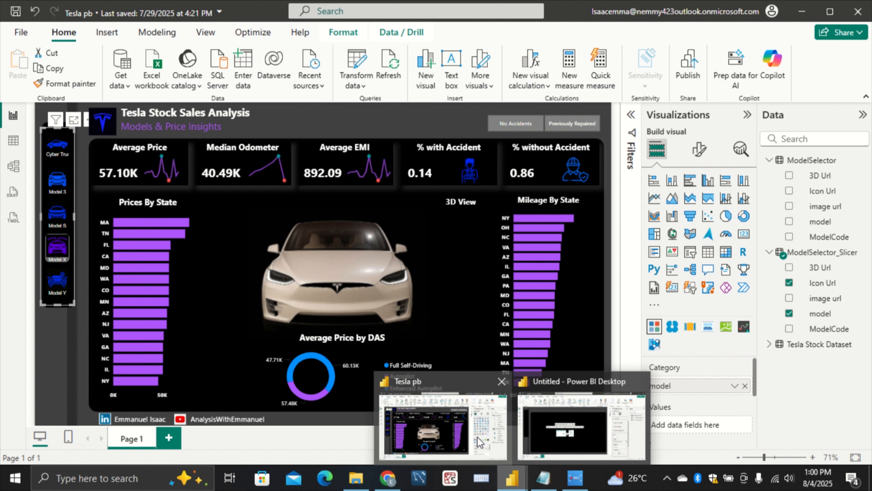
left_click(580, 426)
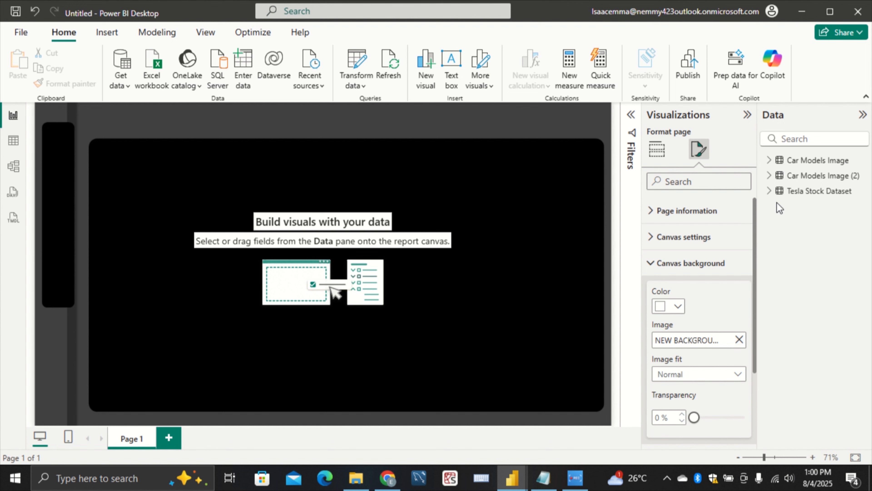
left_click(543, 478)
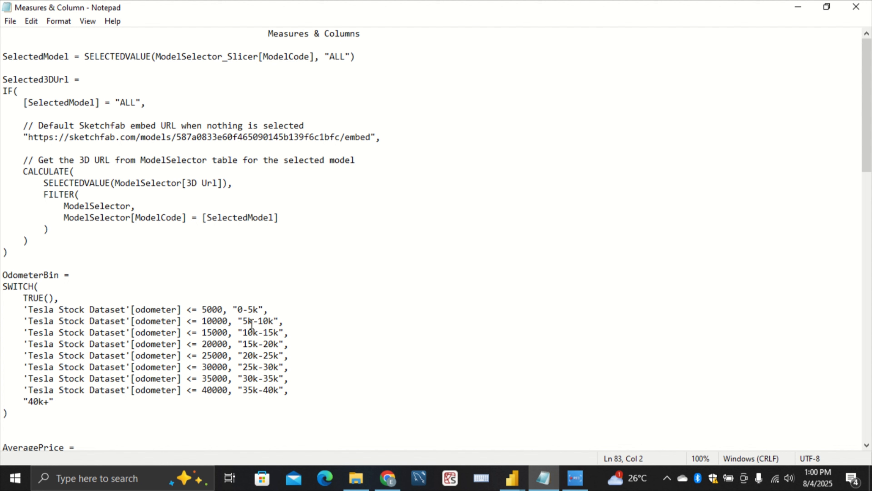
mouse_move(512, 478)
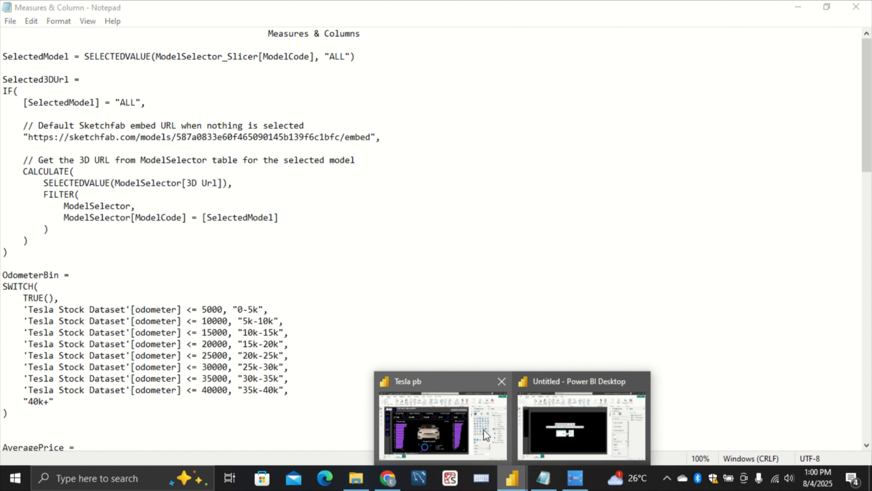
left_click(441, 402)
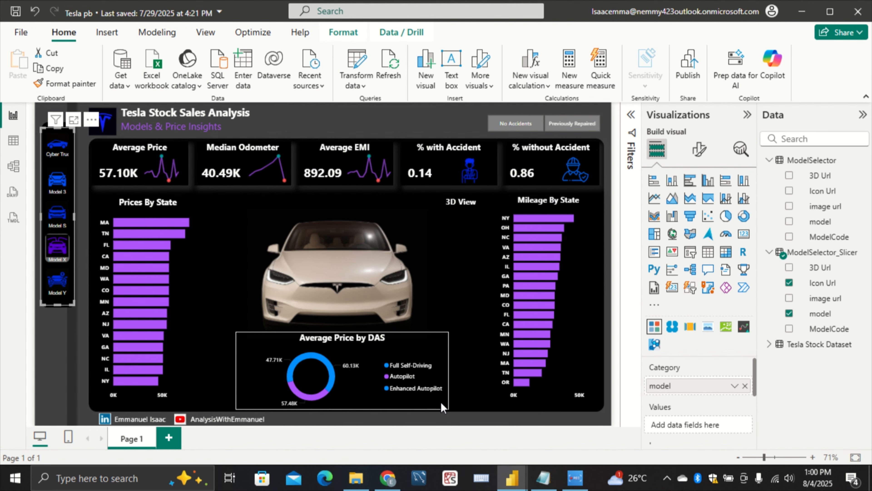
left_click(49, 325)
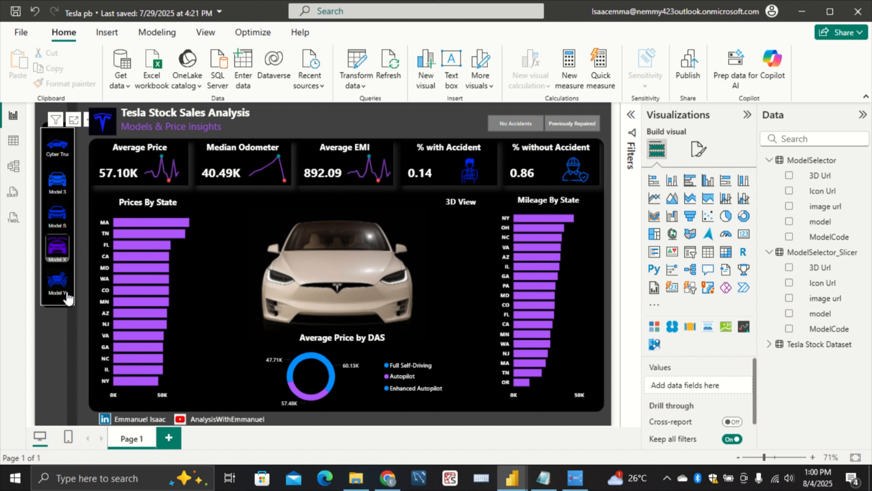
left_click(70, 308)
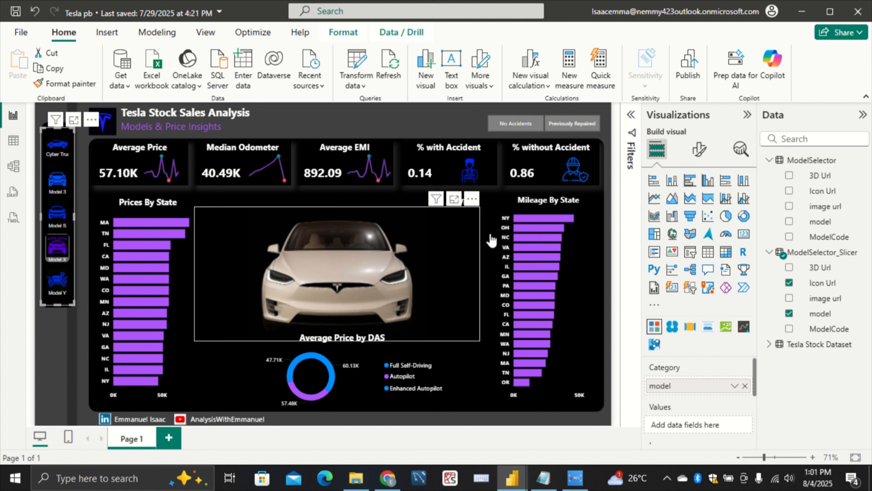
Copy the SelectedModel measure formula from the Measures & Column notes in Notepad
left_click(551, 479)
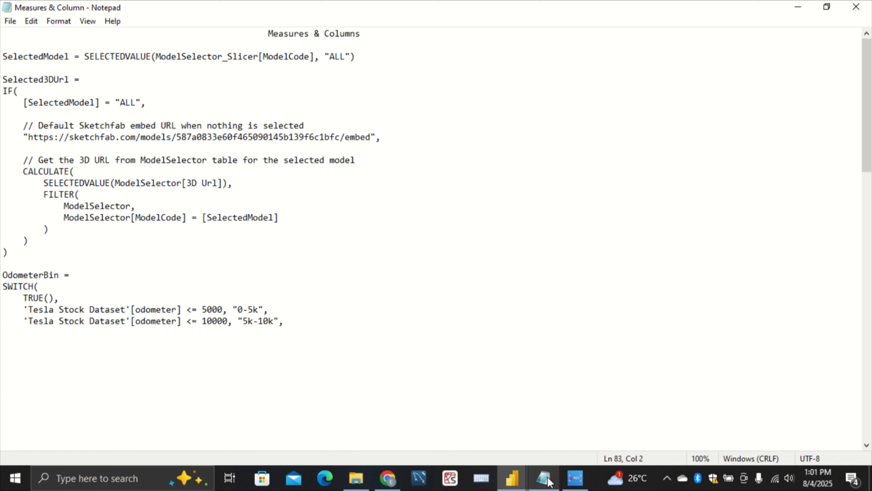
left_click_drag(365, 58, 2, 56)
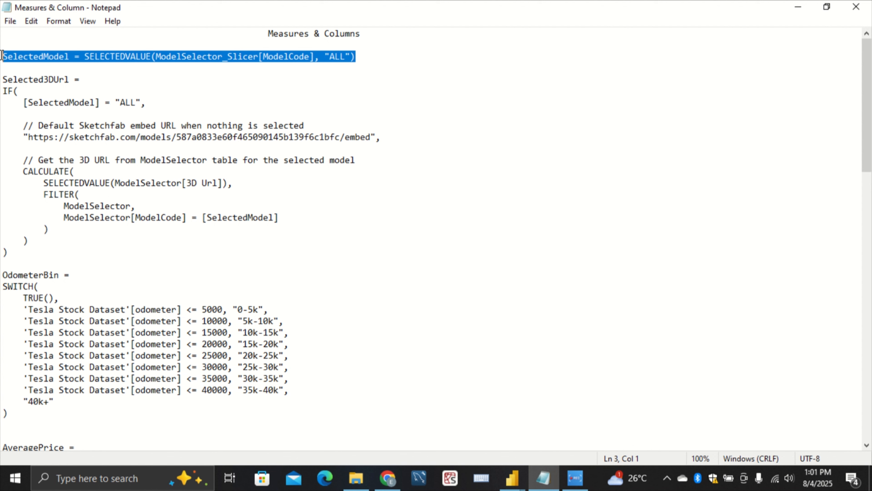
right_click(4, 56)
left_click(47, 91)
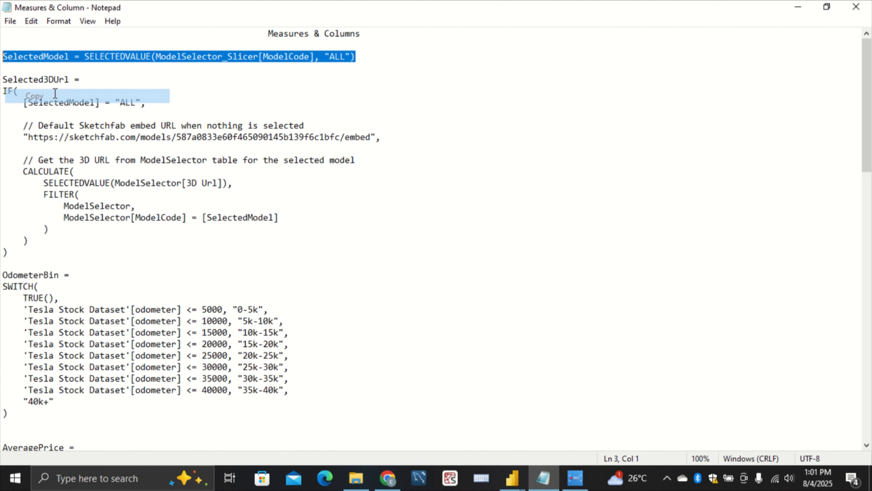
In the untitled Power BI report, add a measure to Tesla Stock Dataset: SelectedModel = SELECTEDVALUE(ModelSelector_Slicer[ModelCode], "ALL")
mouse_move(511, 479)
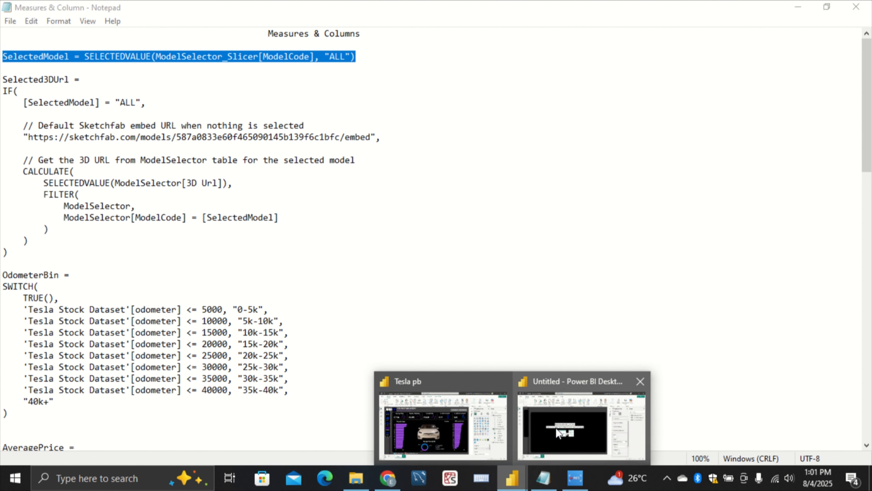
left_click(555, 428)
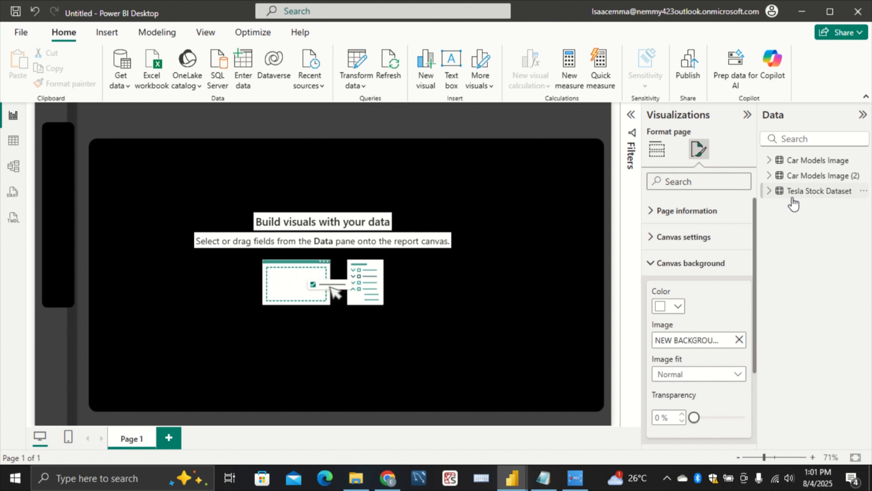
left_click(782, 194)
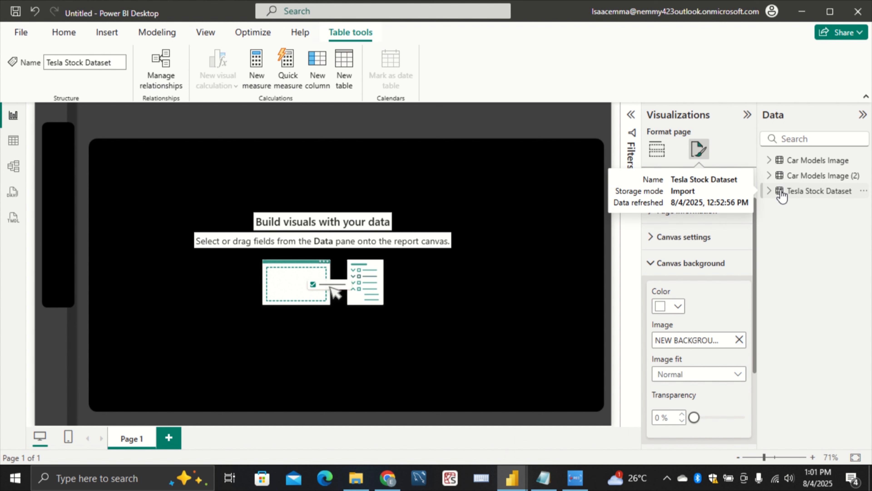
right_click(782, 194)
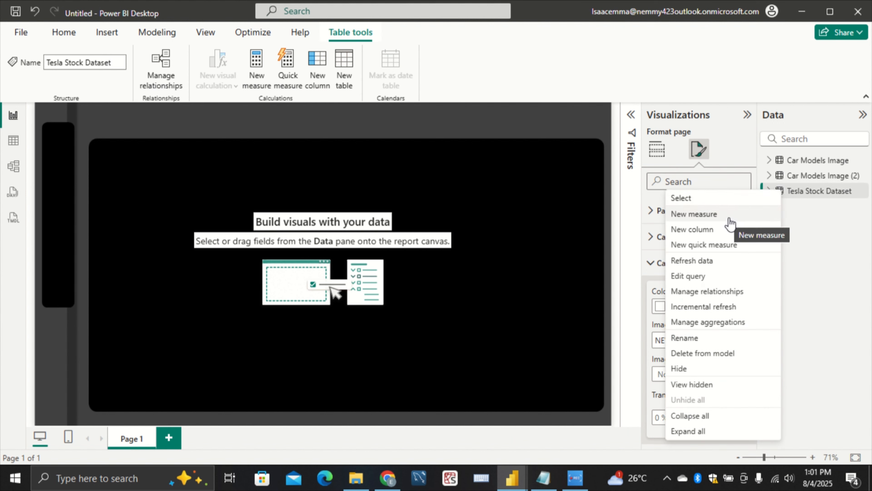
left_click(744, 216)
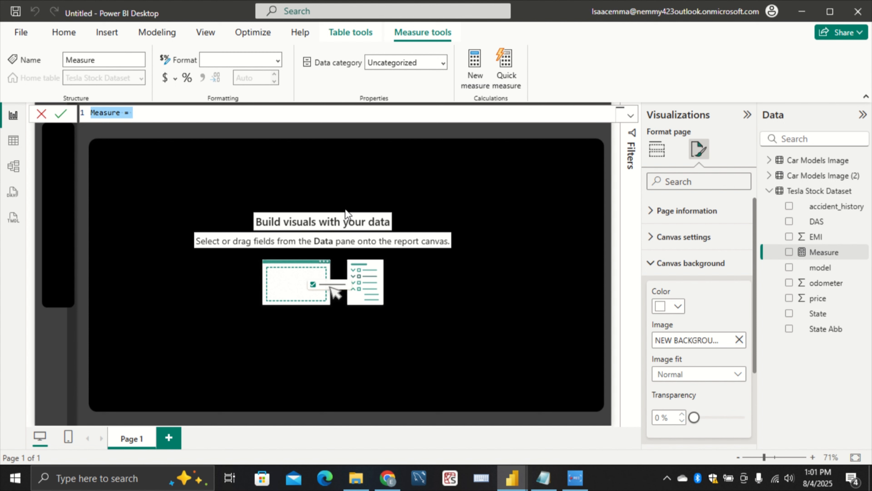
key("BackSpace")
key("ctrl+v")
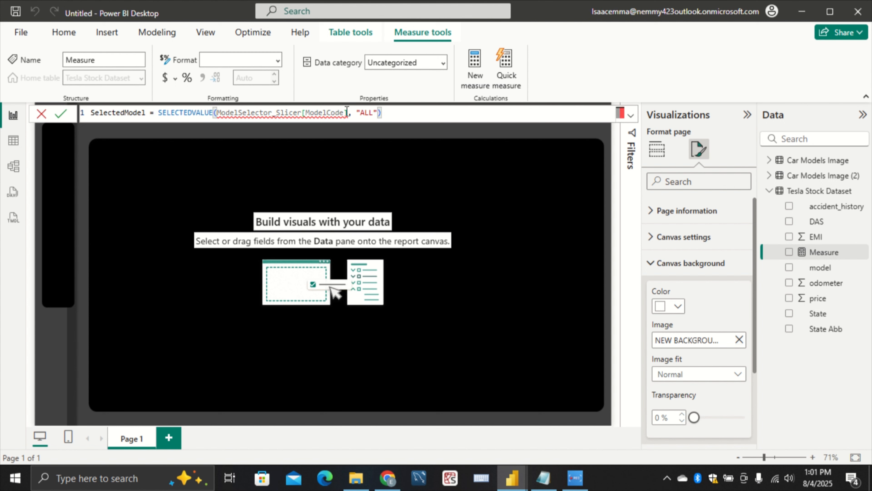
mouse_move(348, 108)
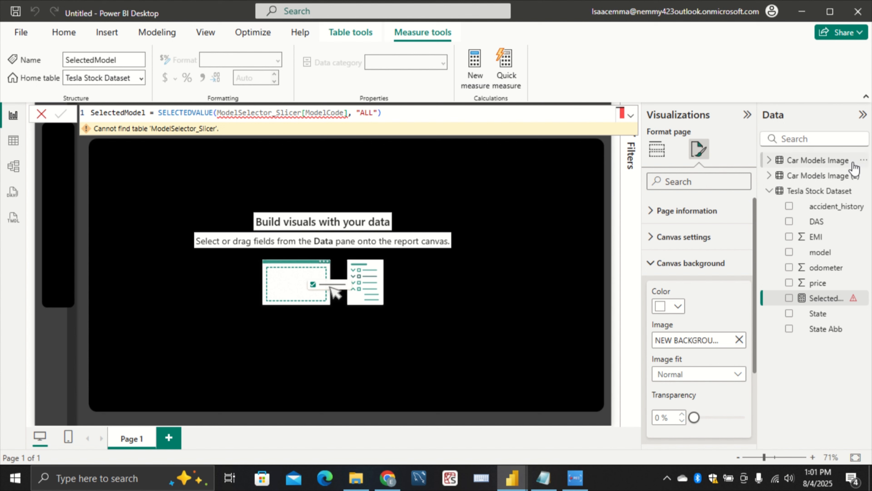
Clear the name of the Car Models Image (2) table and copy the name ModelSelector_Slicer from the Measures & Column notes in Notepad
left_click(824, 178)
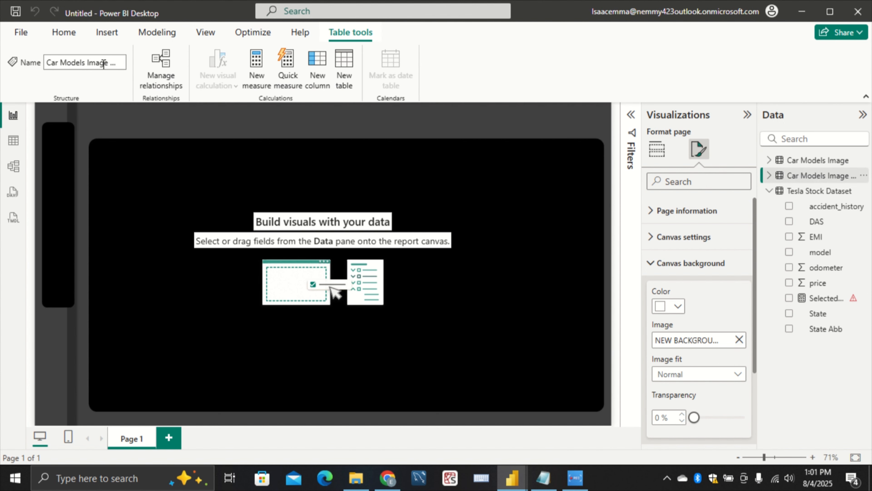
left_click(49, 62)
key("BackSpace")
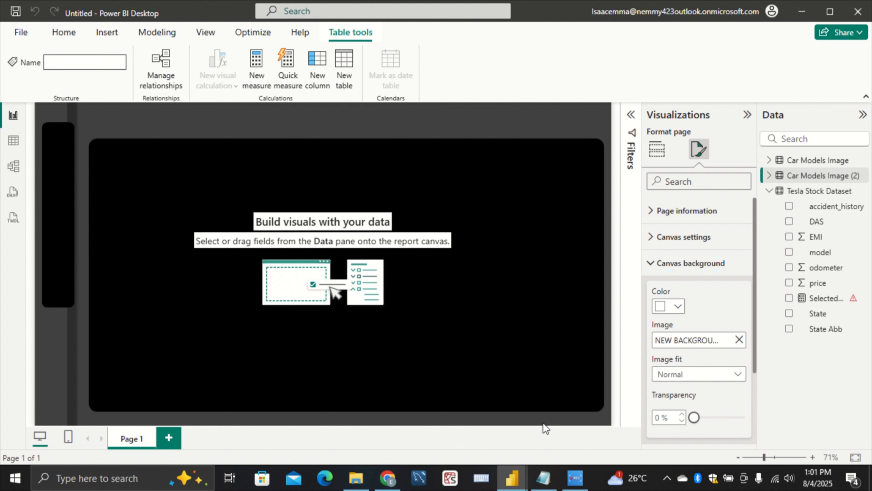
left_click(543, 477)
left_click_drag(236, 90, 155, 57)
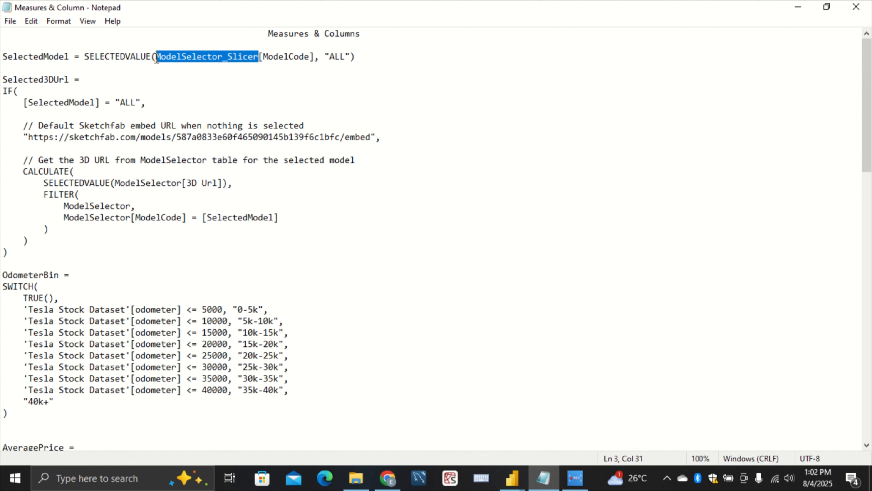
right_click(181, 52)
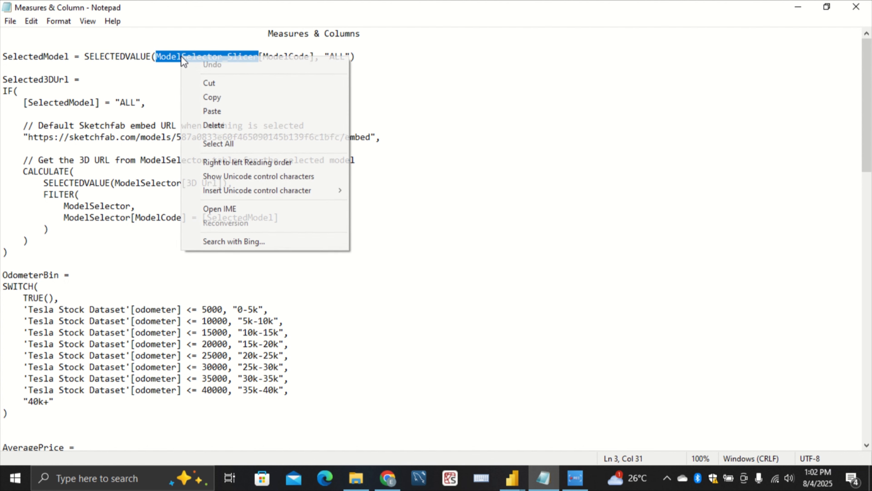
left_click(203, 95)
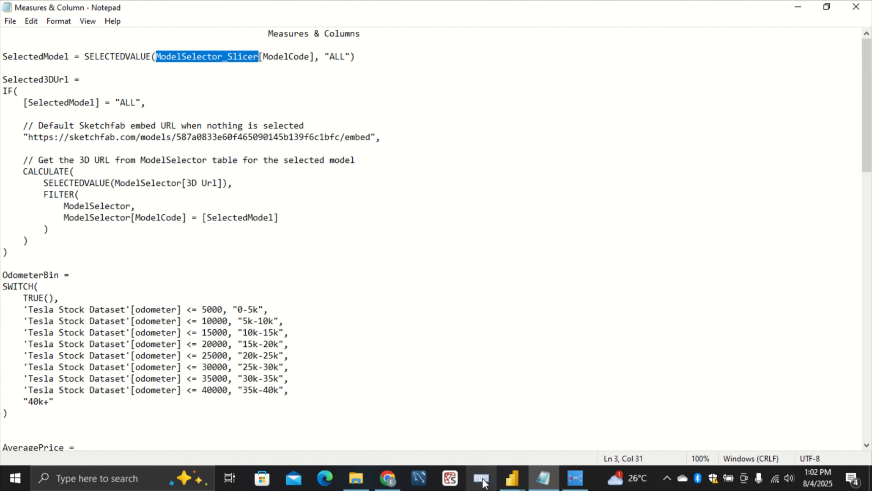
Back in the untitled Power BI report, rename the Car Models Image (2) table as ModelSelector_Slicer and check the SelectedModel measure's formula
left_click(512, 477)
left_click(544, 412)
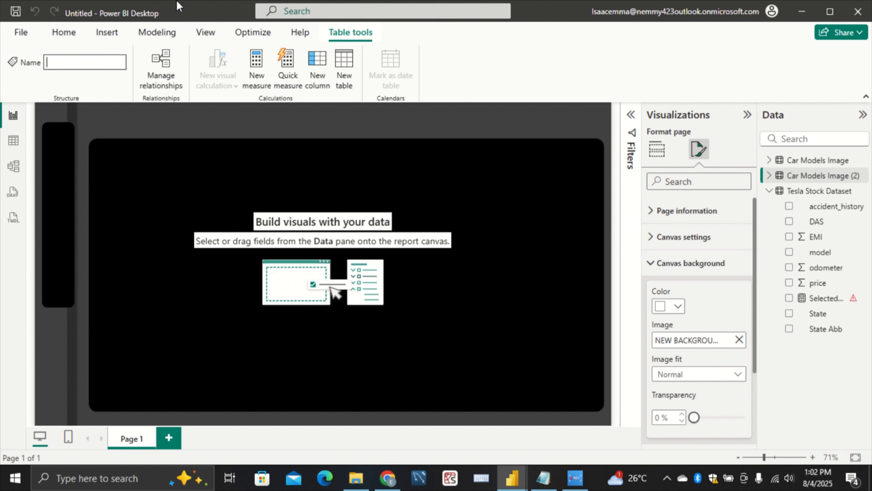
left_click(104, 61)
key("ctrl+v")
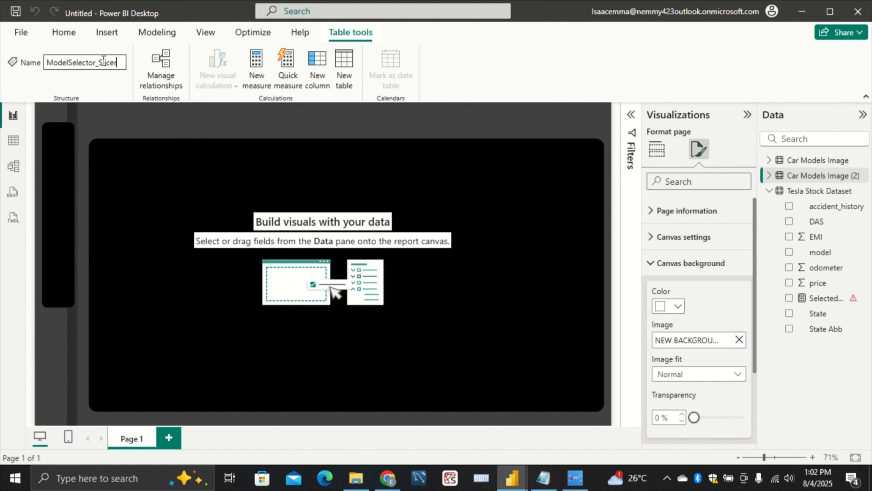
double_click(103, 61)
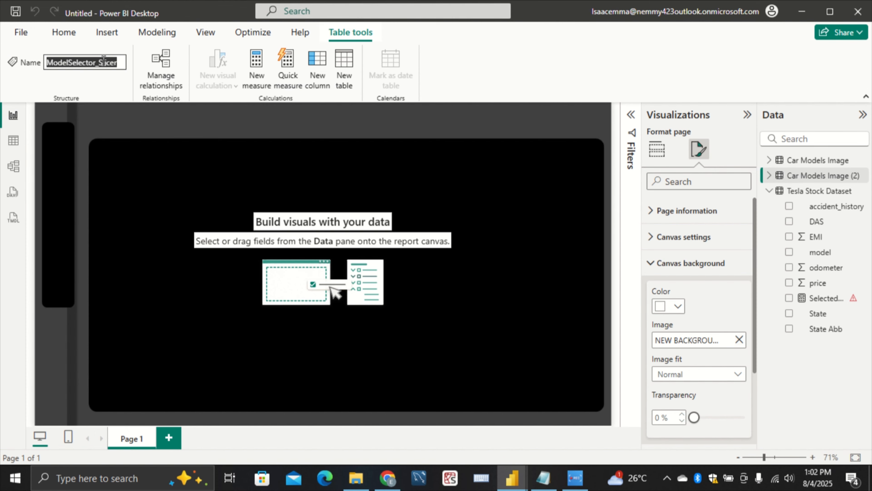
key("Return")
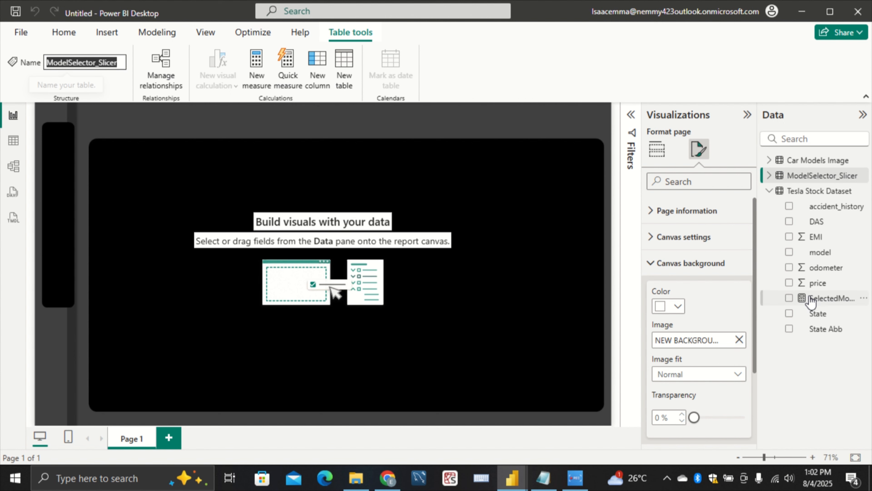
left_click(827, 298)
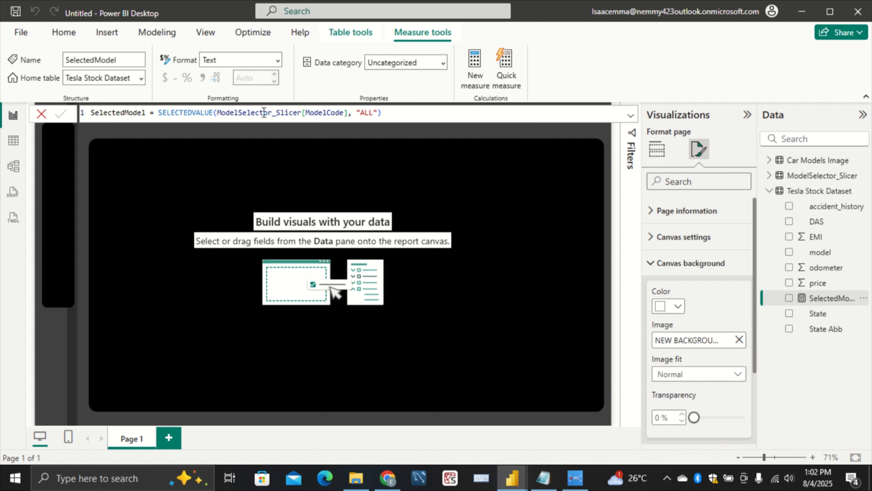
Rename the Car Models Image table as ModelSelector and reopen the SelectedModel measure's formula
left_click(830, 160)
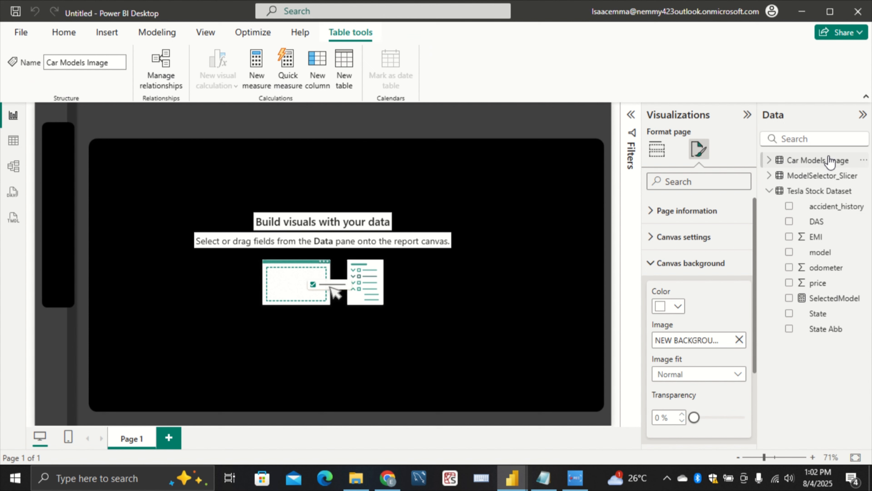
left_click(92, 61)
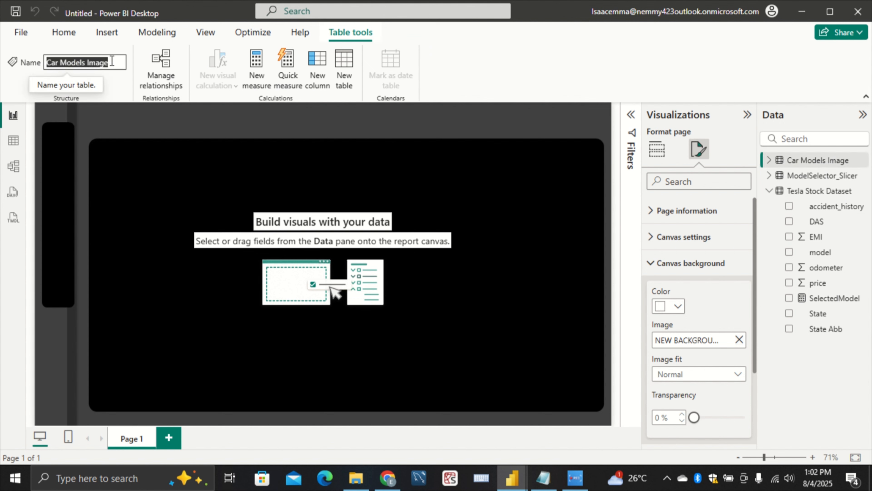
key("BackSpace")
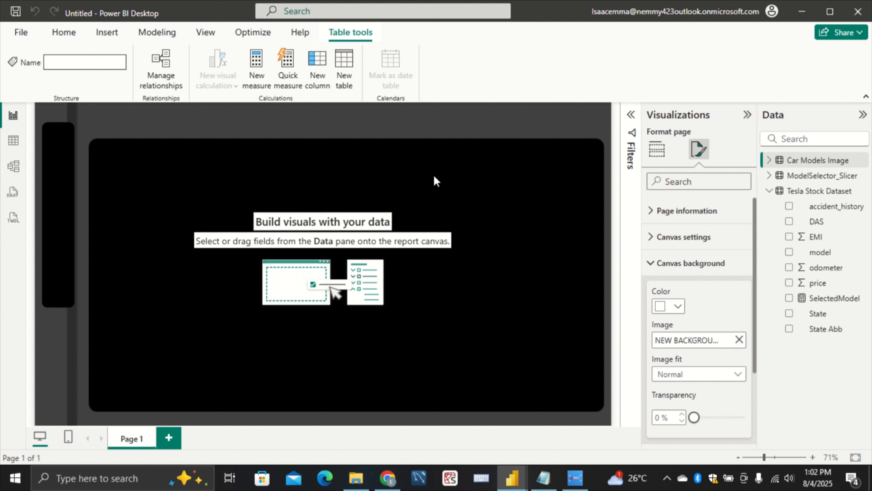
key("ctrl+v")
key("ctrl+a")
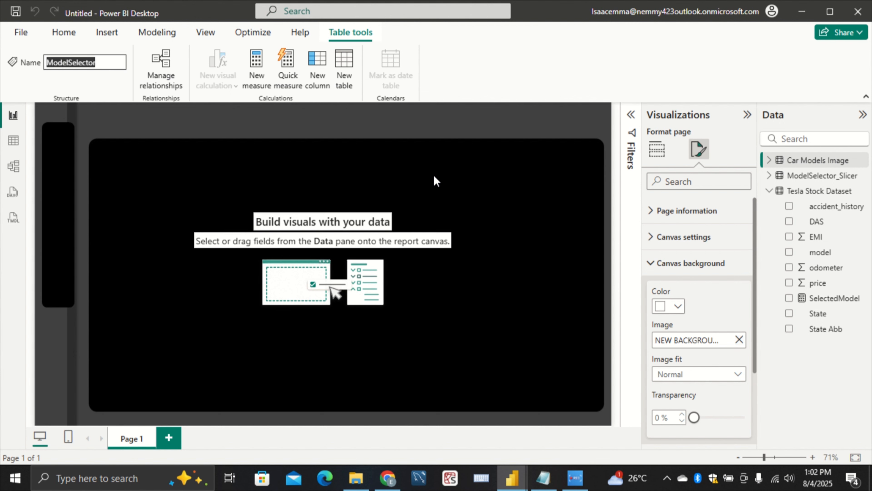
key("Return")
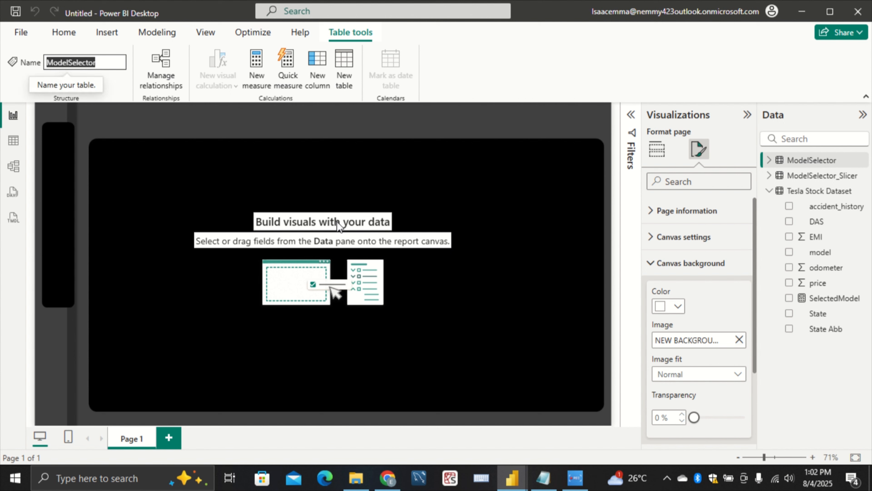
left_click(237, 127)
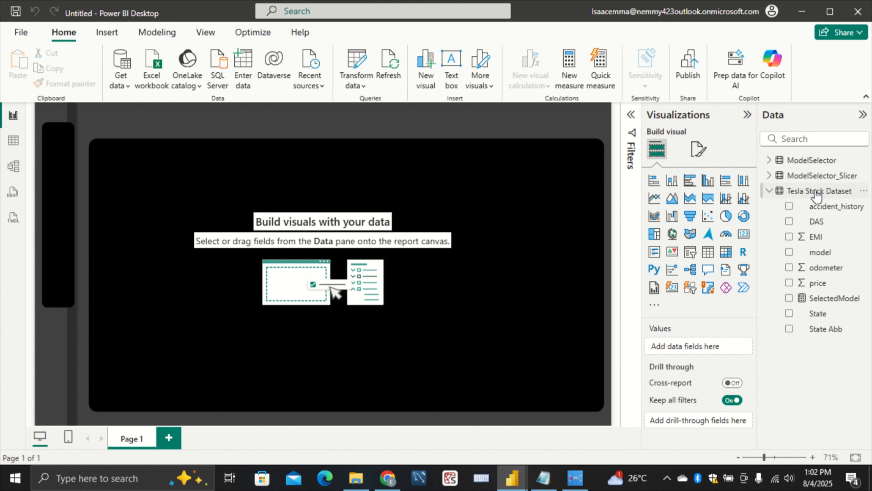
left_click(825, 298)
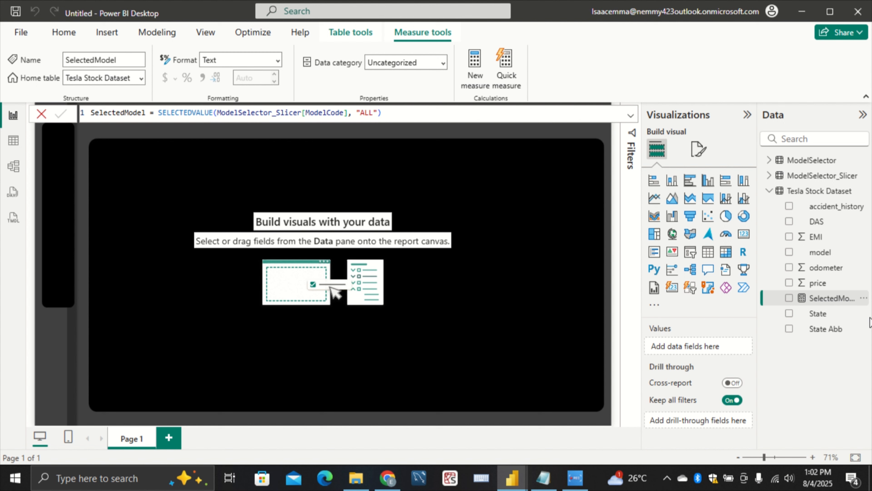
Switch to the Measures & Column notes in Notepad and copy the complete Selected3DUrl measure formula
left_click(543, 479)
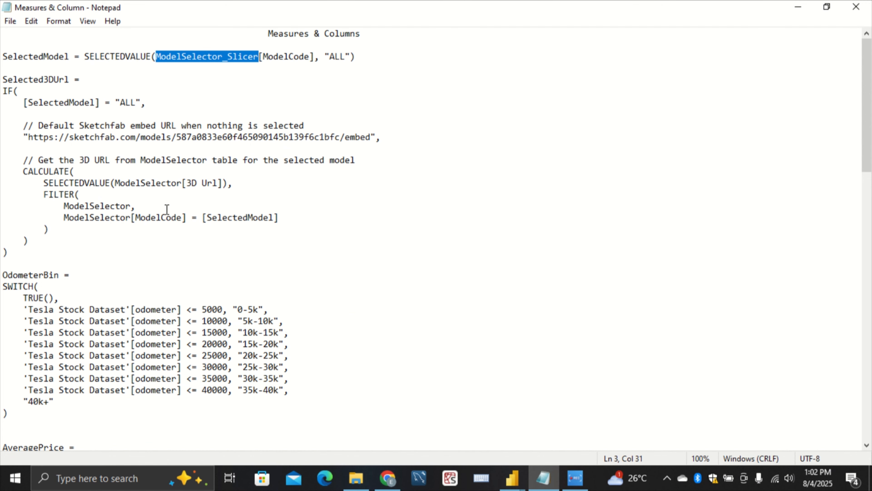
left_click_drag(23, 248, 1, 81)
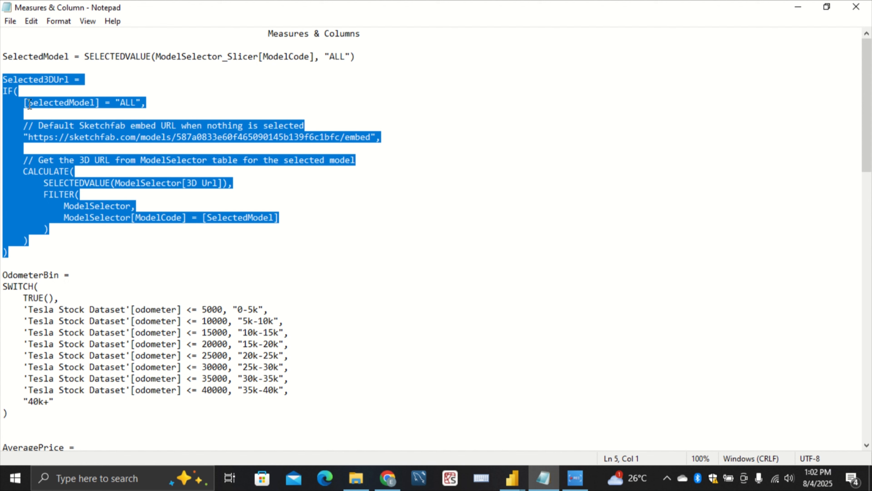
right_click(56, 133)
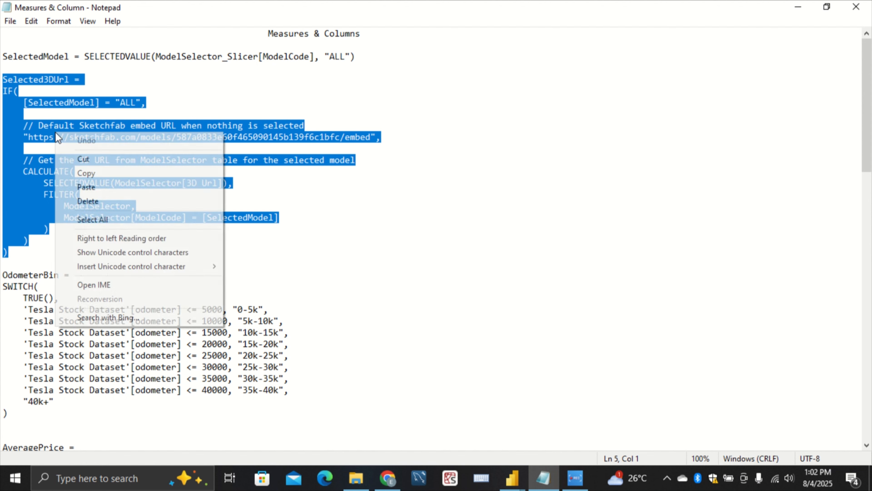
left_click(108, 179)
In the untitled Power BI report, add the Selected3DUrl measure to Tesla Stock Dataset using the copied IF and CALCULATE formula
mouse_move(512, 477)
left_click(584, 446)
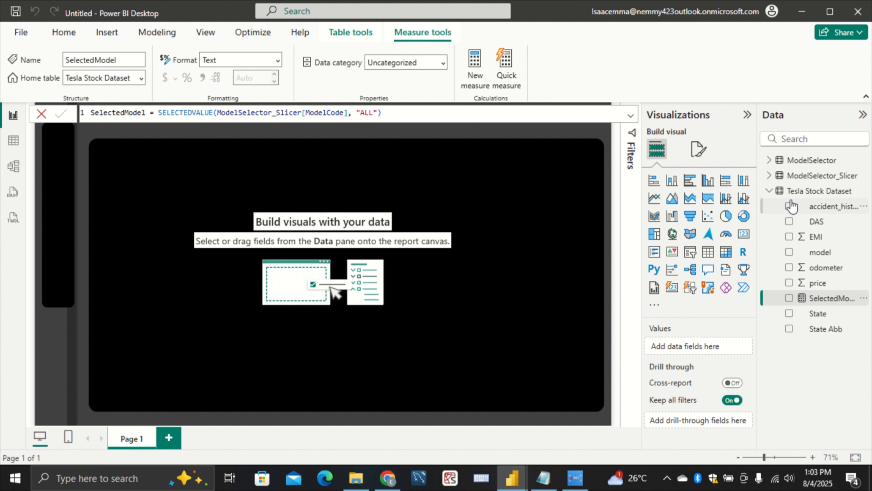
left_click(795, 193)
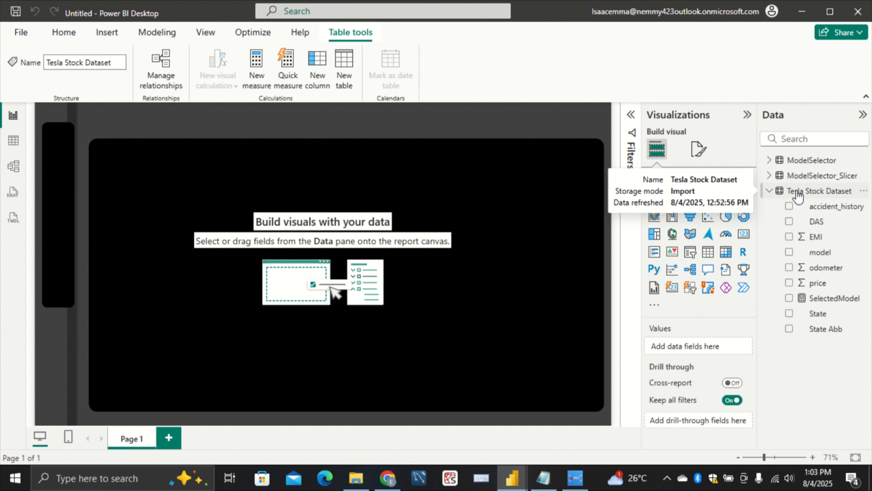
right_click(798, 196)
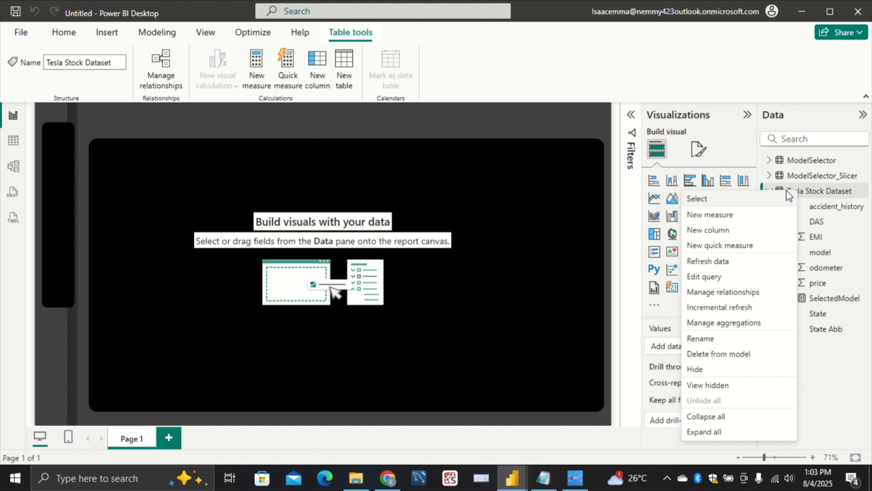
left_click(771, 215)
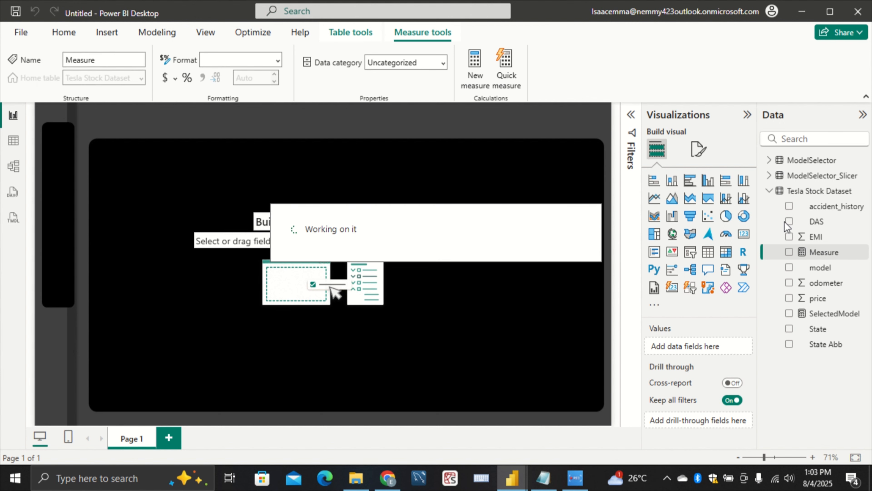
key("BackSpace")
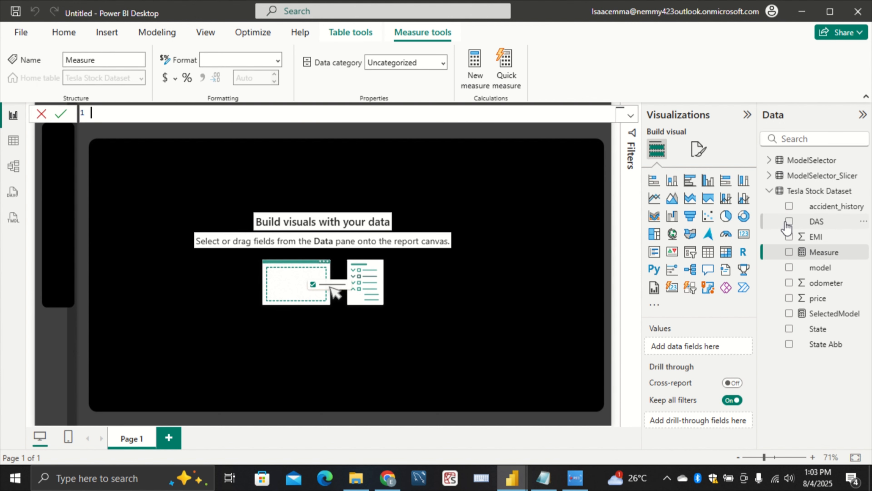
key("ctrl+v")
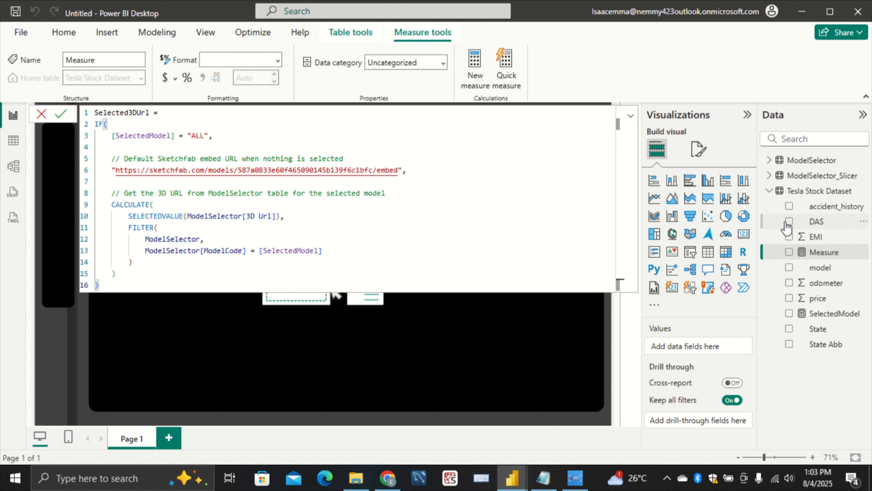
key("Return")
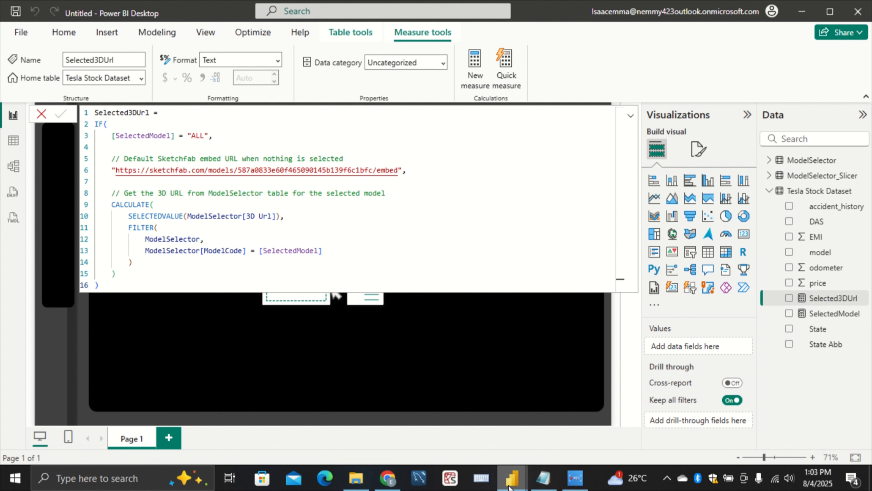
Examine the 3D View button and the Tesla Stock Dataset fields in the finished Tesla pb report, and return to the untitled report's canvas
mouse_move(510, 487)
left_click(467, 422)
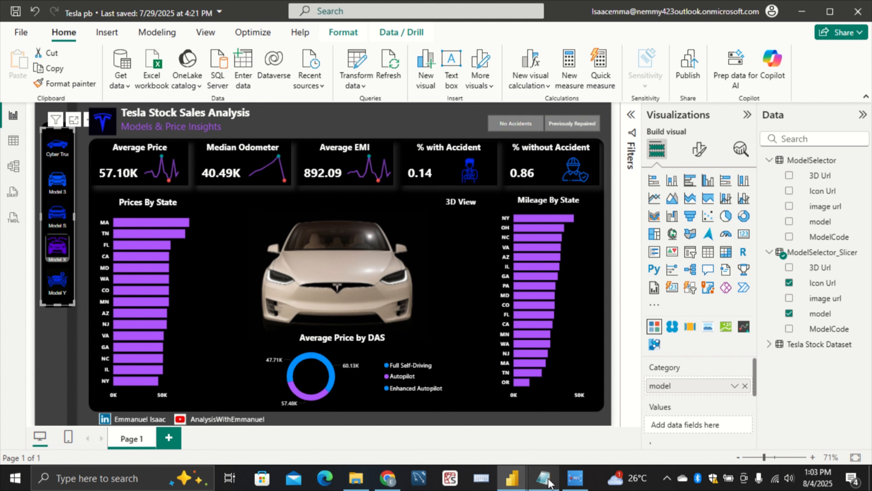
mouse_move(548, 482)
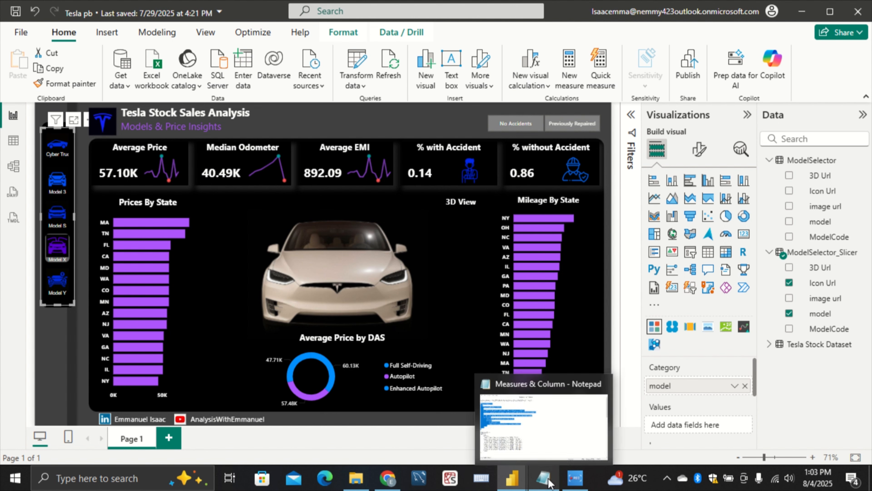
left_click(469, 209)
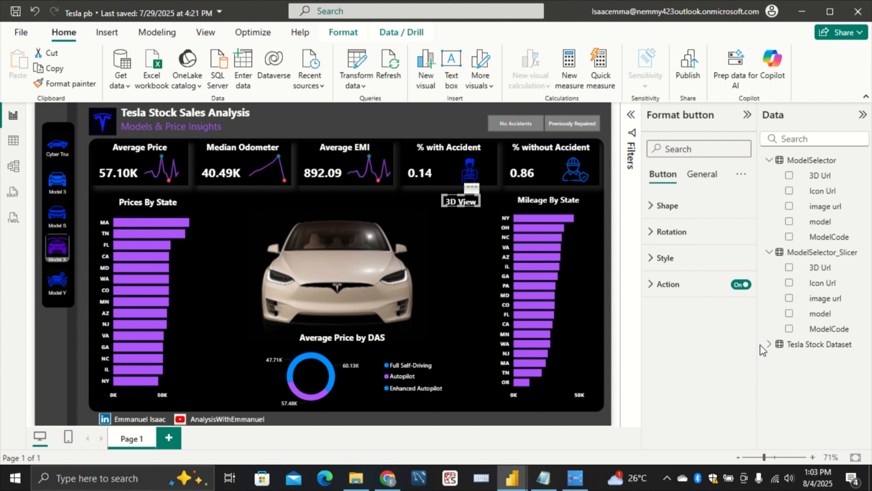
left_click(768, 344)
scroll(789, 345, "down", 4)
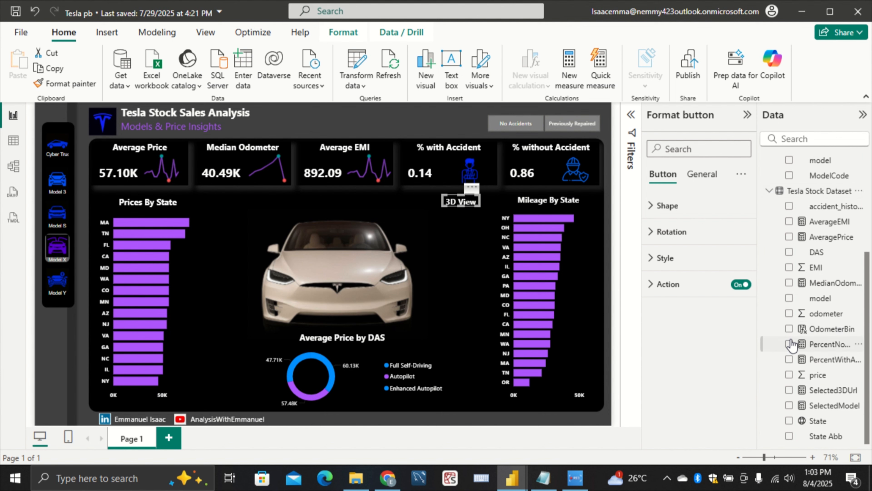
scroll(792, 346, "up", 4)
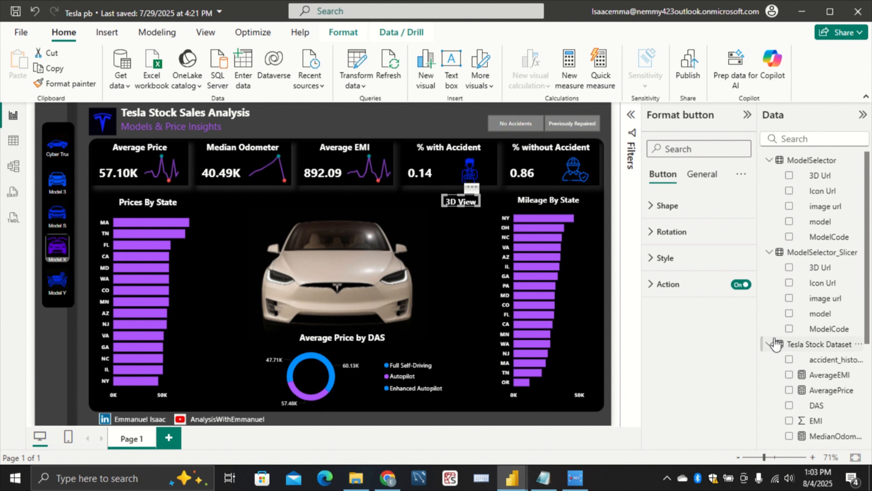
left_click(770, 344)
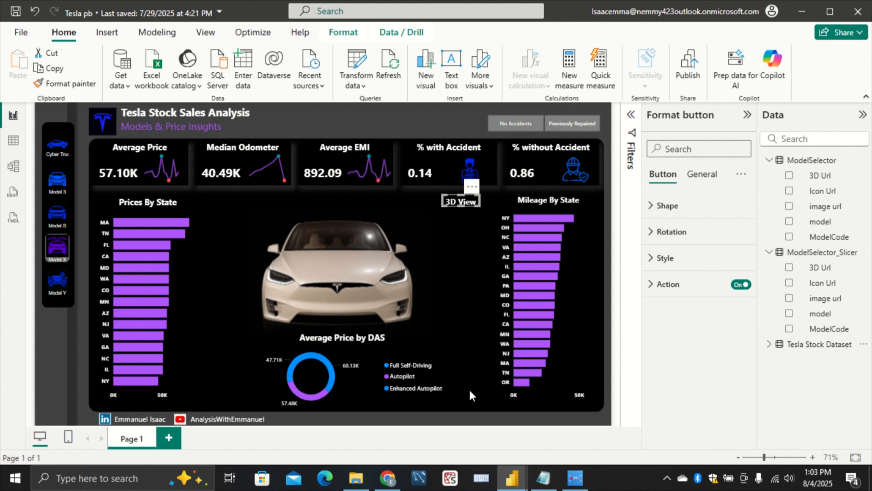
left_click(463, 452)
mouse_move(512, 478)
left_click(553, 403)
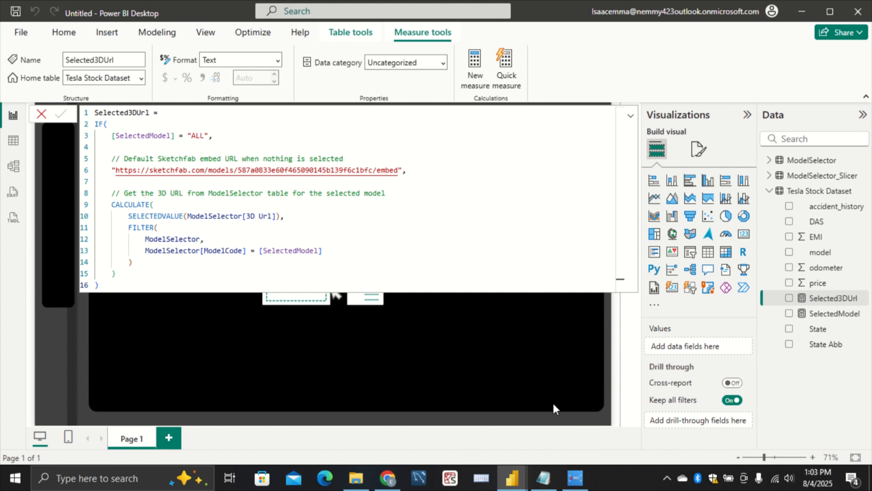
left_click(556, 327)
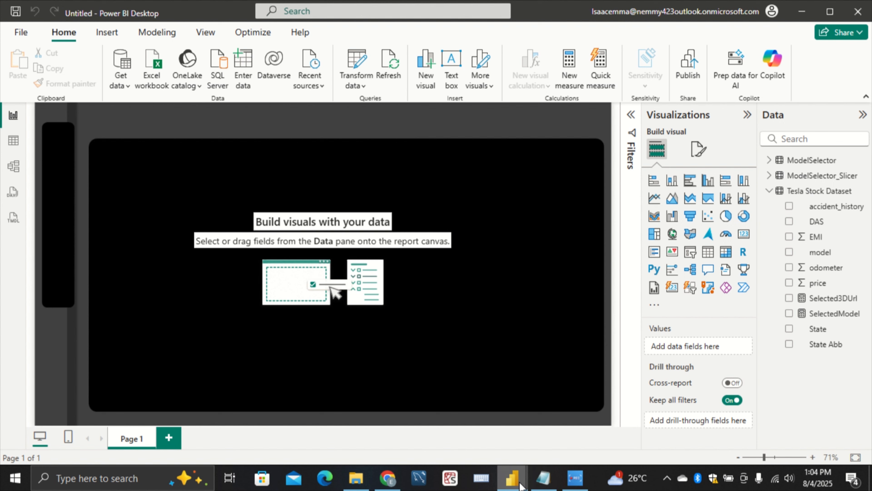
Switch to the Measures & Column notes in Notepad and copy the complete OdometerBin SWITCH formula
mouse_move(544, 477)
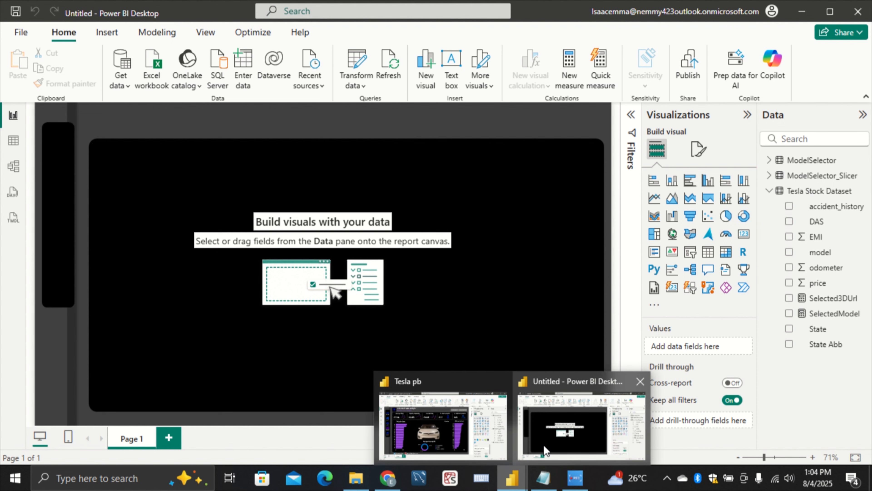
left_click(544, 478)
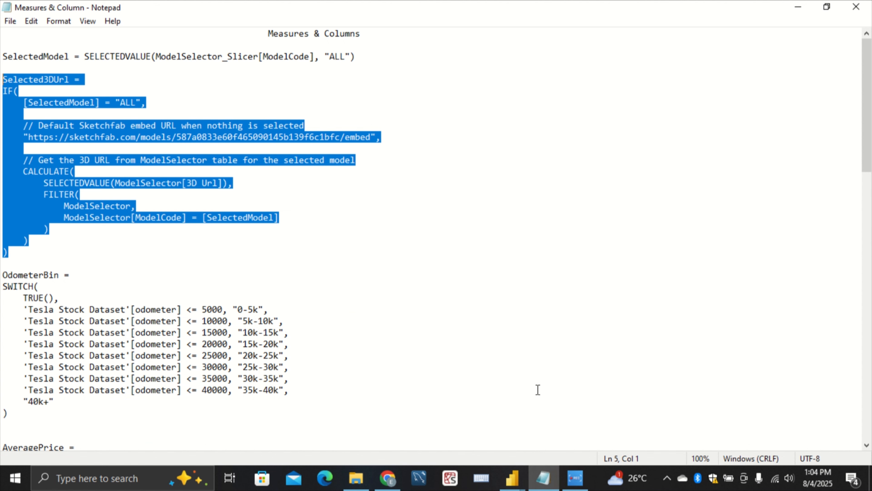
left_click(432, 297)
scroll(459, 282, "down", 5)
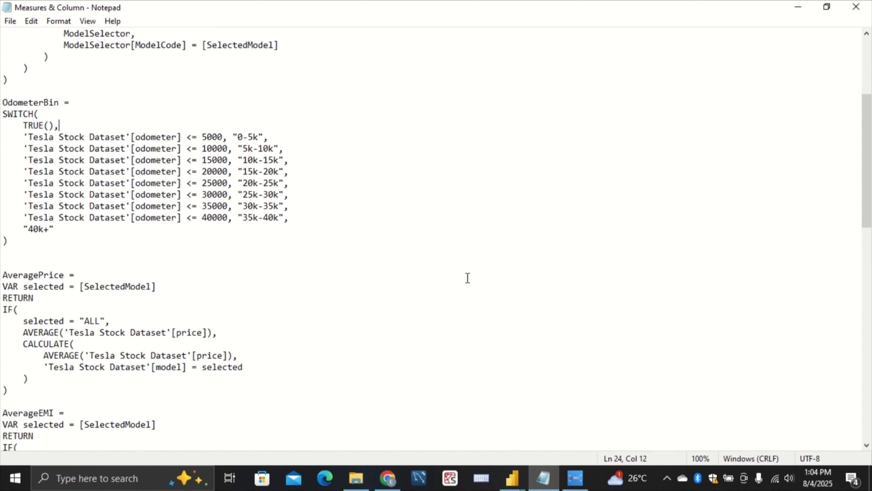
scroll(467, 277, "down", 2)
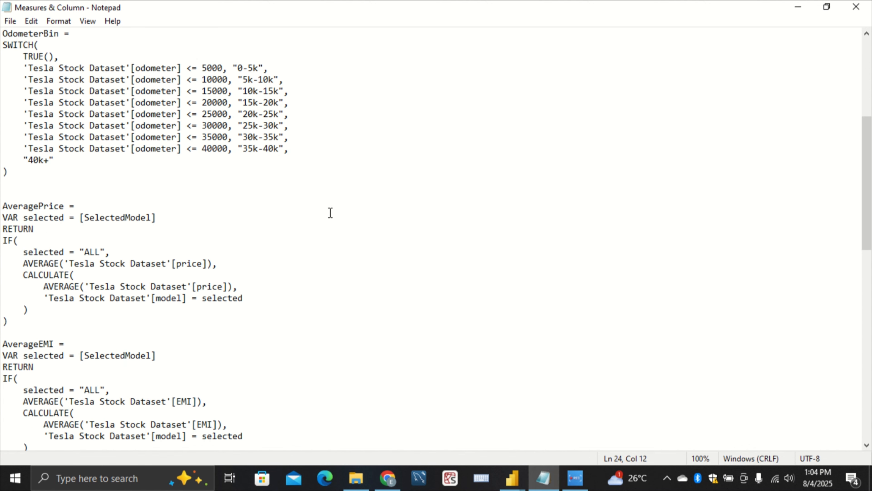
scroll(329, 213, "up", 1)
left_click_drag(17, 205, 2, 71)
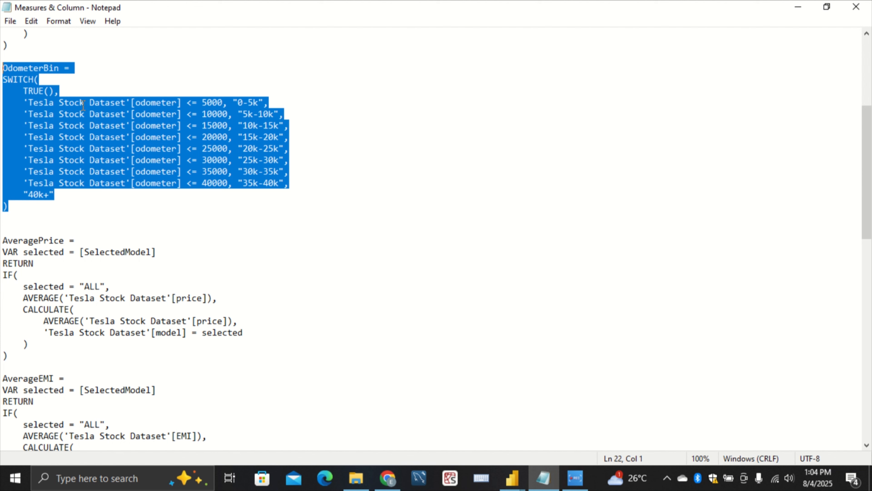
right_click(128, 123)
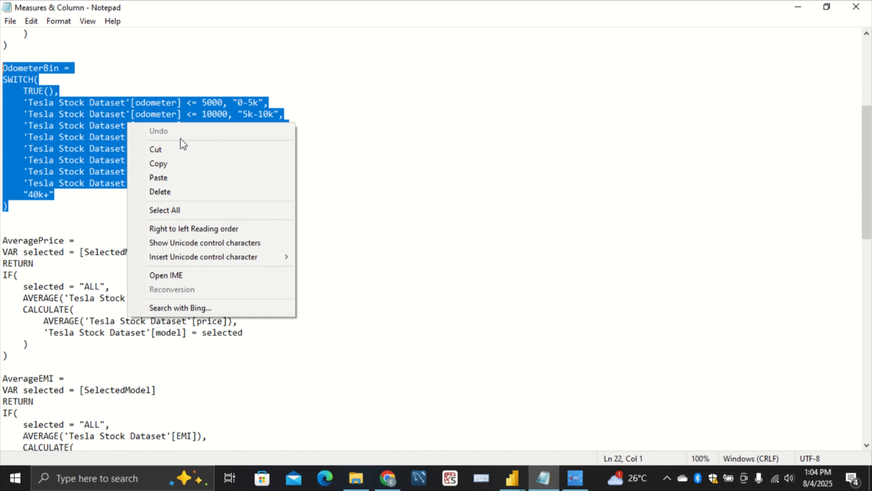
left_click(180, 164)
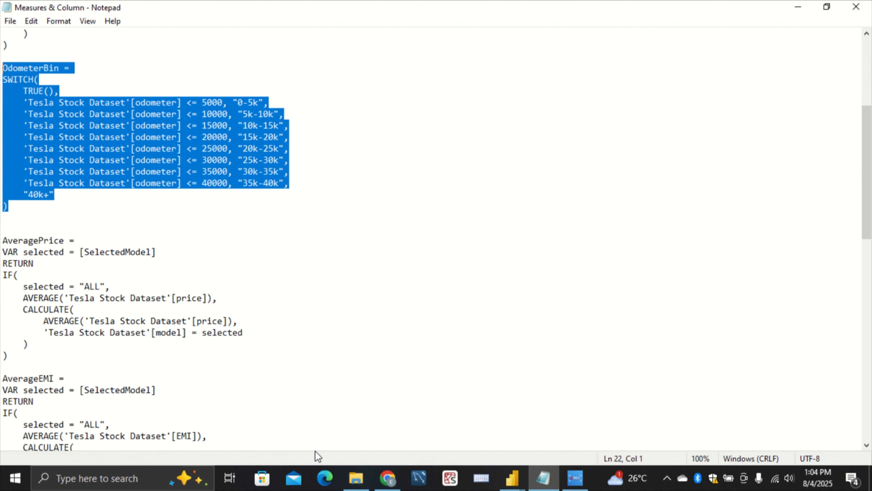
In the untitled Power BI report, add the calculated column OdometerBin to Tesla Stock Dataset using the copied SWITCH formula
left_click(512, 478)
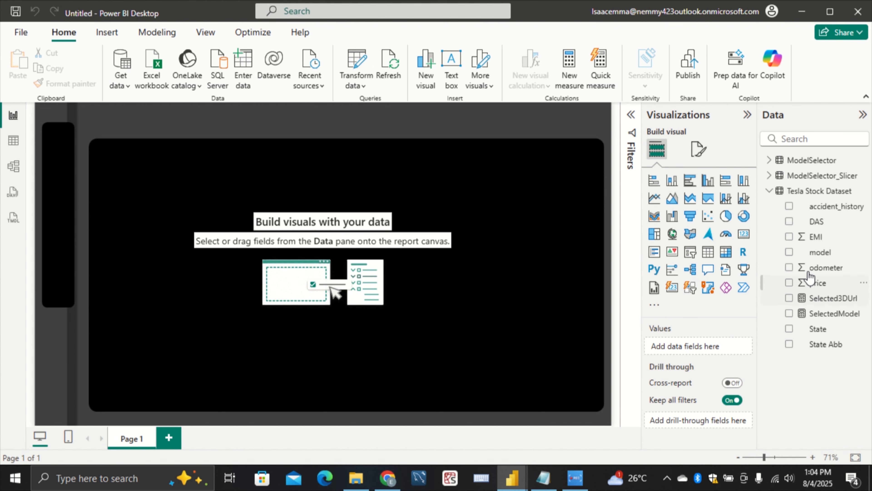
left_click(803, 194)
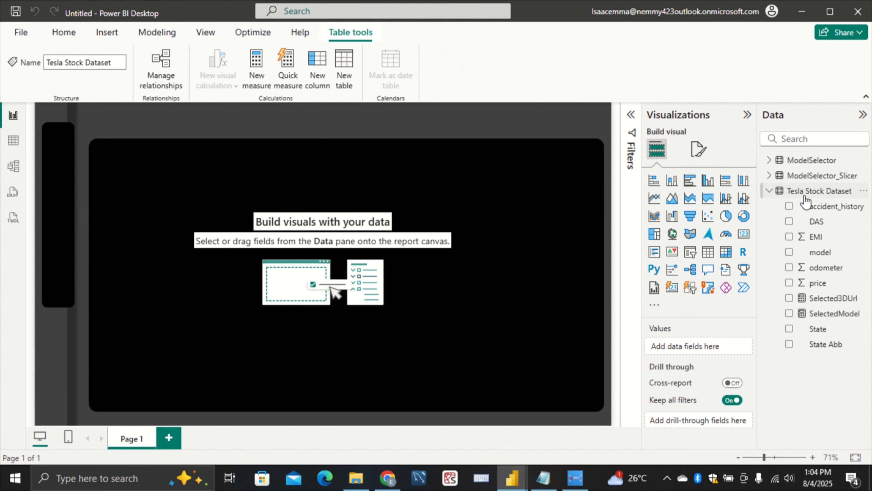
right_click(804, 196)
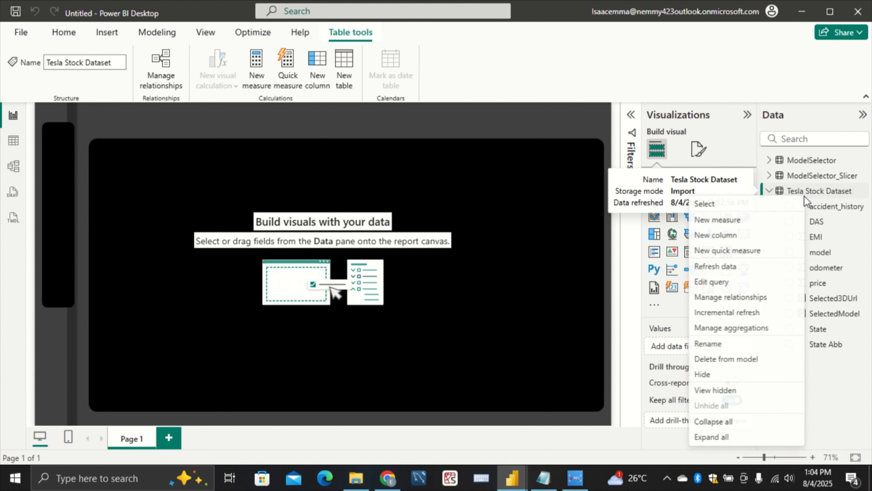
left_click(733, 236)
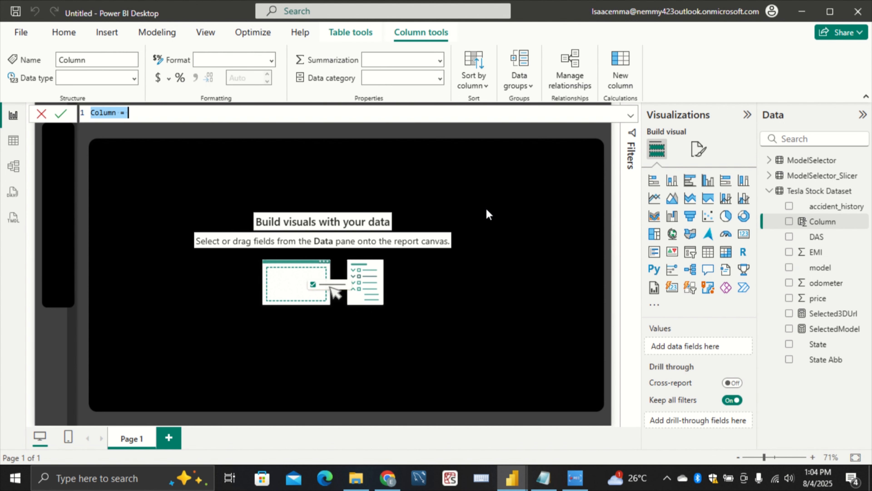
key("ctrl+v")
key("Return")
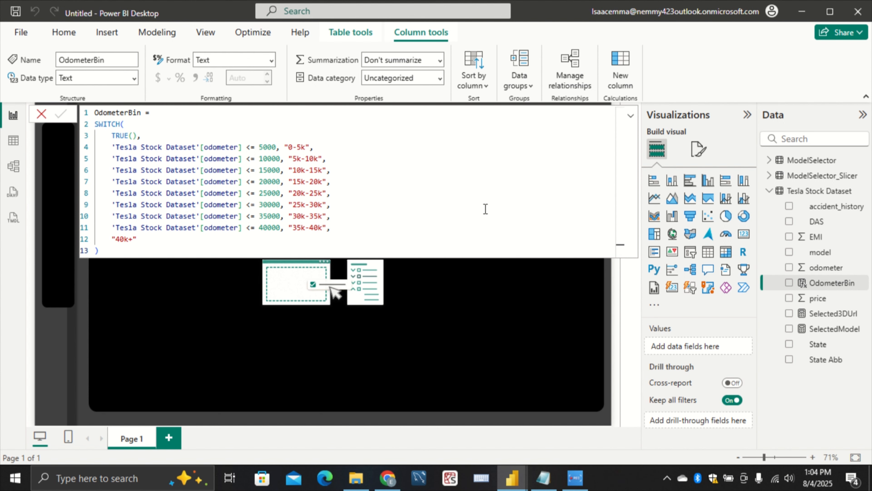
left_click(506, 298)
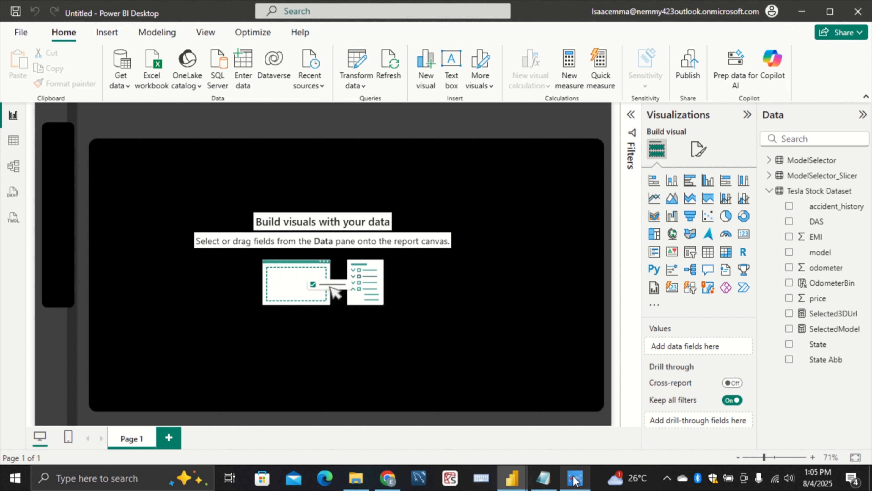
Return to the Measures & Column notes in Notepad and copy the complete AveragePrice measure formula
mouse_move(574, 480)
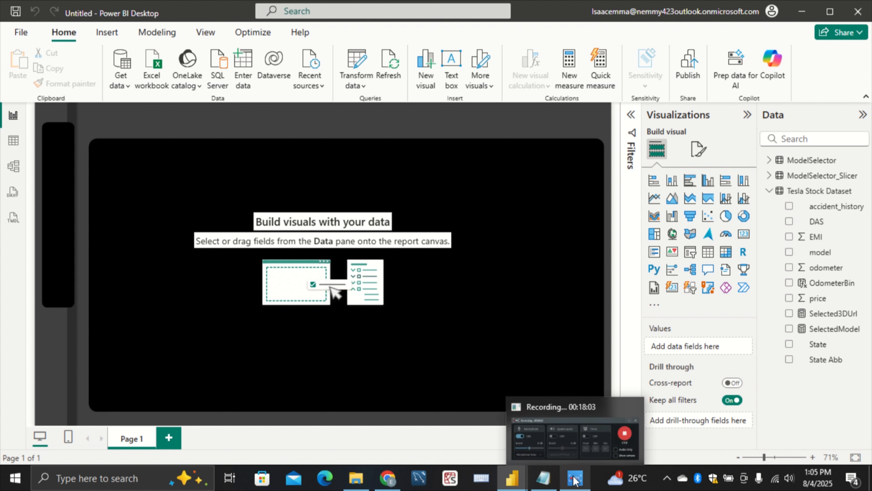
left_click(543, 478)
left_click(290, 256)
scroll(241, 302, "down", 2)
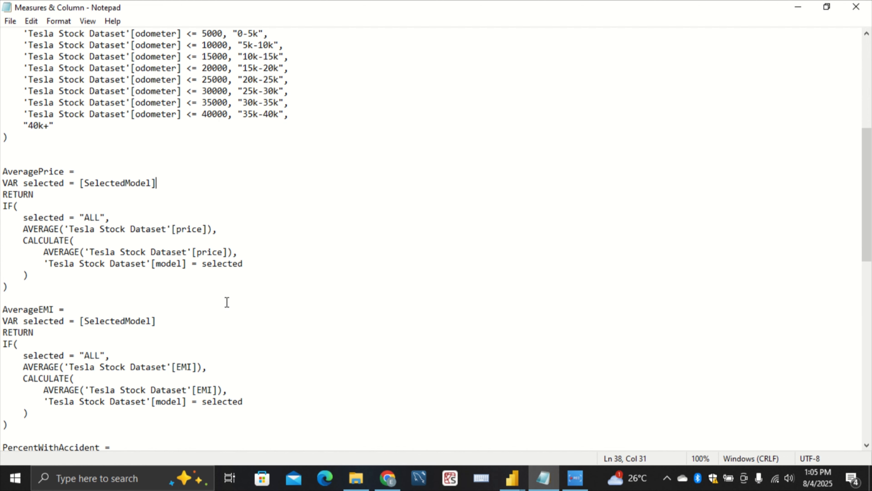
left_click(27, 292)
left_click_drag(26, 292, 2, 175)
right_click(38, 219)
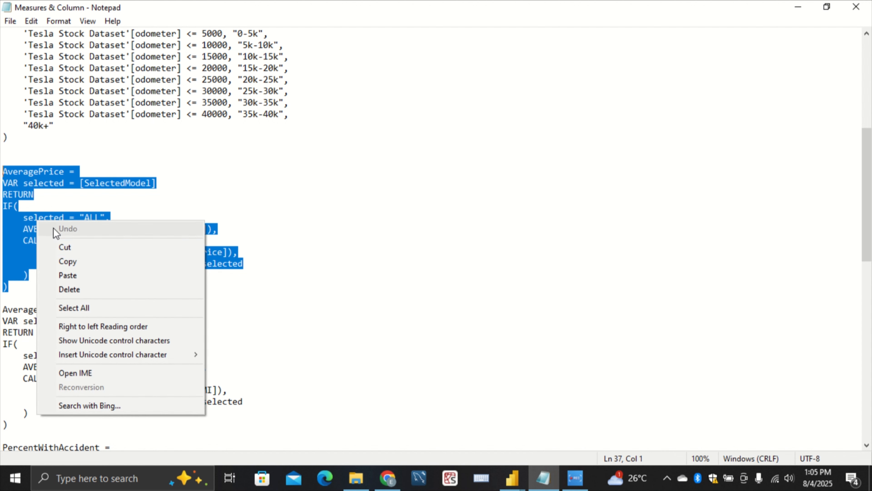
left_click(86, 256)
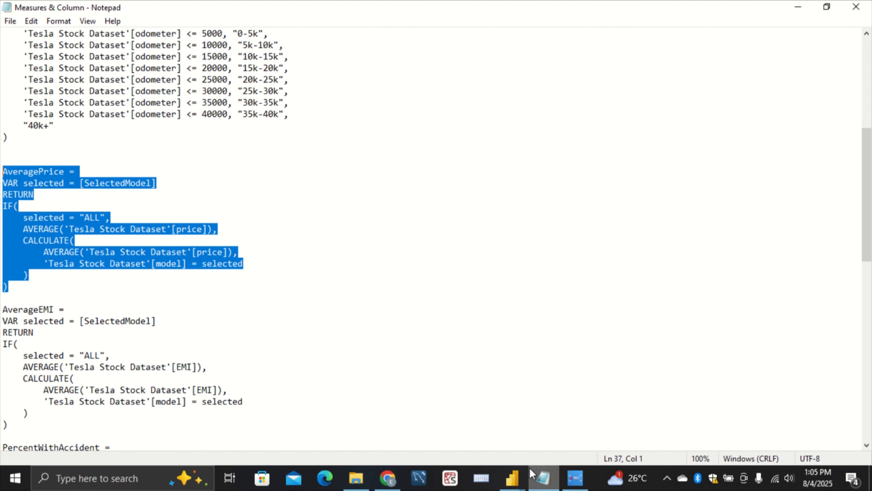
In the untitled Power BI report, add the AveragePrice measure to Tesla Stock Dataset using the copied formula
left_click(523, 481)
left_click(543, 441)
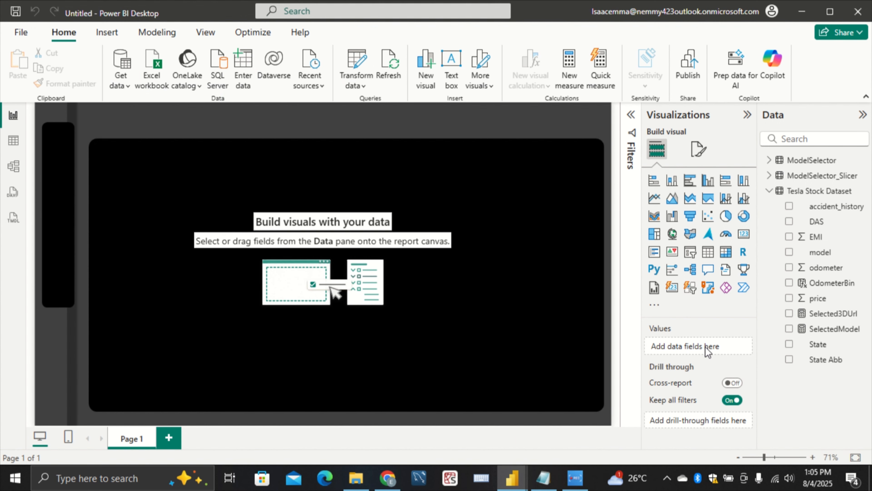
left_click(830, 191)
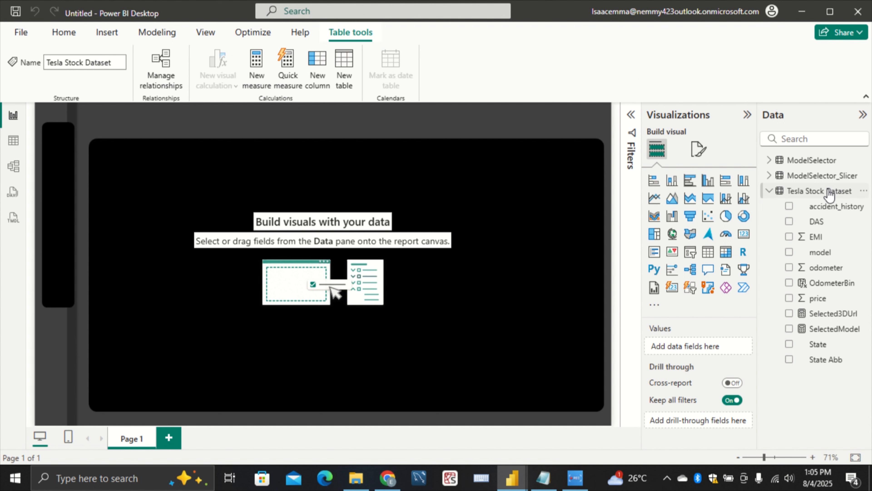
right_click(830, 192)
left_click(813, 221)
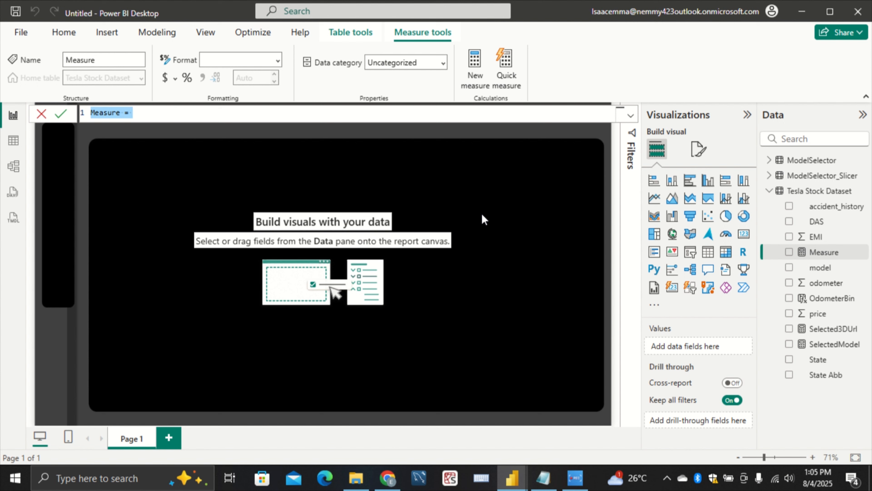
key("BackSpace")
key("ctrl+v")
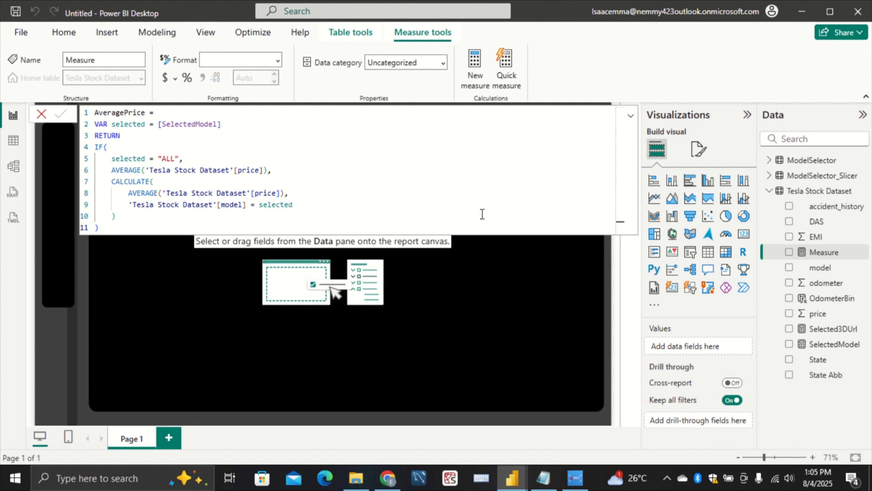
key("Return")
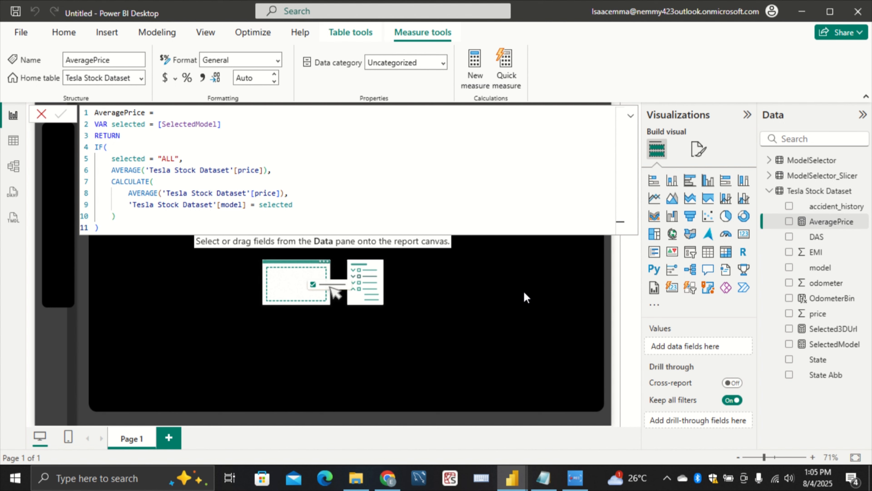
left_click(533, 257)
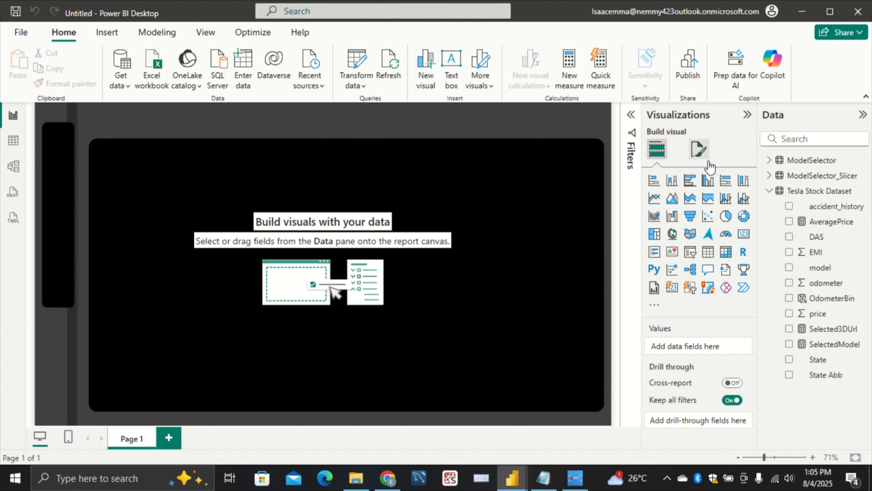
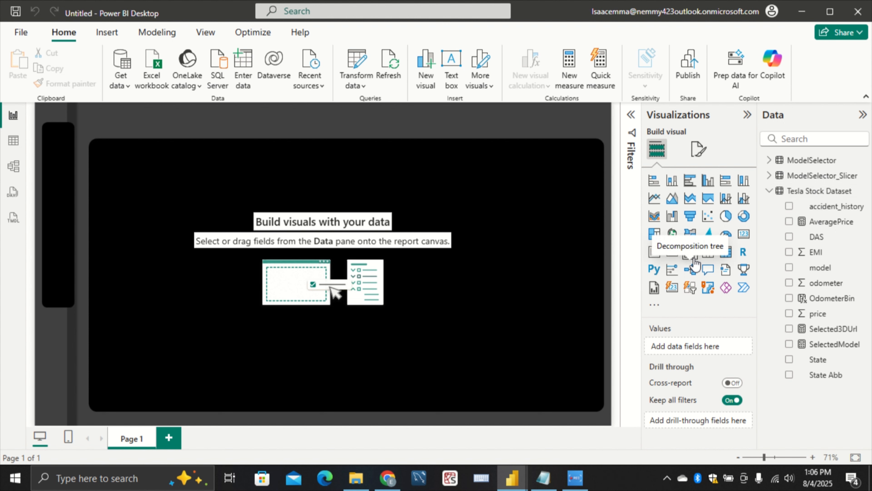
Check which visual type the Average Price card uses in the Tesla pb report, and return to the untitled report
mouse_move(515, 477)
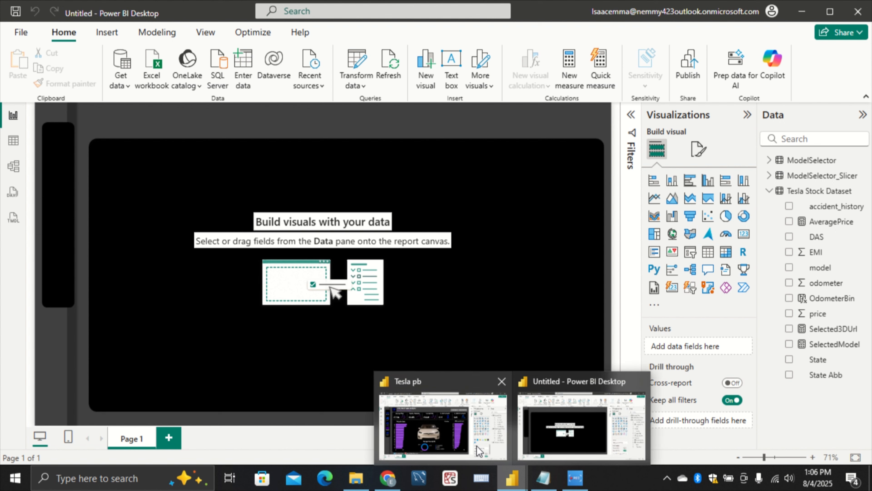
left_click(478, 447)
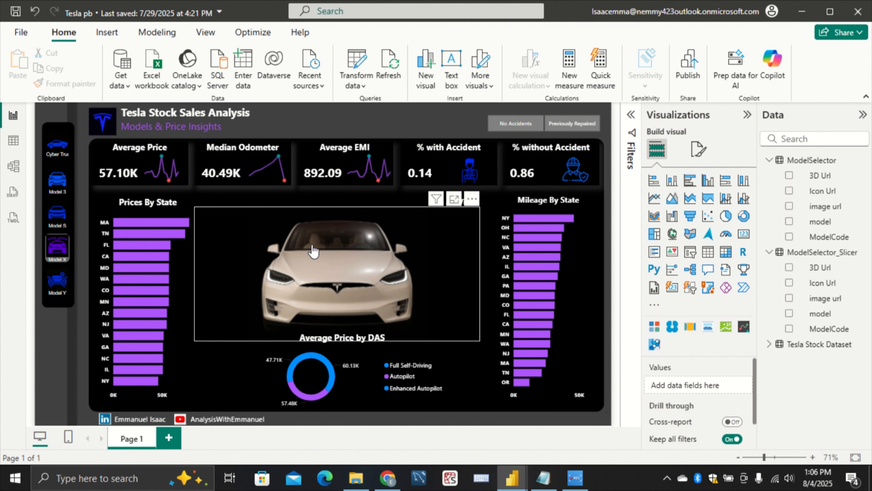
left_click(121, 184)
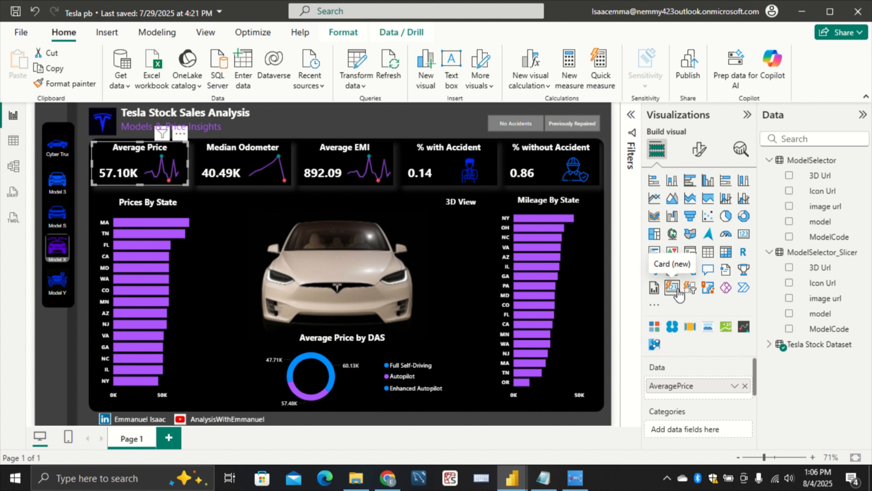
mouse_move(525, 485)
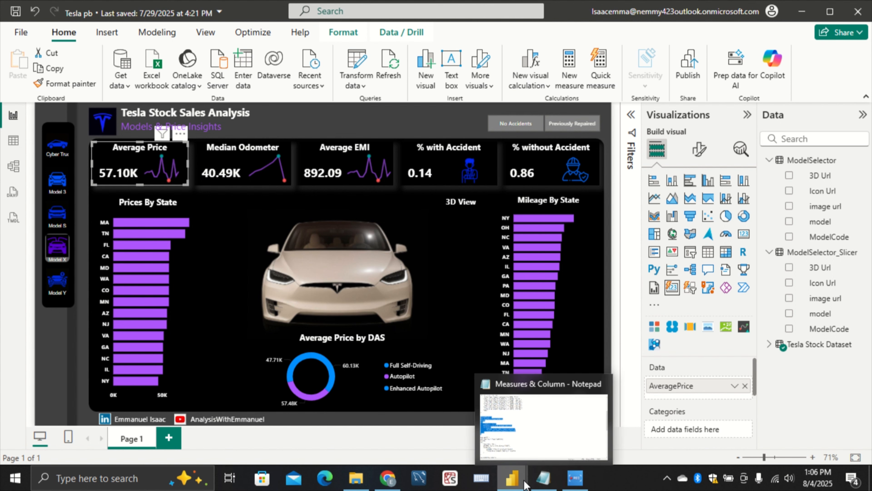
left_click(554, 433)
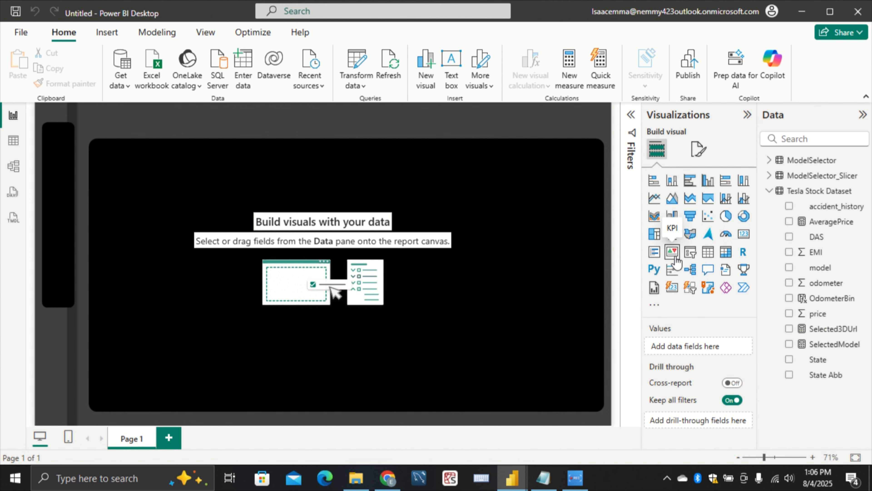
Insert a Card (new) visual showing AveragePrice, shrunk to fit the upper-left corner of the large black panel
left_click(680, 293)
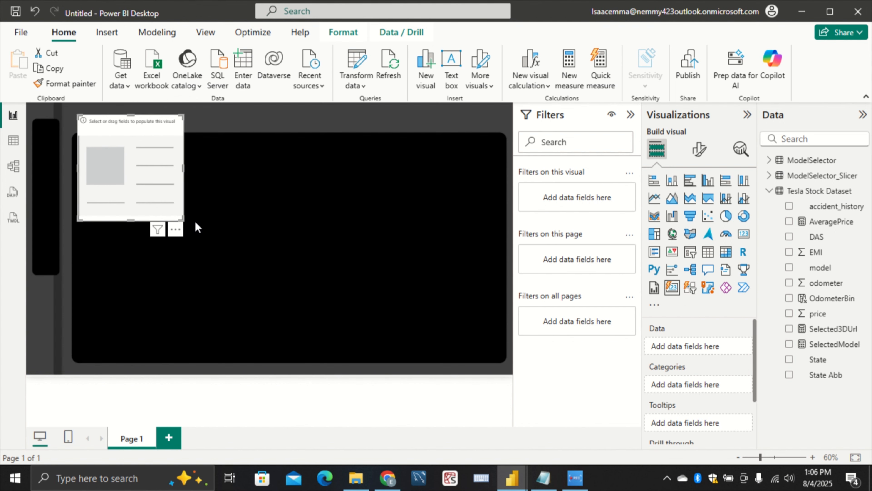
left_click(186, 216)
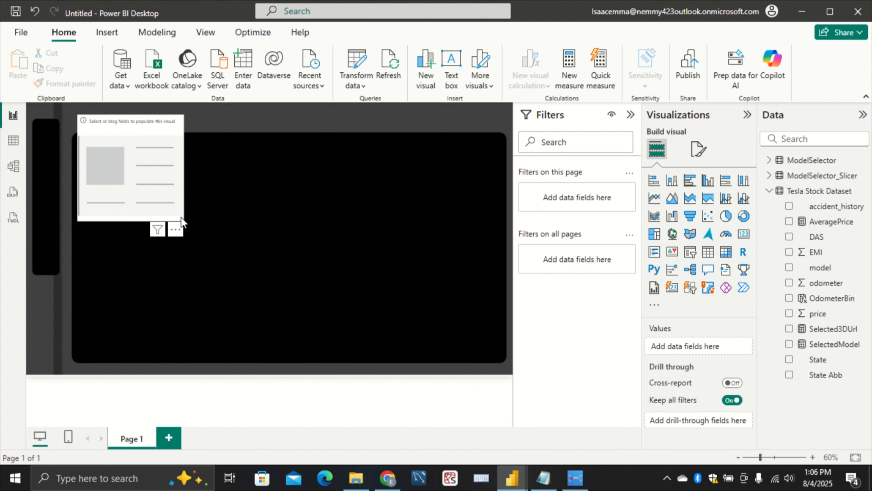
left_click(181, 217)
left_click_drag(181, 217, 170, 175)
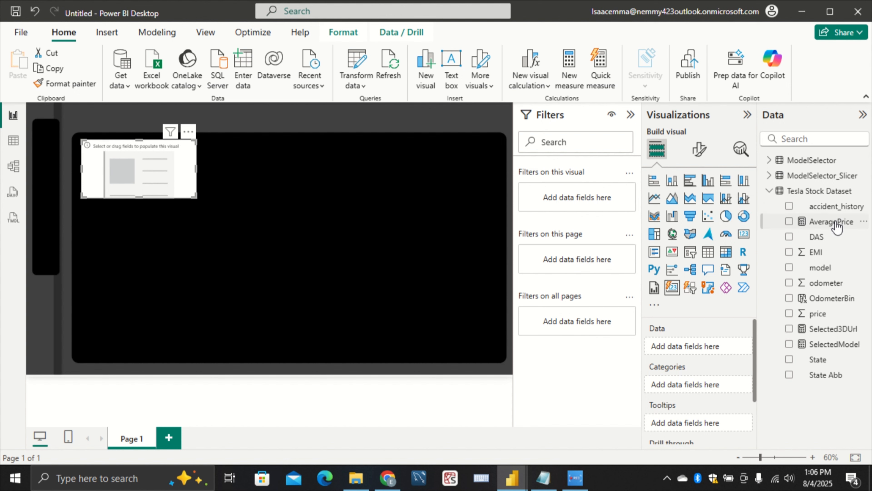
left_click_drag(837, 225, 715, 344)
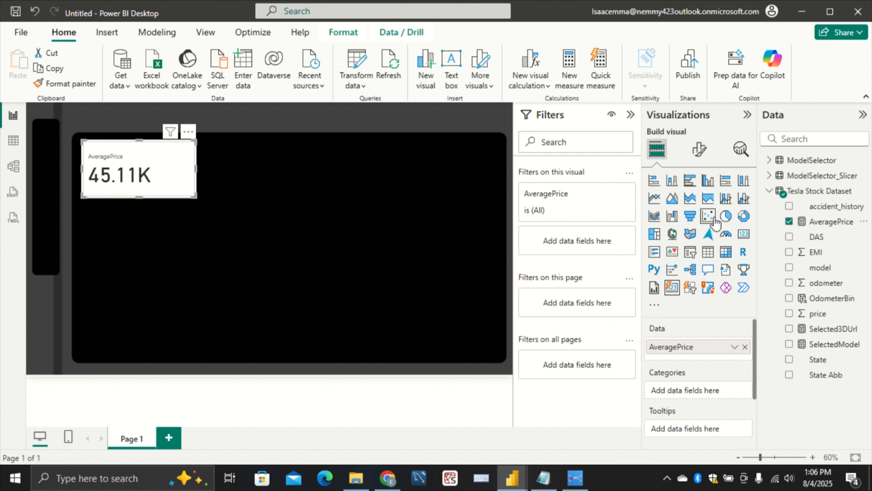
Set the callout value font size of the AveragePrice card to 44
left_click(700, 149)
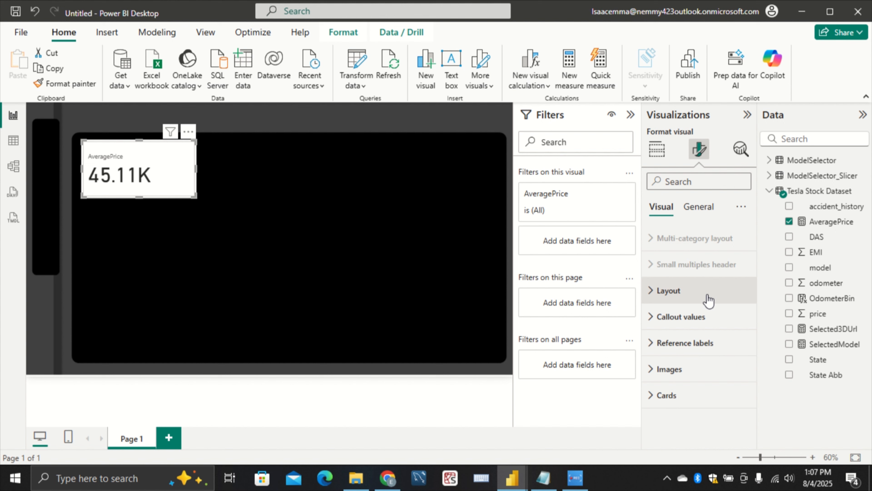
left_click(712, 321)
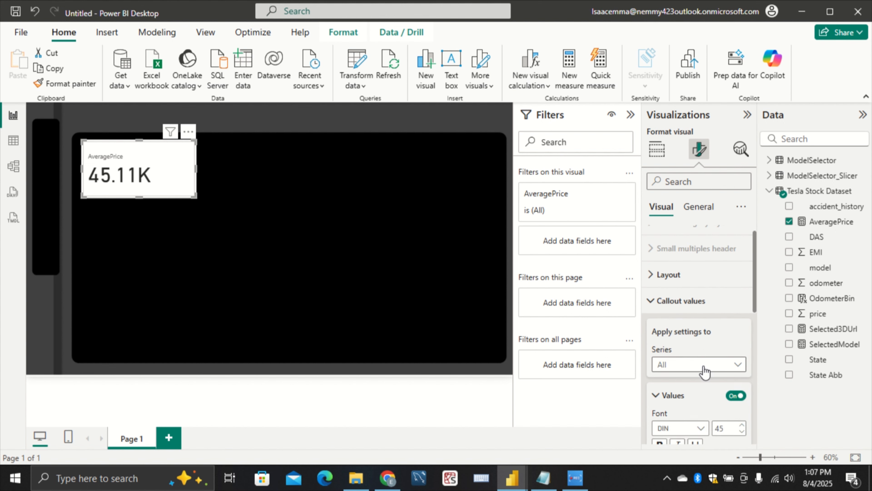
scroll(704, 371, "down", 3)
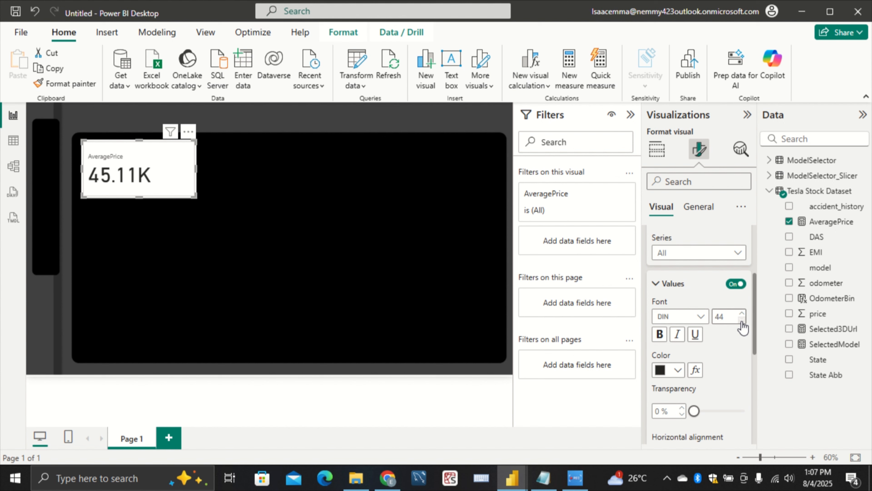
left_click(742, 313)
left_click(742, 314)
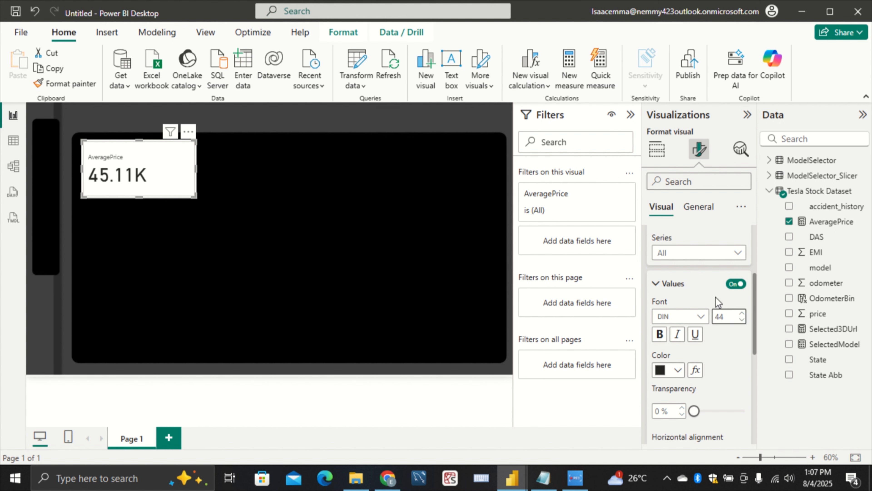
scroll(704, 248, "up", 2)
Turn off the general background effect of the AveragePrice card and nudge the card slightly within the black panel
left_click(699, 208)
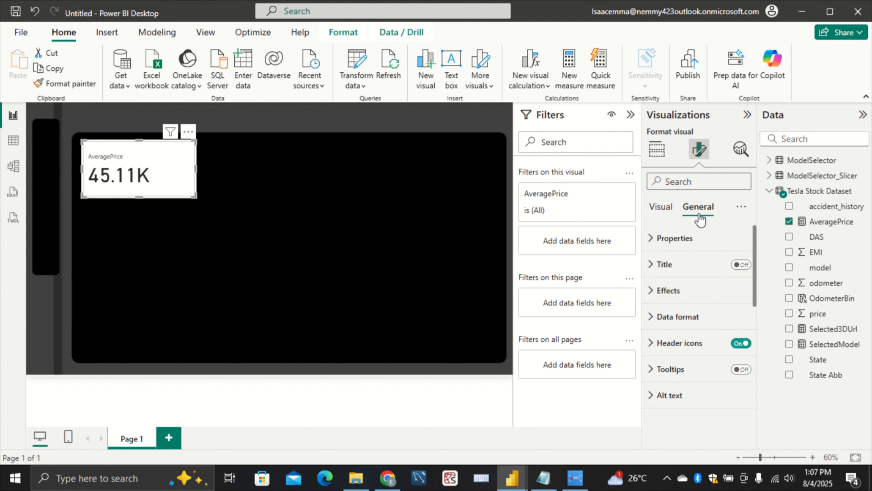
left_click(712, 290)
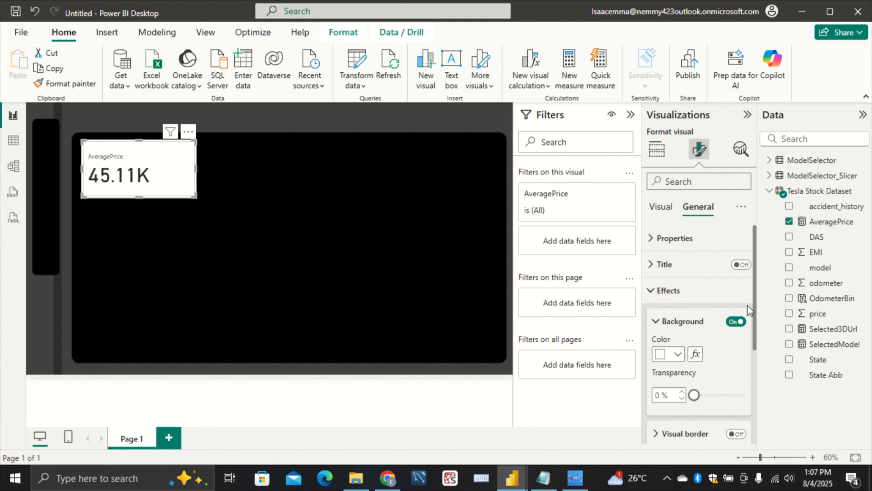
left_click(736, 321)
mouse_move(174, 179)
left_mouse_down()
mouse_move(164, 173)
mouse_move(172, 178)
left_mouse_up()
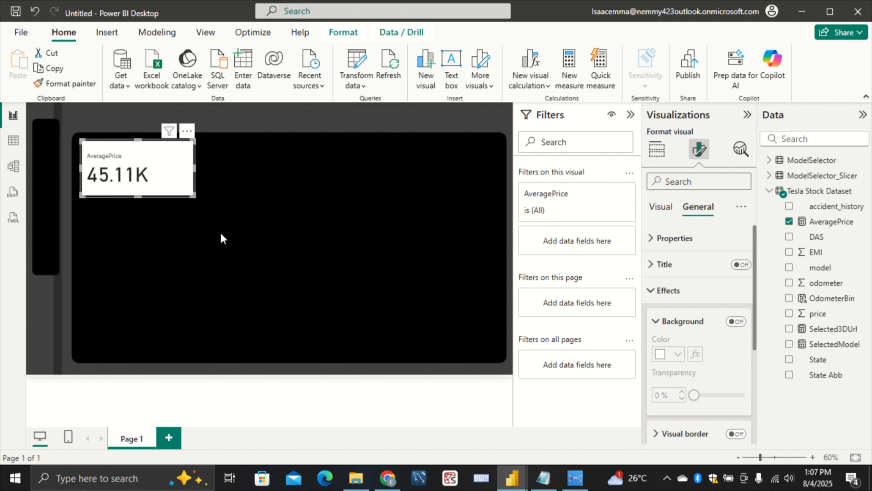
left_click(327, 227)
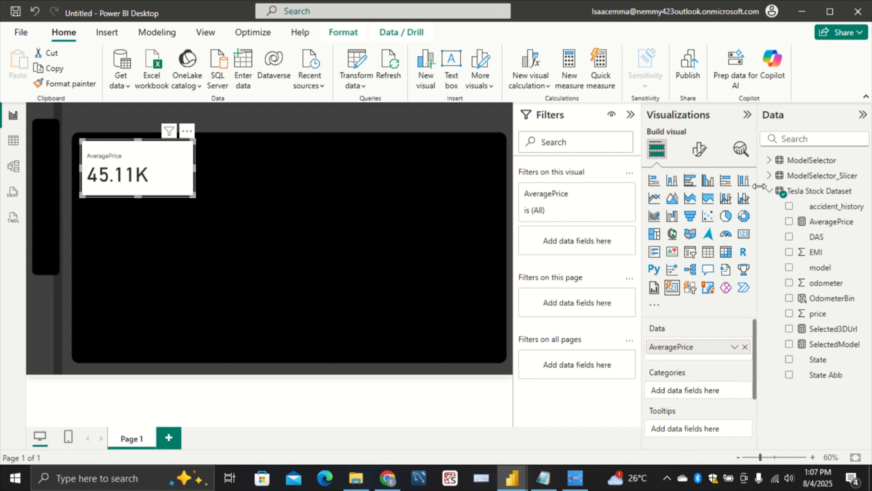
Turn off the background in the Cards settings of the AveragePrice visual
left_click(700, 150)
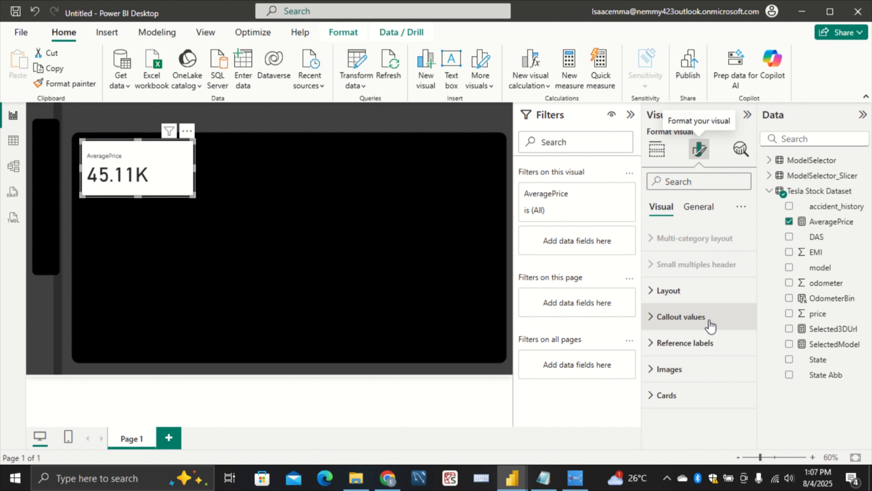
left_click(678, 395)
scroll(687, 389, "down", 3)
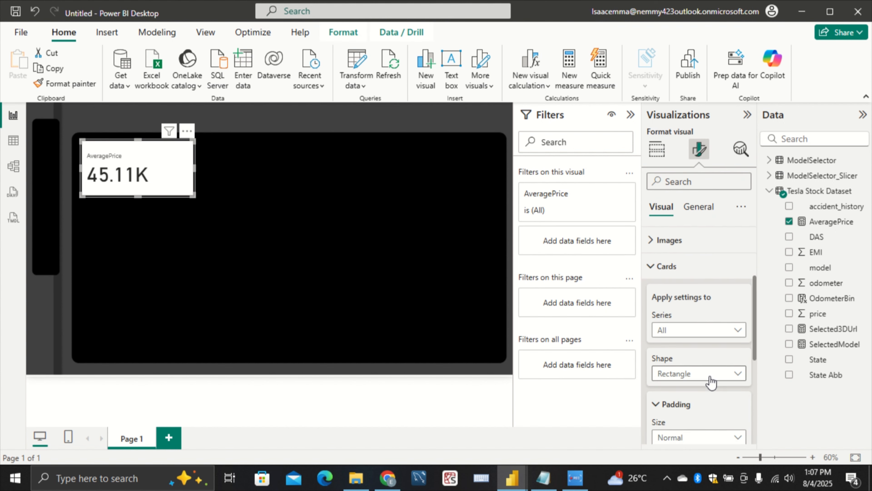
scroll(711, 383, "down", 3)
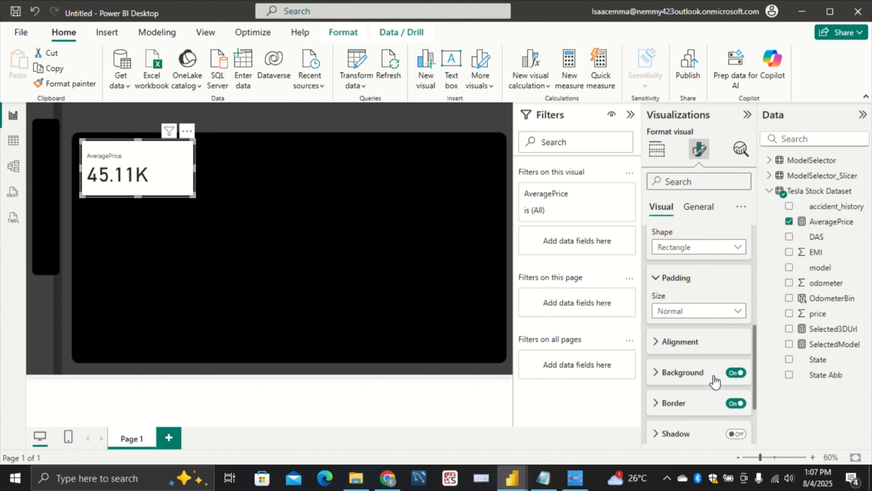
left_click(736, 372)
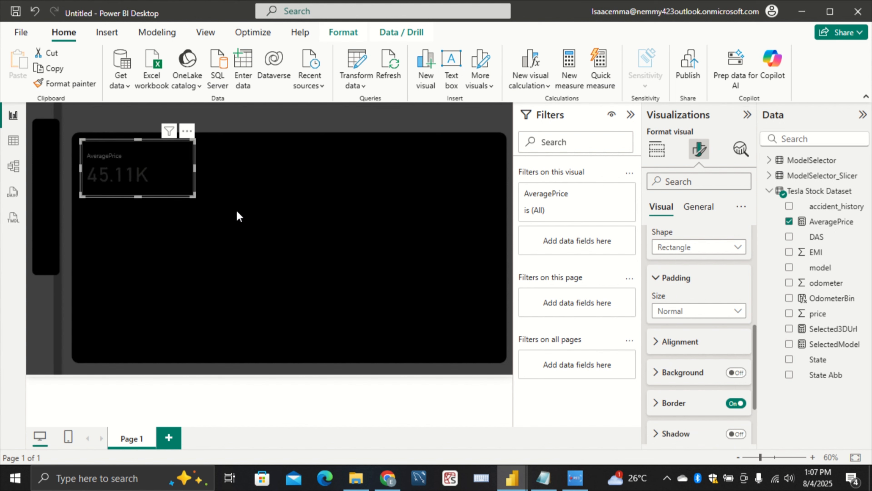
Set the callout value color of the AveragePrice card to white
scroll(695, 311, "up", 5)
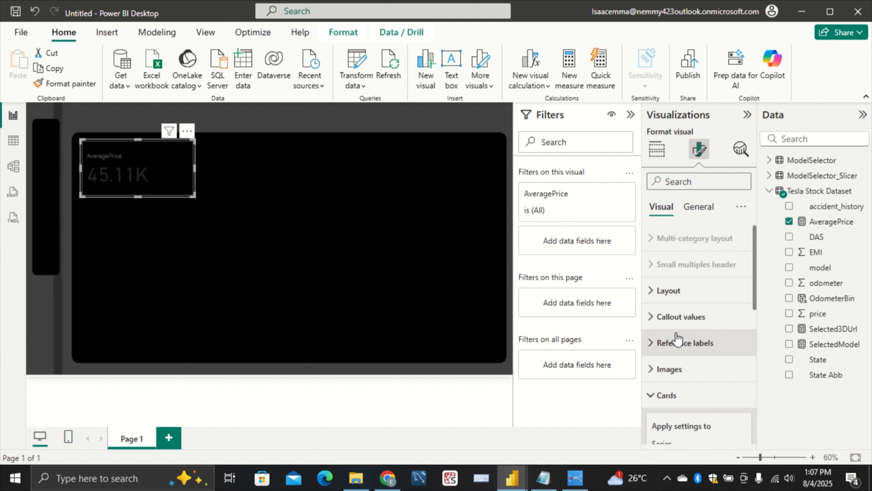
left_click(673, 316)
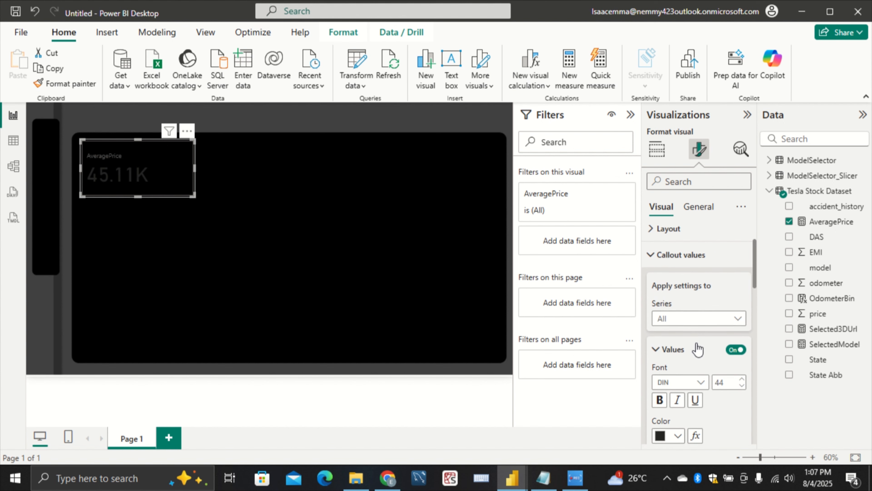
scroll(703, 348, "down", 2)
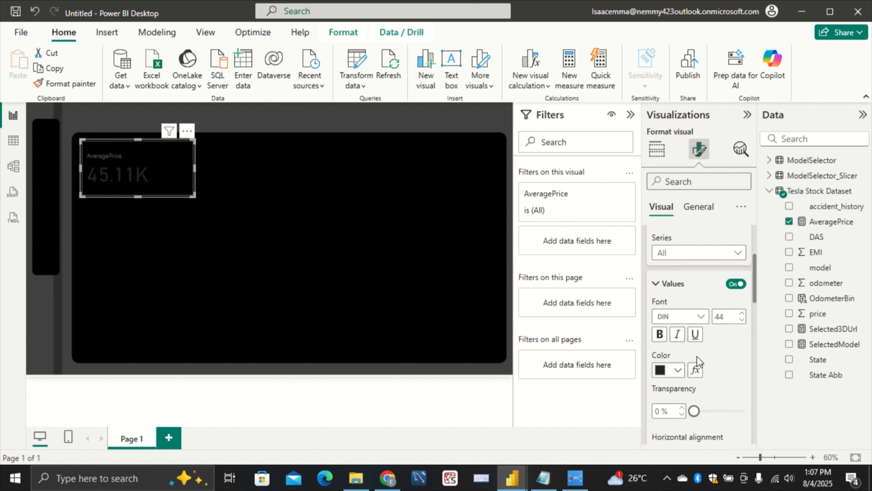
left_click(677, 370)
left_click(666, 174)
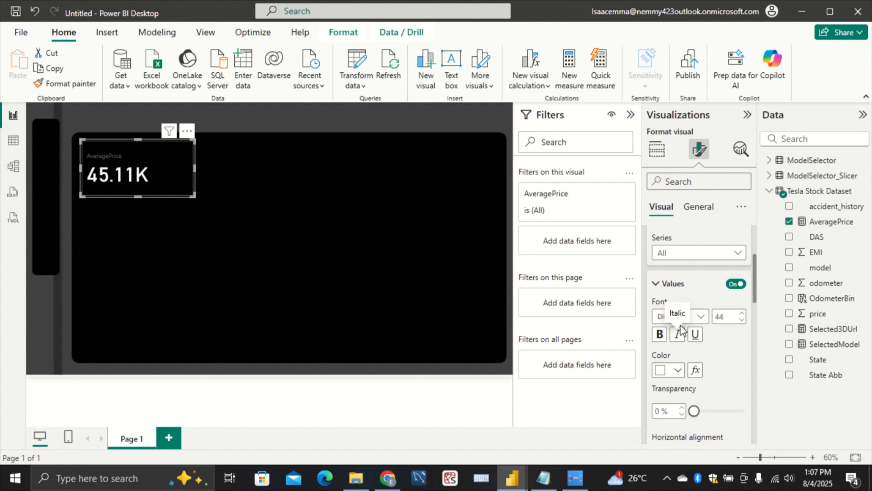
Change the AveragePrice callout value's font to Segoe UI Semibold and reduce its font size
left_click(701, 317)
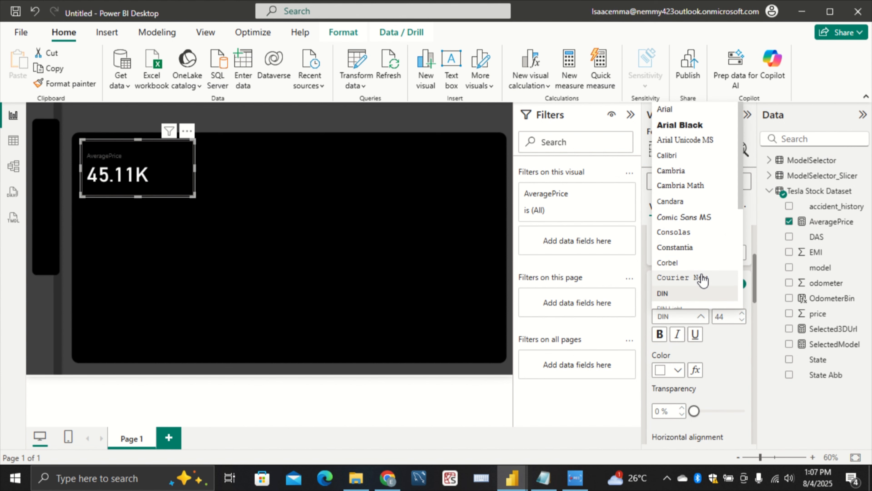
scroll(703, 279, "down", 5)
left_click(723, 264)
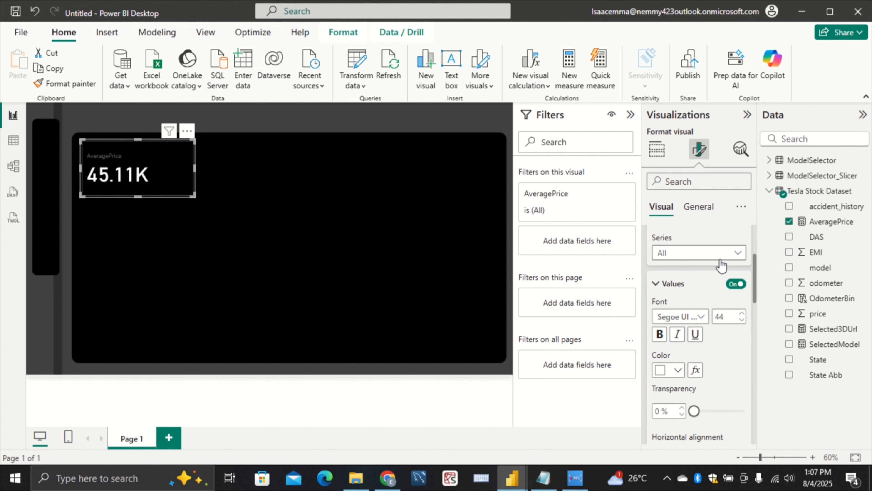
left_click(679, 316)
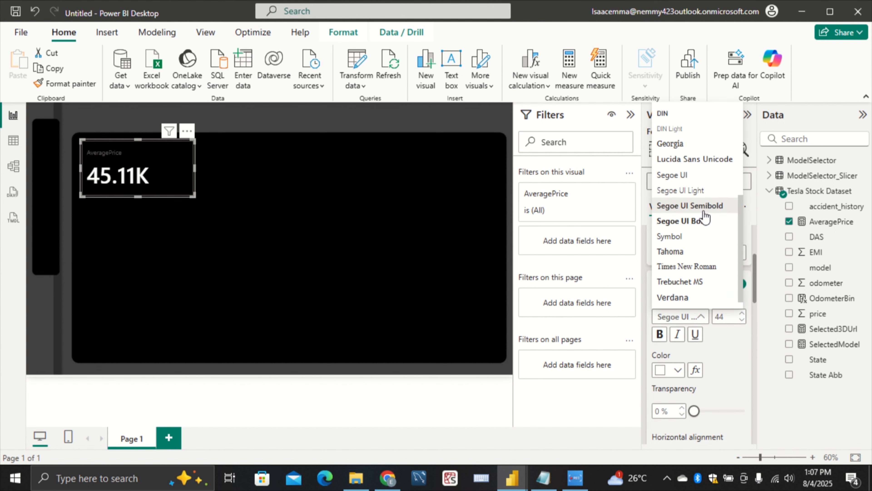
left_click(742, 353)
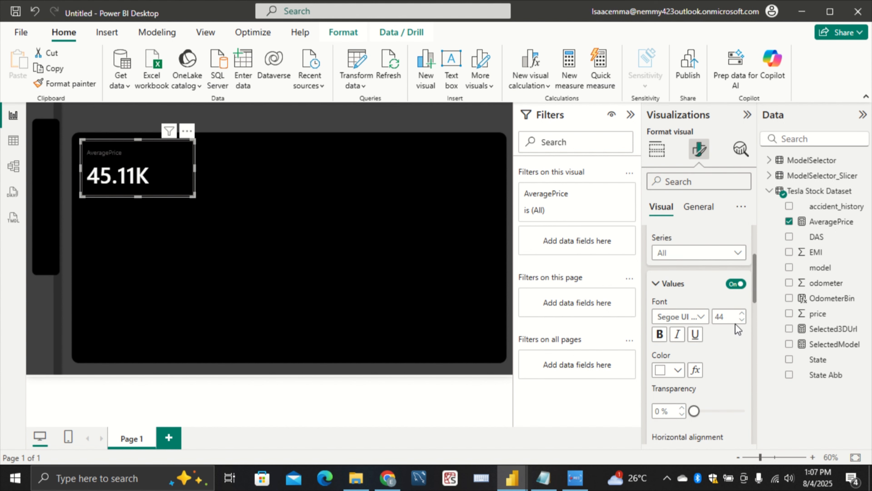
left_click(741, 320)
left_click(741, 323)
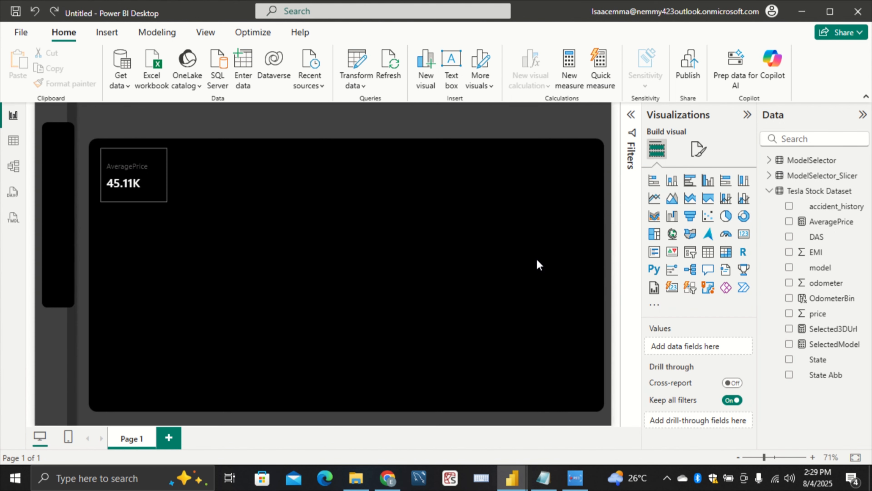
Turn off the callout label of the AveragePrice card
mouse_move(162, 190)
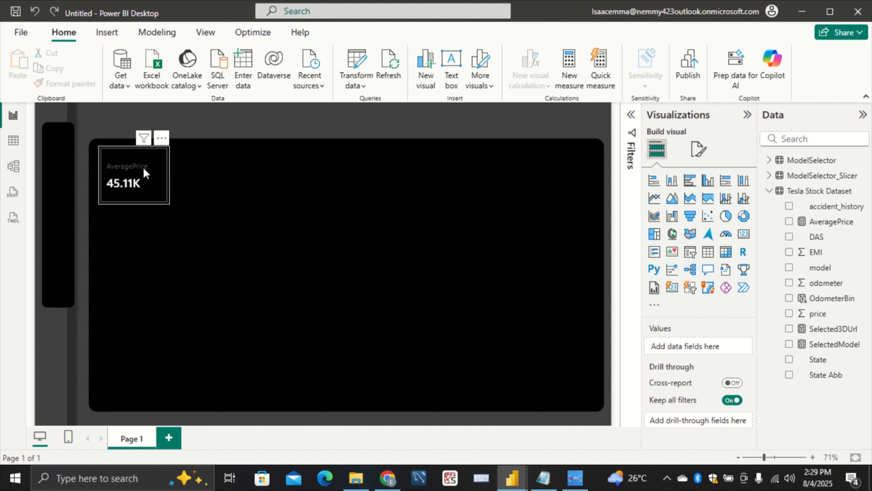
mouse_move(125, 196)
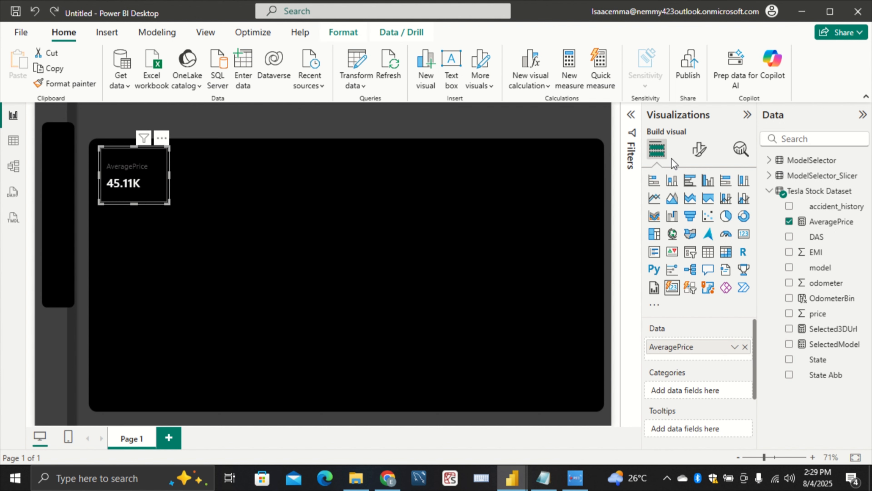
left_click(699, 149)
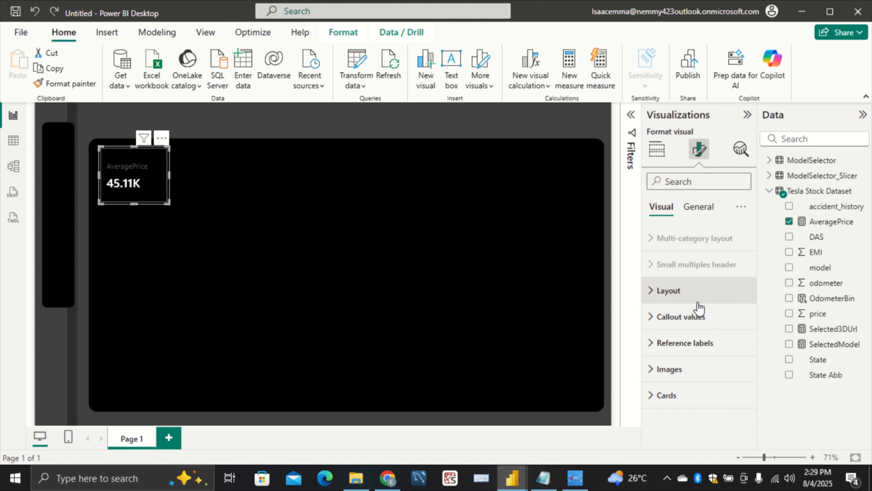
left_click(699, 184)
type("l")
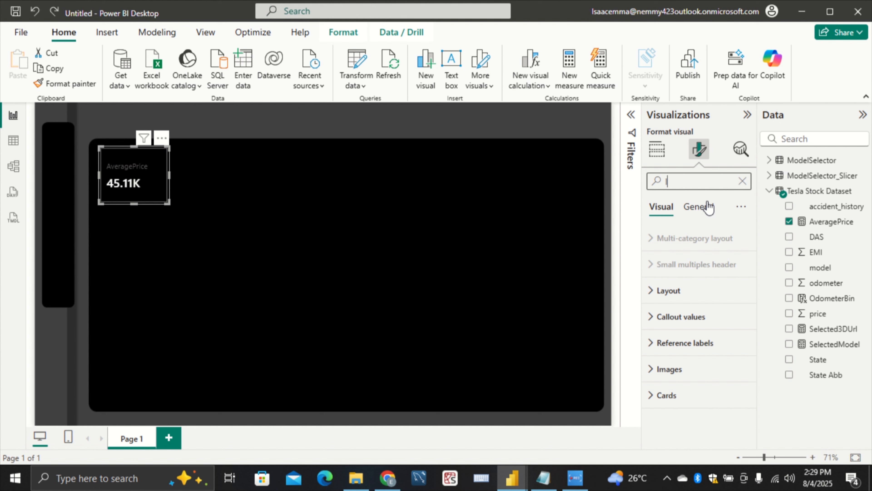
type("abel")
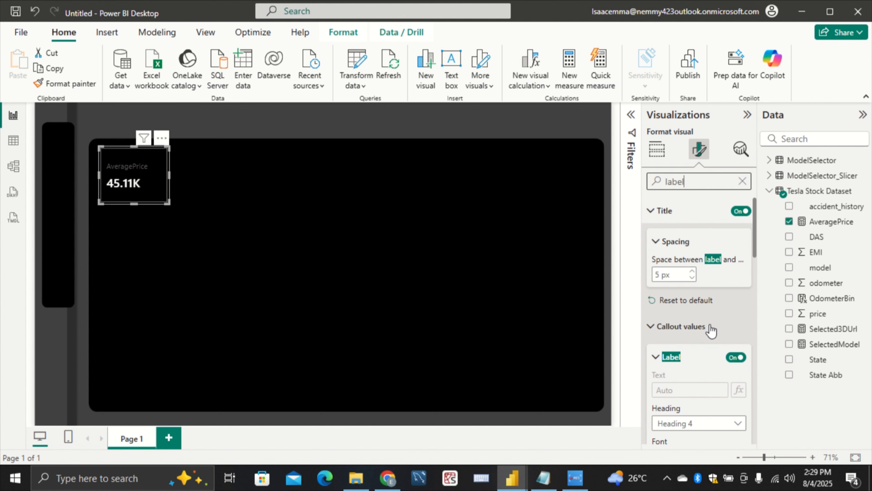
left_click(736, 357)
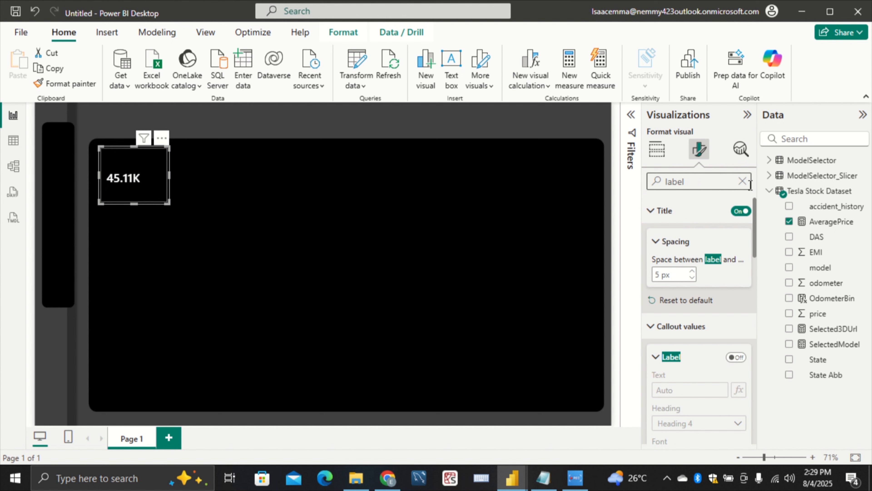
left_click(742, 180)
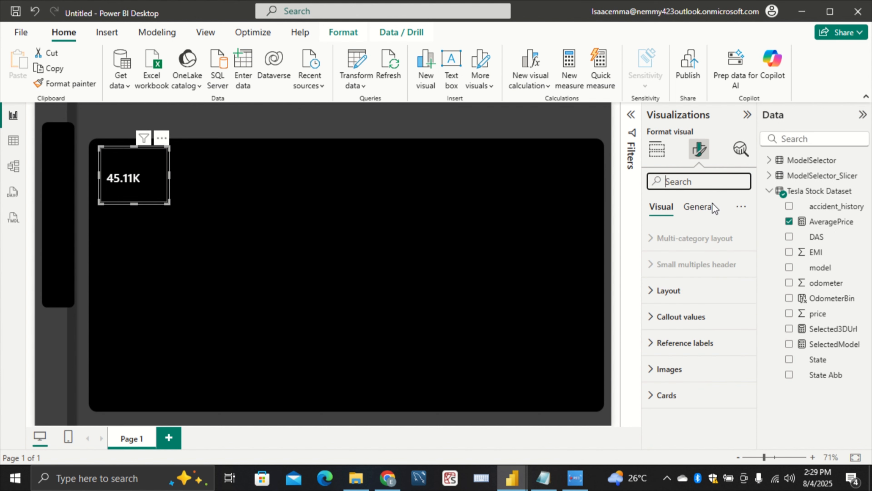
Give the AveragePrice card the title "Average Price" and set the title text color to white
left_click(703, 206)
left_click(677, 269)
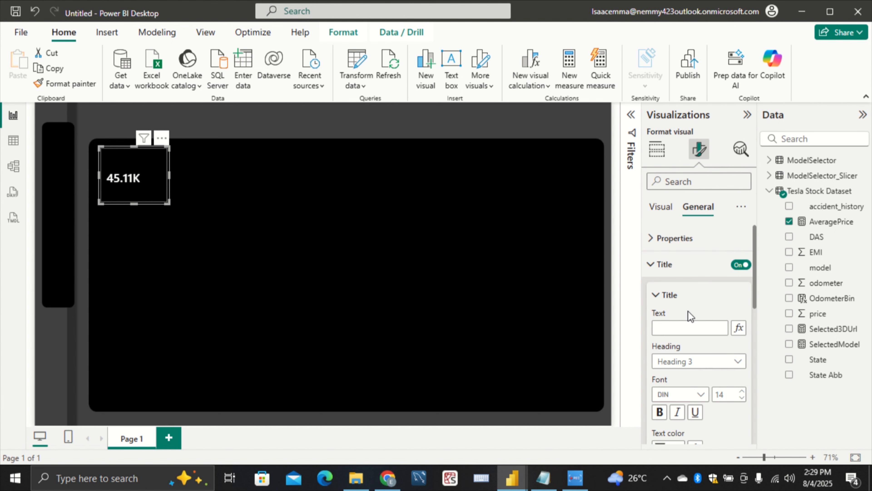
left_click(686, 327)
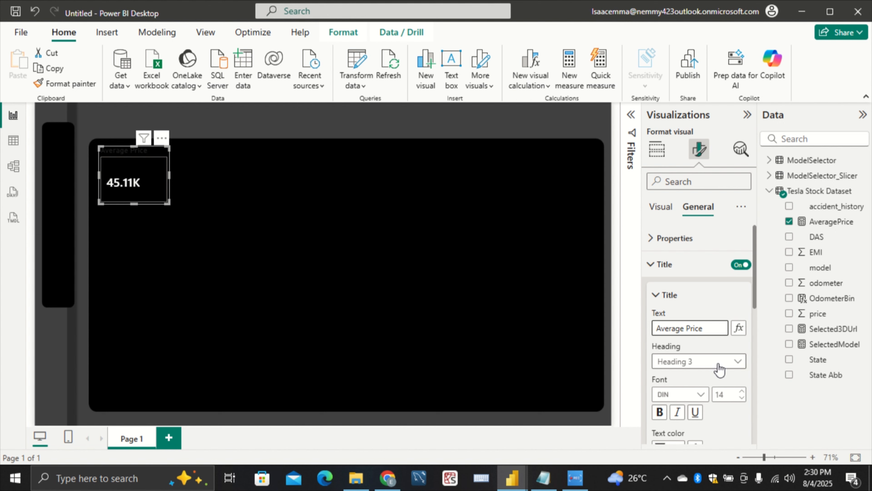
scroll(721, 358, "down", 3)
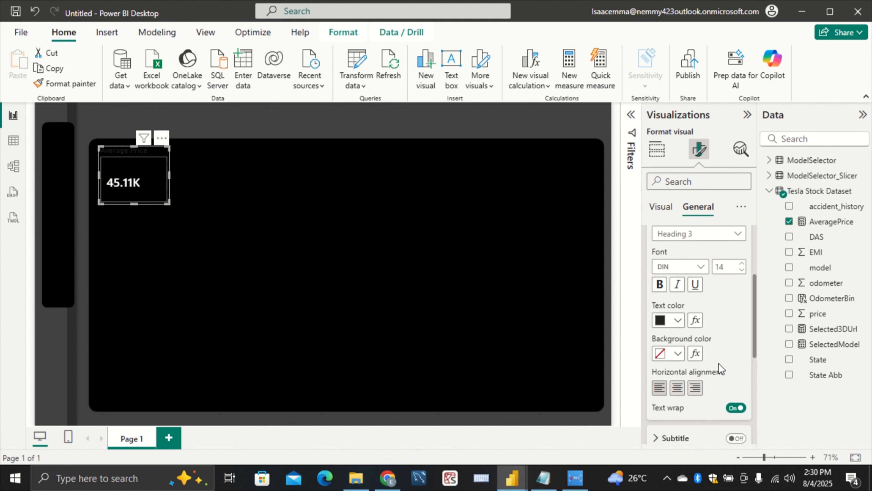
left_click(677, 320)
left_click(668, 118)
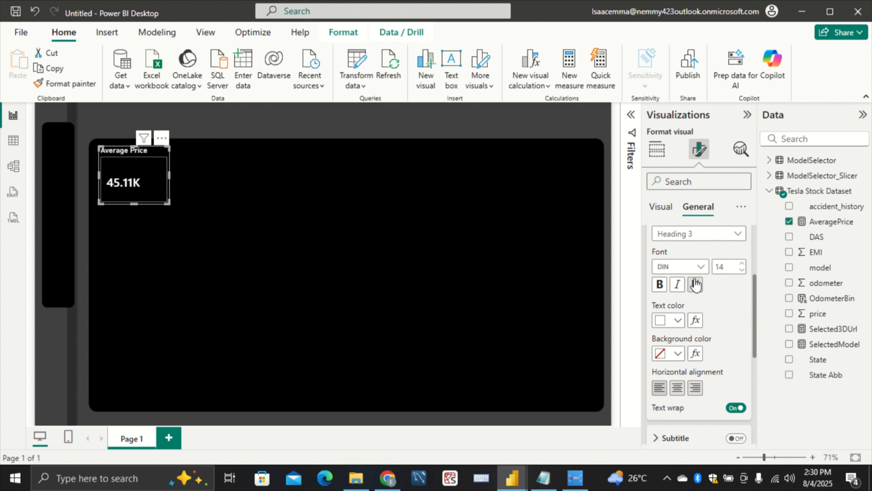
Set the Average Price title's font to Segoe UI Semibold without extra bold and center it horizontally
left_click(699, 271)
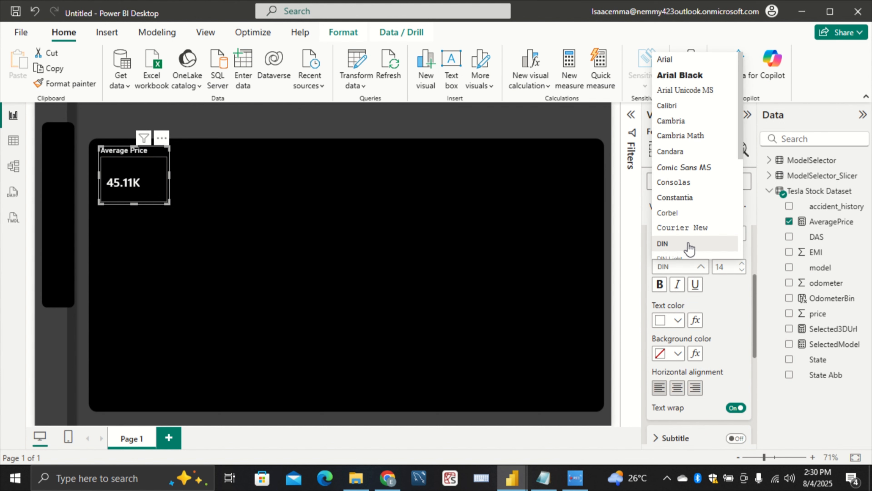
scroll(683, 241, "down", 3)
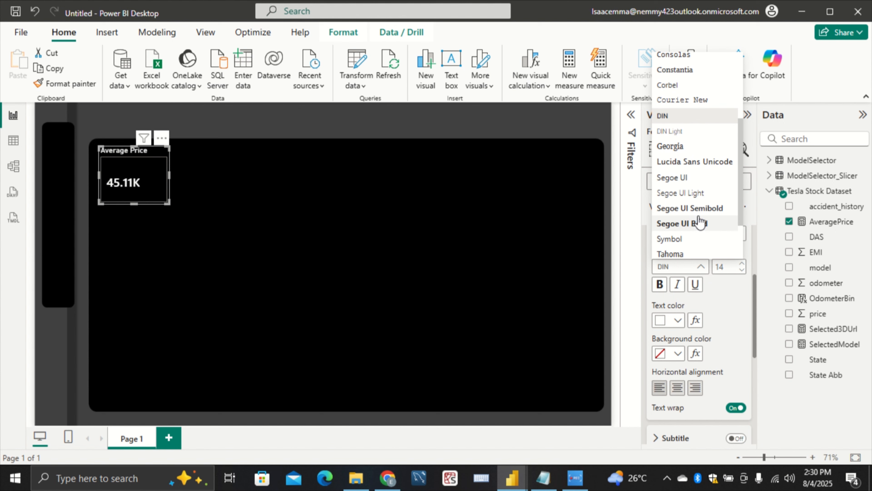
left_click(704, 194)
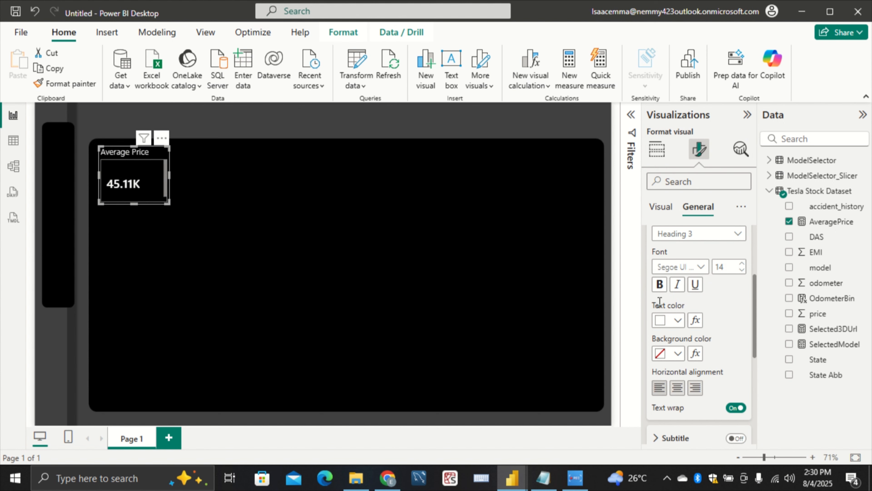
left_click(660, 284)
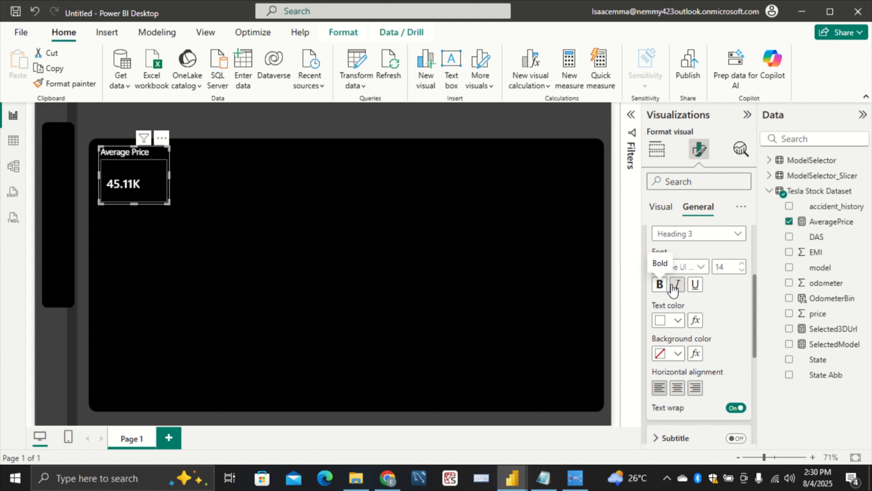
left_click(665, 292)
left_click(700, 267)
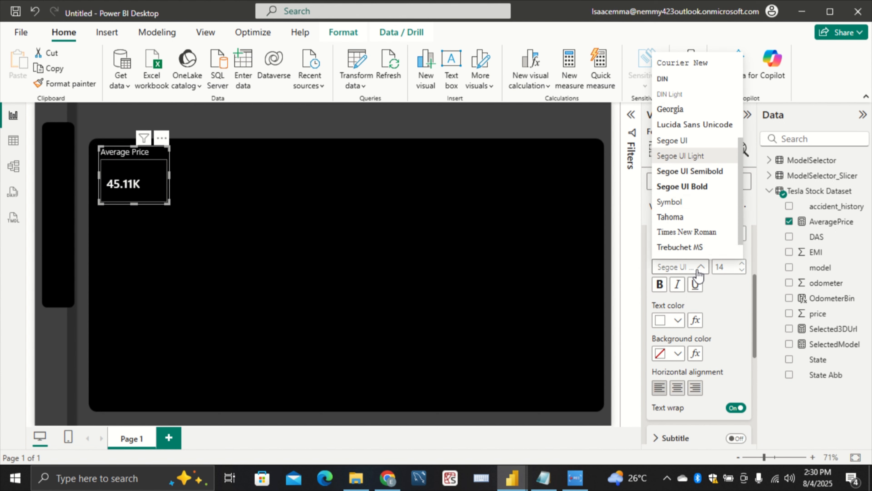
left_click(701, 171)
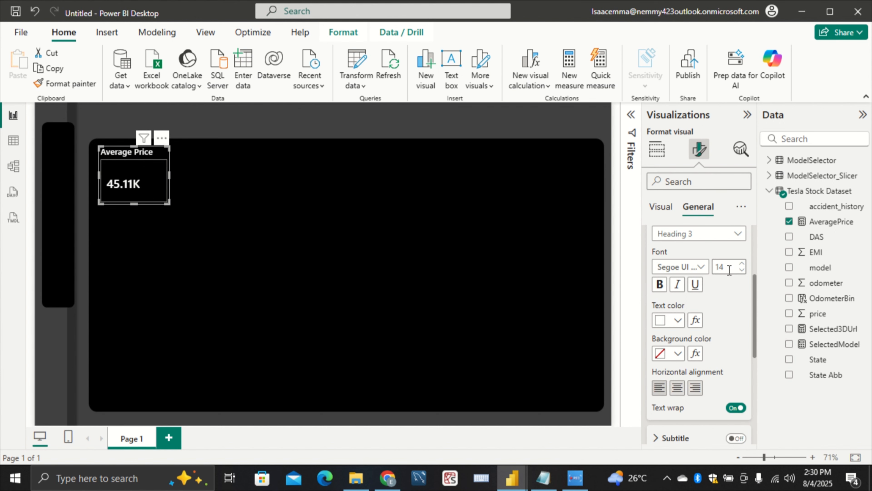
left_click(678, 388)
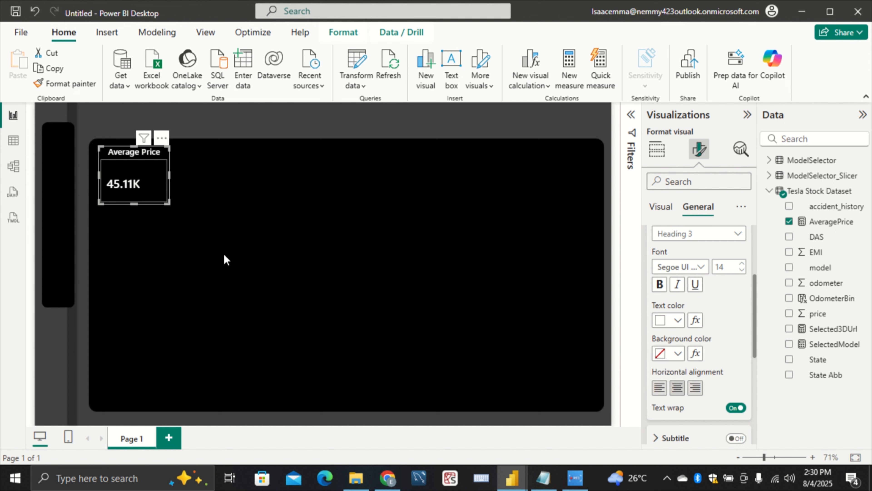
Turn off the border in the Cards settings of the Average Price visual
scroll(691, 305, "down", 5)
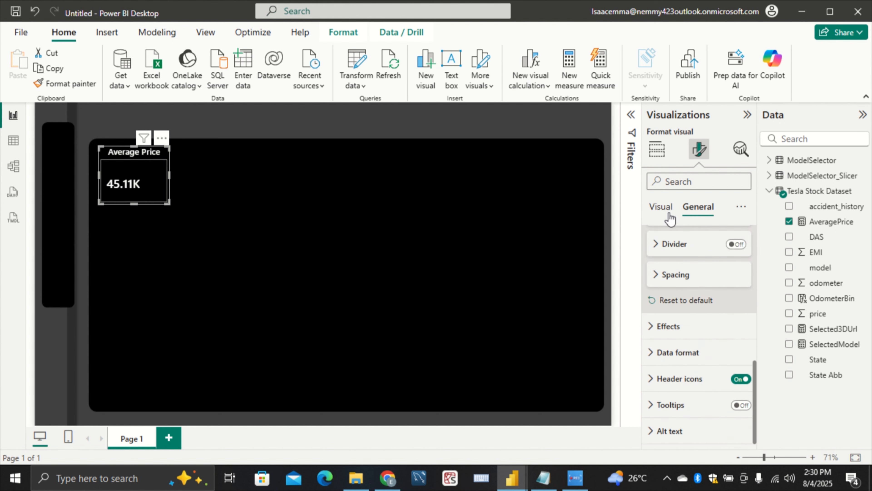
left_click(666, 208)
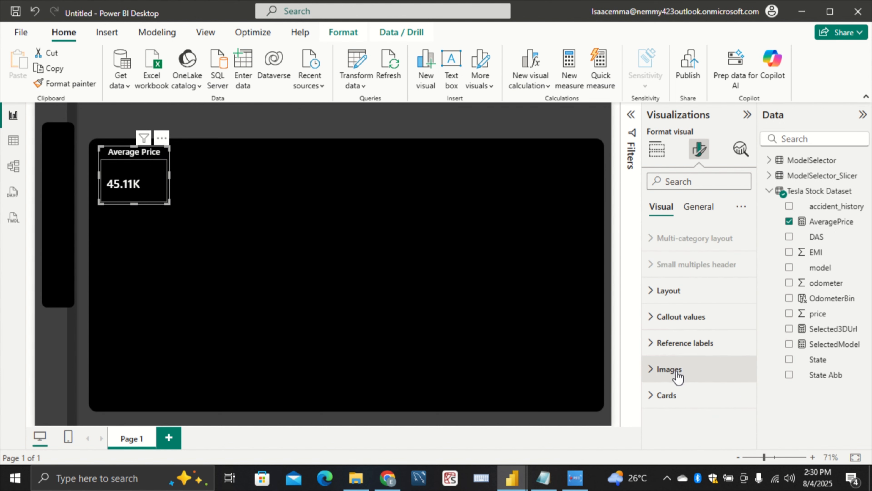
left_click(674, 394)
scroll(685, 358, "down", 8)
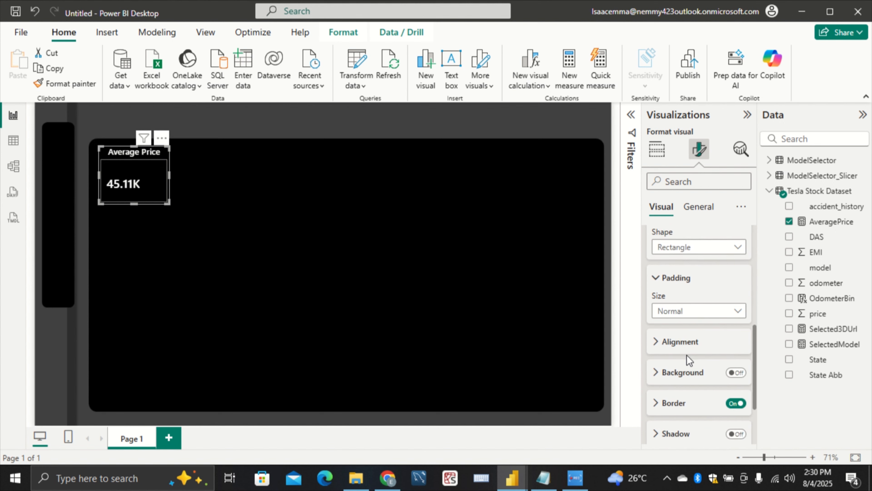
left_click(742, 316)
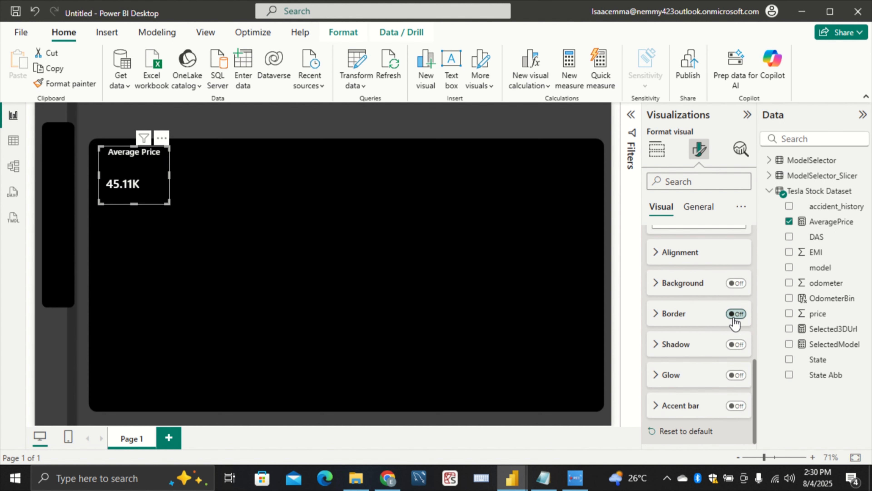
left_click(239, 297)
Resize the Average Price card to a height of 97 and a width of 215
left_click(109, 185)
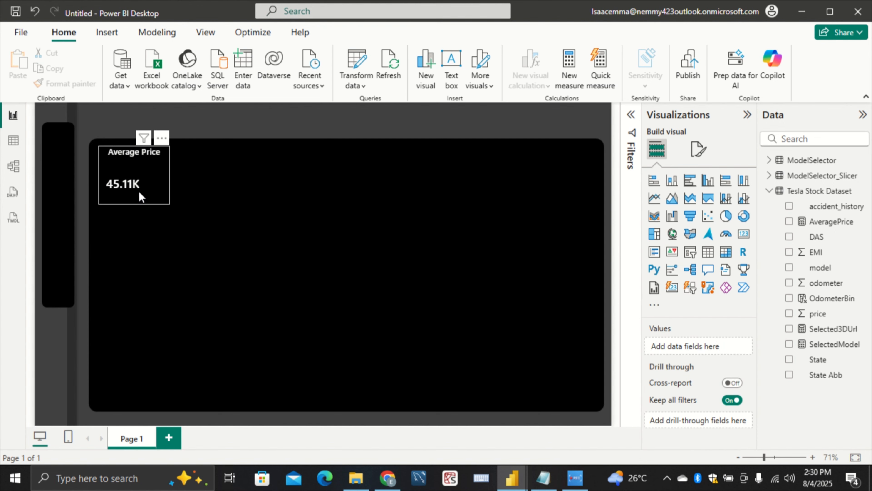
left_click_drag(141, 203, 148, 188)
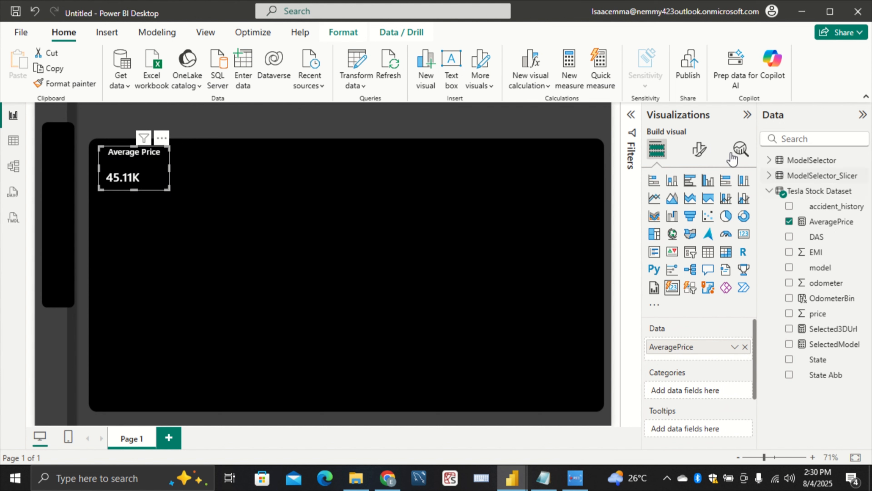
left_click(699, 150)
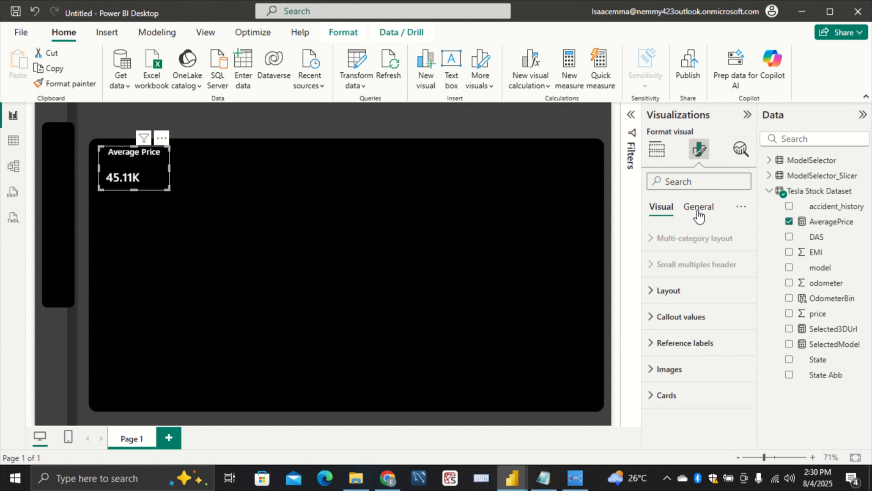
left_click(698, 211)
left_click(708, 245)
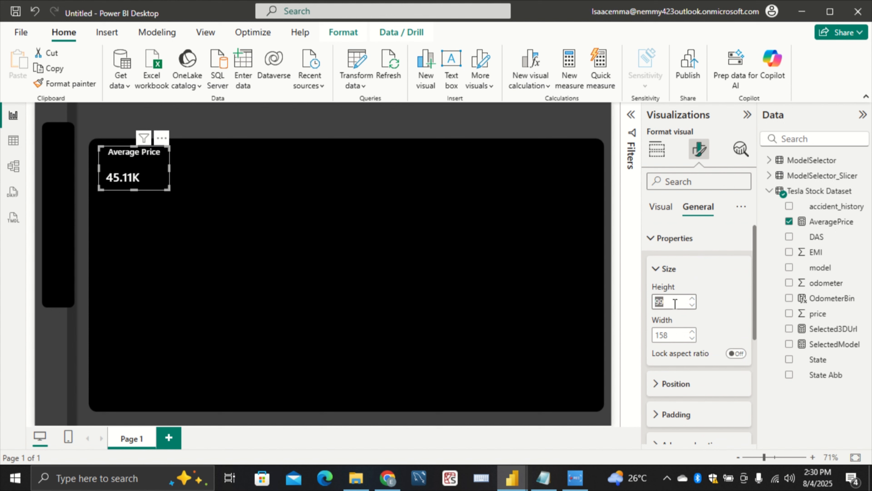
left_click(669, 299)
left_click(692, 305)
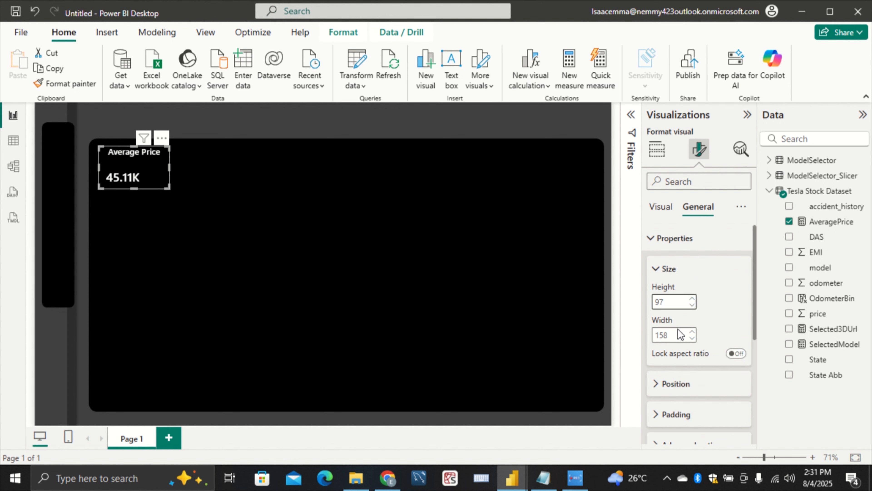
double_click(673, 333)
key("BackSpace")
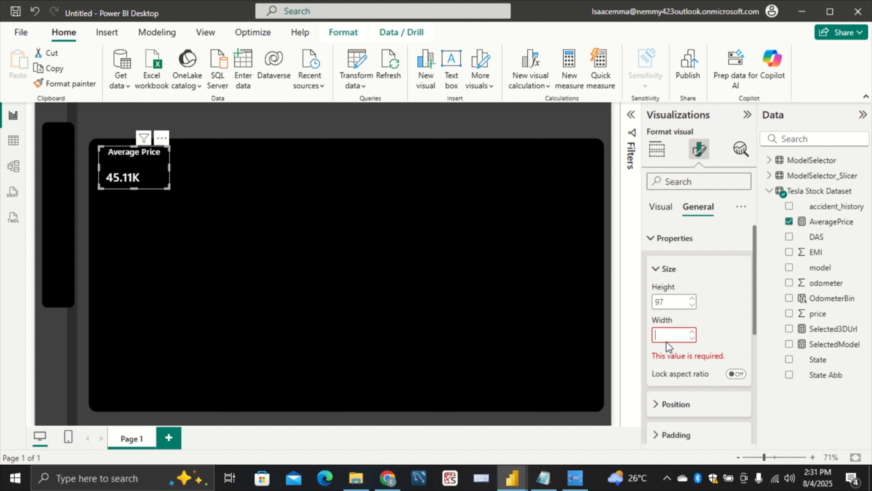
type("215")
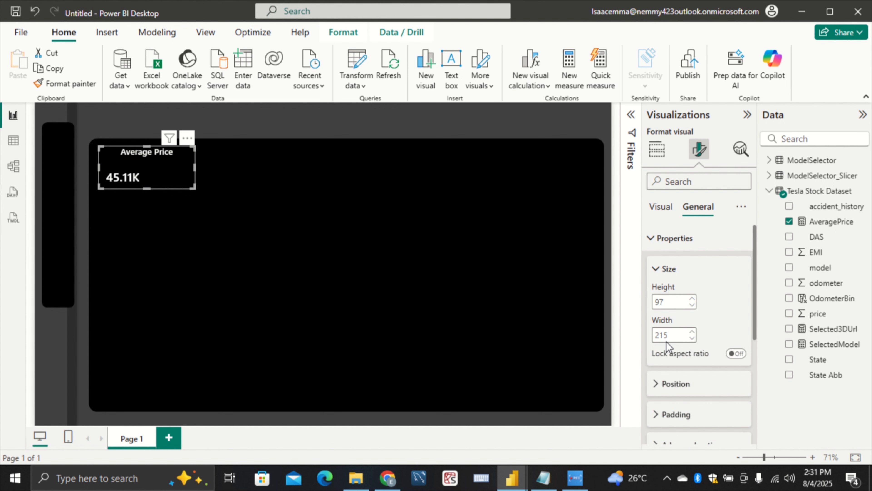
left_click(236, 111)
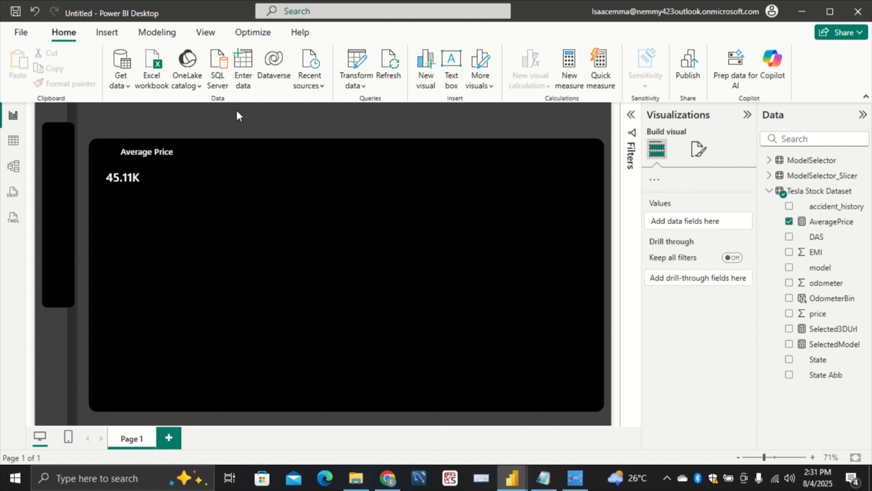
Move the Average Price card slightly left, close to the large black panel's left edge
left_click(155, 180)
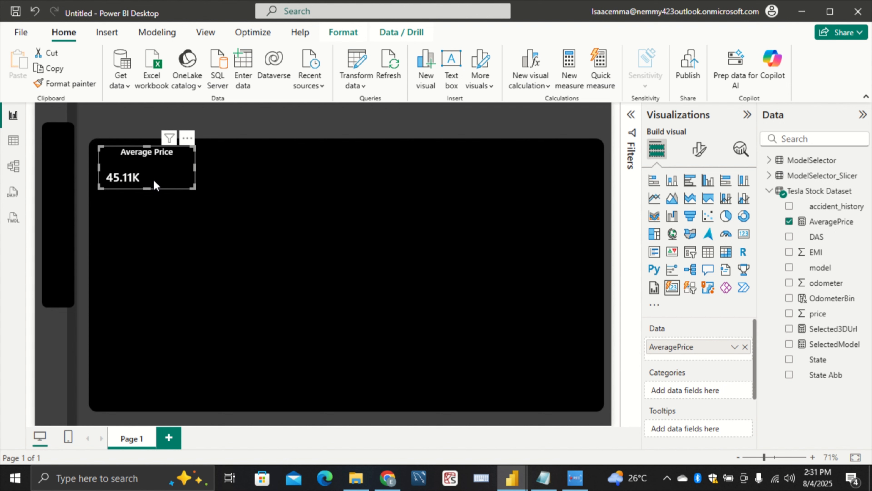
left_click_drag(155, 179, 148, 178)
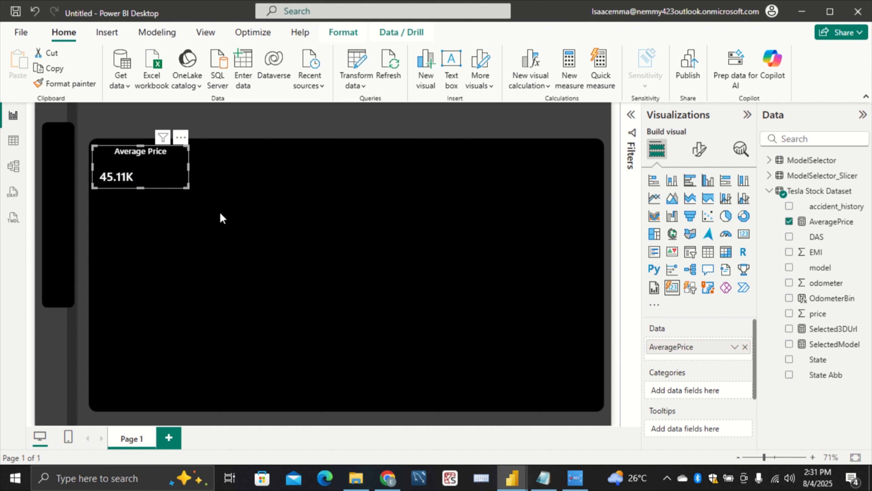
left_click(221, 213)
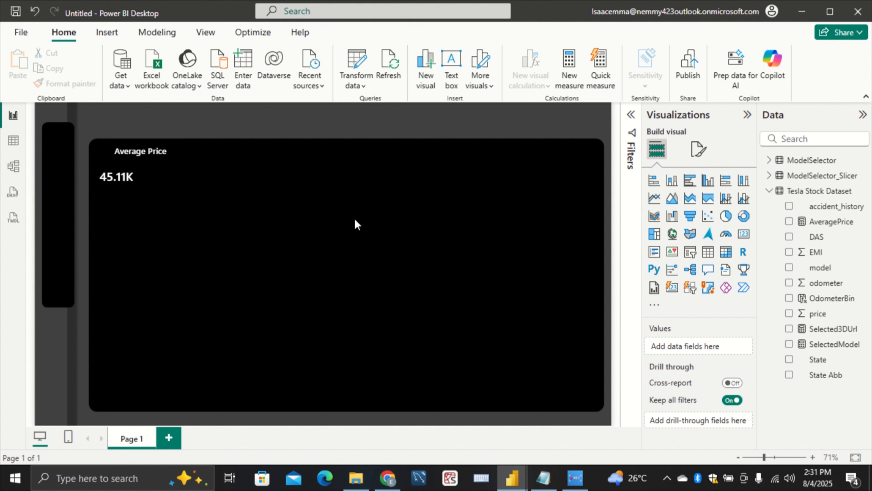
left_click(159, 178)
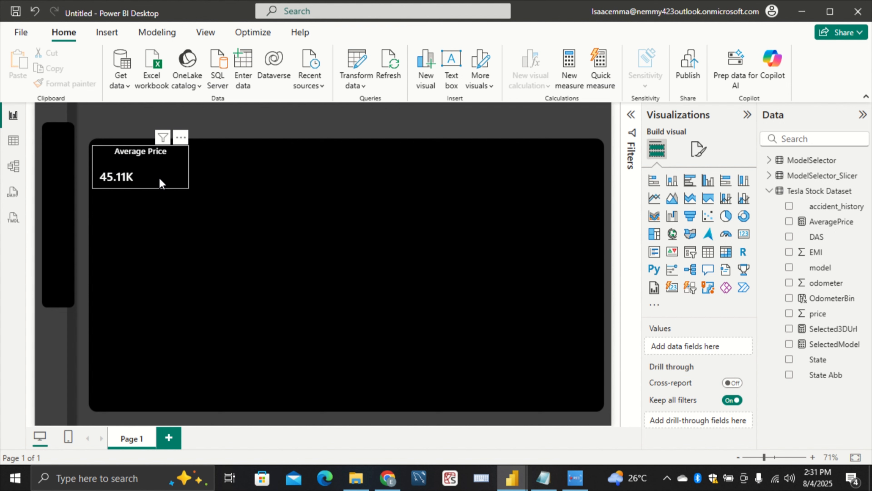
left_click(202, 188)
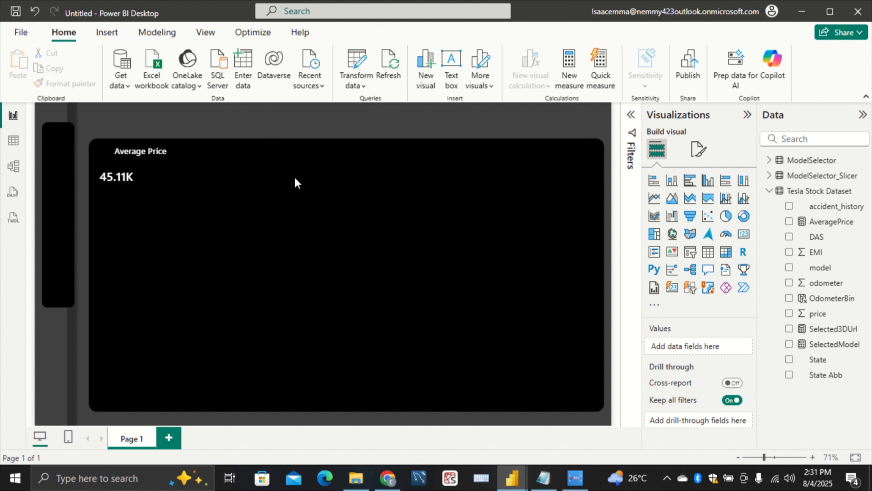
Turn on the shadow effect for the Average Price card
left_click(699, 149)
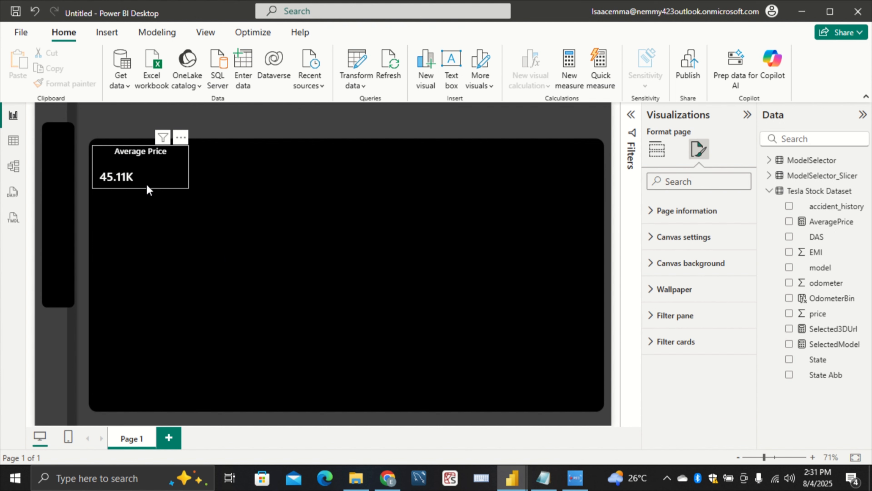
left_click(154, 168)
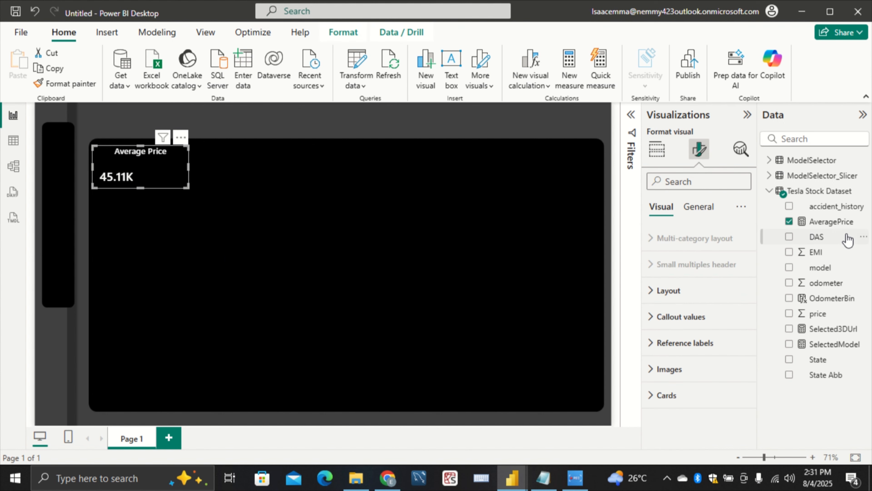
left_click(691, 219)
left_click(684, 287)
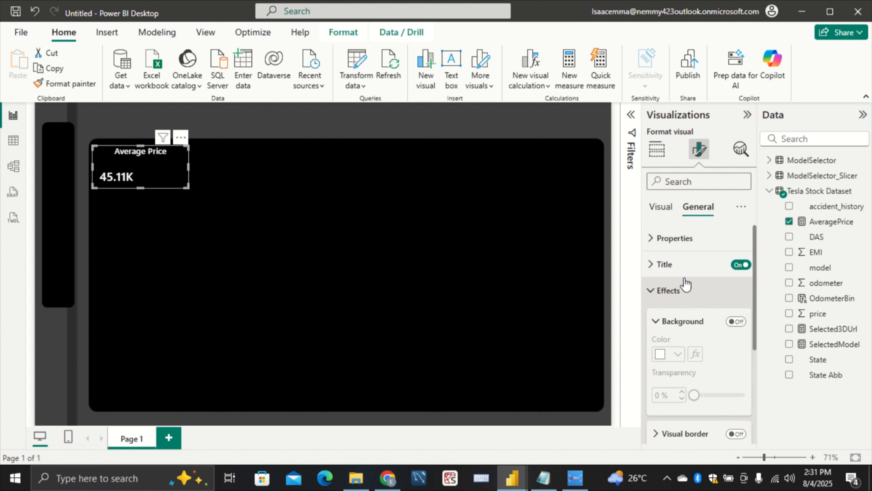
scroll(679, 312, "down", 1)
scroll(679, 312, "down", 4)
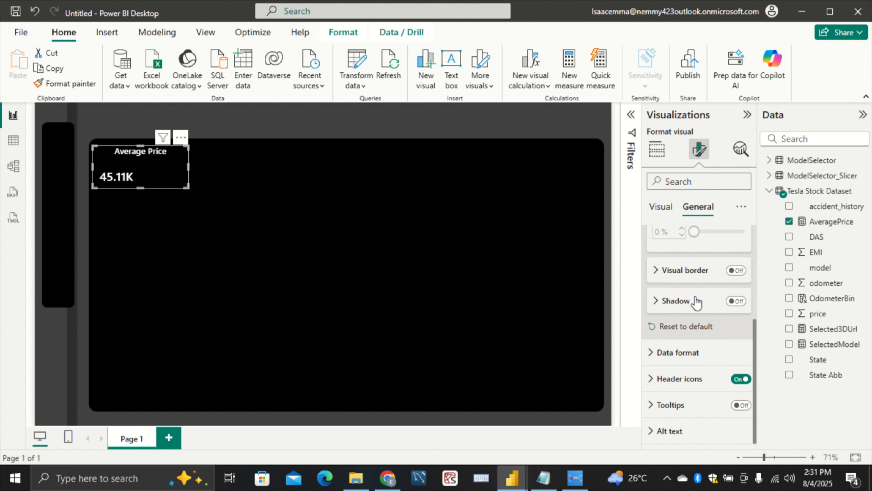
left_click(735, 301)
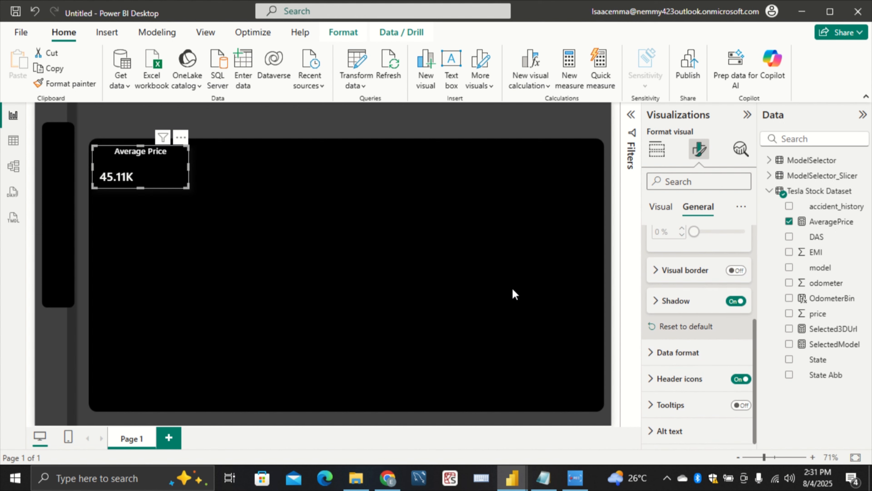
Set the Average Price card's shadow color to Black, 40% lighter
left_click(675, 301)
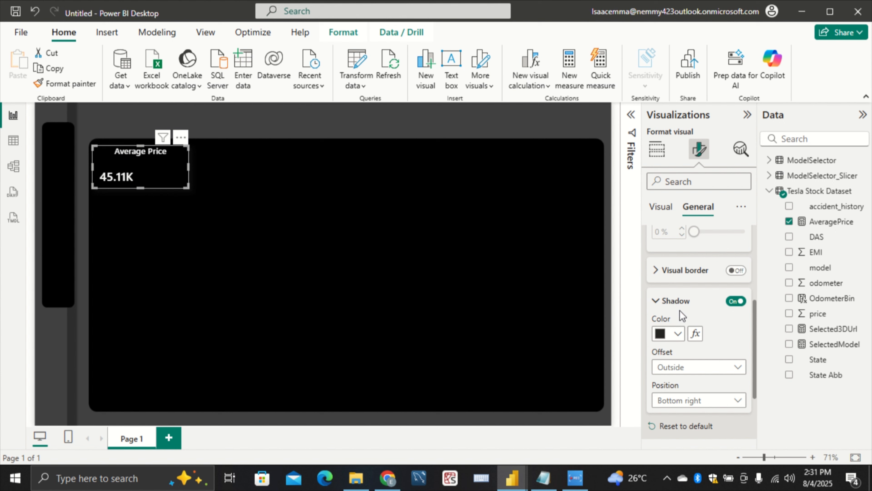
scroll(679, 310, "down", 2)
left_click(678, 272)
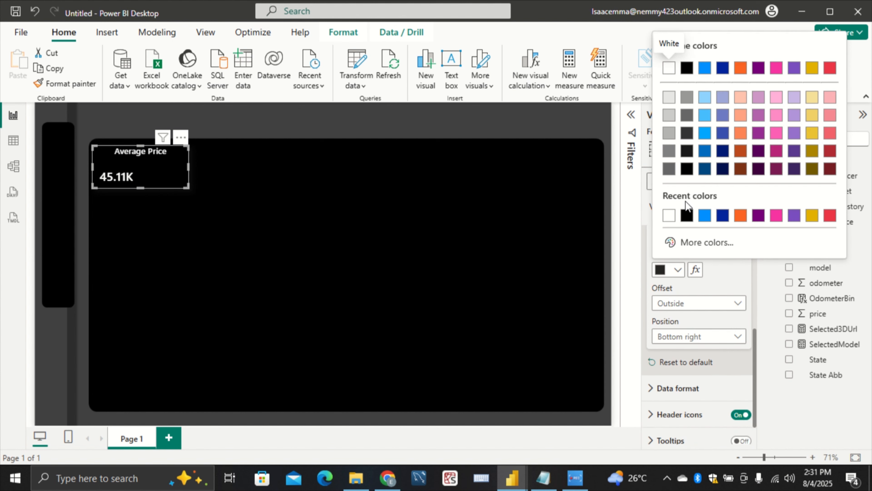
left_click(687, 116)
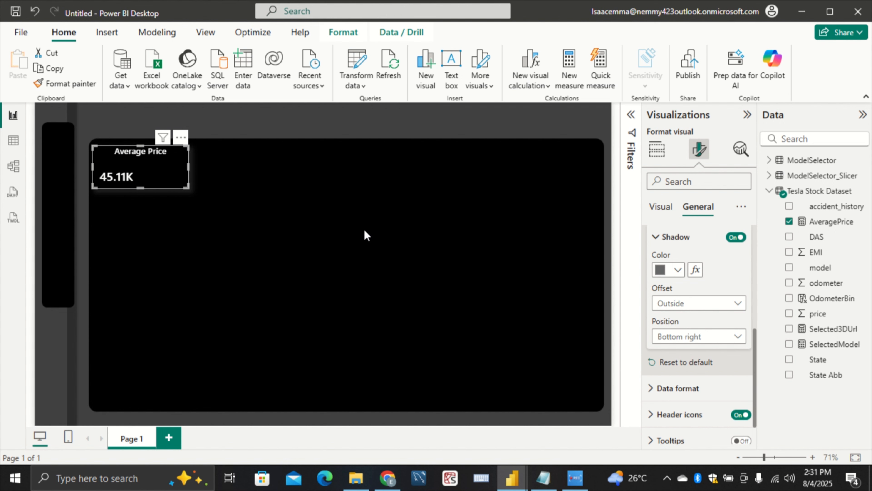
left_click(514, 259)
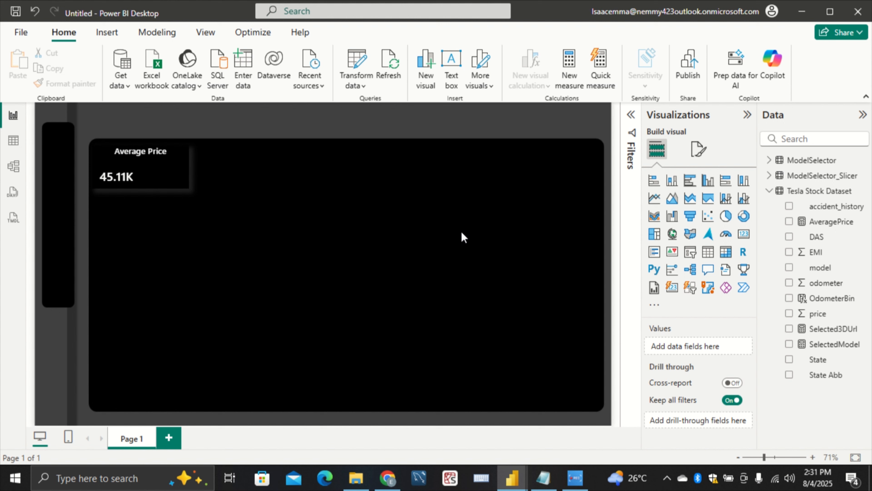
Copy the Average Price card and paste five duplicates onto the page
left_click(176, 180)
left_click(180, 137)
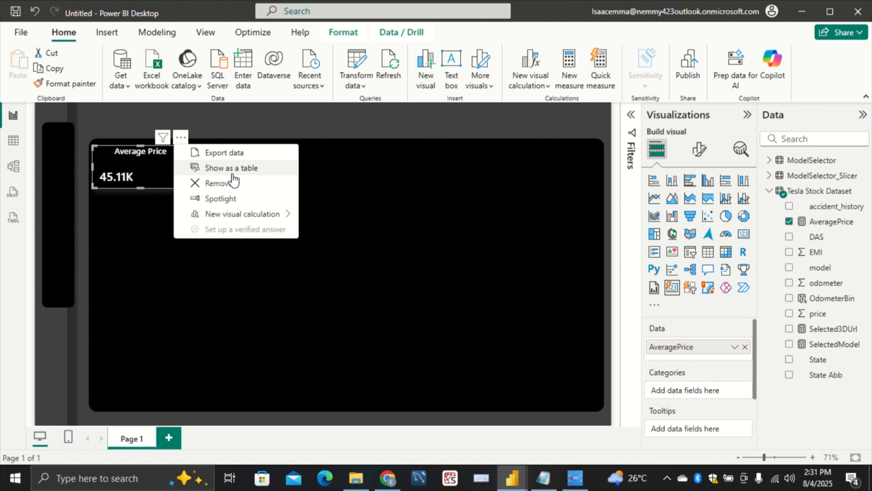
left_click(156, 191)
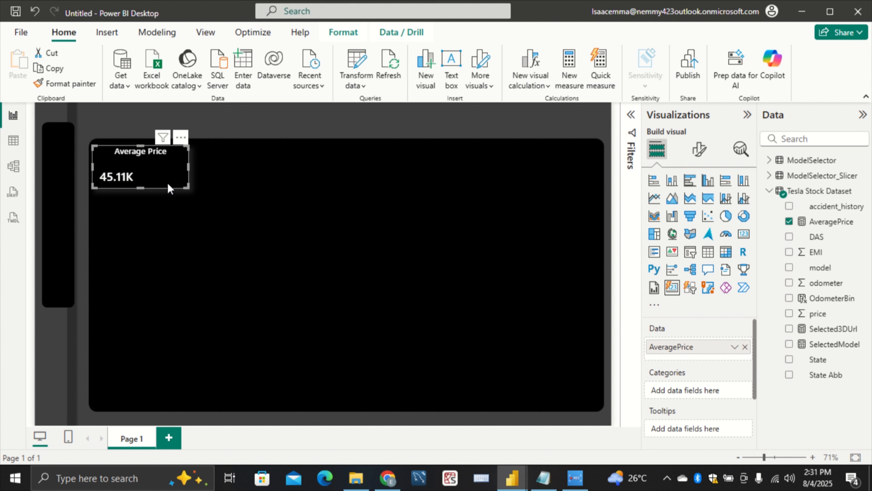
key("ctrl+c")
left_click(228, 221)
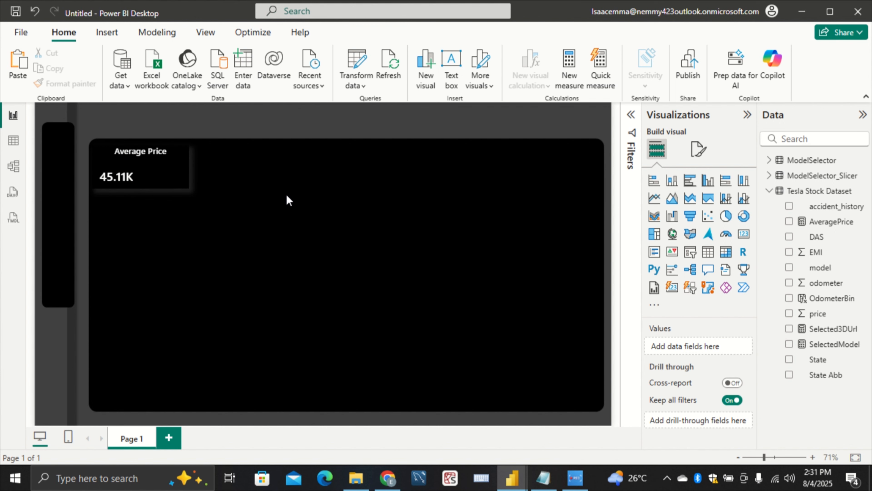
key("ctrl+v")
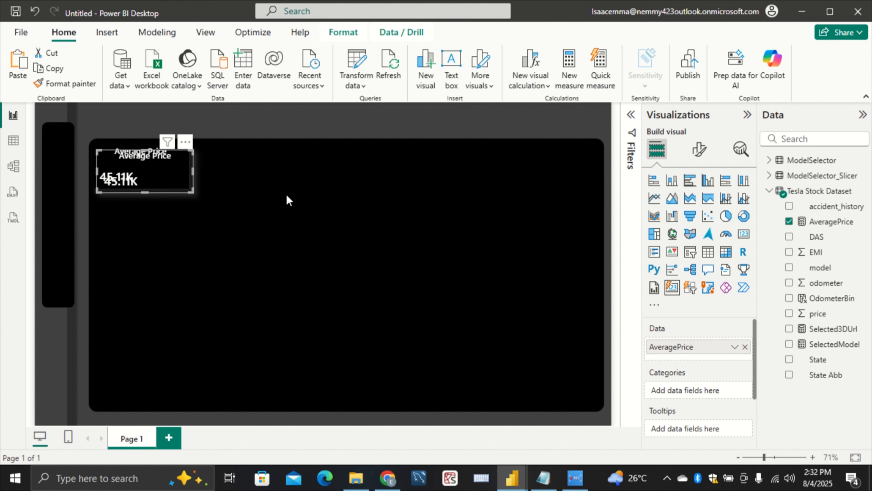
key("ctrl+v")
key("ctrl+v")
key("ctrl+v")
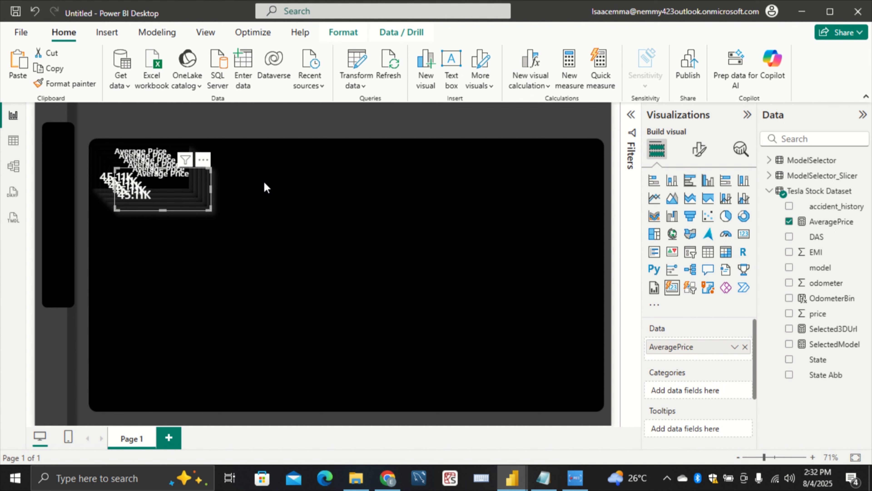
Spread four of the pasted cards in a row across the upper part of the large black panel, beside the original card
left_click_drag(188, 201, 572, 176)
left_click_drag(182, 193, 438, 161)
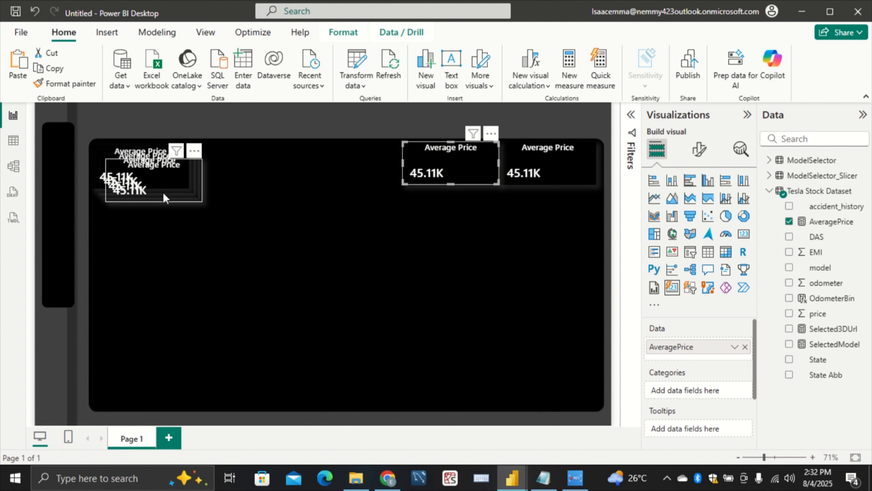
left_click_drag(310, 177, 336, 179)
left_click_drag(159, 180, 241, 176)
Remove the surplus Average Price copy and shift the second and third cards in the row slightly left
left_click_drag(168, 173, 211, 254)
left_click(229, 224)
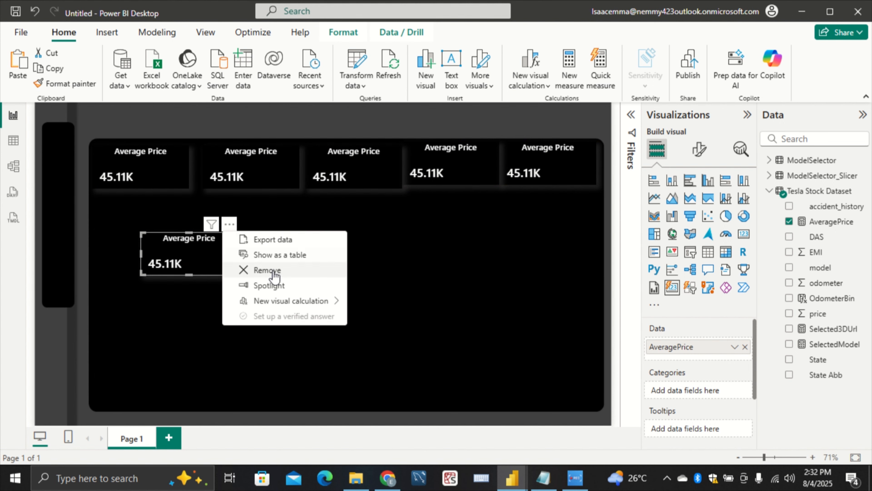
left_click(265, 270)
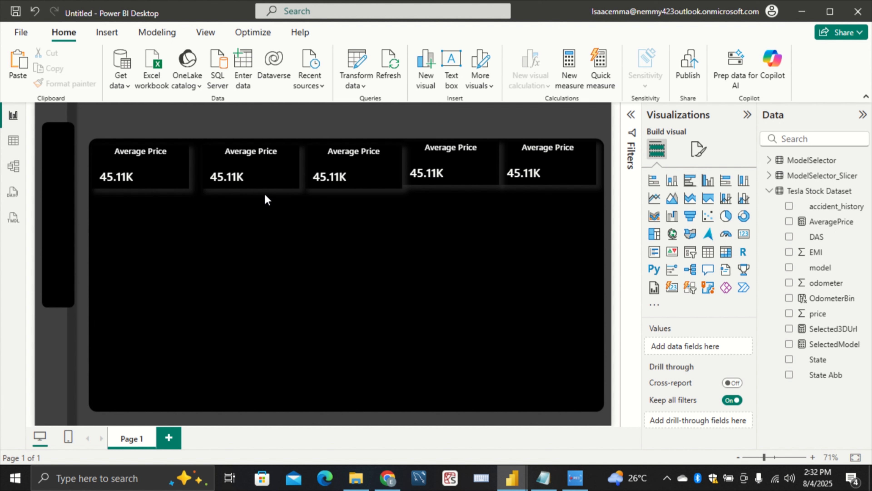
mouse_move(268, 185)
left_mouse_down()
mouse_move(248, 187)
mouse_move(261, 189)
left_mouse_up()
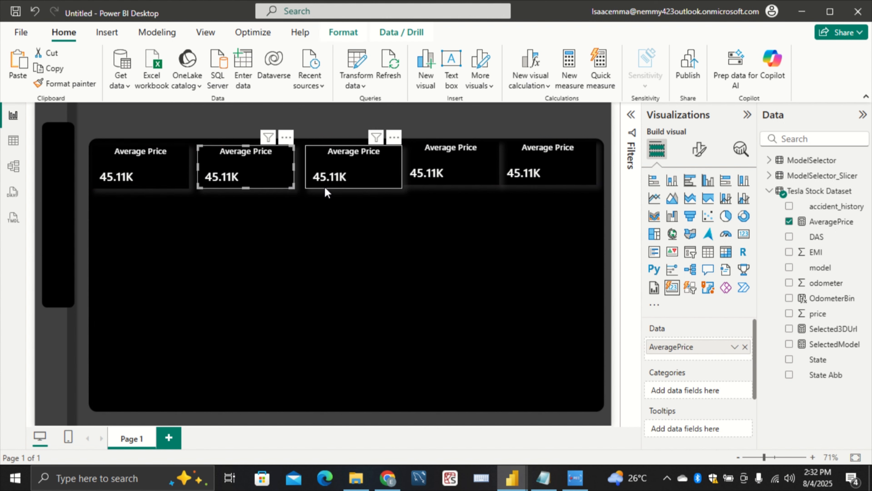
left_click_drag(324, 187, 319, 186)
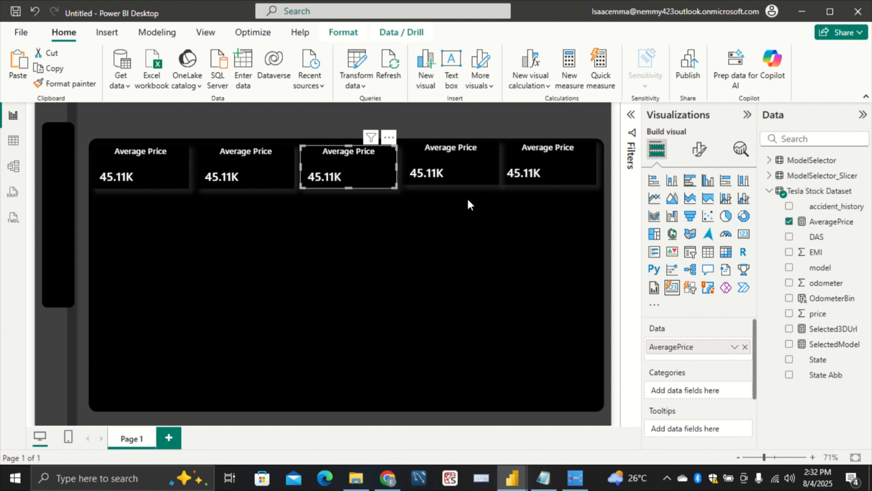
Select all five Average Price cards together
left_click(173, 182)
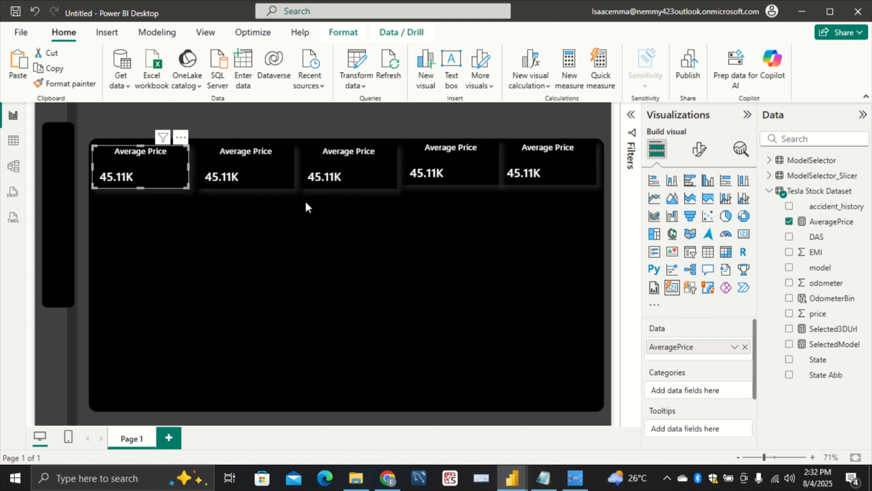
left_click(272, 189, "ctrl")
left_click(343, 184, "ctrl")
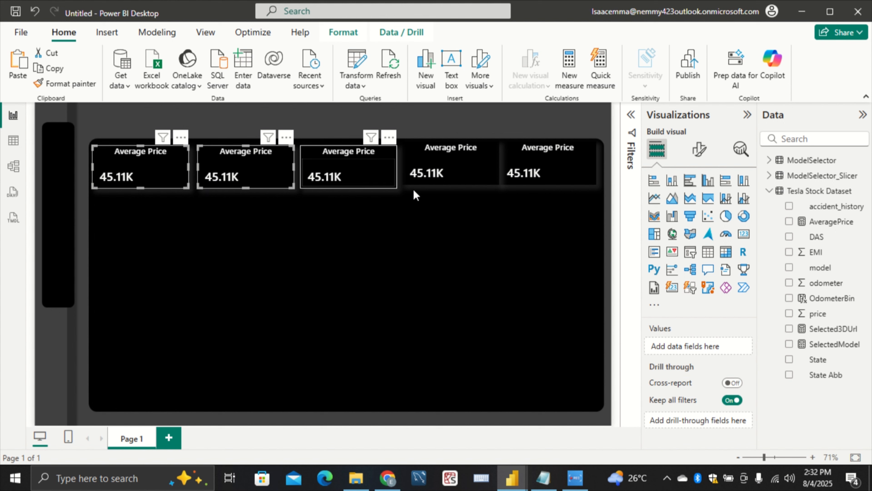
left_click(446, 182, "ctrl")
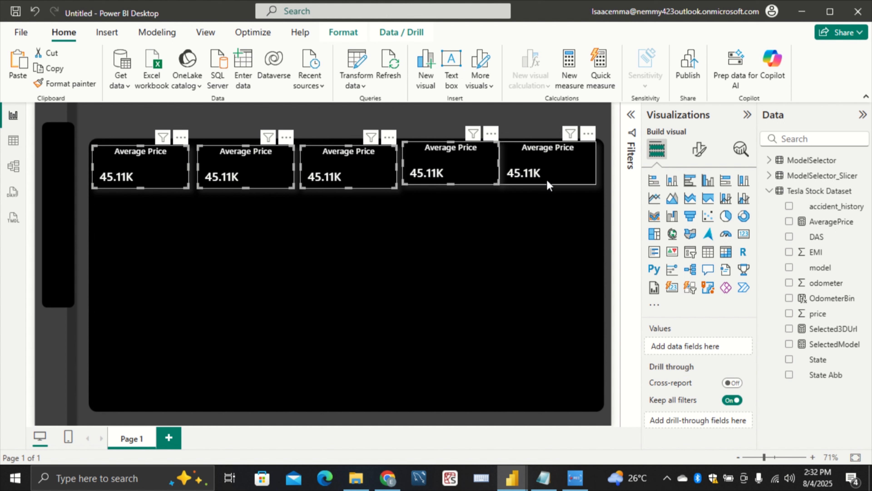
left_click(547, 181, "ctrl")
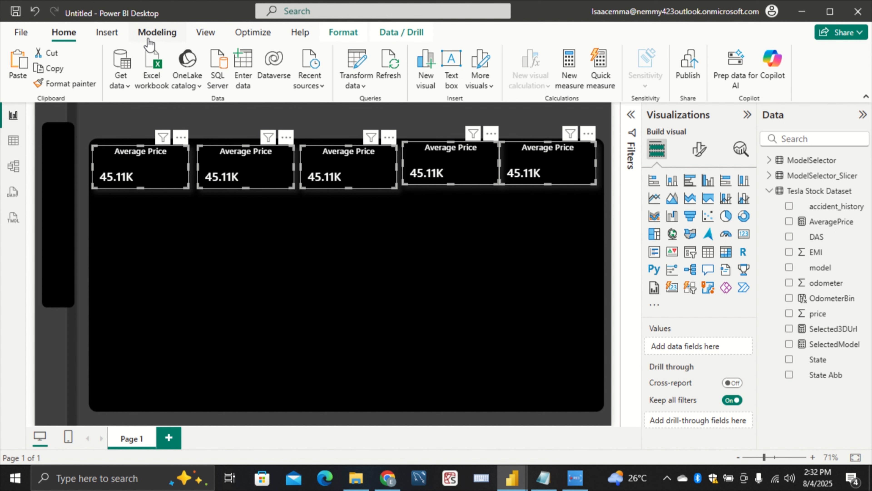
Try to align the five selected cards with Align center, and undo it
left_click(343, 36)
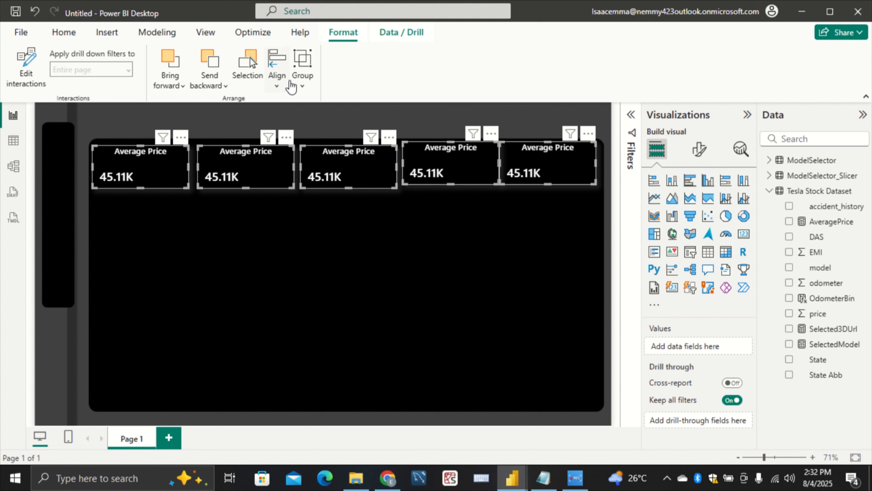
left_click(279, 81)
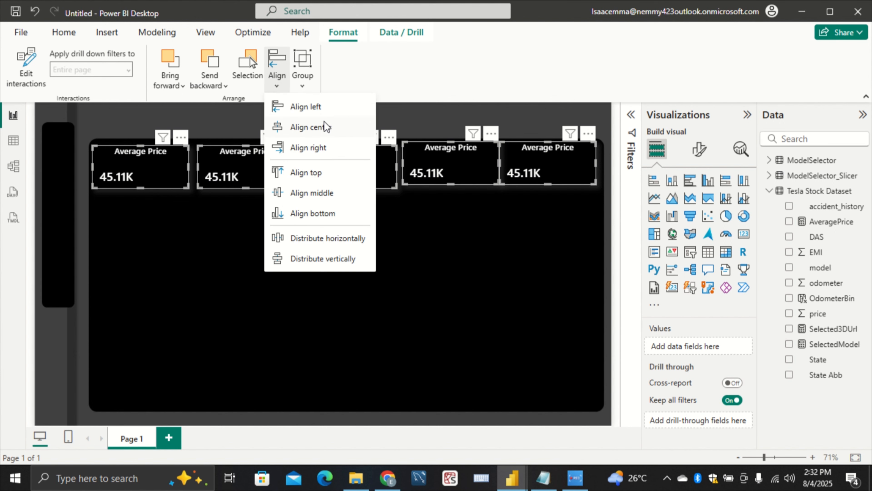
left_click(325, 128)
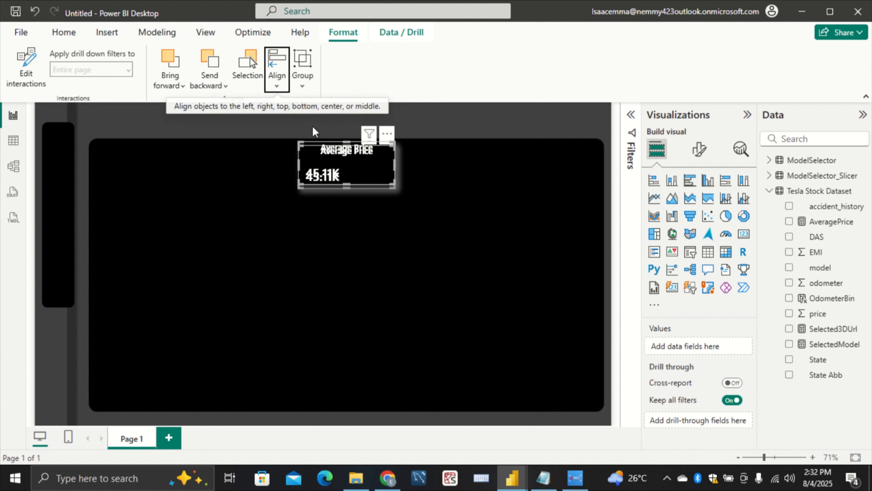
left_click(34, 12)
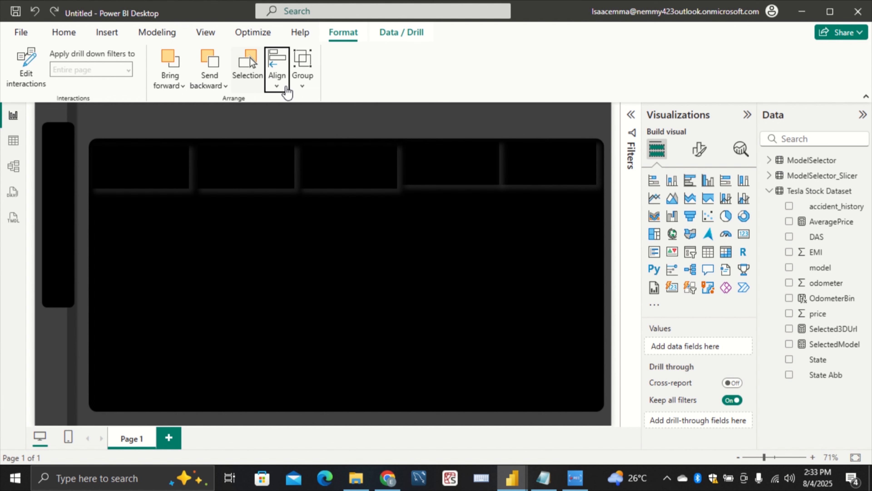
Distribute the five selected cards horizontally and move them all slightly down
left_click(277, 72)
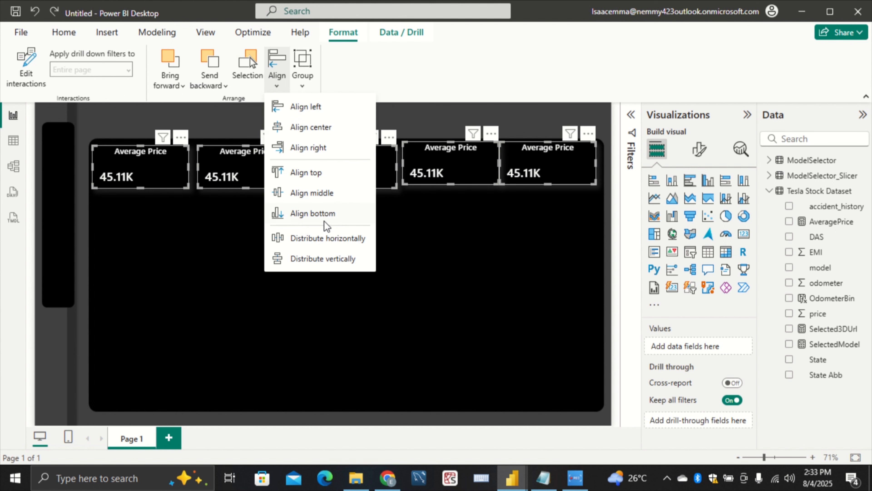
left_click(327, 237)
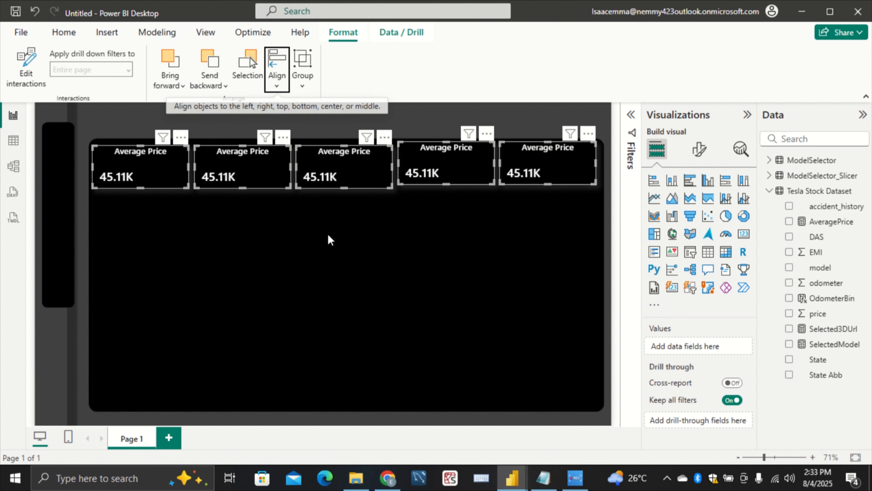
left_click_drag(442, 170, 442, 178)
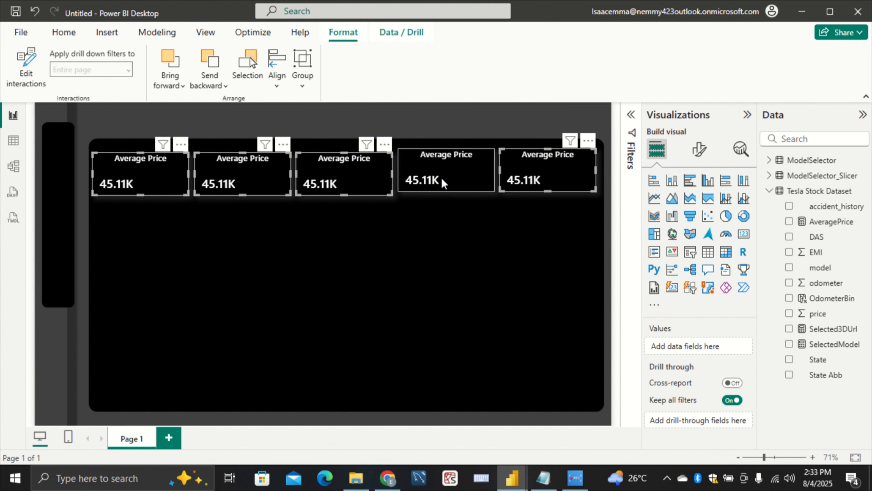
Try to move only the third card up and slightly right, level with the fourth card, and undo it
left_click(436, 190)
left_click(346, 187)
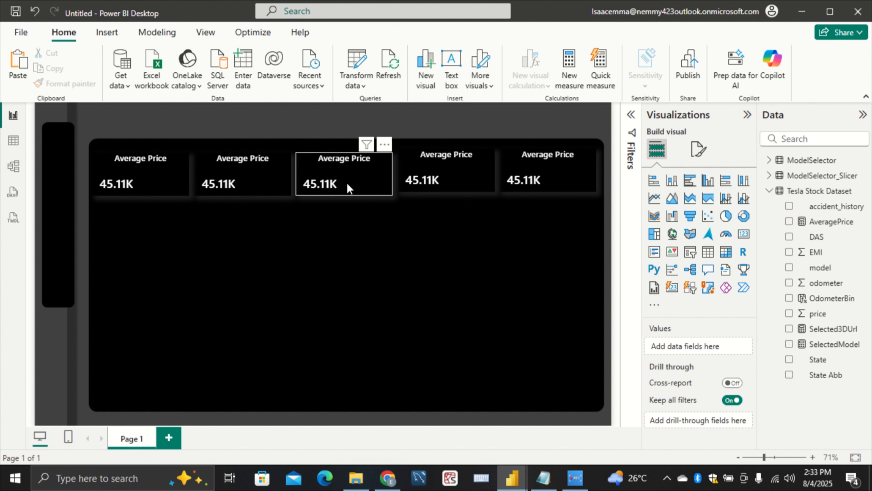
mouse_move(336, 189)
left_mouse_down()
mouse_move(333, 180)
mouse_move(341, 184)
left_mouse_up()
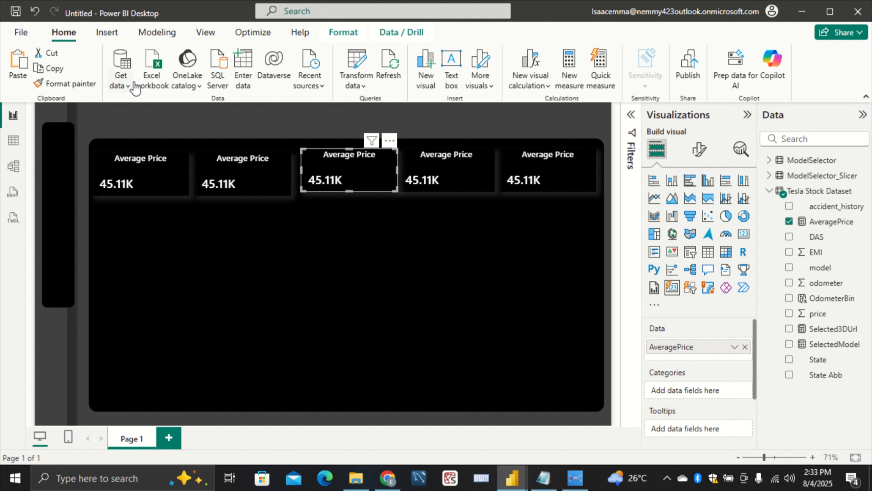
left_click(35, 12)
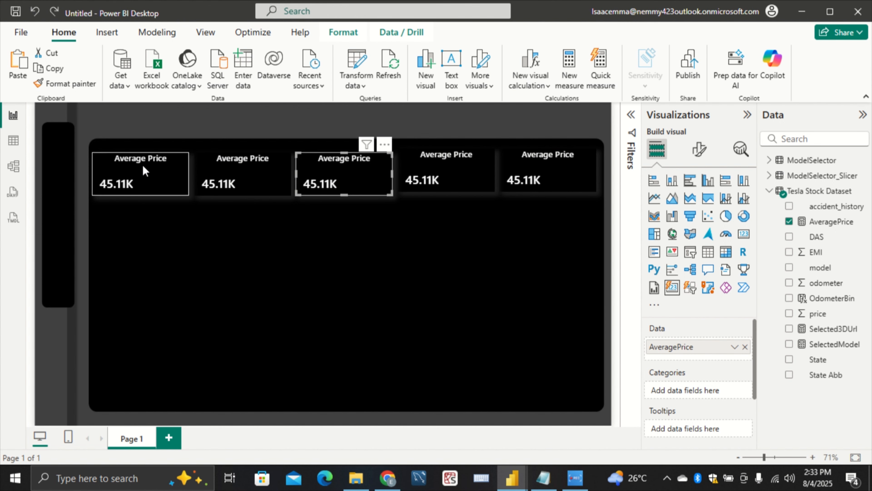
Move each of the five KPI cards up individually into one level row along the black panel's upper edge
left_click_drag(155, 187, 169, 172)
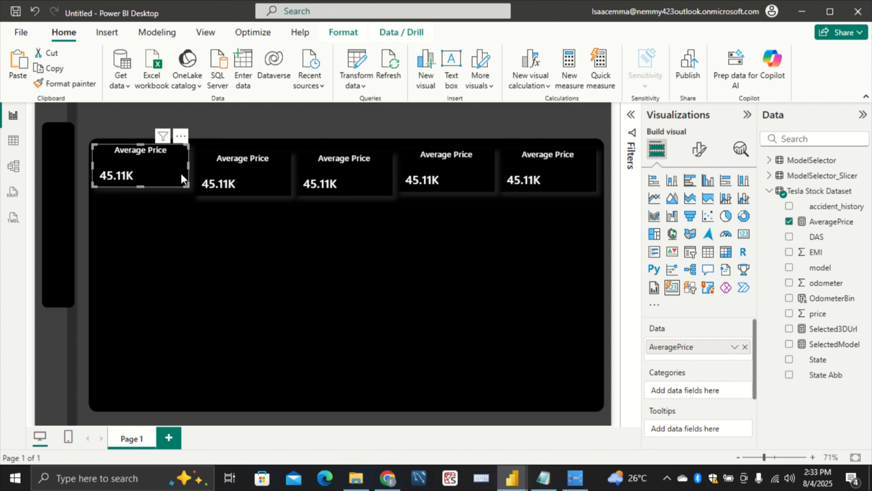
left_click_drag(265, 179, 265, 178)
left_click_drag(349, 193, 345, 185)
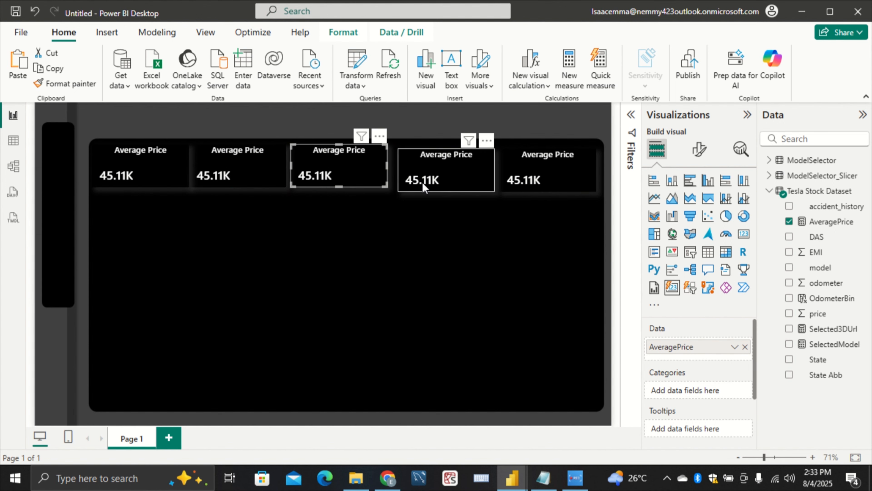
left_click_drag(455, 180, 449, 175)
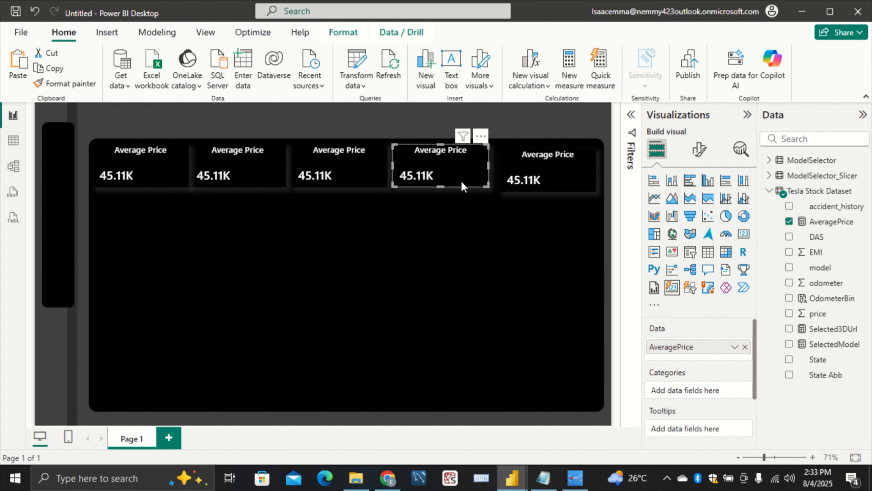
left_click_drag(543, 181, 538, 176)
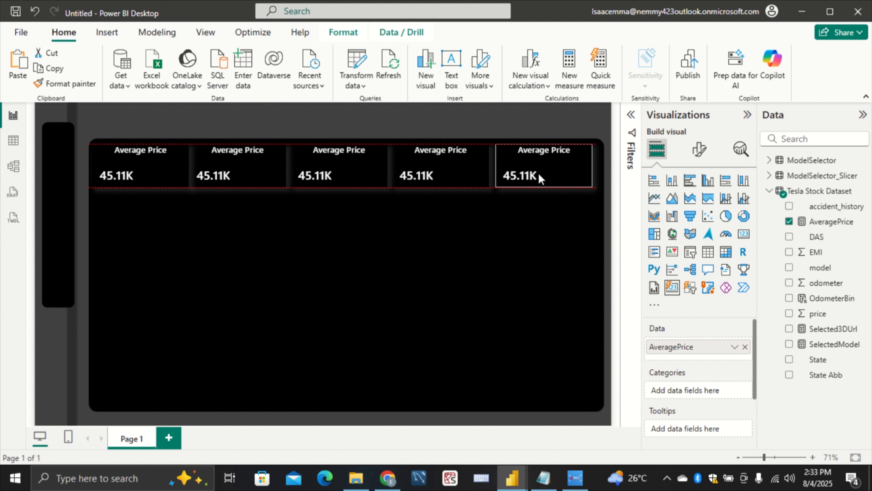
left_click(363, 237)
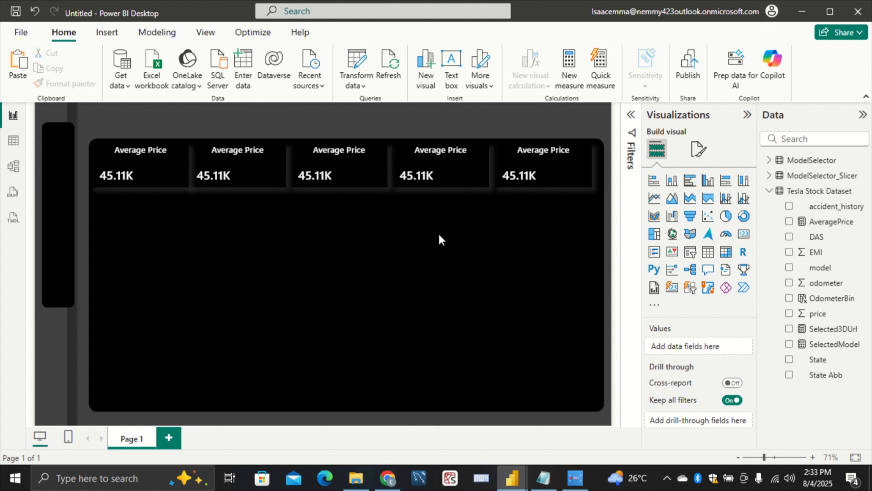
Select the second card, examine the KPI cards in the finished Tesla pb report, and return to the untitled report
left_click(254, 181)
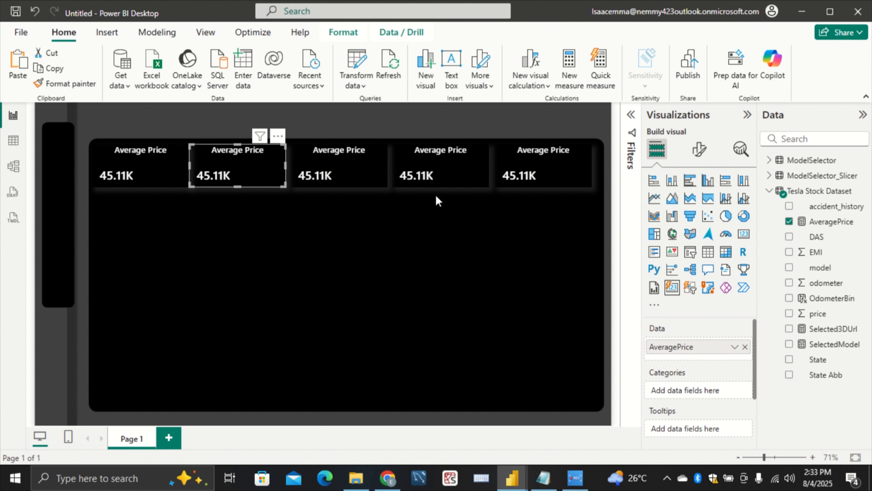
mouse_move(512, 482)
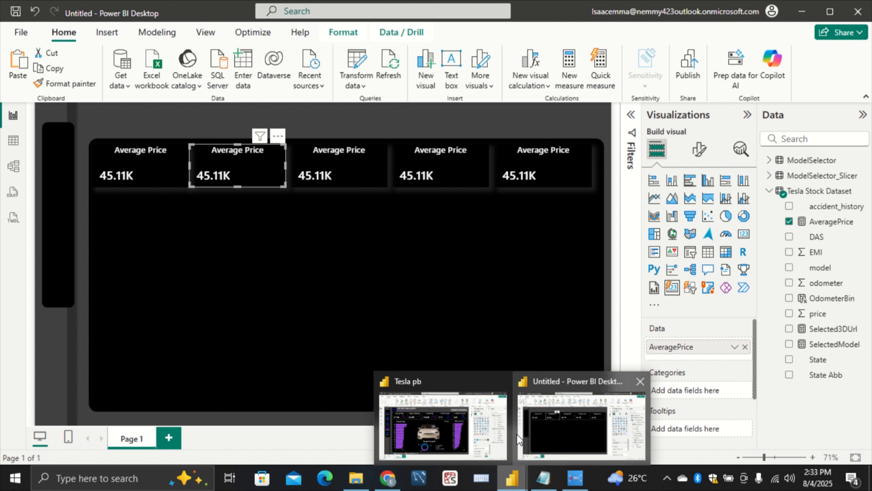
left_click(456, 434)
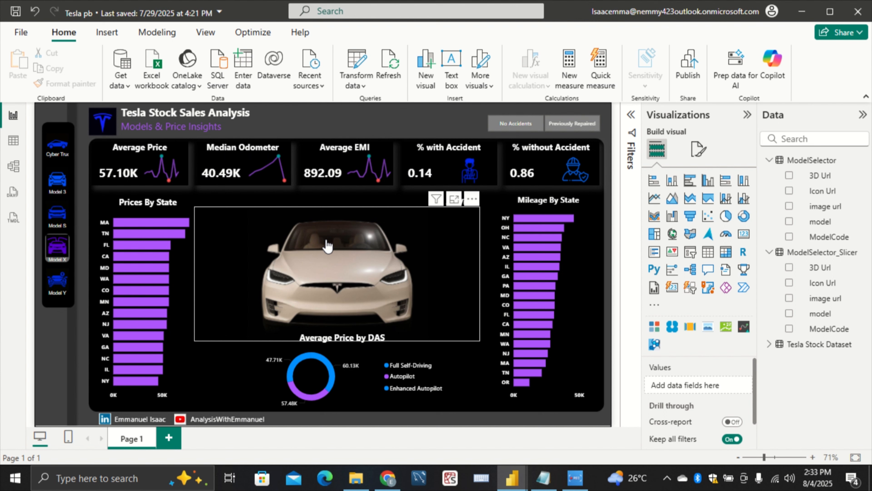
mouse_move(512, 480)
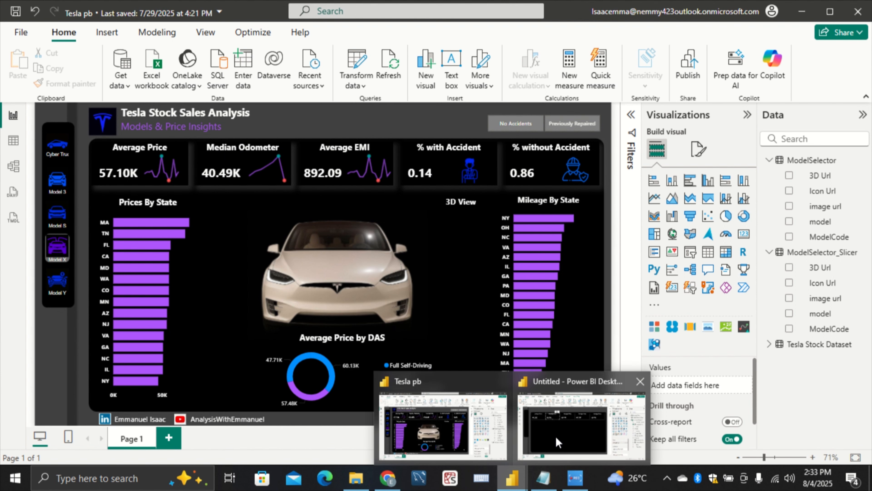
left_click(556, 437)
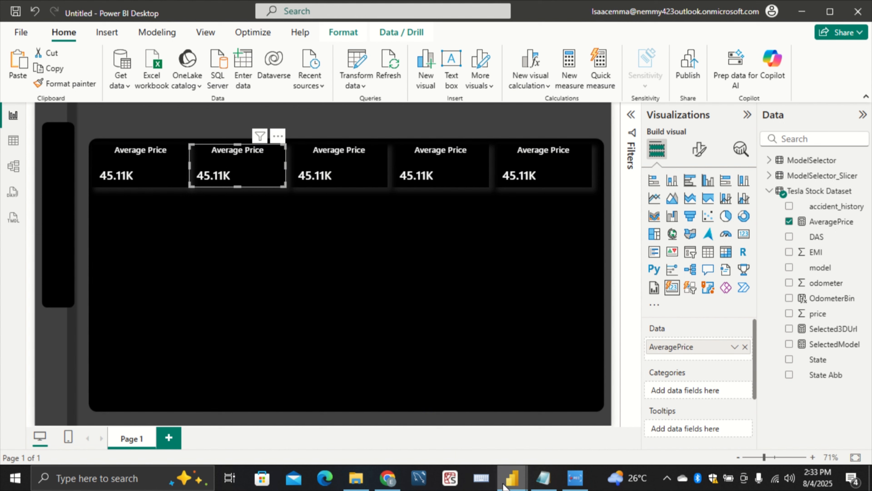
mouse_move(504, 487)
left_click(478, 441)
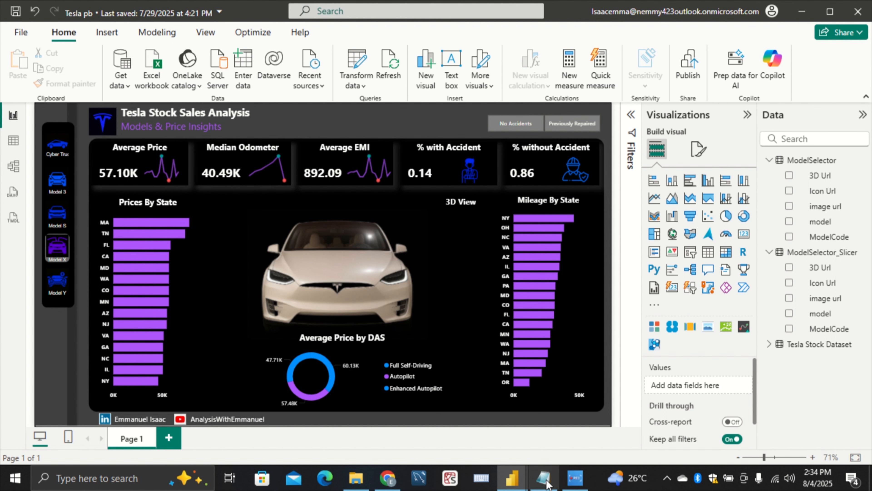
mouse_move(512, 478)
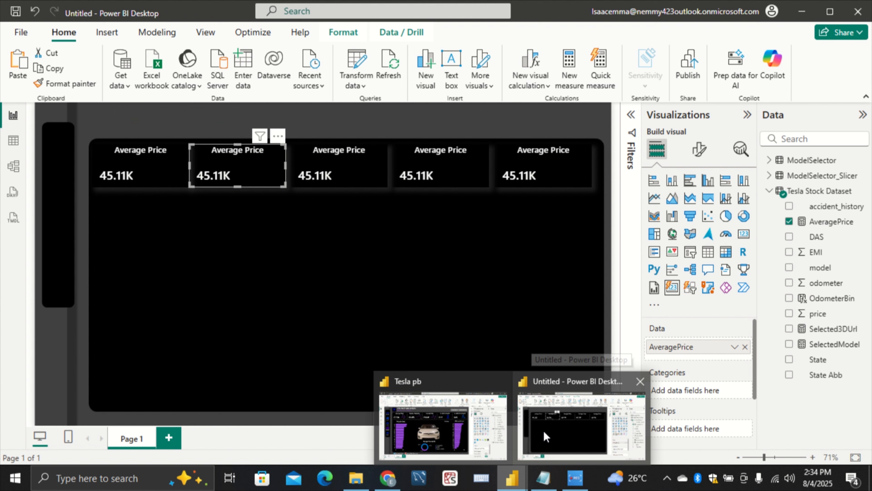
left_click(544, 431)
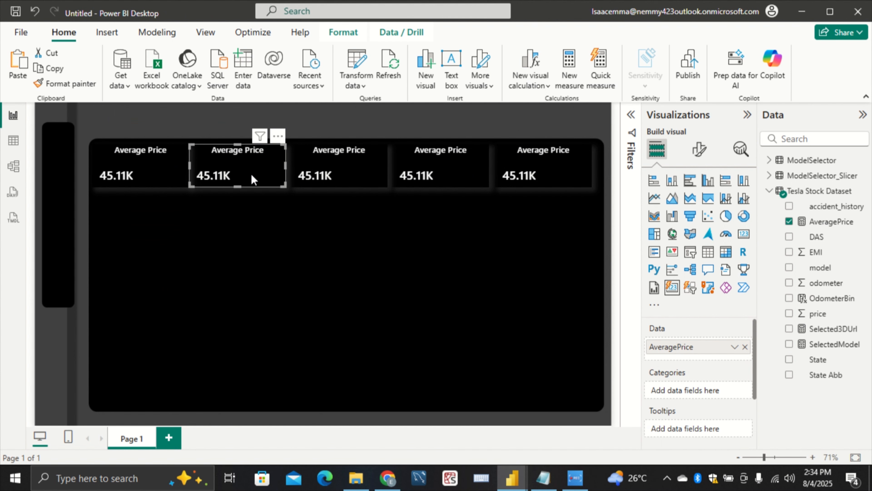
Replace the second card's AveragePrice measure with the odometer field, aggregated as Median
left_click(700, 157)
left_click(657, 149)
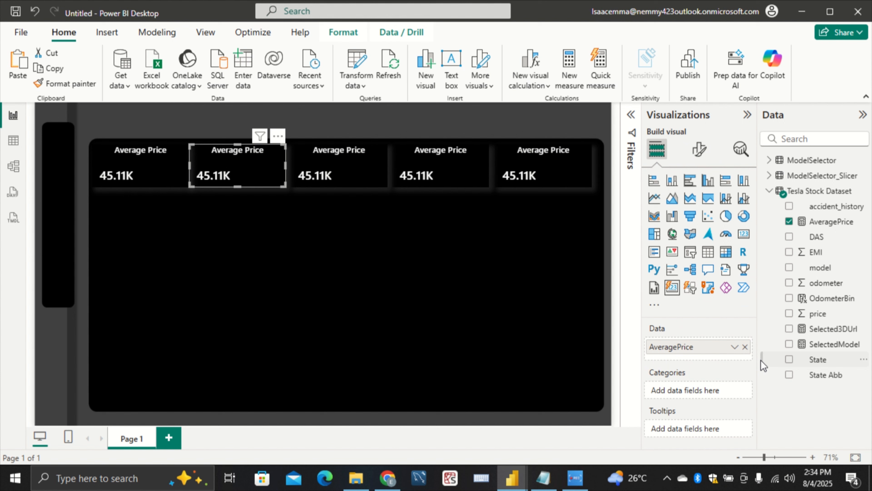
left_click(744, 347)
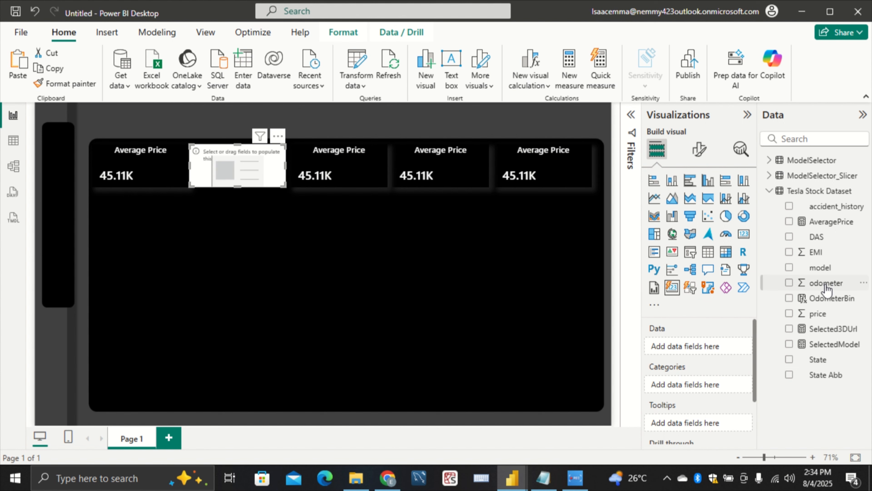
left_click_drag(827, 288, 711, 347)
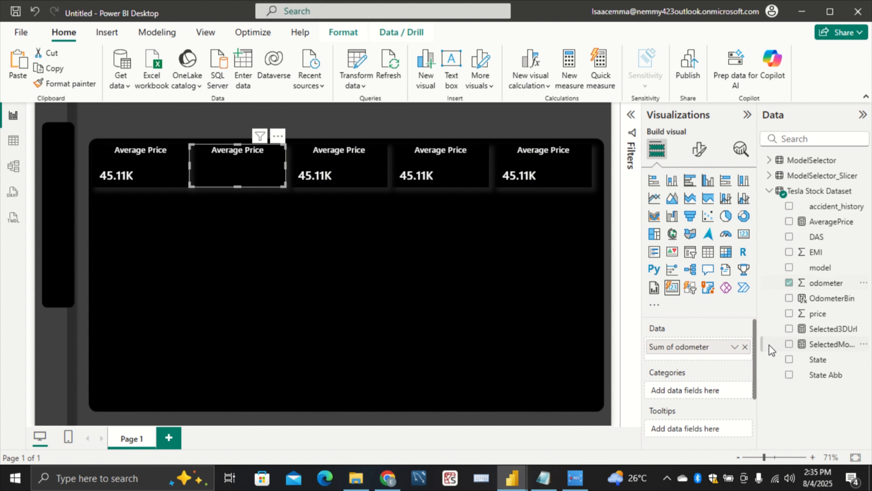
left_click(734, 347)
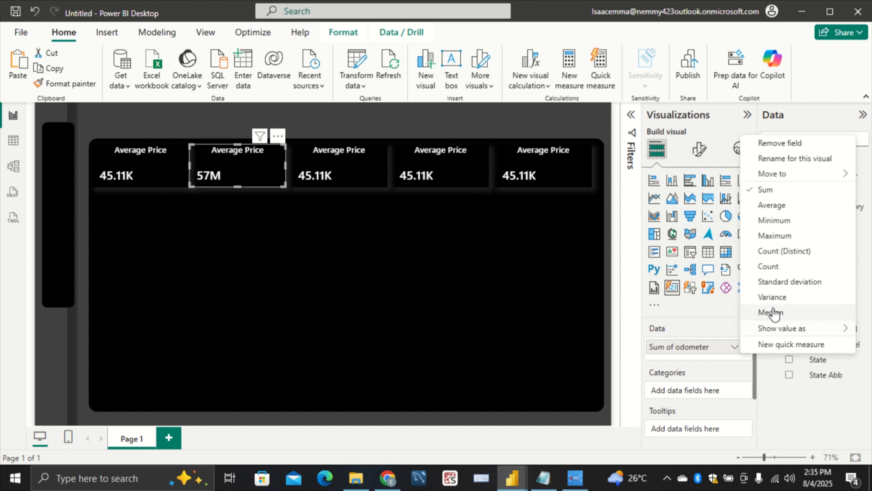
left_click(807, 312)
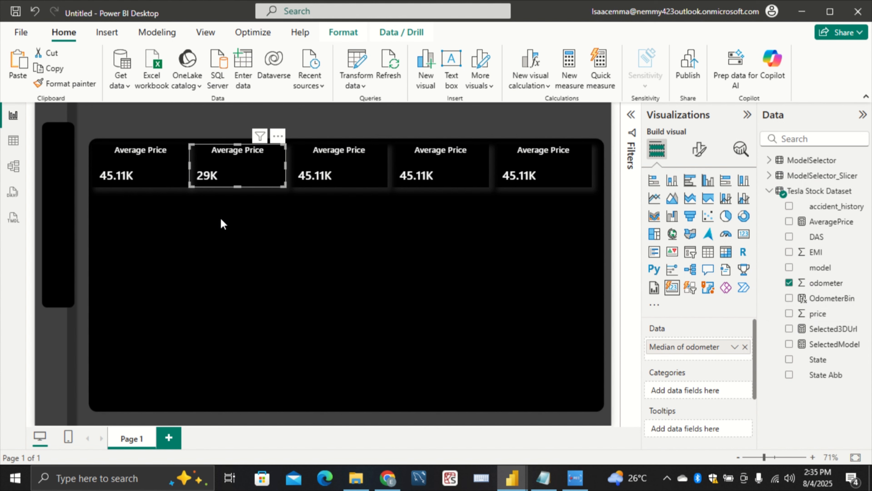
left_click(201, 235)
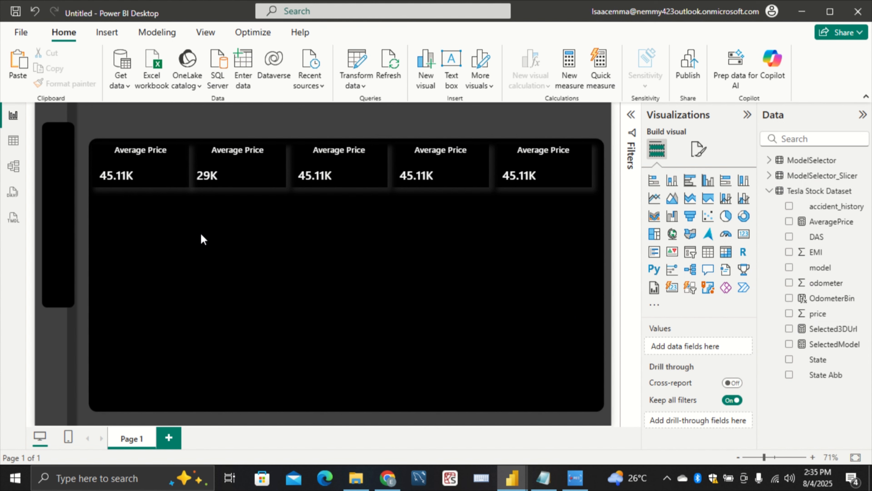
Change the second card's title text to "Median Odometer"
left_click(268, 188)
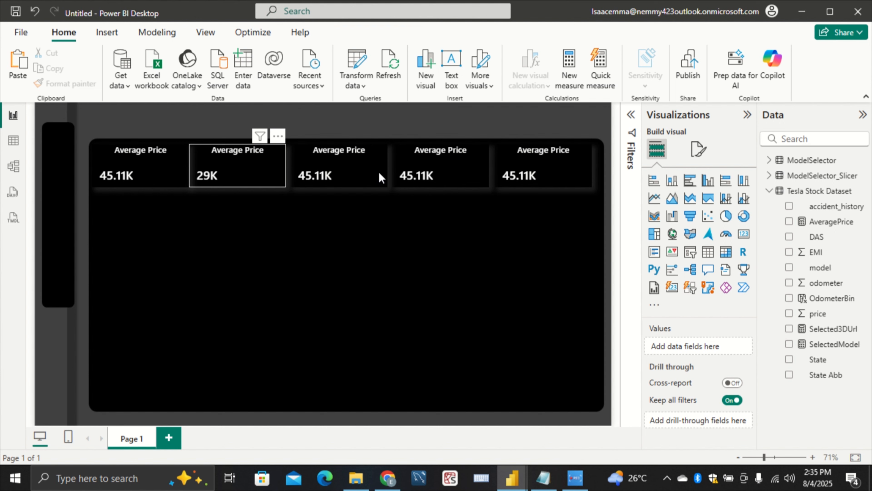
left_click(699, 150)
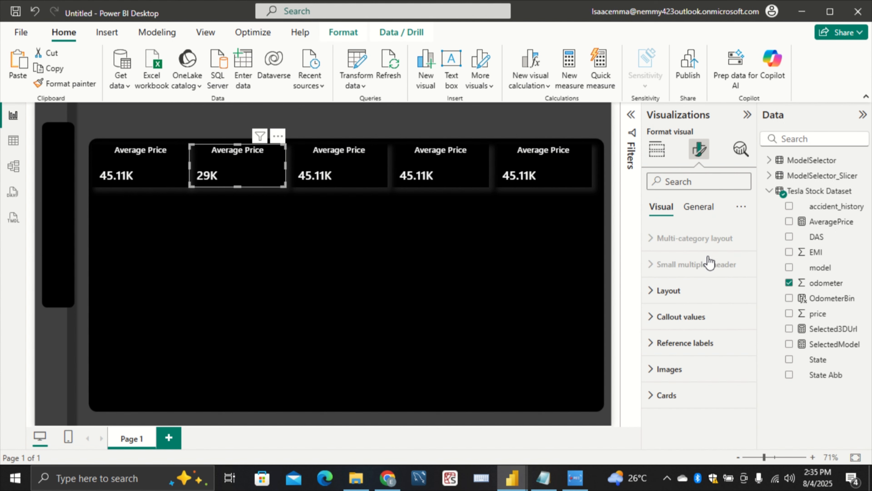
left_click(699, 207)
left_click(687, 264)
left_click(690, 328)
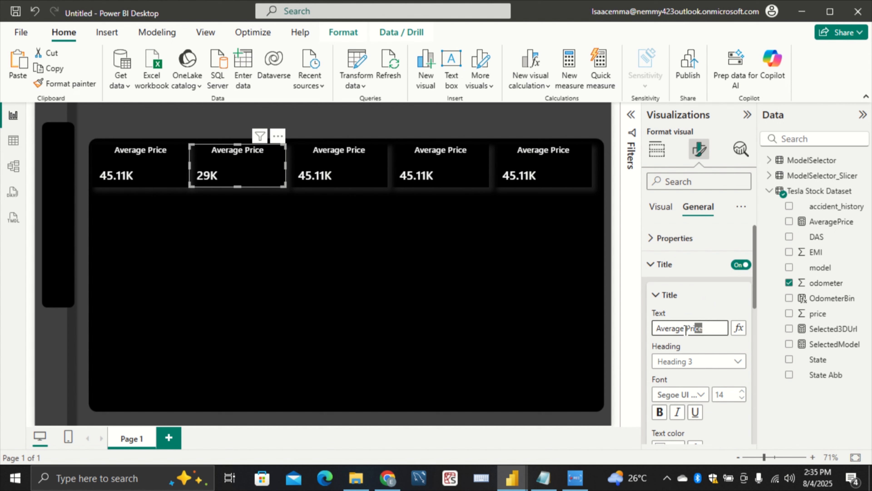
key("ctrl+a")
key("Delete")
type("M")
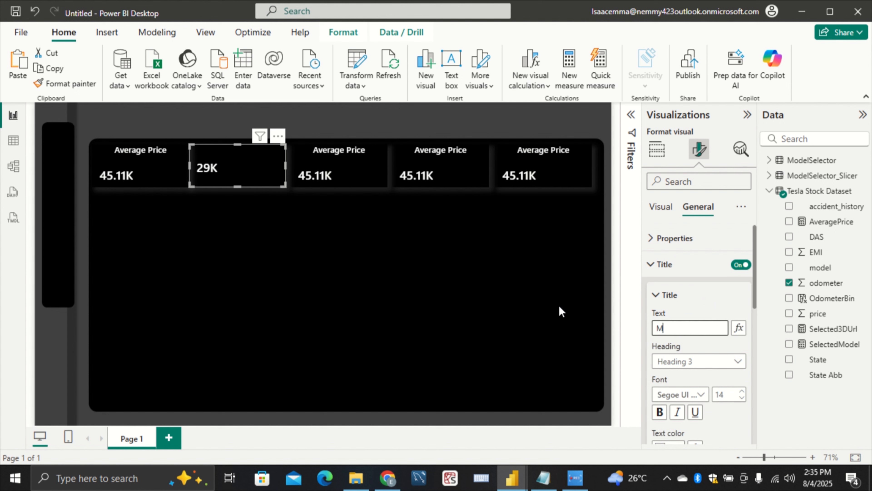
type("ediam")
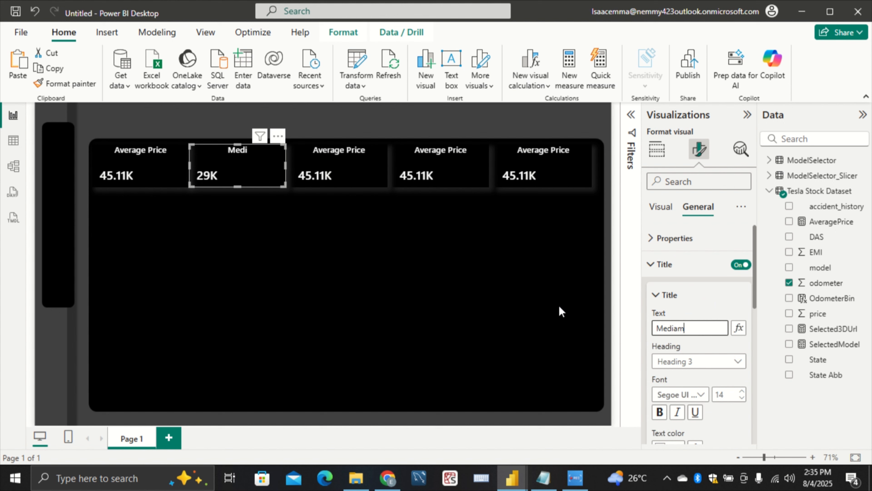
key("BackSpace")
type("n Odometer")
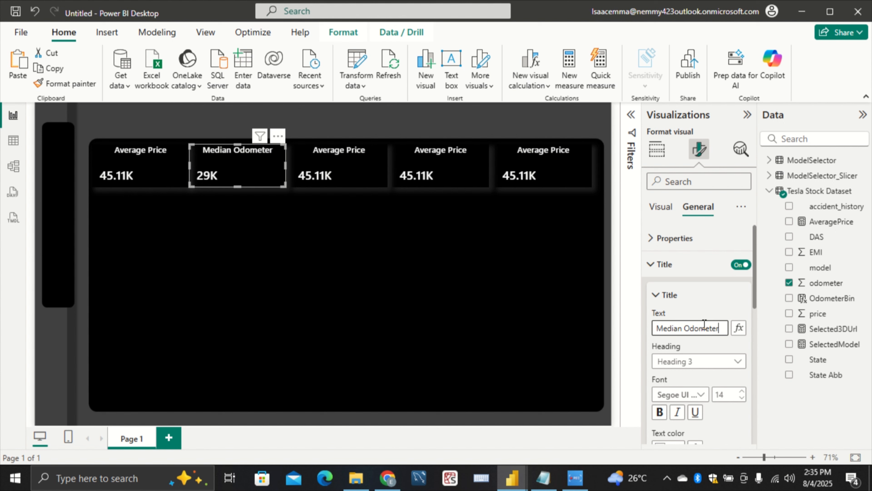
scroll(701, 369, "down", 3)
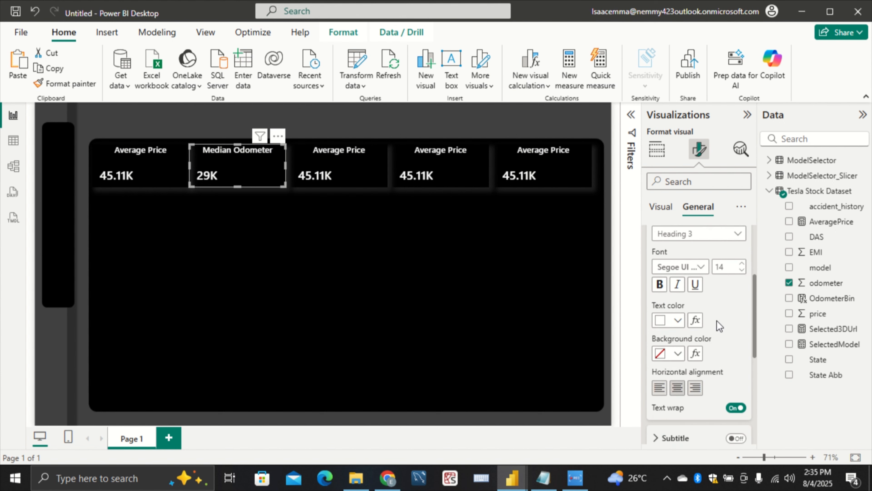
Select the third card, examine the AverageEMI and accident percentage measures in the Measures & Column Notepad file, and return to Power BI
left_click(350, 182)
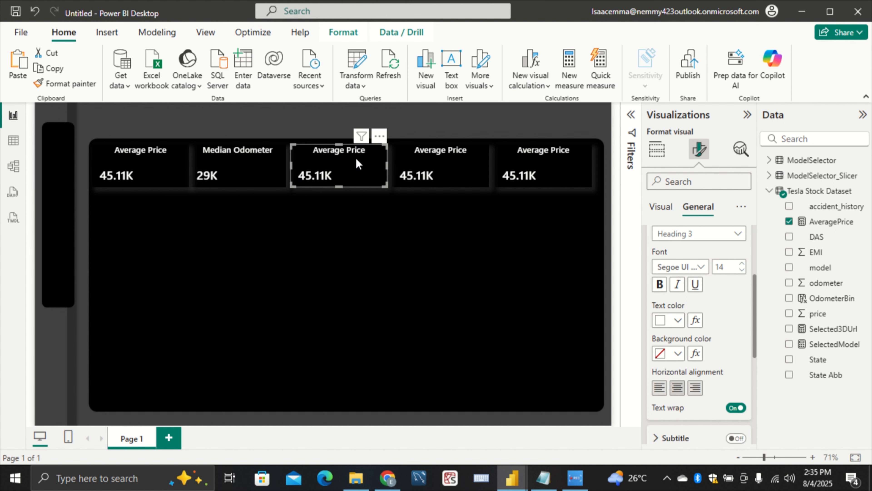
left_click(542, 479)
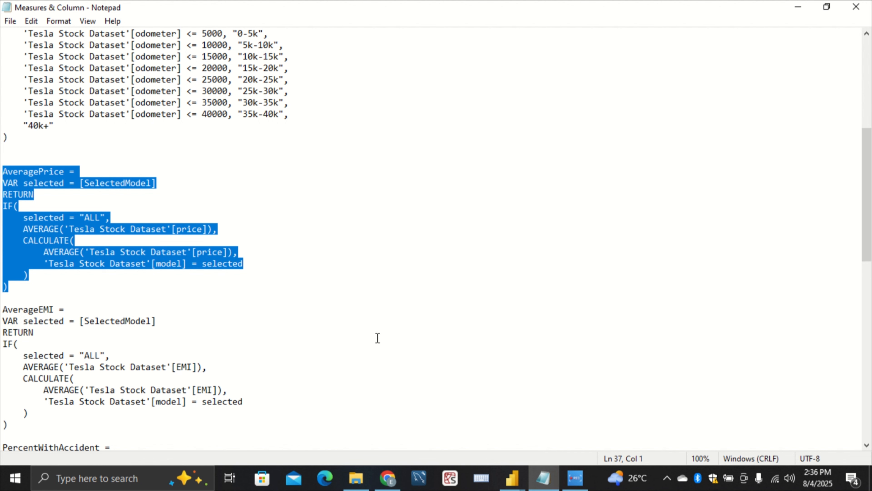
left_click(387, 335)
scroll(387, 334, "down", 13)
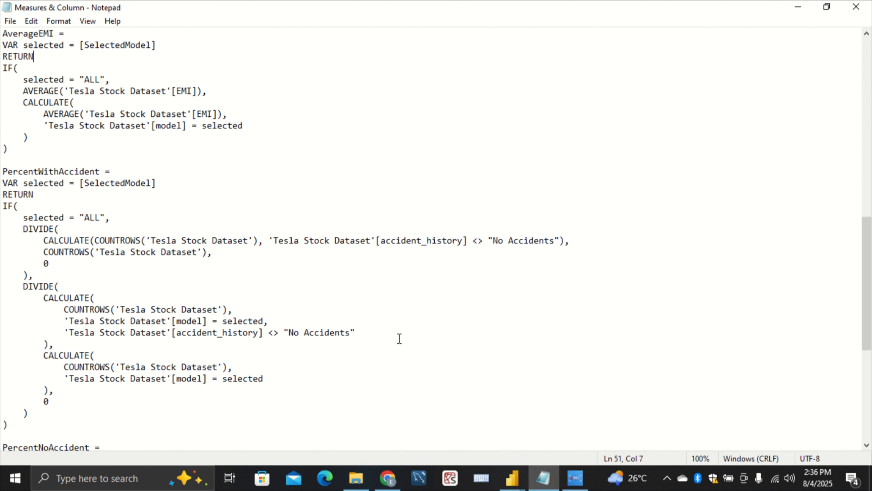
scroll(399, 339, "down", 3)
scroll(401, 338, "up", 13)
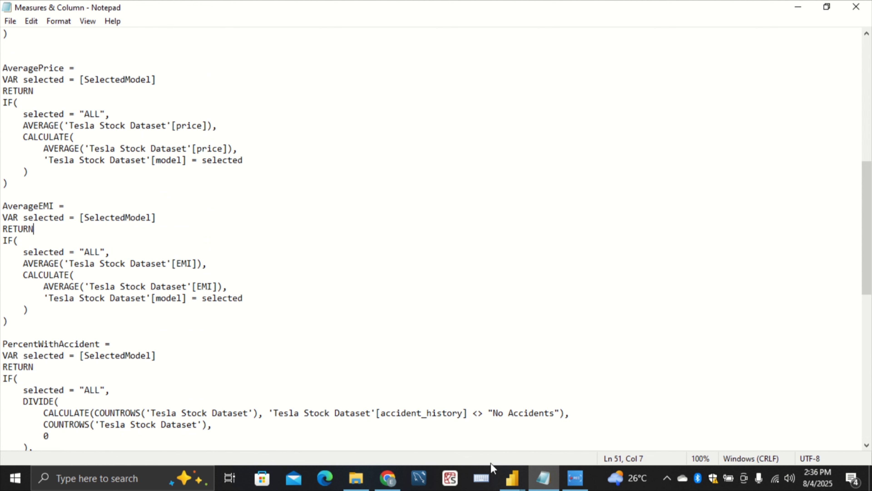
mouse_move(504, 476)
left_click(537, 441)
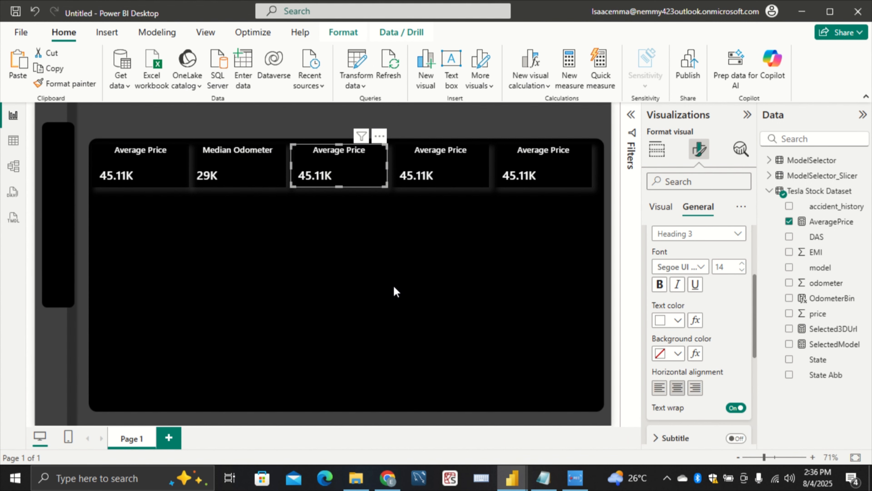
Select the Median Odometer card and show its assigned data fields
left_click(253, 179)
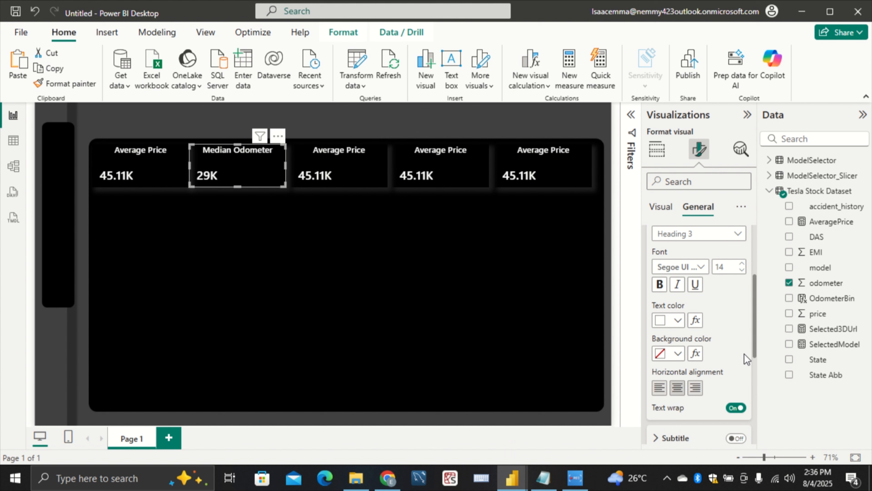
scroll(711, 314, "up", 3)
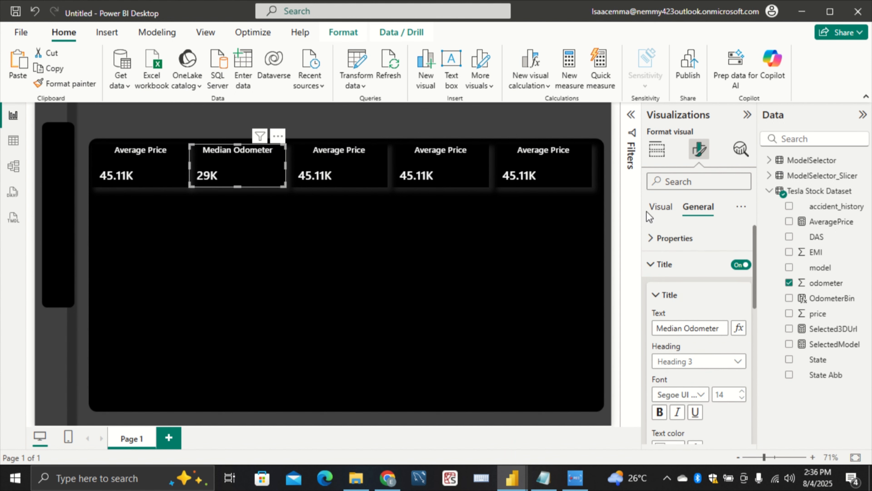
left_click(660, 210)
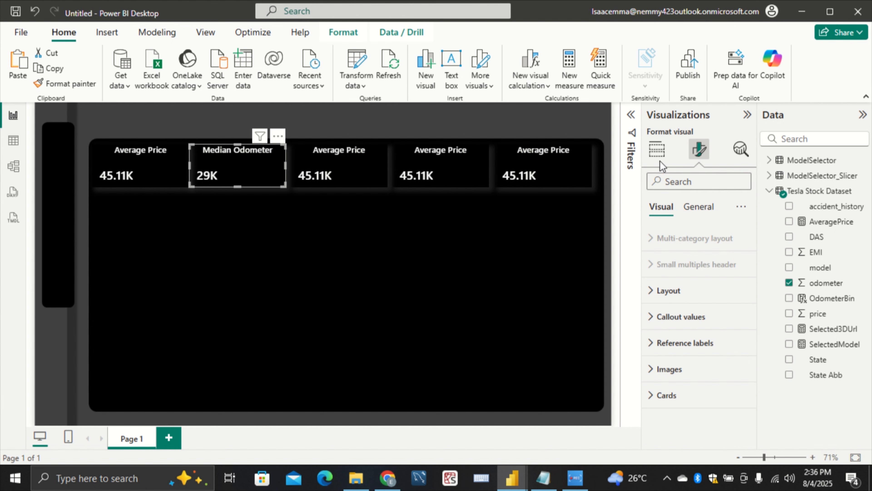
left_click(656, 149)
Switch to the finished Tesla pb report and examine the data field used by its Median Odometer card
mouse_move(512, 478)
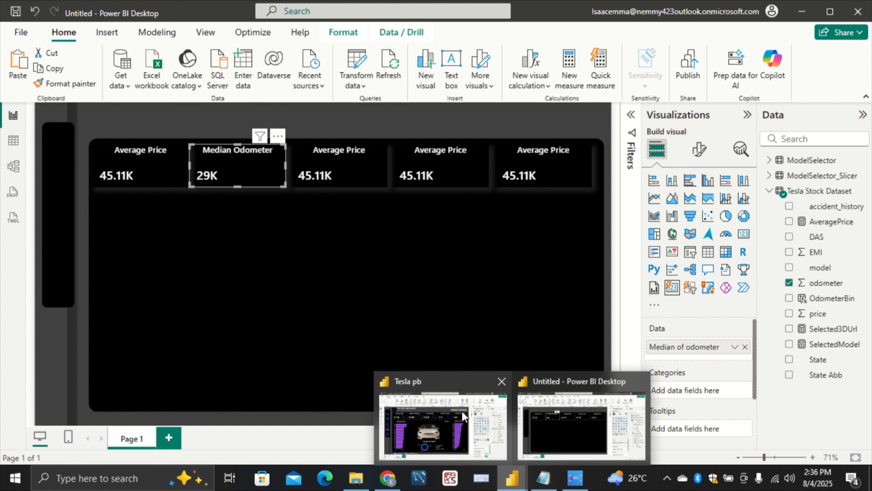
left_click(462, 412)
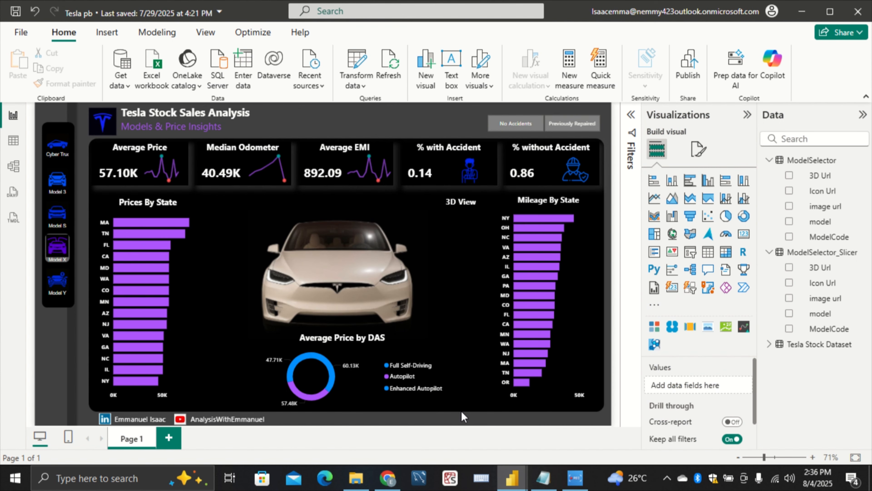
left_click(244, 183)
left_click(232, 185)
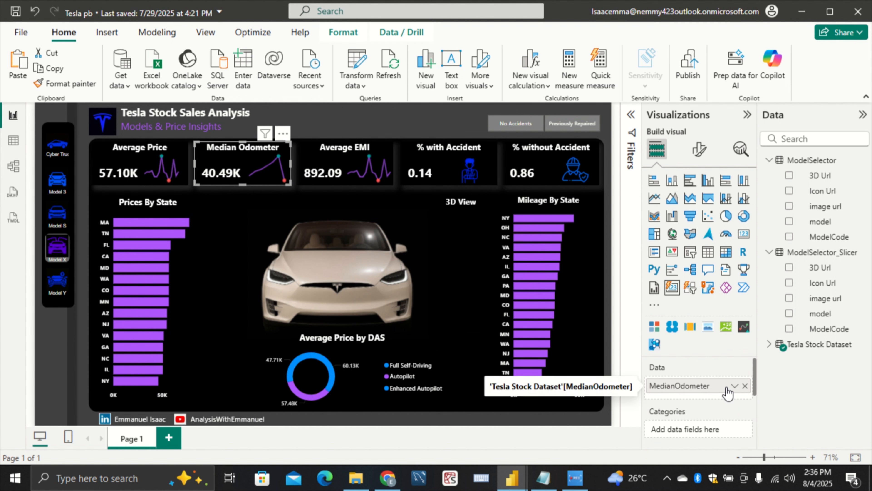
scroll(728, 392, "down", 2)
scroll(728, 392, "down", 2)
scroll(724, 392, "up", 5)
Expand the Tesla Stock Dataset table and open the DAX formula of the MedianOdometer measure
left_click(770, 344)
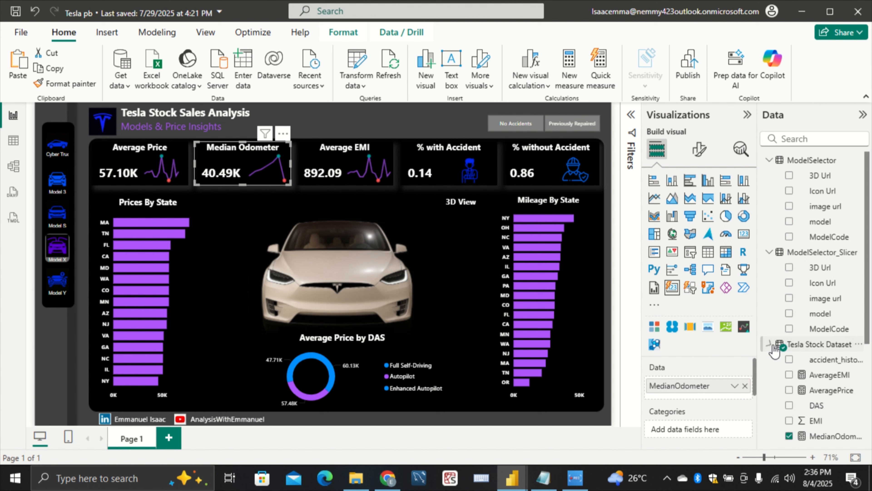
scroll(789, 381, "down", 2)
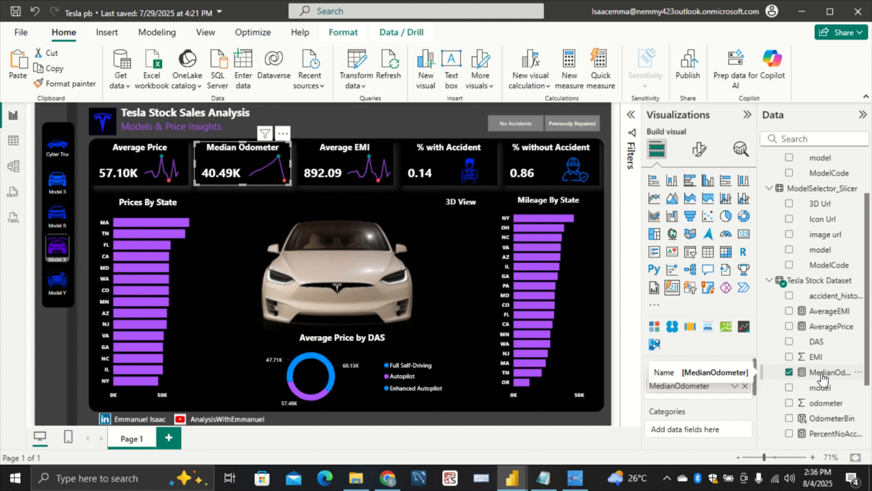
left_click(823, 378)
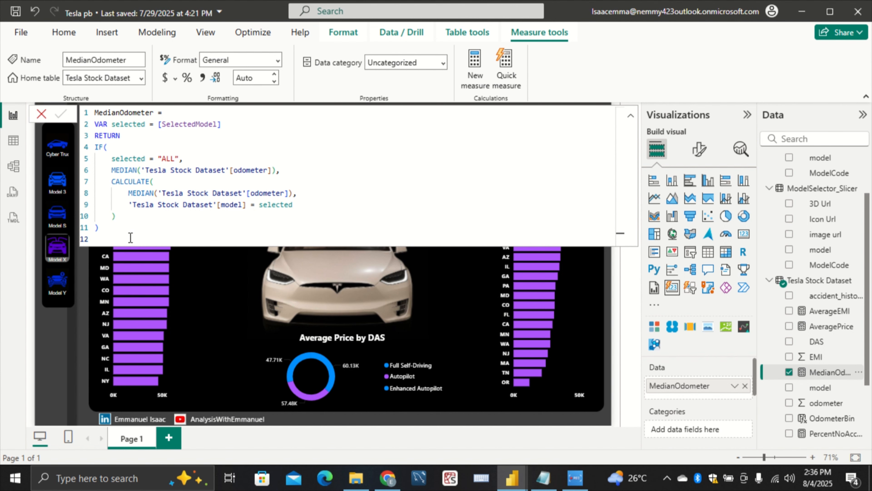
left_click(51, 359)
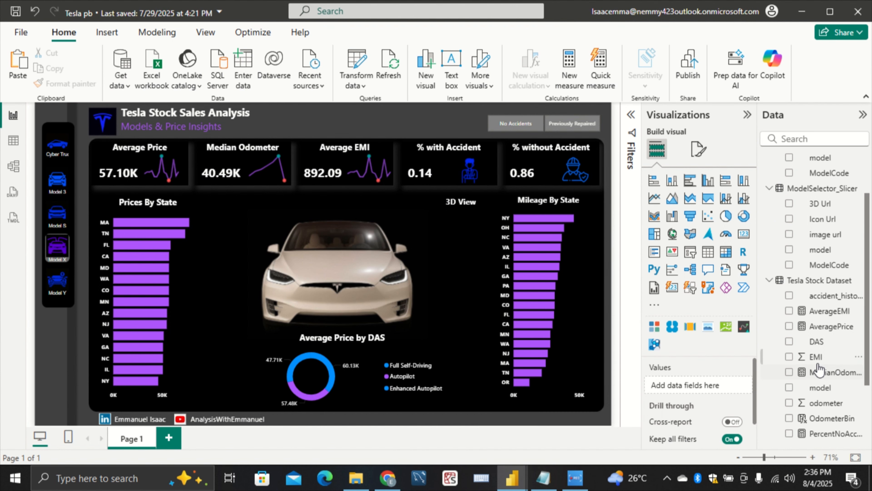
left_click(815, 374)
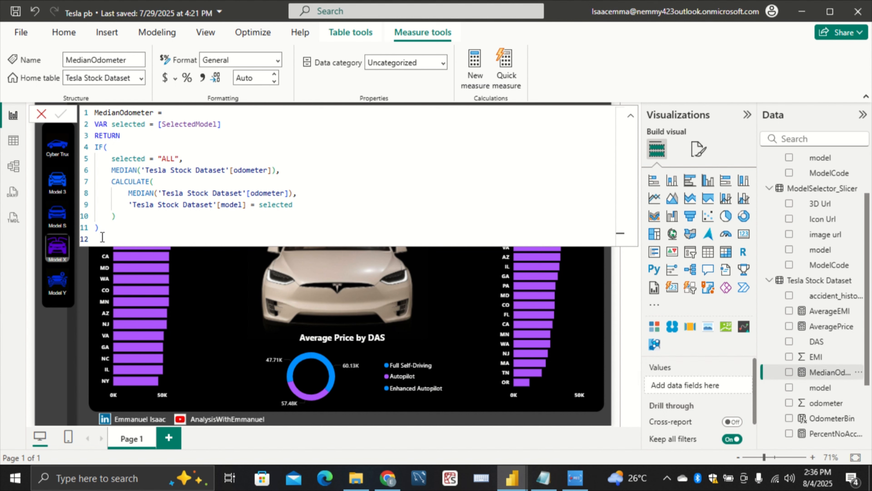
Copy the full MedianOdometer formula into the Measures & Column Notepad file, between the AverageEMI and PercentWithAccident measures
left_click_drag(105, 239, 67, 112)
key("ctrl+c")
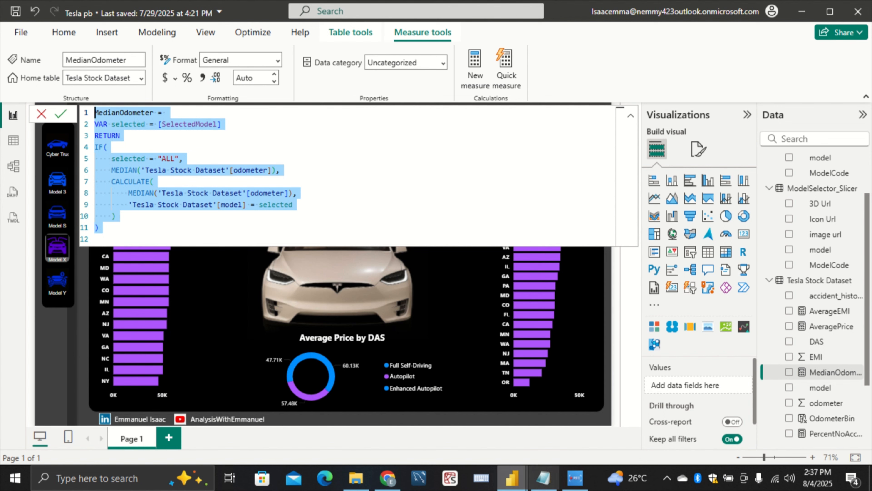
left_click(550, 484)
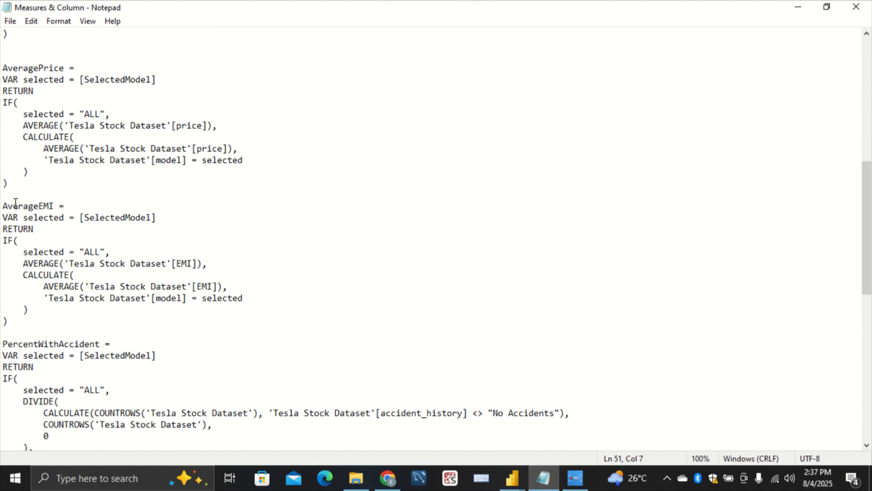
scroll(97, 277, "down", 1)
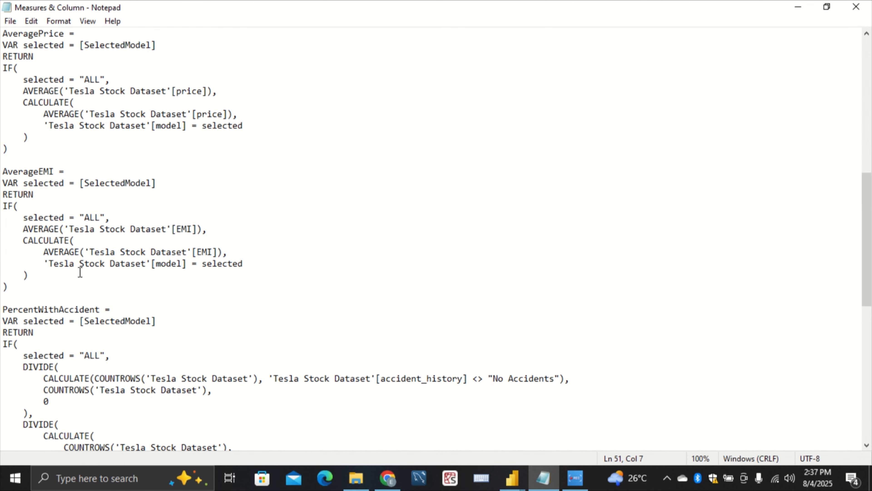
left_click(27, 296)
key("Return")
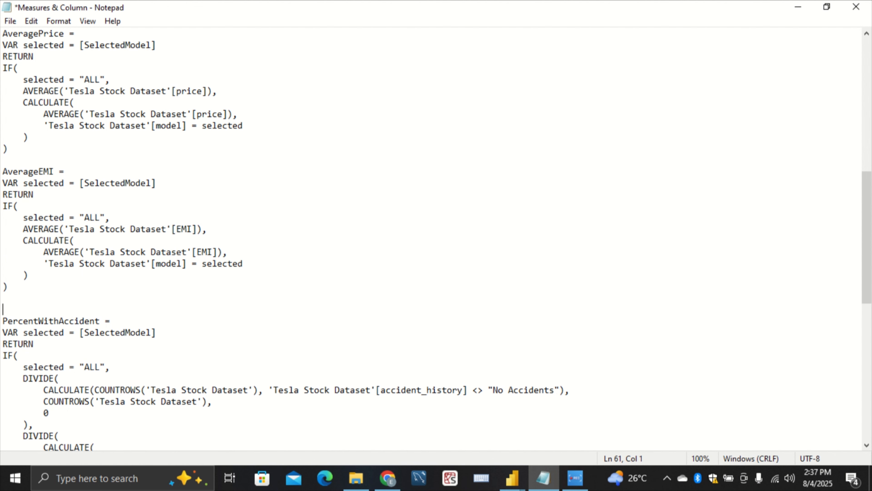
key("ctrl+v")
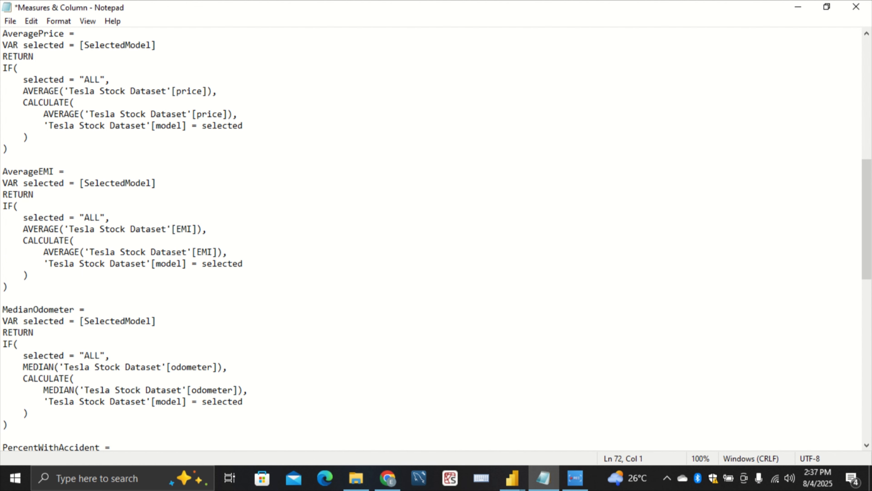
key("Return")
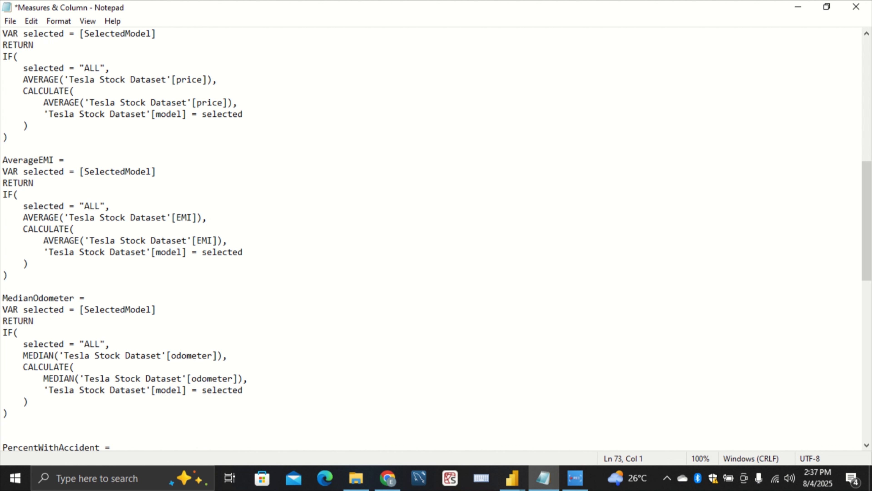
Highlight the MedianOdometer formula in the Notepad file and switch to the untitled Power BI report
left_click_drag(4, 419, 2, 298)
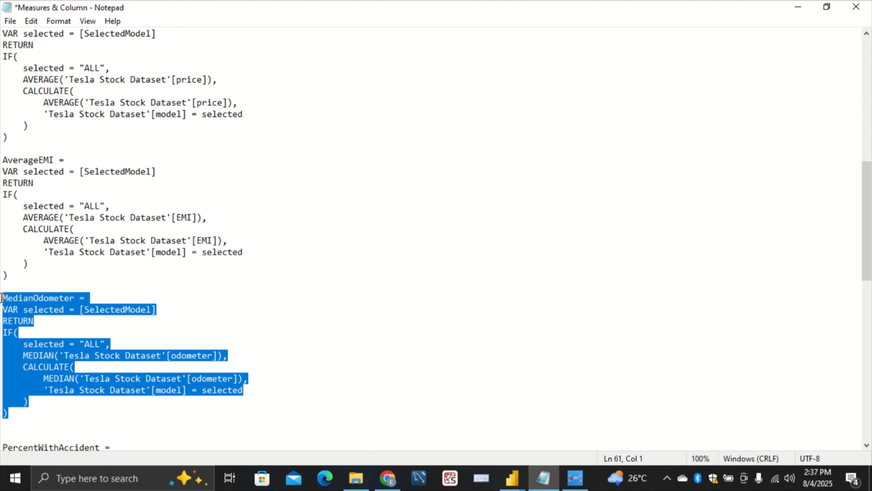
left_click(150, 337)
mouse_move(513, 476)
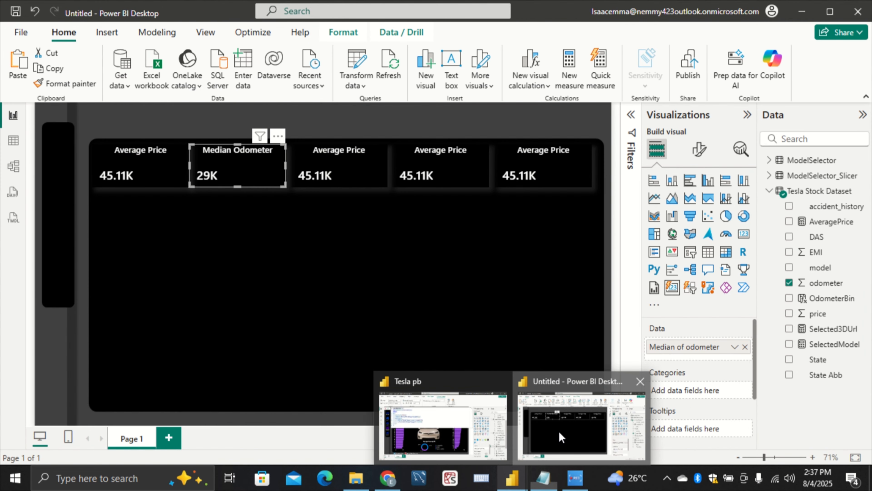
left_click(558, 432)
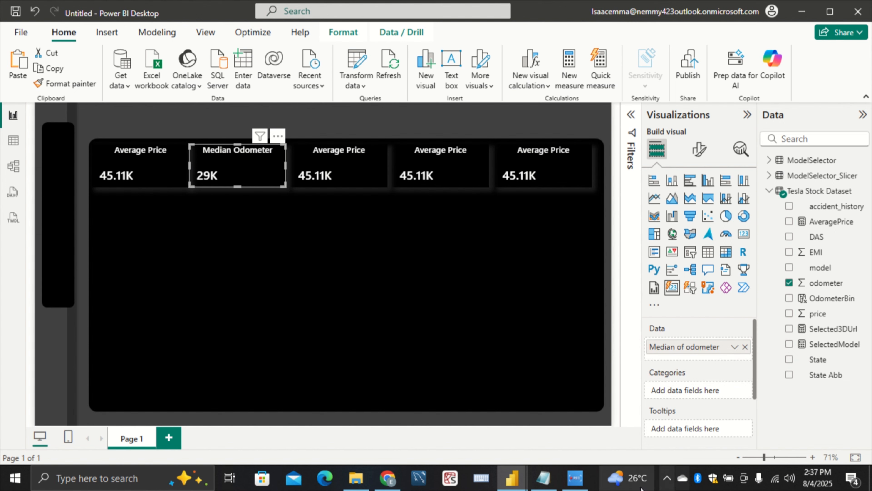
Switch to the Tesla pb report and examine the SelectedModel variable line in the MedianOdometer formula
mouse_move(511, 486)
left_click(463, 436)
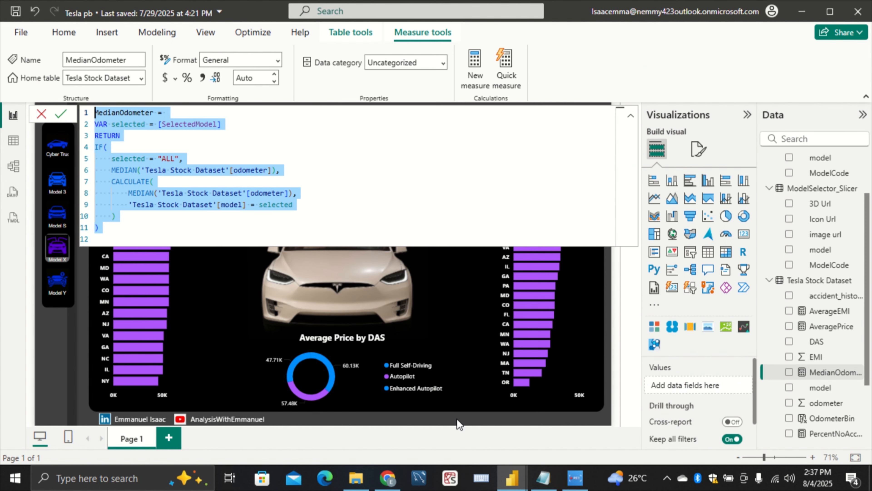
left_click(230, 127)
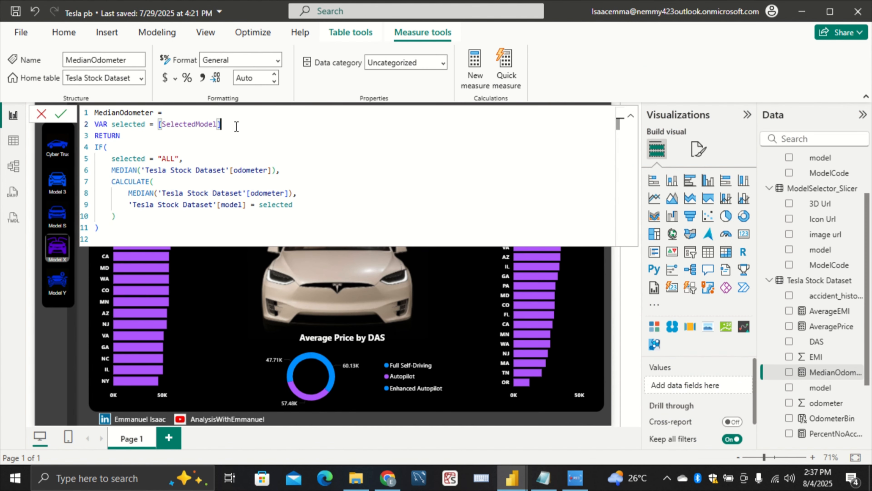
left_click_drag(228, 125, 86, 122)
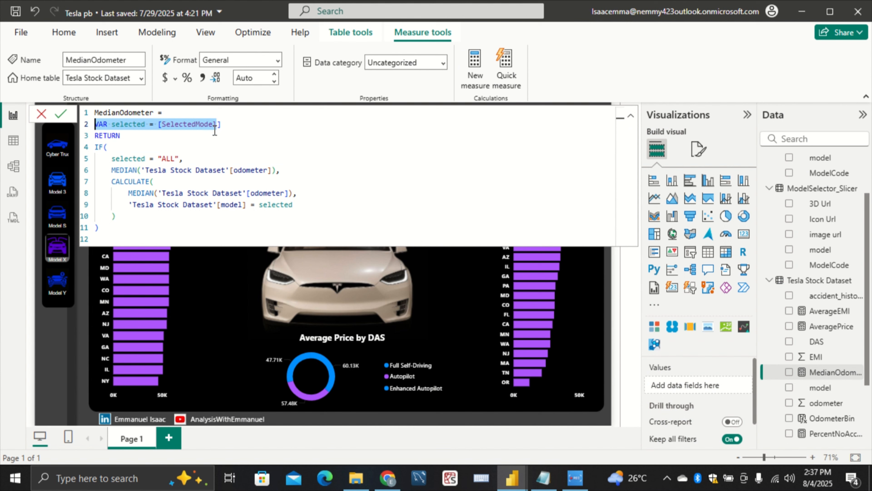
left_click(250, 128)
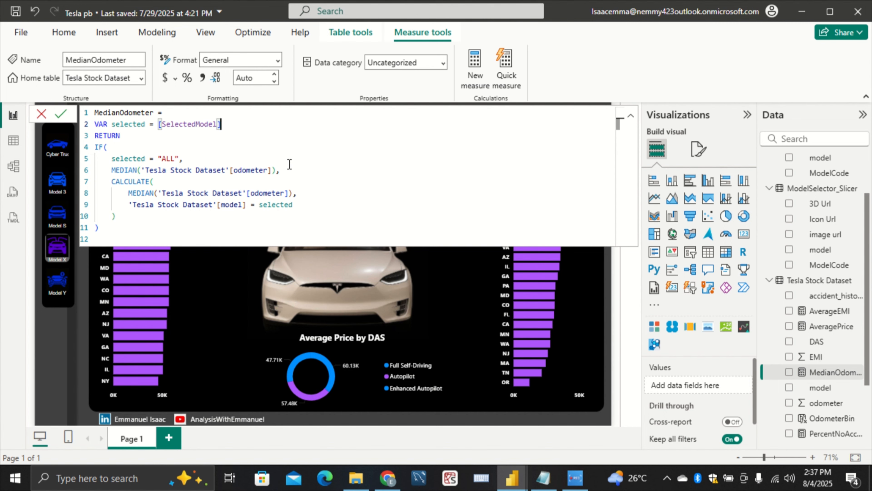
Switch to the Measures & Column Notepad file and copy the complete MedianOdometer formula
left_click(554, 475)
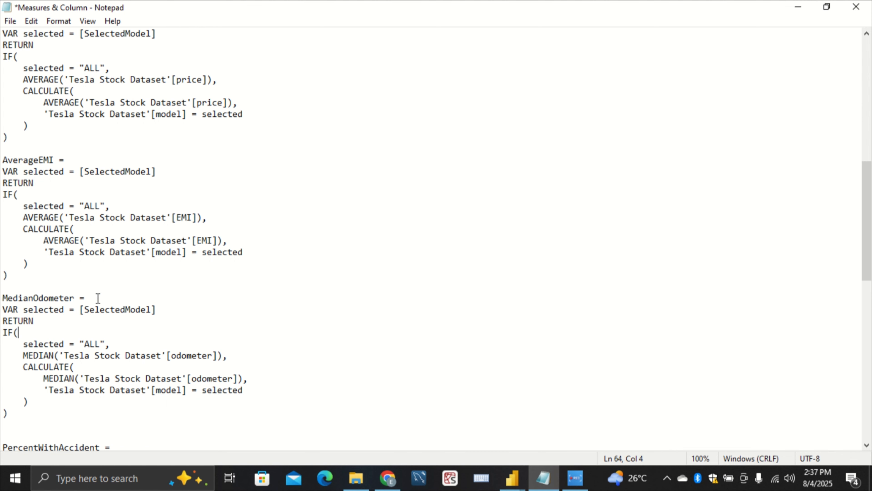
scroll(97, 298, "down", 3)
left_click_drag(8, 309, 2, 190)
key("ctrl+c")
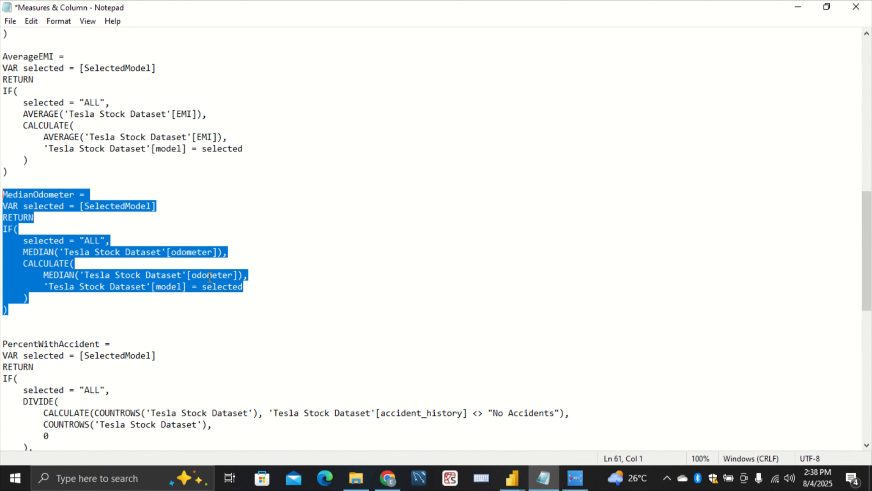
left_click(433, 309)
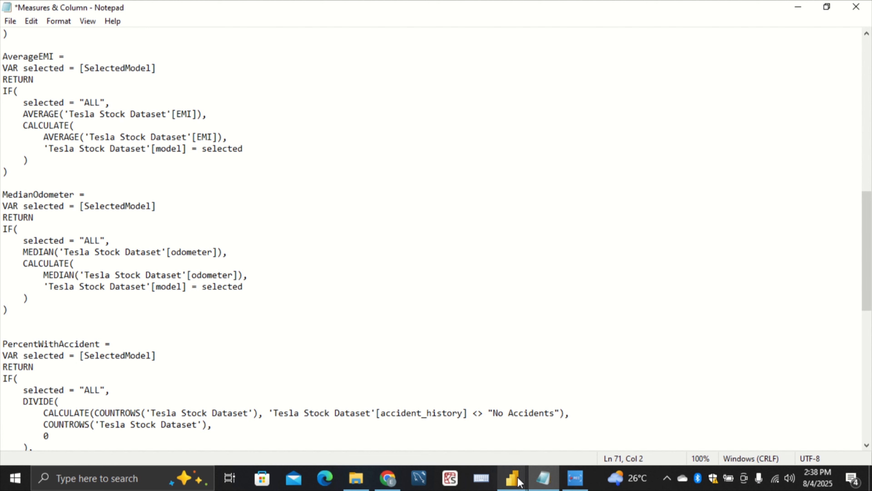
Return to the untitled Power BI report and remove the median odometer field from the second card
left_click(513, 479)
left_click(537, 430)
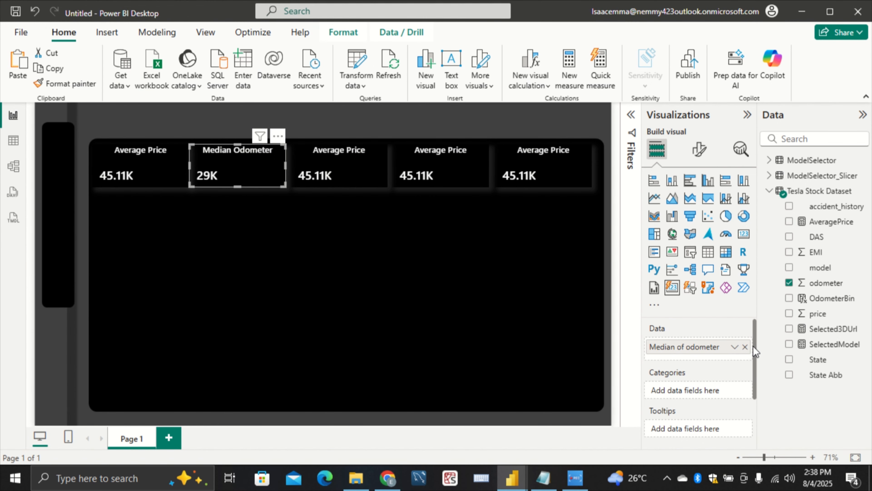
left_click(744, 346)
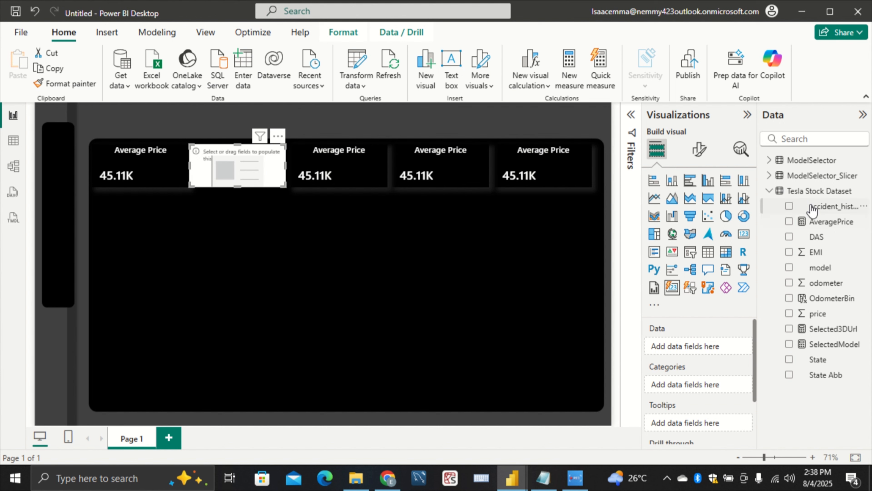
Create a MedianOdometer measure in the Tesla Stock Dataset table from the copied formula and collapse the formula editor
left_click(810, 193)
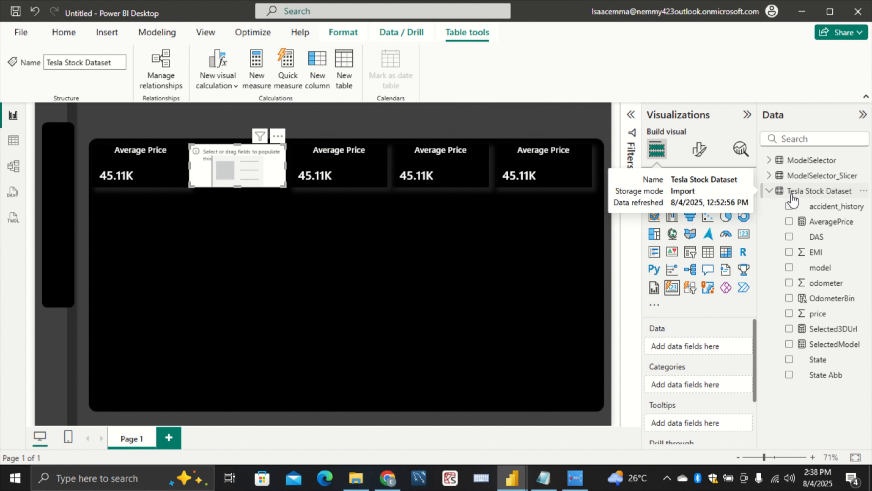
right_click(800, 193)
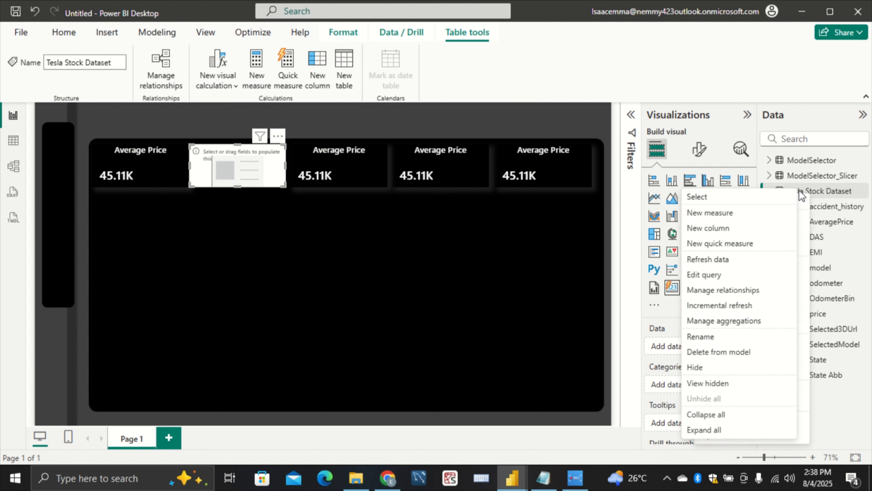
left_click(744, 215)
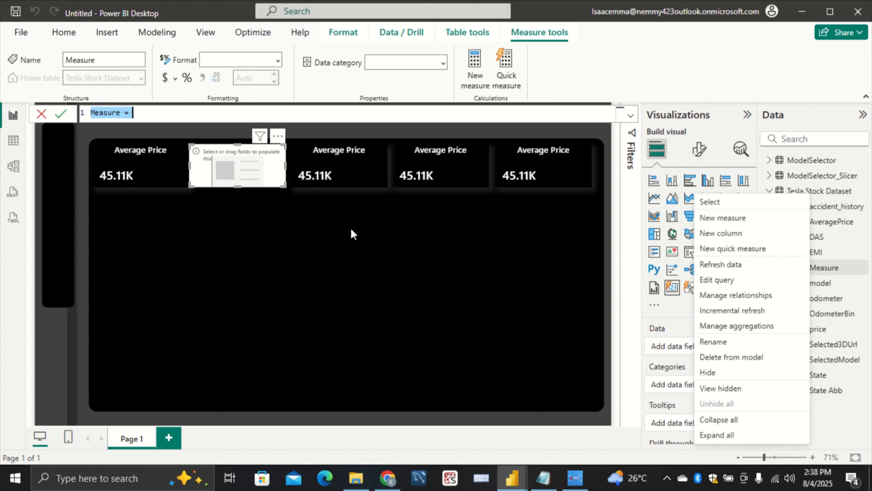
key("BackSpace")
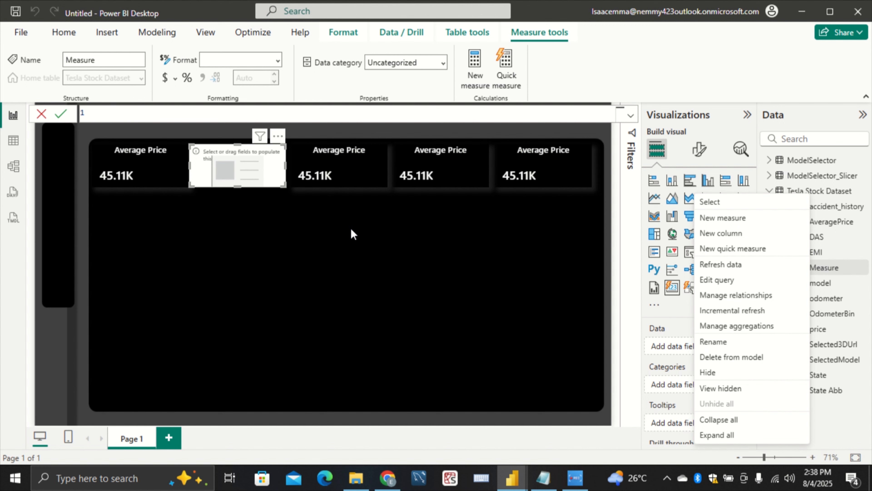
key("ctrl+v")
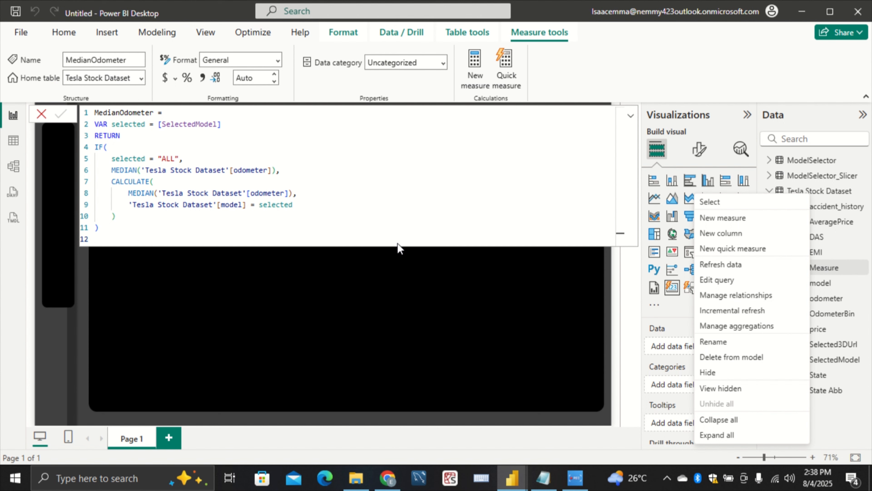
left_click(495, 270)
left_click(631, 115)
left_click(631, 119)
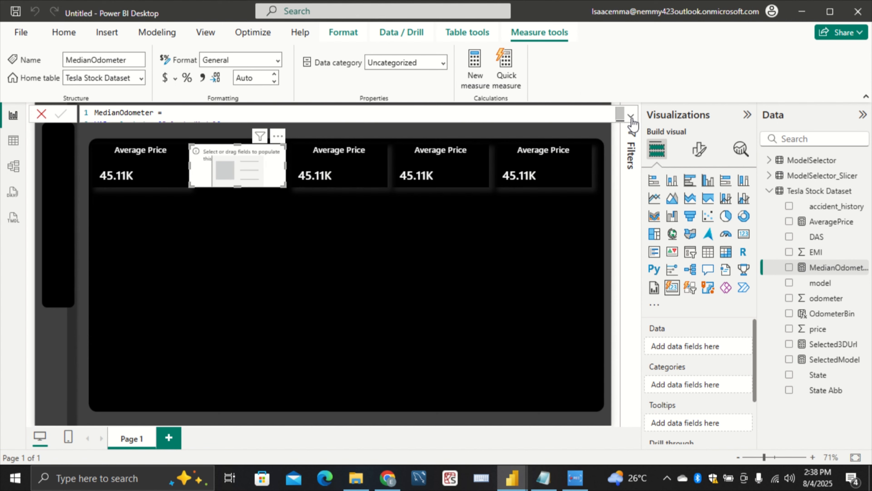
Add the MedianOdometer measure as the data value of the empty second card
left_click(507, 250)
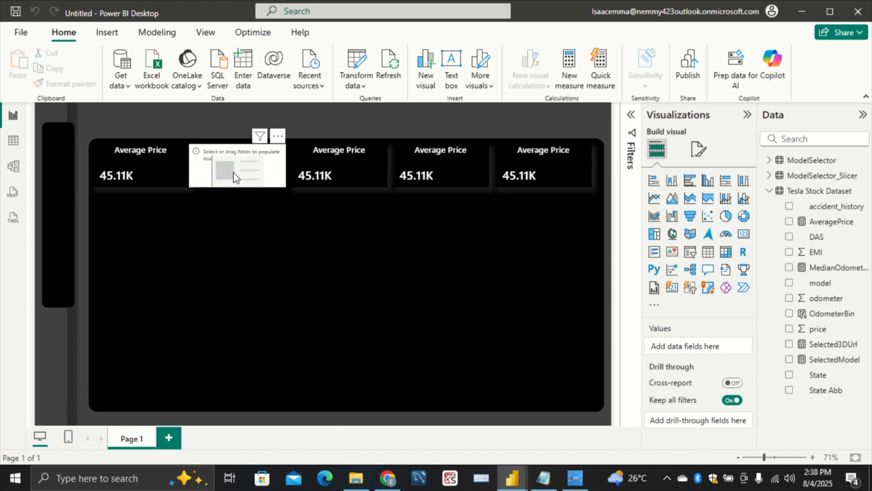
left_click(242, 184)
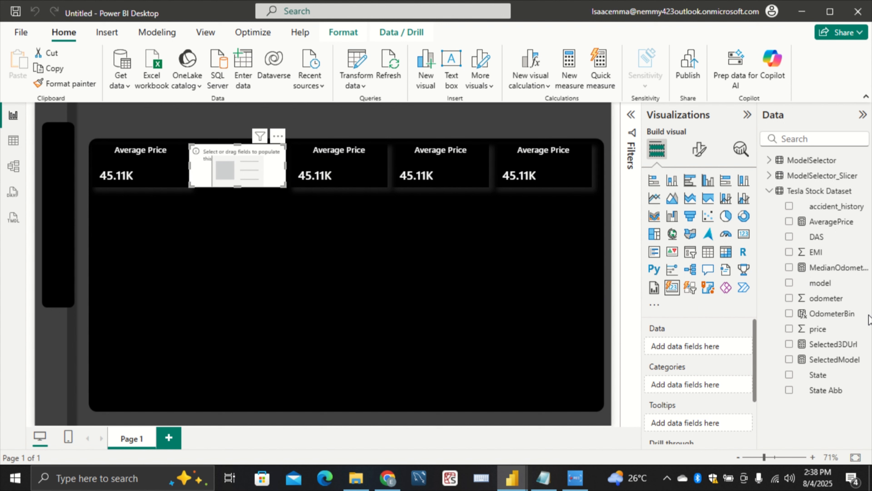
left_click_drag(839, 268, 719, 346)
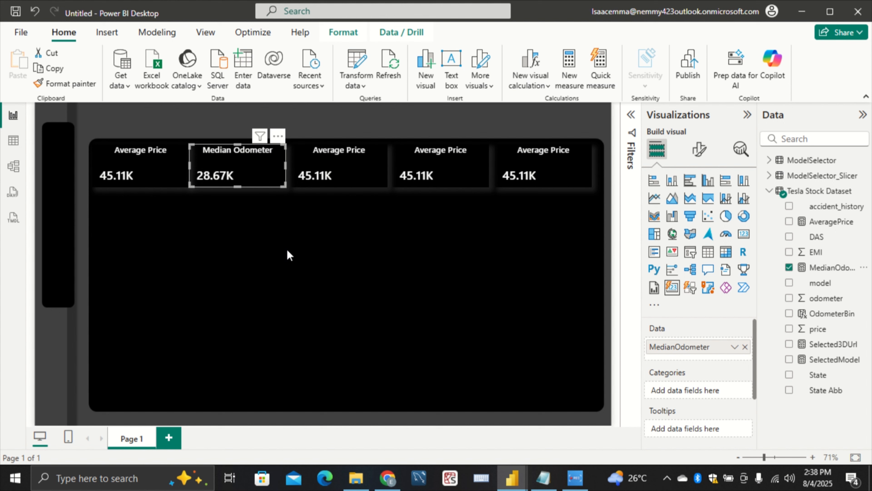
Switch to the Tesla pb report and copy the complete AverageEMI formula behind its Average EMI card
left_click(380, 186)
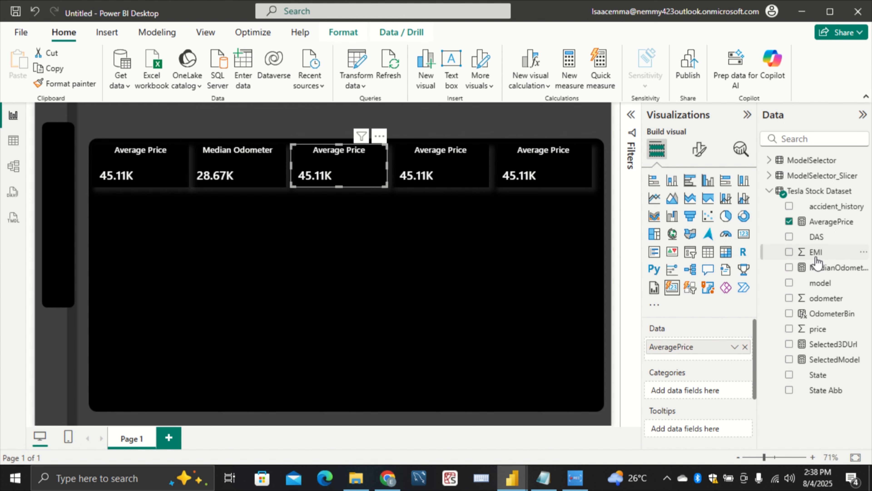
mouse_move(517, 482)
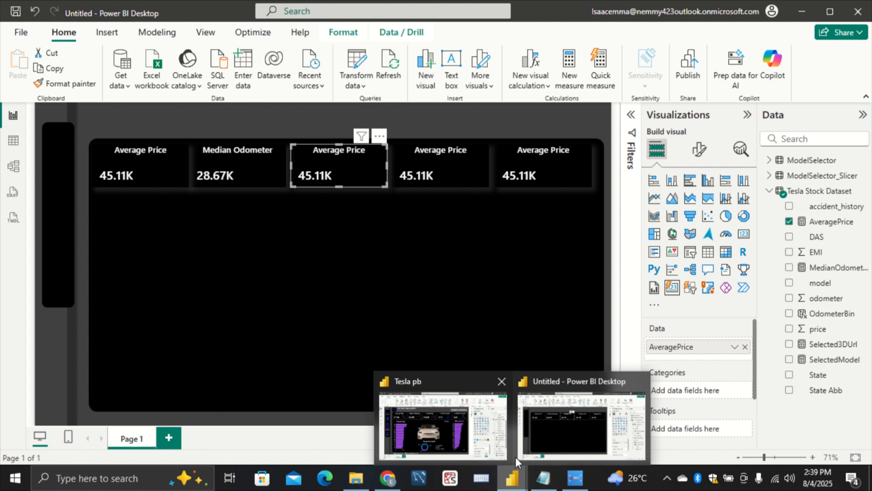
left_click(447, 432)
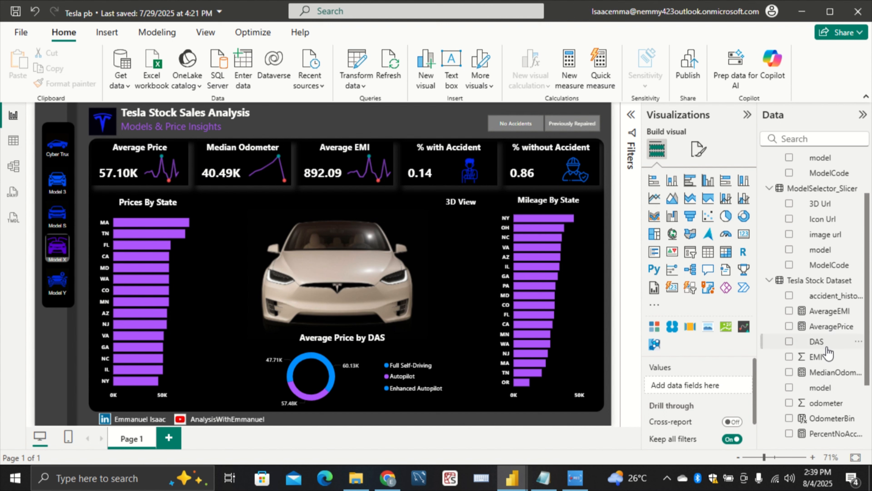
left_click(340, 163)
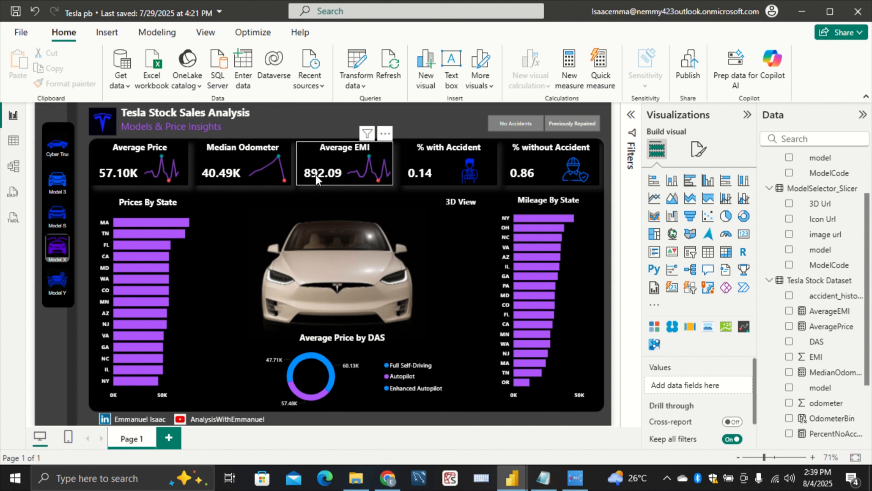
left_click(852, 310)
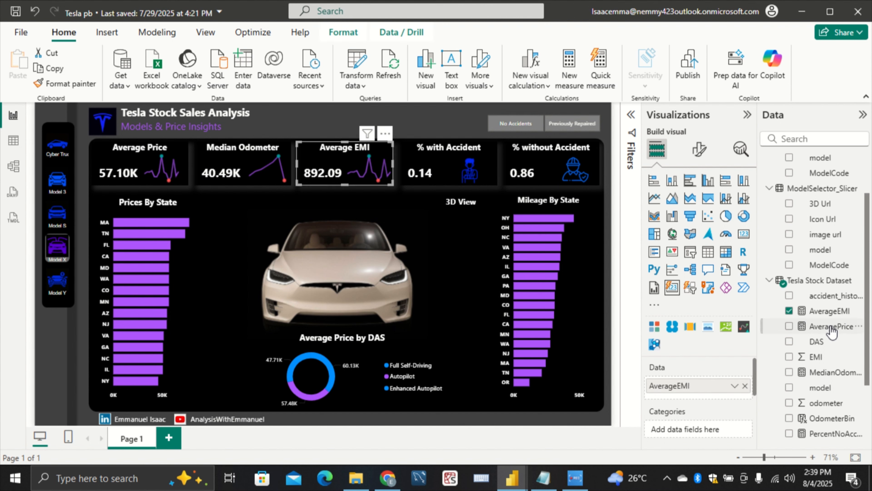
left_click(831, 311)
left_click_drag(103, 237, 55, 115)
key("ctrl+c")
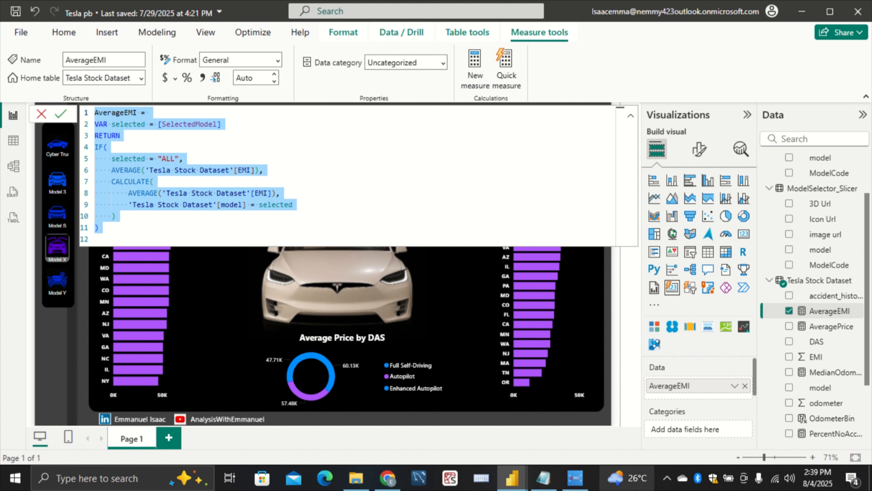
Switch to the Measures & Column Notepad file, paste the AverageEMI formula below MedianOdometer, and review the listed measures
left_click(544, 477)
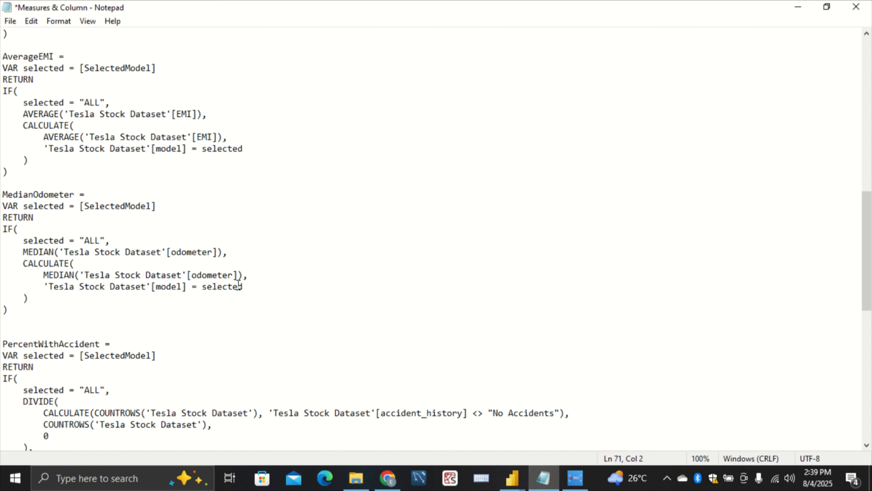
left_click(109, 323)
key("Return")
key("ctrl+v")
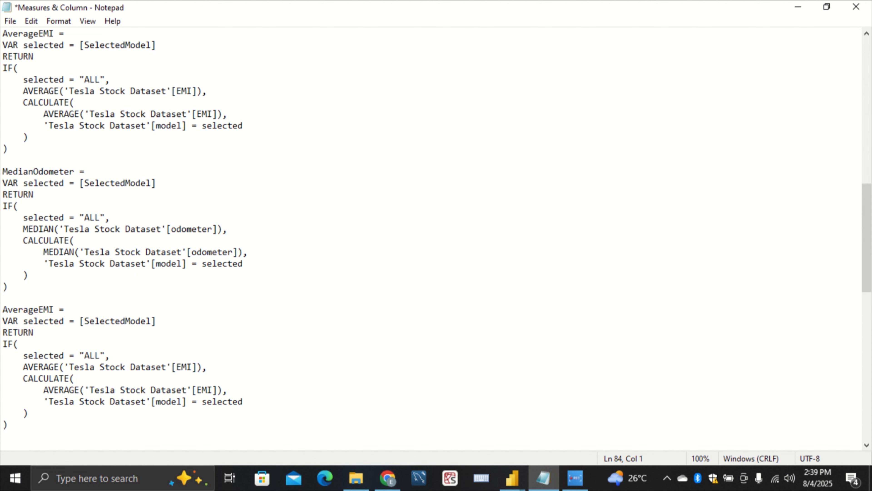
left_click_drag(8, 436, 1, 300)
key("ctrl+c")
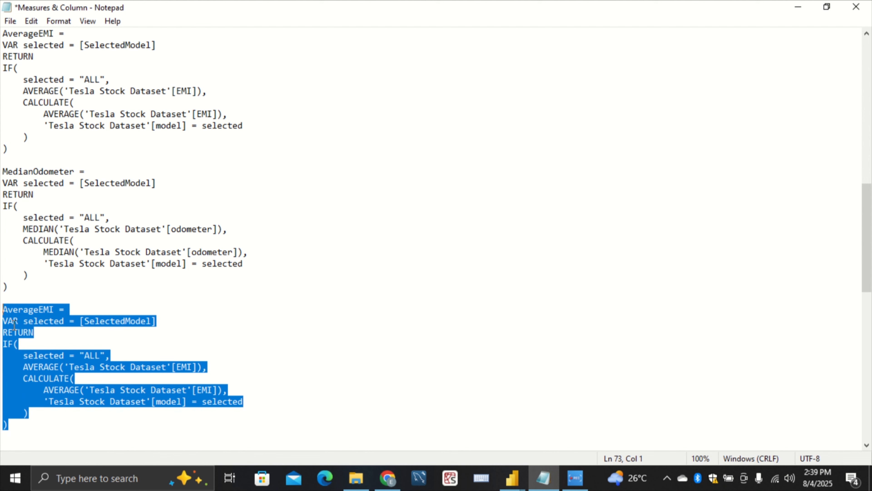
left_click(163, 268)
scroll(215, 264, "down", 9)
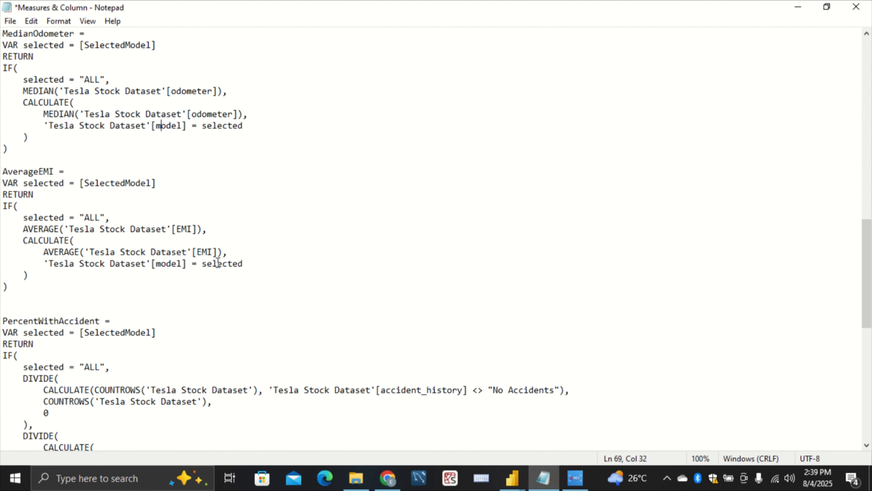
scroll(218, 262, "down", 7)
scroll(220, 267, "up", 12)
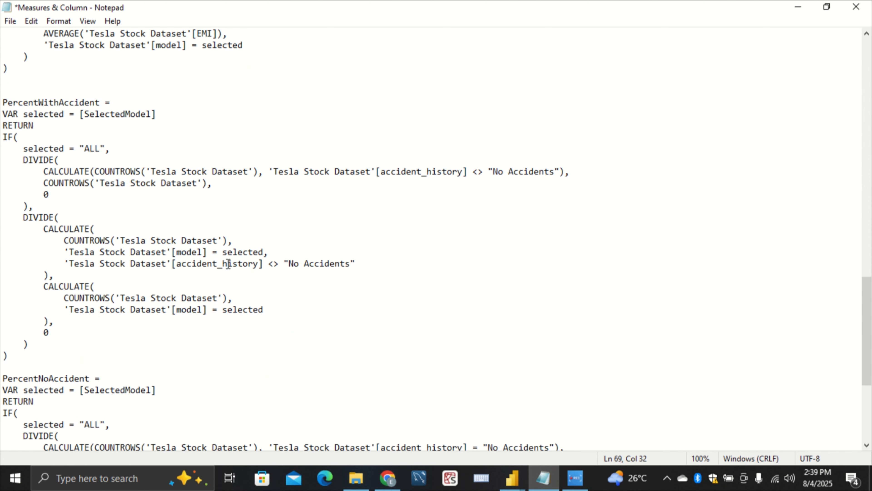
scroll(244, 271, "up", 11)
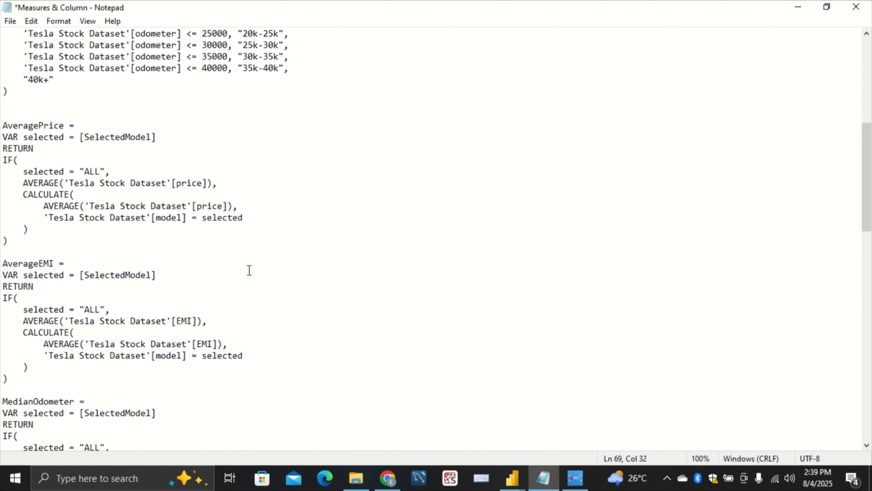
scroll(261, 275, "down", 7)
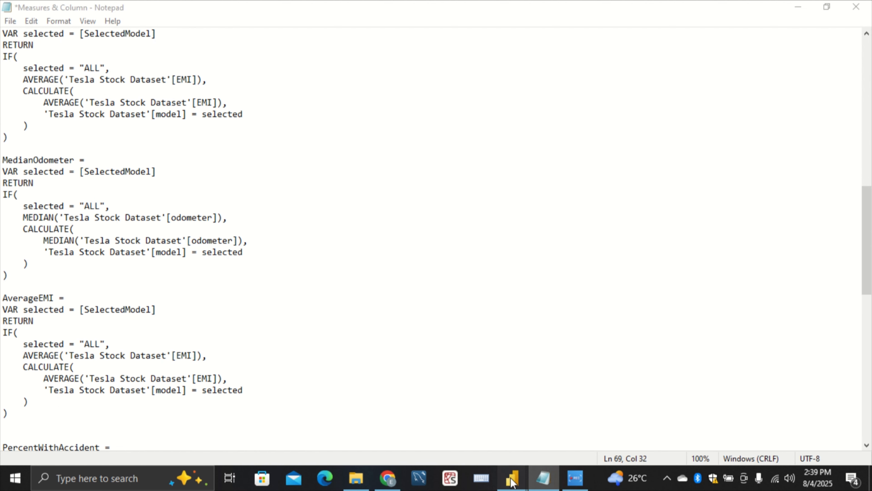
Return to the untitled report and create an AverageEMI measure in the Tesla Stock Dataset table from the copied formula
mouse_move(512, 476)
left_click(559, 431)
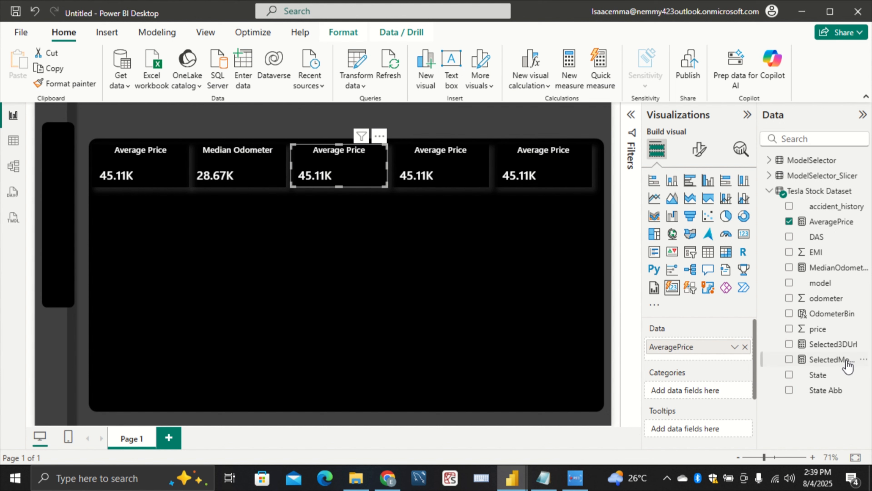
left_click(802, 193)
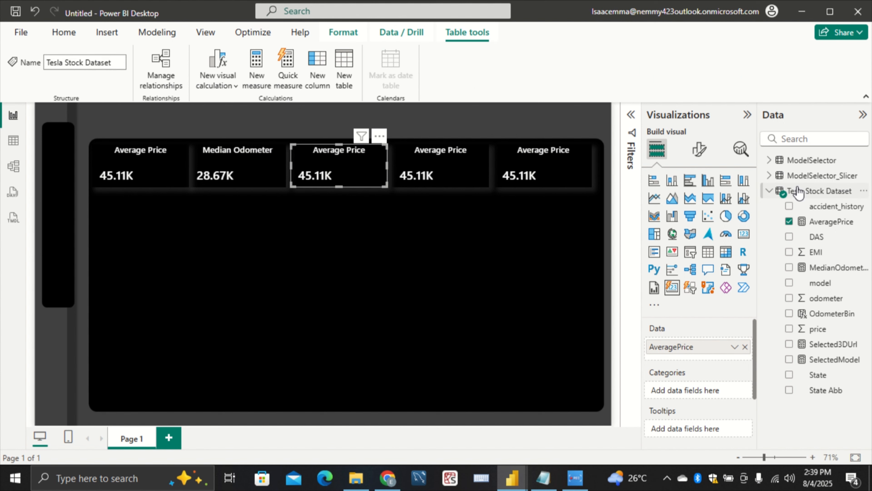
right_click(800, 194)
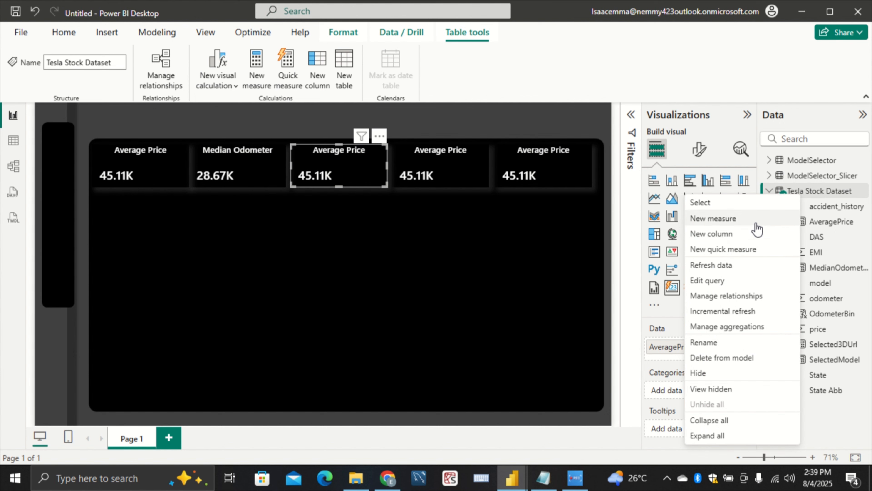
left_click(702, 218)
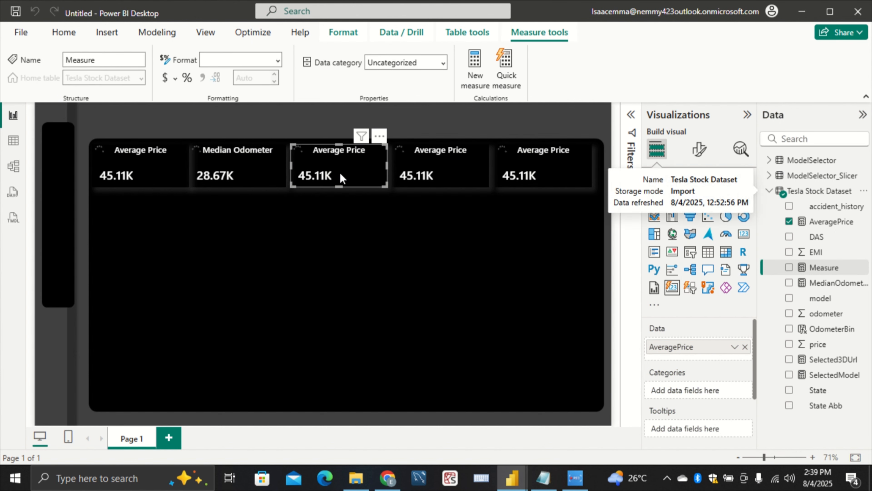
key("BackSpace")
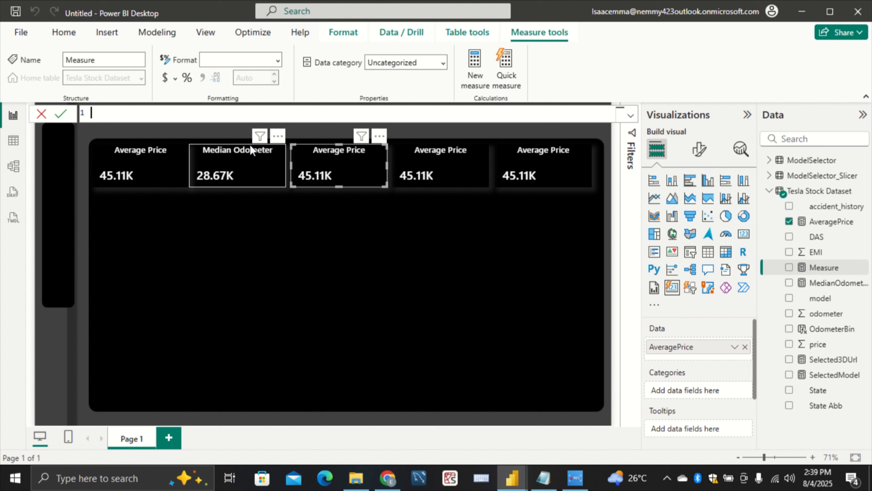
key("ctrl+v")
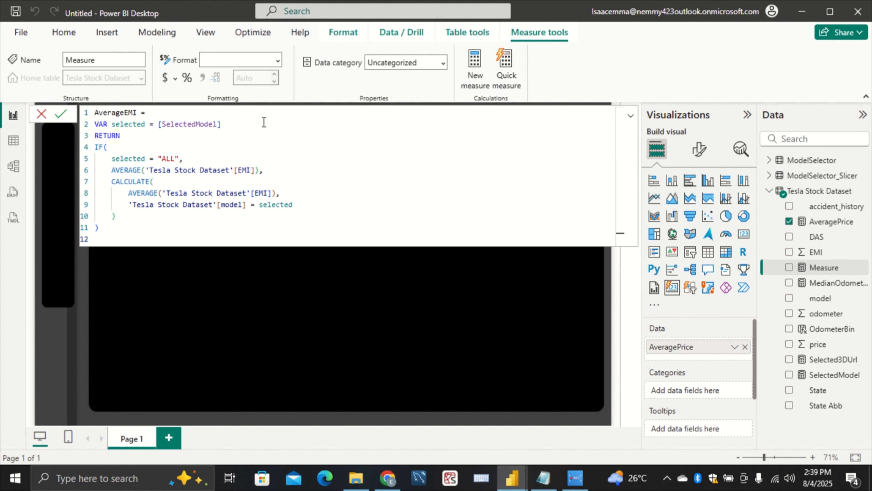
left_click_drag(223, 124, 77, 126)
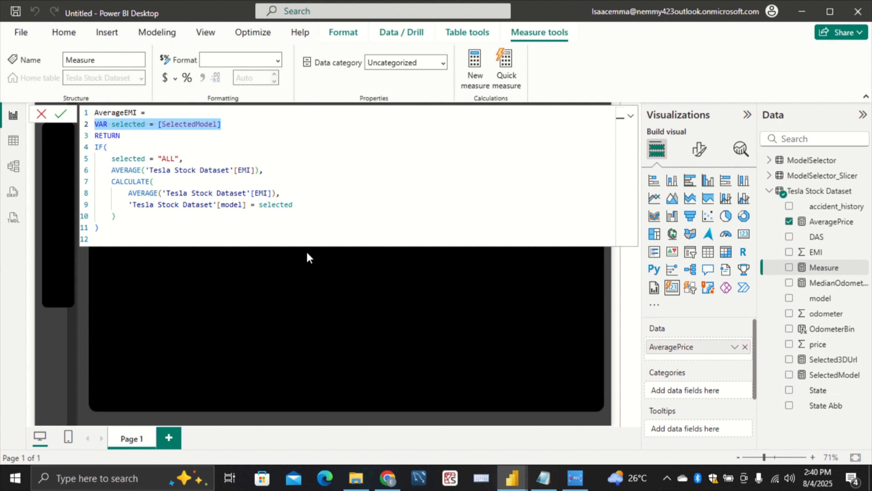
left_click(301, 260)
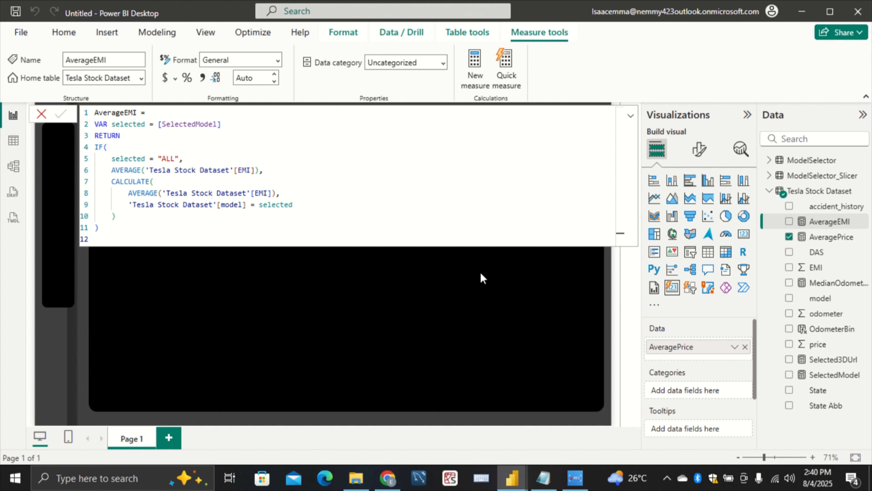
left_click(473, 290)
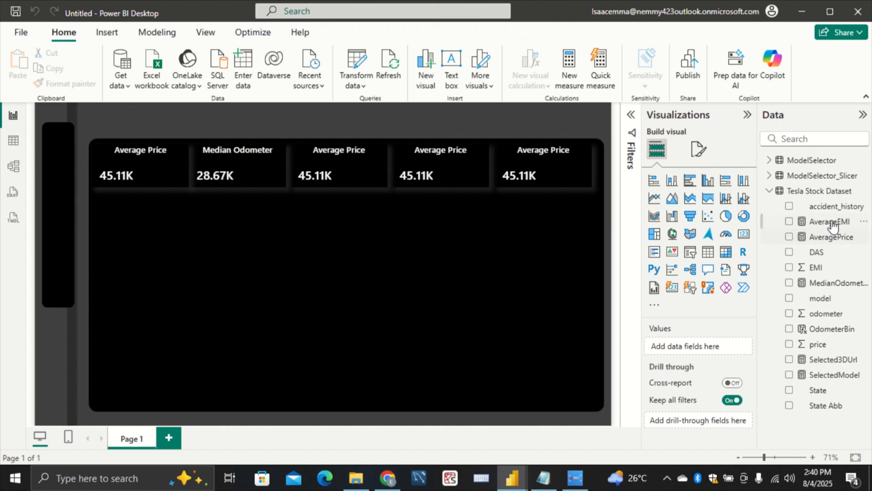
left_click_drag(831, 223, 709, 347)
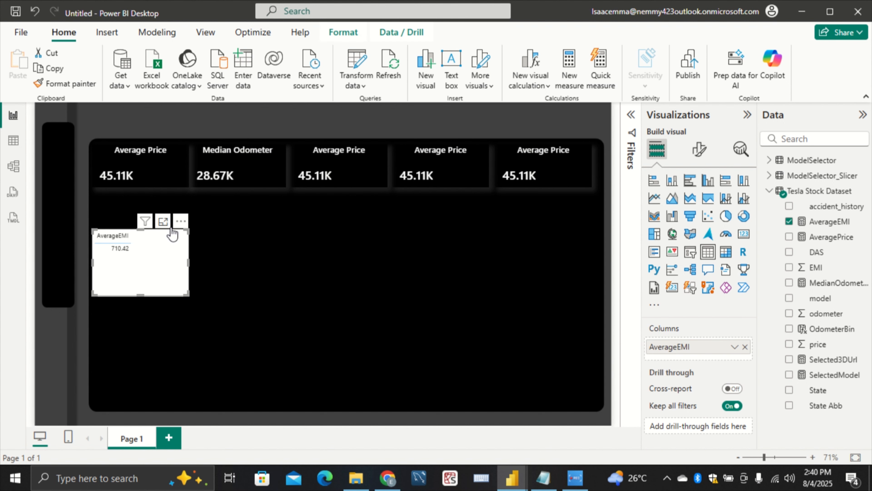
left_click(181, 221)
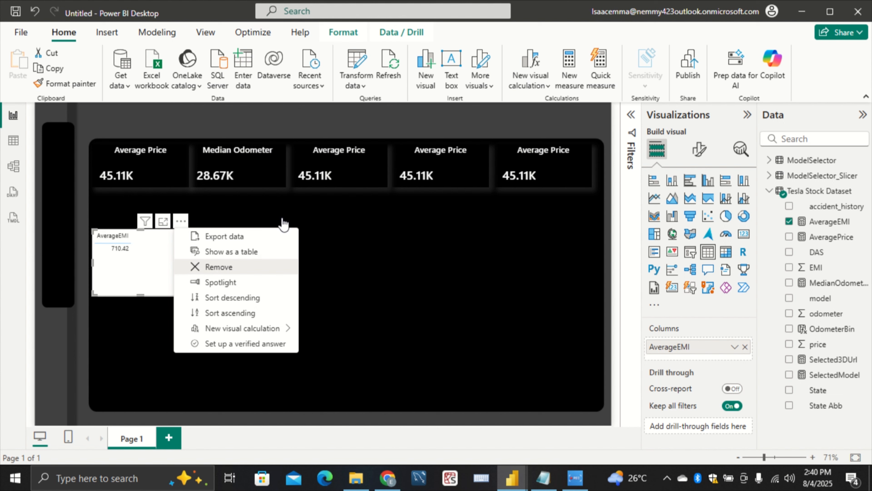
left_click(219, 267)
Replace AveragePrice with the AverageEMI measure as the data value of the third card
left_click(355, 182)
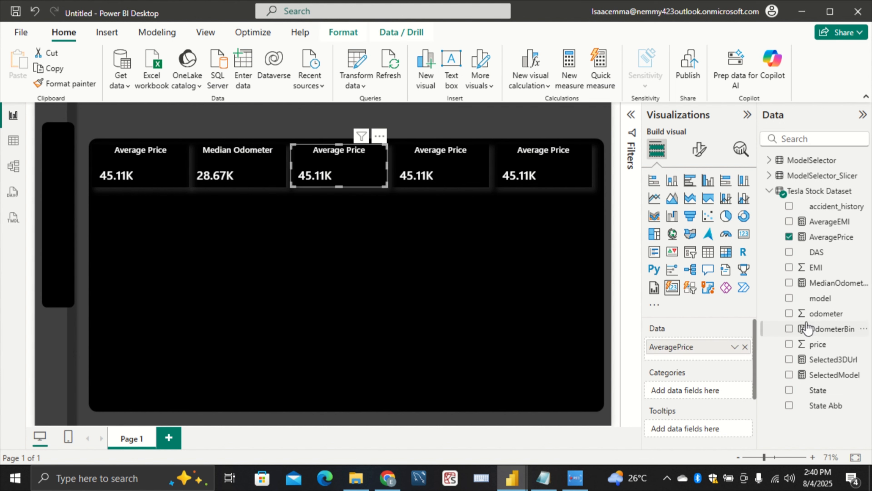
left_click(744, 346)
left_click_drag(828, 222, 688, 348)
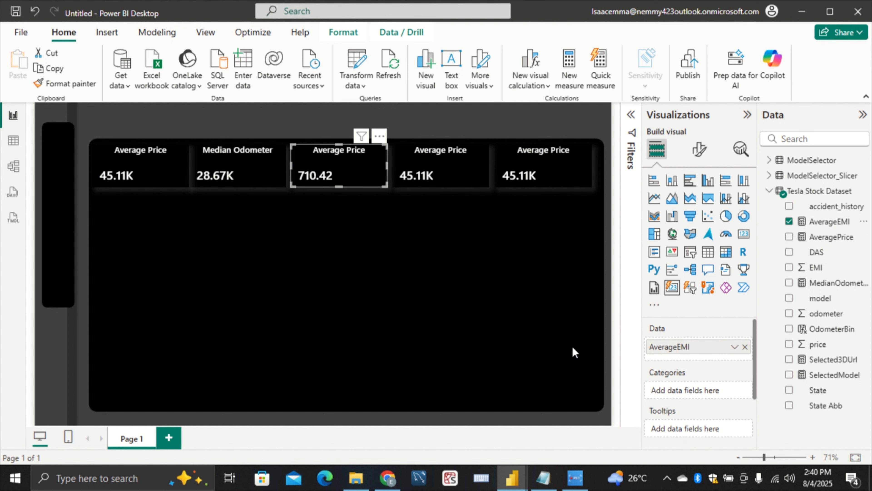
left_click(419, 232)
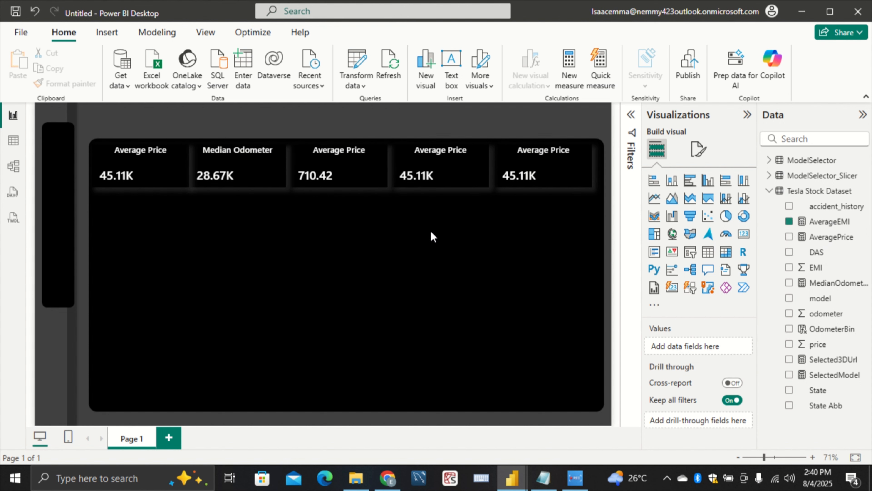
Examine the Tesla Stock Dataset rows and columns in the table view and return to the report page
left_click(470, 185)
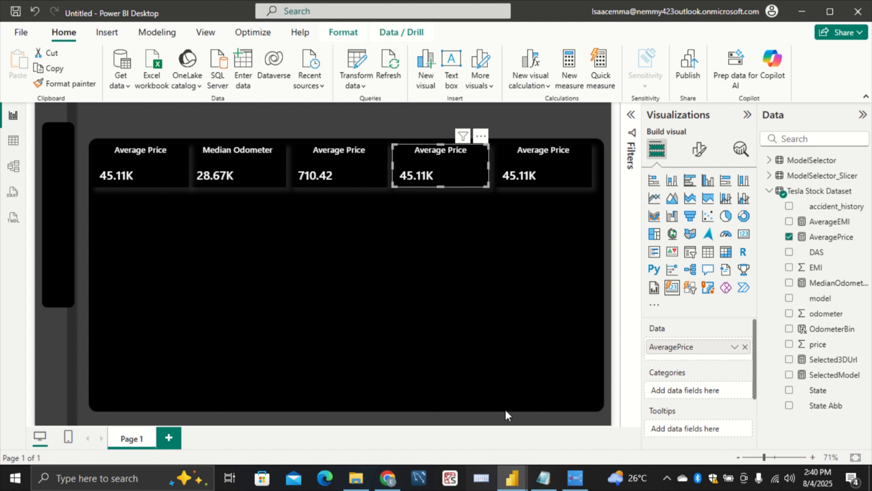
left_click(19, 138)
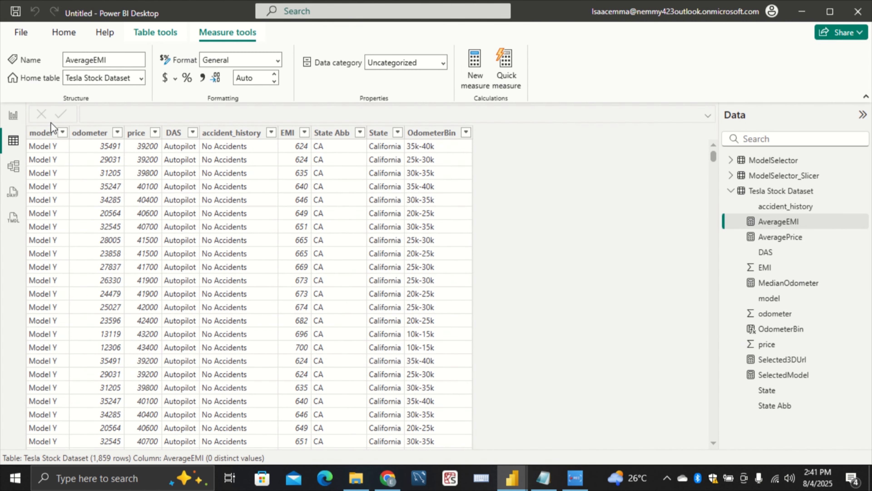
left_click(13, 115)
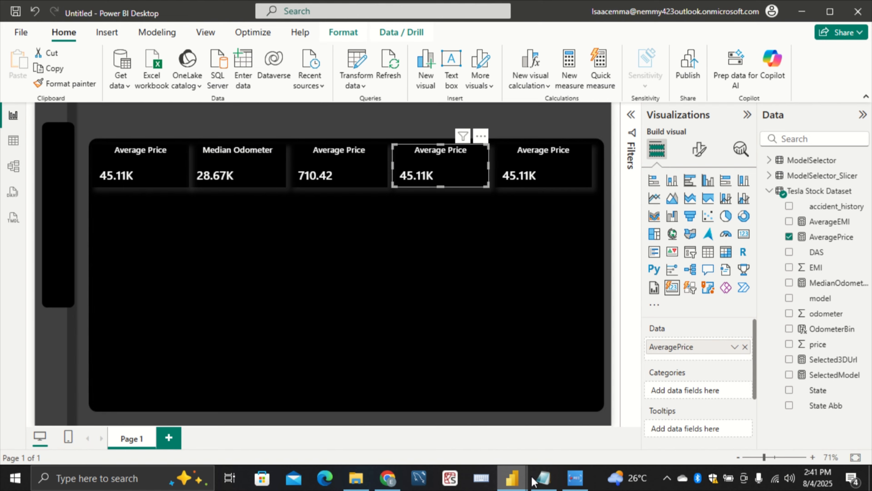
Switch to the Measures & Column Notepad file and copy the whole PercentWithAccident formula
left_click(543, 478)
scroll(291, 392, "down", 6)
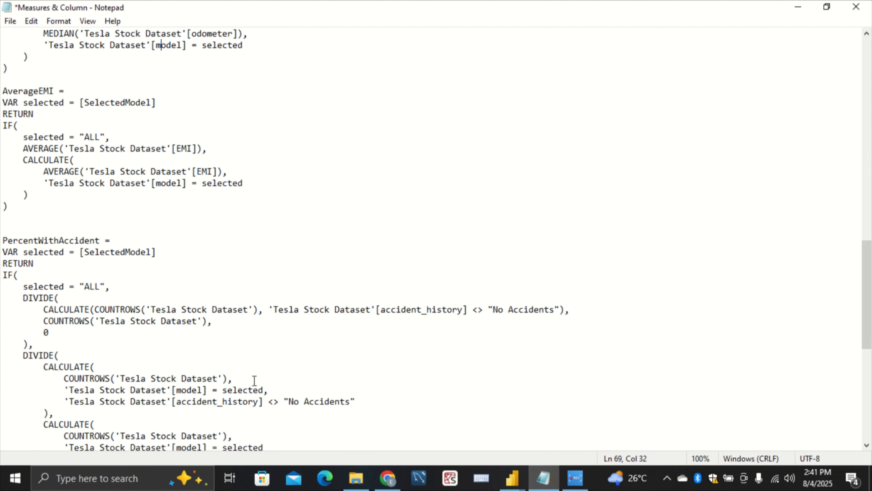
scroll(175, 327, "down", 2)
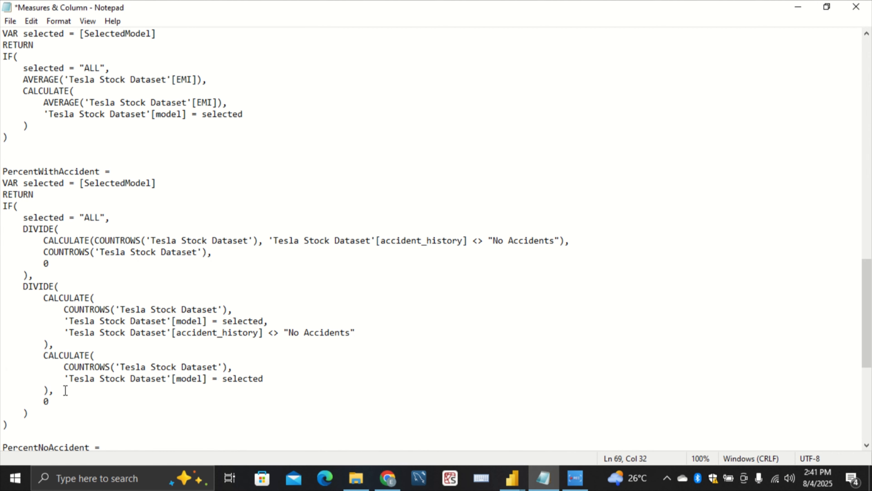
left_click_drag(21, 432, 2, 169)
key("ctrl+c")
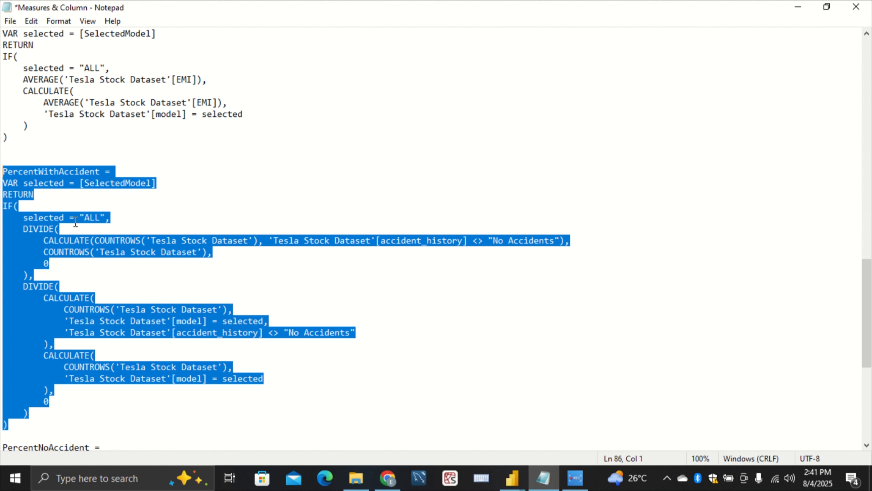
double_click(373, 276)
Return to the untitled Power BI report and create a PercentWithAccident measure in the Tesla Stock Dataset table from the copied formula
left_click(513, 475)
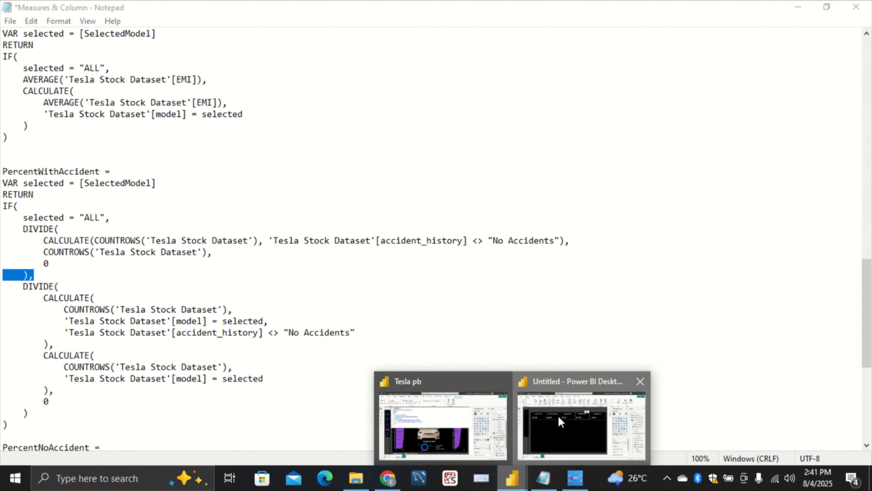
left_click(558, 416)
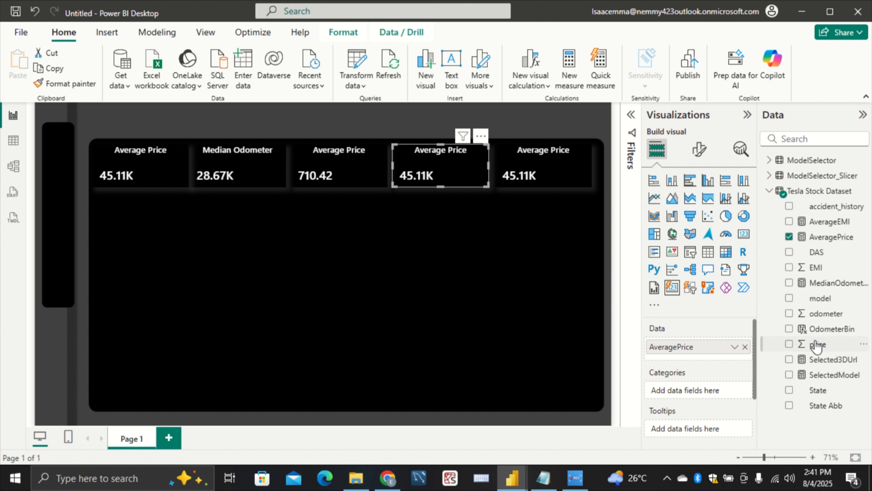
right_click(816, 201)
left_click(789, 236)
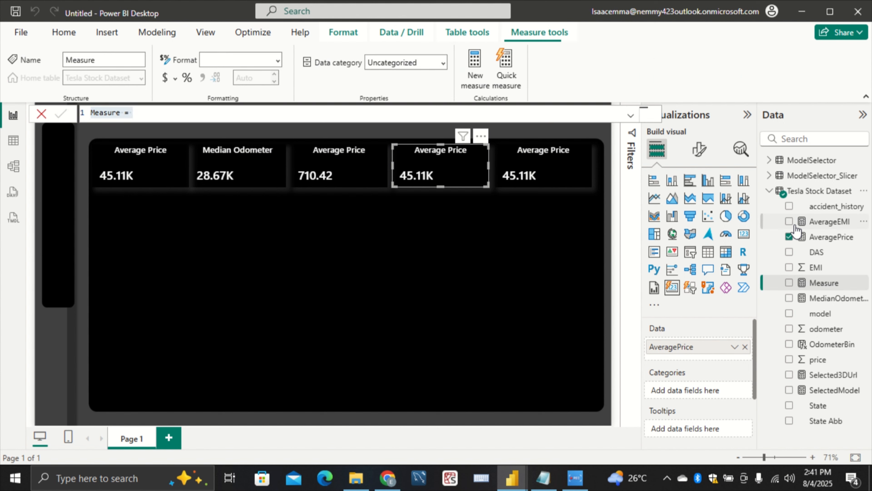
key("ctrl+v")
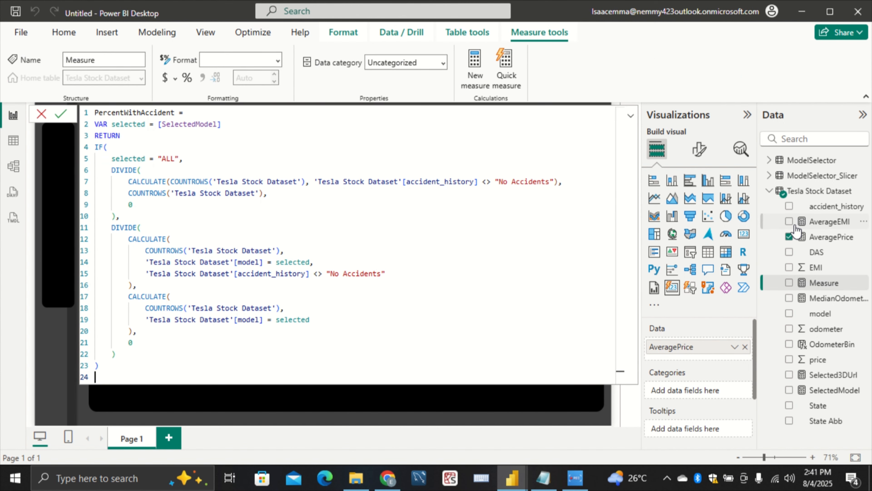
key("Return")
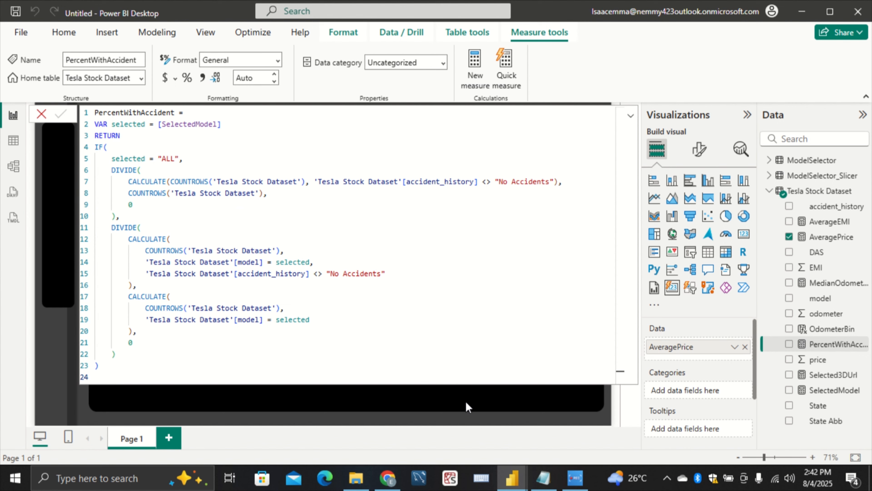
left_click(467, 393)
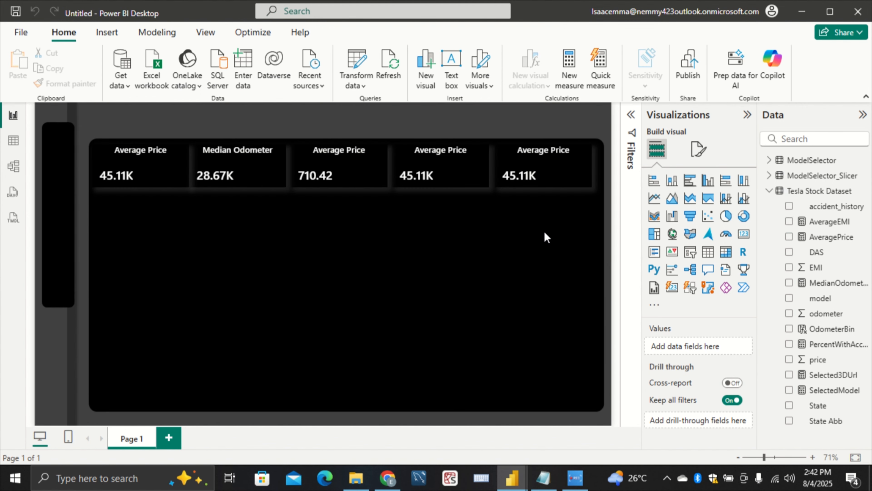
Replace AveragePrice with the PercentWithAccident measure as the data value of the fourth card
left_click(453, 188)
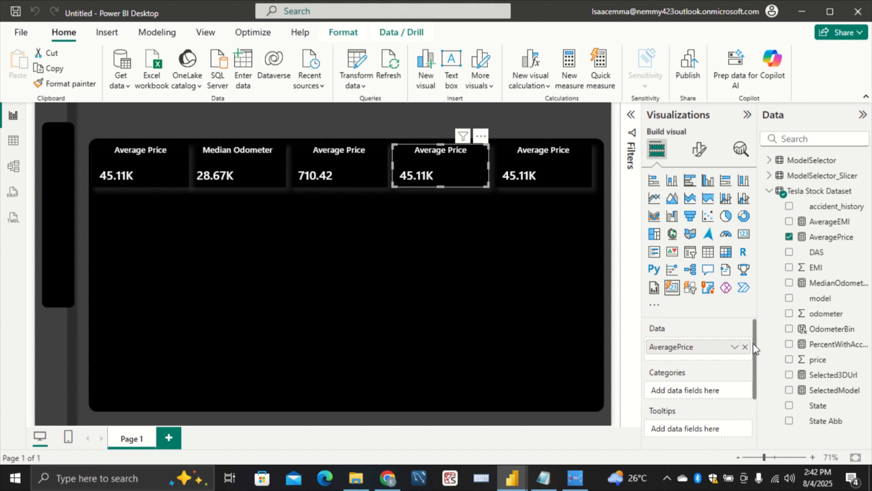
left_click(745, 347)
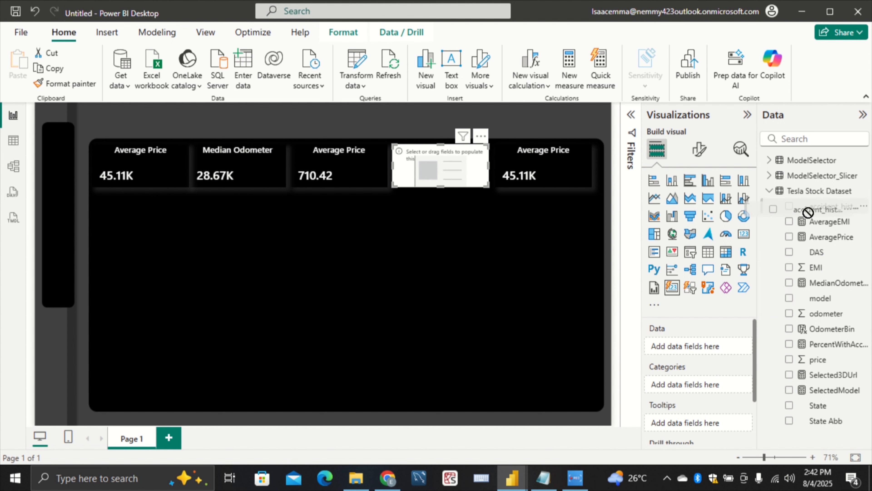
left_click_drag(828, 206, 633, 369)
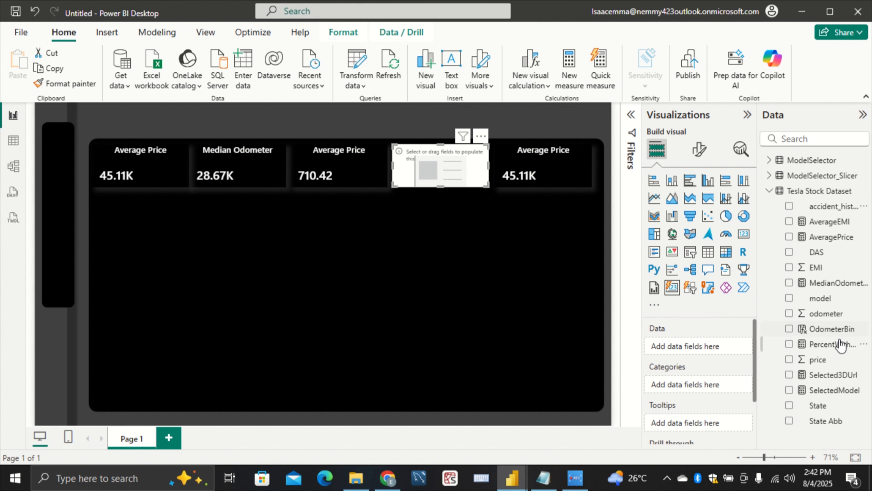
left_click_drag(839, 344, 685, 347)
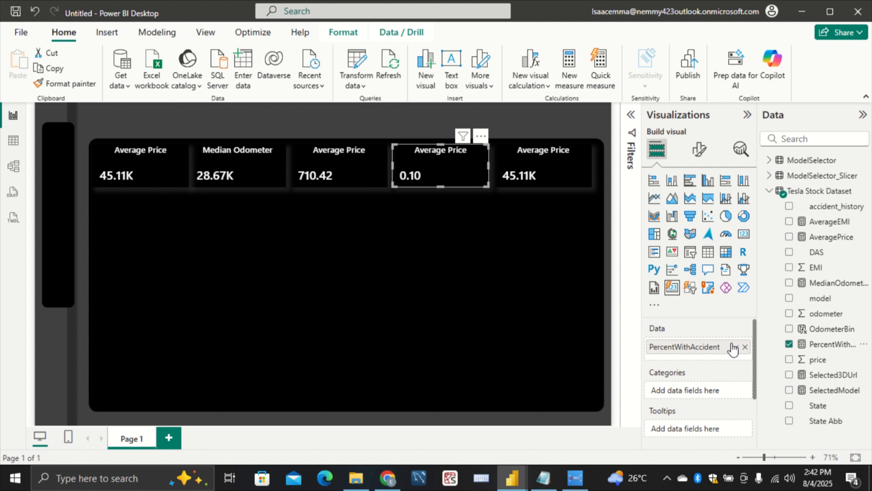
Remove PercentWithAccident from the fourth card and use it instead of AveragePrice as the fifth card's data value
left_click_drag(734, 348, 615, 230)
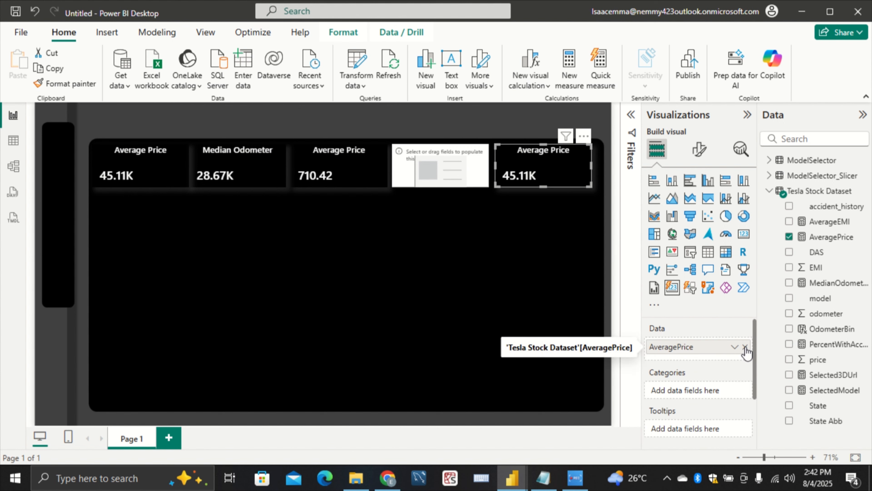
left_click(746, 347)
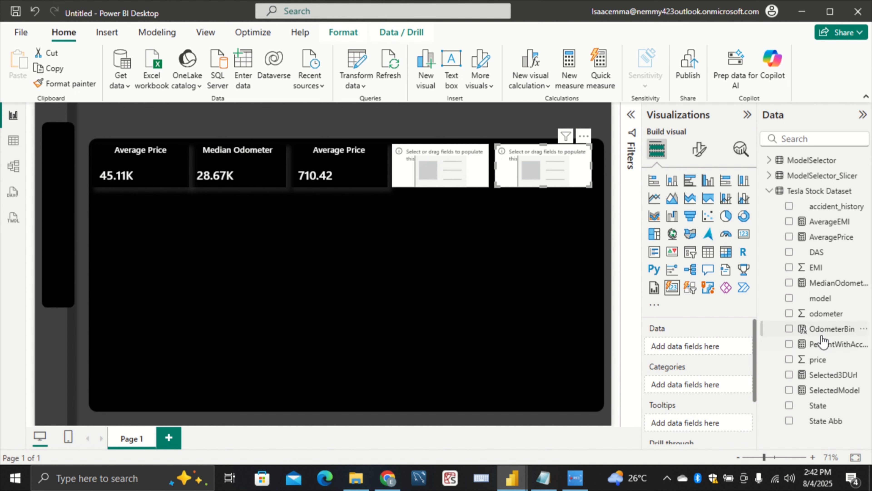
left_click_drag(833, 344, 711, 345)
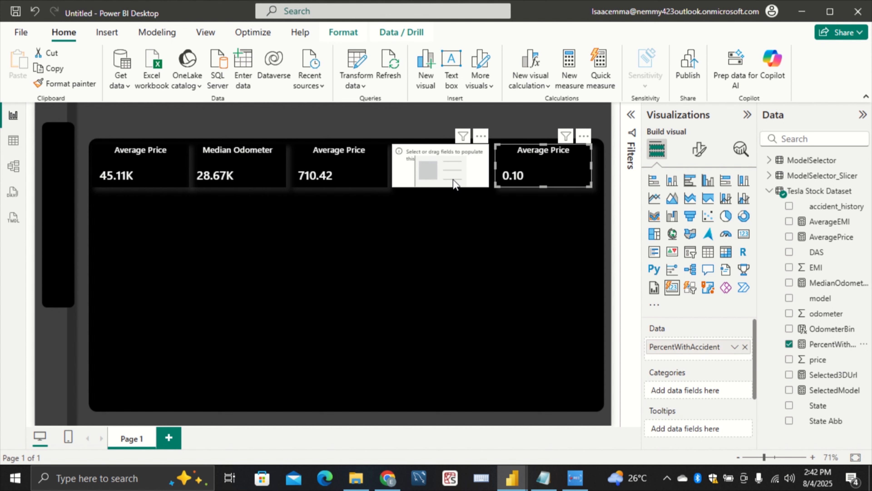
Switch to the Measures & Column Notepad file and copy the whole PercentNoAccident formula
left_click(538, 476)
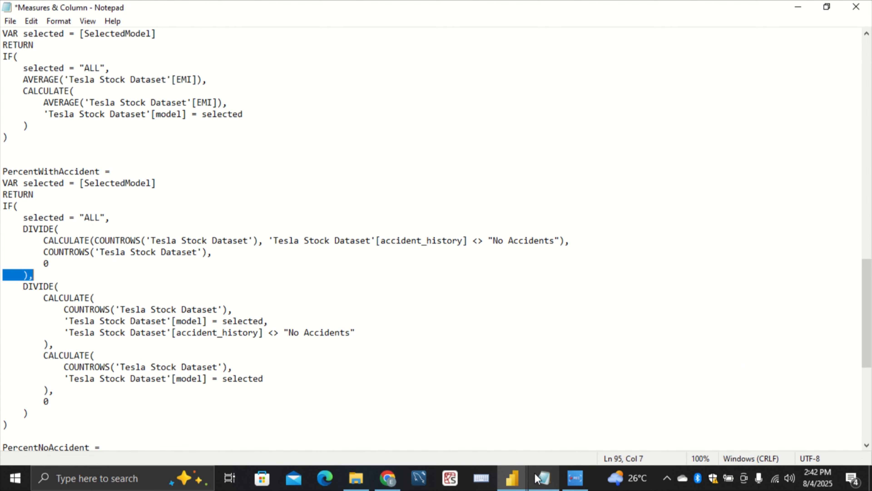
scroll(232, 320, "down", 8)
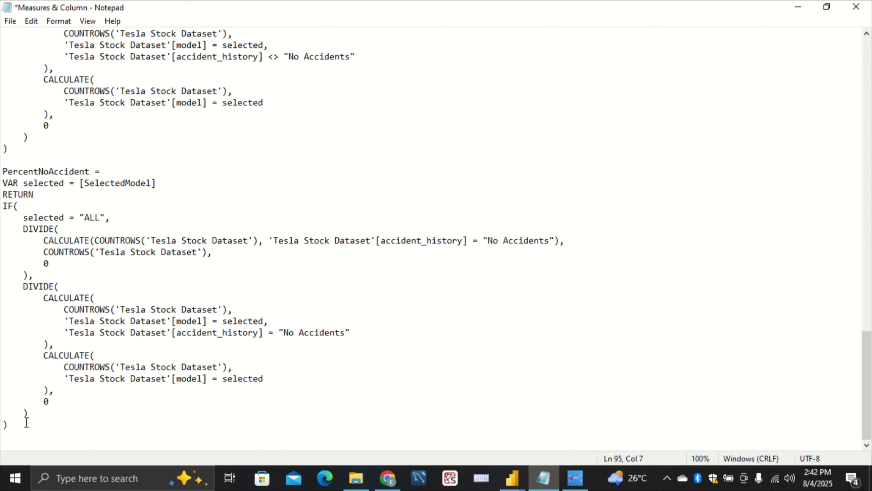
left_click_drag(17, 426, 2, 172)
key("ctrl+c")
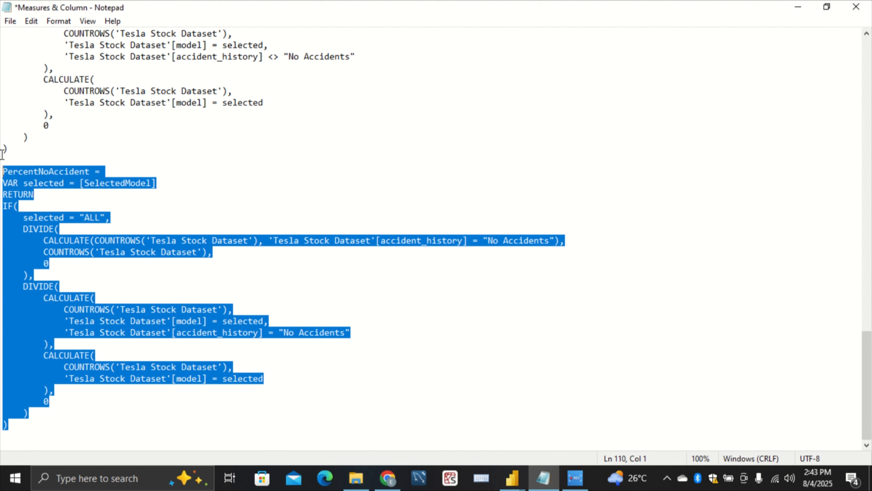
Return to the untitled Power BI report and create a PercentNoAccident measure in the Tesla Stock Dataset table from the copied formula
left_click(512, 478)
left_click(575, 441)
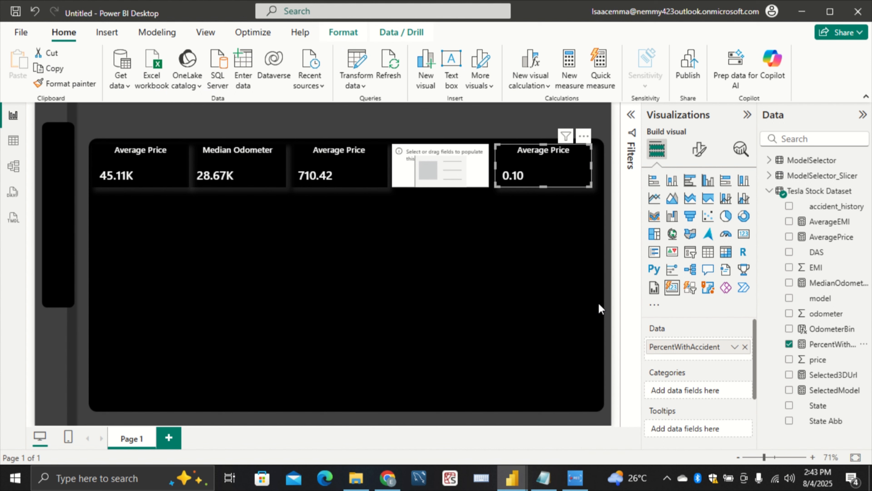
left_click(471, 165)
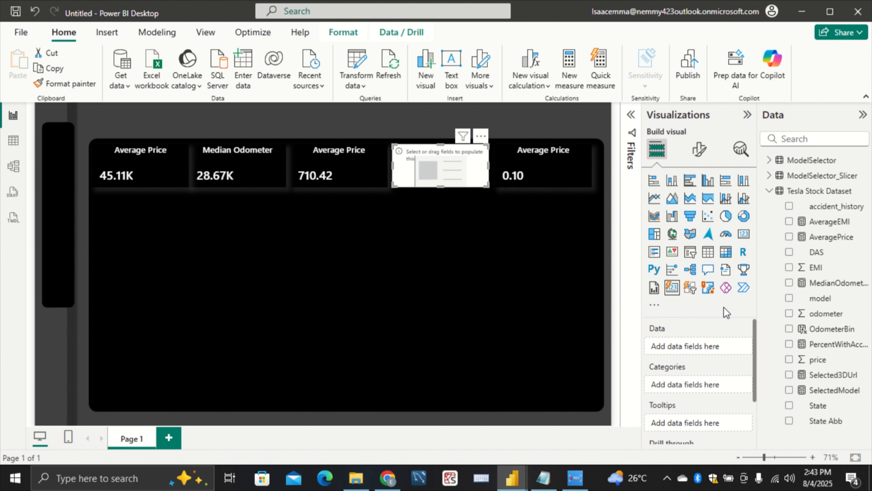
left_click(814, 193)
right_click(813, 193)
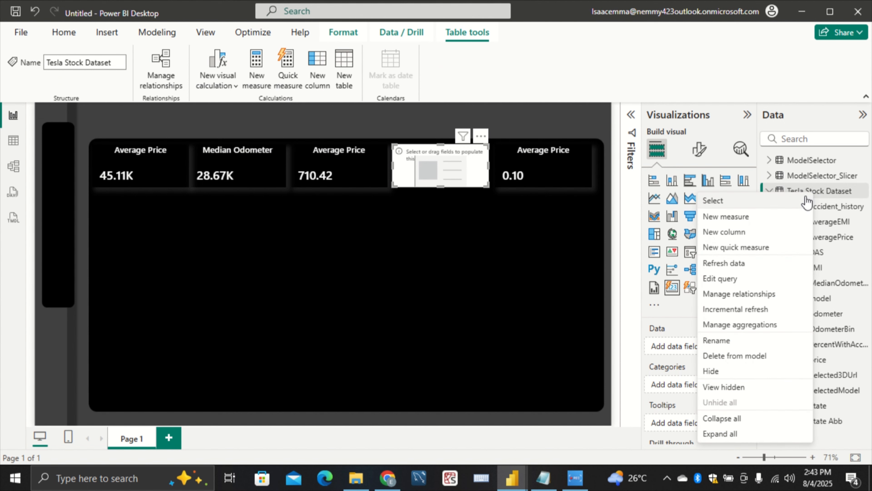
left_click(775, 219)
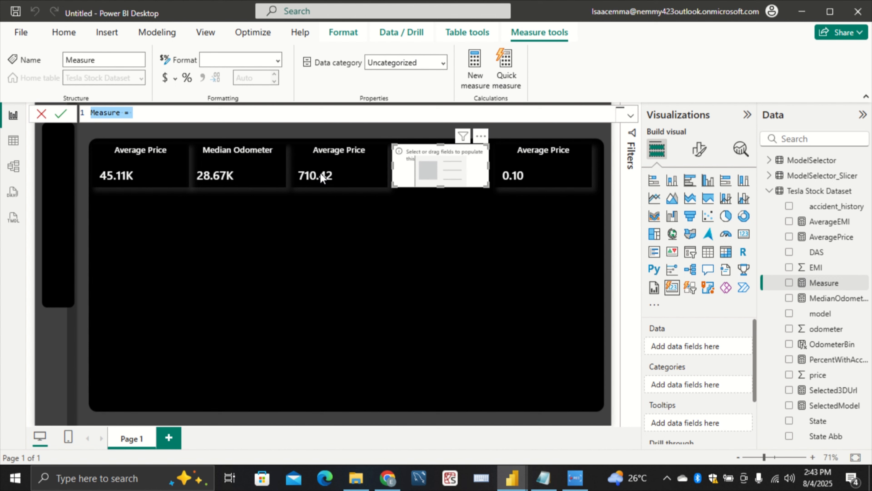
key("BackSpace")
key("ctrl+v")
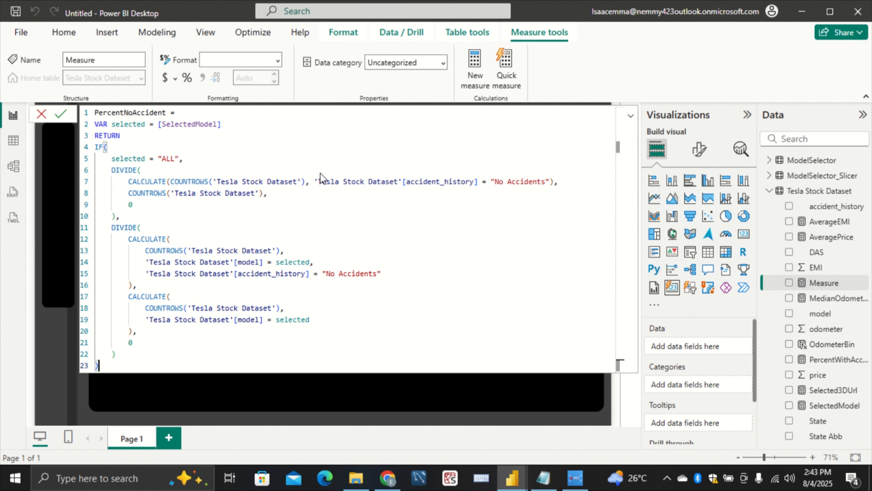
key("Return")
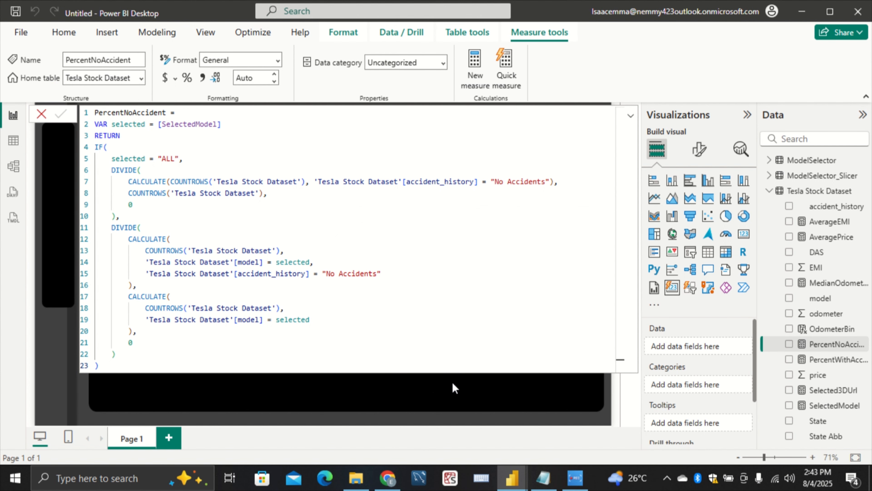
left_click(531, 387)
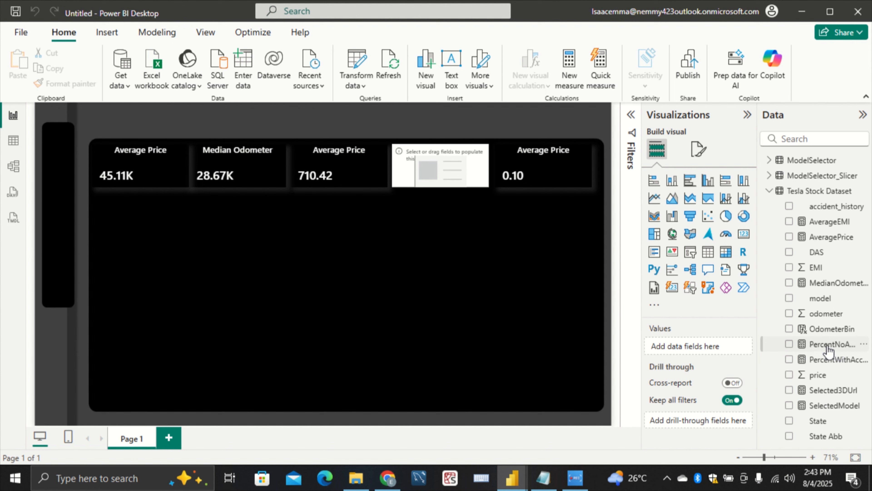
Add the PercentNoAccident measure as the data value of the empty fourth card
left_click_drag(833, 346, 804, 348)
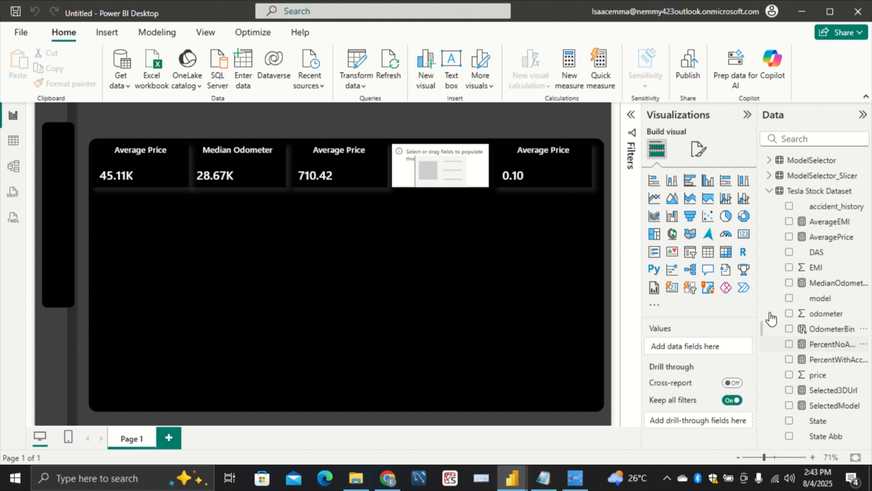
left_click(462, 172)
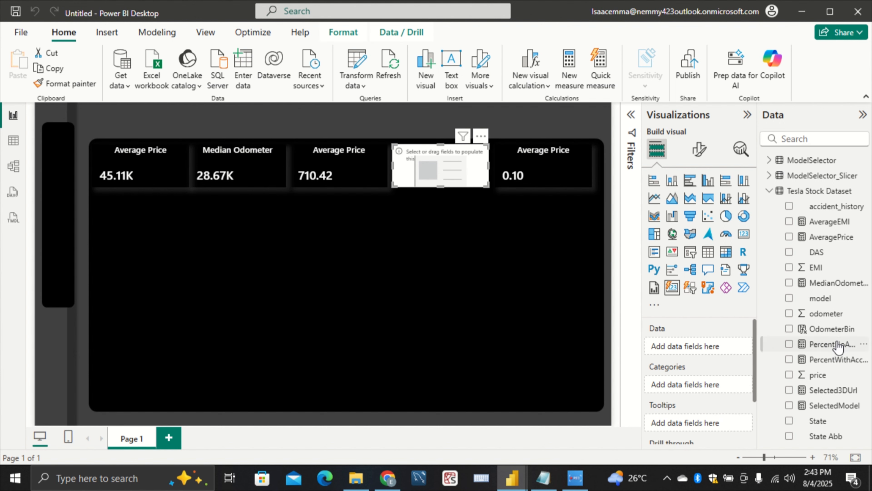
left_click_drag(836, 345, 690, 349)
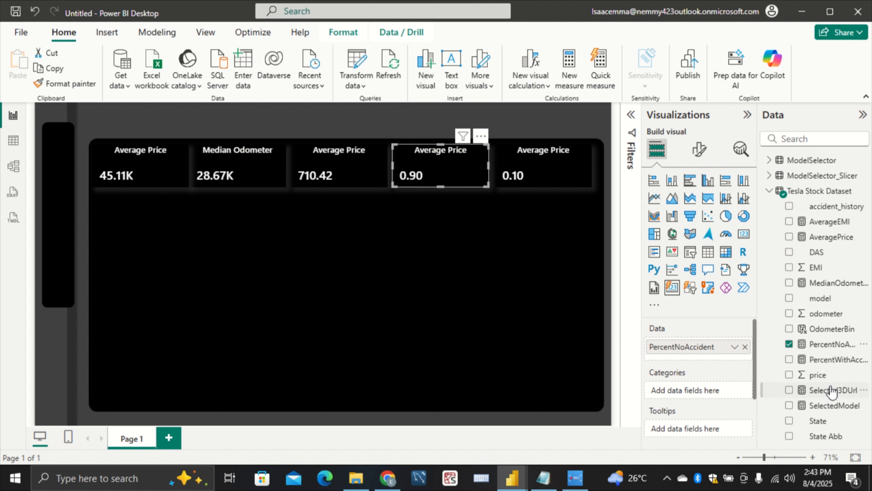
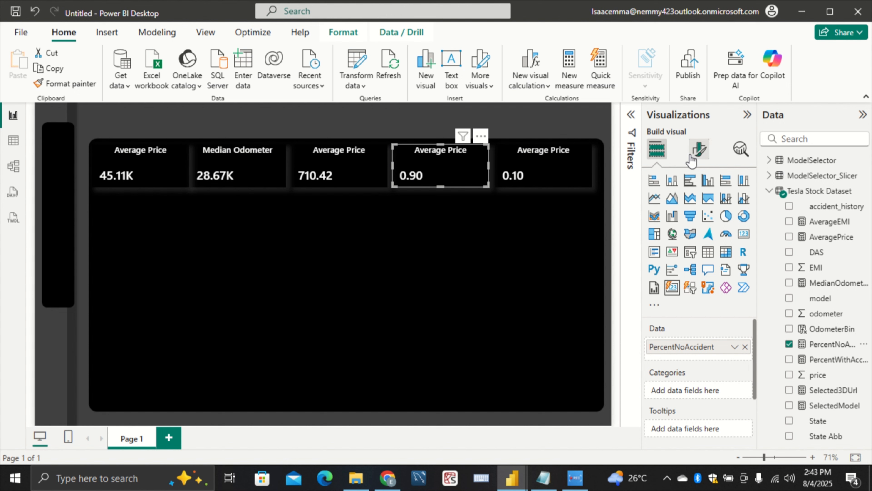
Replace the fourth card's title text with "% With No Accident"
left_click(699, 150)
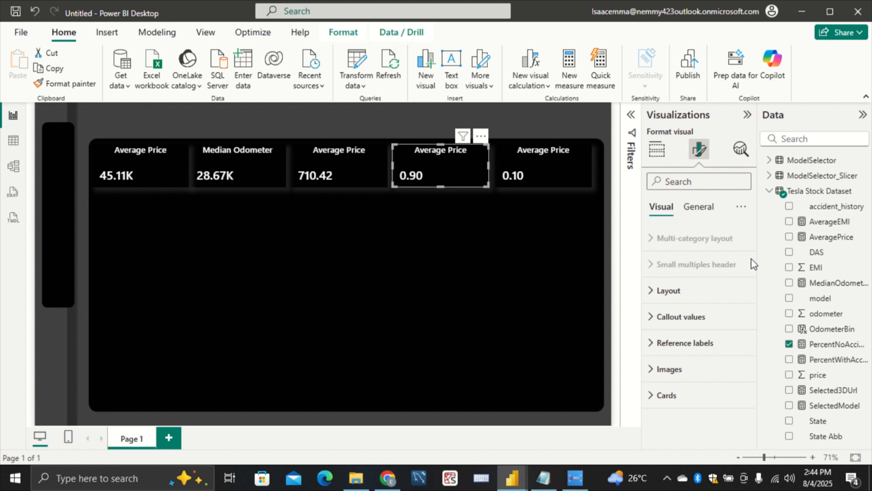
left_click(702, 214)
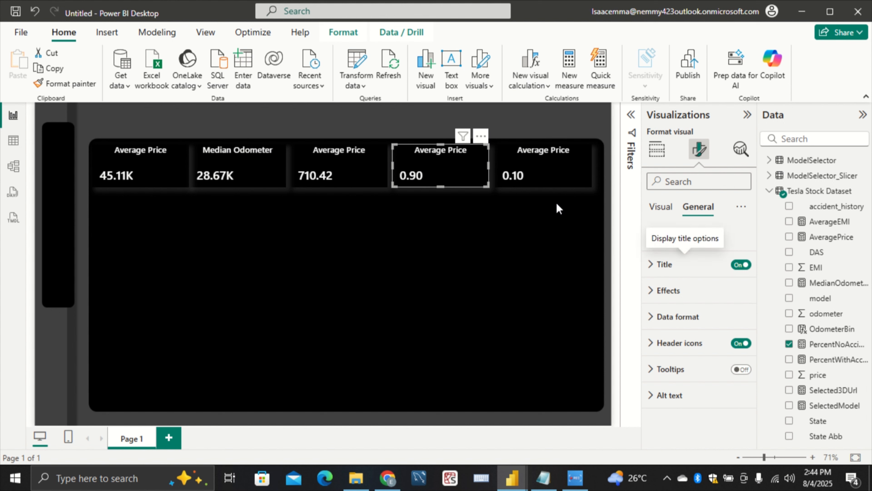
left_click(671, 274)
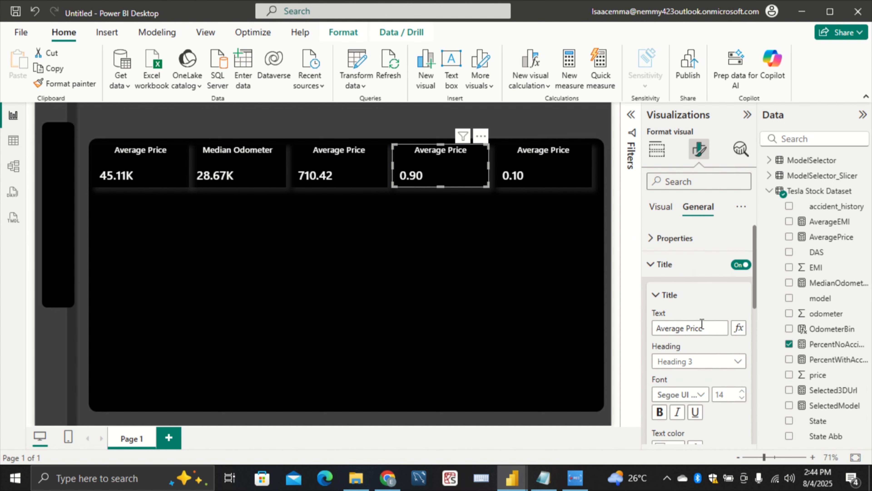
left_click(701, 327)
left_click_drag(700, 328, 566, 328)
key("BackSpace")
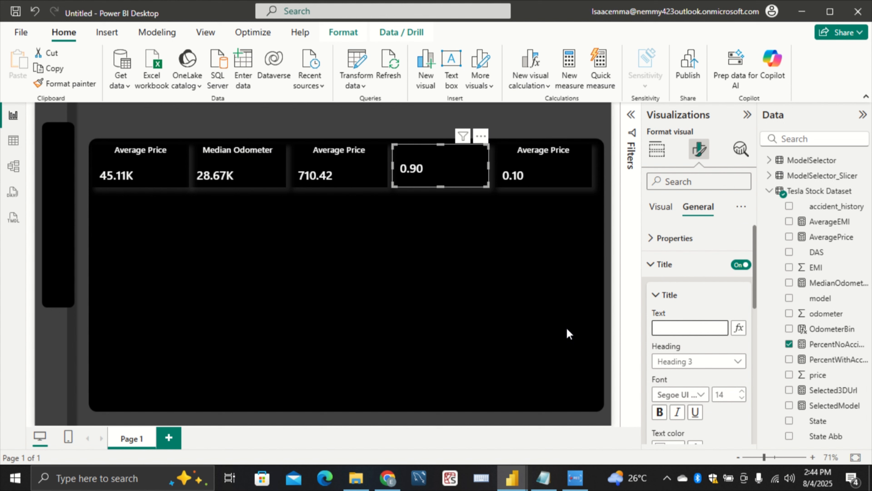
type("% Wi")
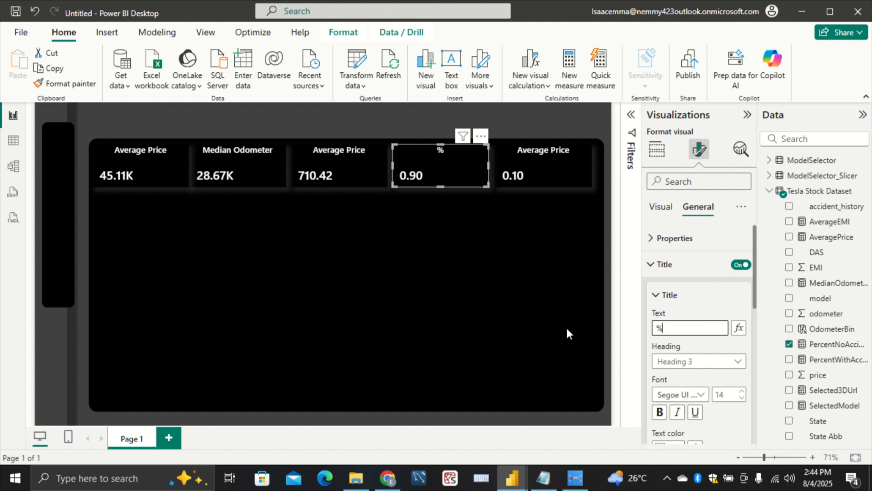
type("th A")
key("BackSpace")
type("No ")
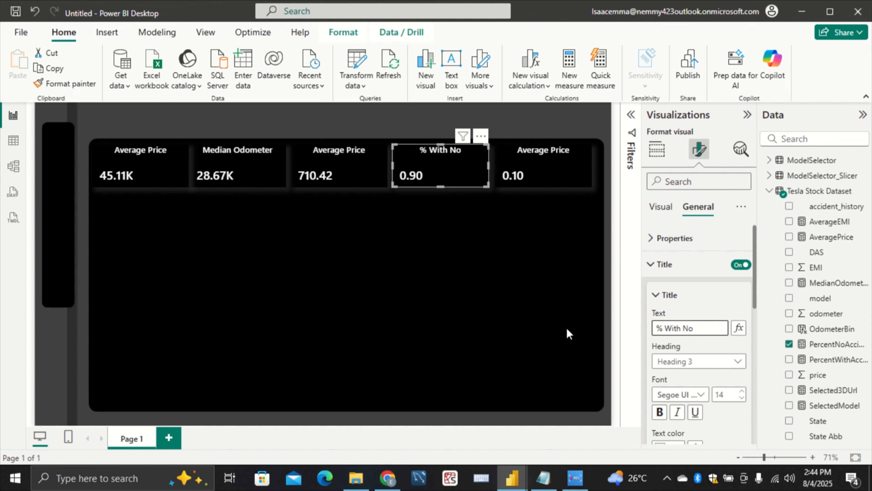
type("Acc")
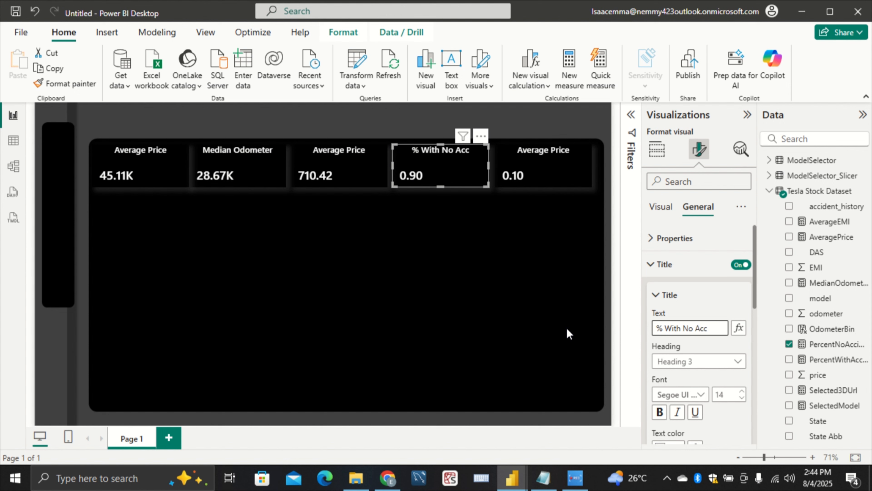
type("ident")
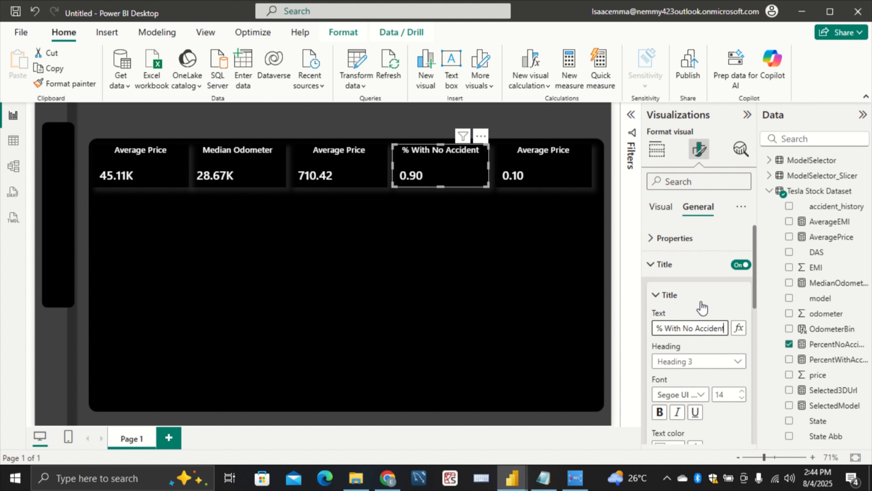
Replace the fifth card's title text with "% With Accident"
left_click(563, 180)
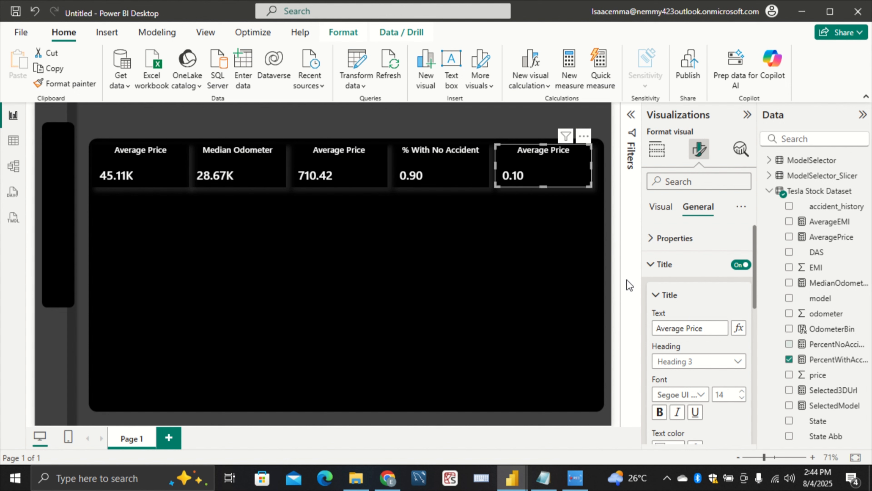
triple_click(711, 325)
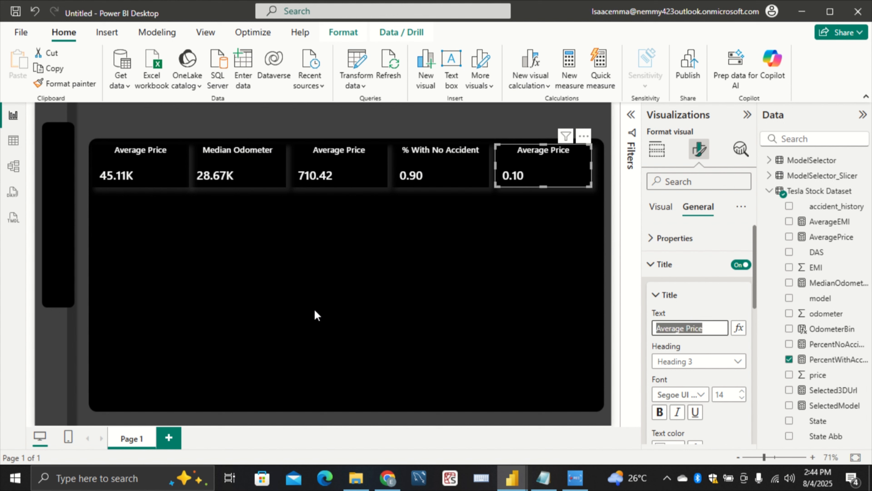
key("BackSpace")
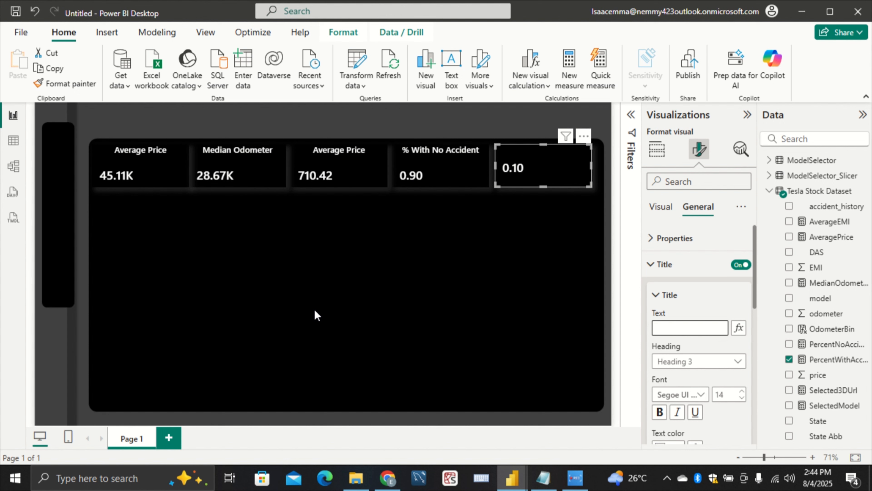
type("%")
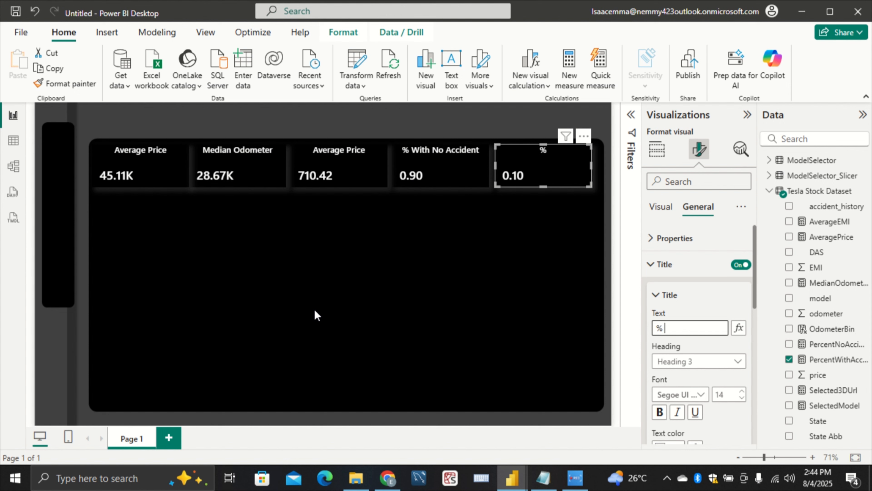
type(" With Accident")
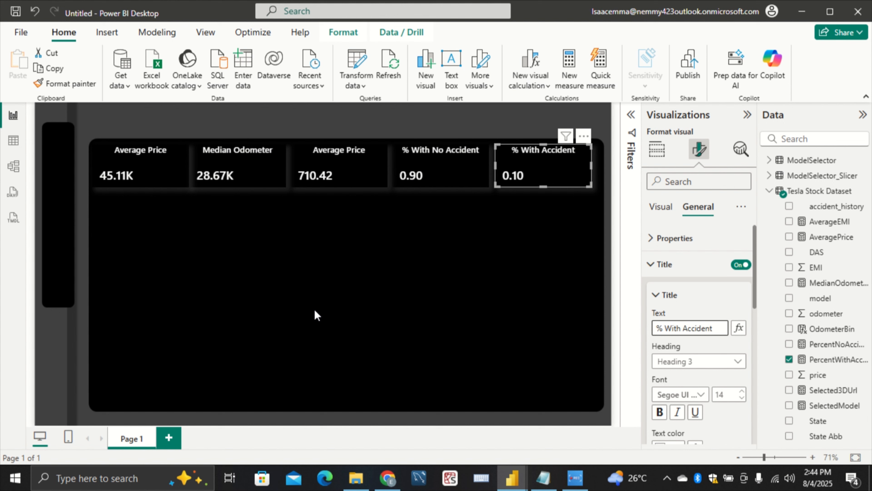
left_click(398, 283)
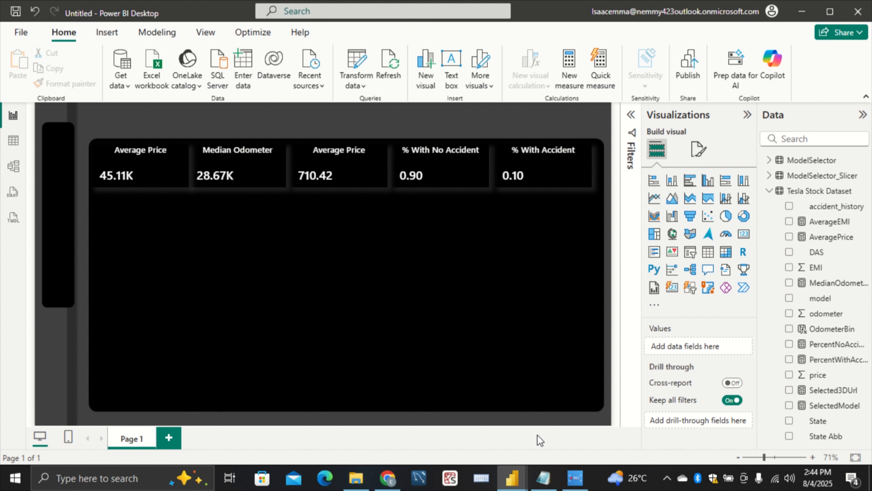
Switch to the finished Tesla pb report, collapse its formula bar to check the KPI card titles, and return to the untitled report
mouse_move(520, 467)
left_click(491, 426)
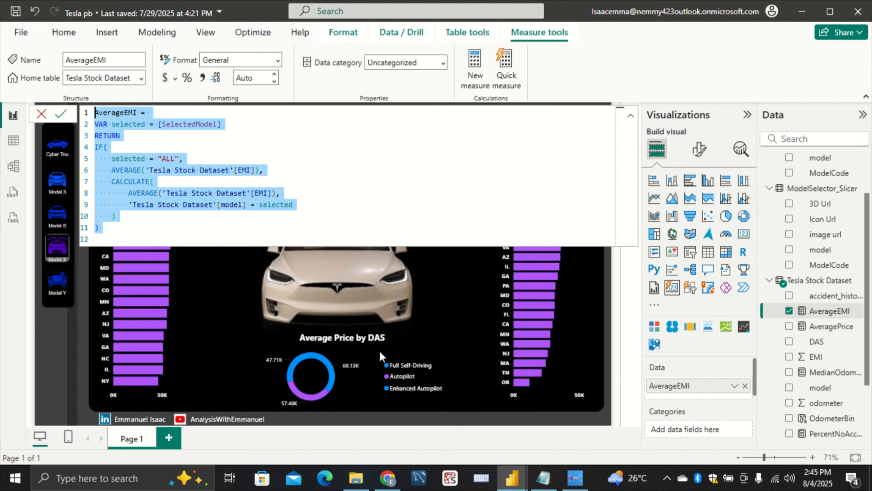
left_click(631, 115)
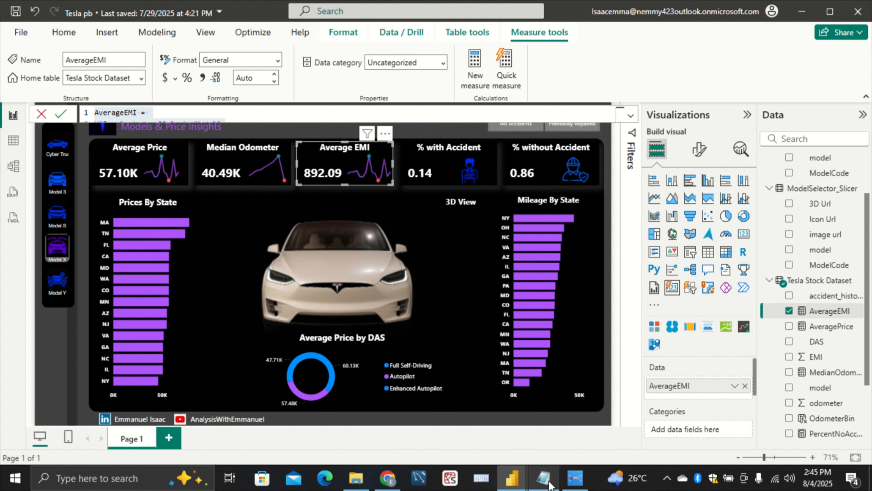
mouse_move(522, 485)
left_click(568, 440)
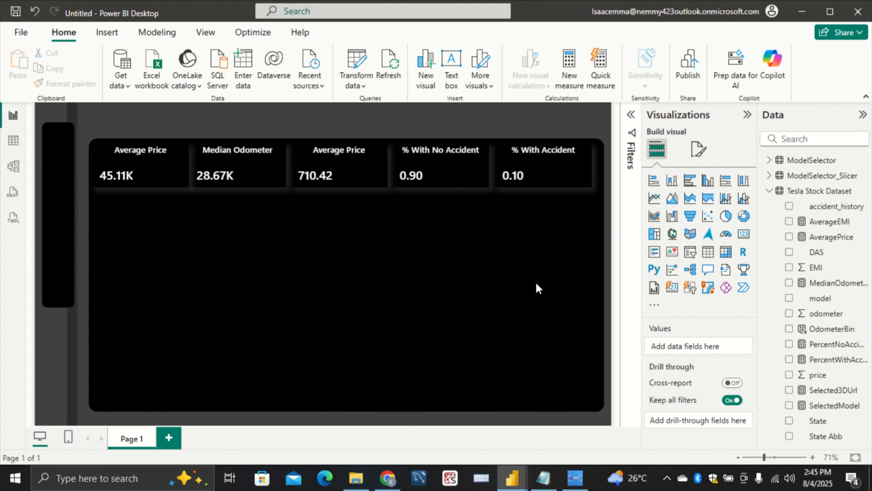
Reword the fourth card's title to "% Without Accident"
left_click(455, 183)
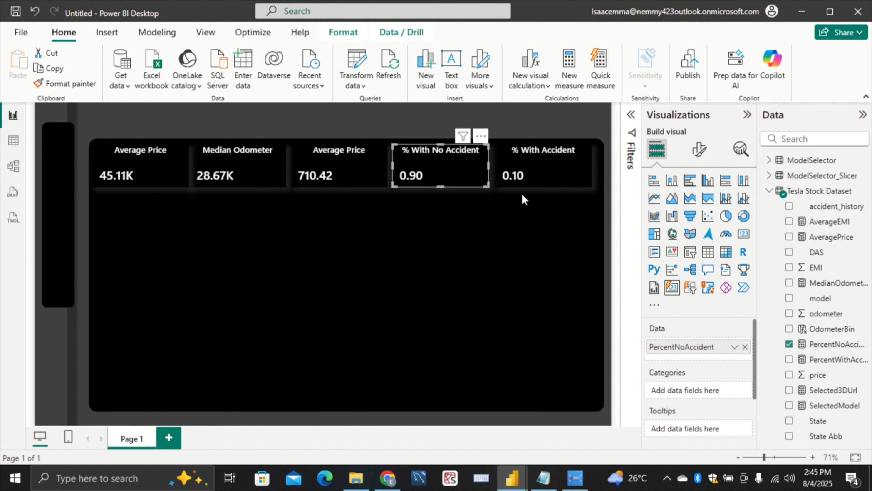
left_click(699, 149)
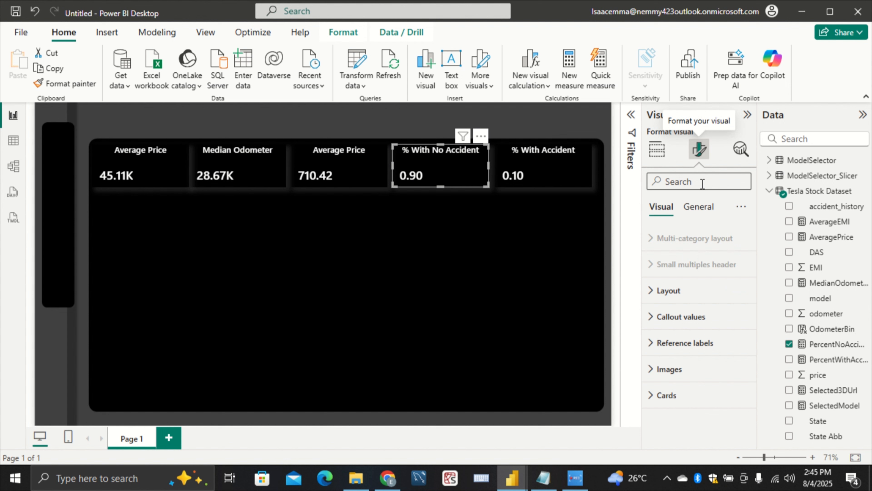
left_click(698, 207)
left_click(693, 265)
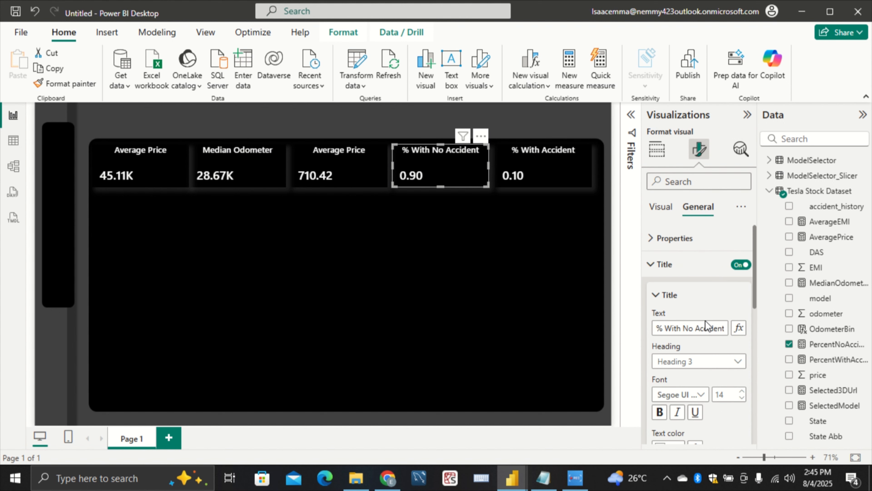
left_click(693, 330)
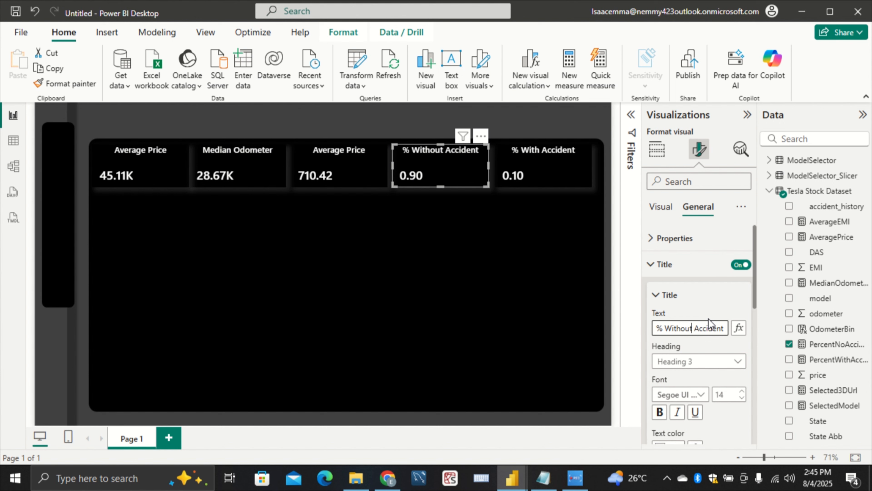
left_click(467, 246)
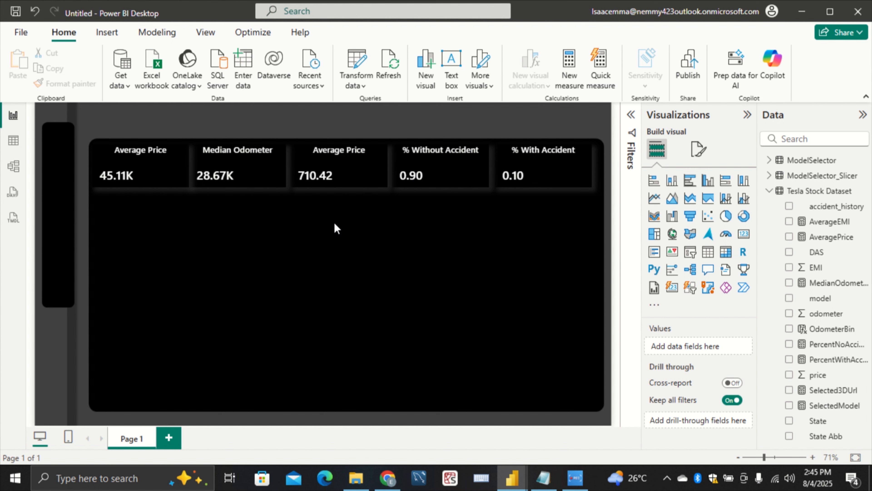
Change the third card's title to "Average EMI" to match its AverageEMI measure
left_click(356, 157)
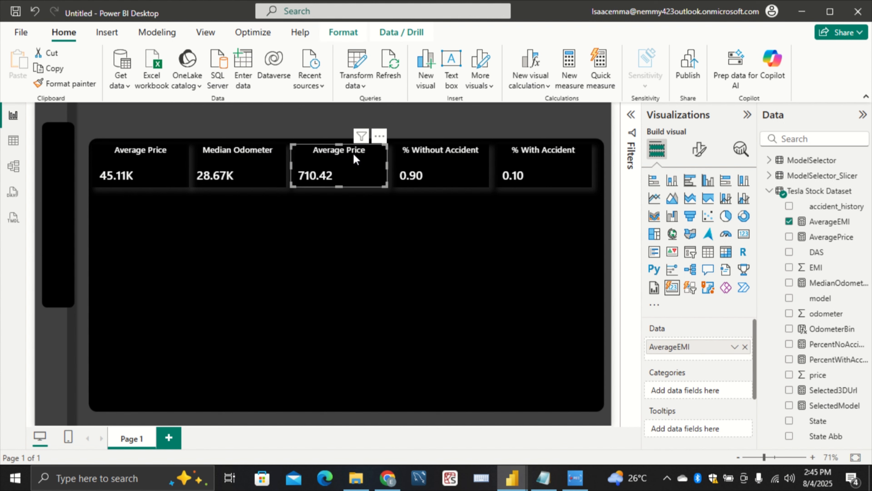
left_click(699, 151)
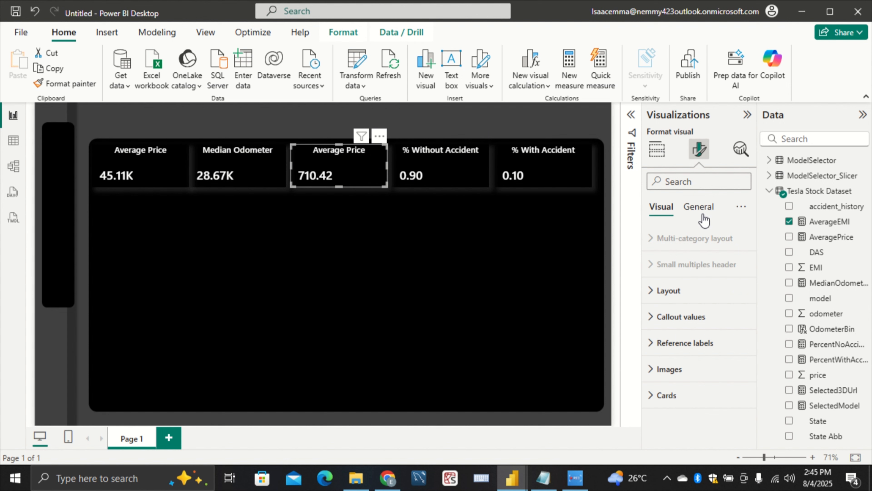
left_click(697, 207)
left_click(682, 273)
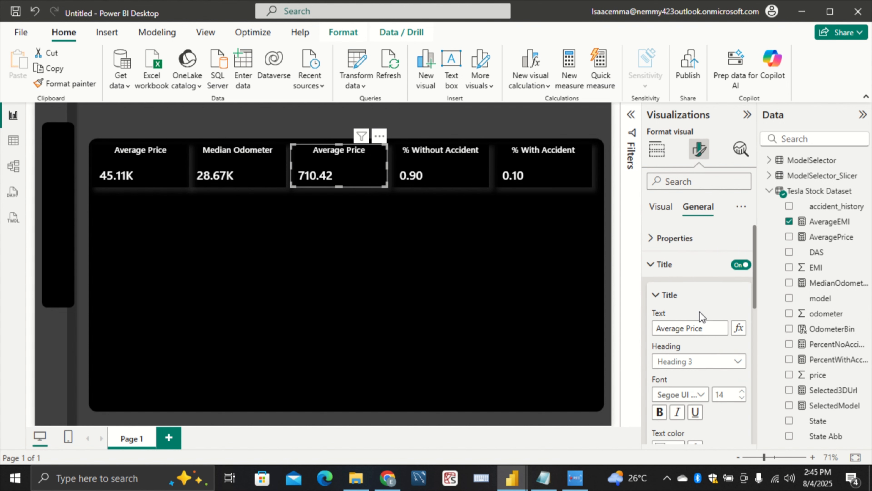
left_click(712, 326)
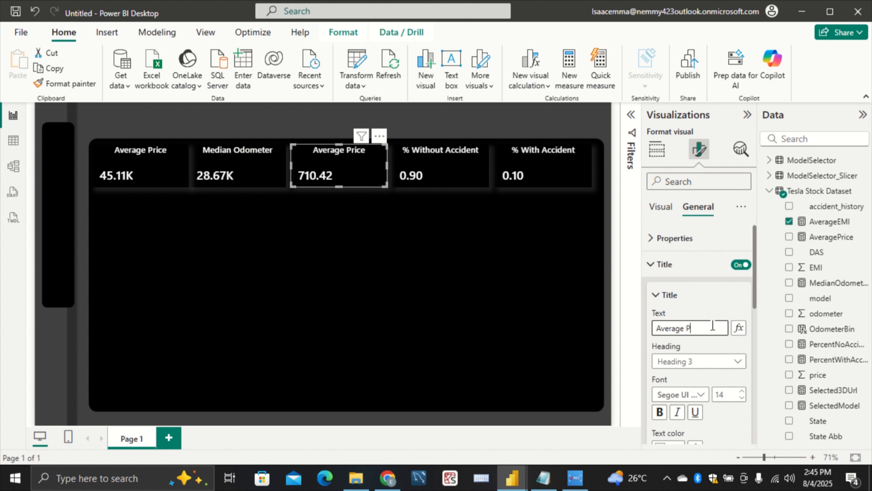
type("MI")
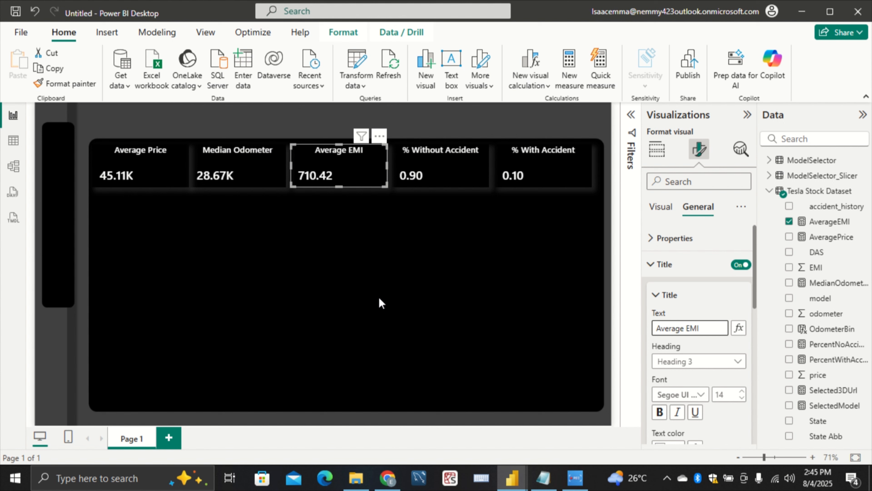
left_click(309, 238)
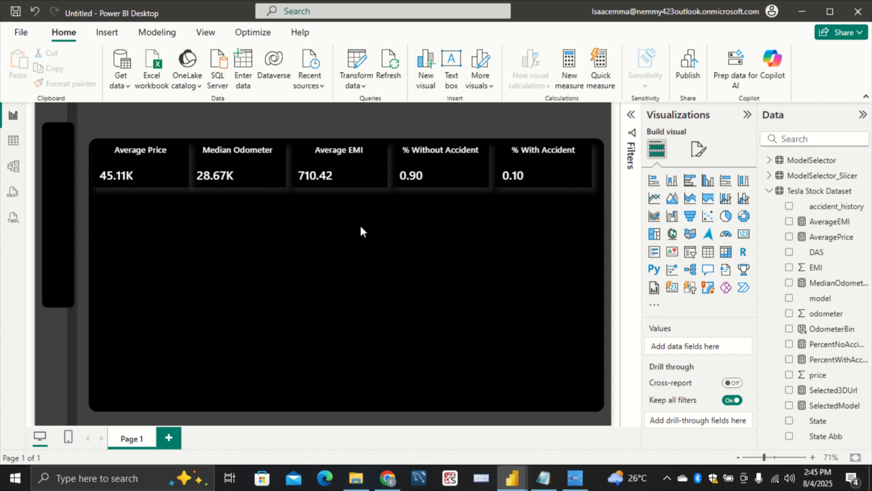
Open the gallery of additional visuals, checking in the Tesla pb report which sparkline visual it uses before returning to the gallery
left_click(652, 306)
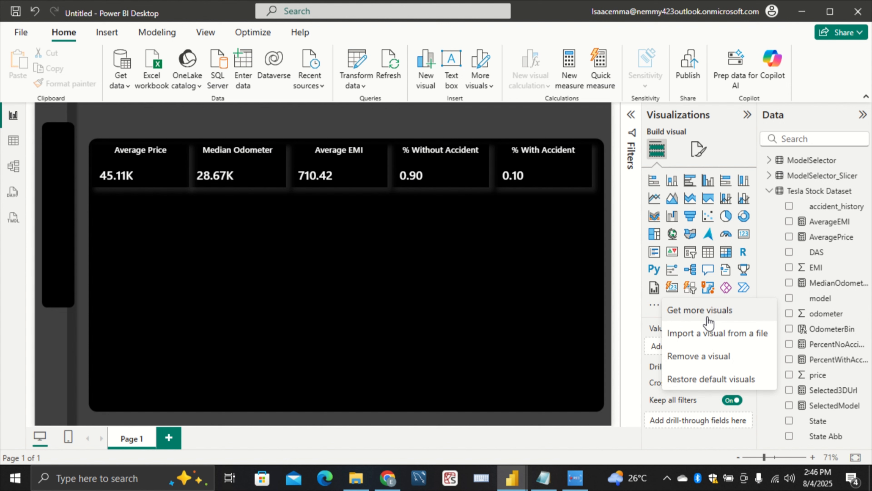
left_click(715, 311)
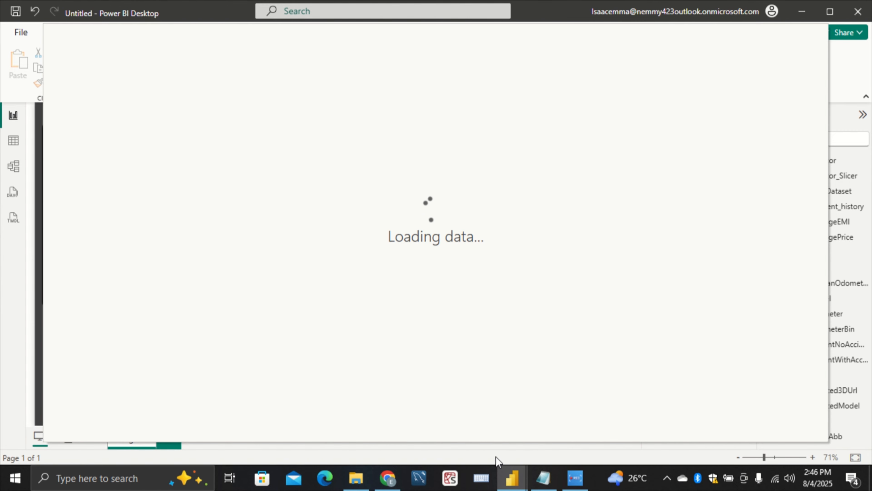
mouse_move(511, 478)
left_click(424, 411)
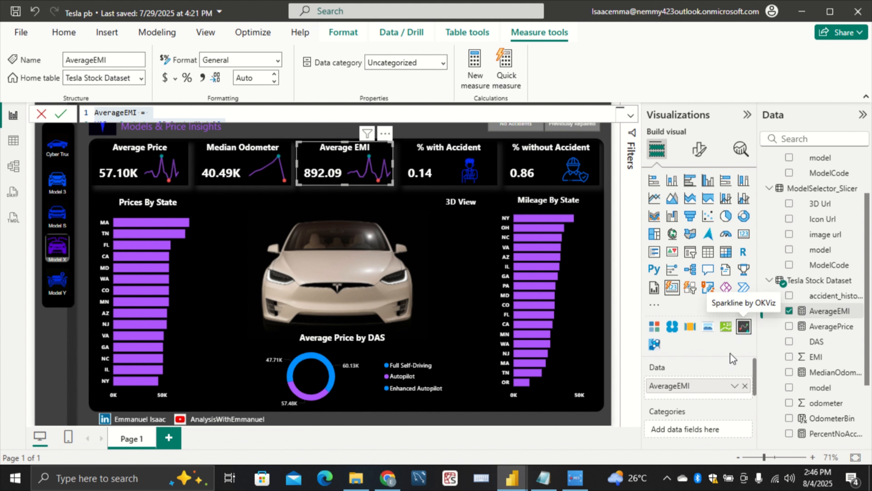
mouse_move(523, 482)
left_click(566, 407)
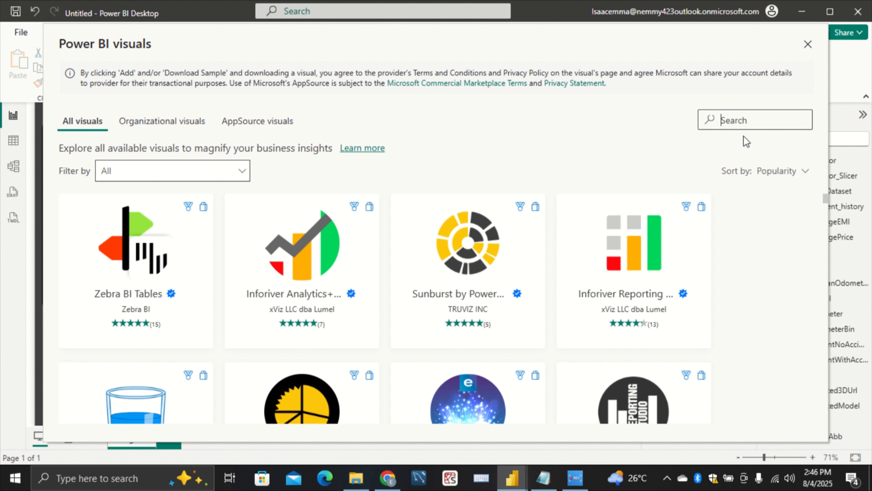
Search the visuals gallery for SPARKLINE and open the details of Sparkline by OKVIZ
type("SPAR")
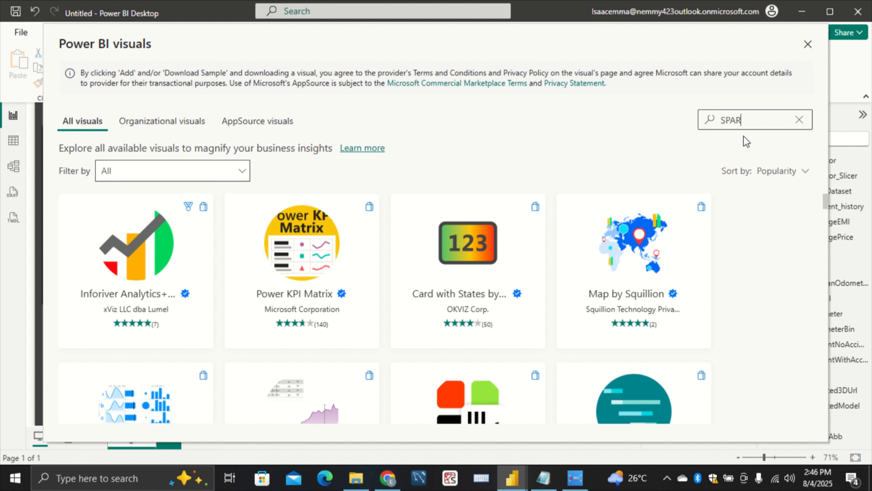
type("KLINE")
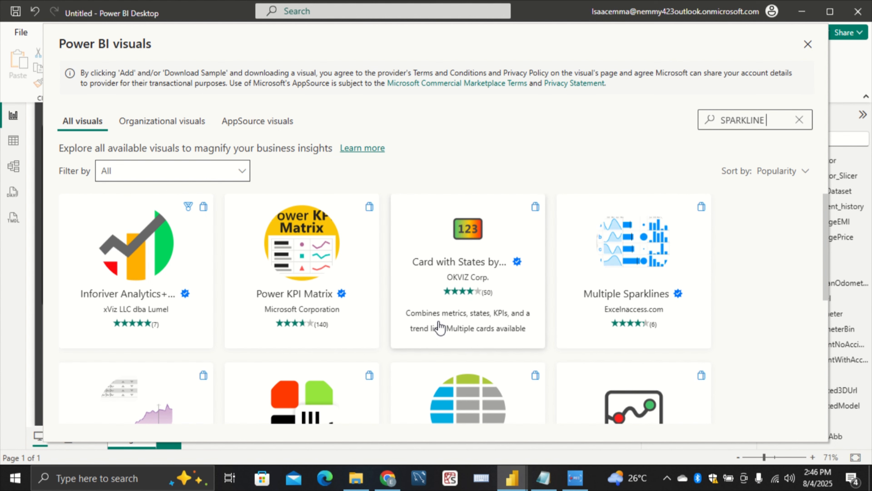
scroll(389, 312, "down", 2)
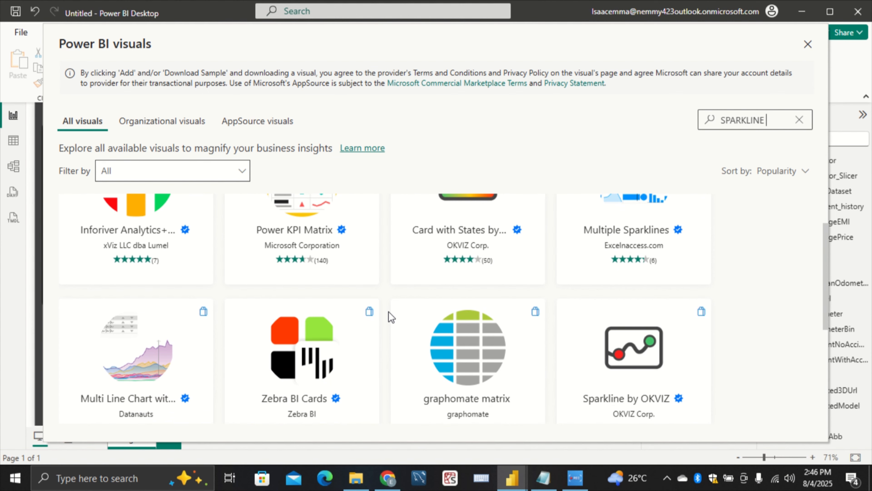
scroll(389, 313, "up", 3)
scroll(675, 354, "down", 3)
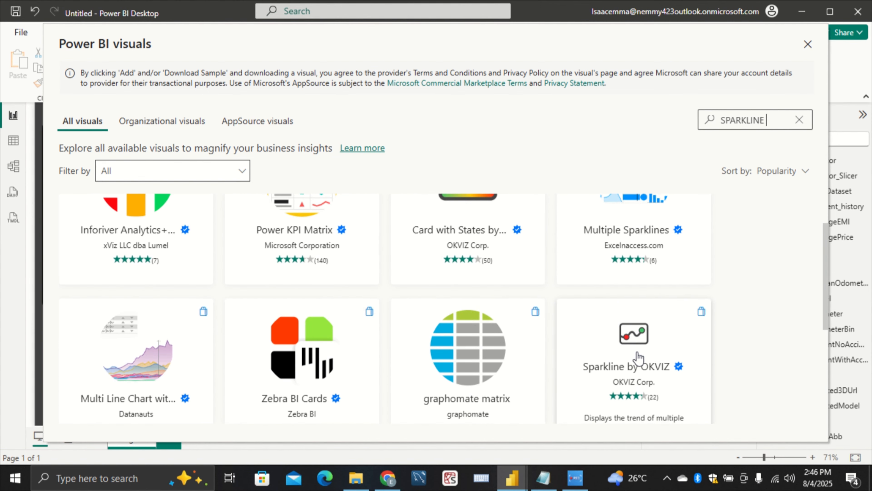
left_click(634, 346)
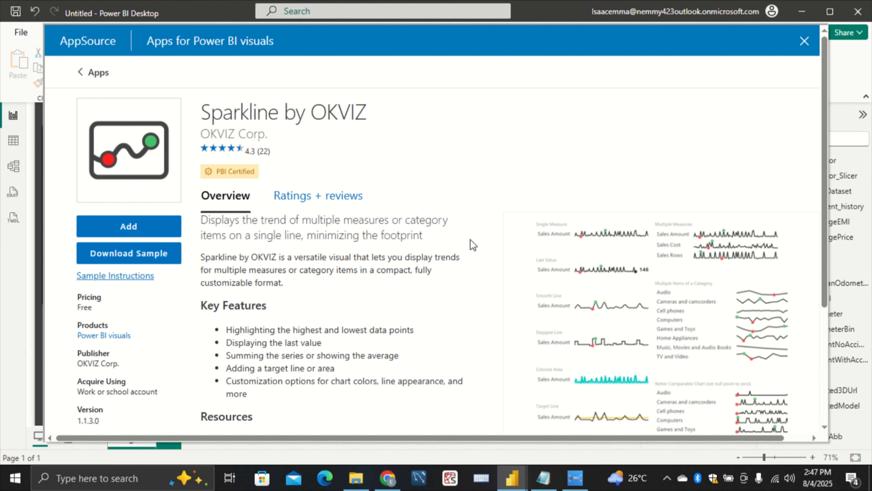
Add the Sparkline by OKVIZ visual to the report and place one on the canvas below the Median Odometer card
scroll(469, 244, "down", 2)
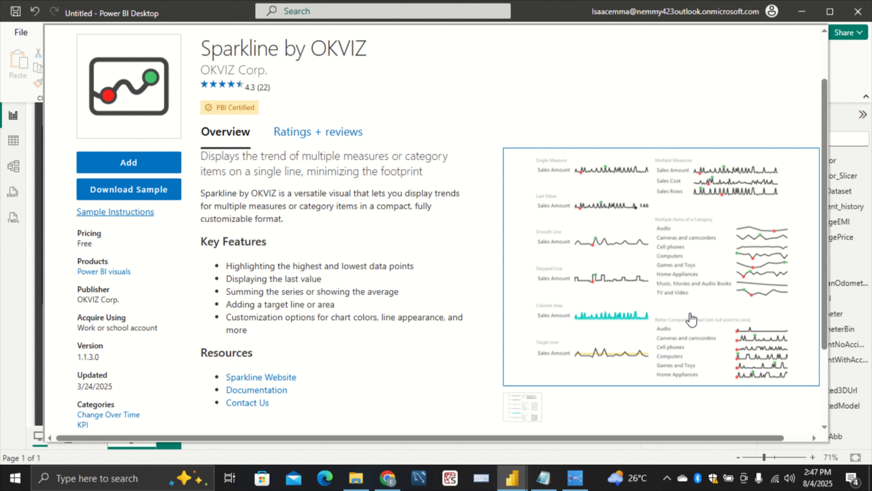
scroll(408, 270, "down", 3)
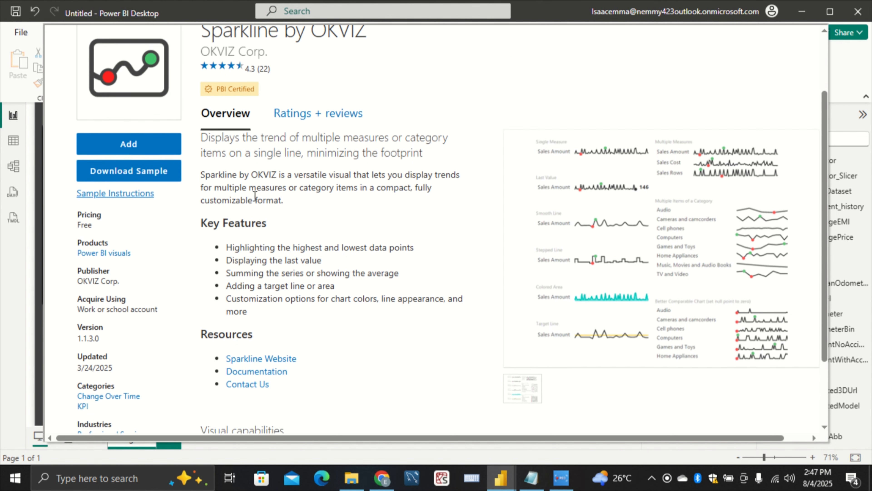
scroll(408, 270, "up", 6)
left_click(139, 222)
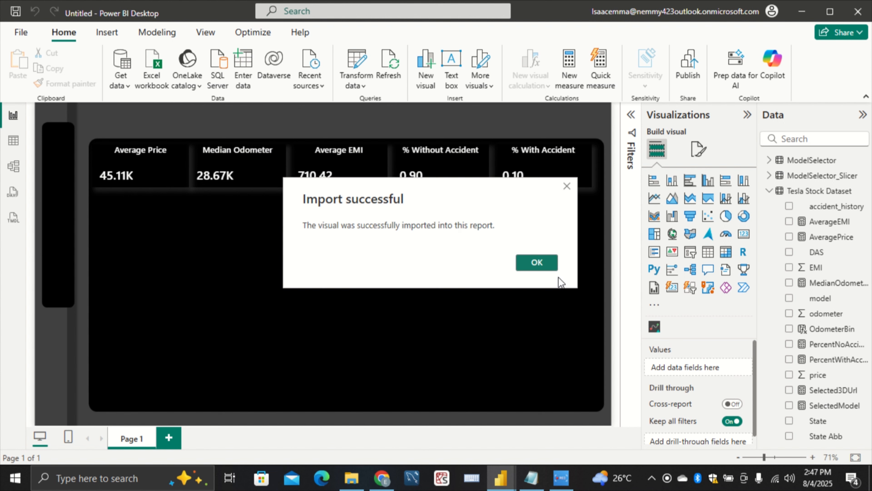
left_click(541, 266)
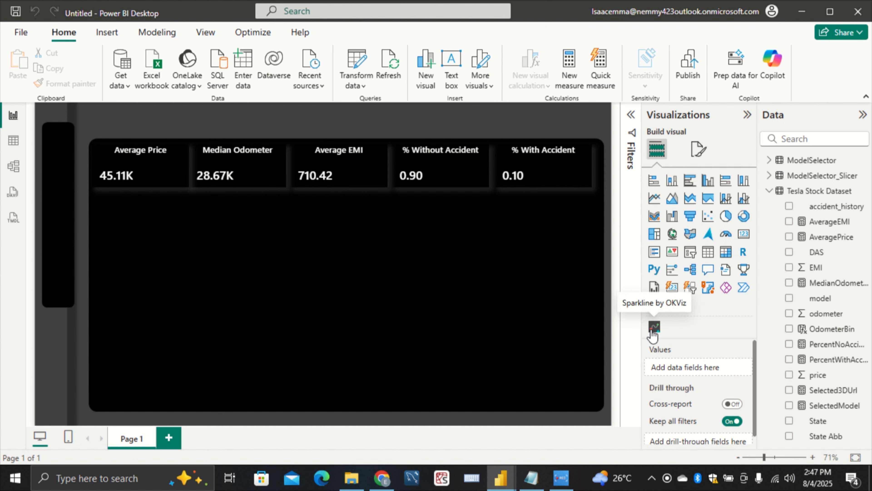
left_click_drag(654, 327, 248, 246)
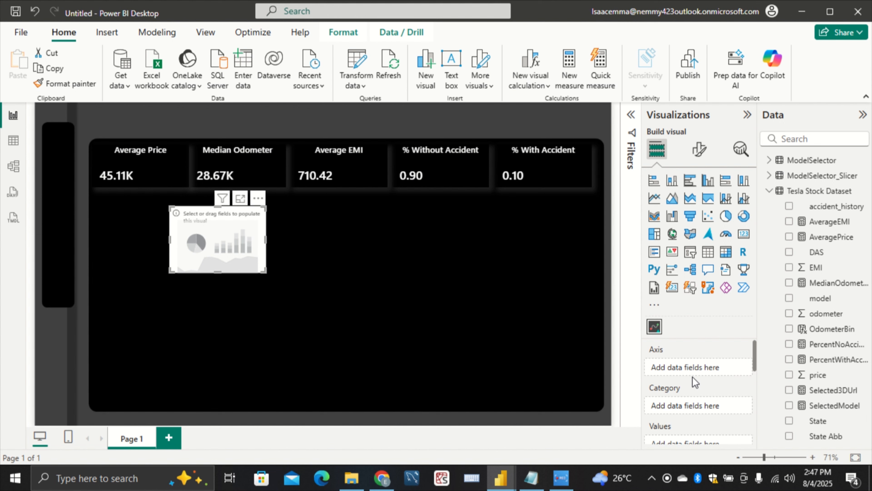
scroll(692, 376, "down", 2)
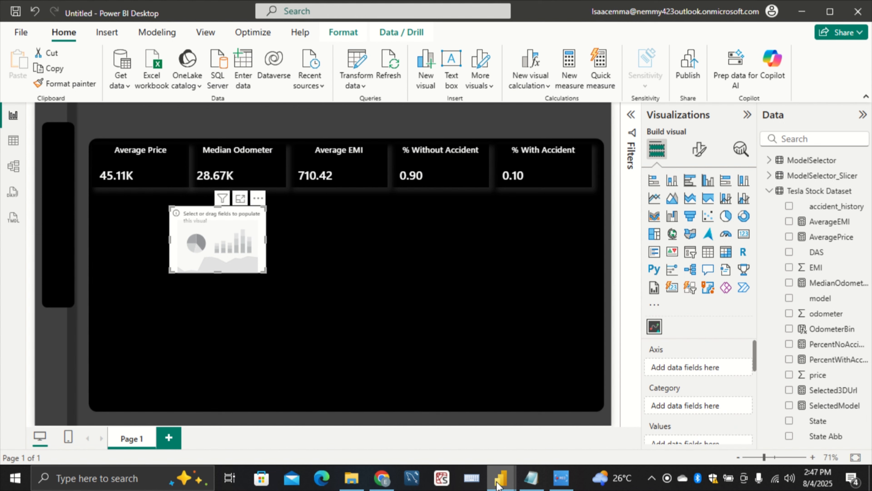
Switch to the Tesla pb report, check which fields its Average Price sparkline uses, and return to the untitled report
mouse_move(501, 478)
left_click(408, 429)
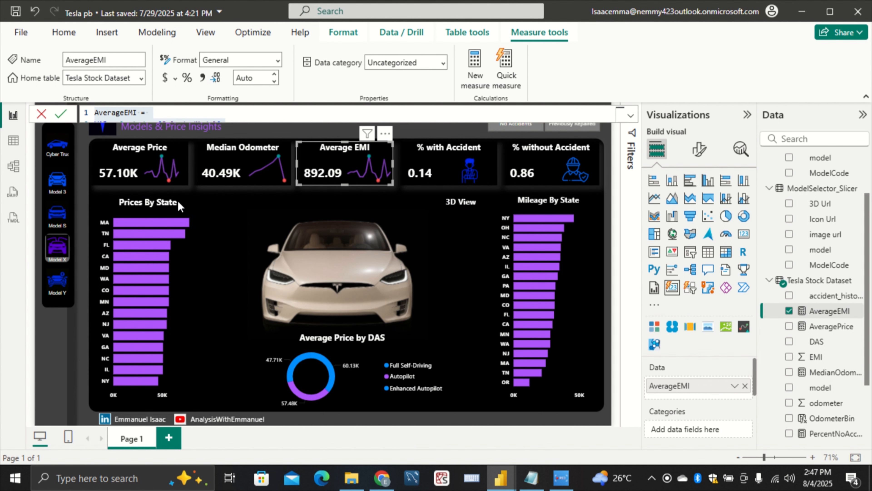
left_click(187, 186)
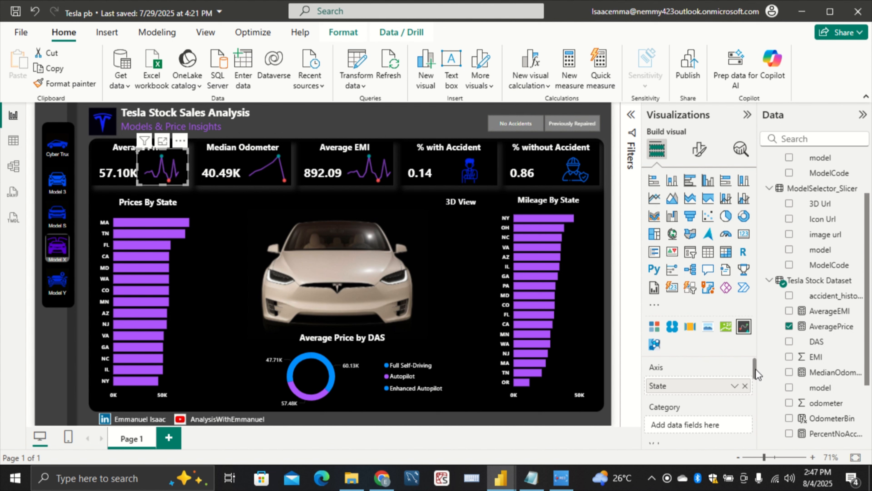
scroll(703, 398, "down", 3)
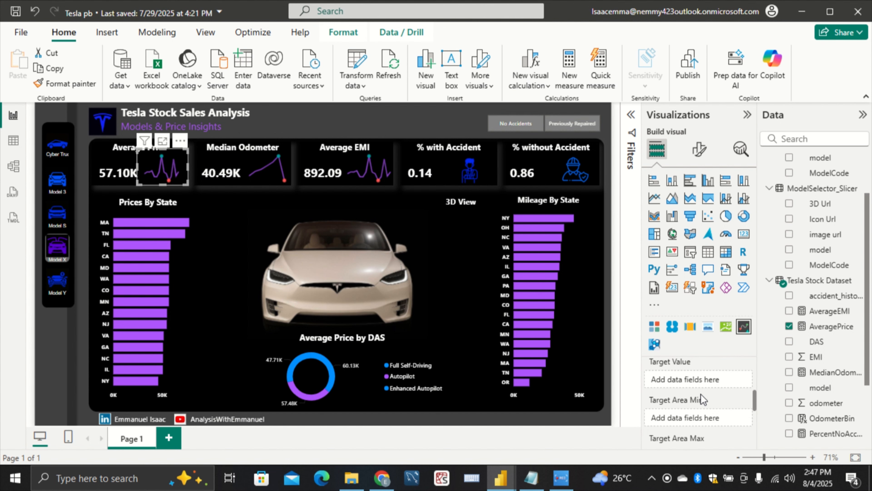
scroll(703, 398, "down", 5)
scroll(701, 395, "up", 4)
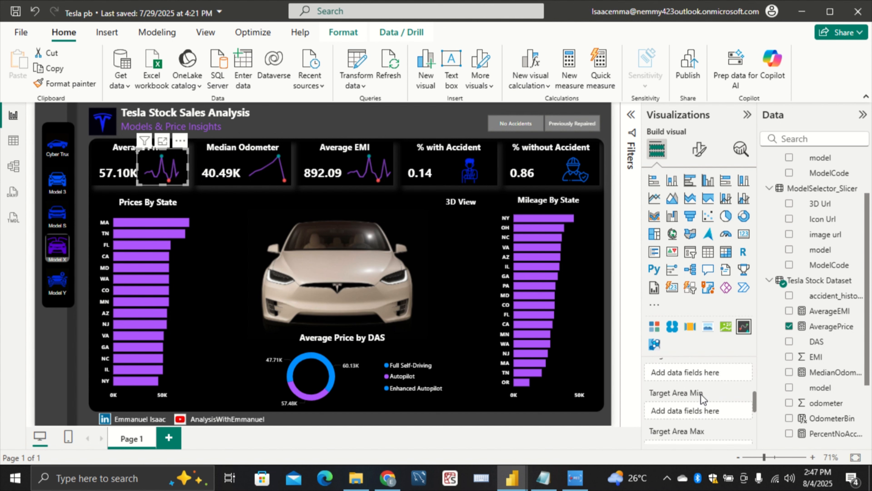
scroll(701, 394, "up", 2)
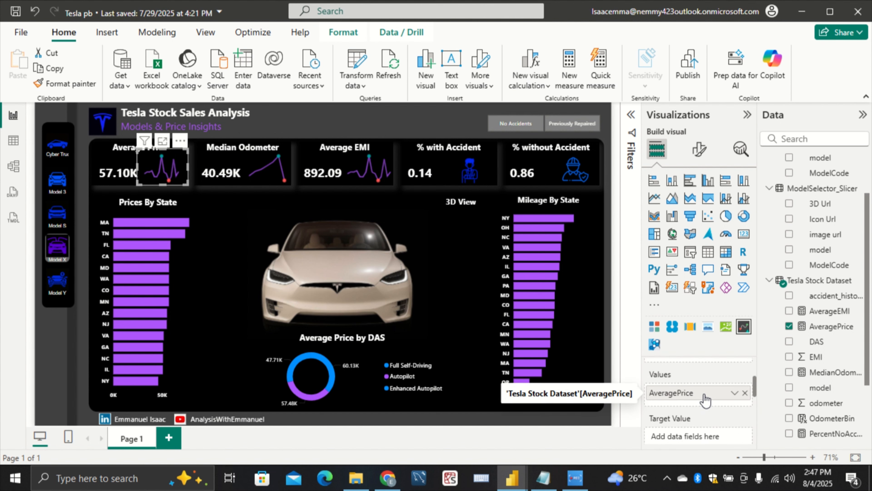
scroll(704, 395, "up", 2)
mouse_move(512, 478)
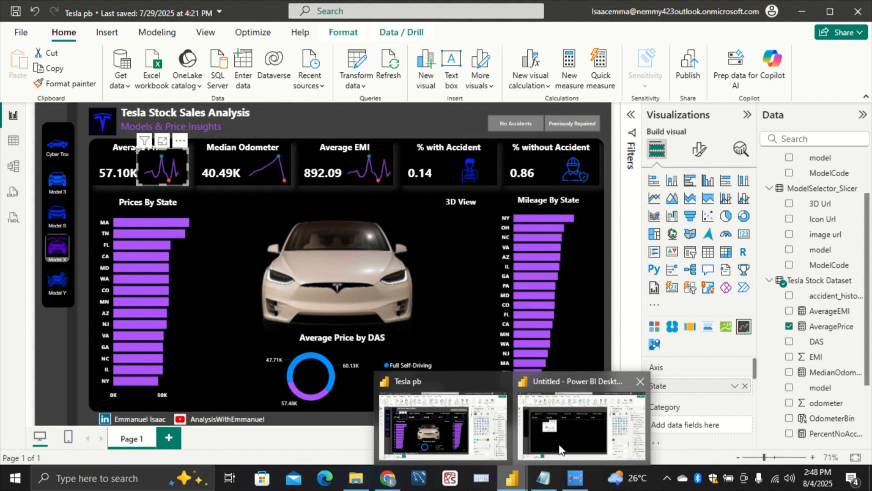
left_click(559, 444)
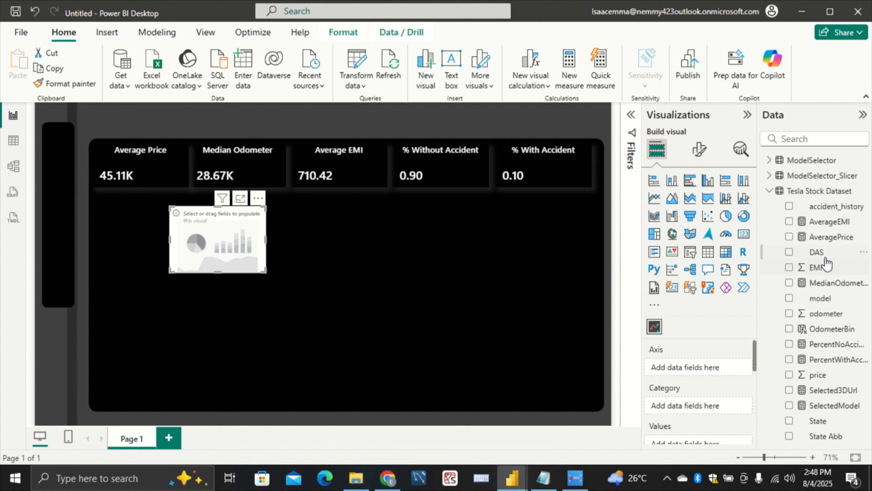
Assign State to the sparkline's axis and AveragePrice to its values
left_click_drag(824, 422, 708, 364)
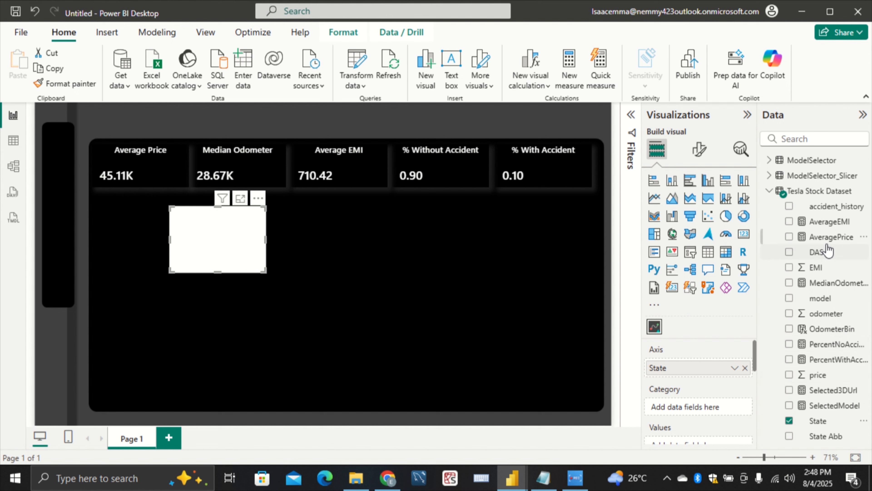
left_click_drag(830, 239, 723, 375)
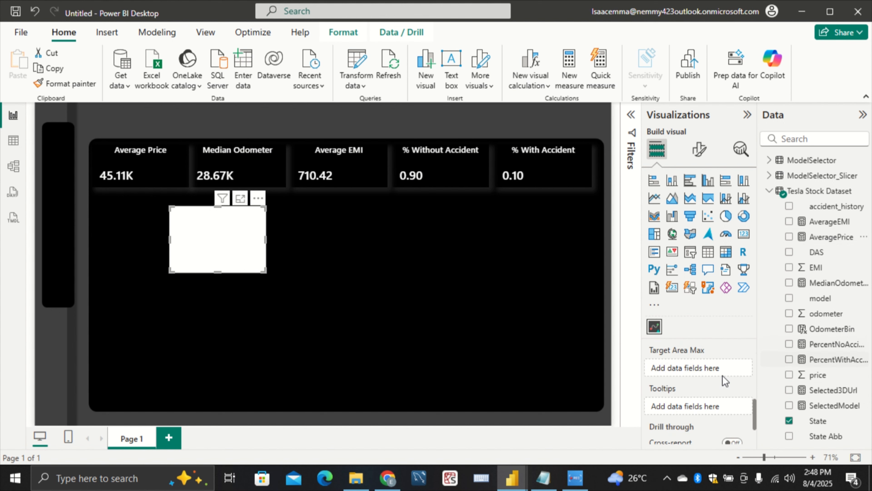
scroll(676, 387, "up", 4)
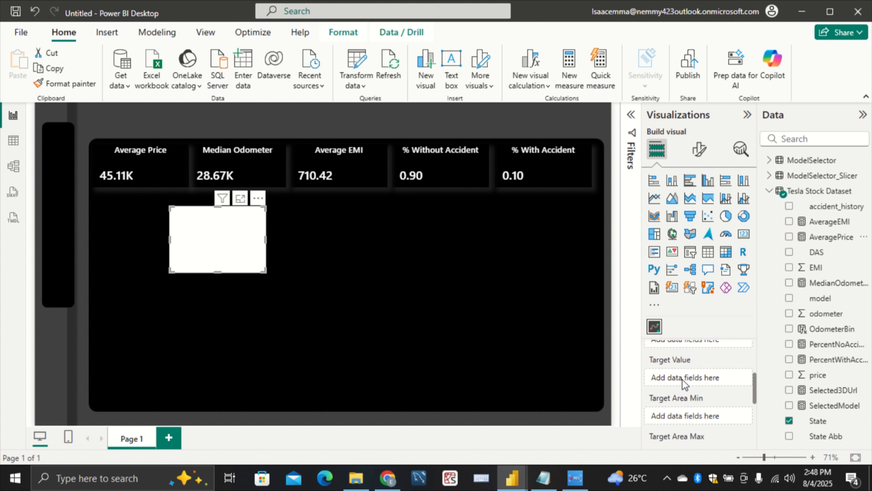
scroll(684, 384, "up", 2)
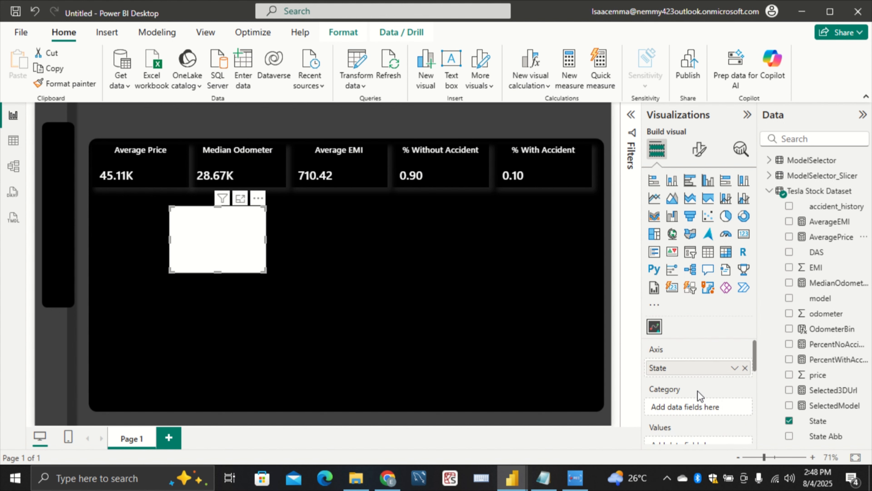
scroll(698, 392, "down", 2)
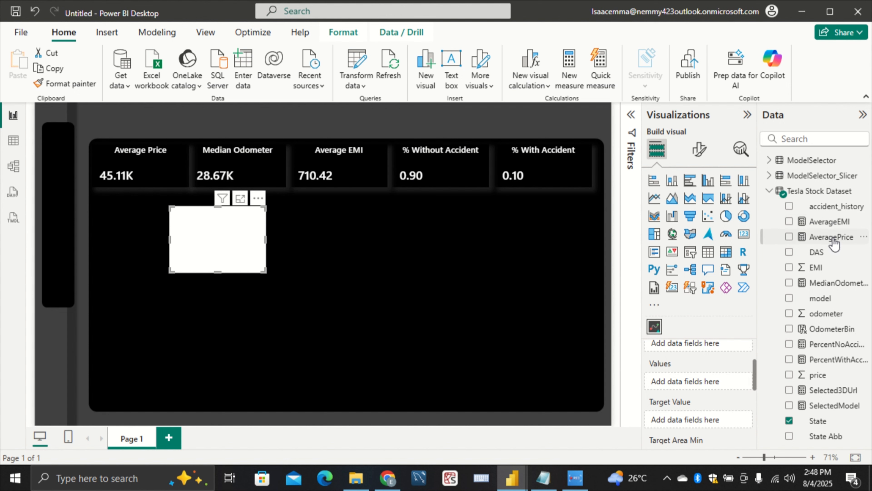
left_click_drag(832, 239, 701, 380)
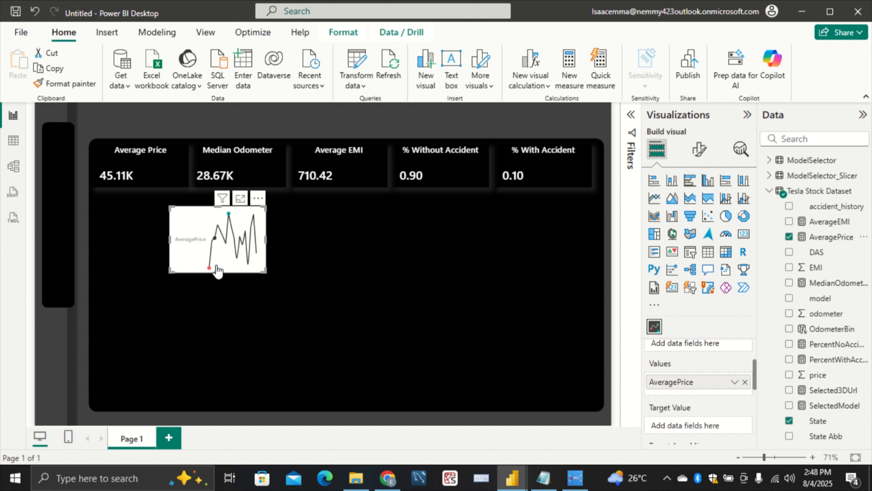
Turn off the sparkline's category label and move the visual up beside the Average Price card's value
left_click(700, 162)
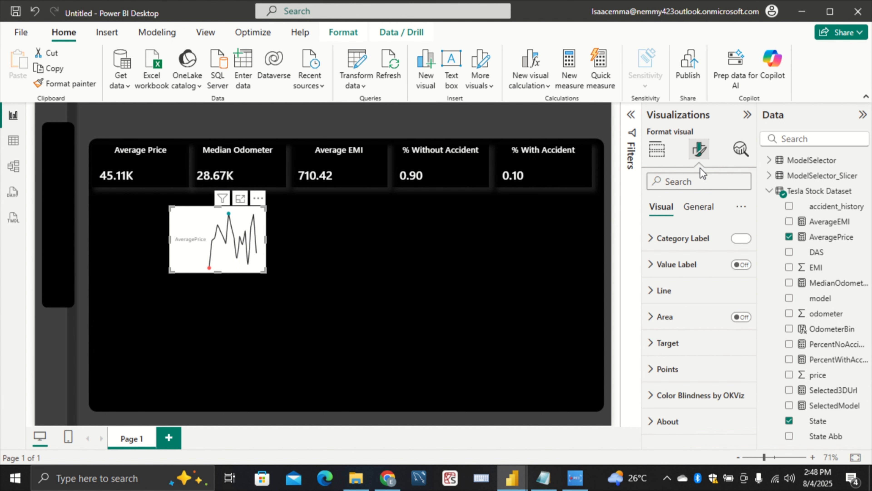
left_click(735, 240)
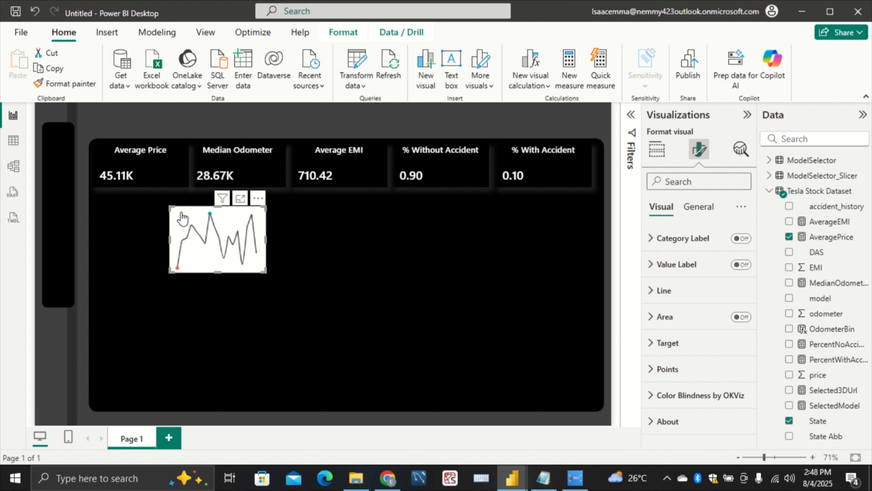
left_click_drag(188, 207, 158, 160)
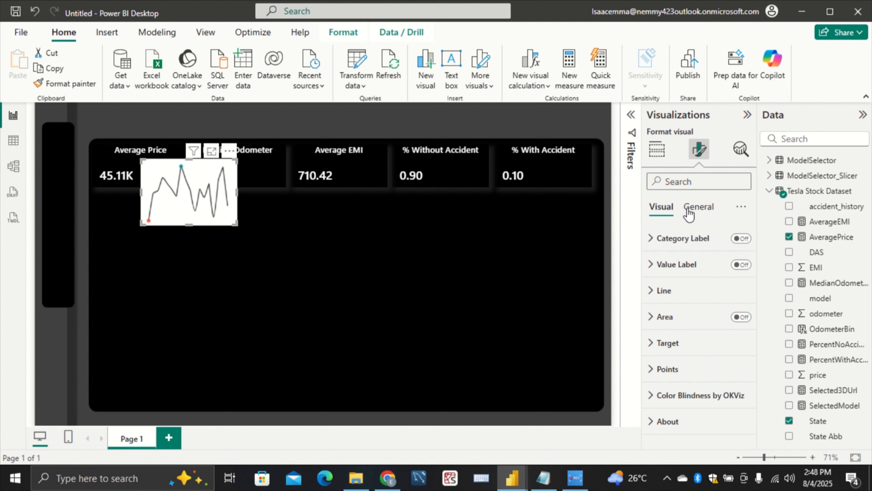
Turn off the sparkline's background
left_click(698, 207)
left_click(681, 291)
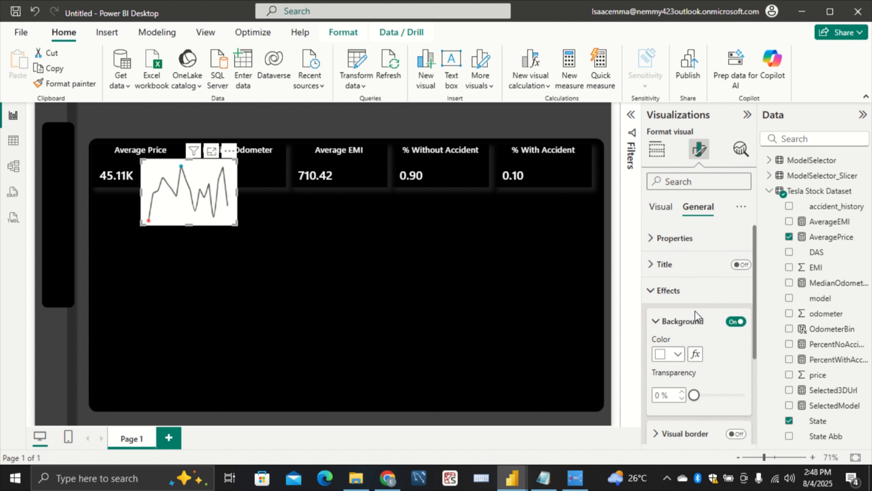
left_click(735, 326)
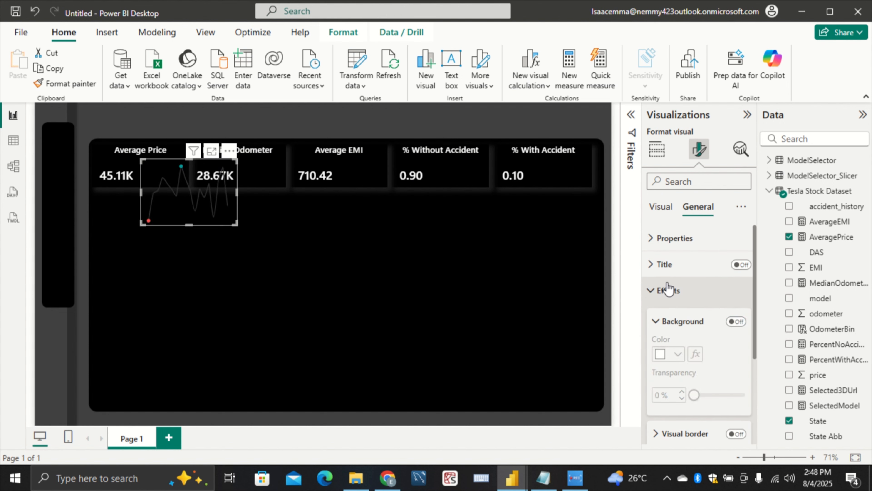
Open the color choices for the sparkline's line
left_click(661, 207)
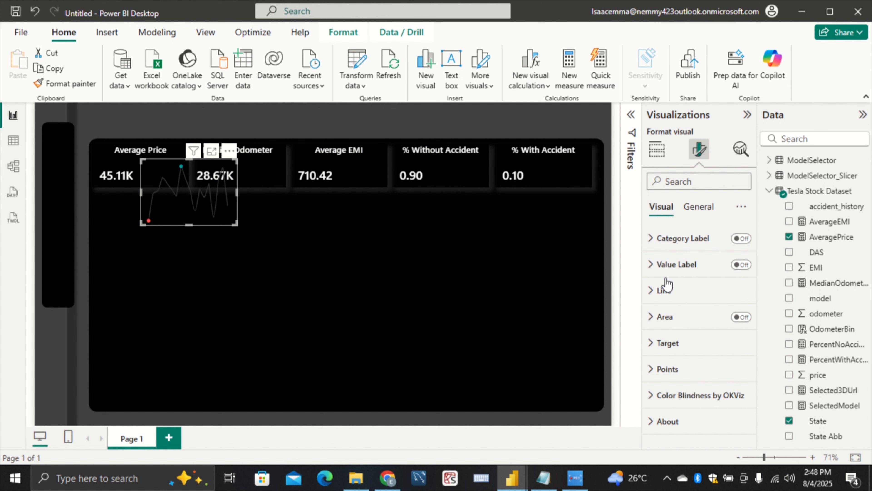
left_click(668, 294)
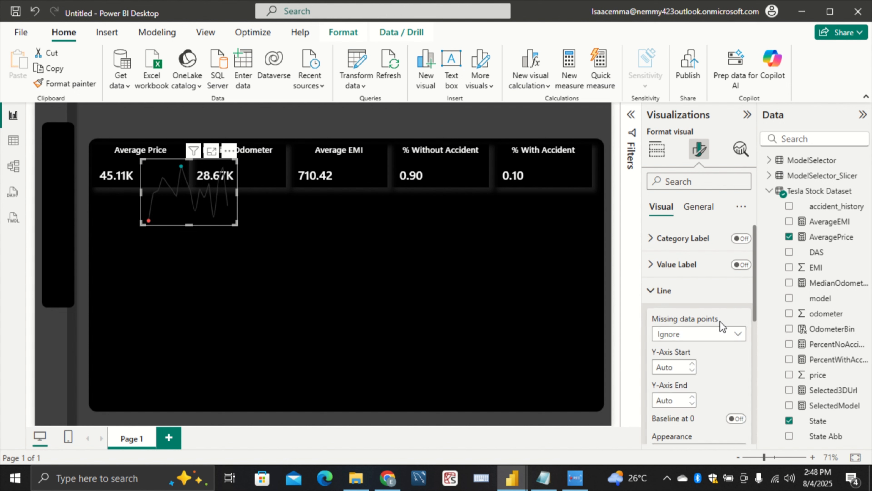
scroll(710, 364, "down", 4)
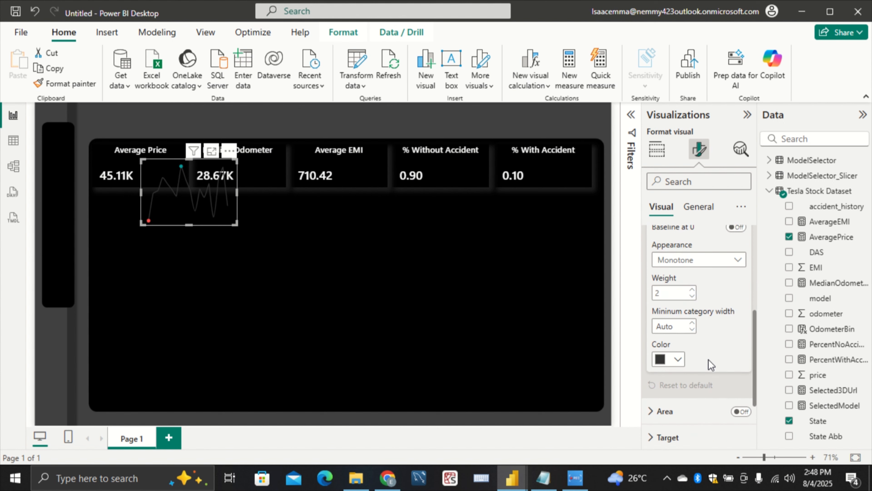
left_click(678, 359)
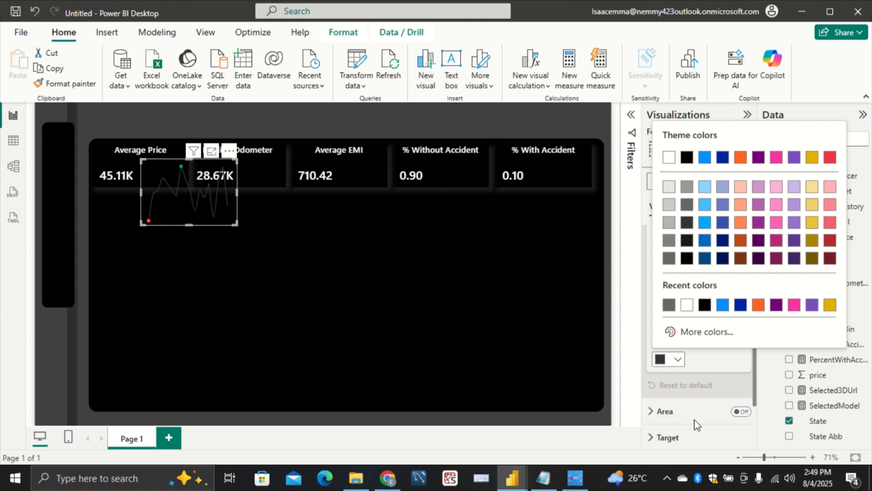
Switch to the finished Tesla pb report and look up the hex color of the Average Price sparkline's line
mouse_move(519, 485)
left_click(437, 423)
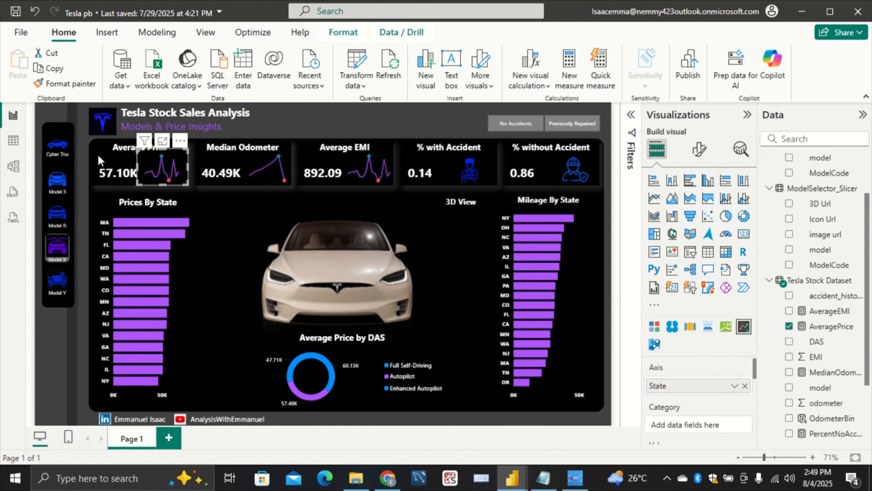
left_click(699, 150)
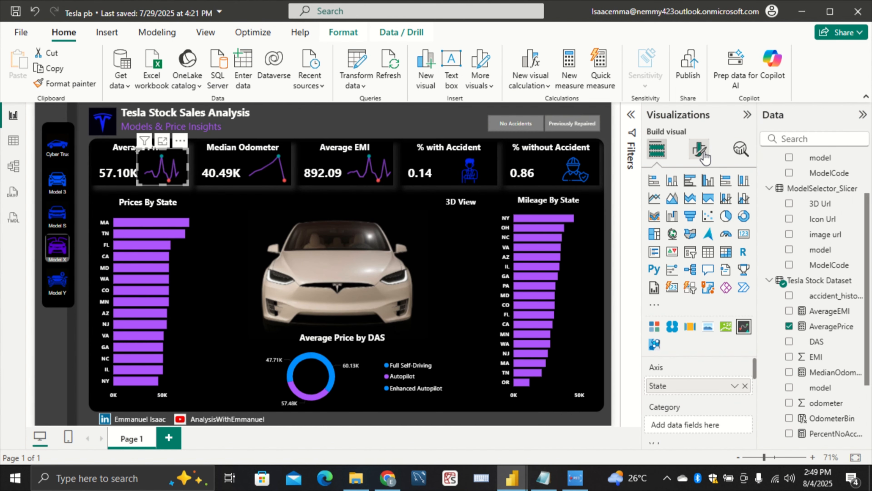
left_click(670, 296)
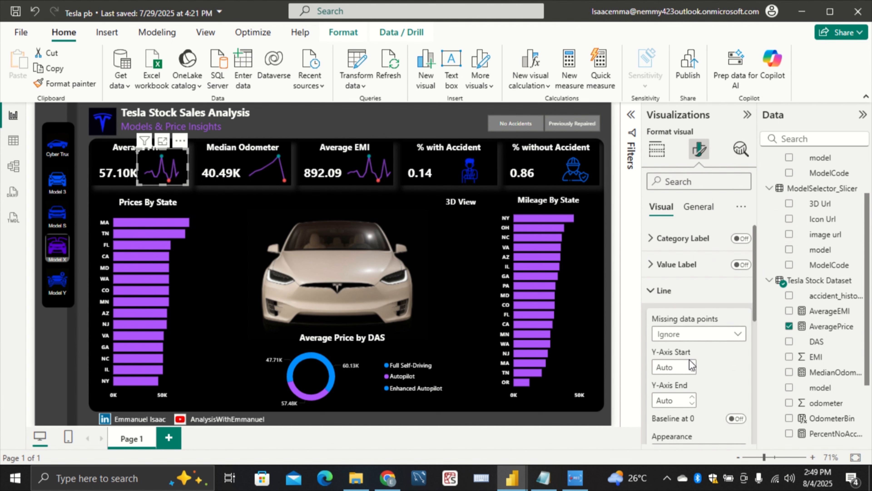
scroll(693, 367, "down", 3)
scroll(693, 367, "down", 2)
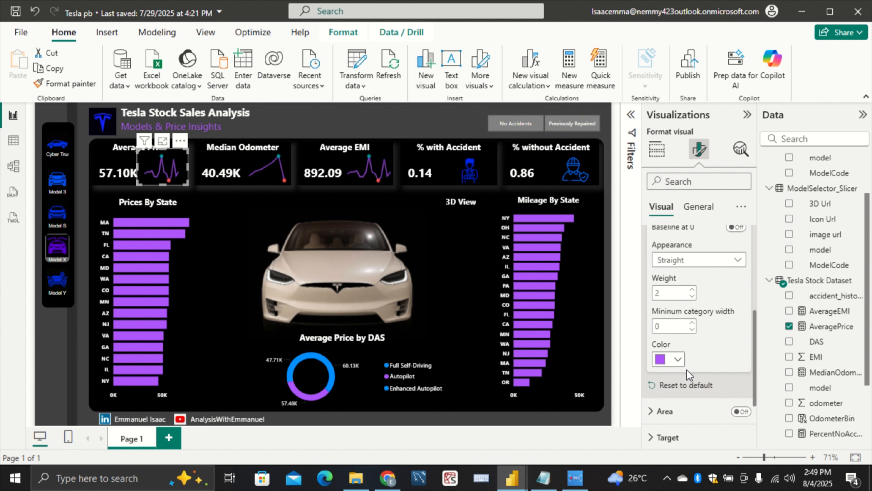
left_click(676, 359)
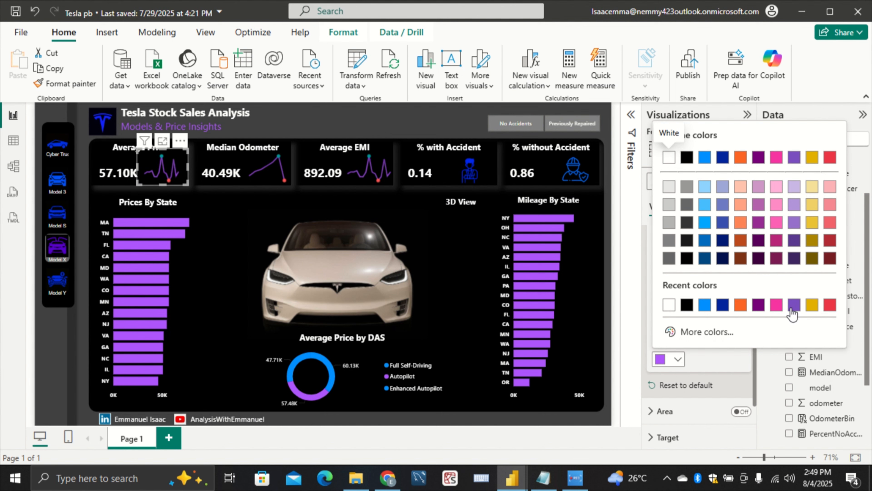
left_click(704, 331)
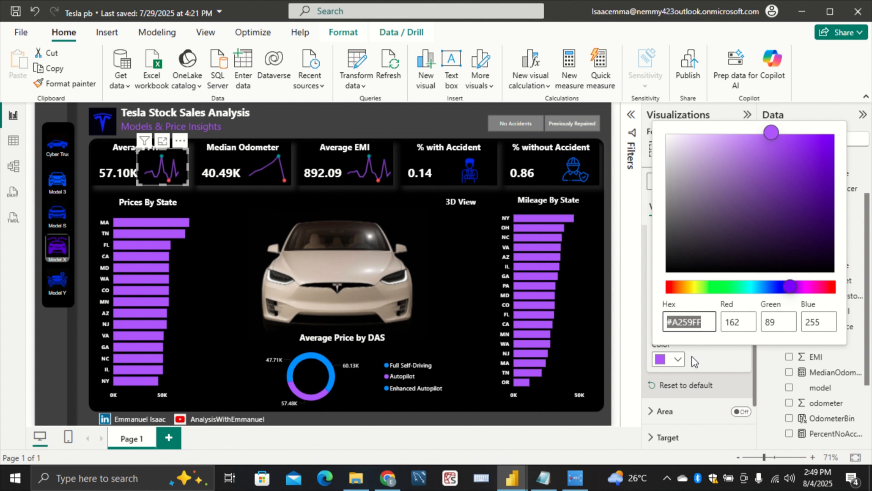
Return to the untitled report and set the Average Price sparkline's line color to hex A259FF
mouse_move(522, 479)
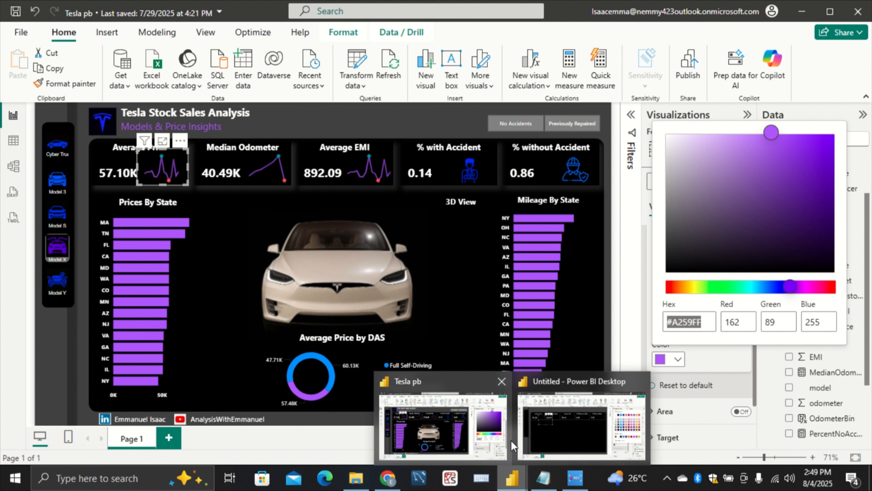
left_click(522, 450)
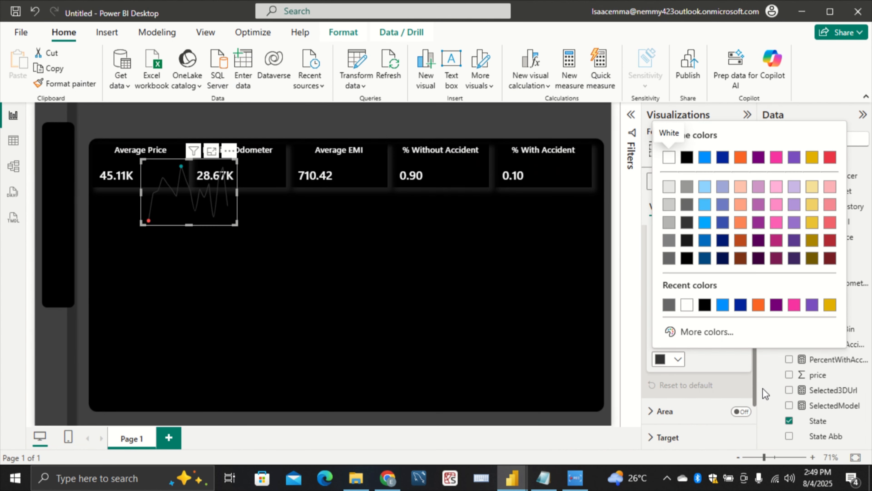
left_click(705, 332)
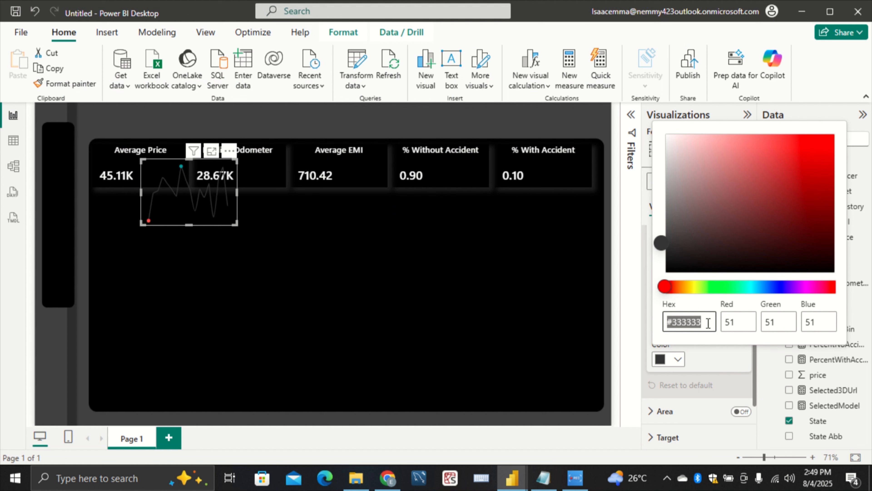
key("BackSpace")
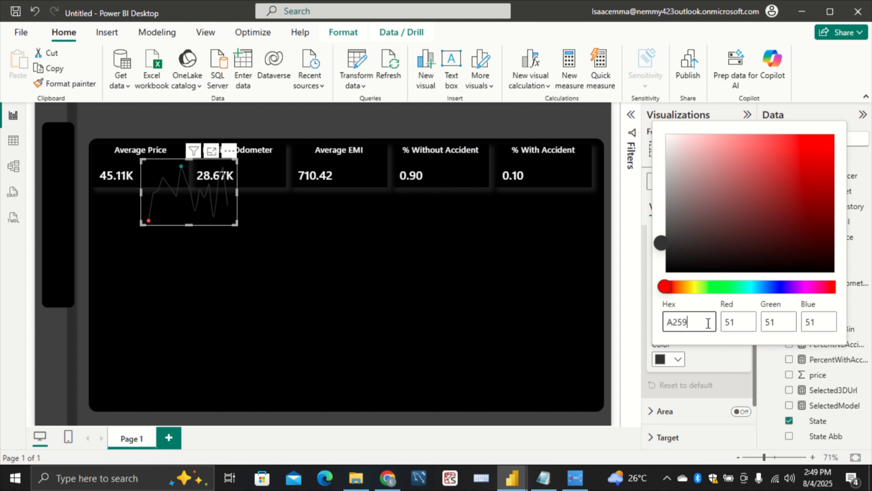
type("A259FF")
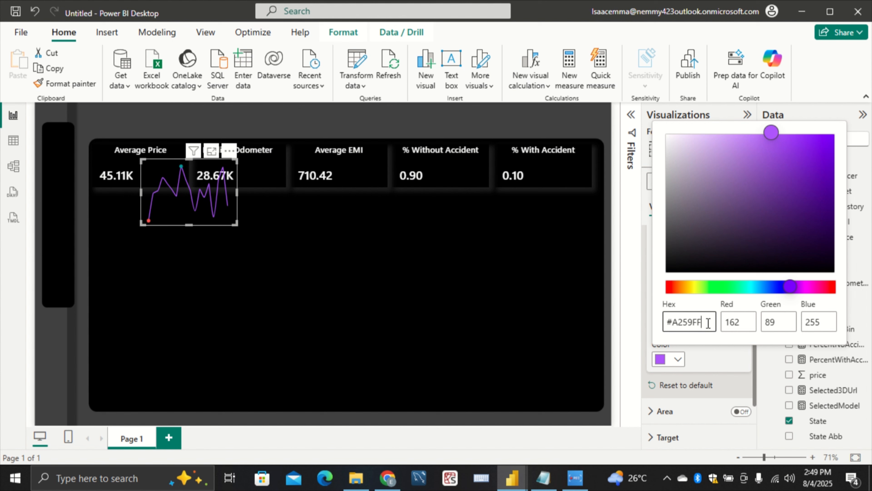
left_click(558, 353)
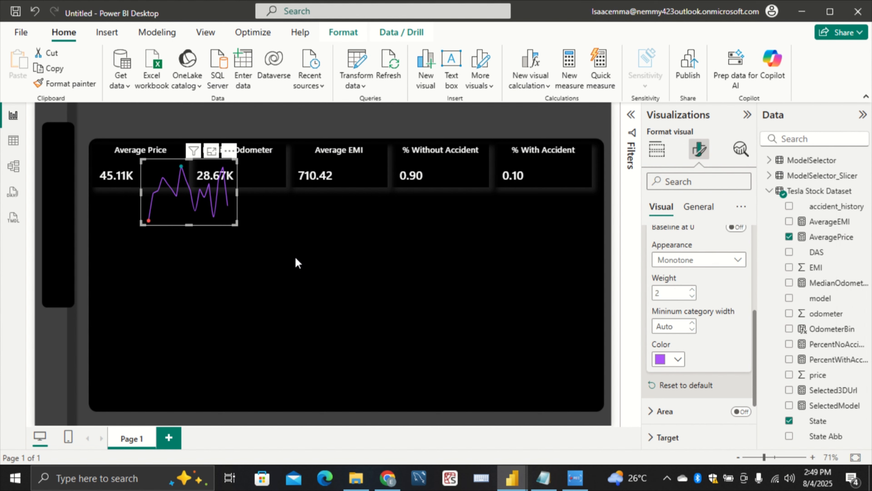
Copy the Average Price sparkline and paste two duplicates onto the page
left_click(213, 219)
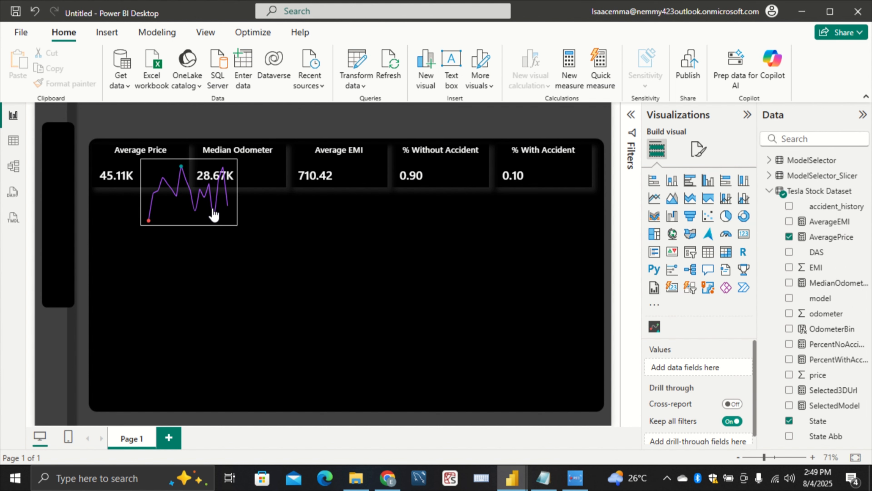
left_click(222, 223)
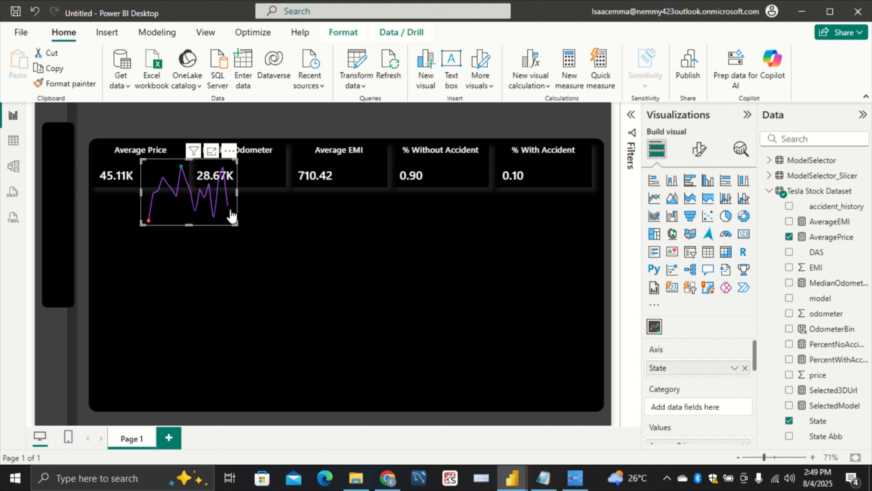
left_click(229, 150)
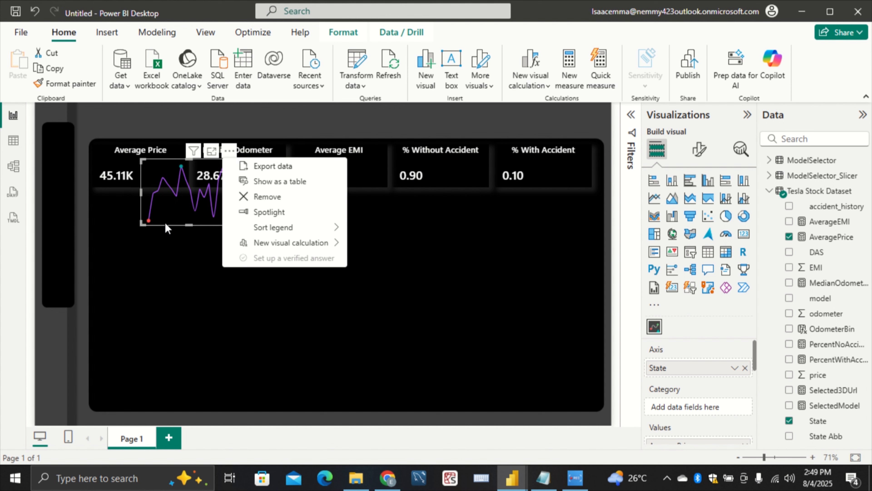
left_click(180, 216)
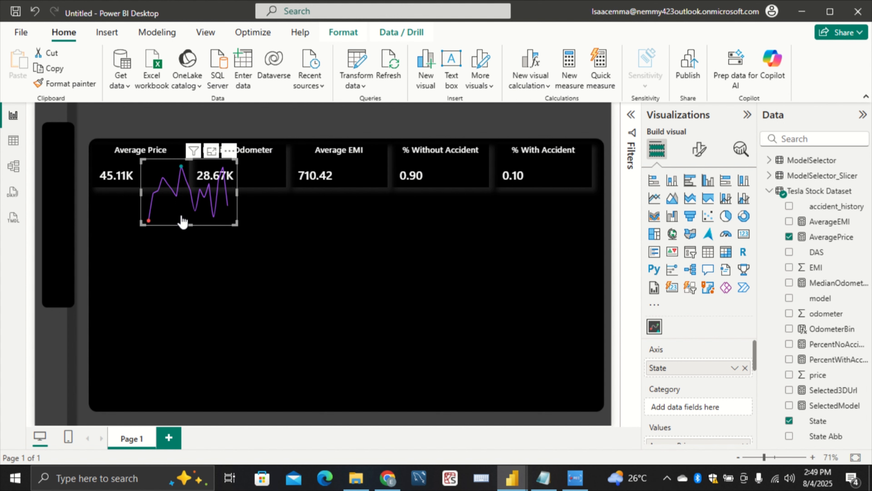
key("ctrl+c")
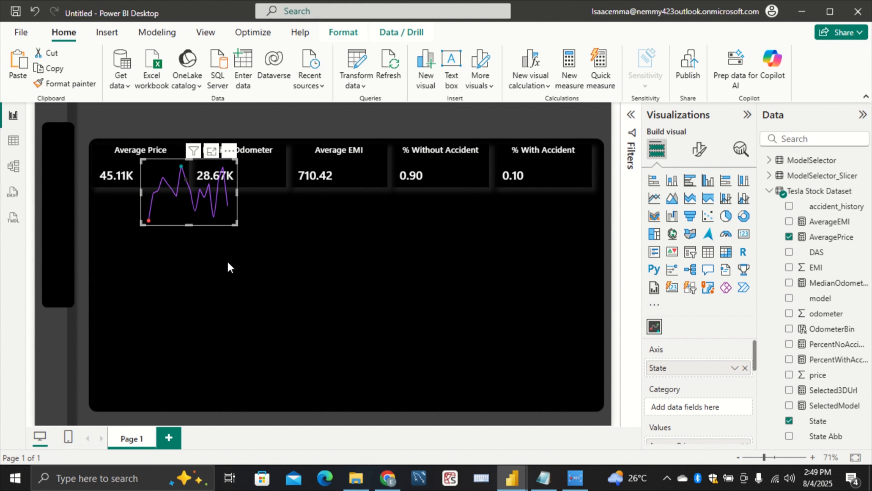
left_click(240, 263)
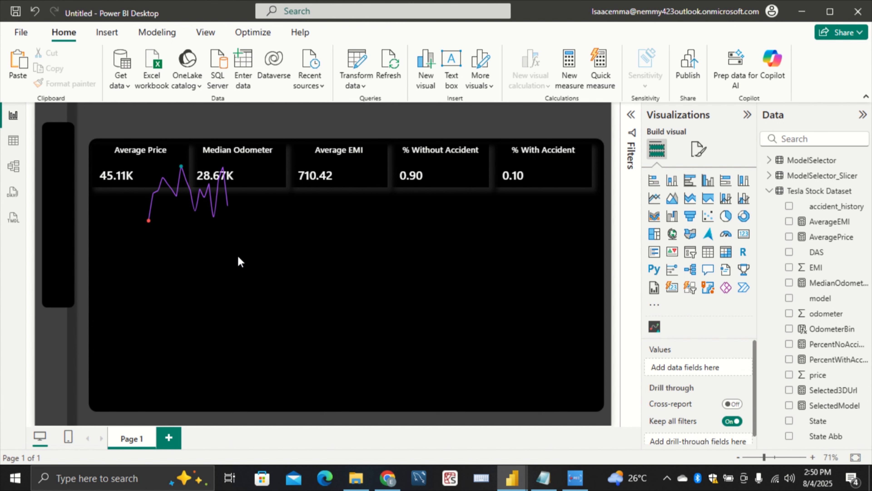
key("ctrl+v")
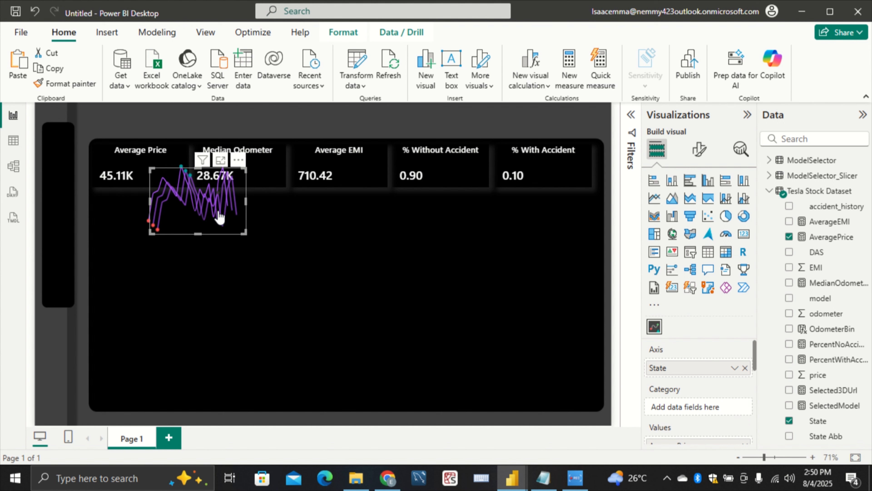
Spread the two sparkline copies apart, one near the Median Odometer card and one below the Average EMI card
left_click_drag(230, 236, 342, 244)
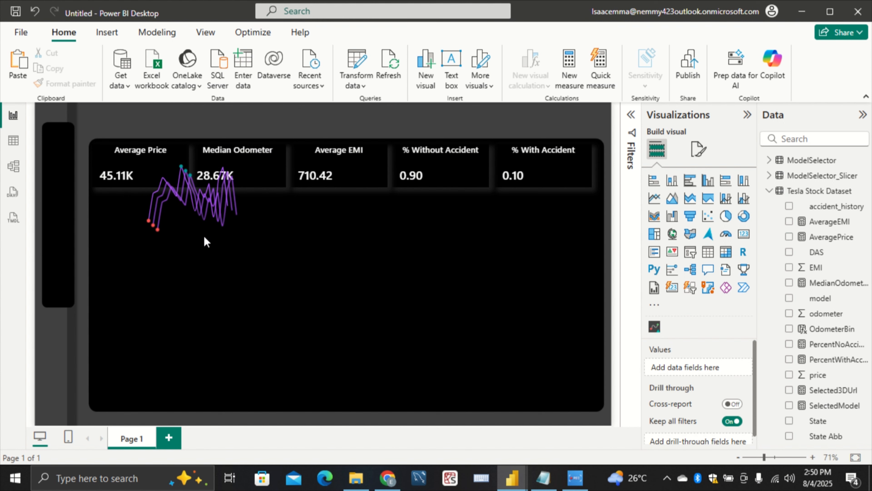
left_click(235, 234)
key("ctrl+c")
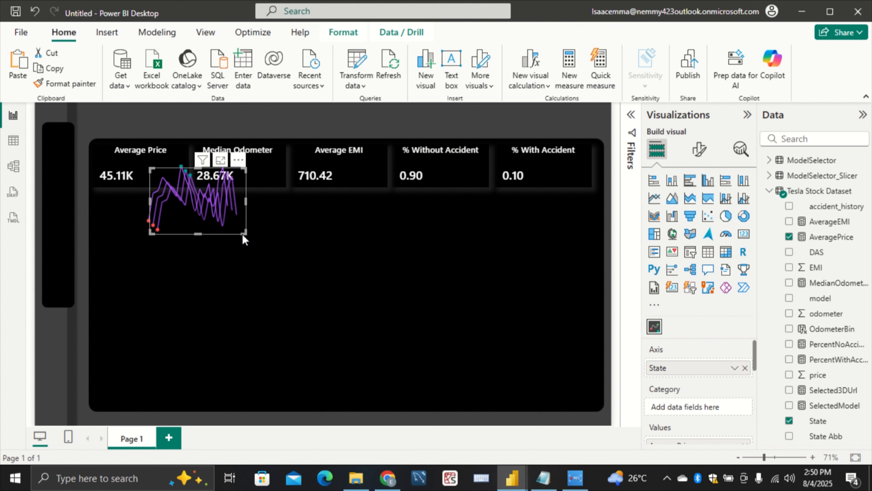
key("ctrl+v")
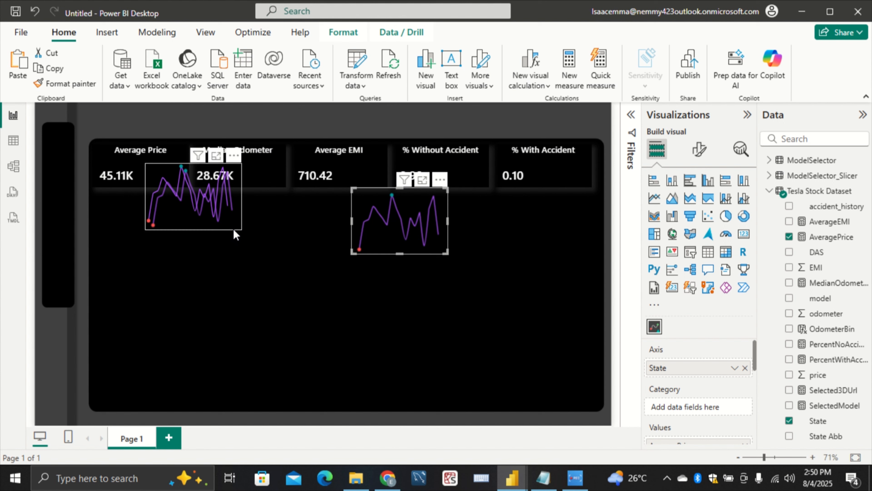
left_click(234, 229)
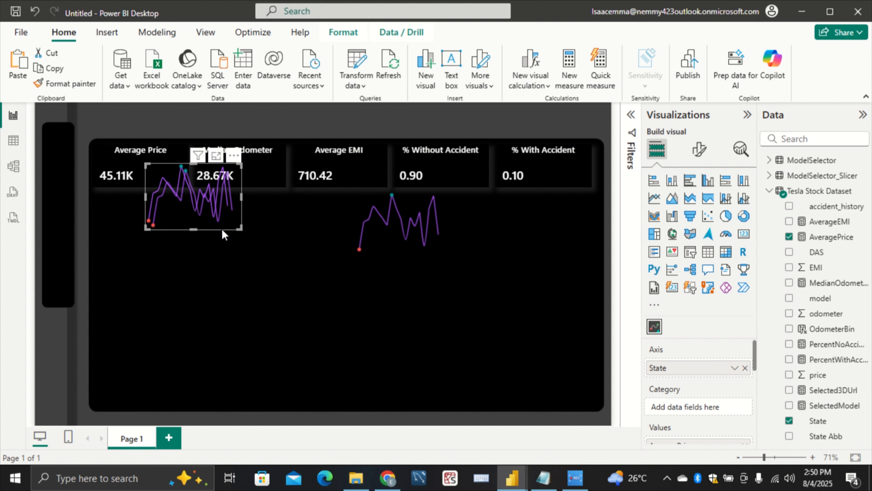
left_click_drag(221, 229, 325, 227)
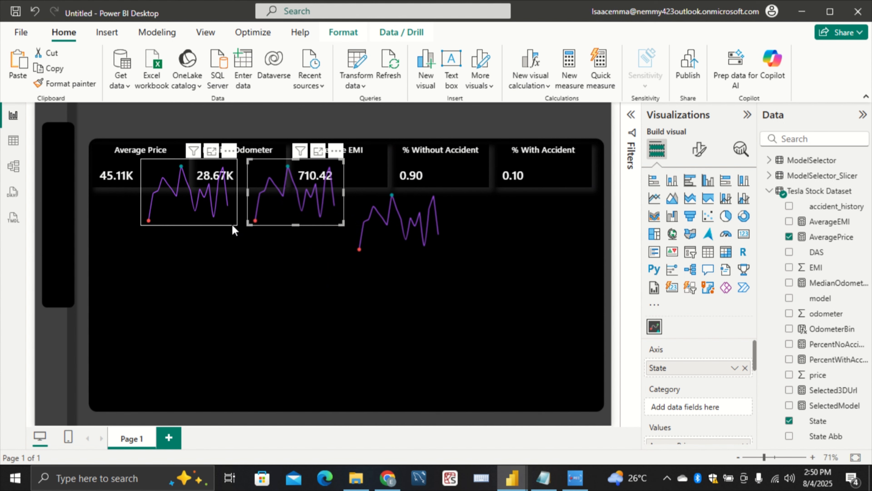
Shrink the original sparkline to fit inside the Average Price card beside its value
left_click(234, 224)
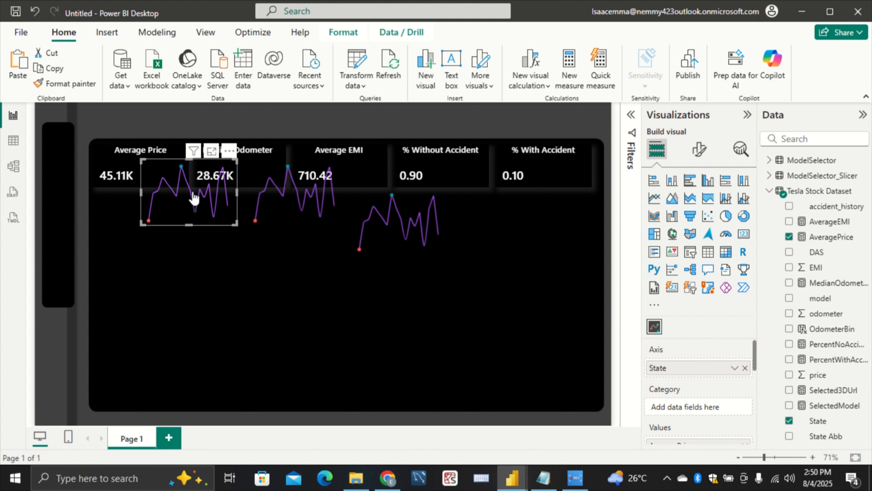
left_click_drag(234, 225, 185, 182)
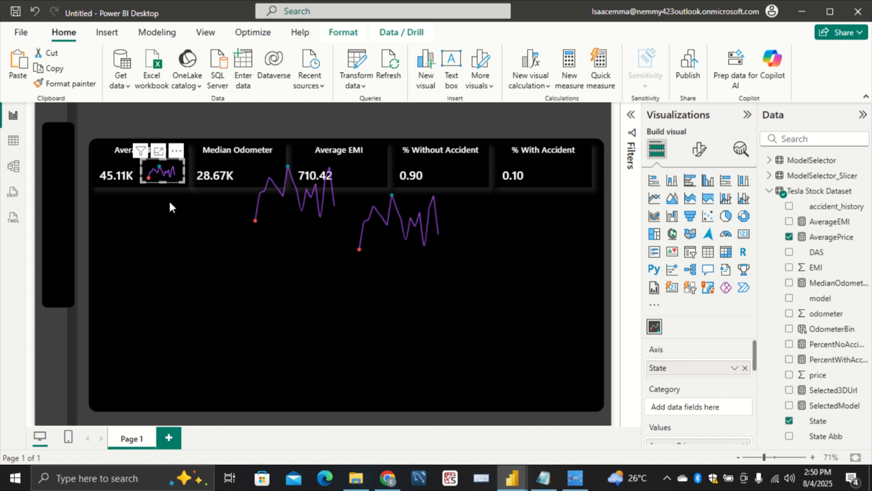
left_click(193, 202)
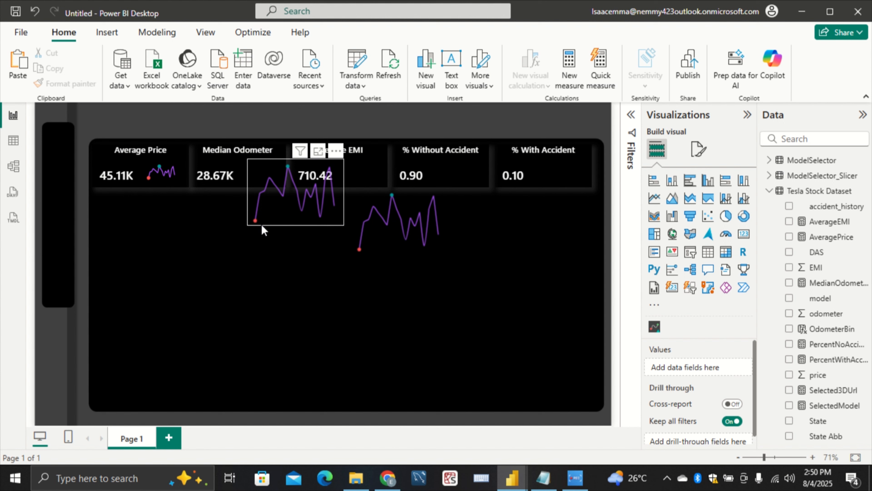
Move the nearer sparkline copy beside the Median Odometer value and shrink it to fit inside that card
mouse_move(264, 226)
left_mouse_down()
mouse_move(246, 215)
mouse_move(252, 221)
left_mouse_up()
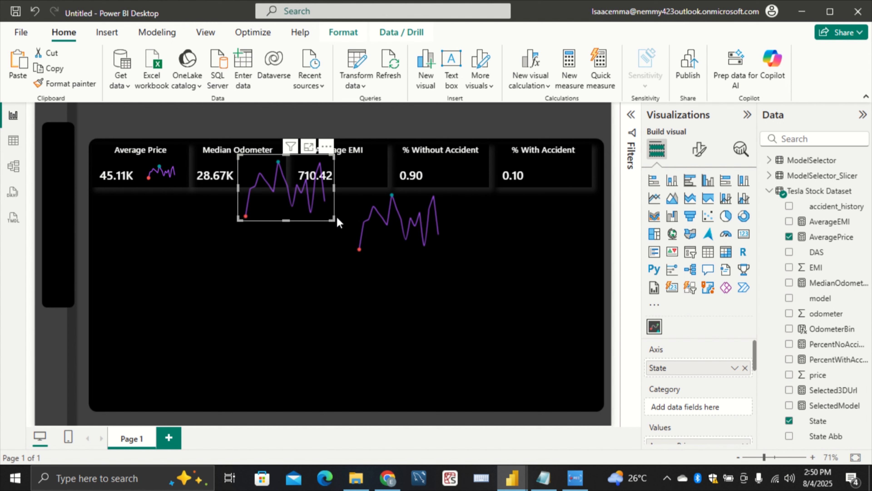
left_click_drag(334, 217, 282, 179)
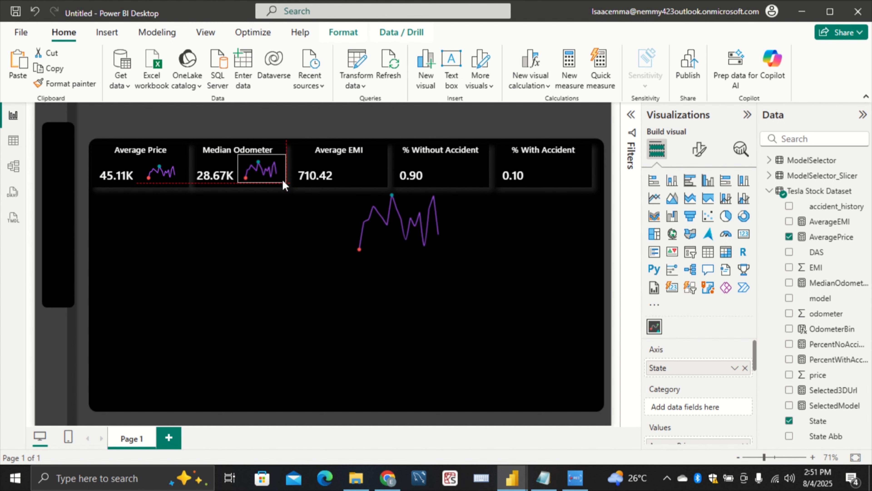
left_click(285, 202)
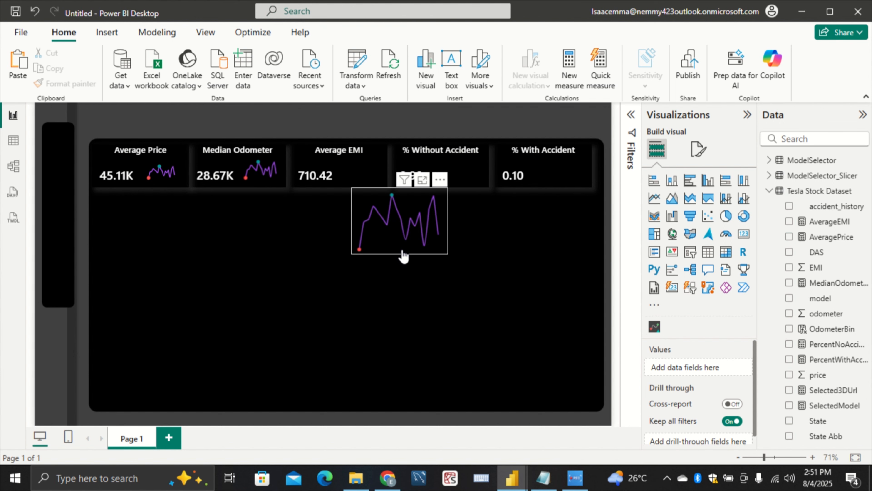
Move the remaining sparkline copy beside the Average EMI value and shrink it to fit inside that card
left_click(444, 252)
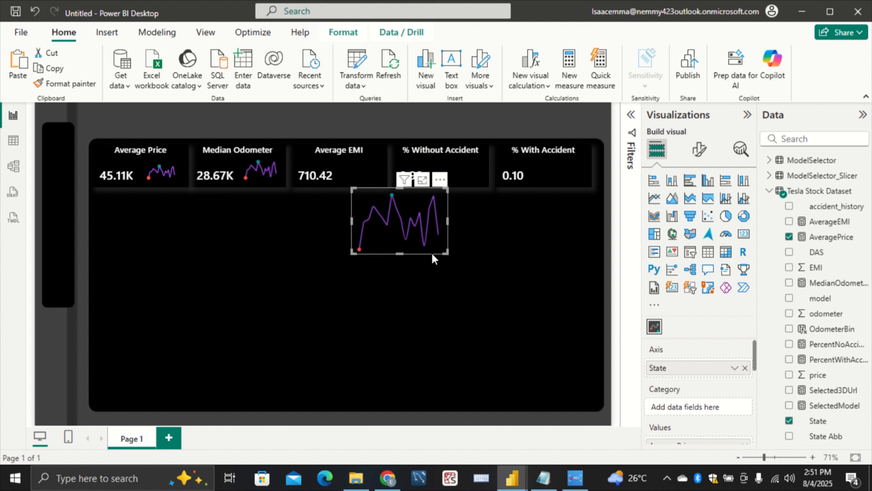
left_click_drag(414, 253, 399, 220)
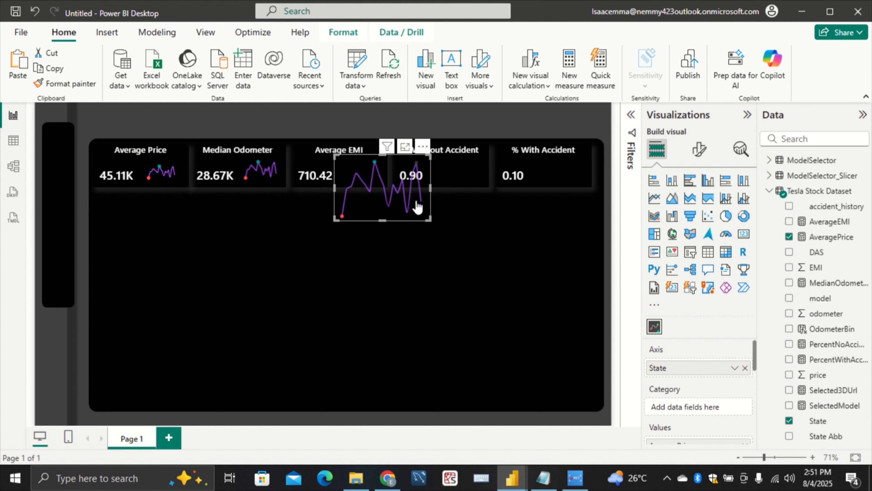
left_click_drag(428, 216, 383, 180)
left_click(378, 205)
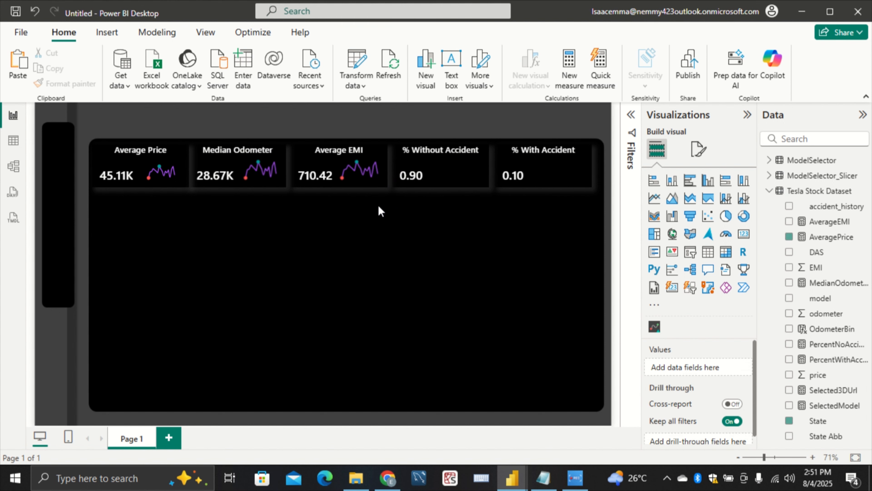
Switch to the Tesla pb report and examine the axis and value fields used by its Median Odometer sparkline
left_click(285, 185)
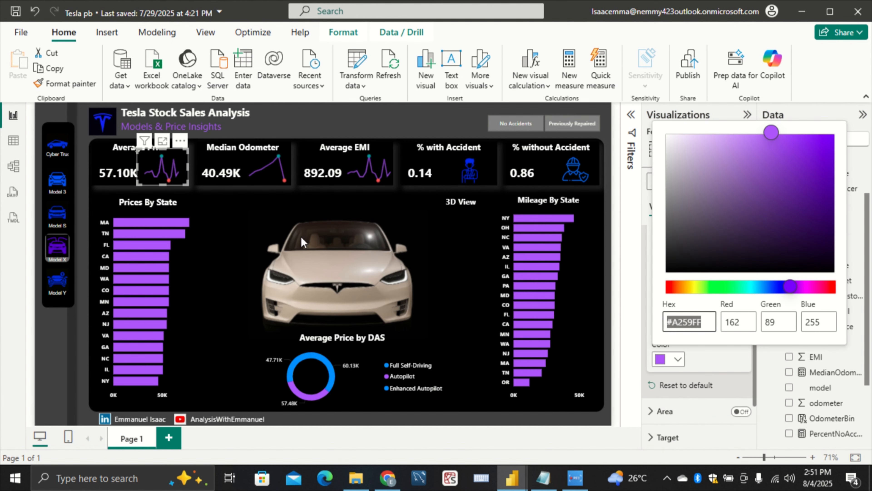
left_click(289, 189)
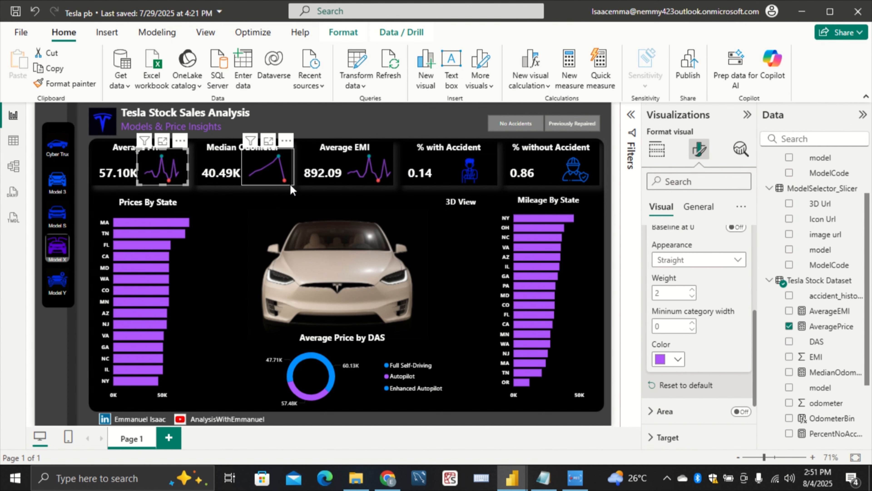
left_click(290, 184)
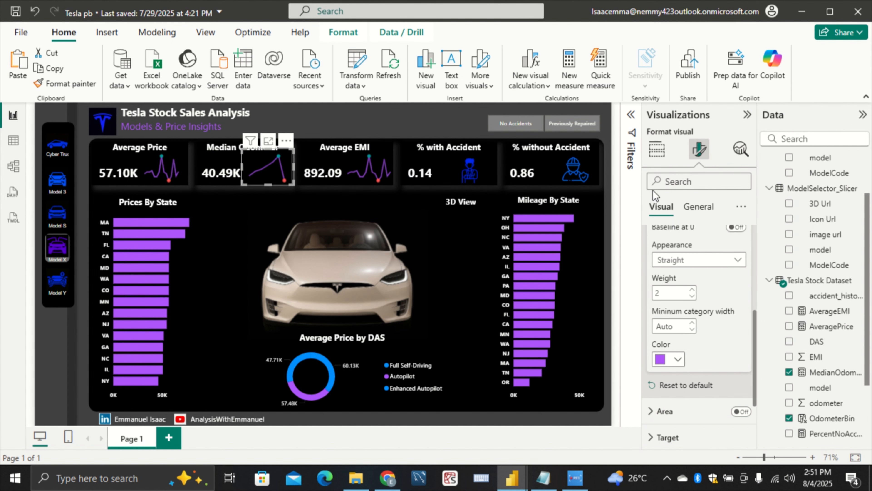
left_click(656, 149)
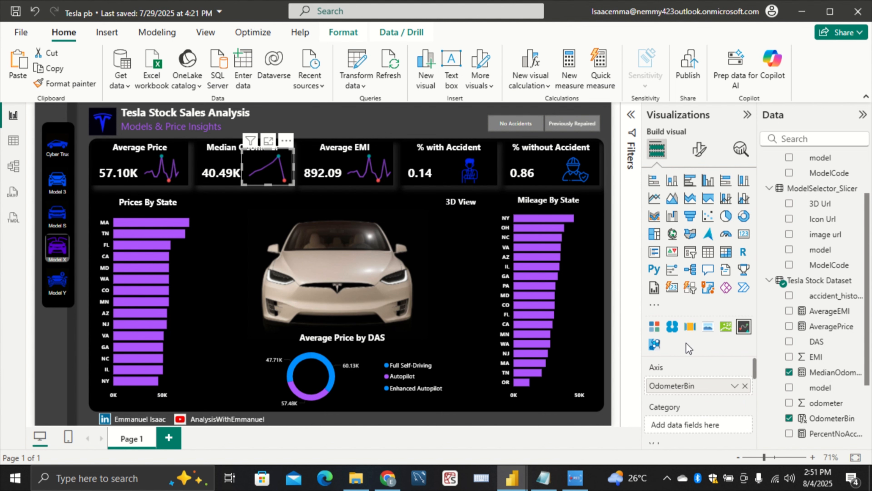
scroll(701, 387, "down", 2)
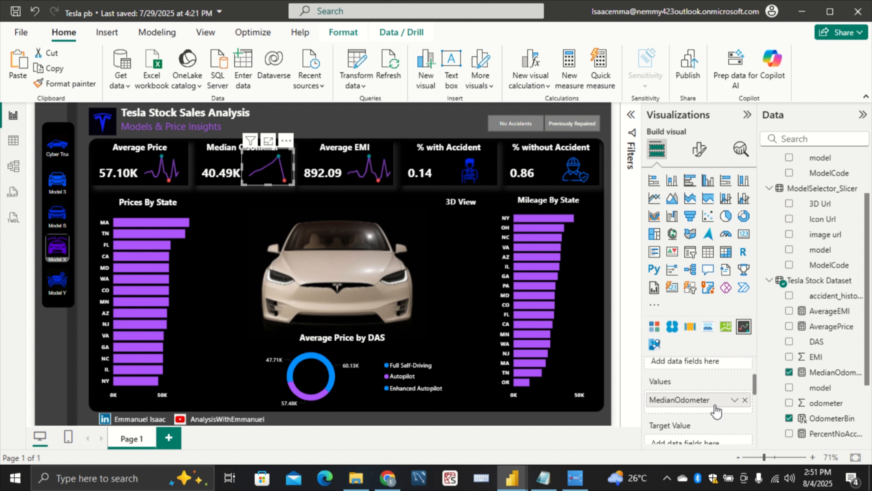
Return to the Untitled report and replace State with OdometerBin as the axis of the sparkline in the Median Odometer card
mouse_move(512, 479)
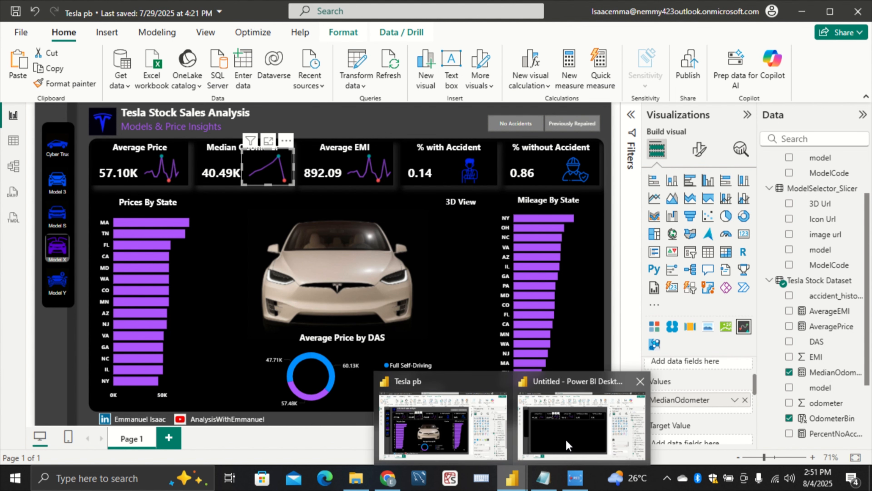
left_click(566, 439)
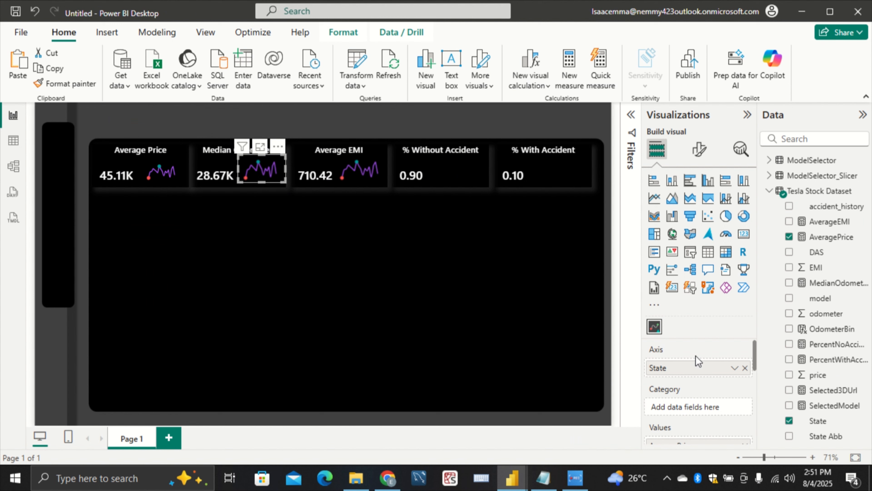
left_click(745, 368)
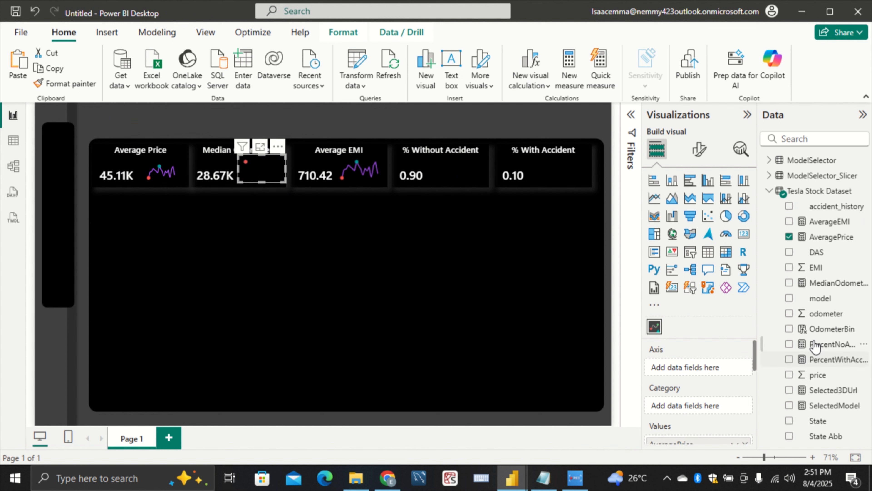
mouse_move(824, 329)
left_mouse_down()
mouse_move(738, 366)
mouse_move(699, 368)
left_mouse_up()
Replace AveragePrice with MedianOdometer as the value plotted by the sparkline in the Median Odometer card
scroll(729, 385, "down", 3)
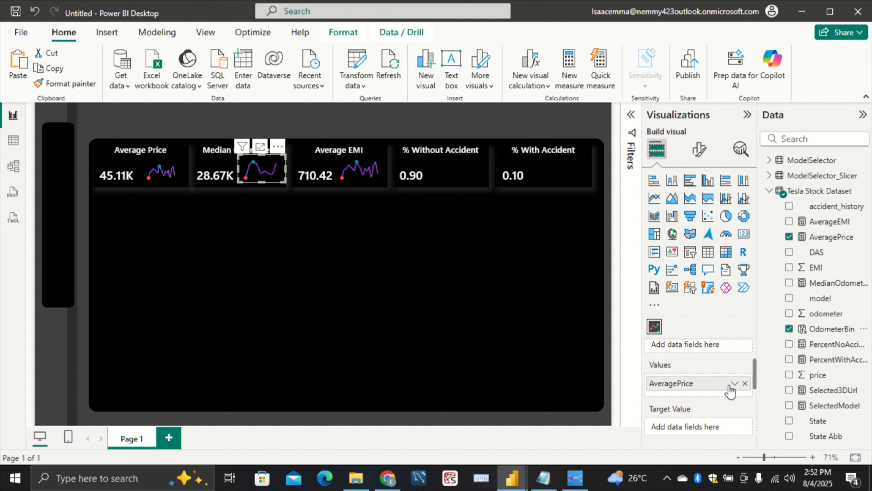
left_click(745, 382)
left_click_drag(832, 286, 713, 383)
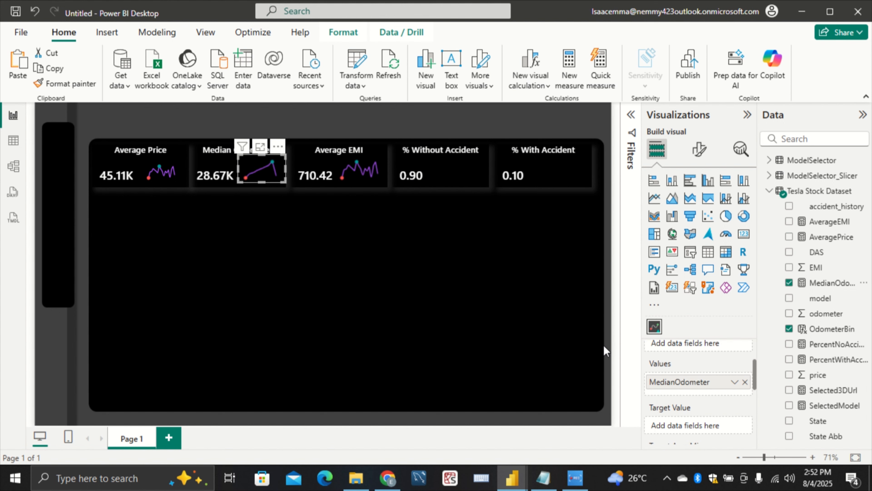
left_click(308, 224)
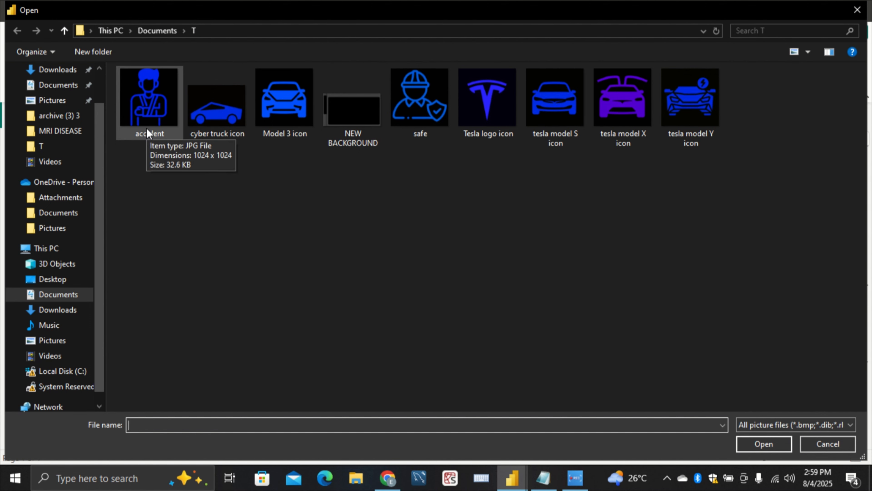
Insert the "accident" picture and fit it at small size beside the value in the % With Accident card
left_click(154, 100)
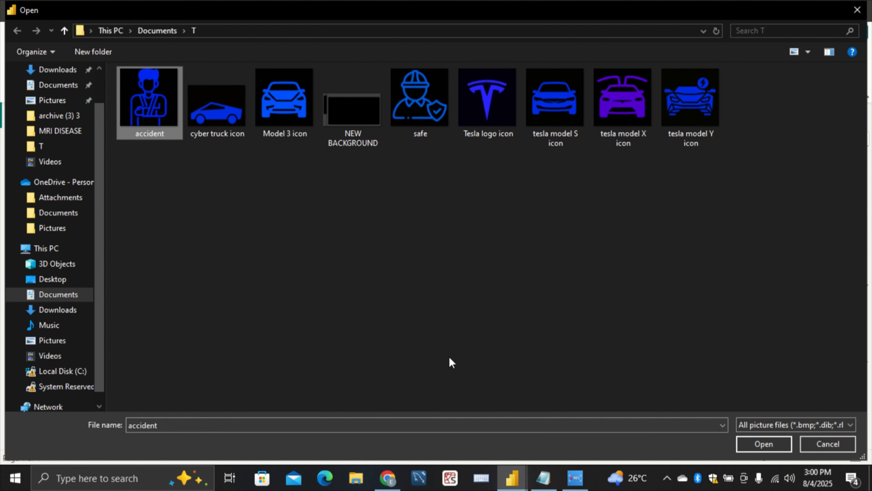
left_click(768, 443)
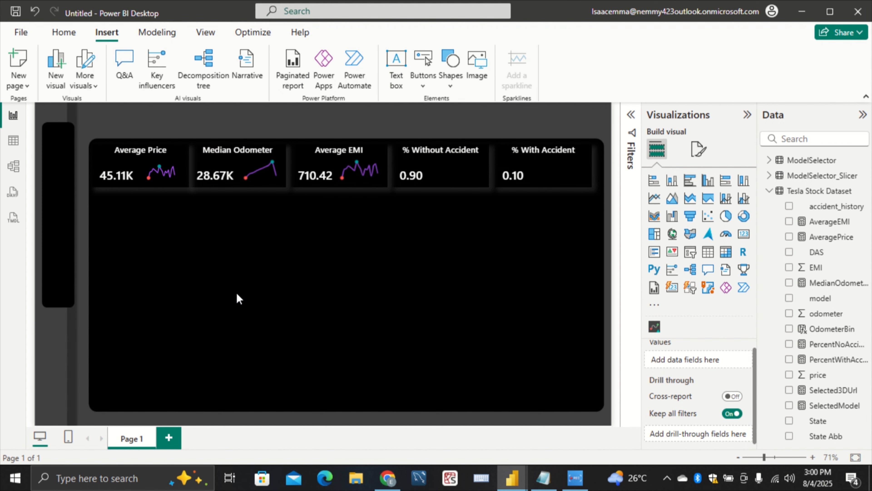
left_click_drag(180, 270, 577, 169)
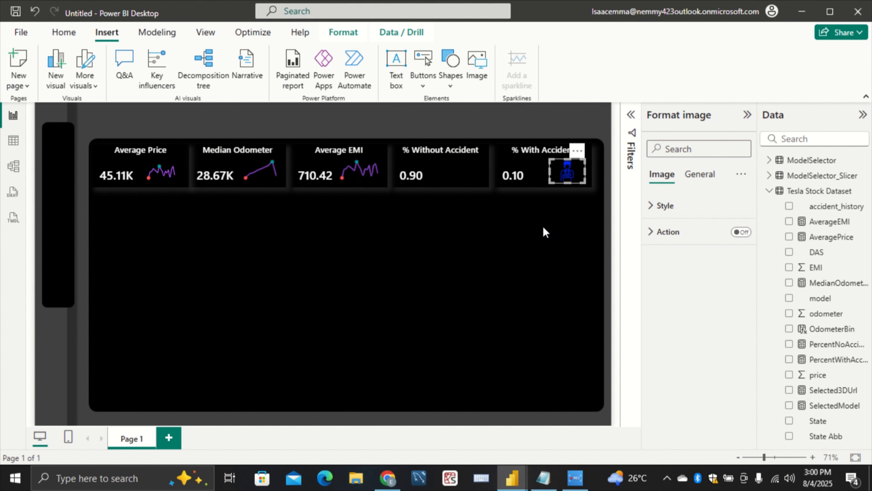
left_click(543, 227)
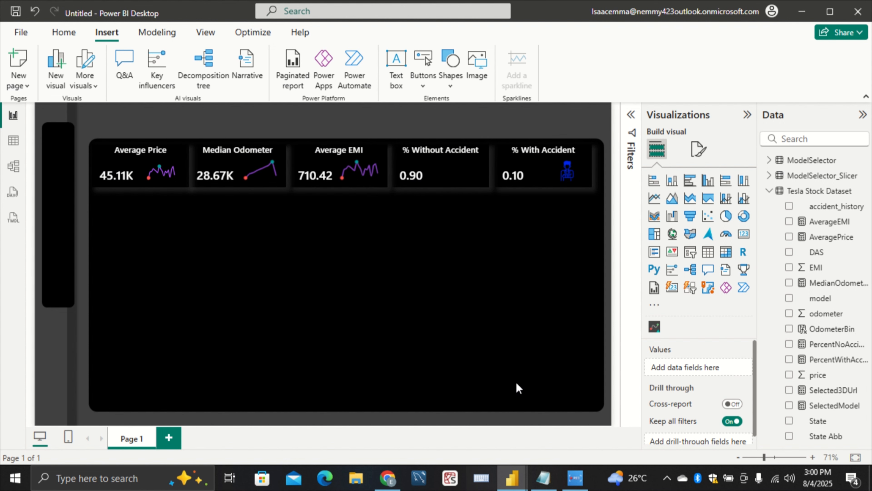
Insert the "safe" picture and fit it at small size beside the value in the % Without Accident card
left_click(482, 69)
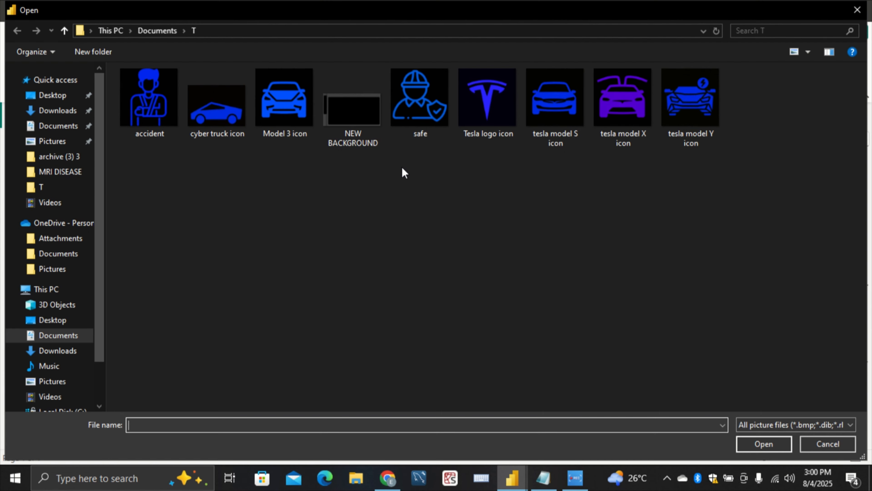
left_click(428, 103)
left_click(774, 441)
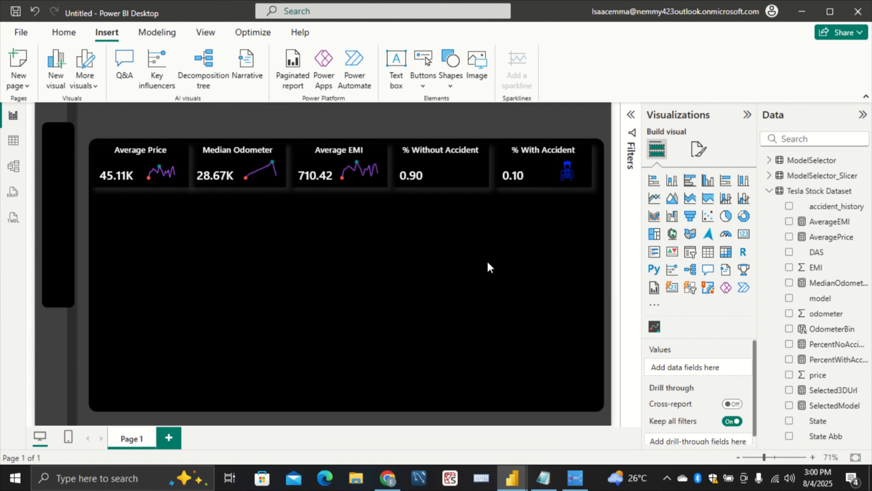
left_click_drag(180, 289, 462, 139)
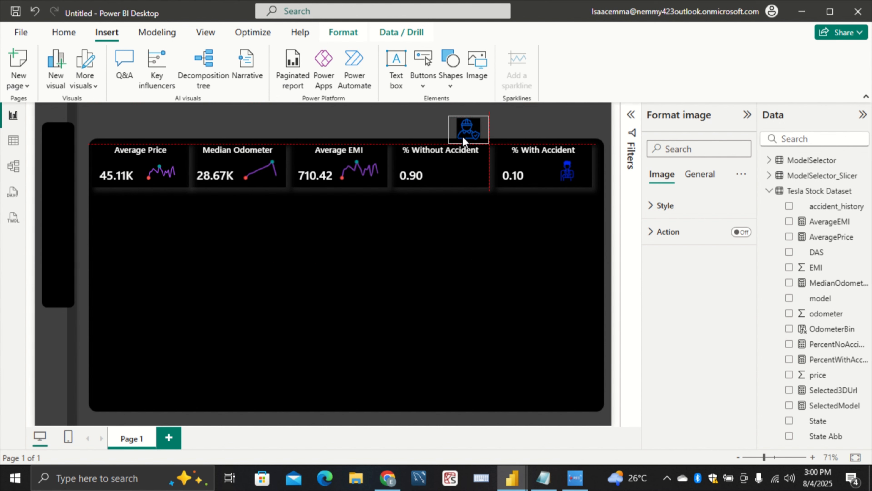
left_click_drag(460, 170, 456, 170)
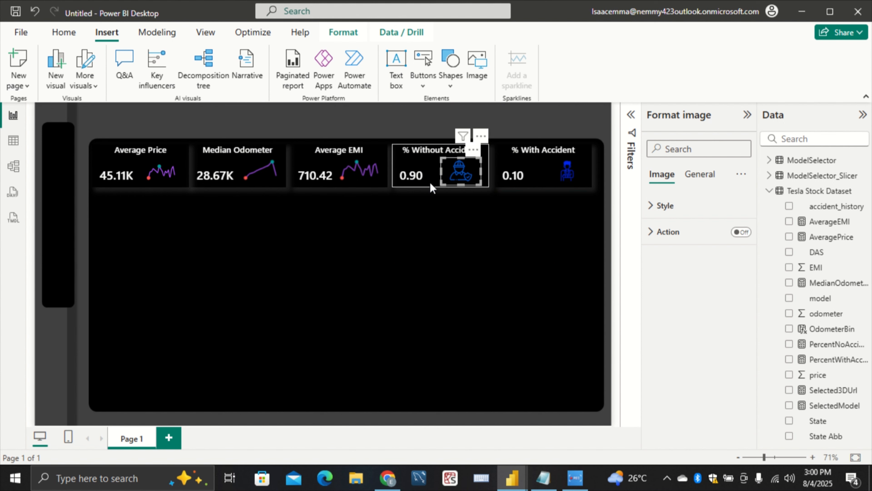
Set the font size of the Average Price card's callout value to 25
left_click(174, 184)
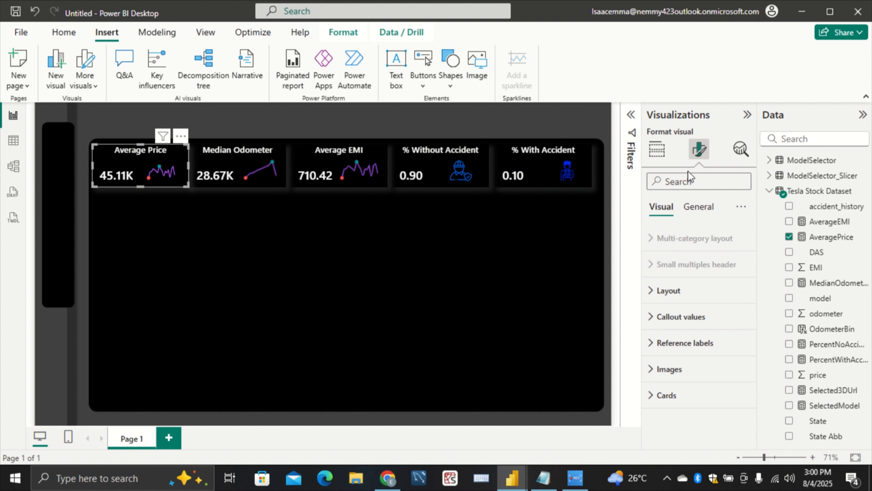
left_click(678, 317)
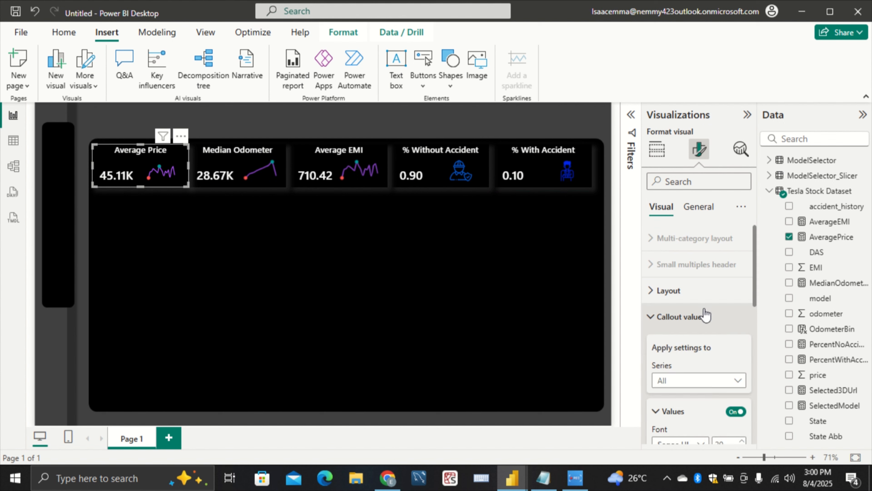
scroll(708, 319, "down", 3)
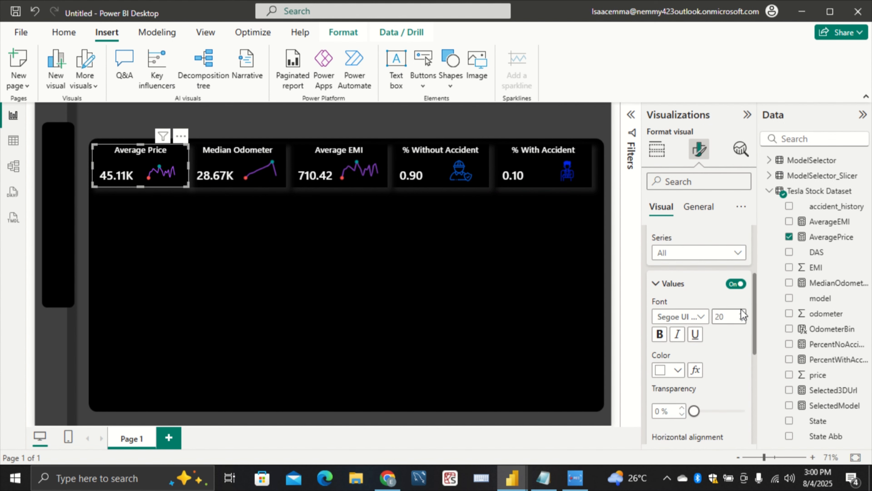
left_click(741, 313)
left_click(741, 313)
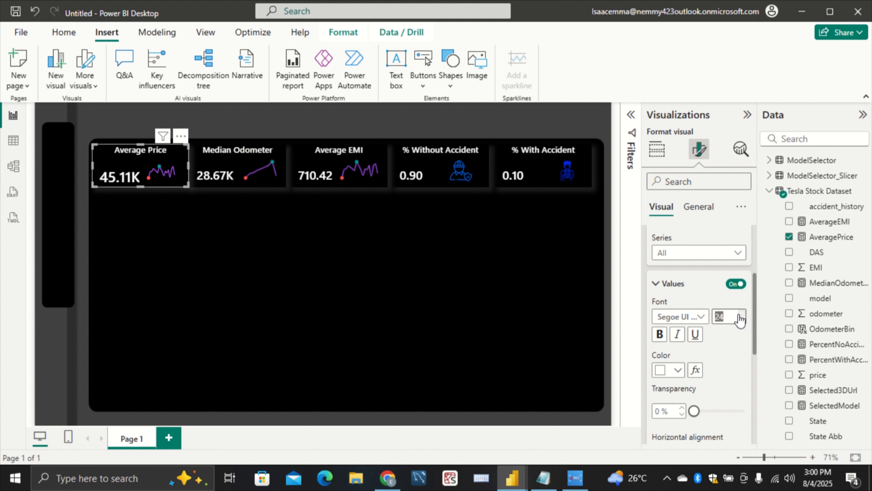
left_click(740, 313)
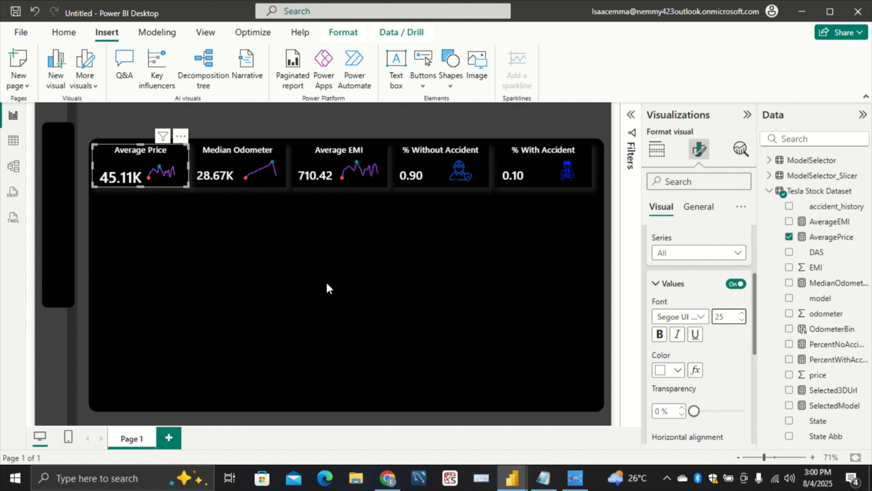
left_click(299, 288)
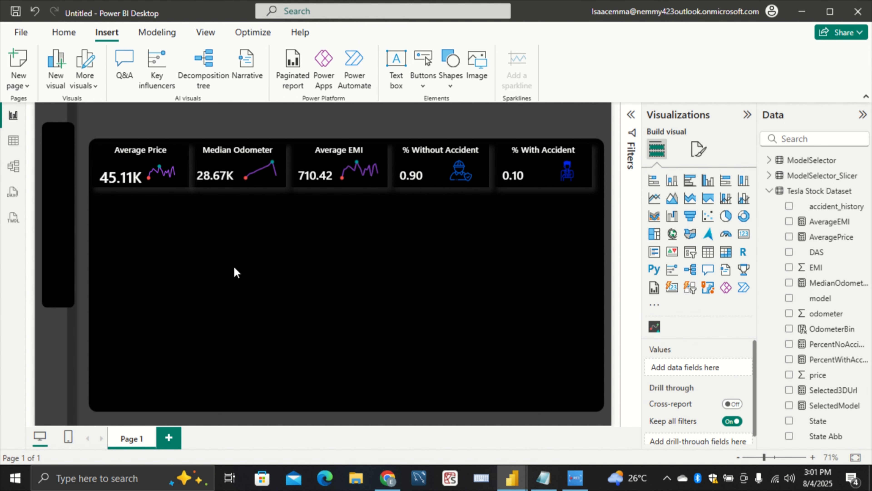
Set the Average Price card's title font size to 15 and shift its sparkline slightly right, clear of the enlarged value
left_click(179, 184)
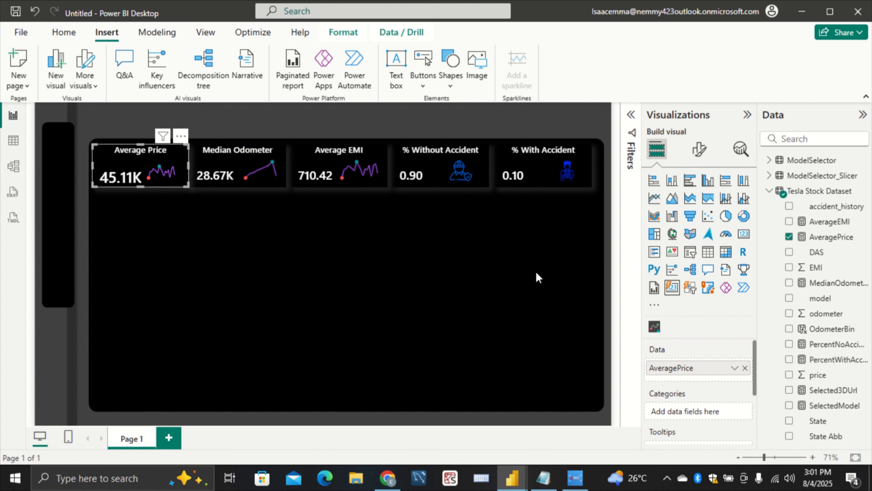
left_click(699, 150)
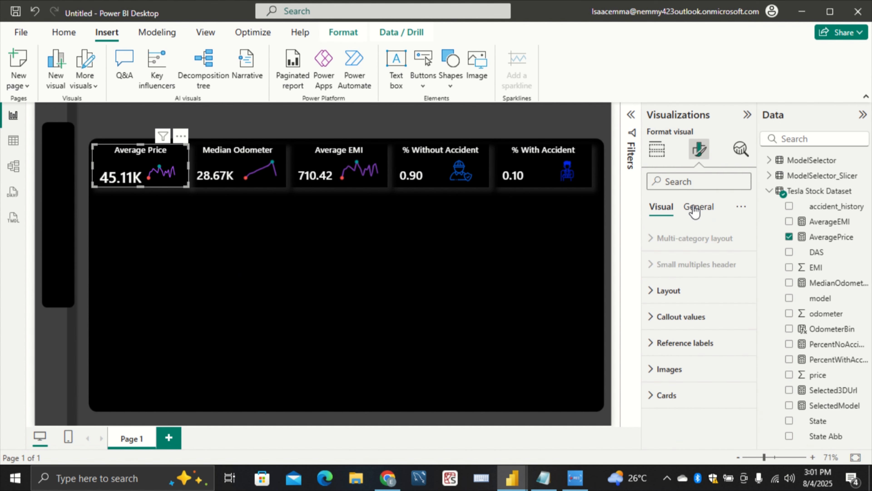
left_click(695, 208)
left_click(714, 264)
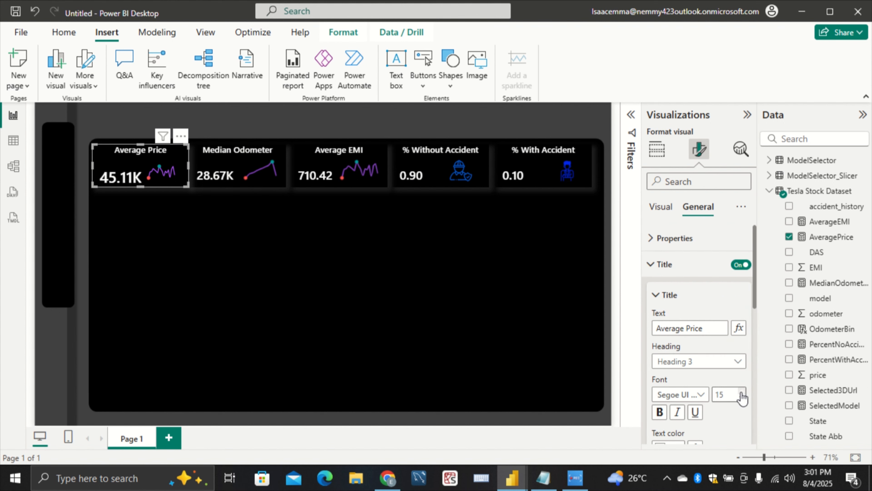
left_click(352, 256)
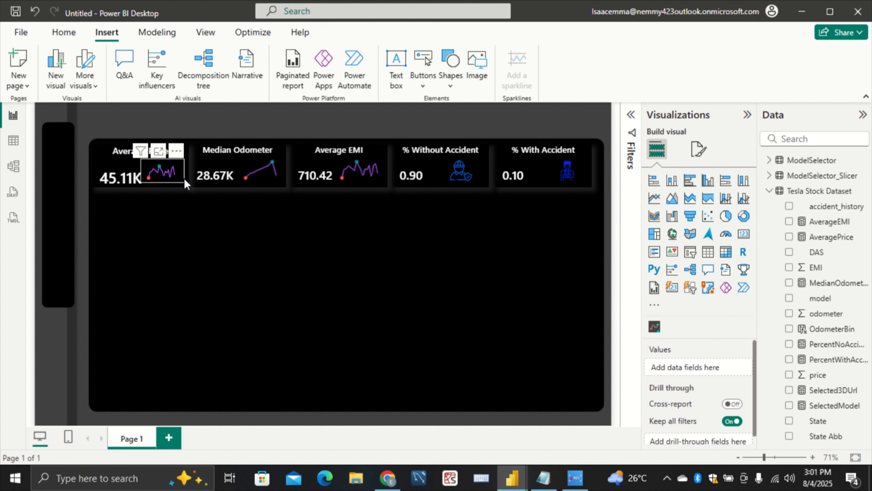
left_click(185, 183)
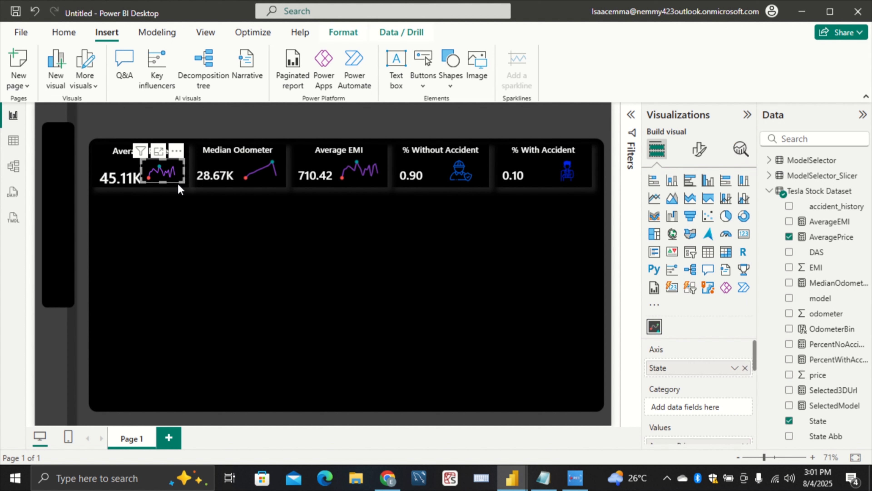
left_click(180, 207)
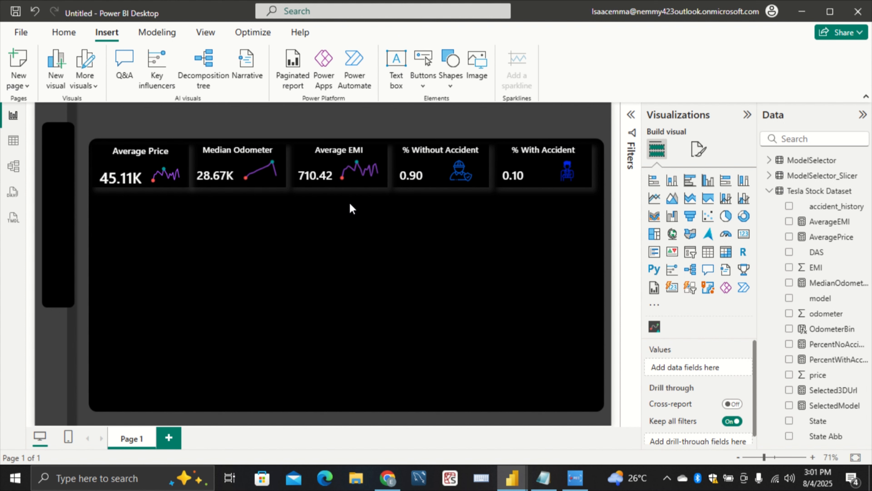
Set the Median Odometer card's title font size to 15 like the Average Price title, and return to its visual-specific formatting options
left_click(256, 179)
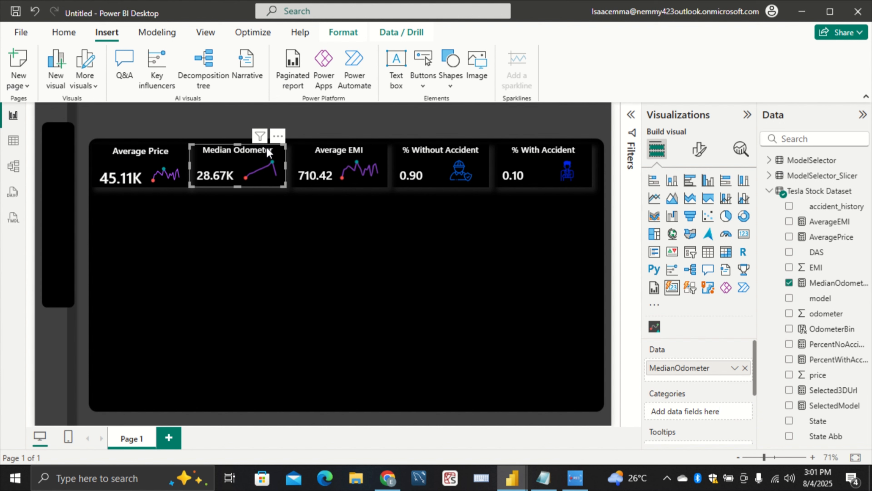
left_click(700, 152)
left_click(695, 207)
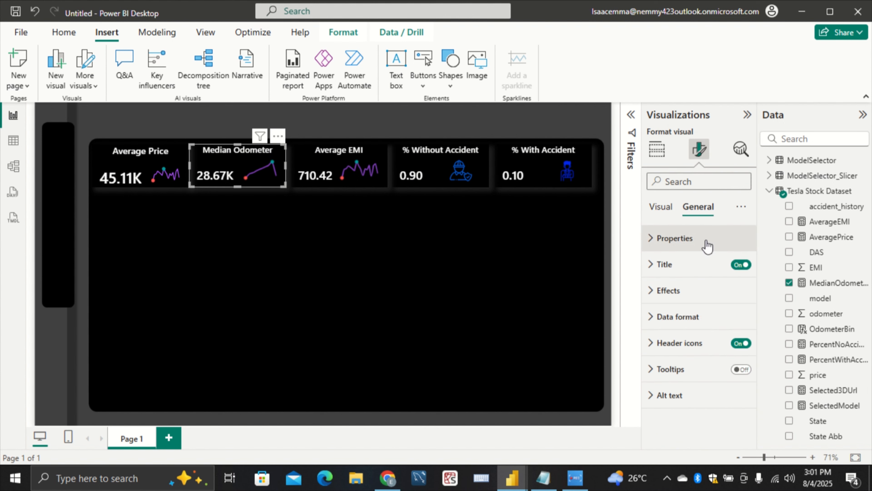
left_click(699, 266)
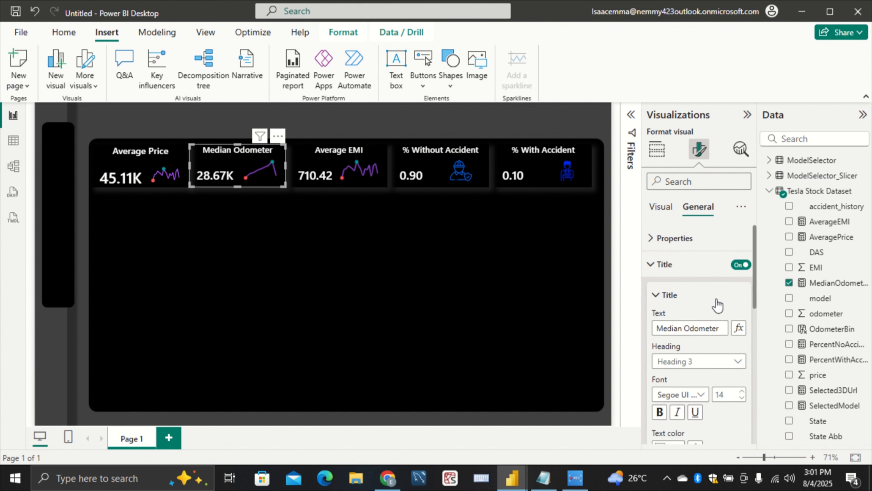
left_click(742, 391)
left_click(659, 207)
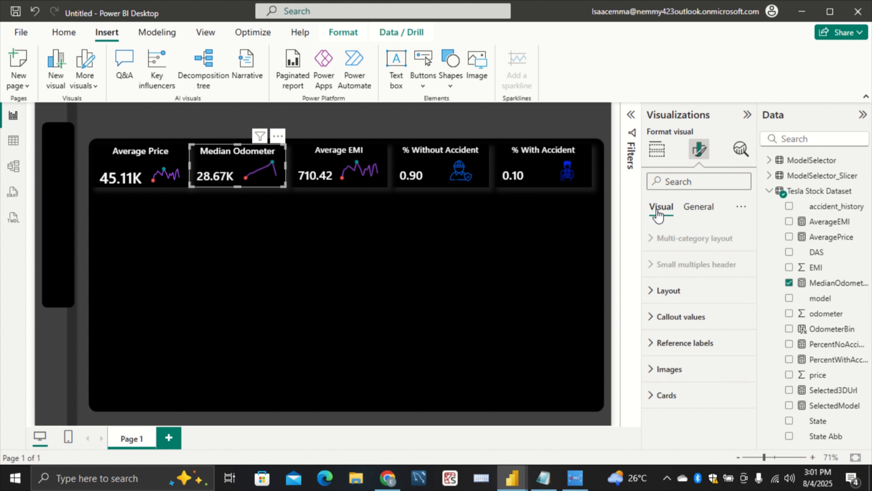
Set the font size of the Median Odometer card's callout value to 25
left_click(680, 315)
scroll(684, 317, "down", 5)
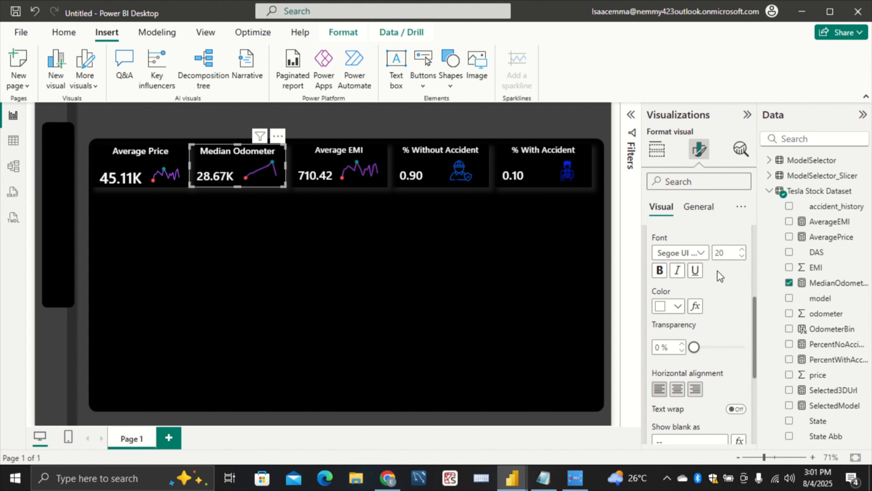
left_click(742, 250)
left_click(741, 251)
left_click(742, 251)
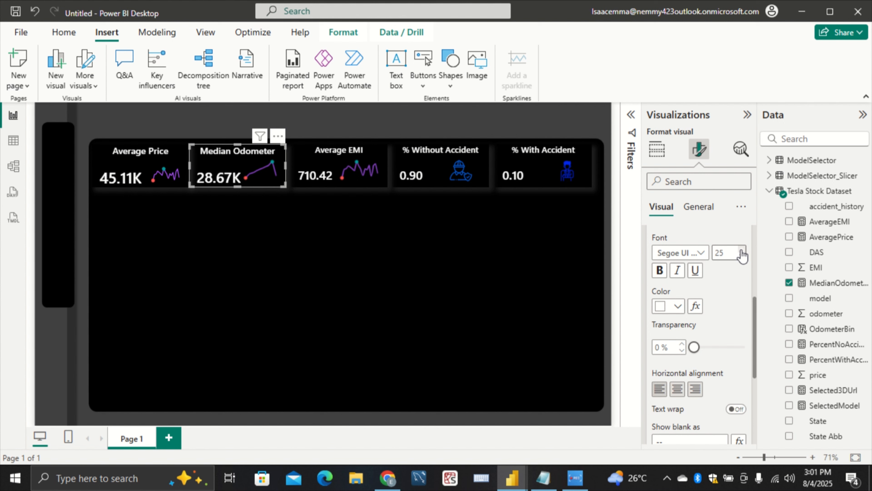
left_click(392, 240)
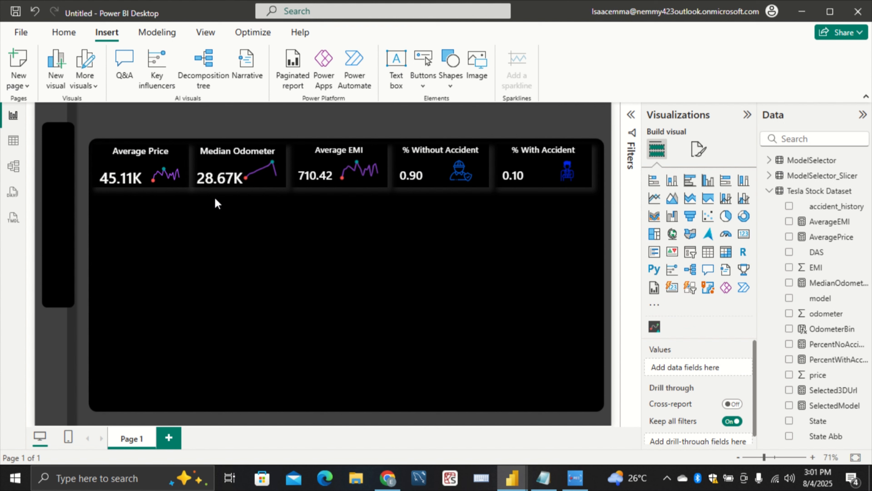
Reduce the font size of the Median Odometer card's callout value to 24
left_click(238, 185)
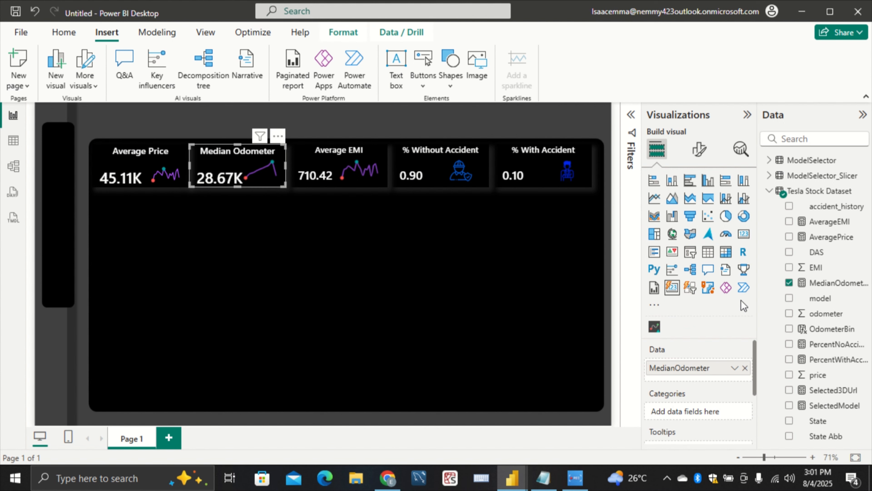
left_click(709, 159)
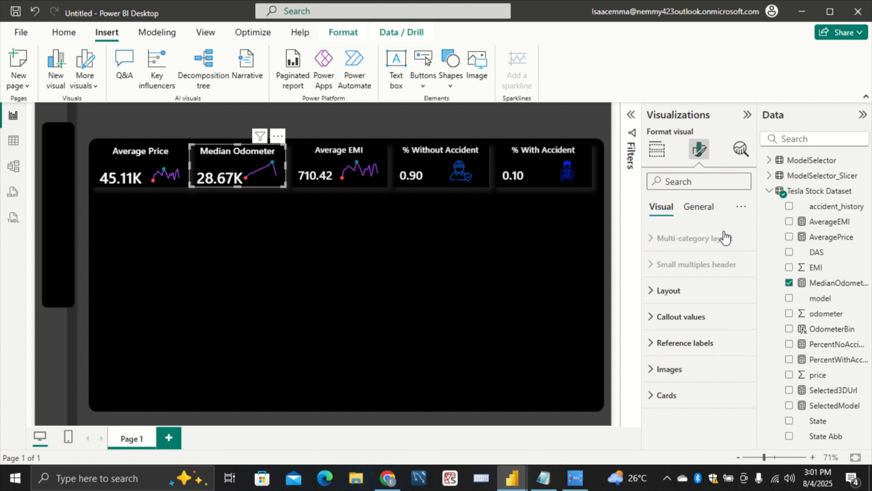
left_click(703, 318)
scroll(725, 364, "down", 3)
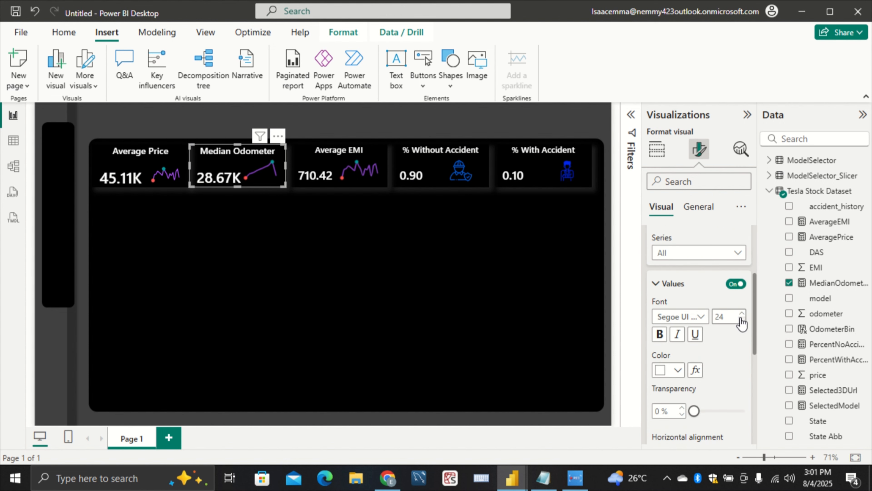
Set the Average Price card's callout value to font size 24, matching the Median Odometer value
left_click(126, 152)
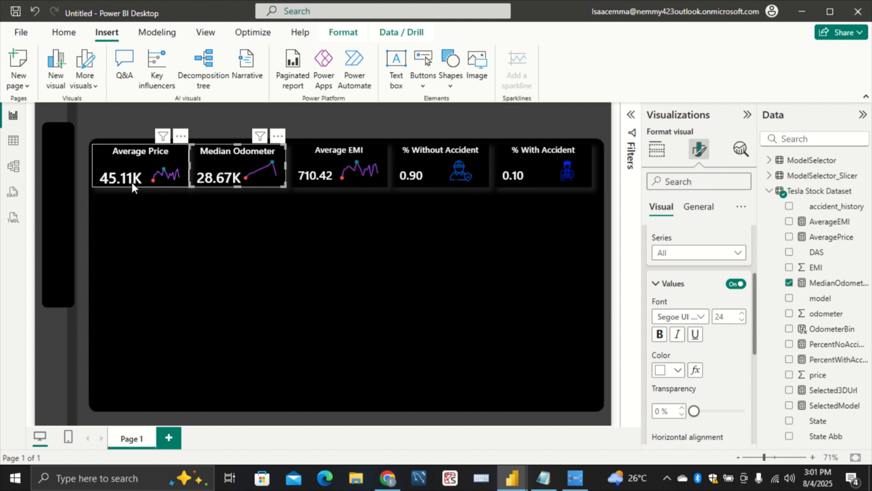
left_click(740, 314)
left_click(741, 320)
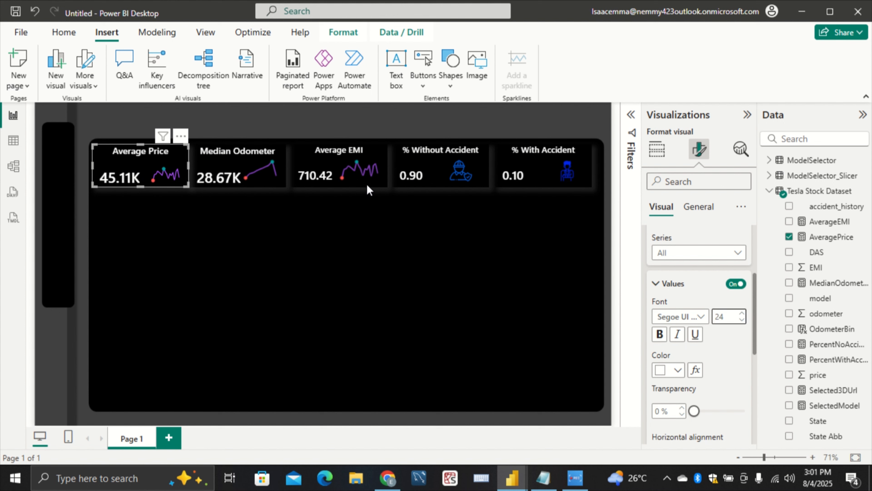
Set the Average EMI card's callout value to font size 24 and its title to font size 15
left_click(334, 184)
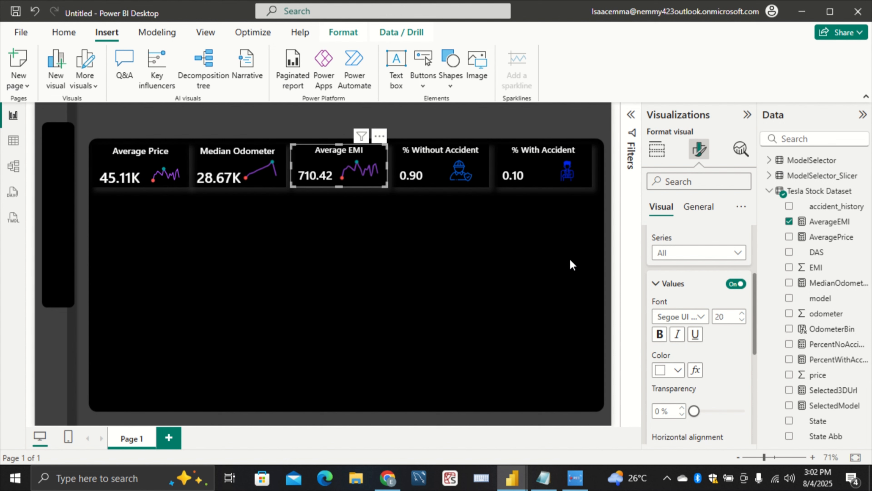
left_click(741, 314)
left_click(742, 313)
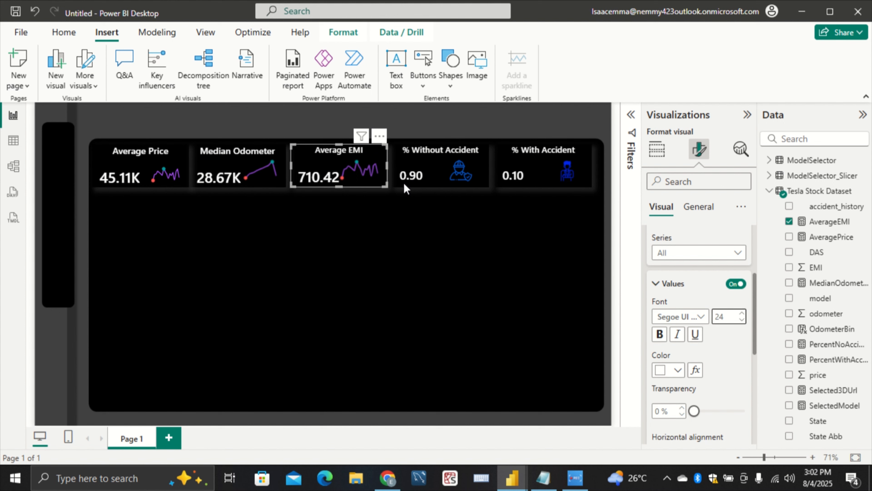
left_click(697, 207)
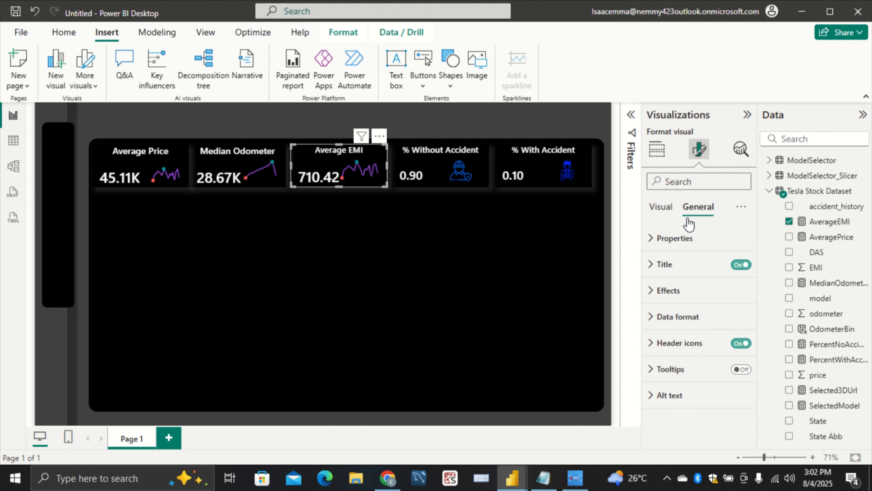
left_click(723, 265)
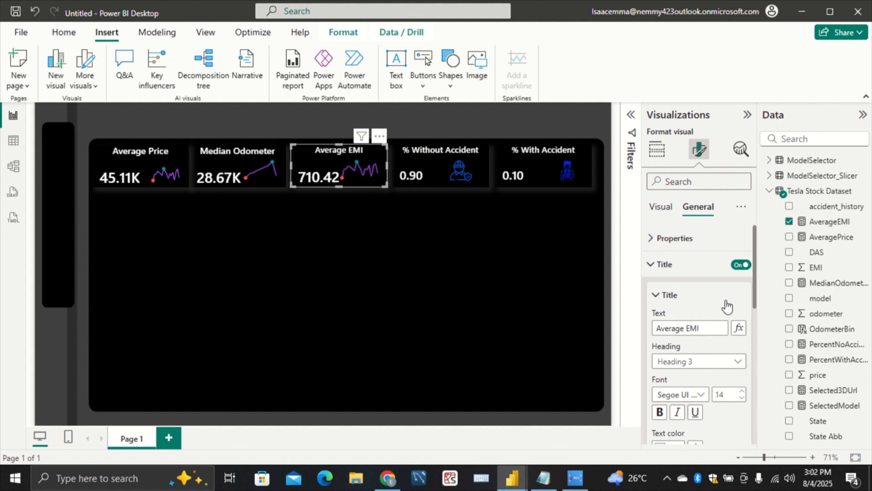
left_click(741, 392)
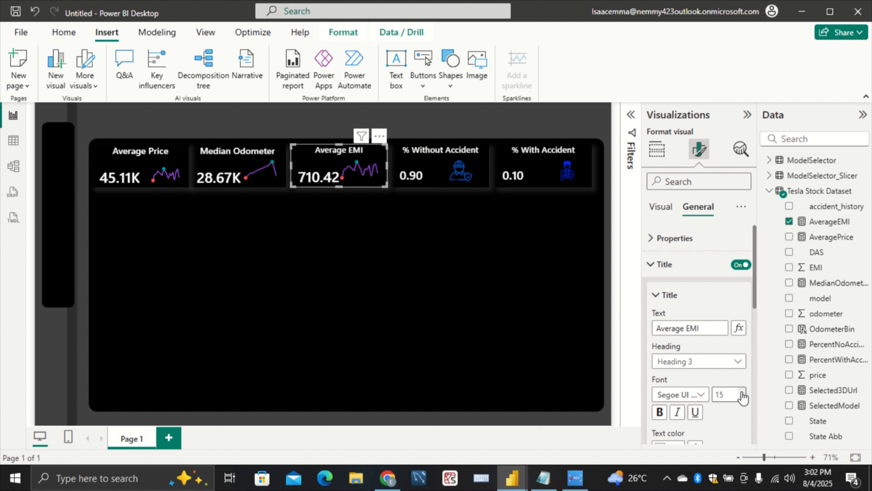
Set the % Without Accident card's callout value to font size 24 and its title to font size 15
left_click(437, 185)
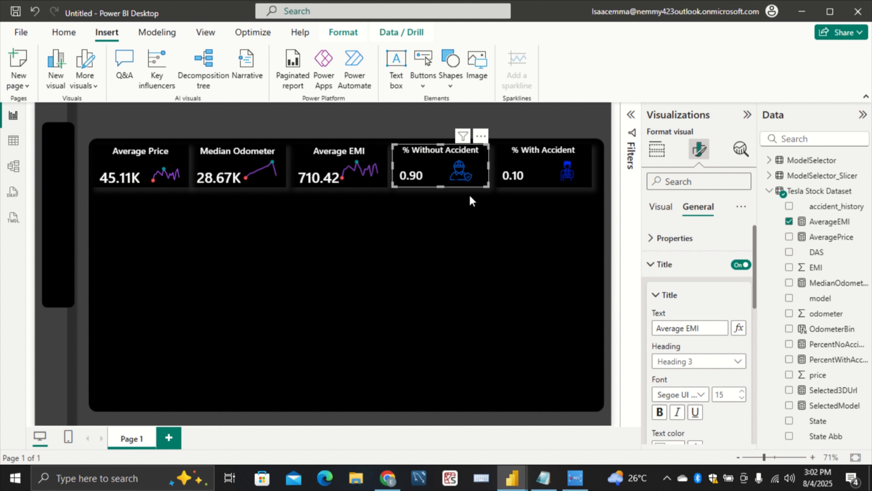
left_click(669, 214)
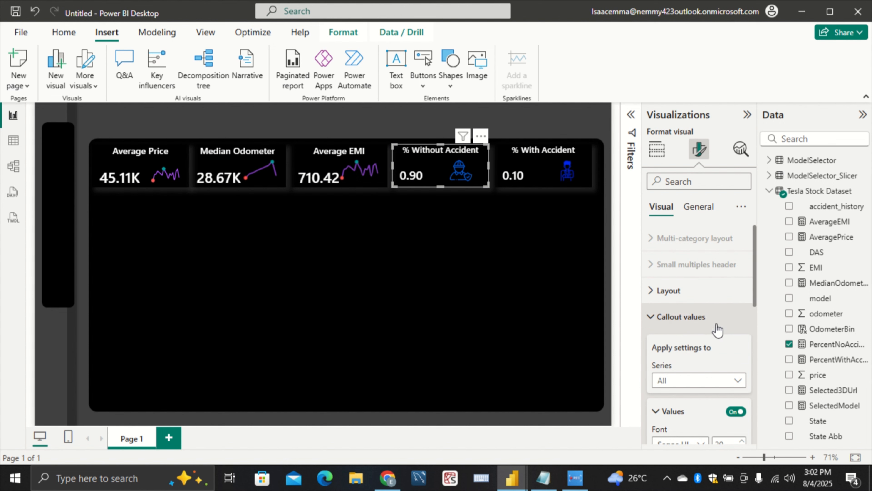
scroll(717, 330, "down", 4)
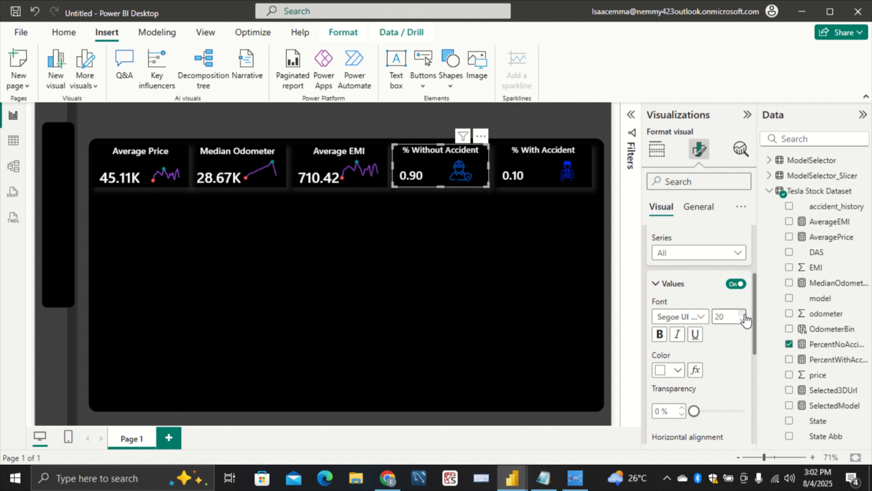
left_click(740, 313)
left_click(740, 313)
left_click(741, 313)
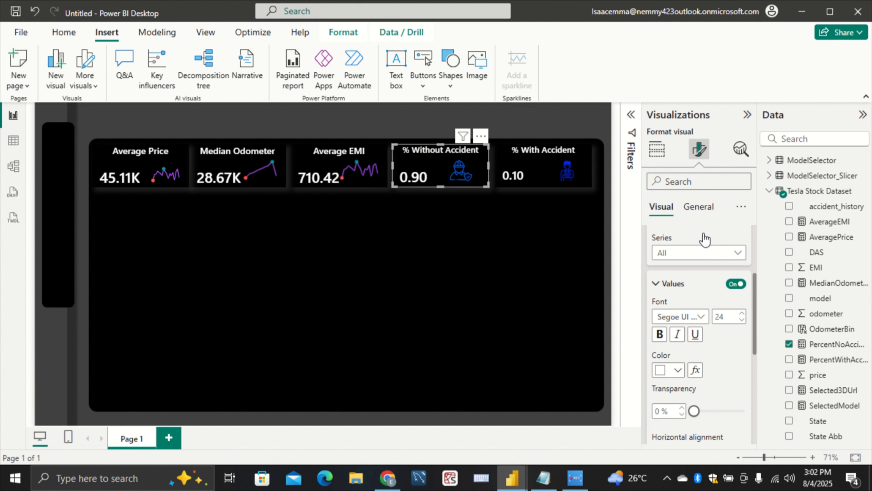
left_click(699, 207)
left_click(741, 264)
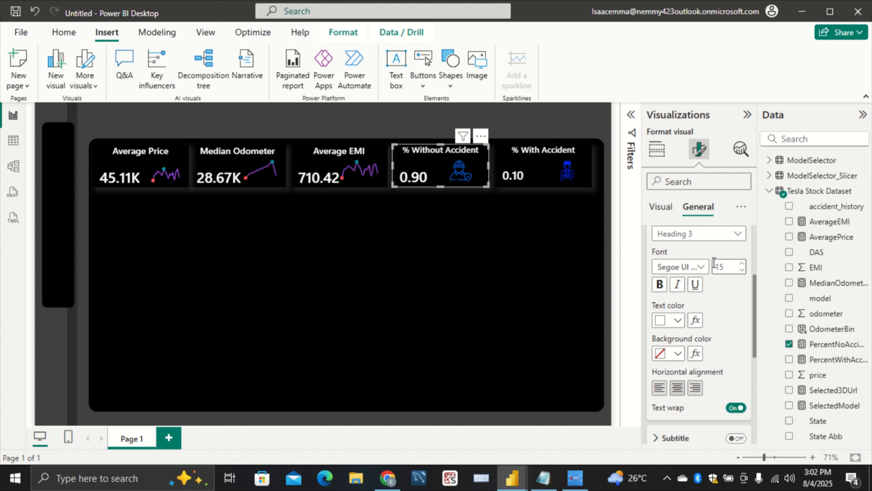
Set the % With Accident card's title to font size 15 and enlarge its callout value to match the % Without Accident card
left_click(533, 181)
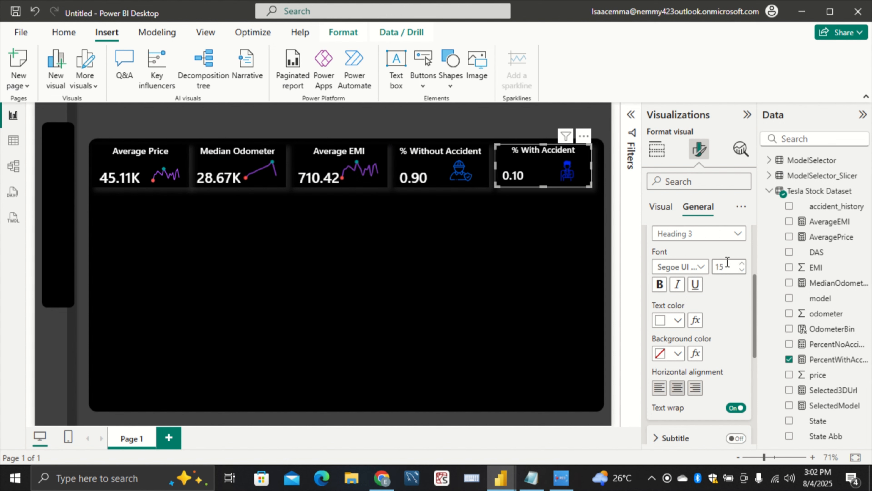
left_click(741, 263)
left_click(661, 207)
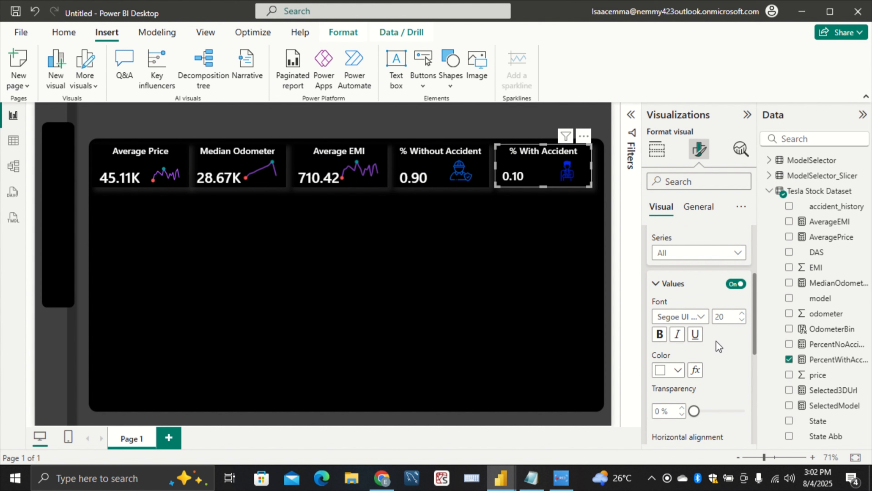
left_click(742, 313)
left_click(436, 234)
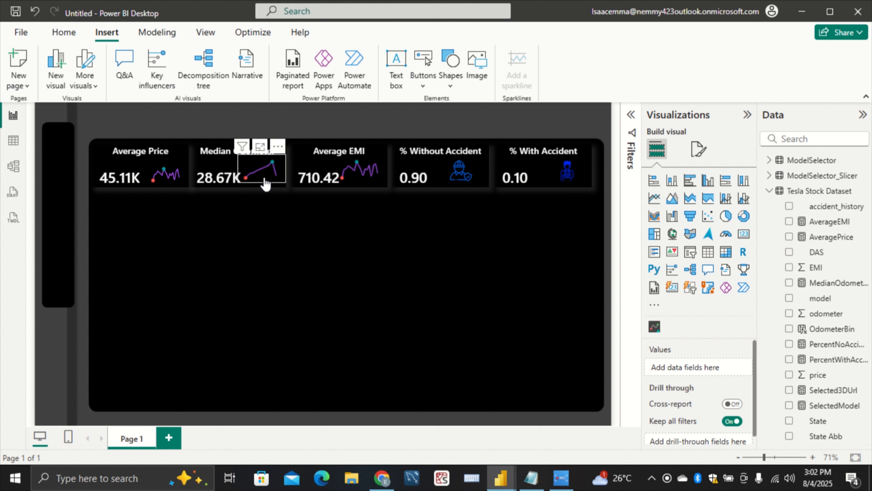
Shift the Median Odometer and Average EMI sparklines slightly right and down, clear of the enlarged callout values
left_click(278, 183)
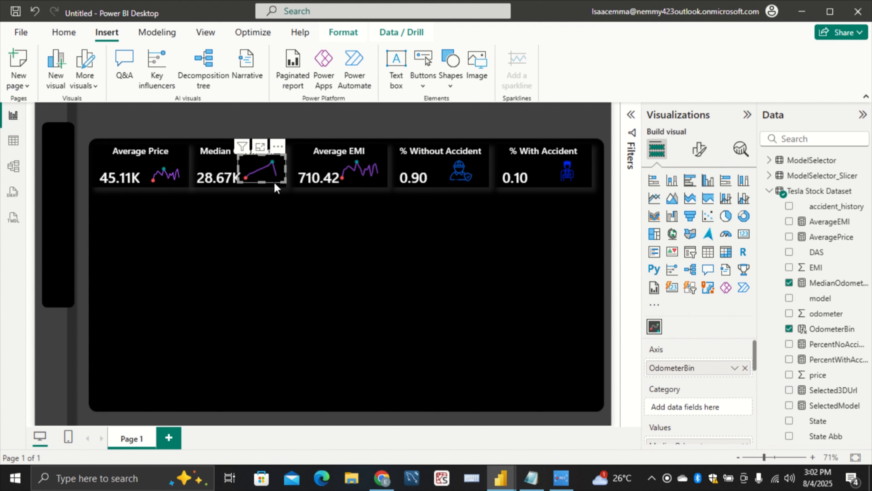
left_click_drag(275, 185, 276, 189)
left_click(301, 204)
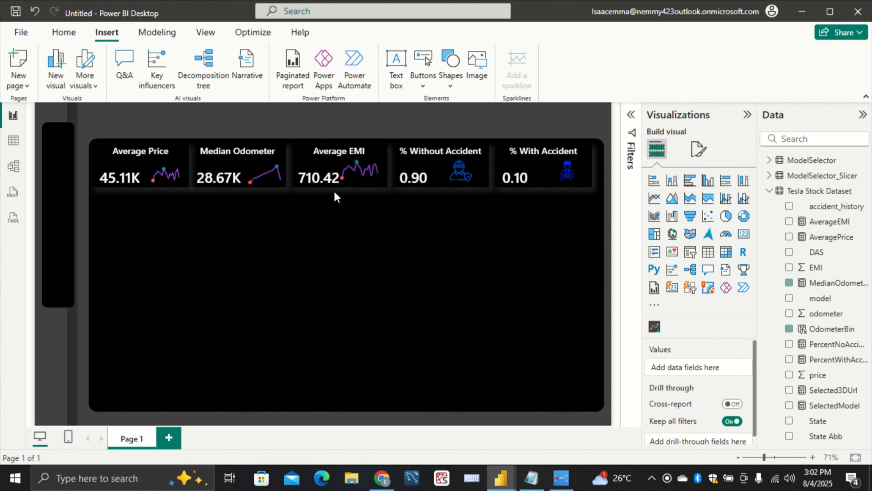
left_click(366, 182)
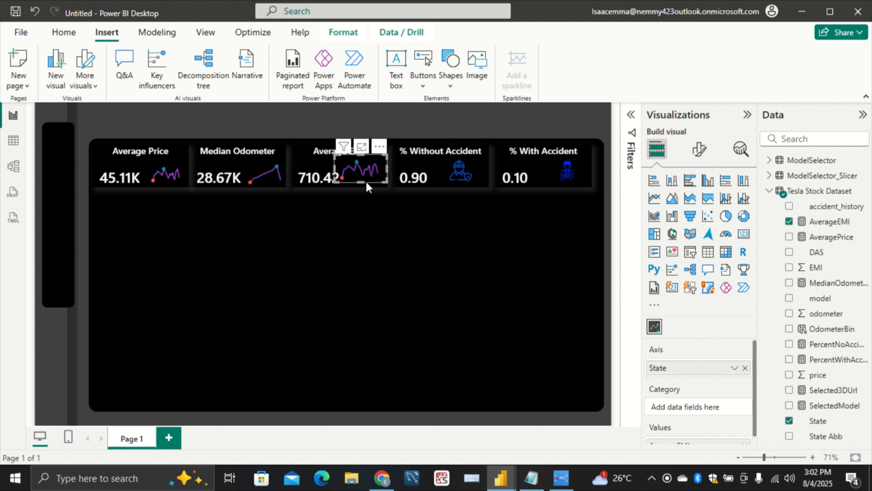
left_click_drag(367, 183, 371, 188)
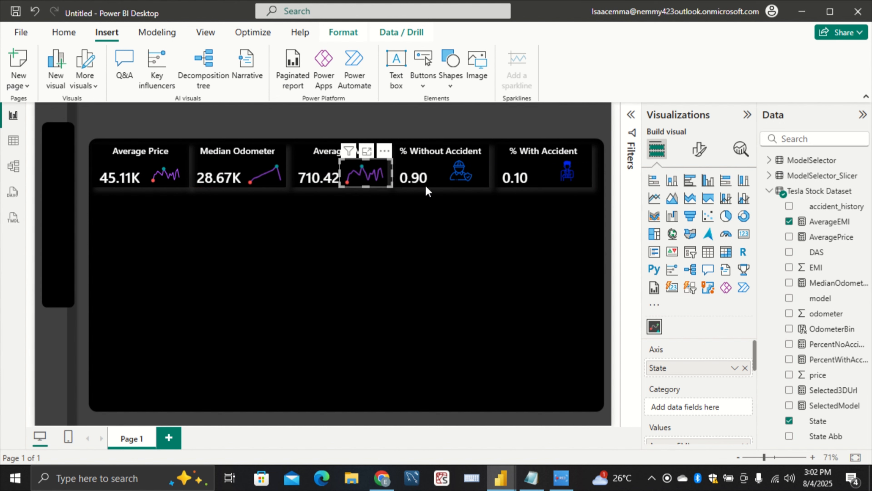
Move the icon in the % With Accident card slightly left and down, closer to its value
left_click(459, 178)
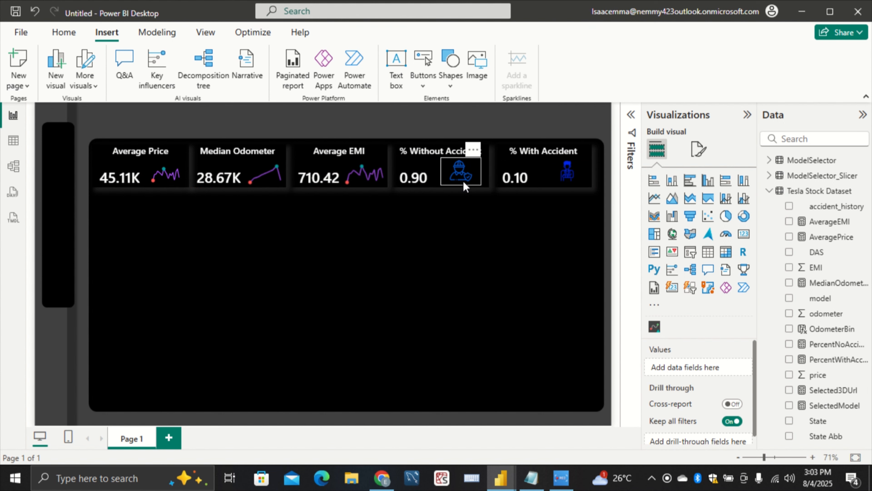
left_click(566, 178)
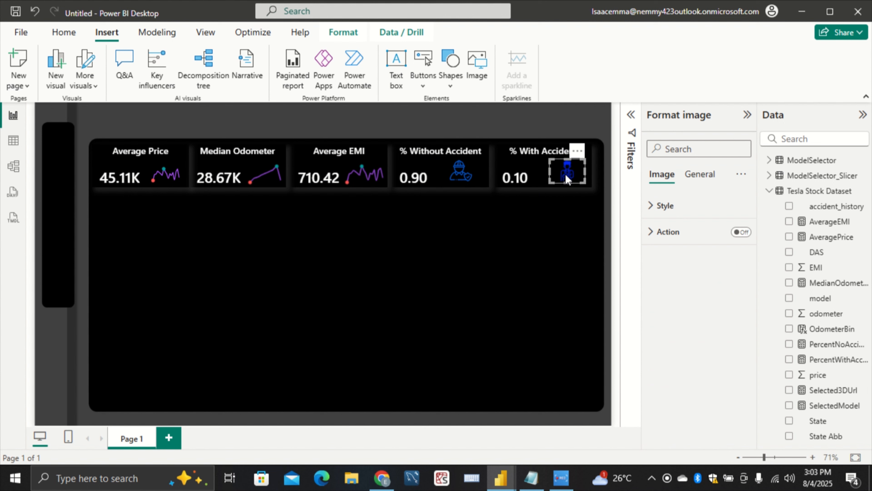
left_click_drag(566, 178, 561, 180)
left_click(526, 227)
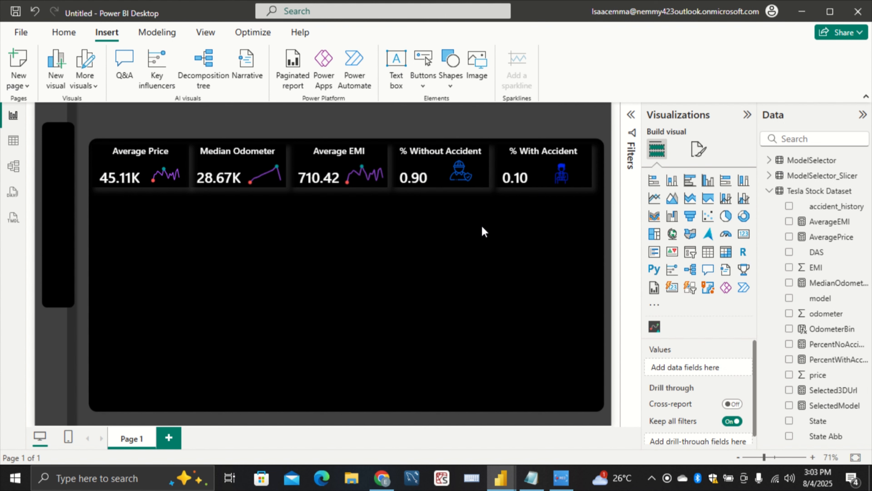
left_click(449, 174)
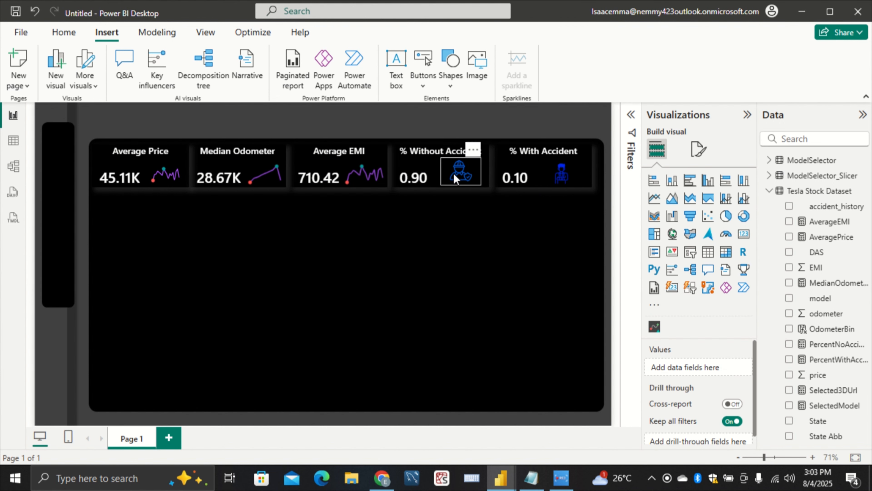
left_click(375, 233)
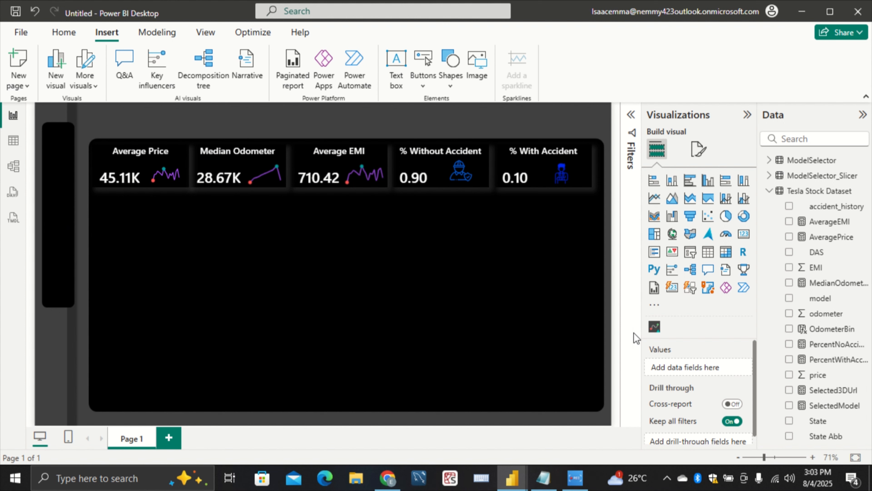
Open the gallery of additional Power BI visuals and search all visuals for "SLICER"
left_click(661, 304)
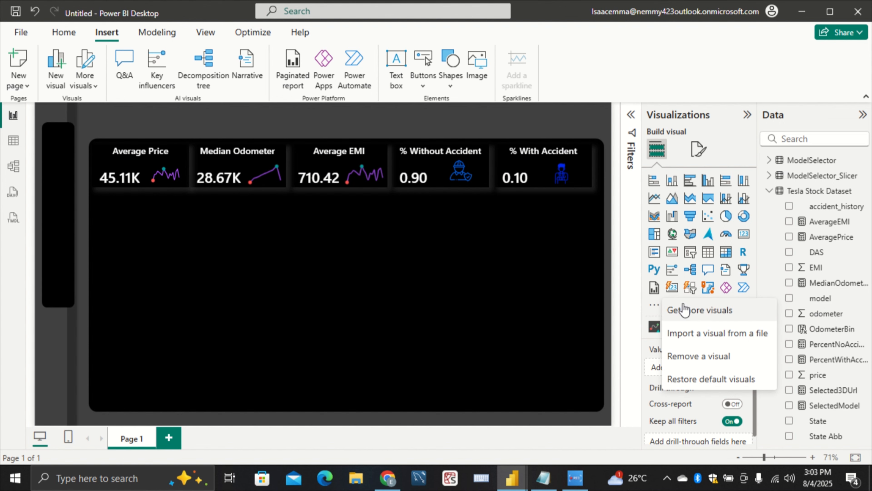
left_click(691, 309)
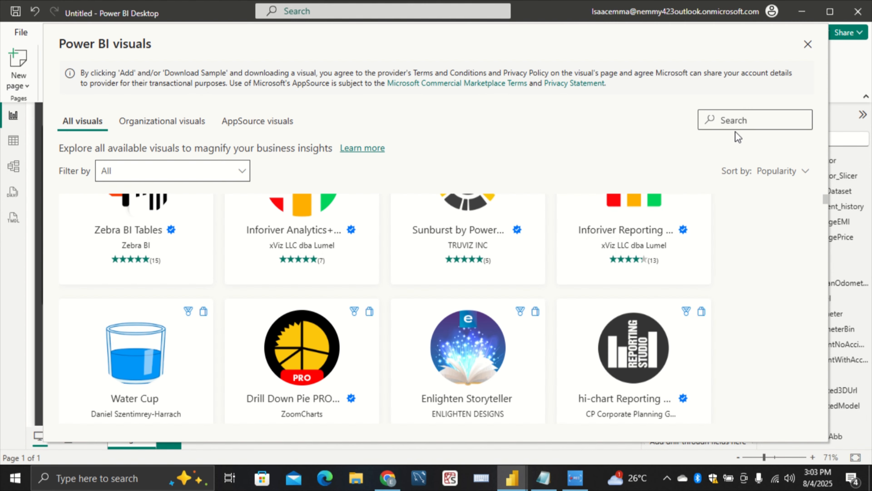
type("dHECKLE")
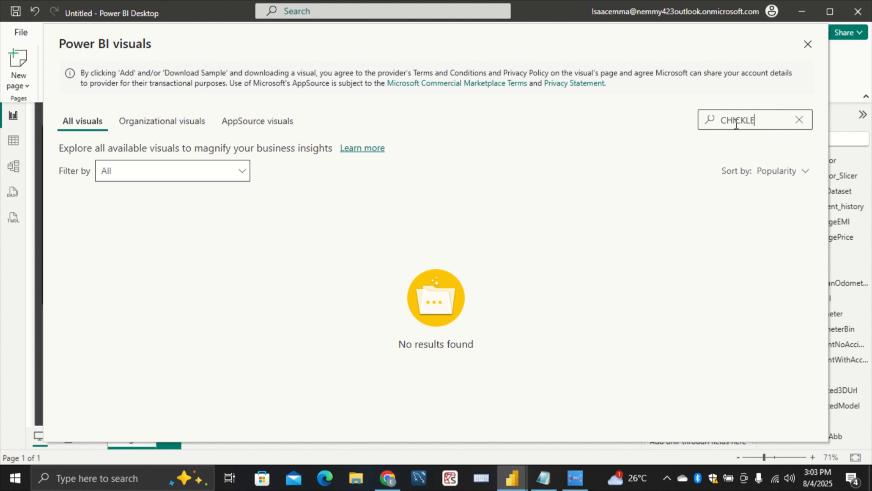
key("BackSpace")
key("BackSpace")
key("BackSpace")
key("BackSpace")
key("BackSpace")
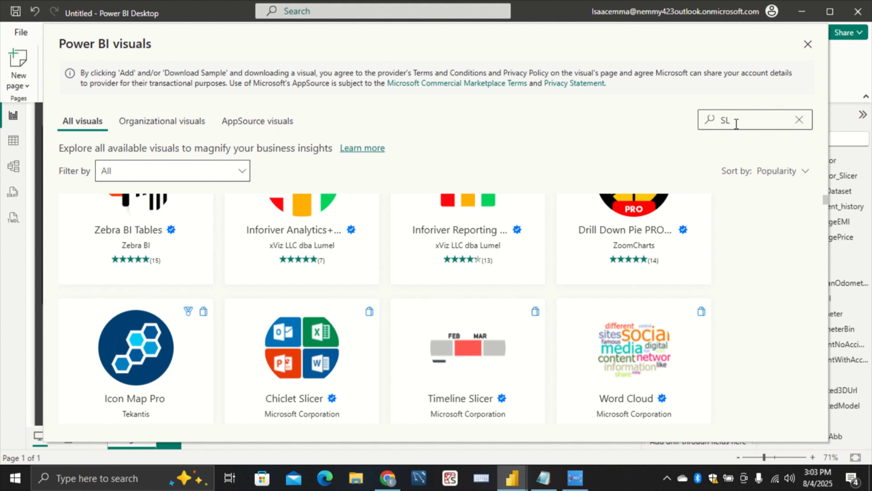
type("ICER")
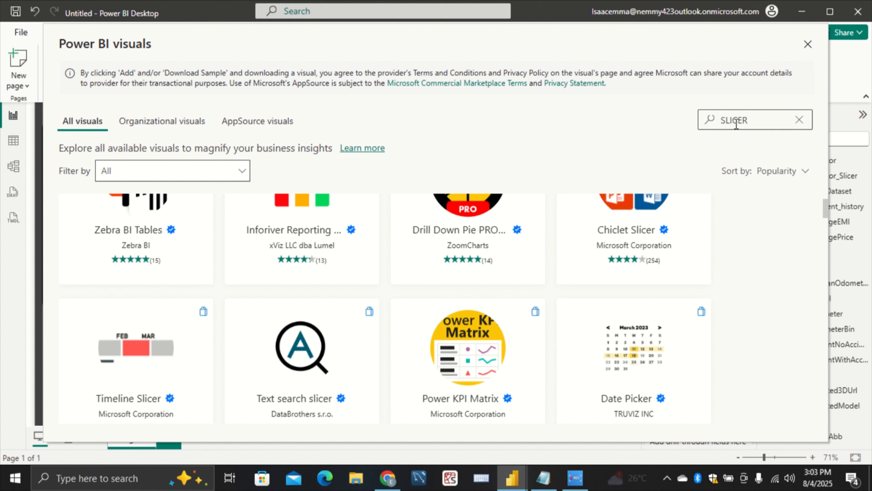
Add the Chiclet Slicer by Microsoft Corporation from the visuals gallery to the report and acknowledge the import
left_click(581, 245)
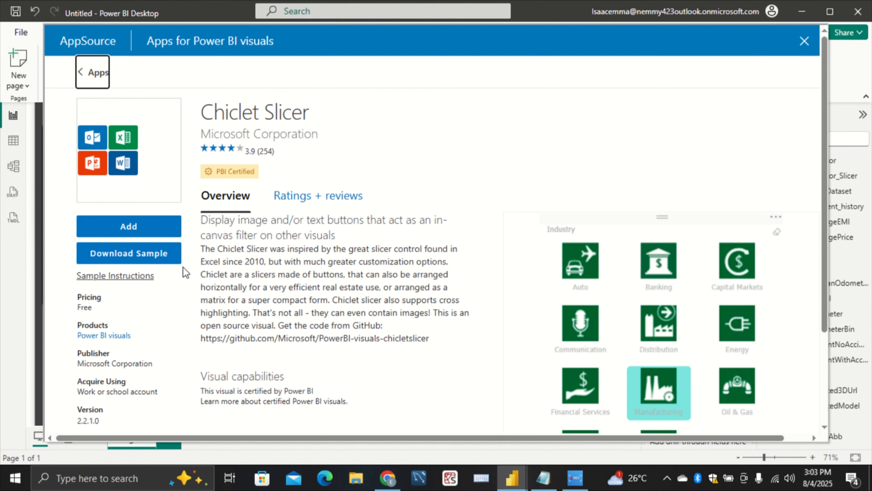
scroll(350, 299, "down", 3)
scroll(372, 316, "up", 3)
scroll(473, 290, "down", 3)
scroll(765, 331, "up", 3)
left_click(123, 226)
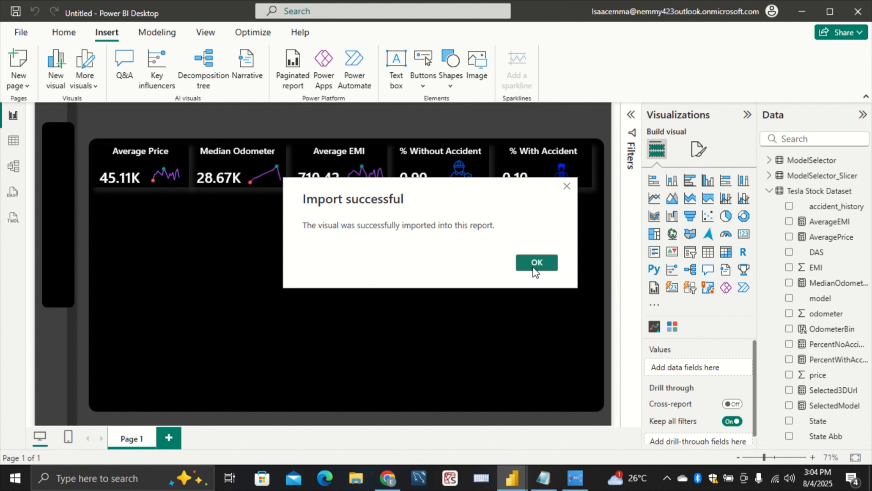
left_click(536, 263)
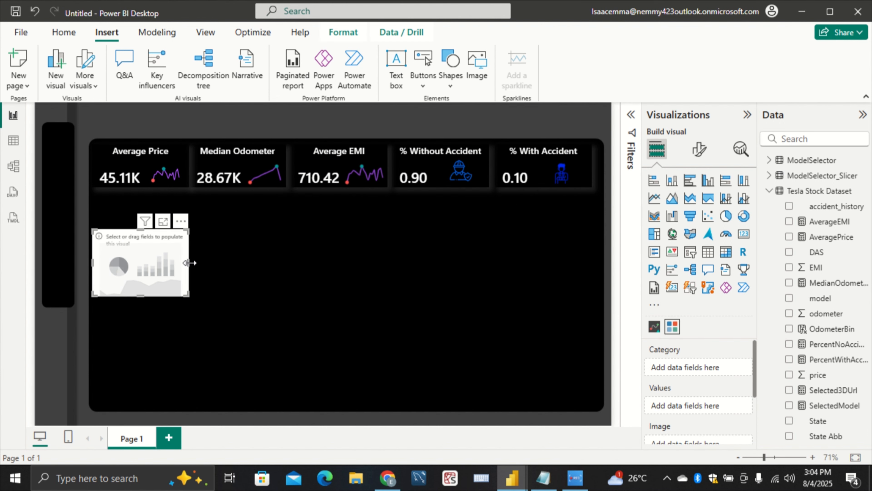
Widen and shorten the empty chiclet slicer, place it over the page's upper-left corner, and list the ModelSelector_Slicer table's fields
left_click_drag(189, 262, 279, 263)
left_click_drag(187, 296, 194, 283)
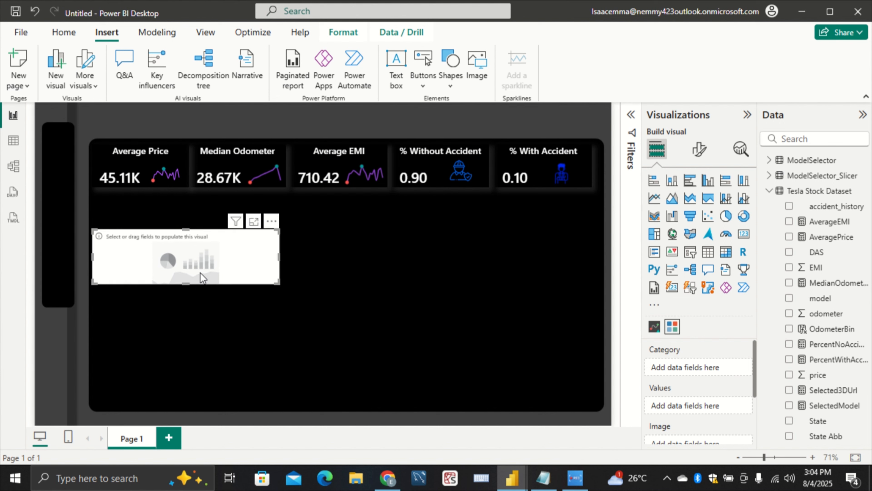
left_click_drag(177, 243, 103, 159)
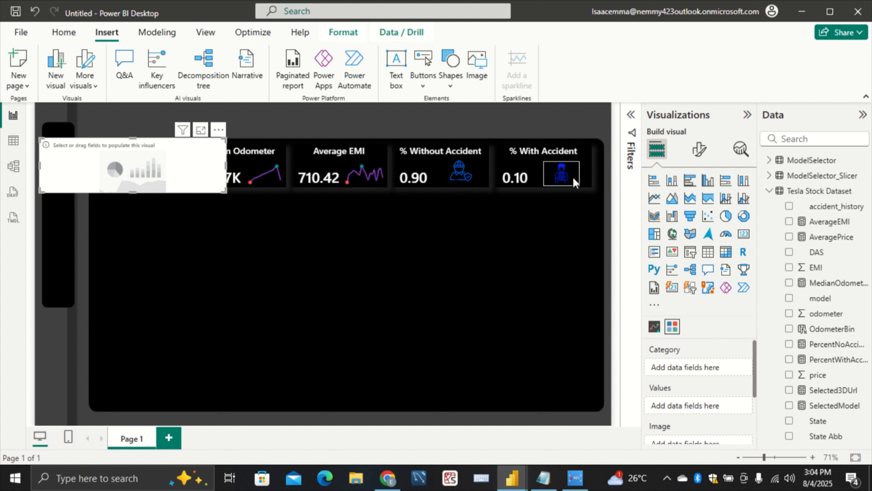
left_click(771, 191)
left_click(770, 175)
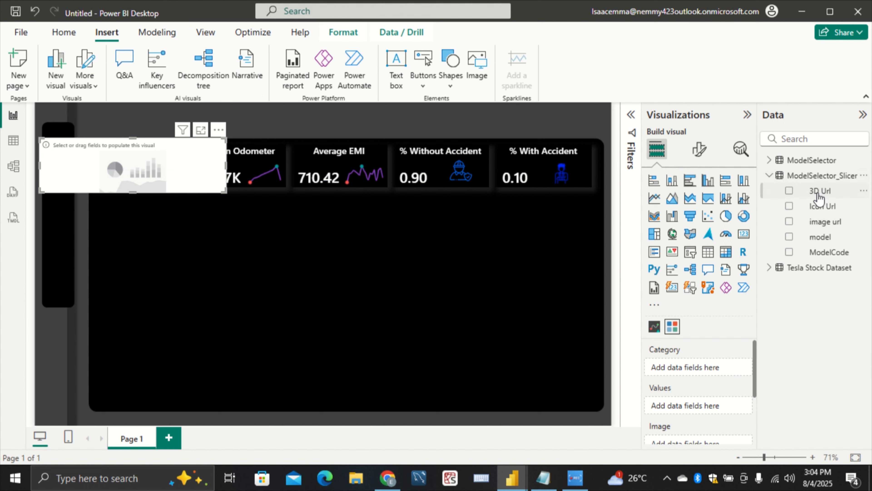
Rearrange the model diagram so that Tesla Stock Dataset sits between ModelSelector and ModelSelector_Slicer, with the formula and properties areas collapsed
left_click(14, 166)
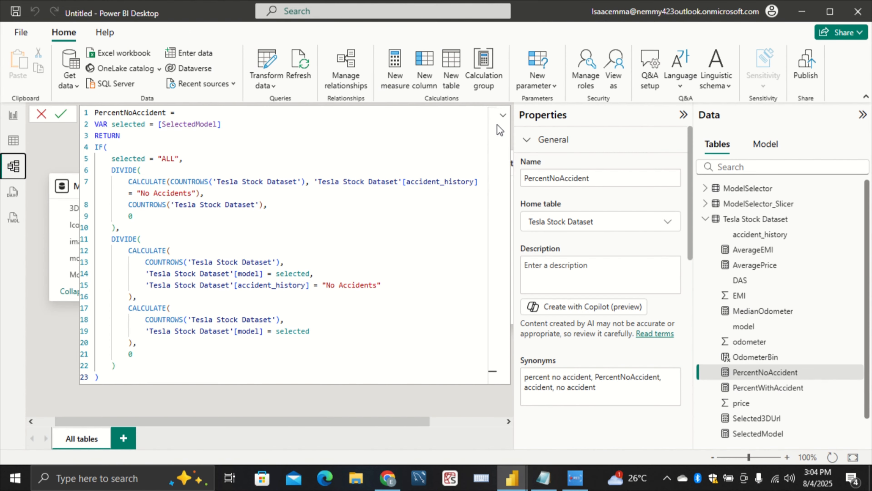
left_click(503, 116)
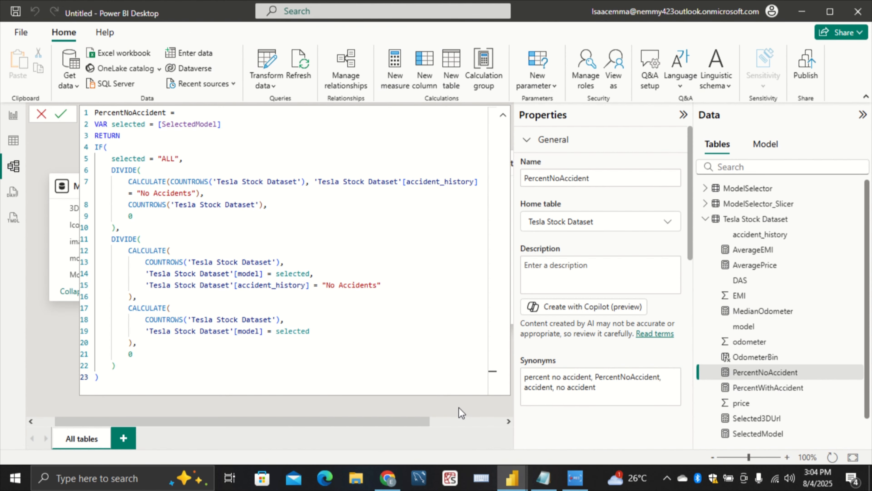
left_click(684, 114)
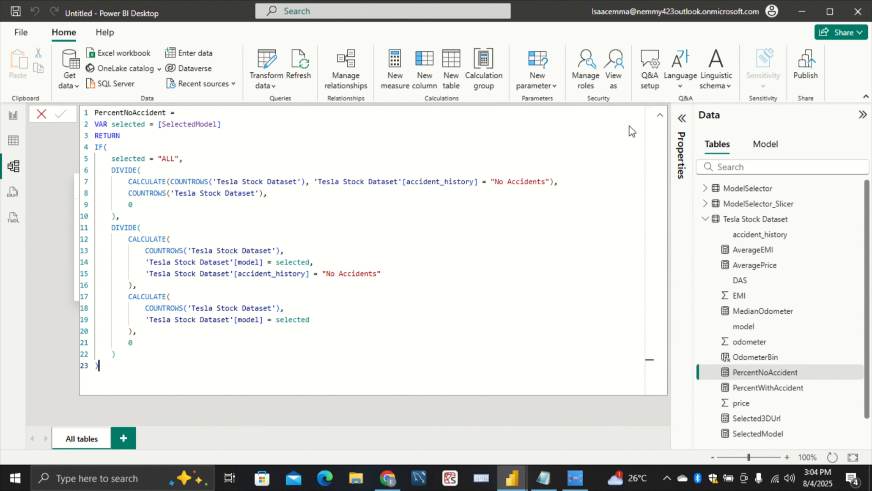
left_click(660, 115)
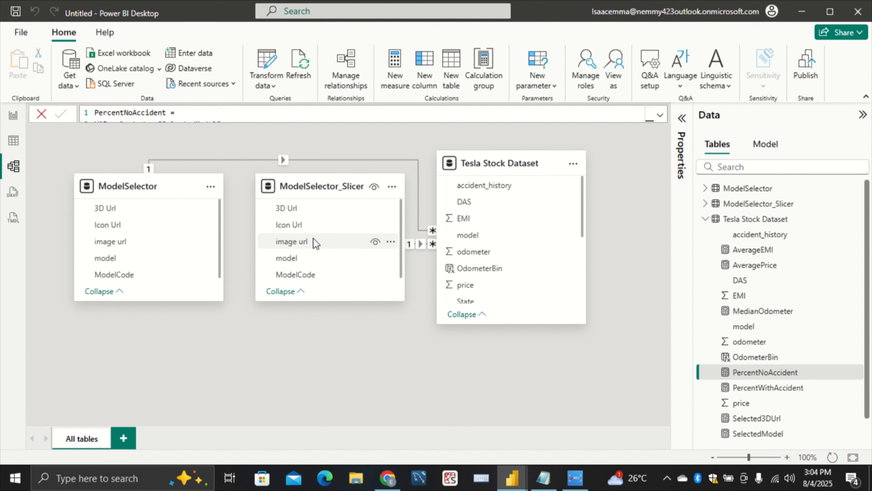
left_click_drag(327, 186, 611, 240)
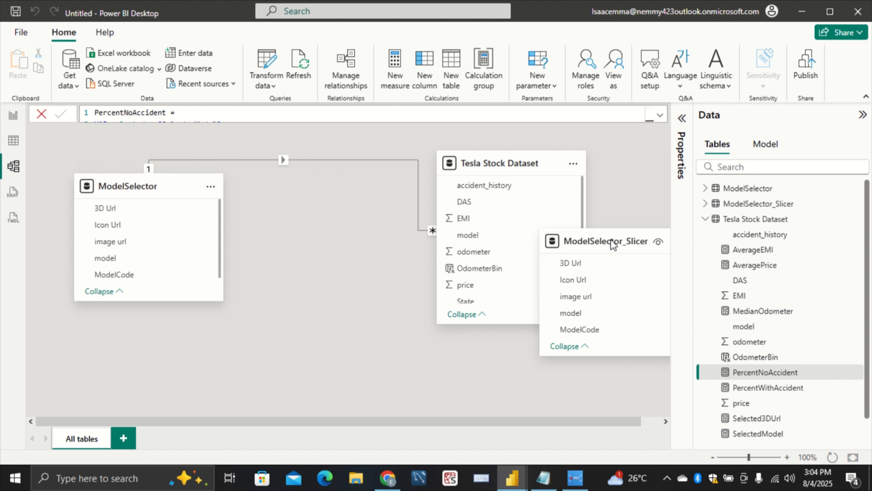
left_click_drag(504, 159, 338, 159)
left_click_drag(568, 239, 549, 190)
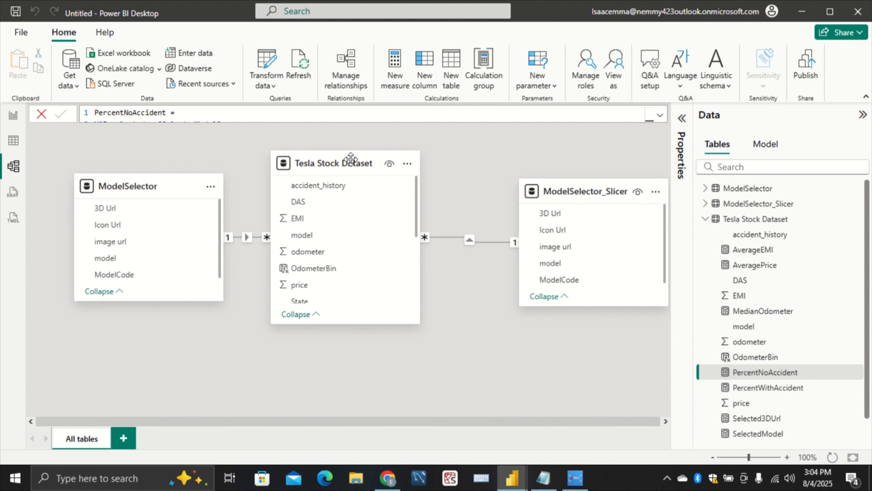
left_click_drag(354, 162, 406, 173)
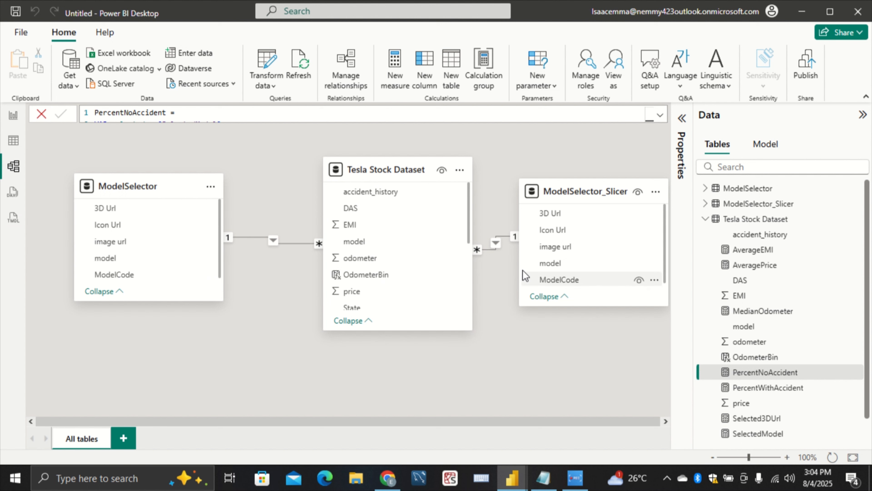
Delete the relationship between the Tesla Stock Dataset and ModelSelector_Slicer tables
right_click(497, 245)
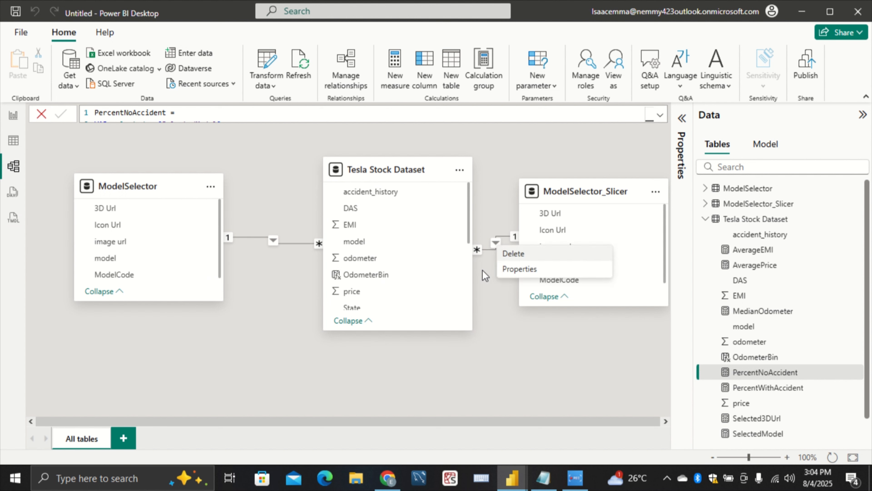
left_click(511, 253)
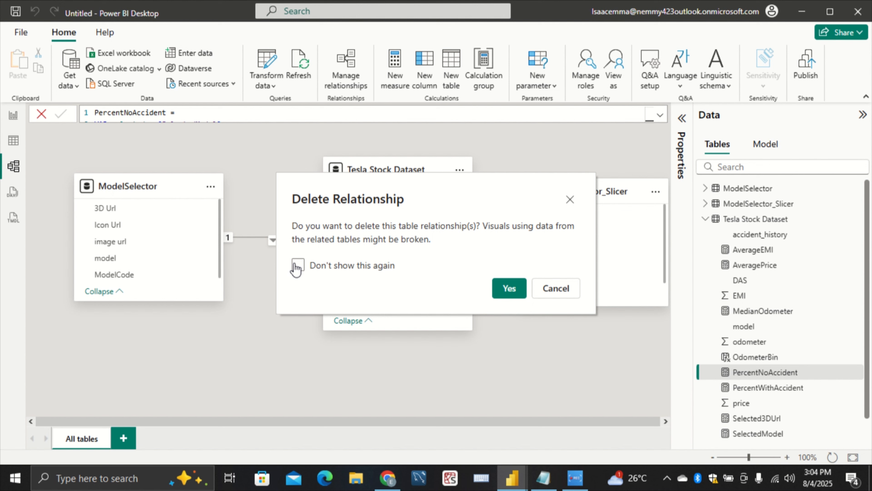
left_click(519, 292)
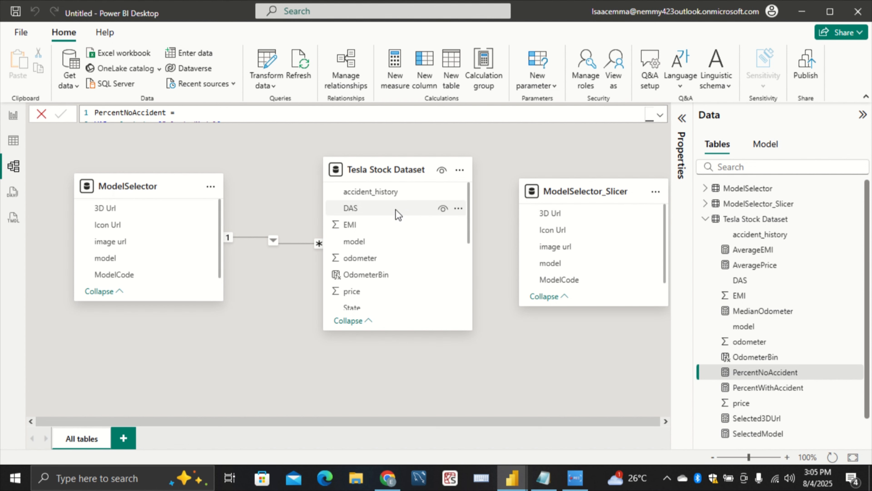
Nudge the chiclet slicer slightly right and up on the report page and try to assign ModelSelector_Slicer's image url as its image
left_click(13, 117)
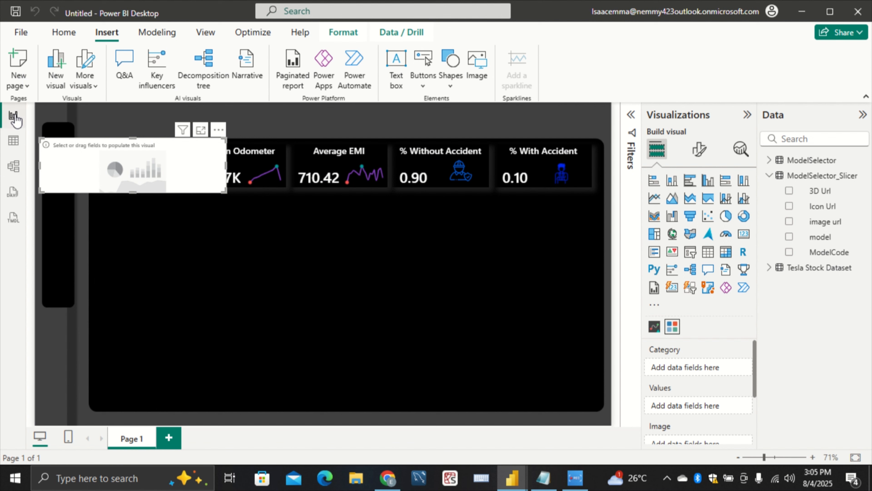
left_click_drag(110, 151, 117, 144)
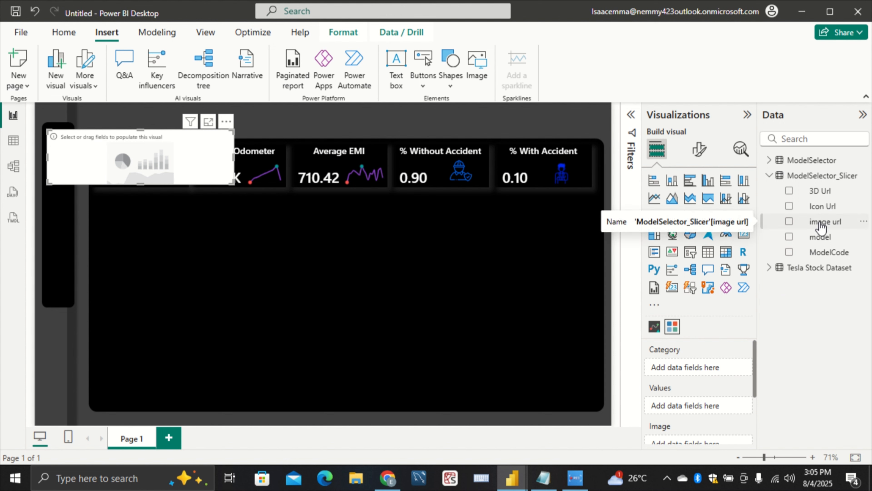
left_click_drag(821, 226, 708, 418)
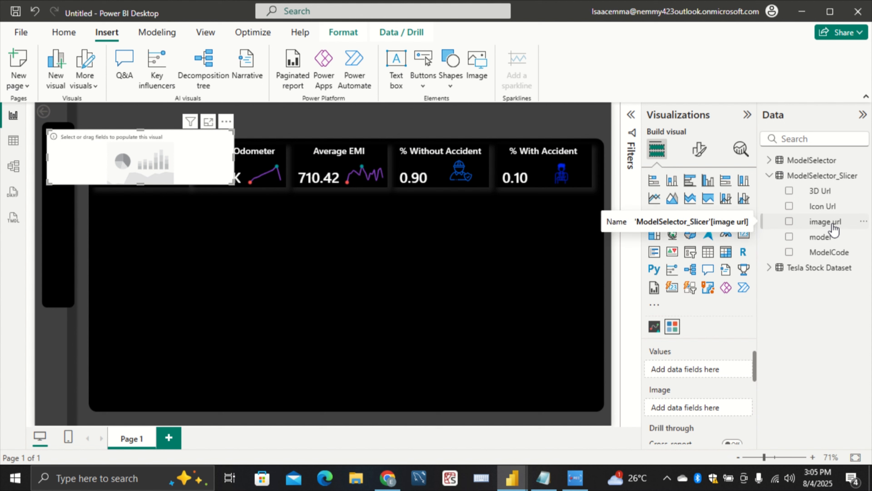
left_click_drag(834, 229, 733, 402)
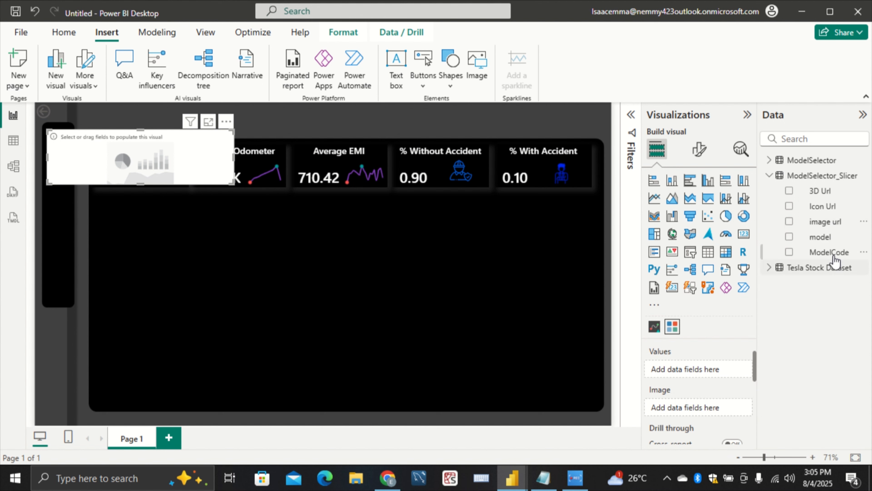
left_click_drag(826, 225, 684, 401)
Switch to the finished Tesla pb report and check which fields its car model slicer uses for category, values and image
mouse_move(512, 478)
left_click(448, 402)
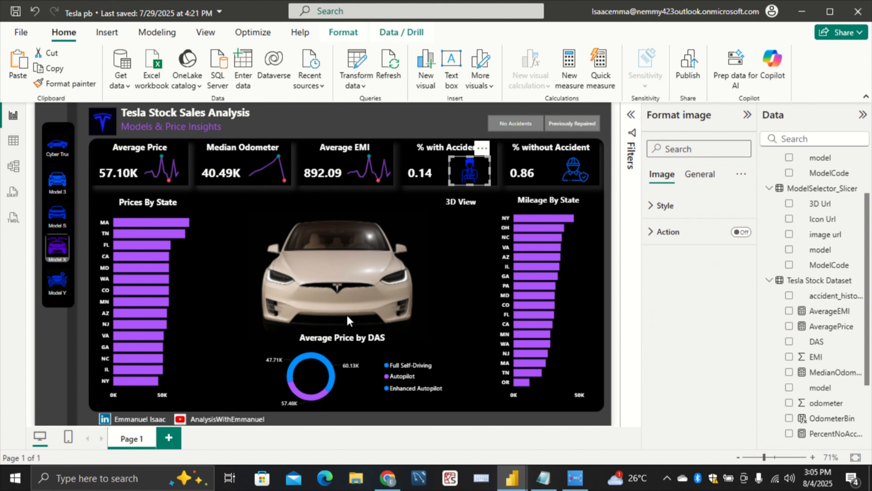
left_click(63, 301)
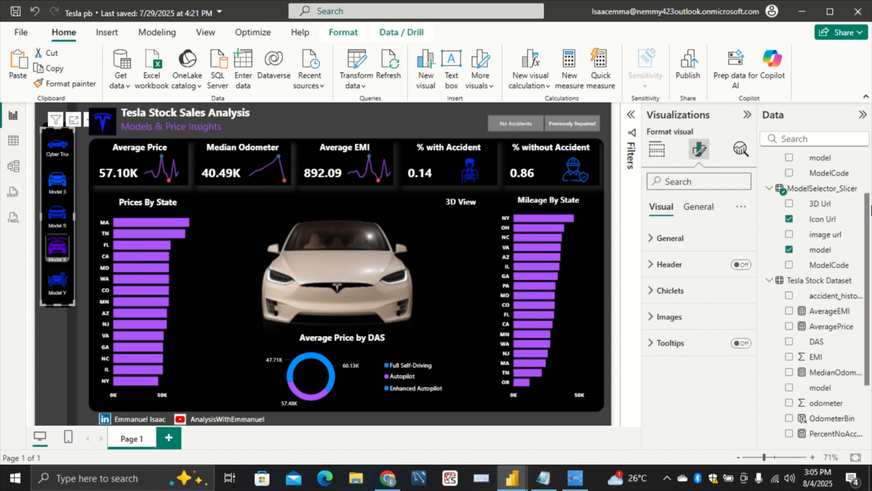
left_click(656, 149)
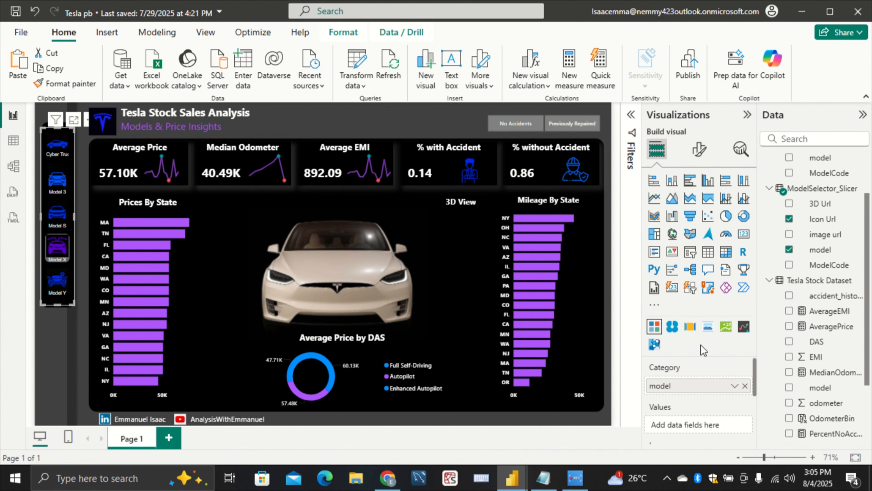
scroll(706, 358, "down", 5)
scroll(704, 381, "up", 3)
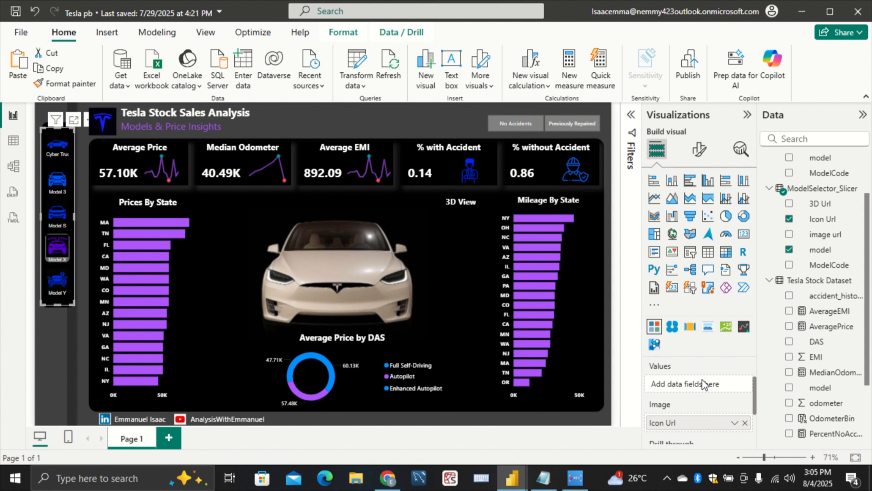
scroll(703, 383, "up", 1)
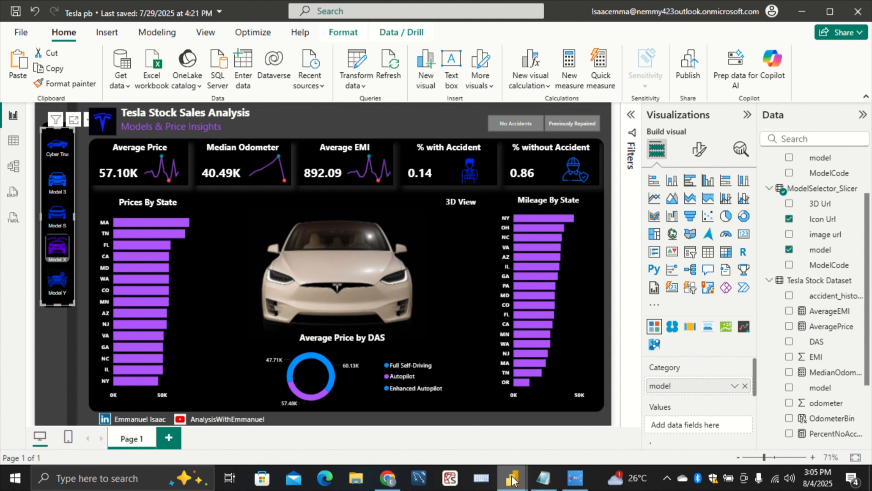
Return to the untitled report and set the data category of the 3D Url column in the ModelSelector_Slicer table to Web URL
mouse_move(512, 478)
left_click(541, 436)
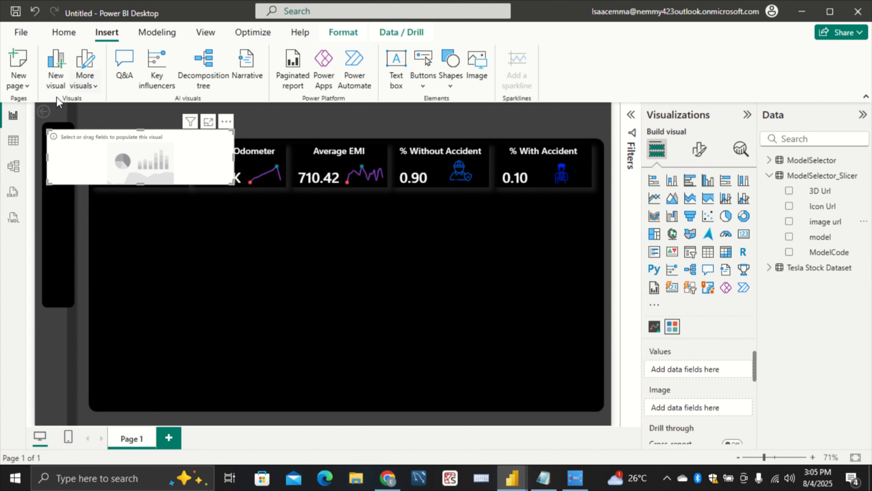
left_click(14, 141)
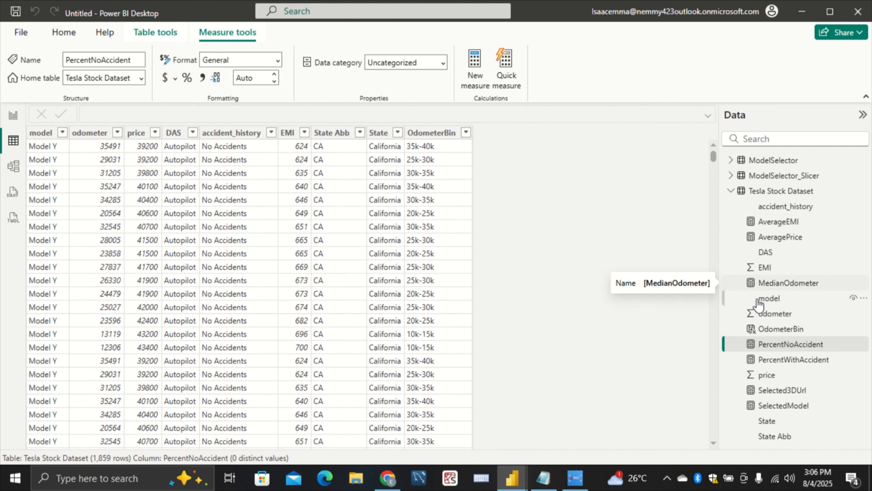
left_click(783, 228)
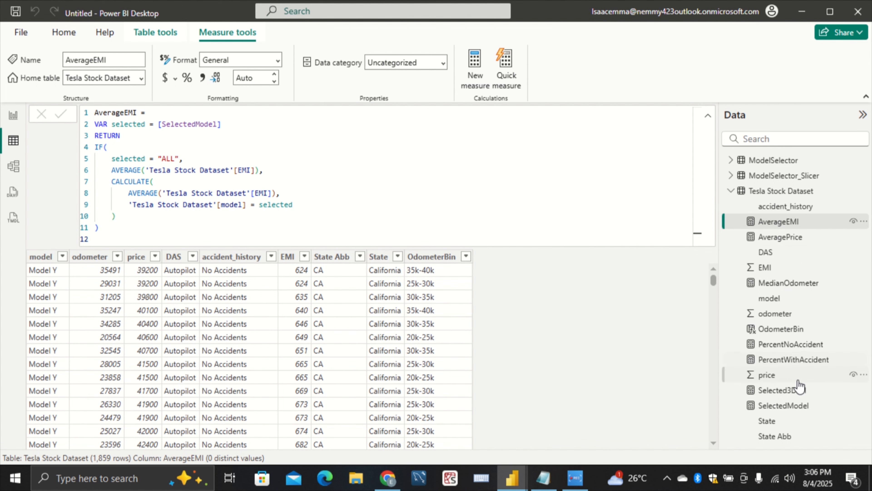
left_click(777, 177)
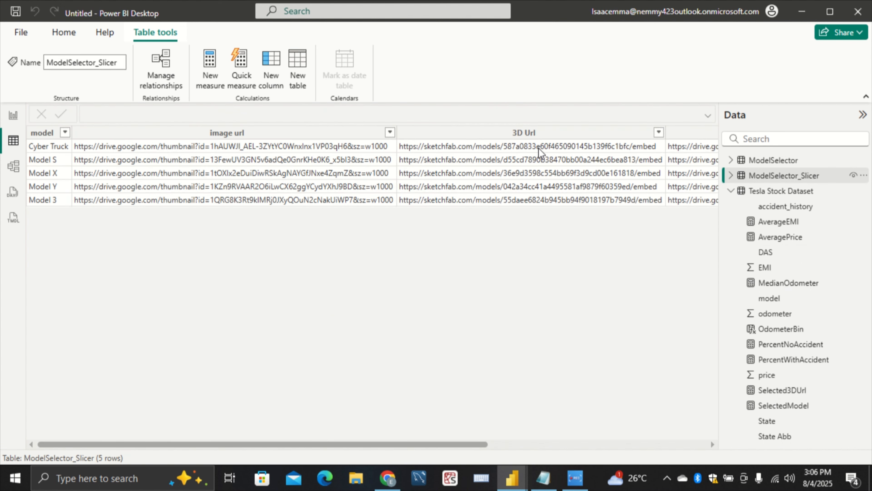
left_click(542, 133)
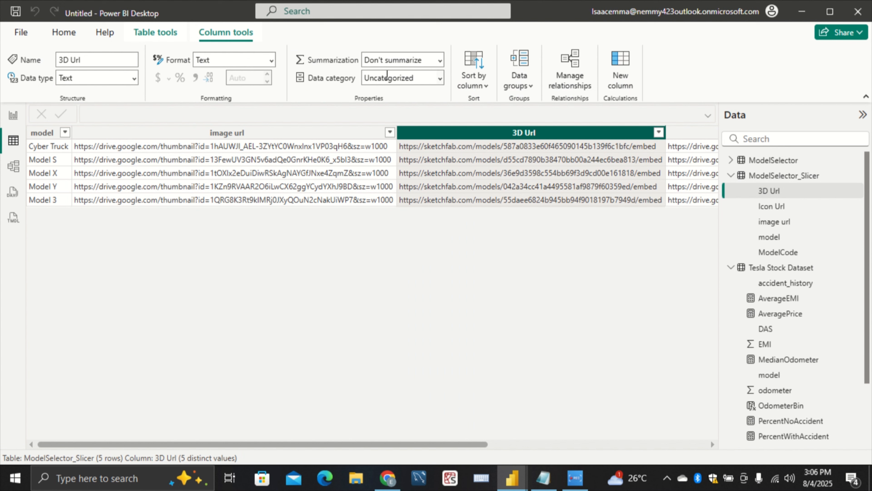
left_click(395, 81)
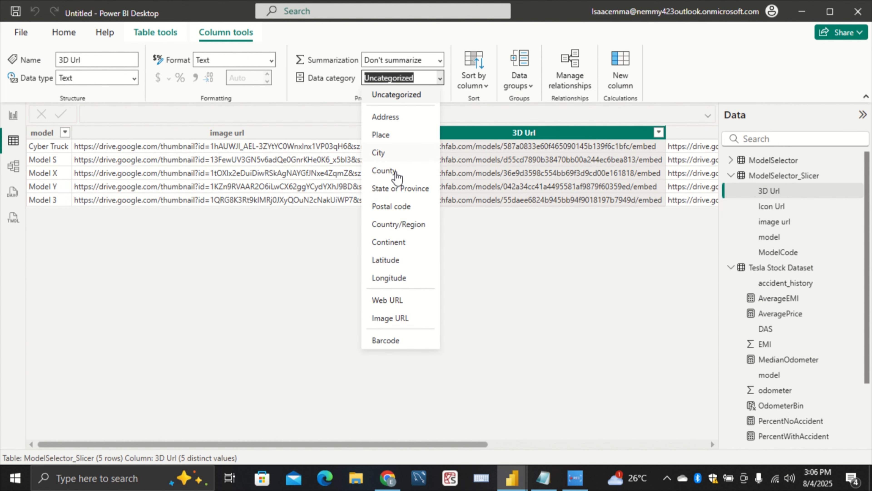
left_click(417, 304)
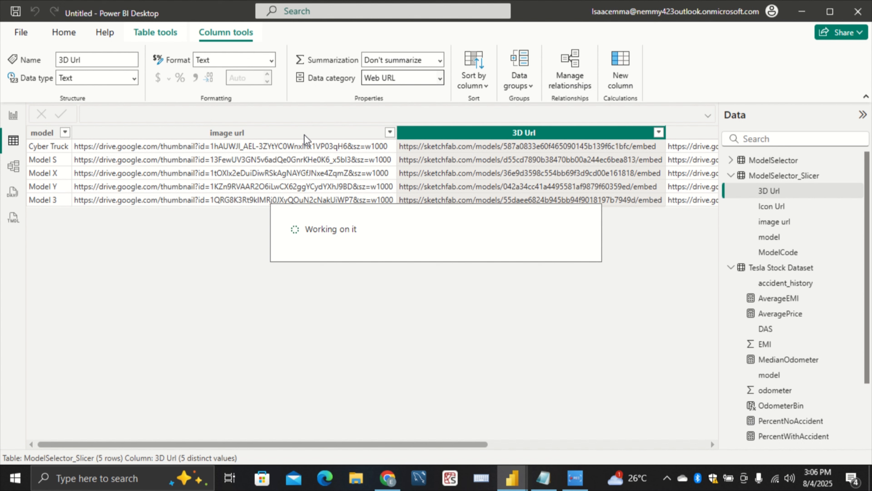
Set the data category of the image url column in the ModelSelector_Slicer table to Image URL
left_click(306, 132)
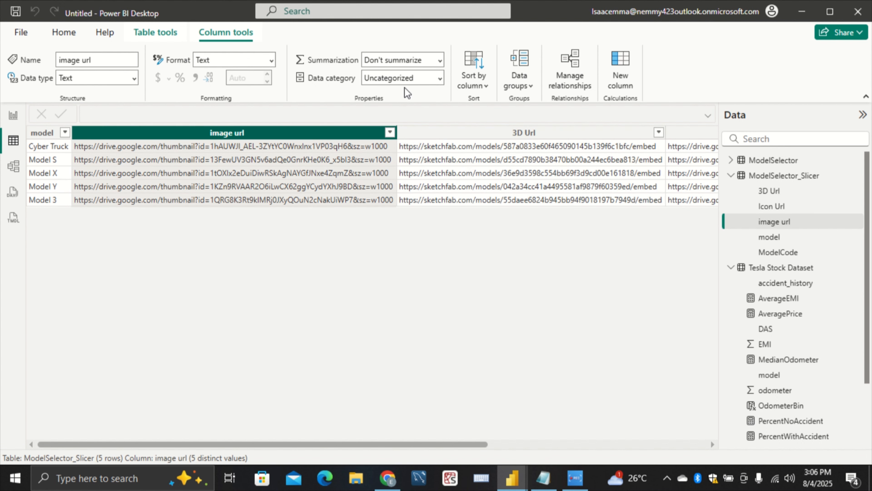
left_click(411, 79)
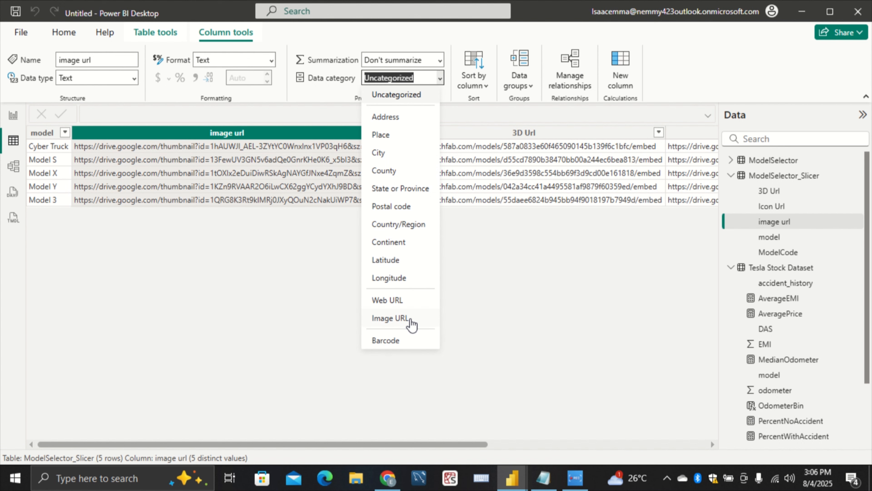
left_click(410, 321)
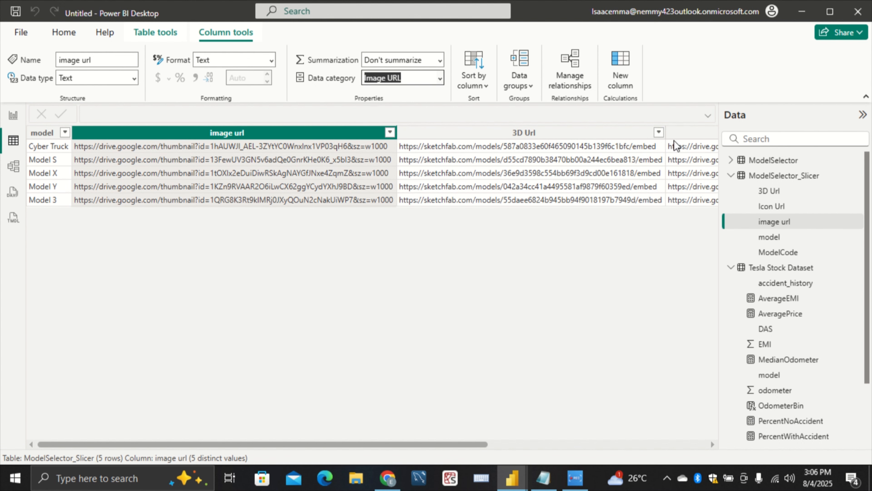
Set the data category of the Icon Url column in the ModelSelector_Slicer table to Image URL
left_click(681, 134)
left_click(391, 76)
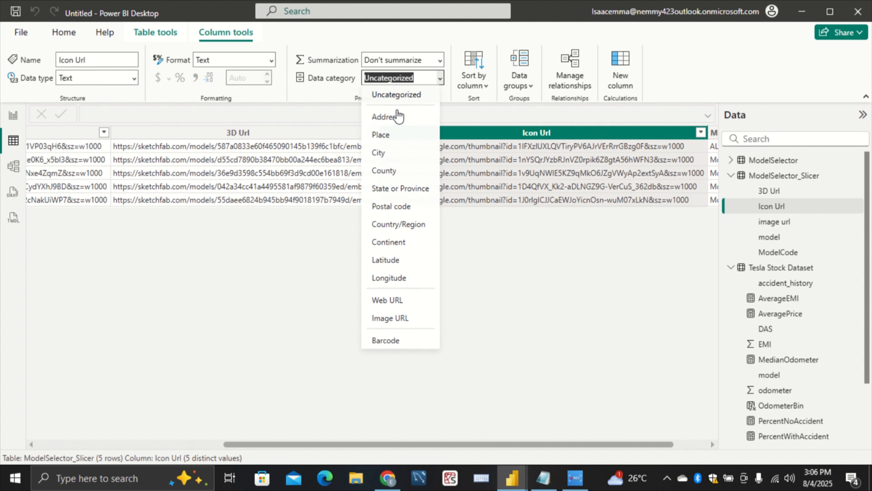
left_click(393, 322)
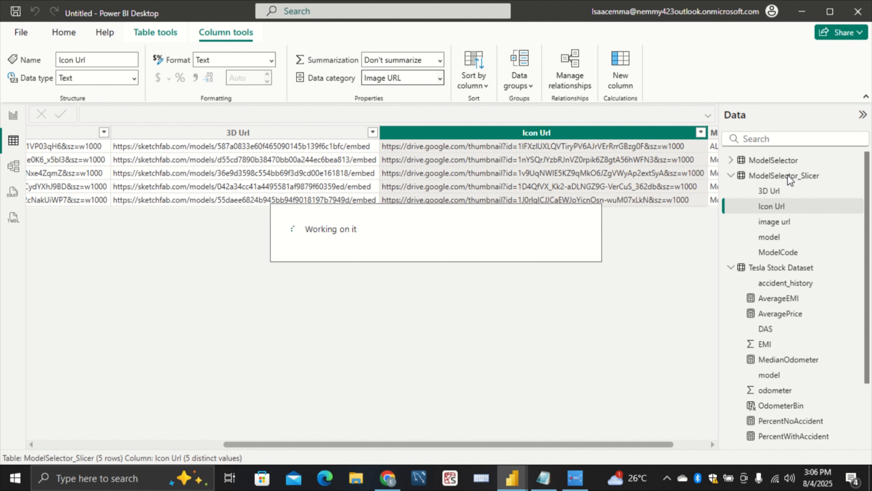
Open the ModelSelector table's data and set the data category of its image url column to Image URL
left_click(777, 161)
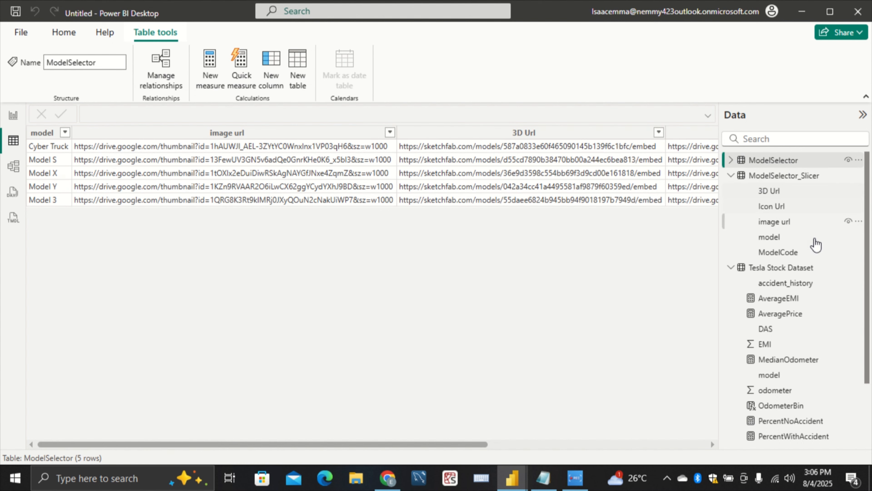
left_click(249, 134)
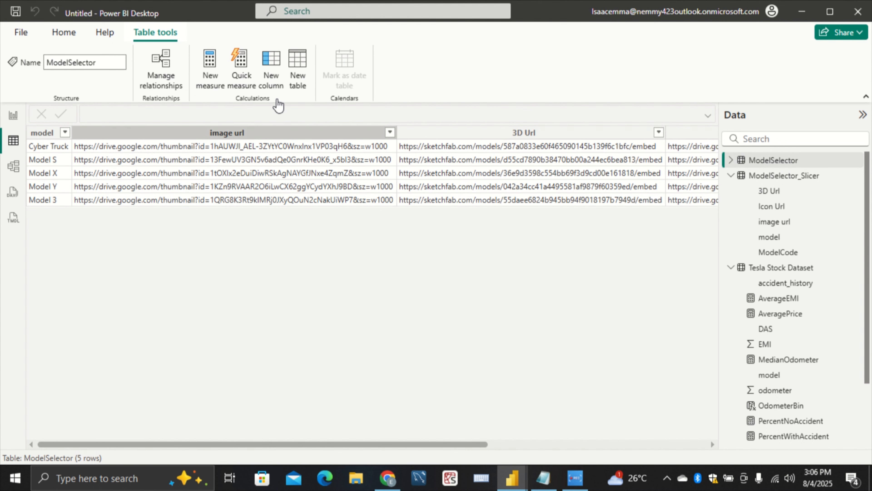
left_click(372, 79)
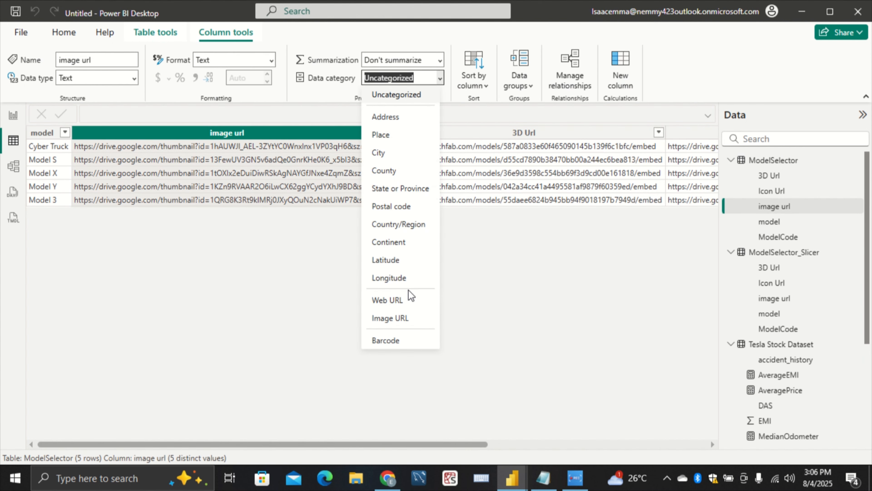
left_click(403, 320)
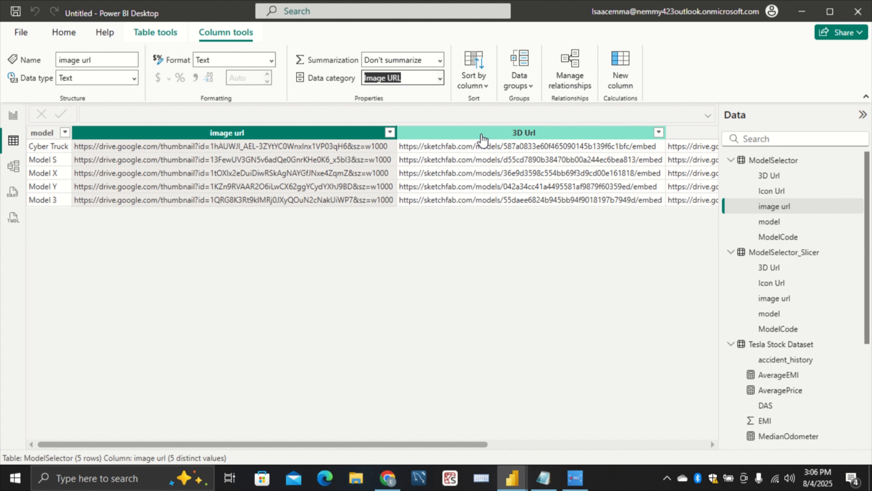
Set the data category of the 3D Url column in the ModelSelector table to Web URL
left_click(482, 138)
left_click(400, 77)
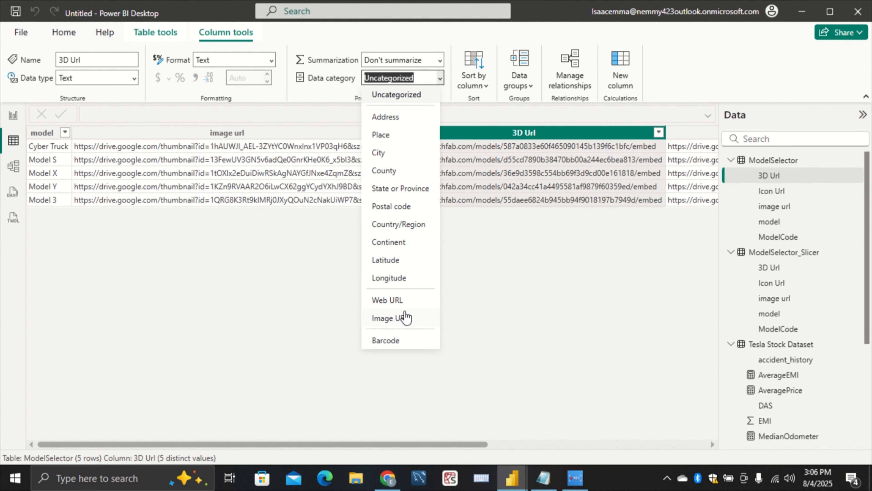
left_click(408, 300)
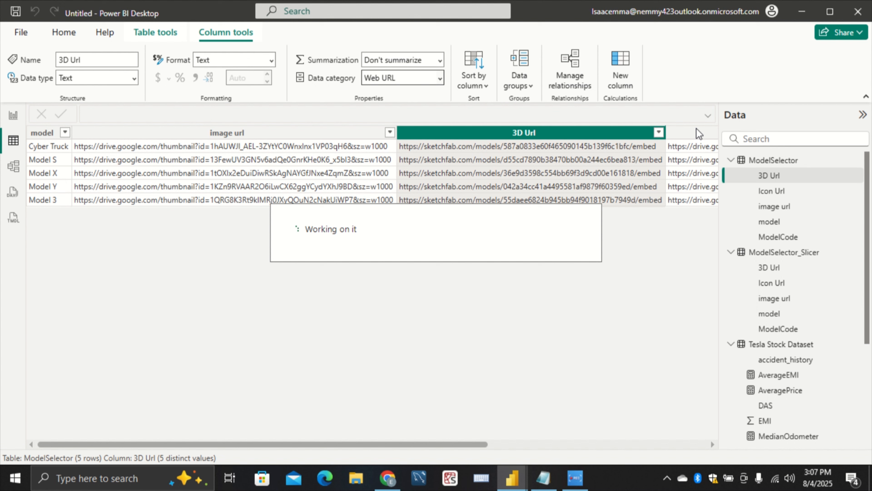
Set the data category of the Icon Url column in the ModelSelector table to Image URL
left_click(687, 132)
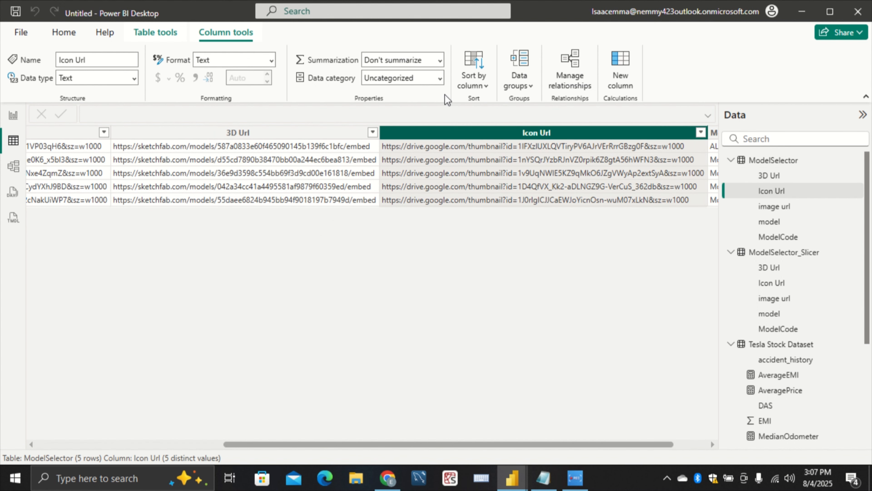
left_click(419, 79)
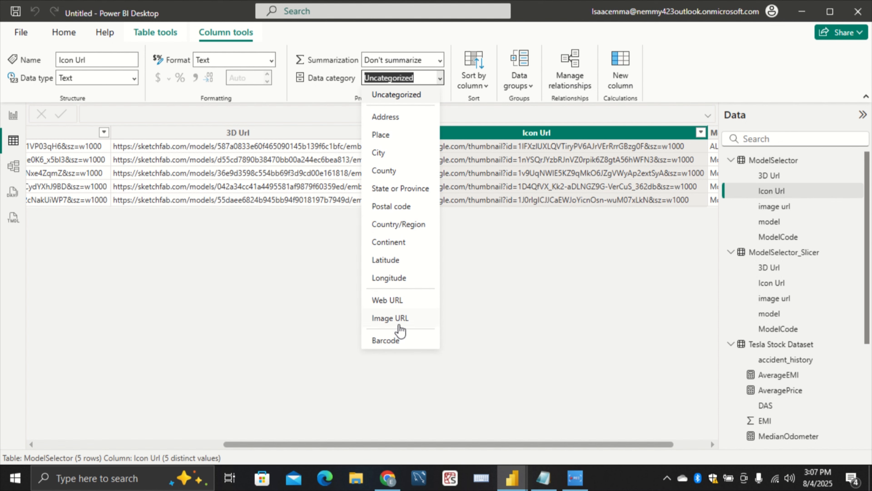
left_click(403, 318)
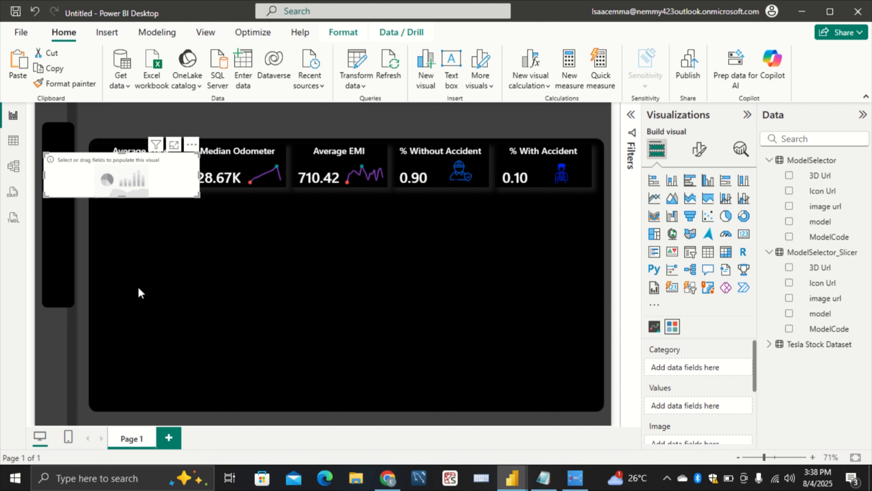
Move the empty chiclet slicer up on the report page to the upper end of the narrow black side panel
left_click_drag(88, 156, 86, 131)
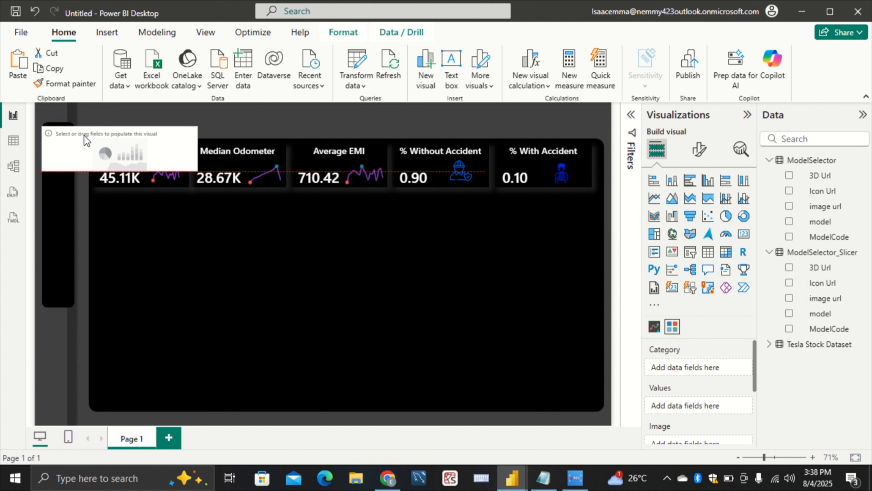
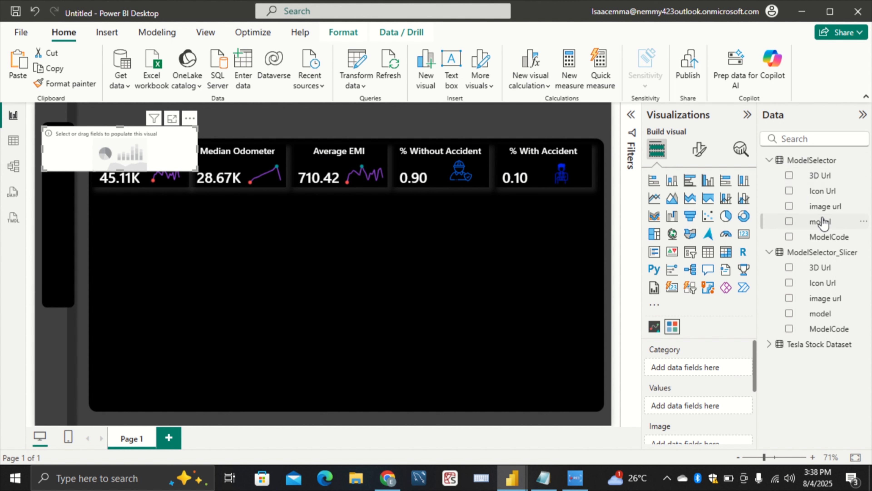
Populate the chiclet slicer from the ModelSelector table, with model as the category and Icon Url as the image
left_click_drag(820, 221, 713, 371)
left_click_drag(819, 198, 709, 349)
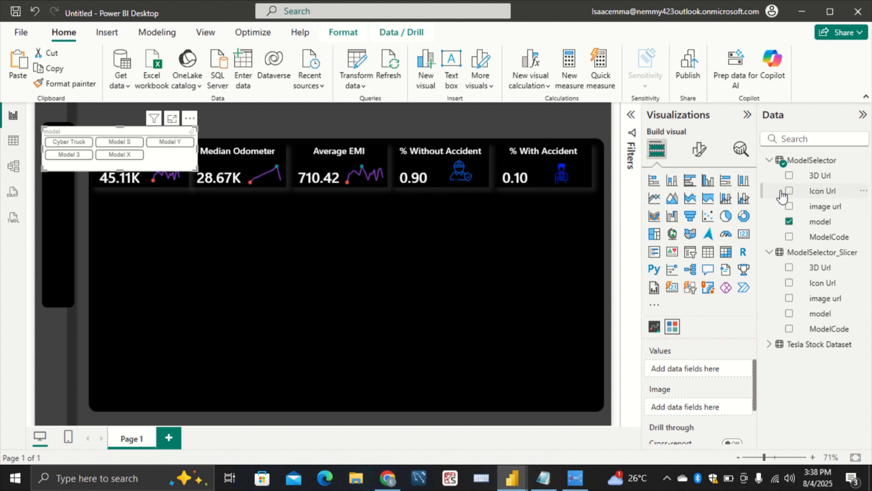
left_click_drag(782, 196, 723, 412)
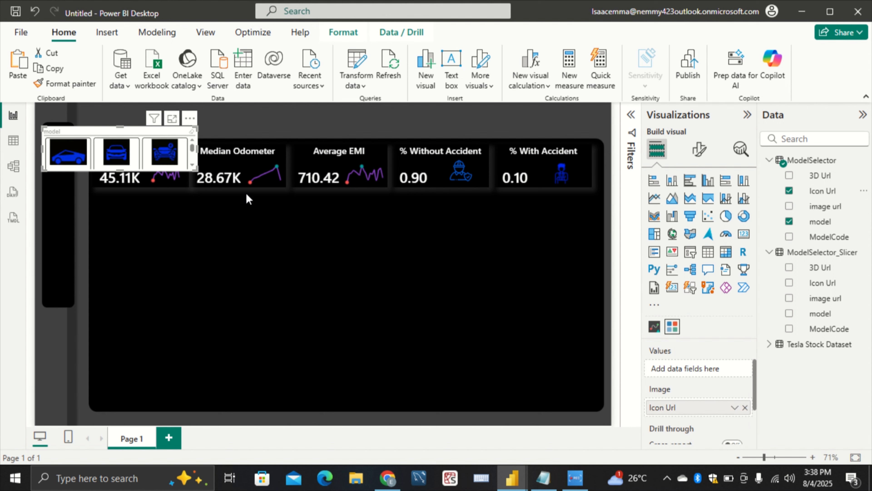
Set the chiclet slicer's layout to 1 column and 5 rows
left_click(700, 149)
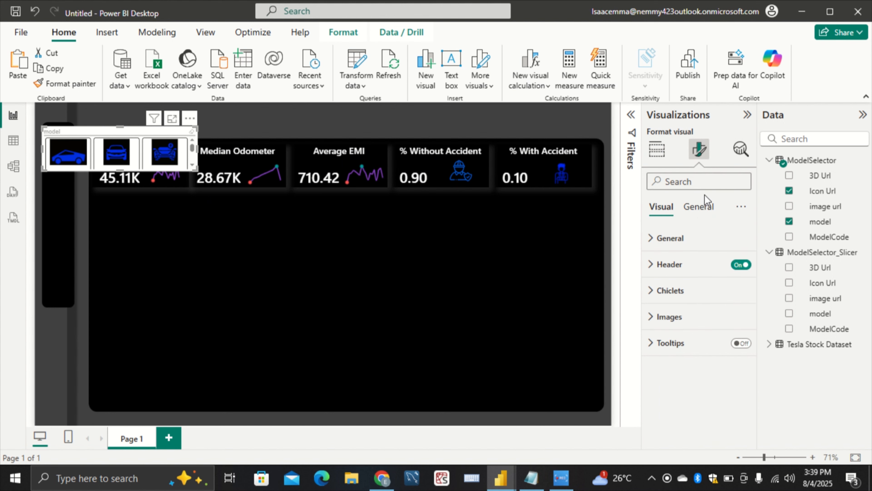
left_click(670, 238)
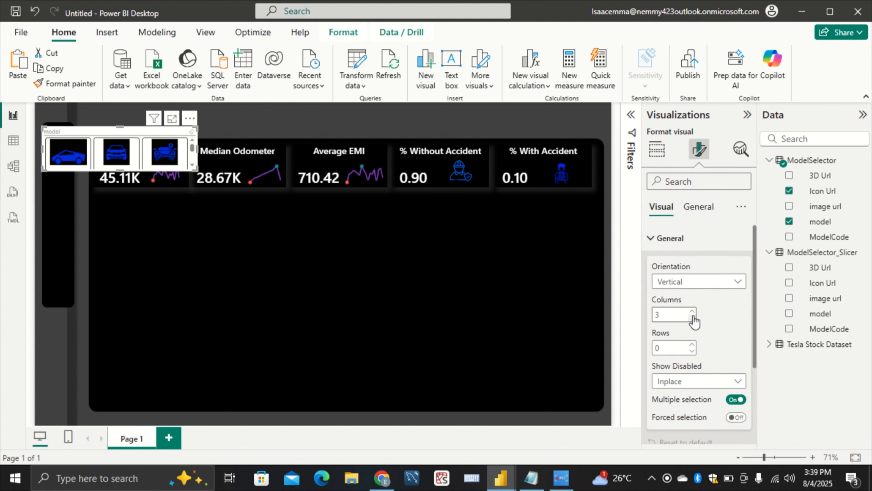
left_click(692, 311)
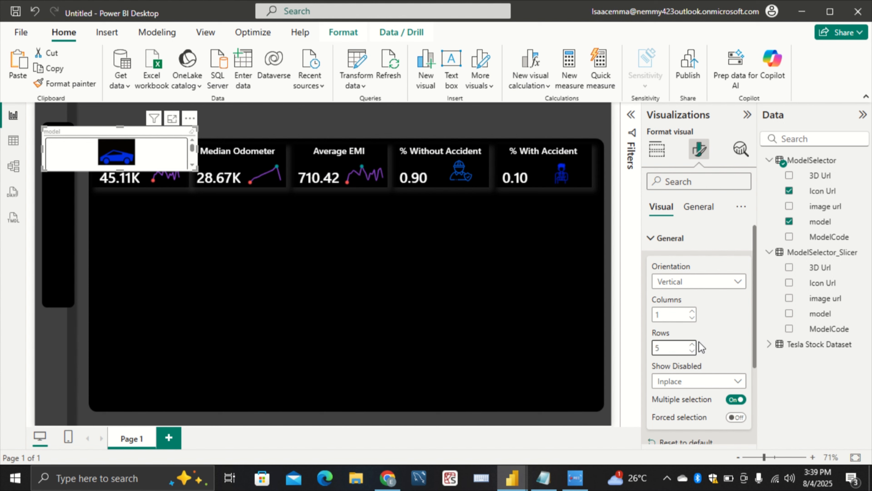
Set the chiclets' text size to 8 and their height to 72
scroll(694, 351, "down", 3)
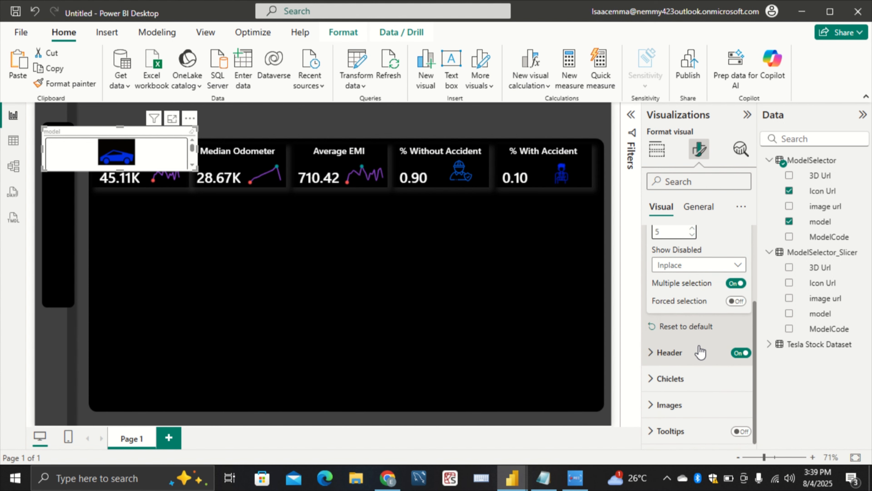
left_click(691, 380)
scroll(691, 361, "down", 3)
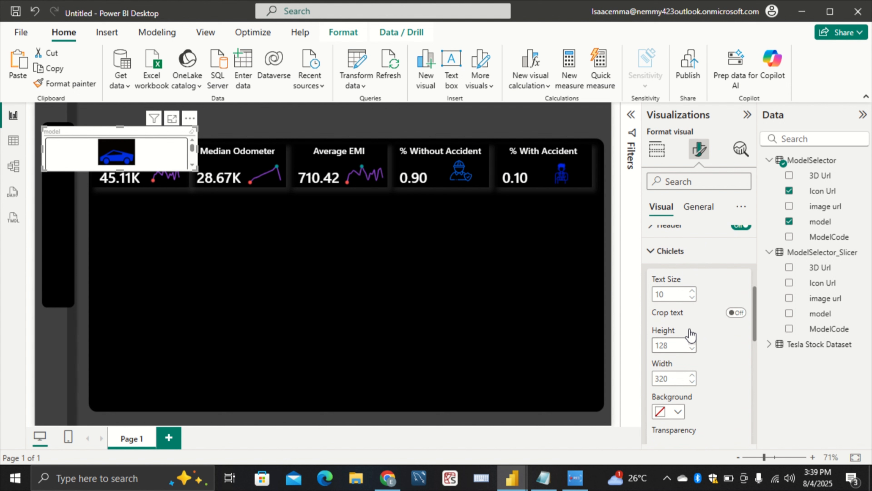
left_click(692, 298)
left_click(693, 297)
double_click(672, 344)
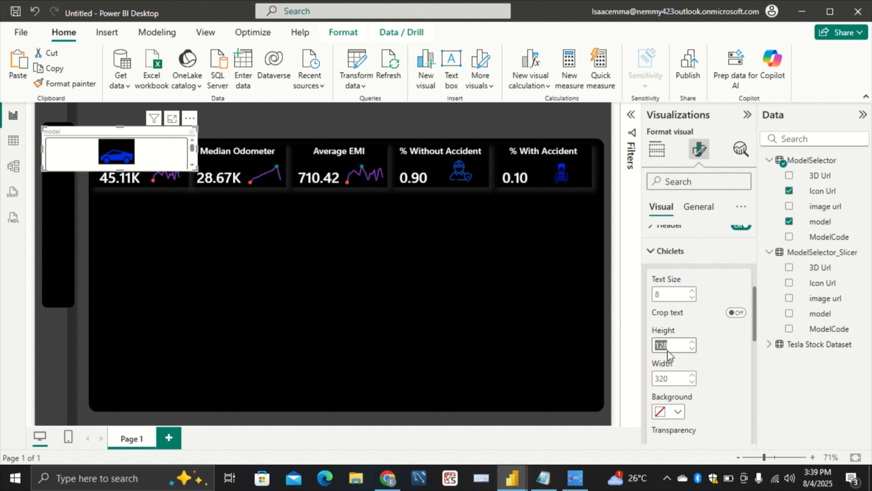
key("BackSpace")
type("72")
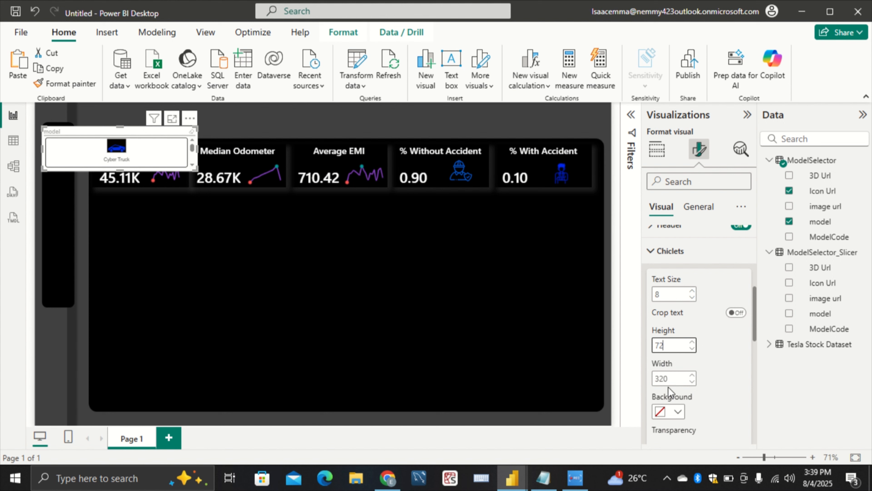
Set the chiclets' width to 50
left_click(655, 378)
left_click_drag(672, 379, 635, 388)
key("BackSpace")
type("50")
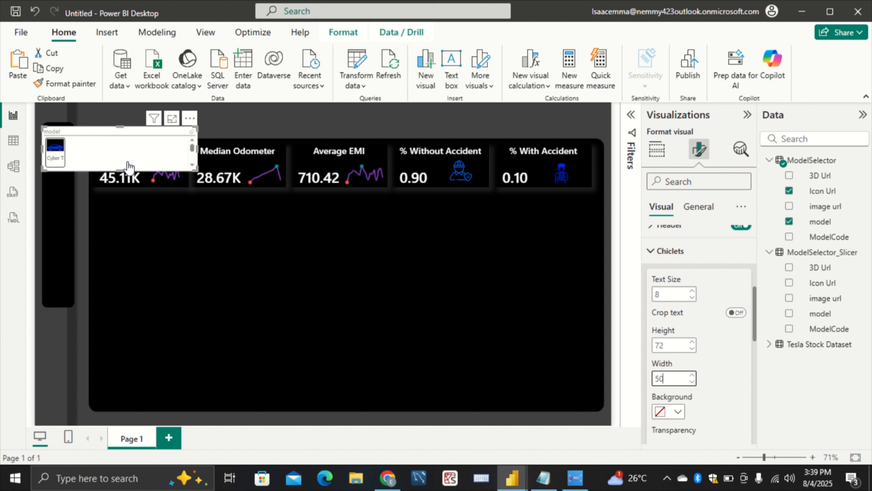
Resize the chiclet slicer to a vertical strip about 90 wide and 403 high and align it over the narrow black side panel
mouse_move(124, 176)
left_mouse_down()
mouse_move(104, 193)
mouse_move(120, 177)
left_mouse_up()
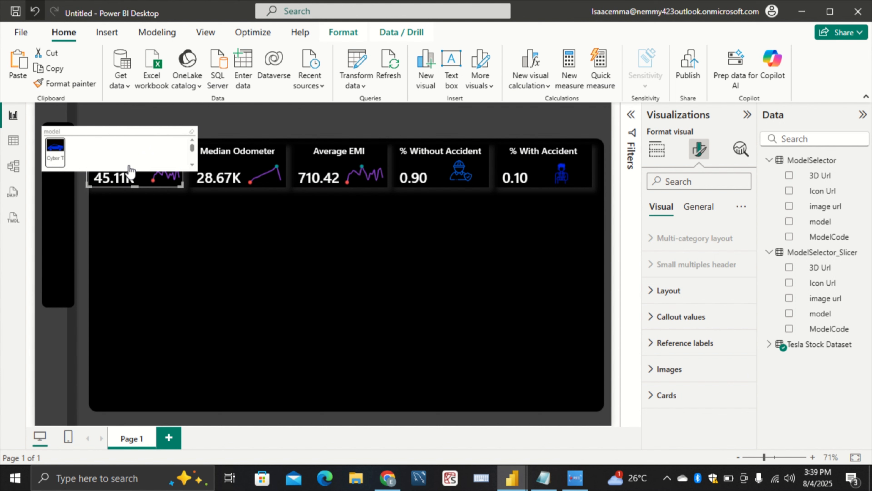
key("ctrl+z")
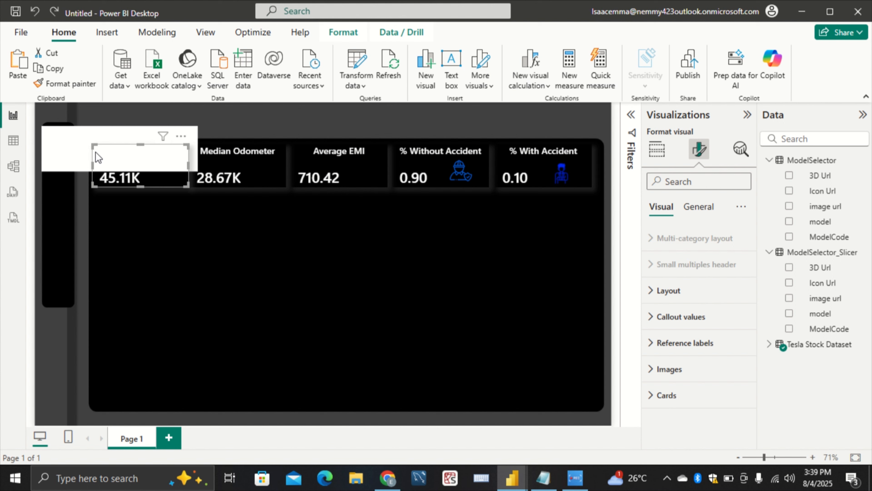
left_click(116, 152)
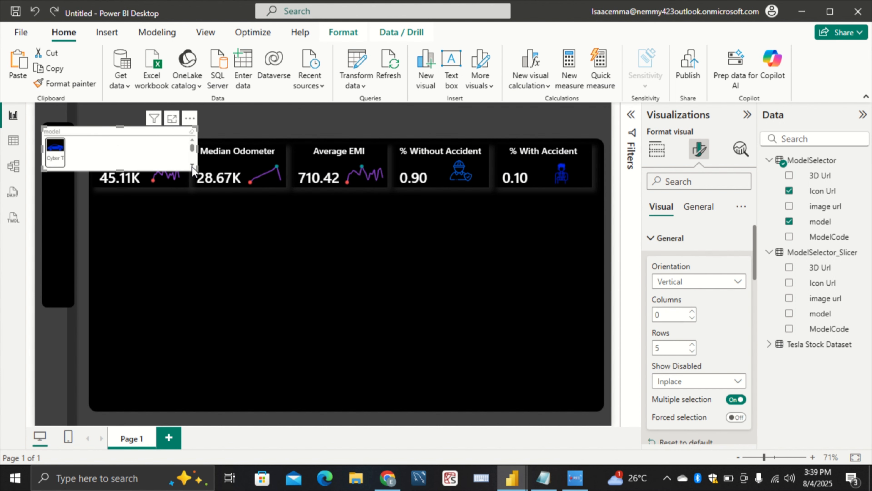
left_click_drag(196, 169, 76, 305)
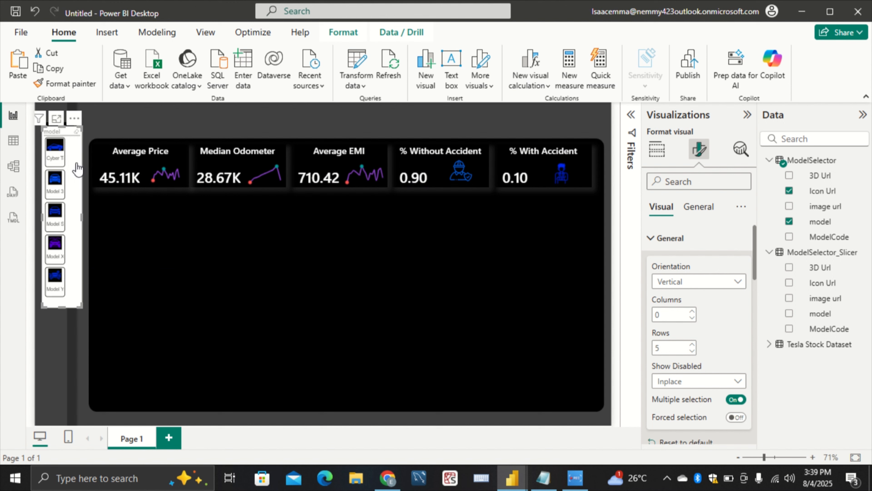
left_click_drag(73, 126, 76, 133)
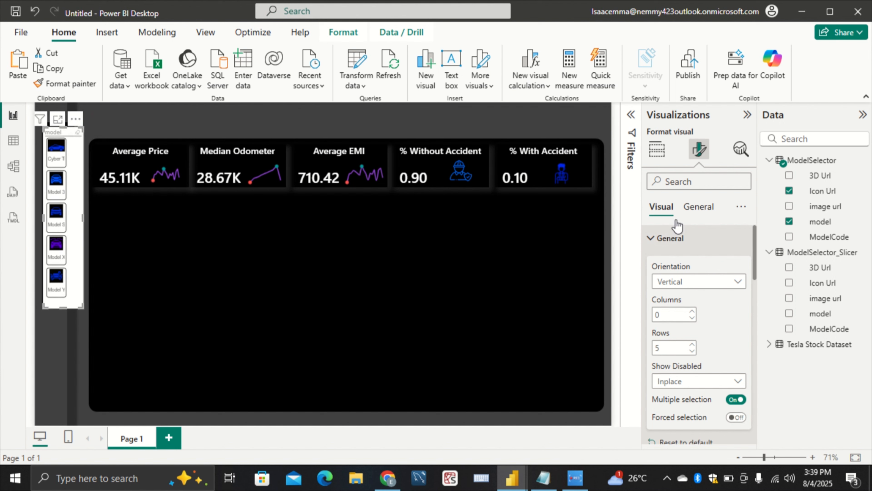
Turn off the chiclet slicer's background
left_click(697, 207)
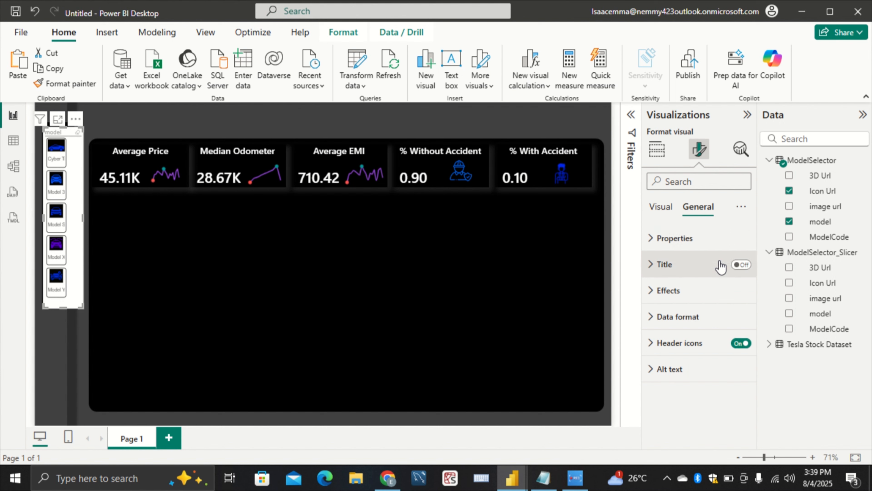
left_click(713, 245)
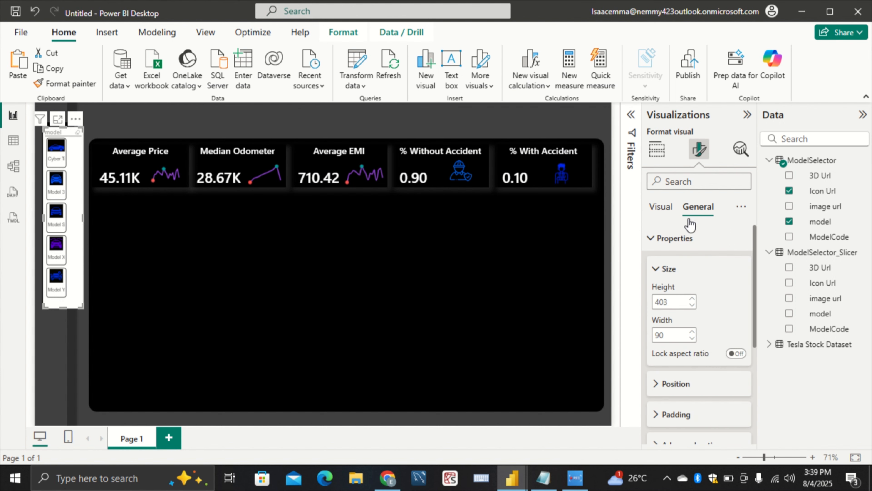
scroll(689, 251, "down", 5)
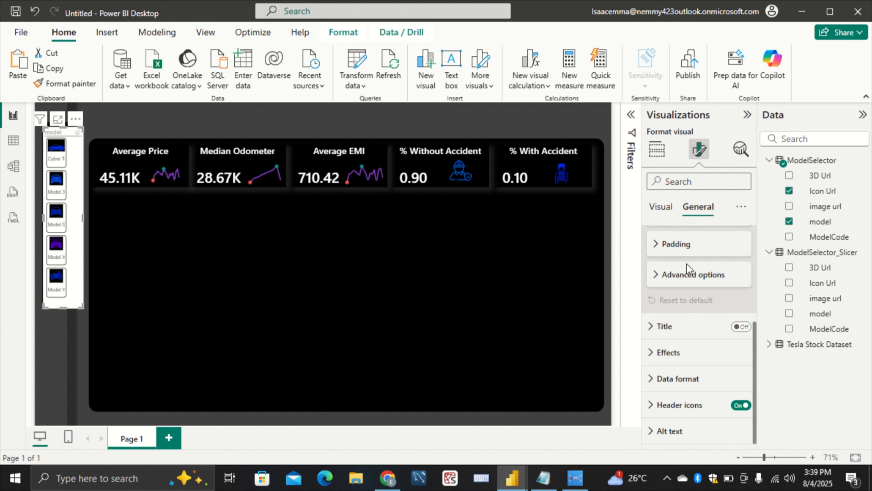
left_click(693, 352)
left_click(733, 384)
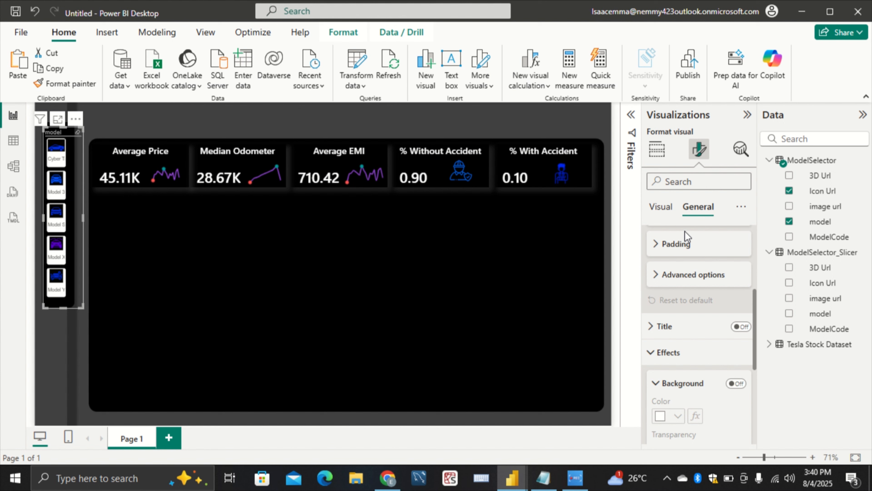
Disable multiple selection for the chiclet slicer
scroll(674, 260, "up", 5)
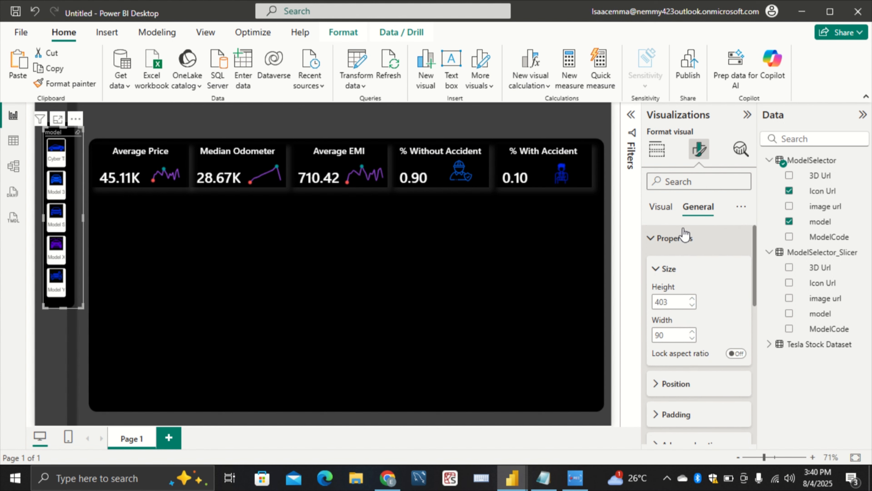
left_click(665, 214)
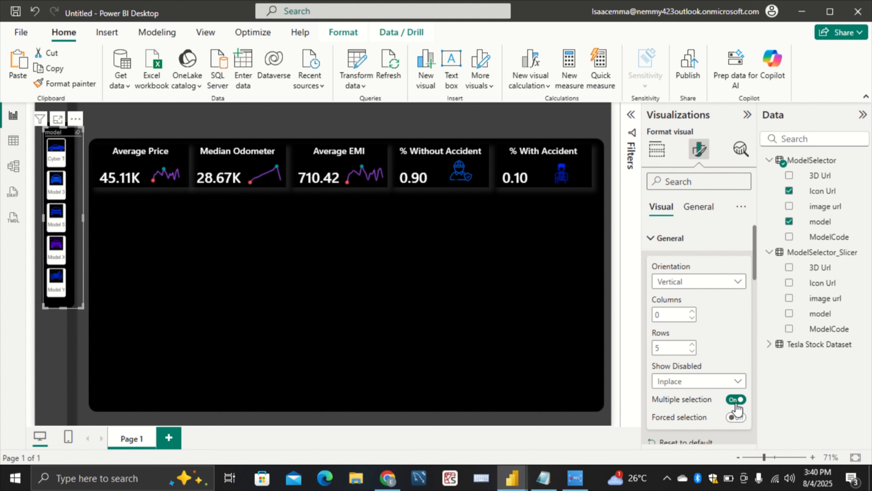
left_click(735, 401)
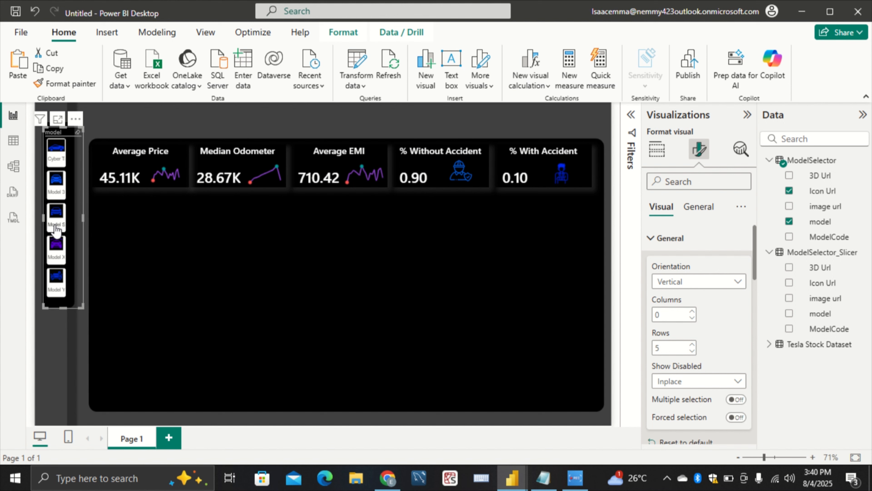
Test the chiclet slicer by selecting different car models, including Cyber Truck, Model S and Model X, and check how the KPI cards respond
left_click(65, 210)
left_click(66, 210)
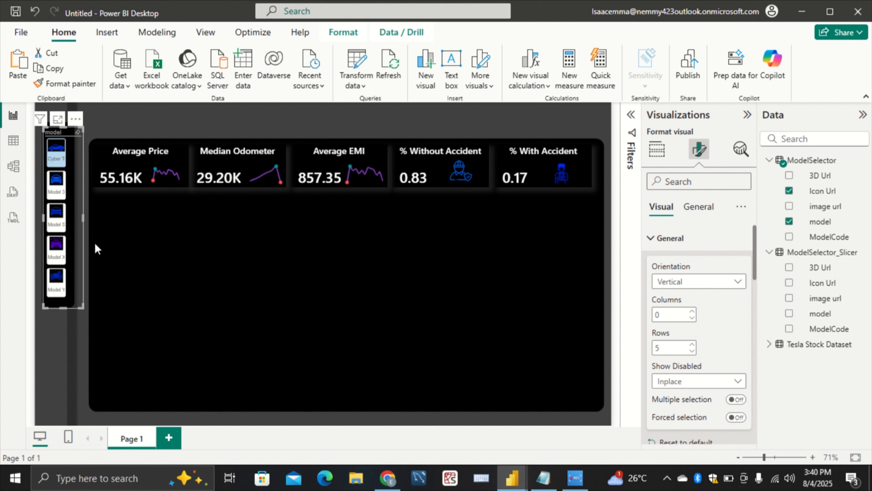
left_click(80, 248)
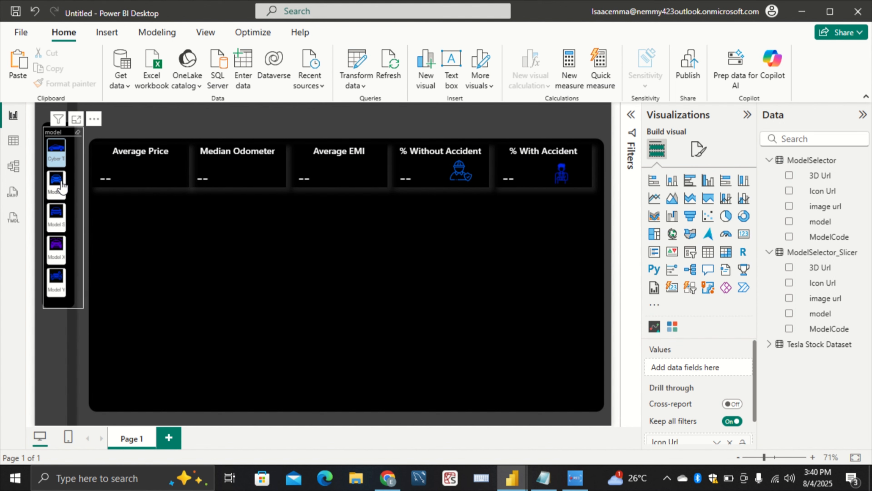
left_click(77, 222)
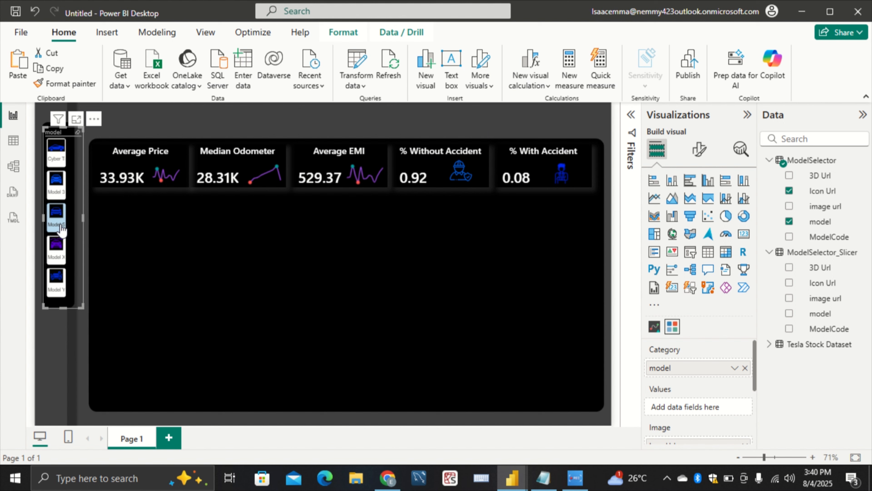
left_click(58, 247)
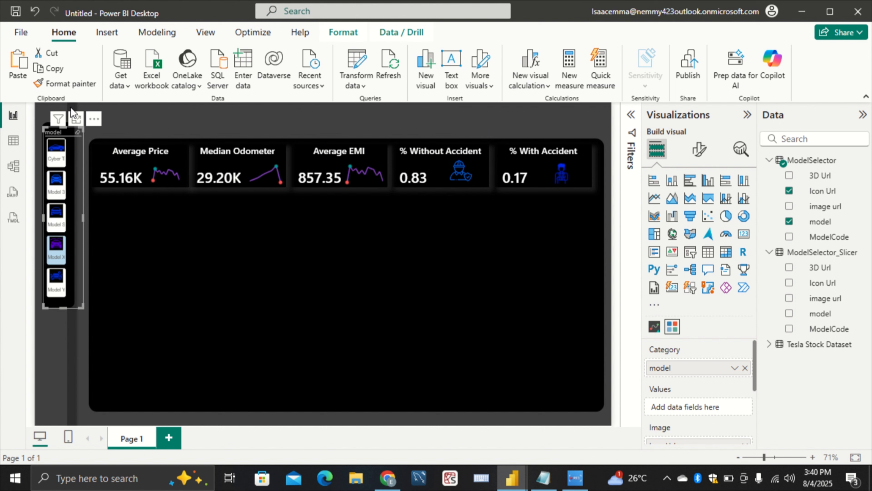
left_click(59, 165)
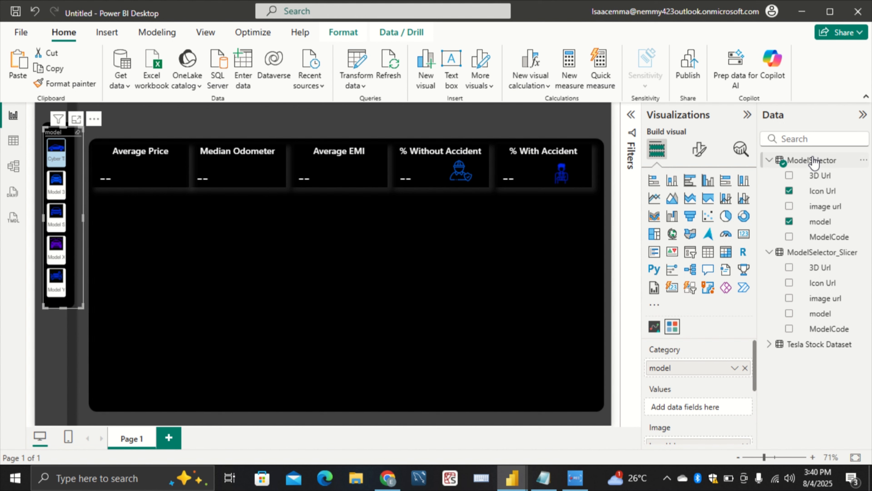
Compare the model and ModelCode columns in the ModelSelector table's data and return to the report page
left_click(13, 141)
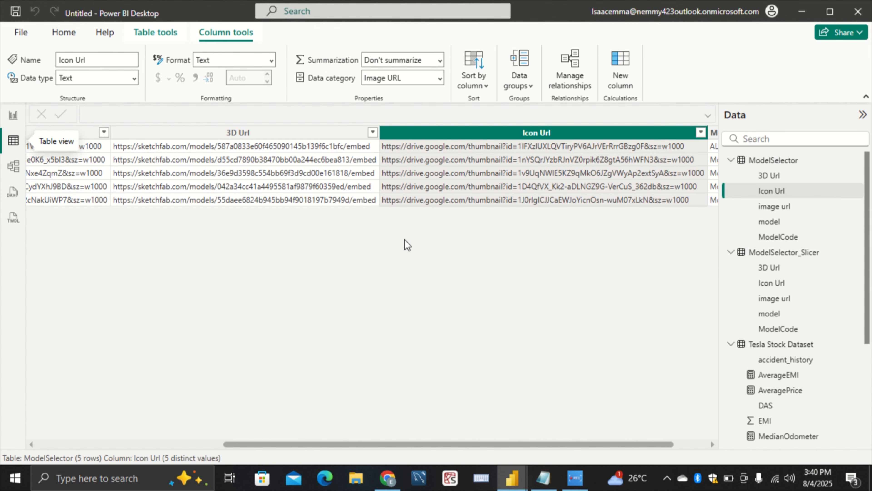
left_click_drag(510, 445, 706, 488)
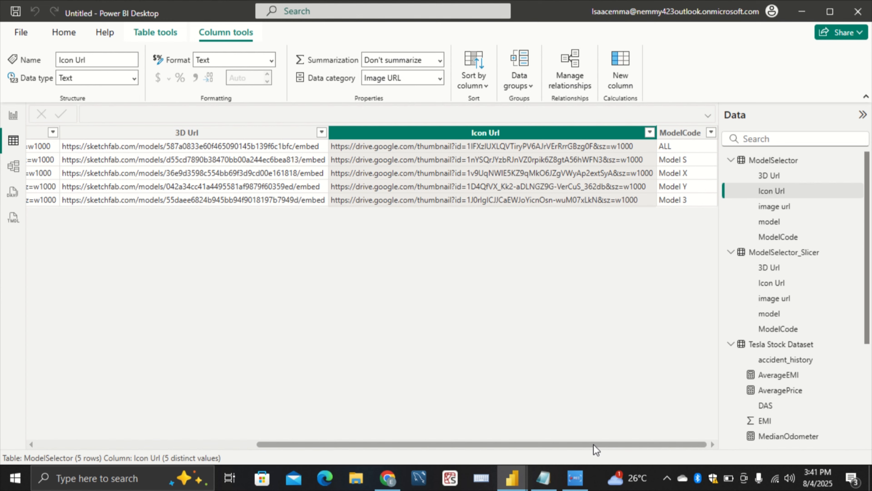
left_click_drag(594, 446, 374, 446)
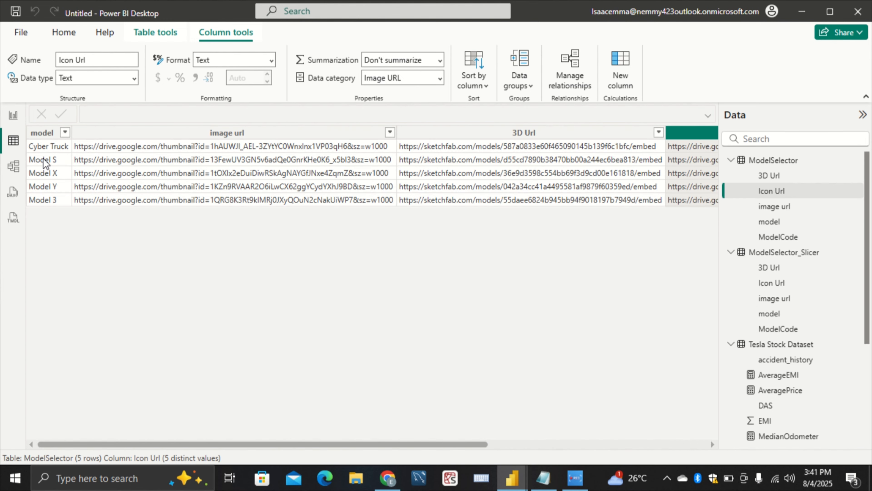
left_click(13, 116)
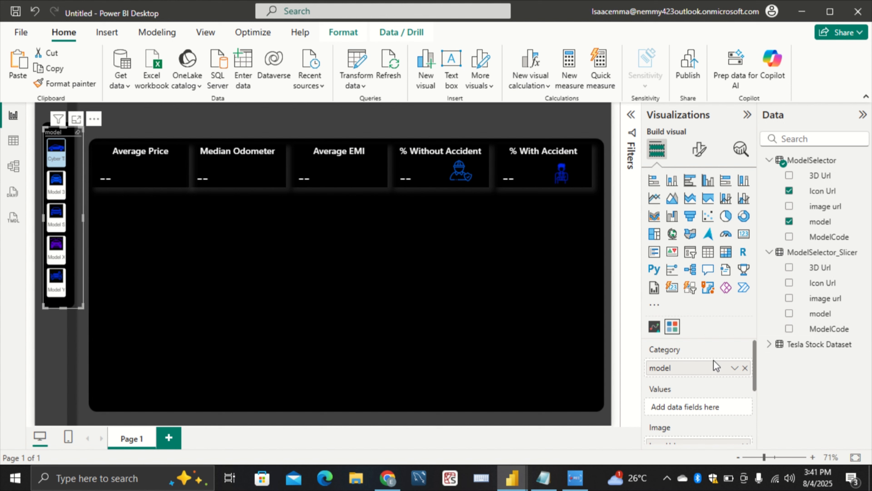
Replace the chiclet slicer's category and image with model and Icon Url from ModelSelector_Slicer, and test it with Model 3 and Cyber Truck
left_click(744, 368)
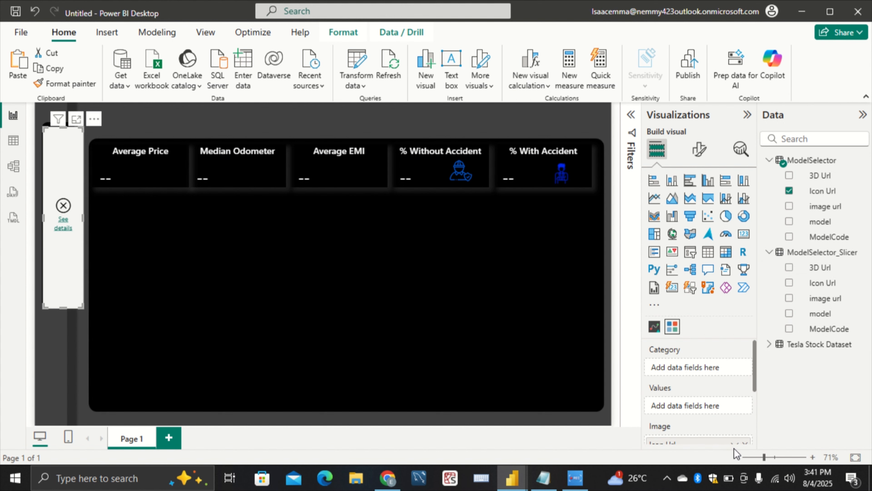
left_click(745, 443)
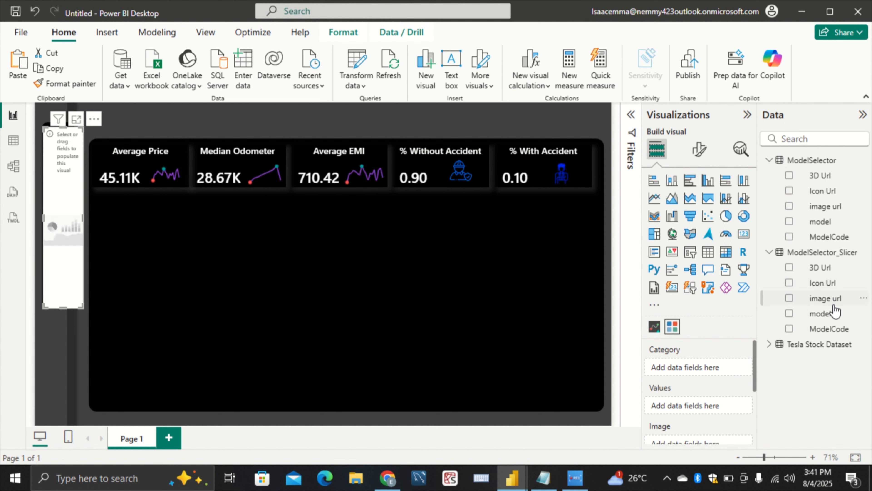
left_click_drag(831, 313, 705, 361)
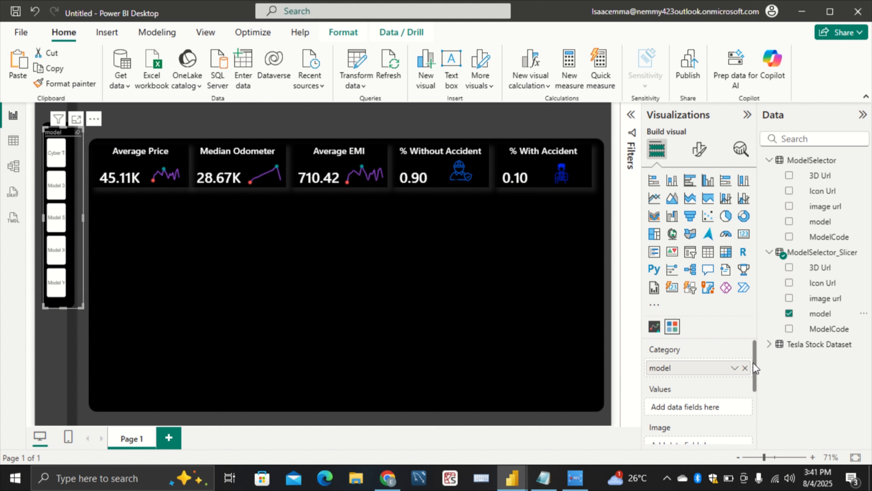
scroll(753, 362, "down", 2)
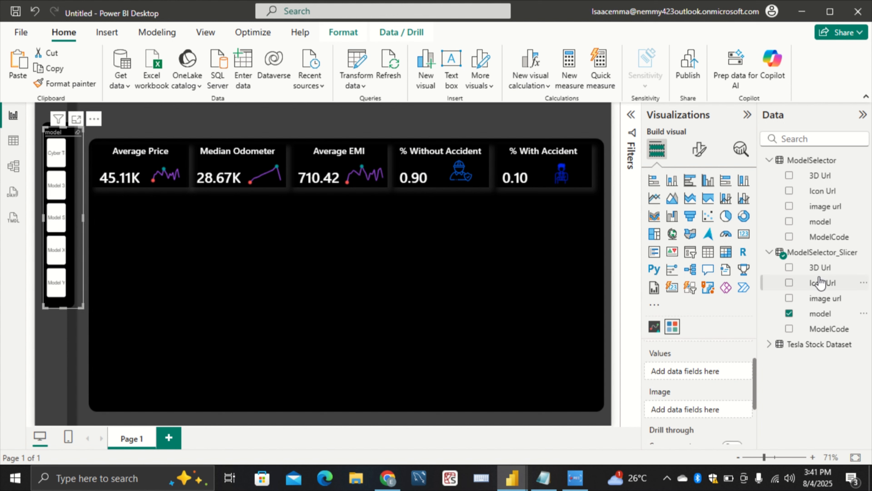
left_click_drag(822, 283, 701, 410)
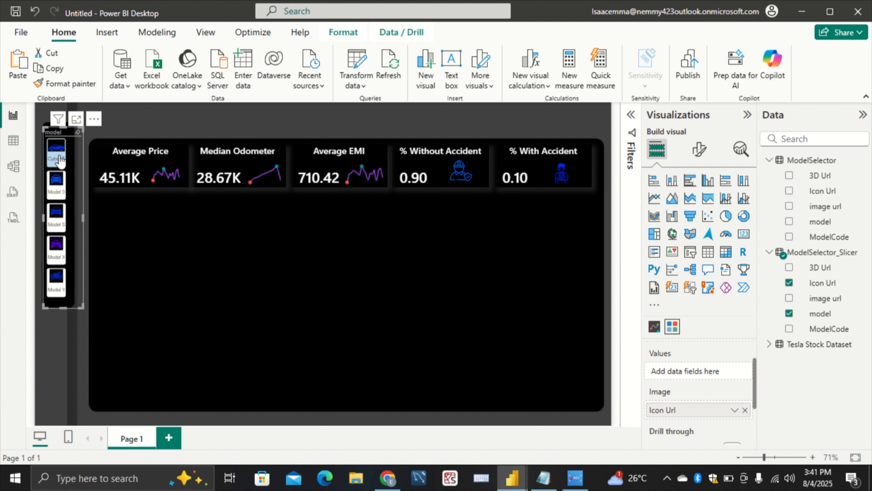
left_click(57, 184)
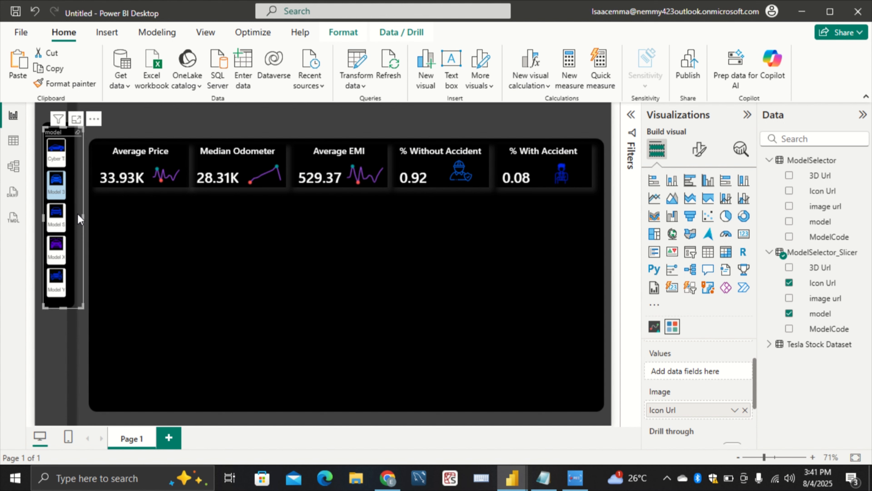
left_click(56, 158)
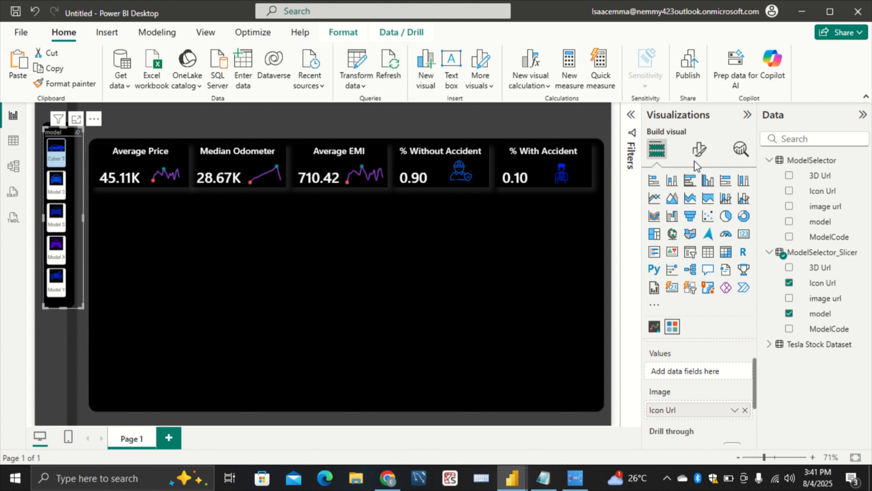
Set the chiclet slicer's image split to 90
left_click(699, 150)
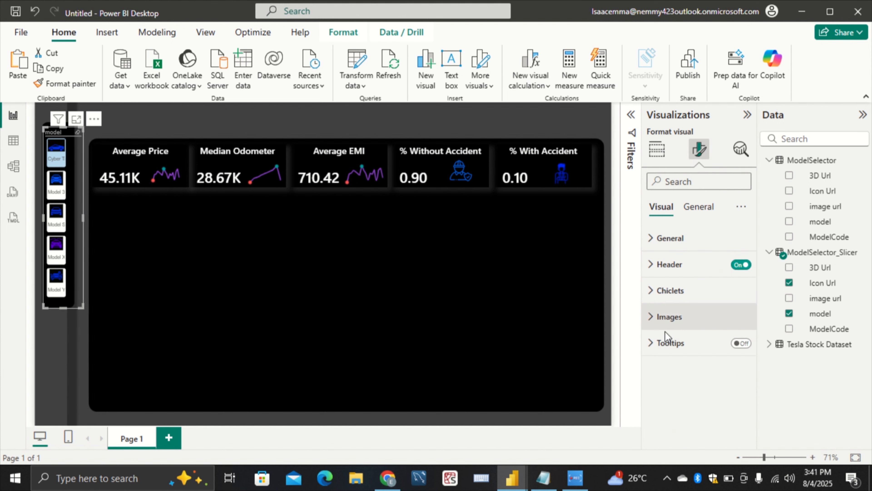
left_click(686, 322)
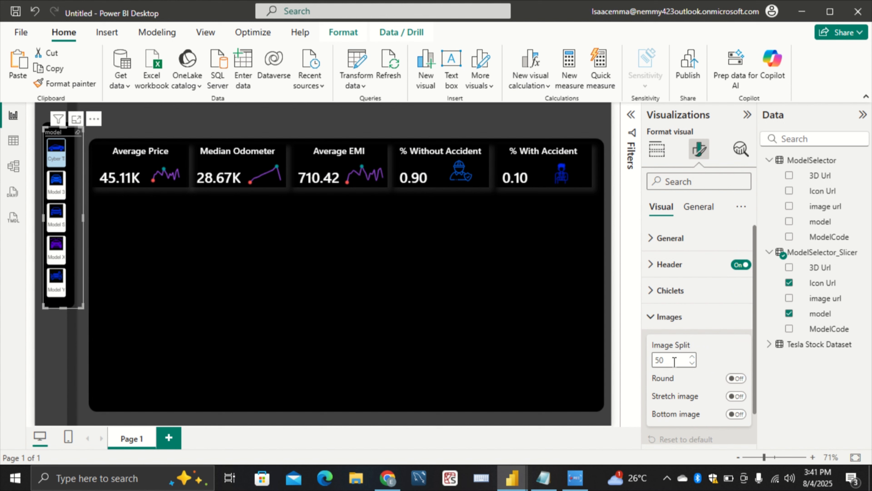
key("BackSpace")
type("90")
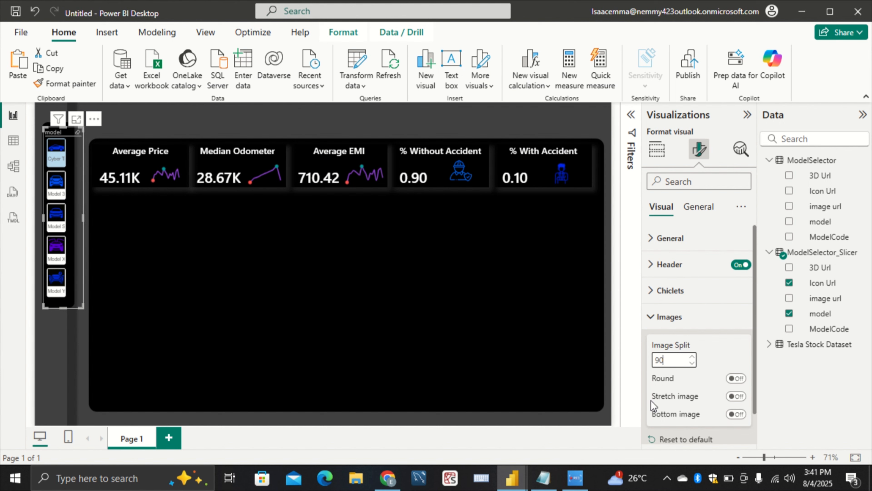
left_click(683, 317)
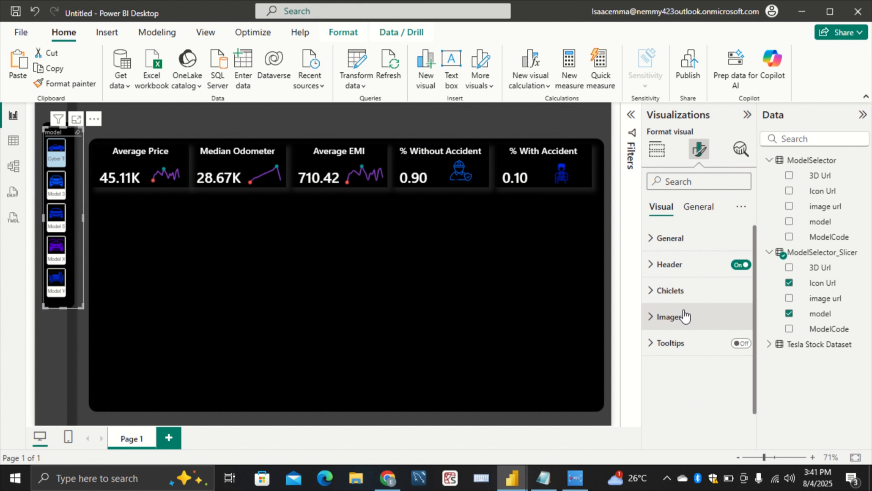
Set the unselected color of the slicer's chiclets to black
left_click(689, 302)
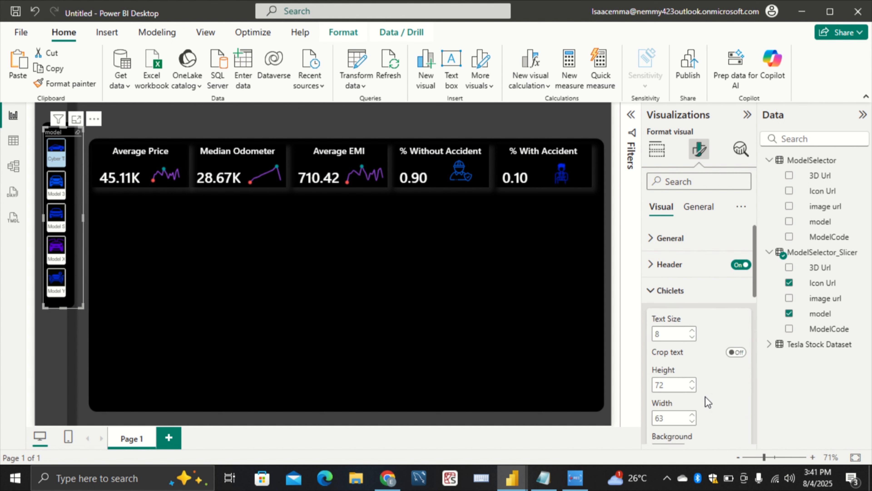
scroll(711, 396, "down", 2)
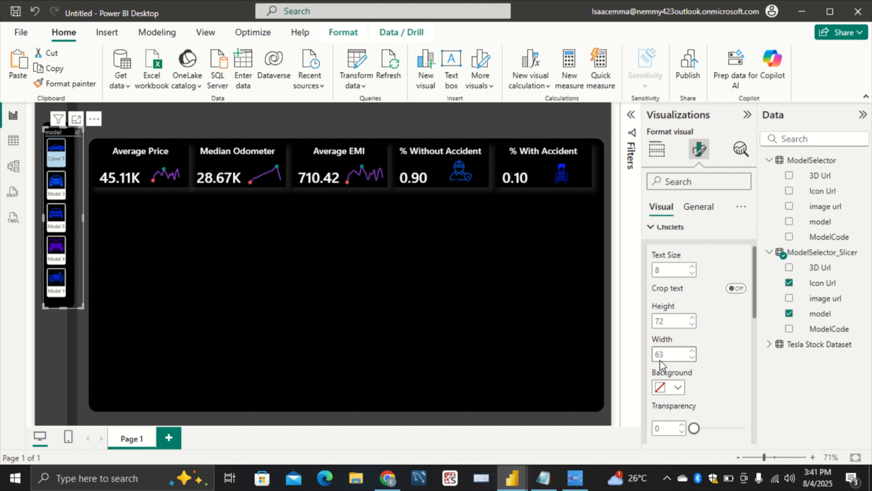
scroll(710, 378, "down", 3)
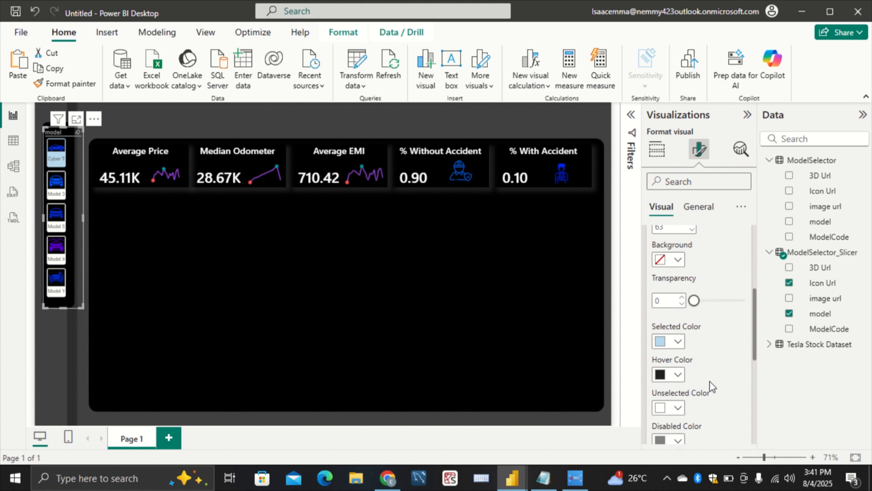
scroll(703, 385, "down", 2)
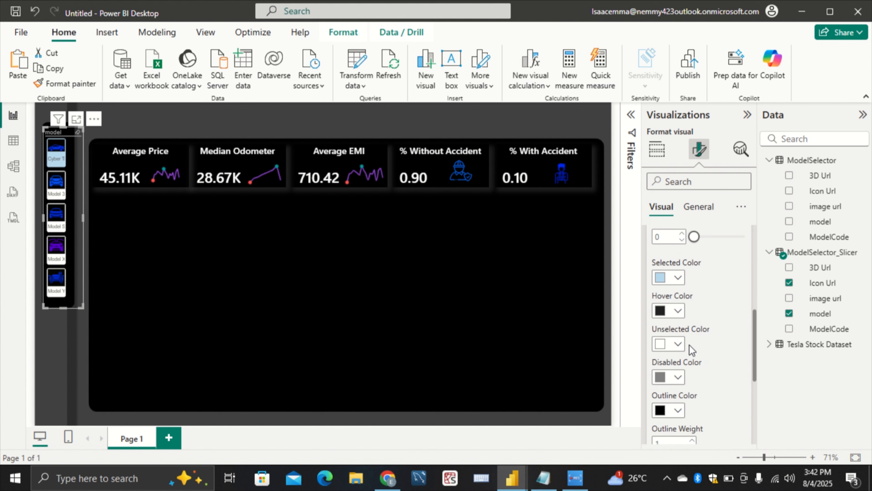
left_click(679, 344)
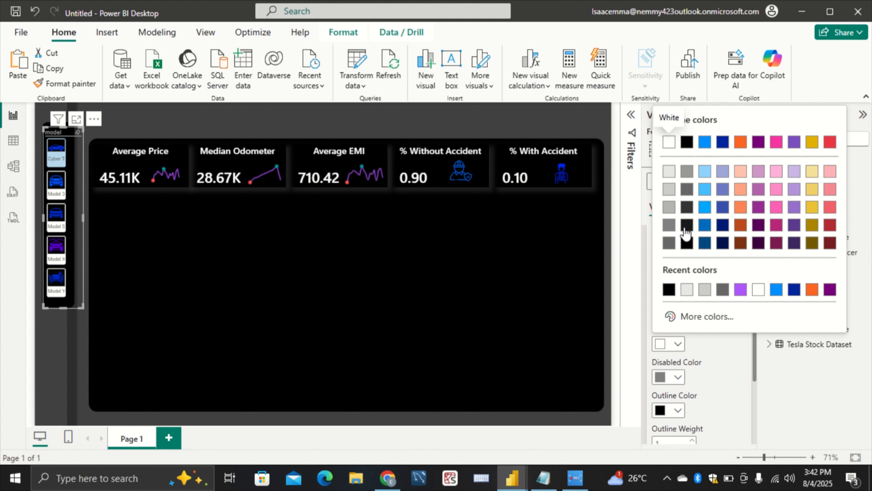
left_click(687, 244)
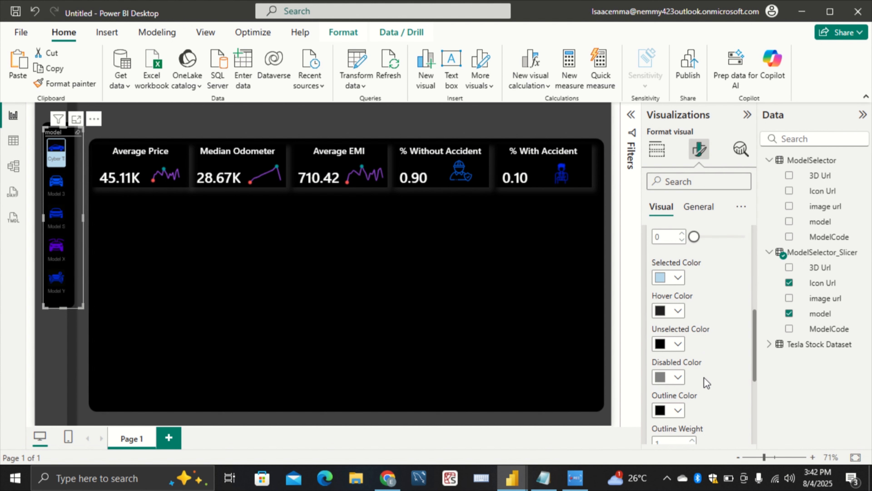
Change the outline style of the slicer's chiclets from Cut to Rounded
scroll(687, 357, "down", 4)
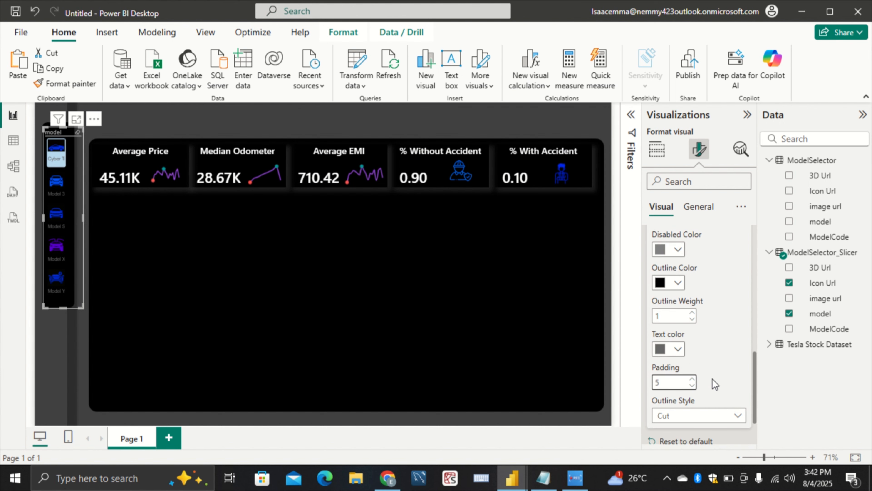
left_click(721, 415)
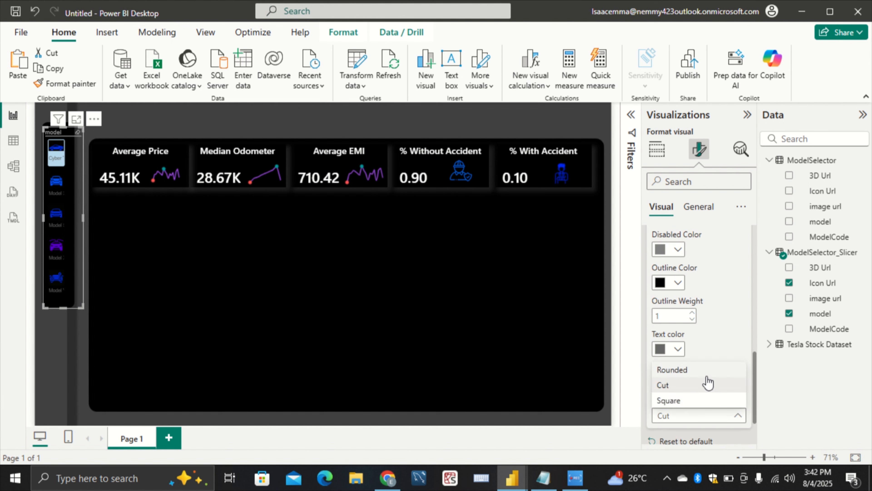
left_click(709, 382)
scroll(706, 388, "down", 2)
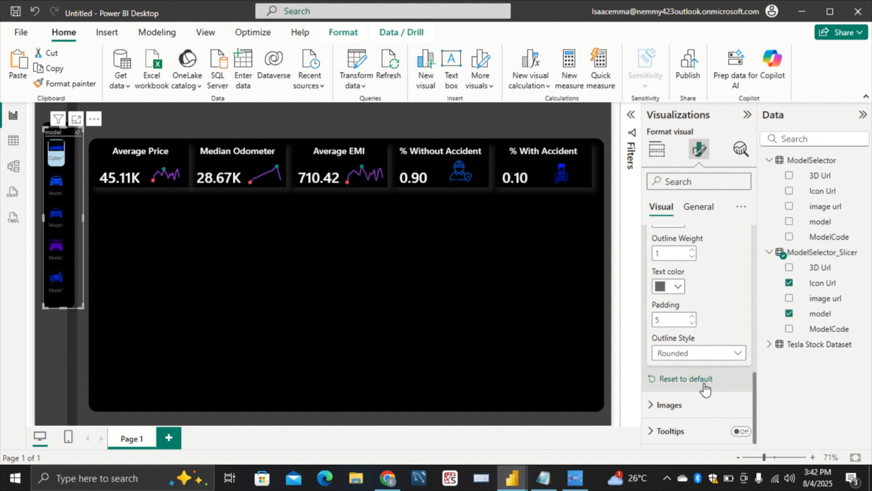
Turn off the chiclet slicer's header
scroll(705, 388, "up", 10)
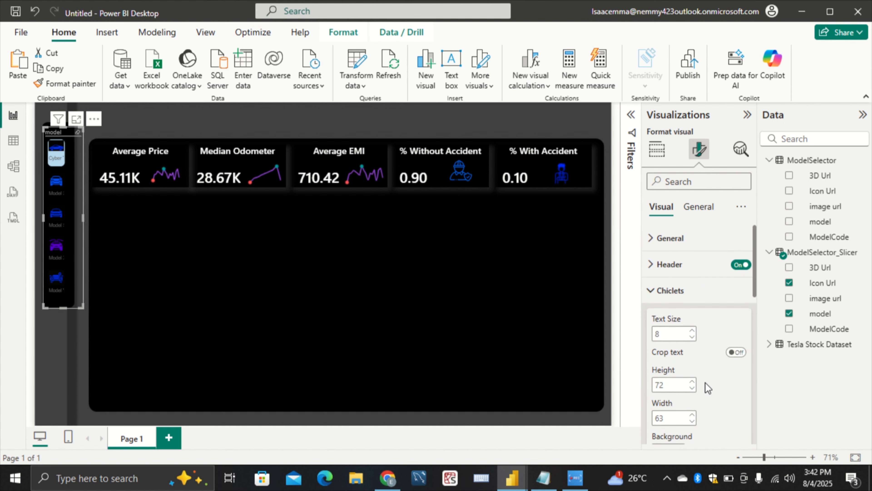
scroll(707, 388, "down", 2)
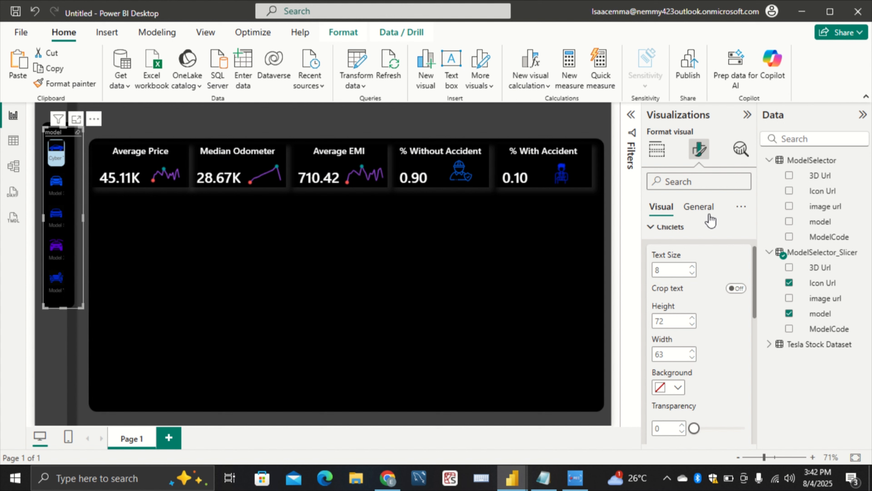
scroll(691, 273, "up", 2)
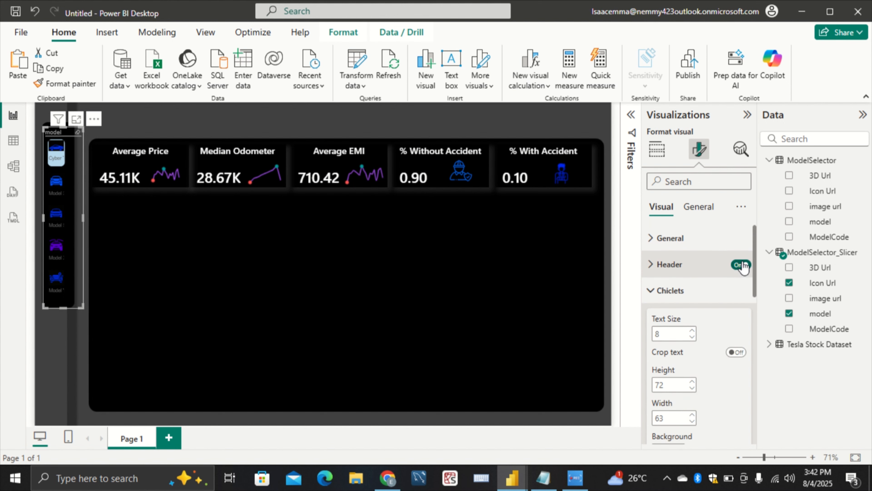
left_click(740, 272)
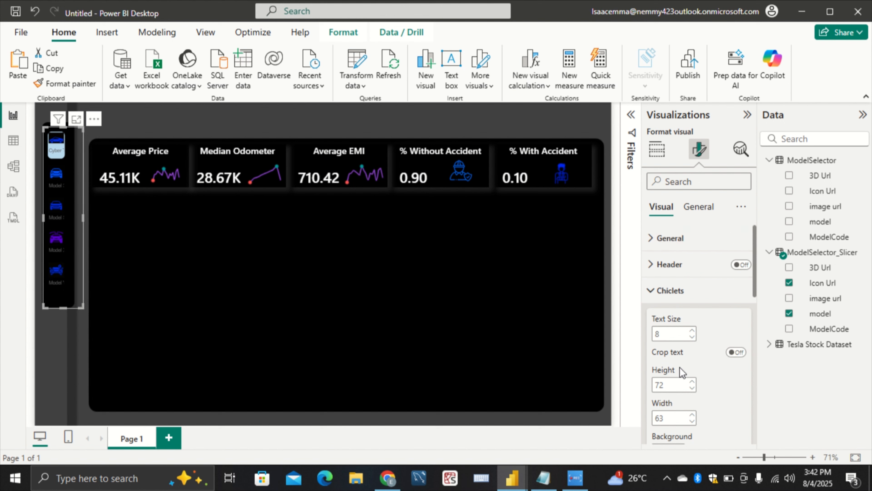
Set the chiclet width to 64 and make the slicer frame slightly narrower and taller to fit its black side panel
left_click(692, 415)
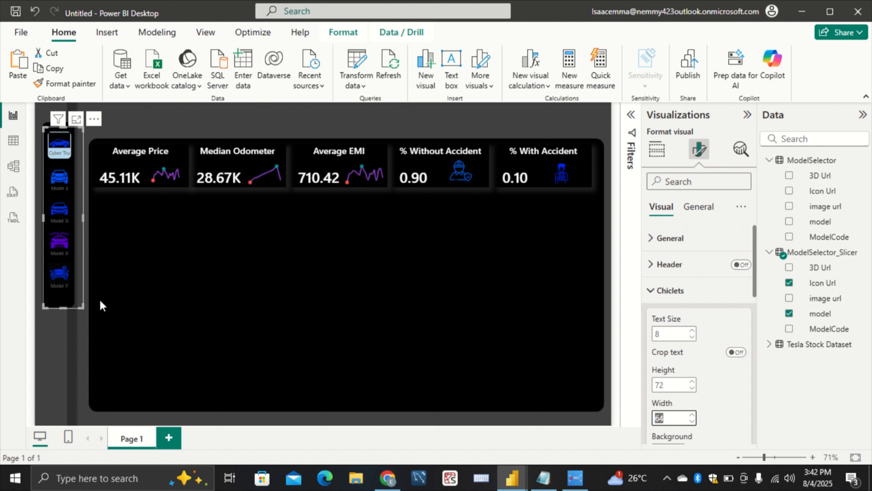
mouse_move(81, 304)
left_mouse_down()
mouse_move(69, 302)
mouse_move(77, 311)
left_mouse_up()
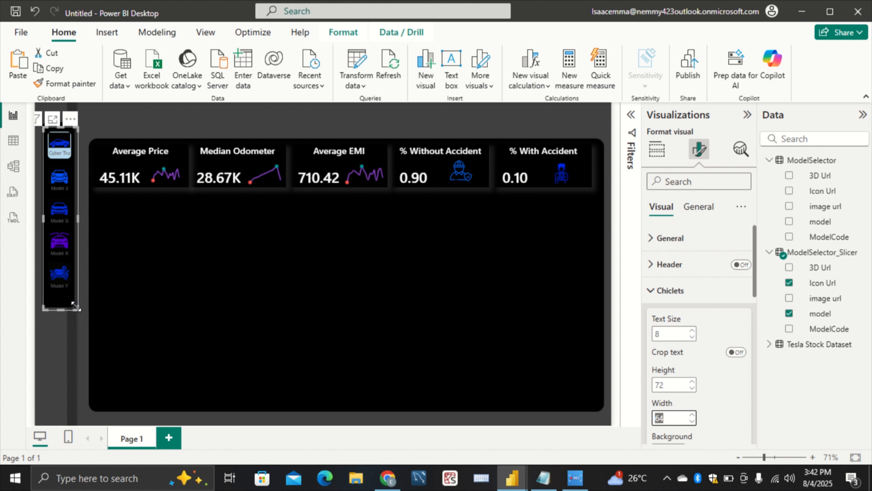
left_click(100, 300)
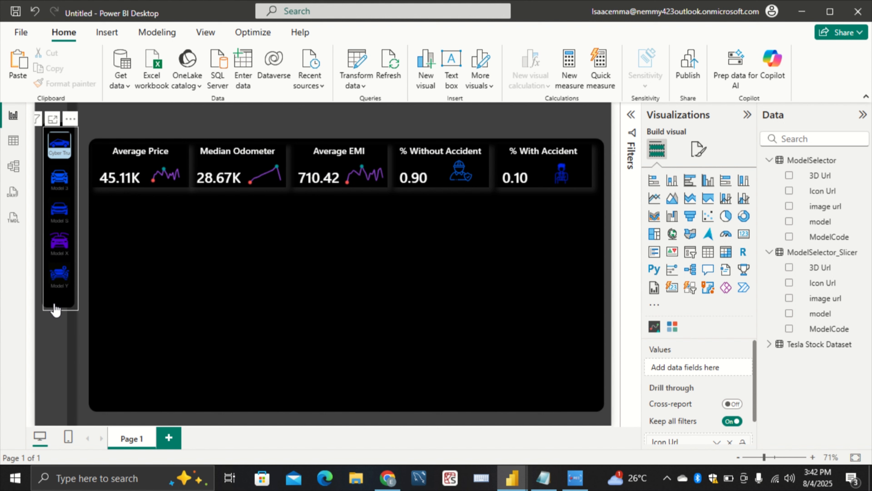
Try dark blue as the selected color of the slicer's chiclets and settle on white
left_click(61, 166)
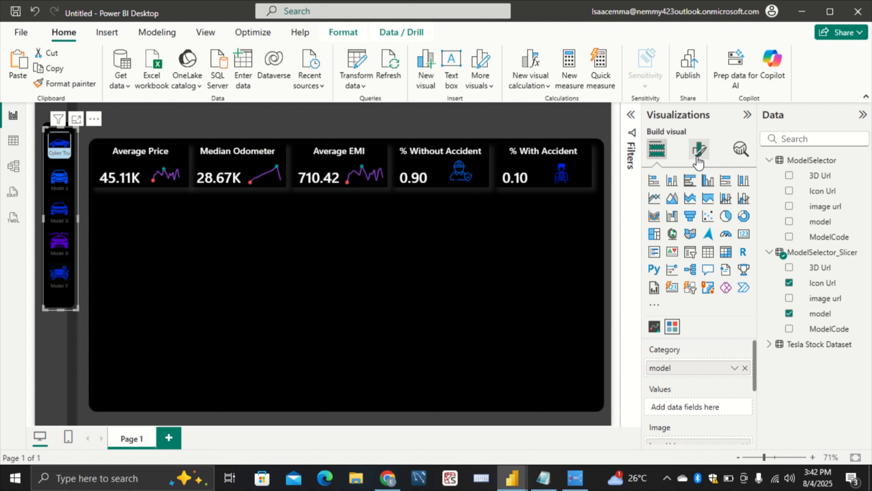
left_click(699, 149)
left_click(687, 289)
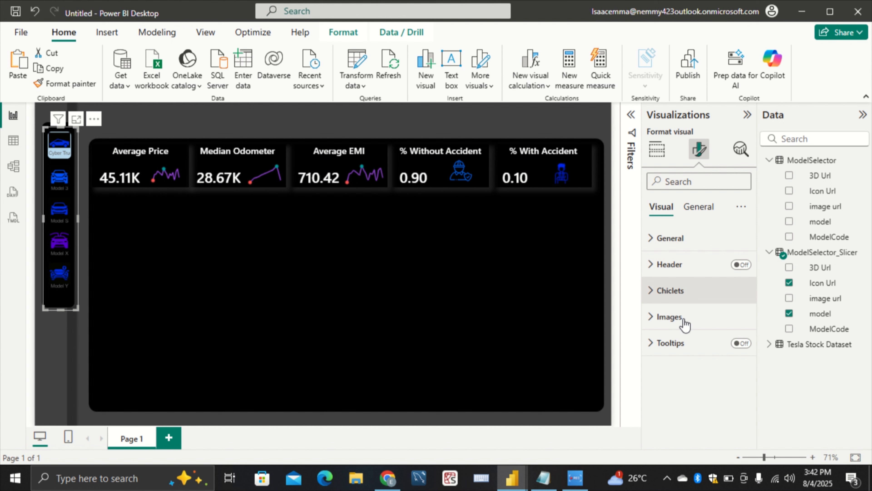
scroll(684, 328, "down", 6)
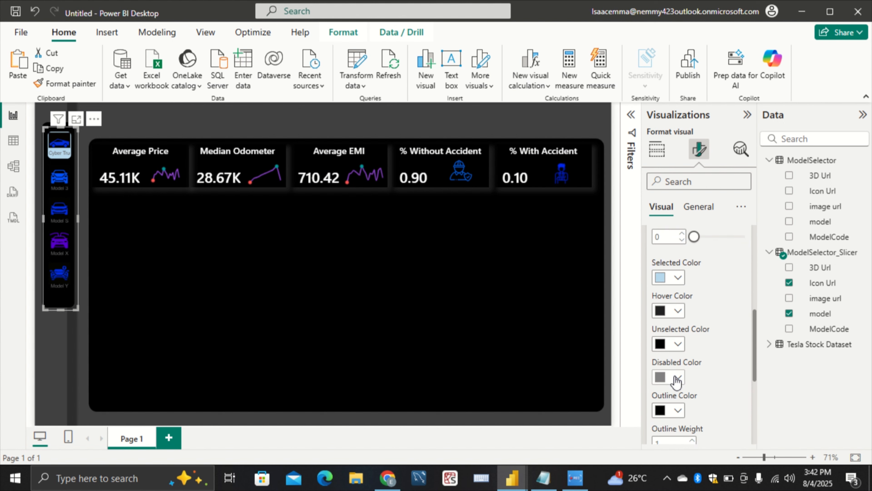
left_click(679, 282)
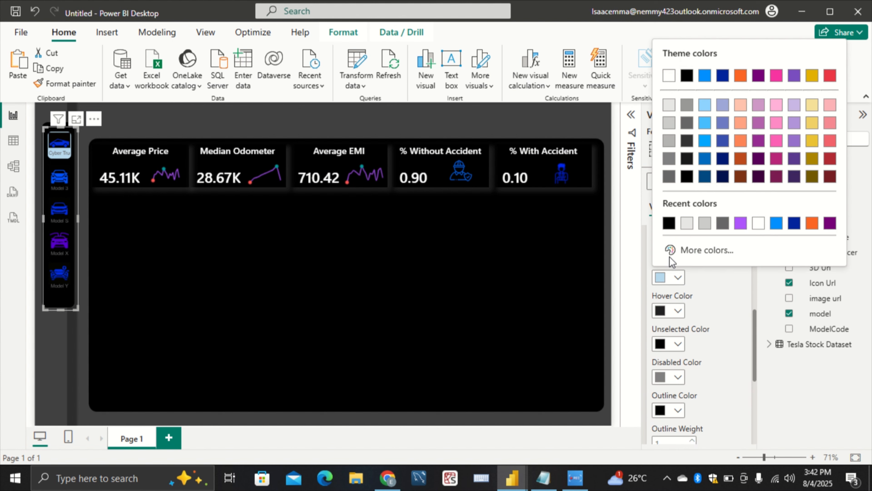
left_click(709, 176)
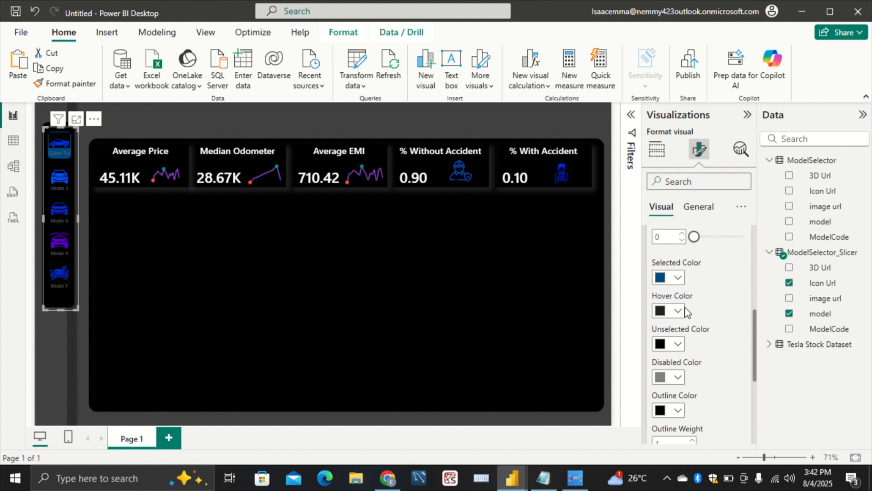
left_click(678, 280)
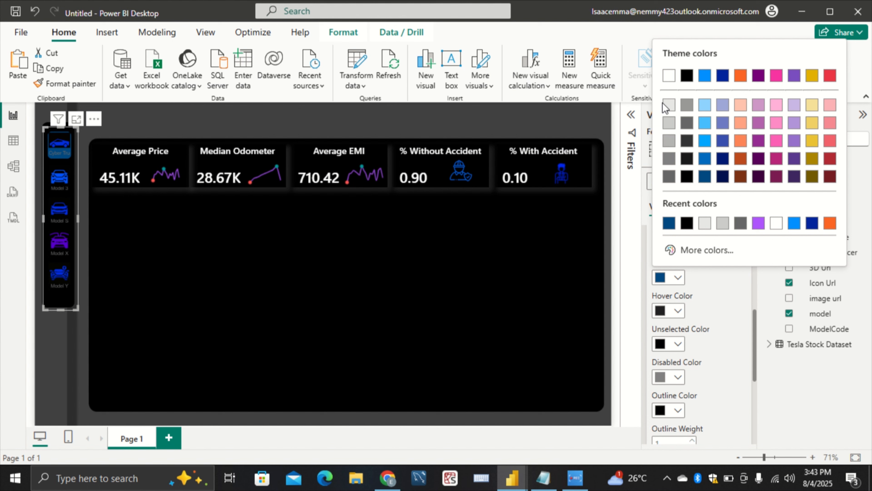
left_click(671, 79)
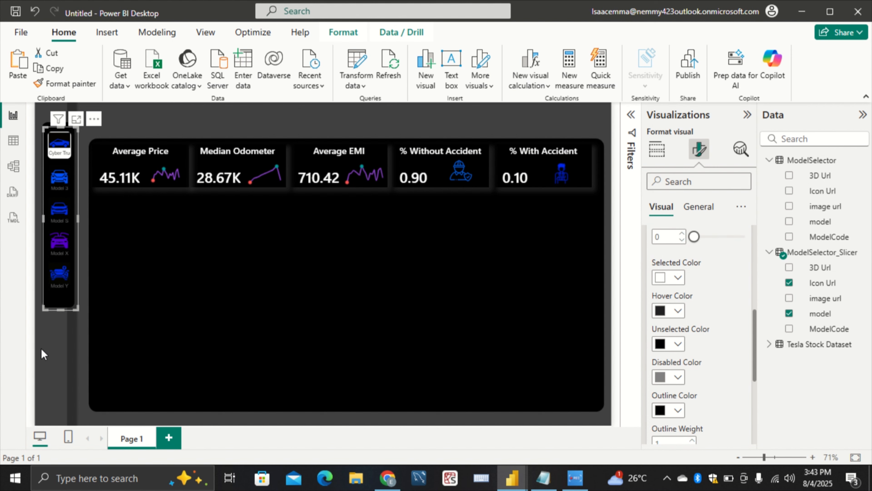
left_click(79, 268)
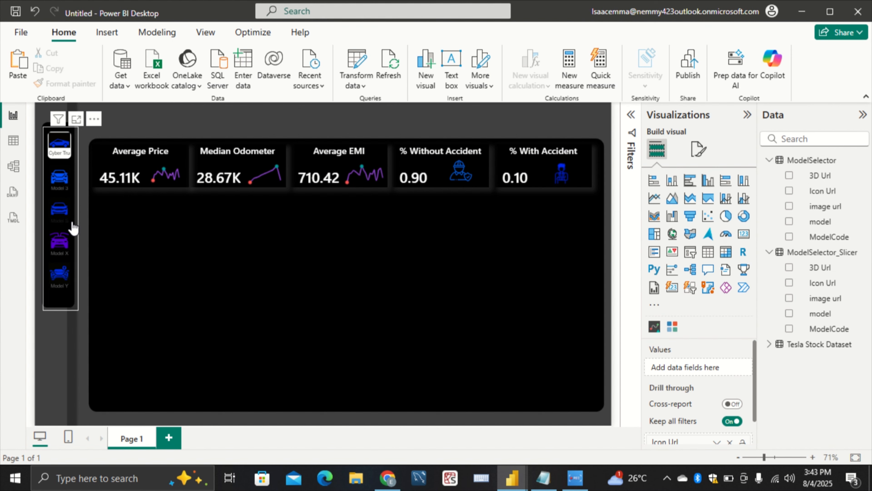
Set the selected color of the car model slicer's chiclets to White, 20% darker
left_click(59, 299)
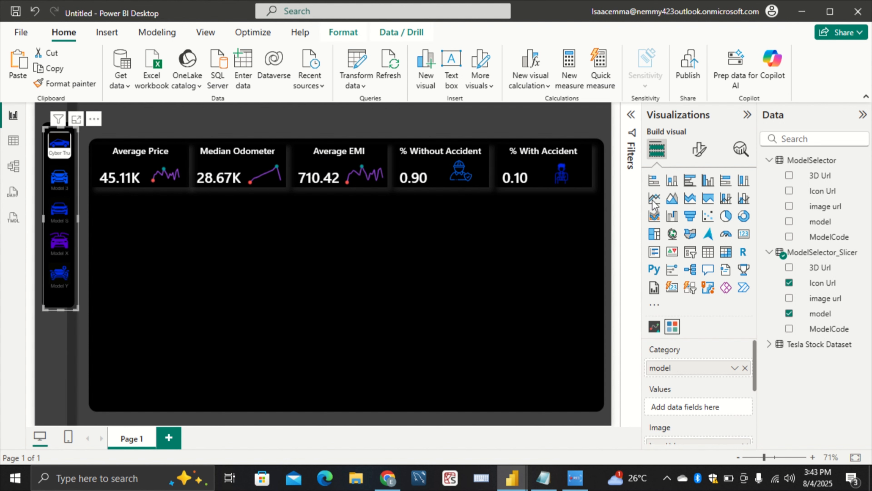
left_click(699, 149)
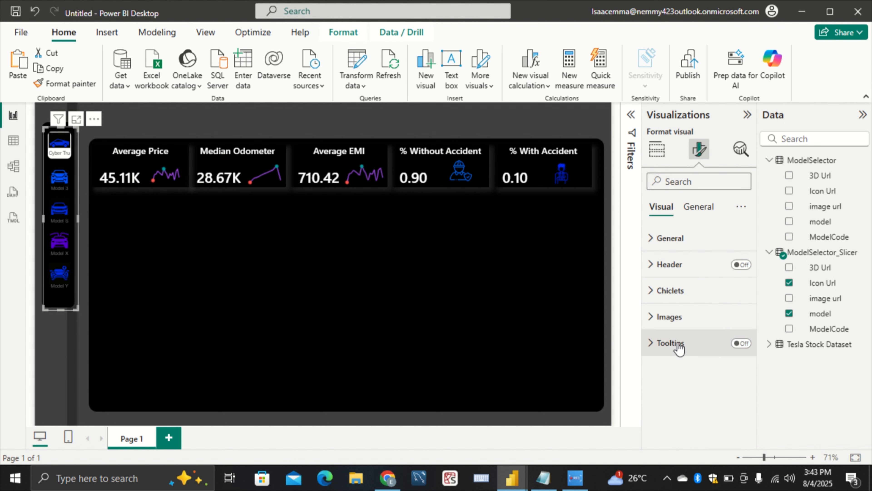
left_click(676, 295)
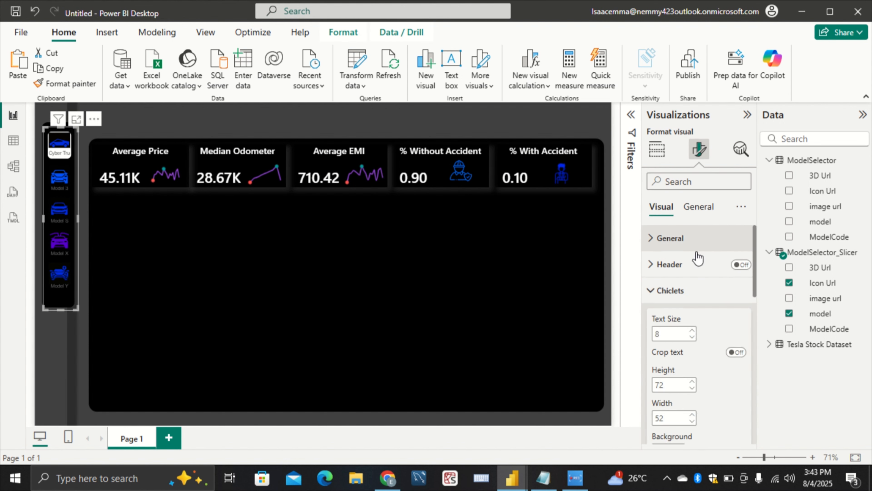
scroll(682, 375, "down", 3)
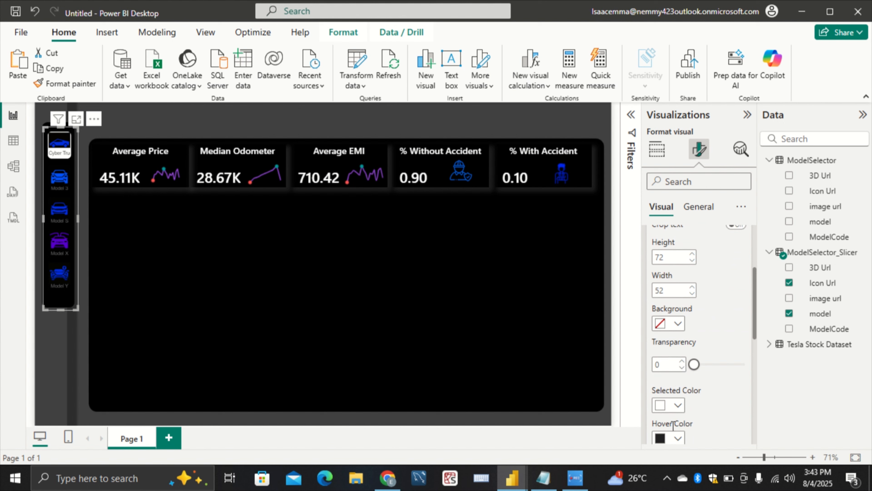
left_click(672, 405)
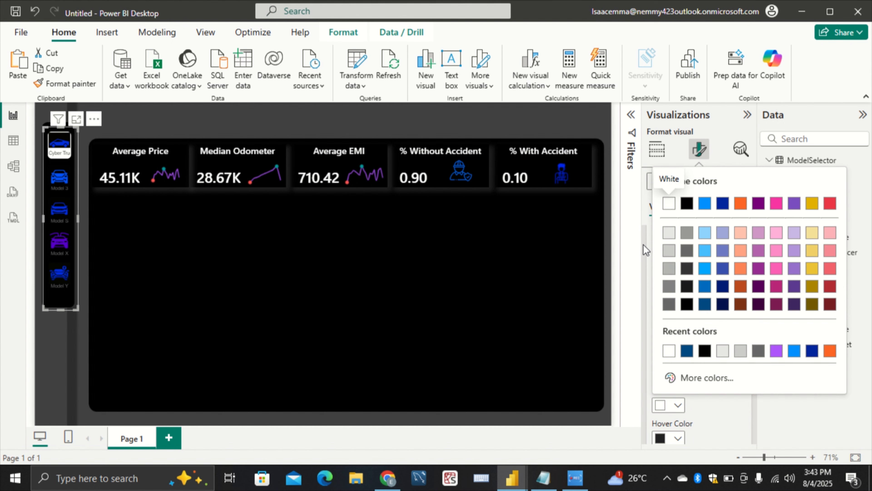
left_click(669, 252)
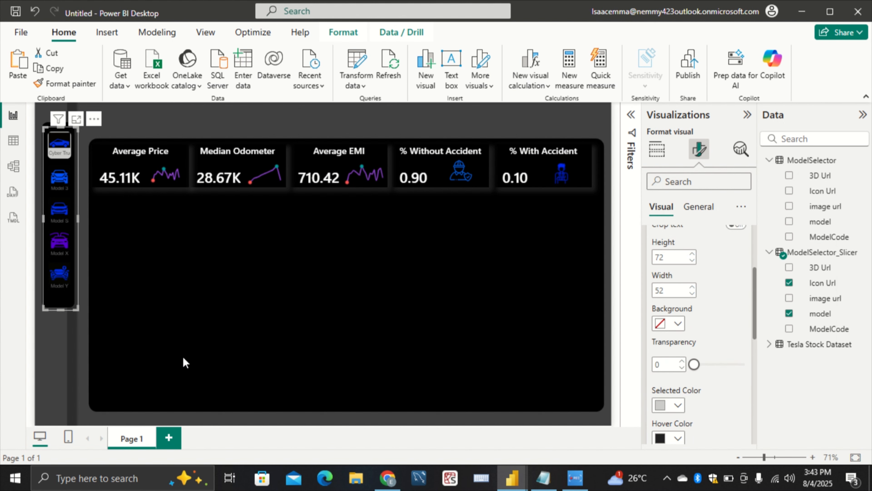
left_click(67, 372)
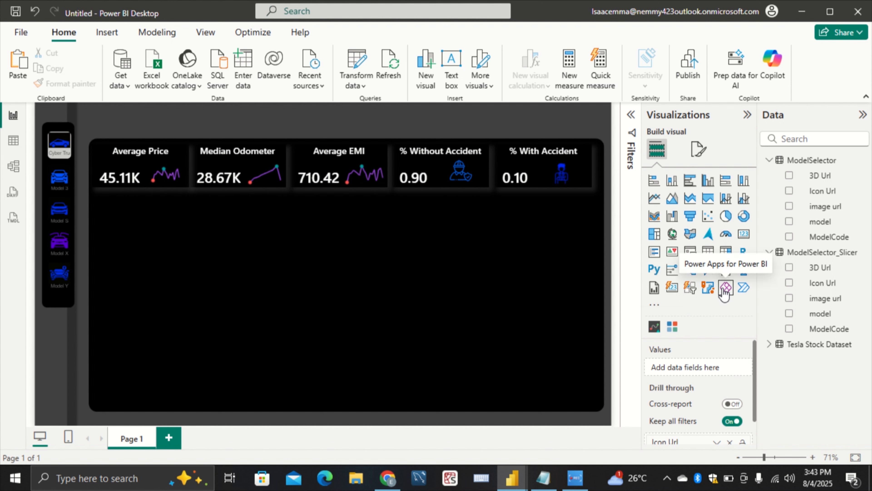
Find the Simple Image custom visual in the visuals marketplace by searching for SIMPLE IMAGE and import it into the report
left_click(654, 306)
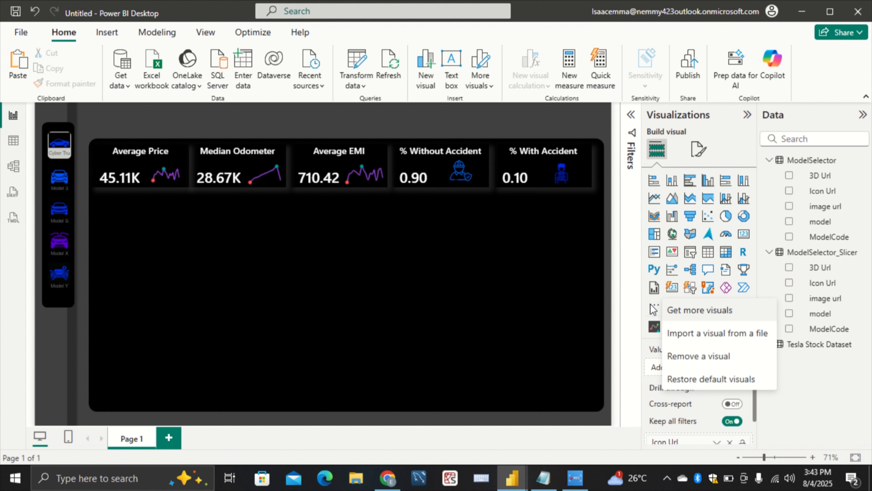
left_click(679, 316)
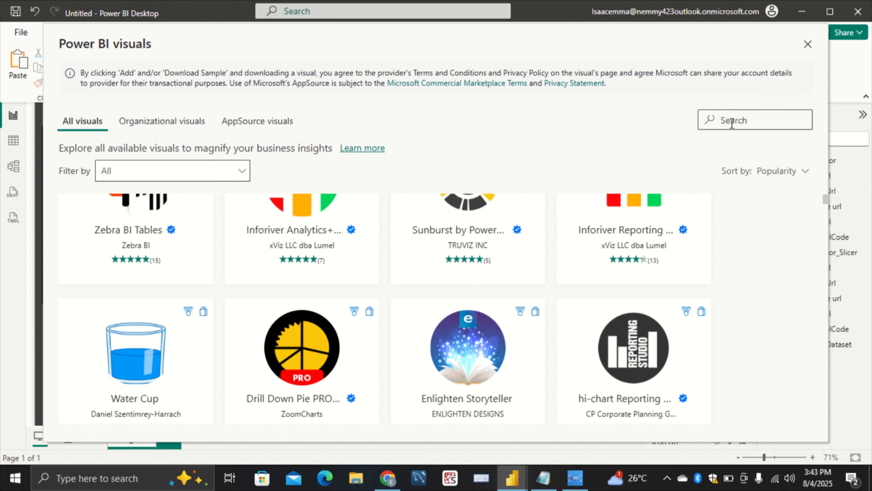
type("SlMLE")
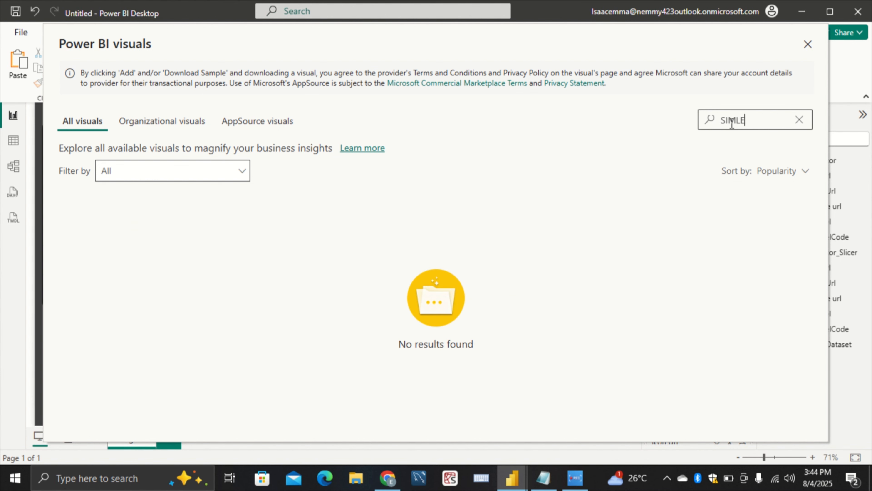
key("BackSpace")
key("BackSpace")
type("PLE")
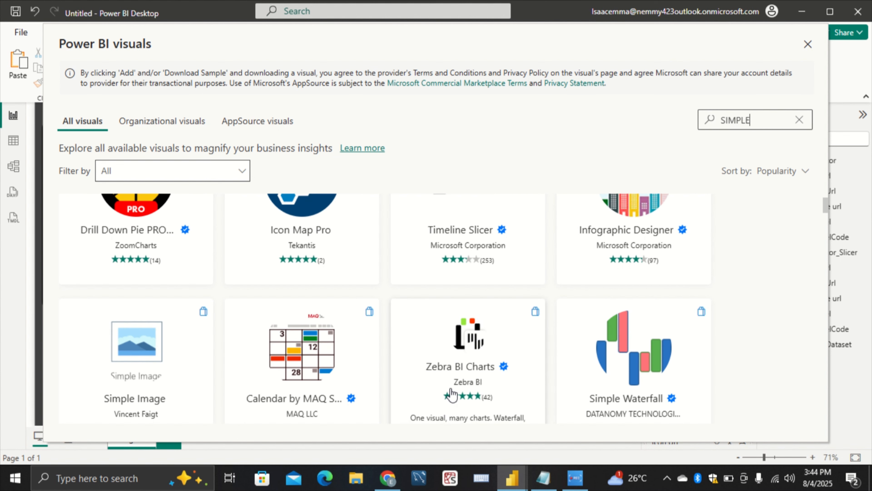
scroll(452, 395, "up", 2)
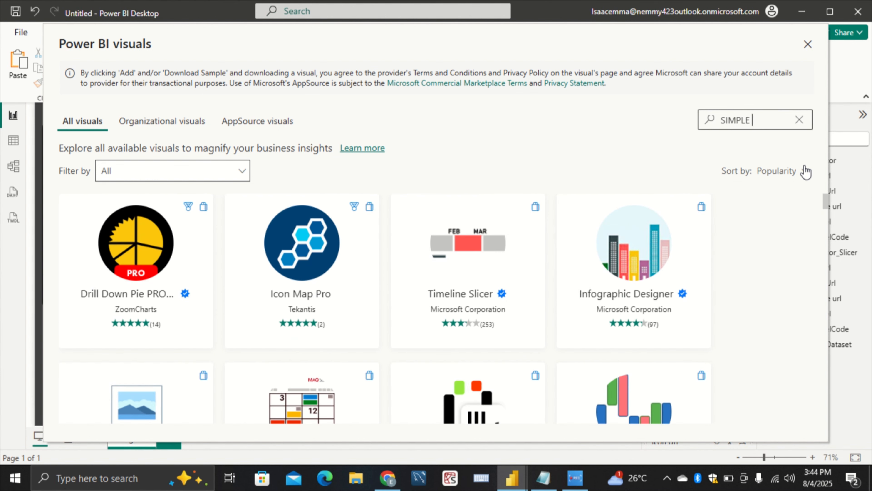
type("IMAGE")
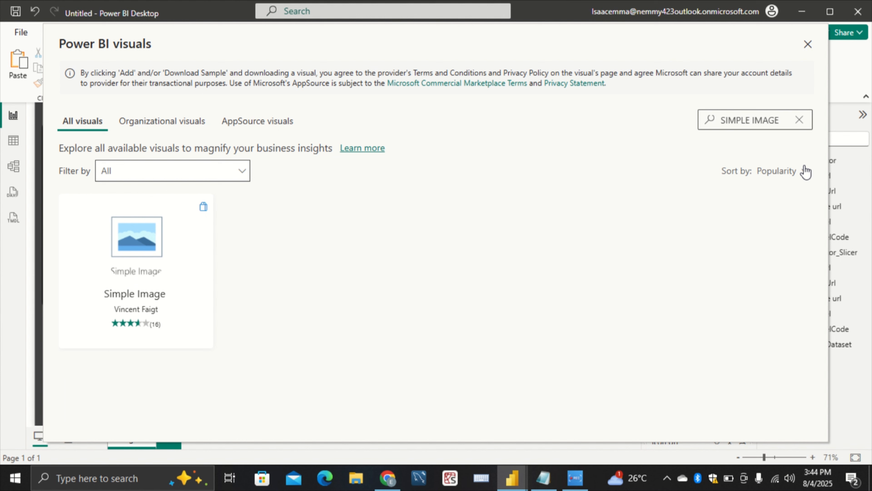
left_click(106, 321)
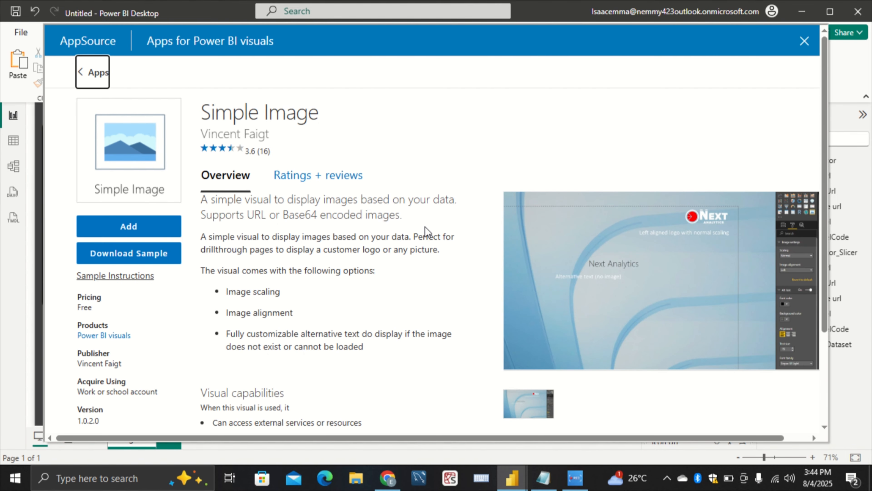
left_click(153, 229)
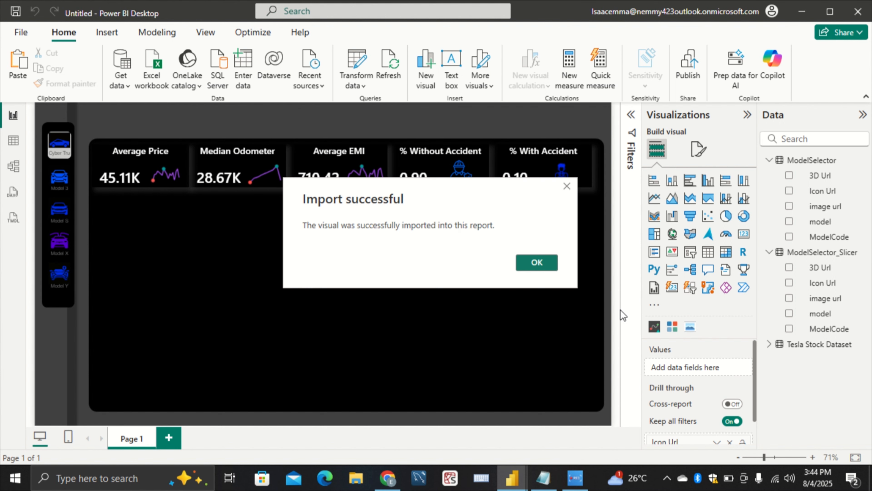
left_click(531, 265)
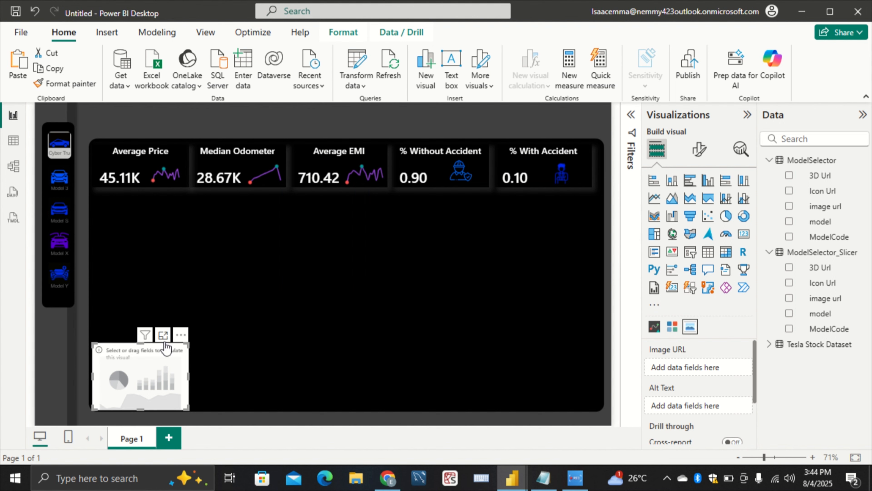
Place an enlarged Simple Image visual below the middle cards and use image url from ModelSelector_Slicer as its Image URL
left_click_drag(179, 335, 321, 209)
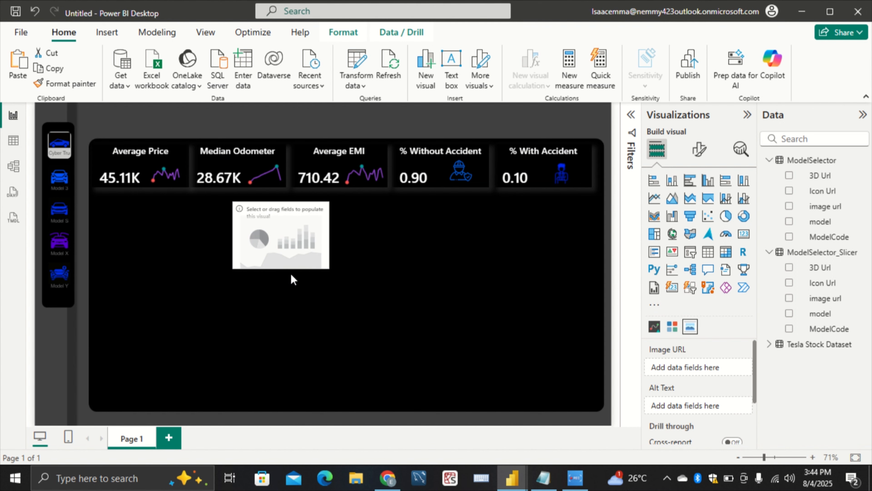
left_click_drag(321, 267, 473, 348)
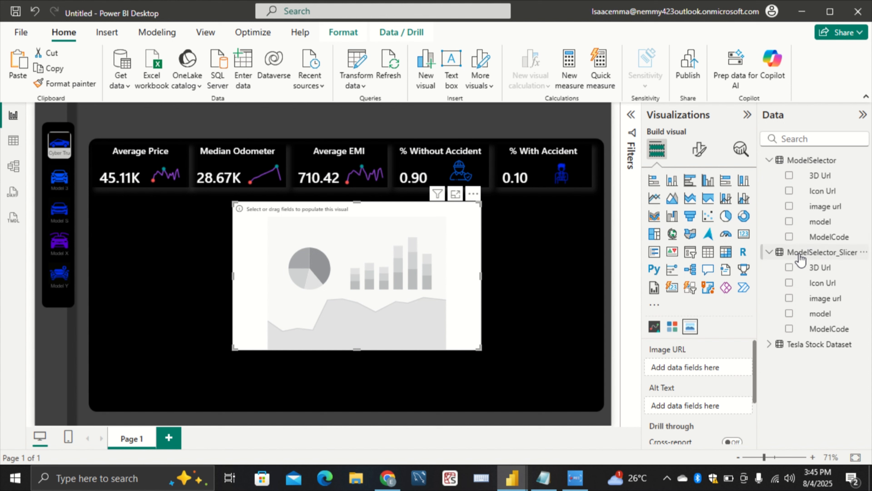
left_click_drag(825, 298, 719, 366)
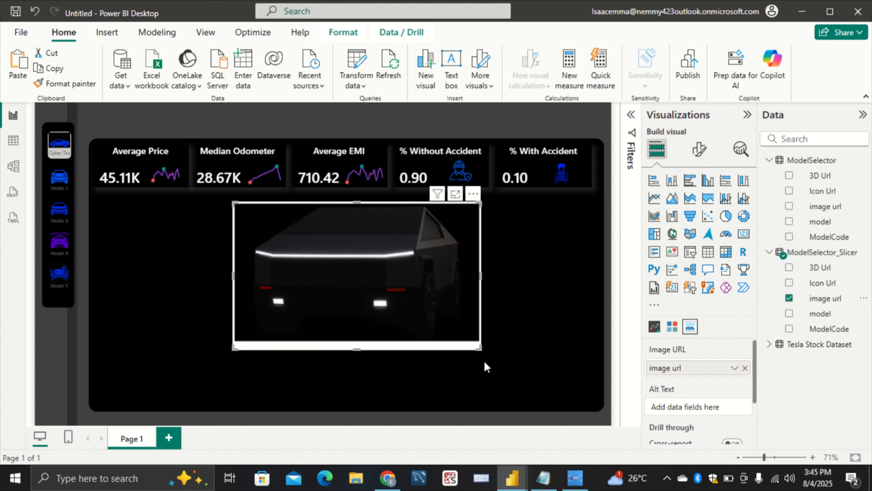
Turn off the background of the car image visual
left_click(699, 149)
left_click(700, 207)
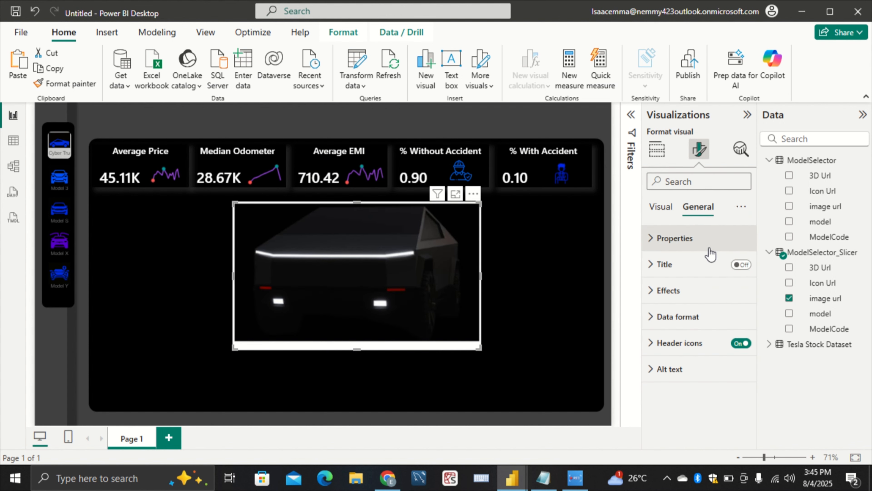
left_click(697, 299)
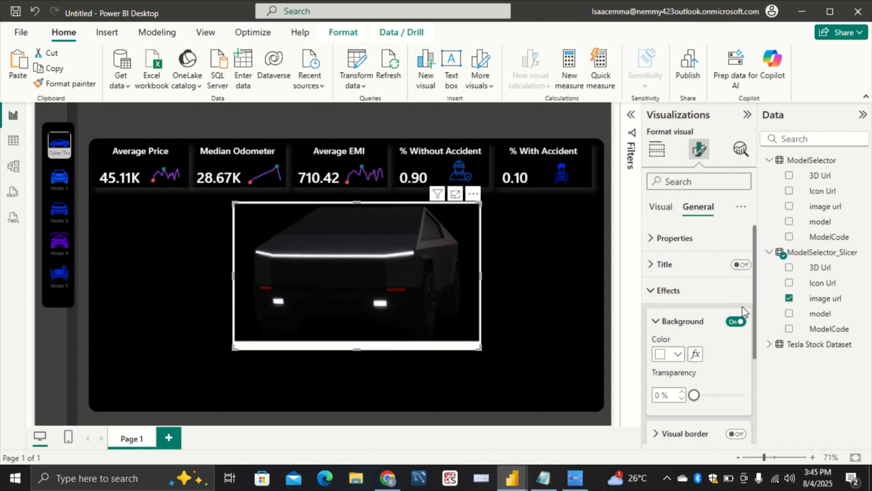
left_click(734, 321)
left_click(417, 383)
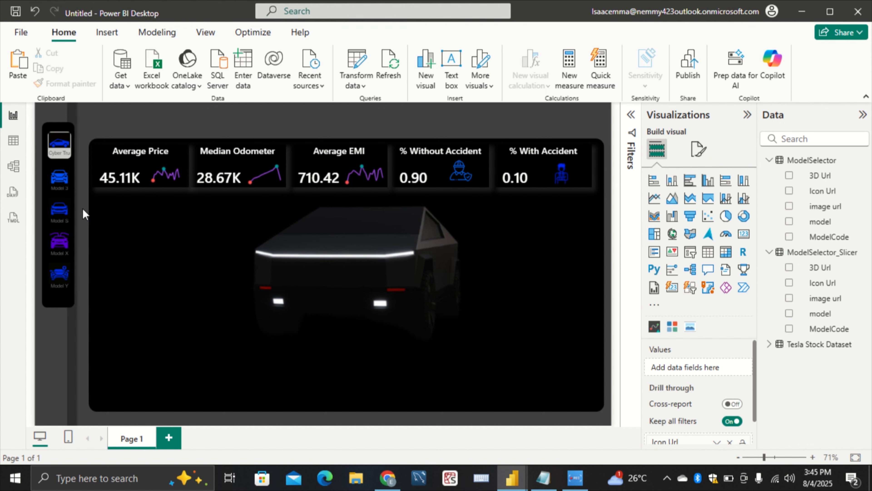
Check how the car image and cards respond to selecting Model S, Model X and Model Y in the slicer
left_click(65, 216)
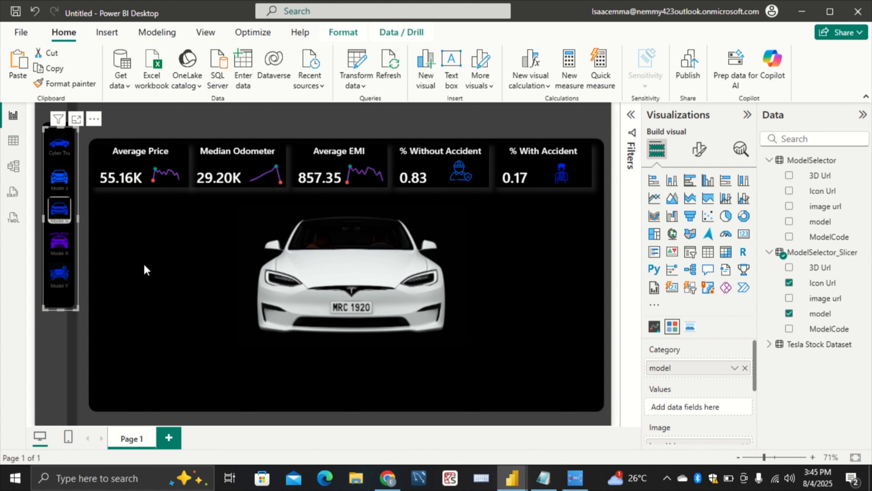
left_click(59, 241)
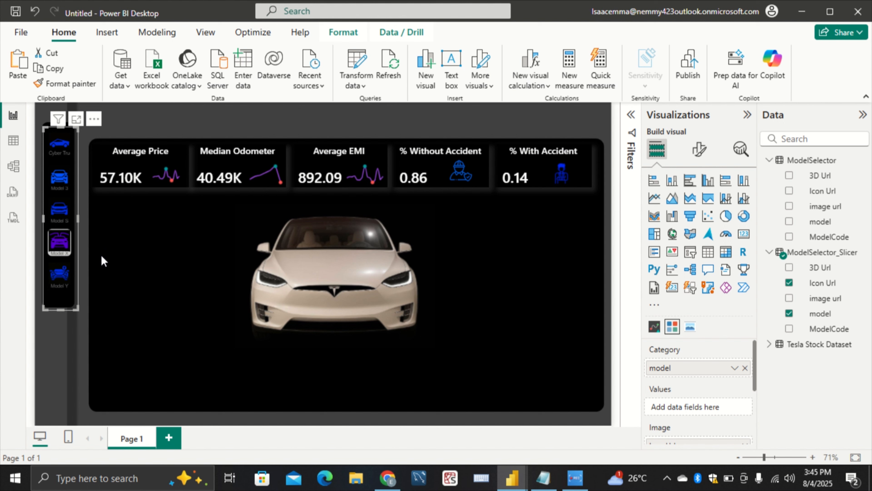
left_click(62, 275)
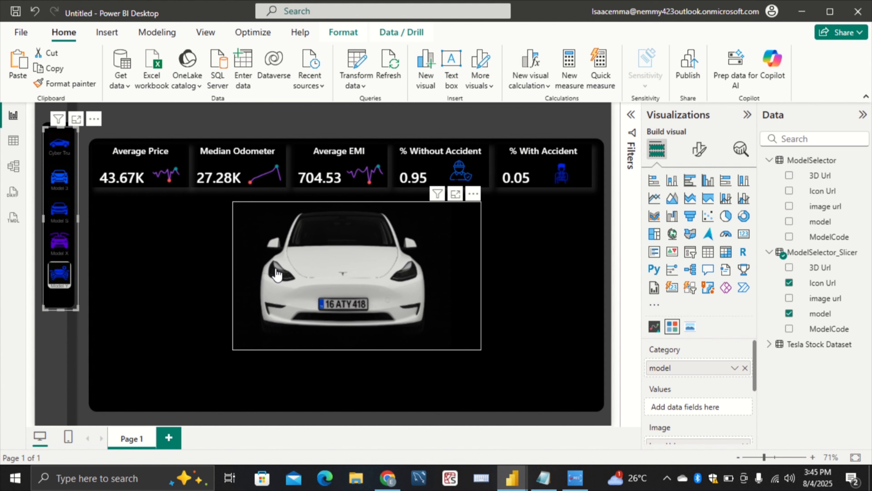
mouse_move(512, 478)
left_click(443, 421)
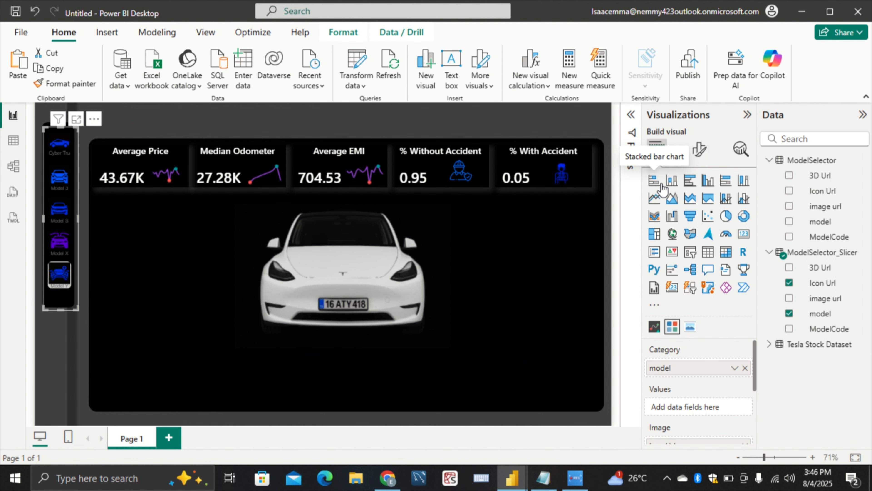
Insert a stacked bar chart as a tall frame beneath the Average Price card, beside the car image
left_click(660, 185)
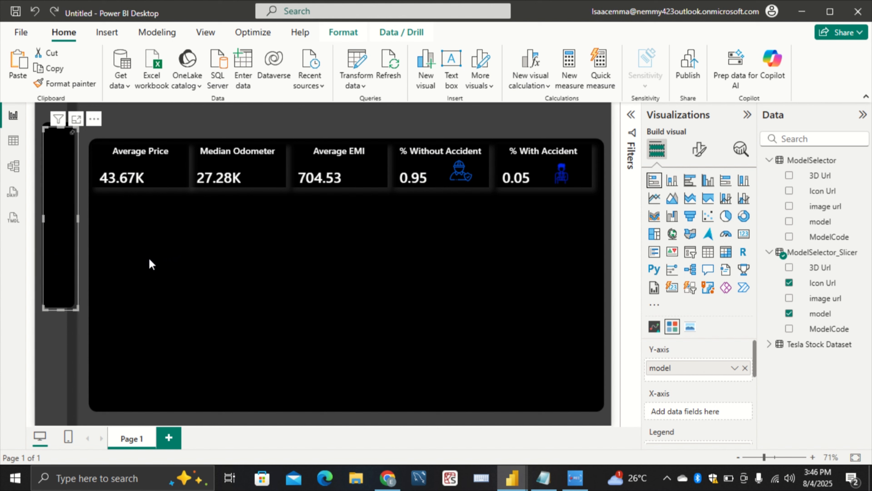
left_click(164, 242)
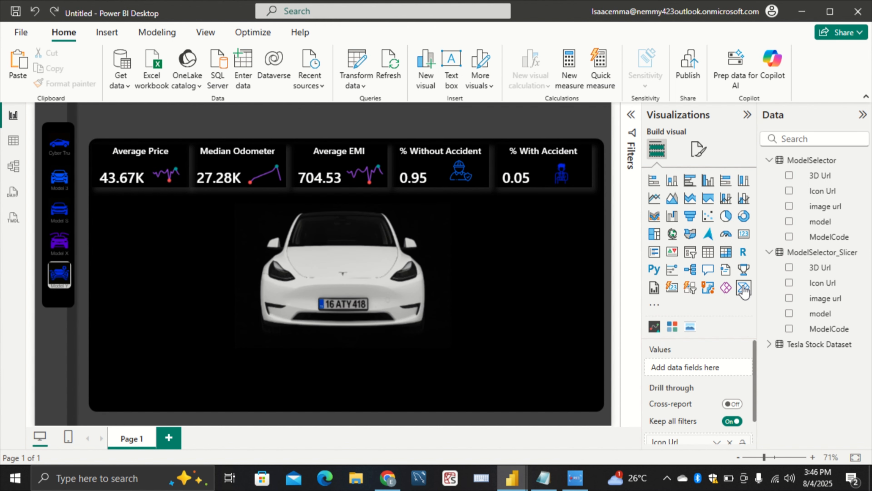
left_click(655, 181)
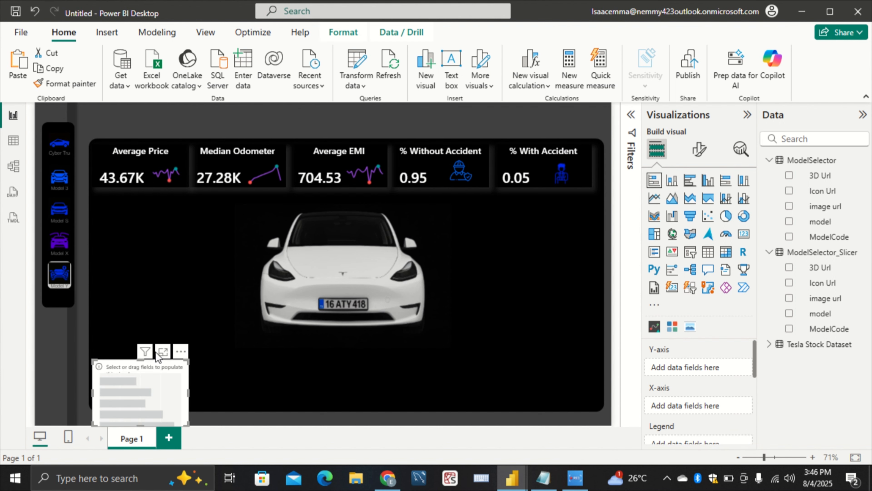
left_click_drag(149, 380, 148, 210)
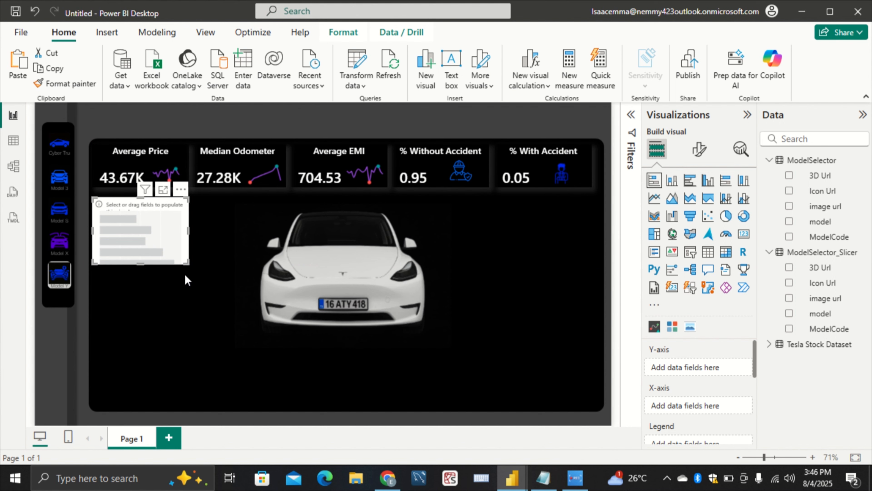
left_click_drag(186, 263, 221, 405)
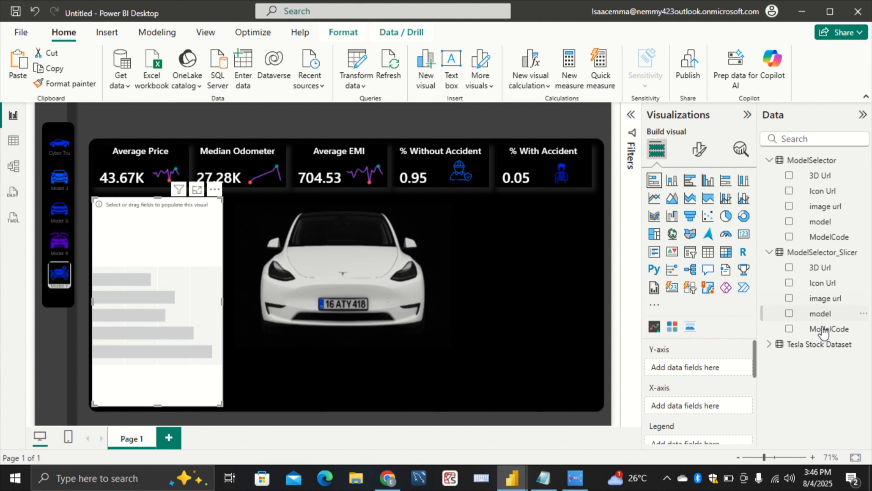
Plot AveragePrice on the X-axis by State Abb on the Y-axis of the bar chart, using the Tesla Stock Dataset table
left_click(814, 346)
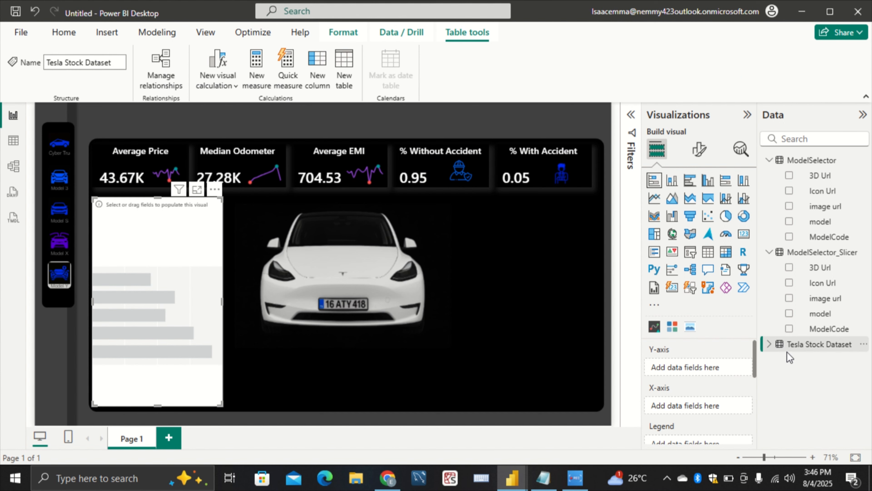
left_click(769, 344)
scroll(789, 357, "down", 5)
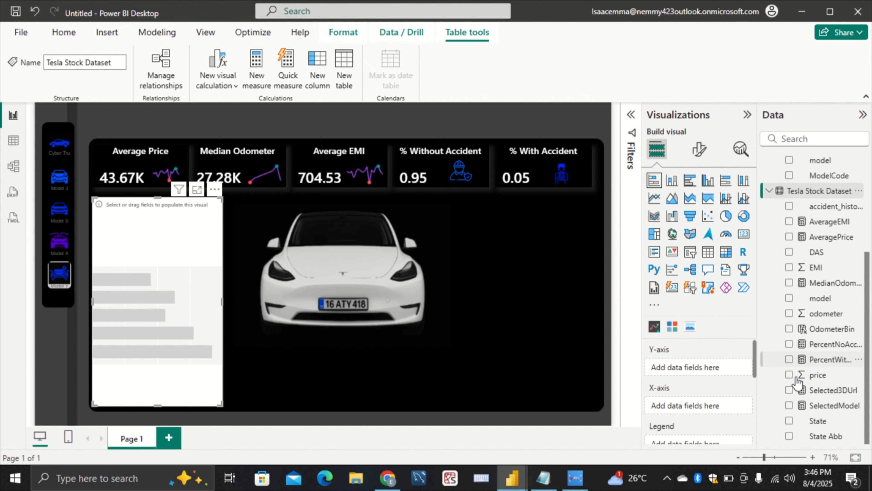
left_click_drag(823, 437, 709, 371)
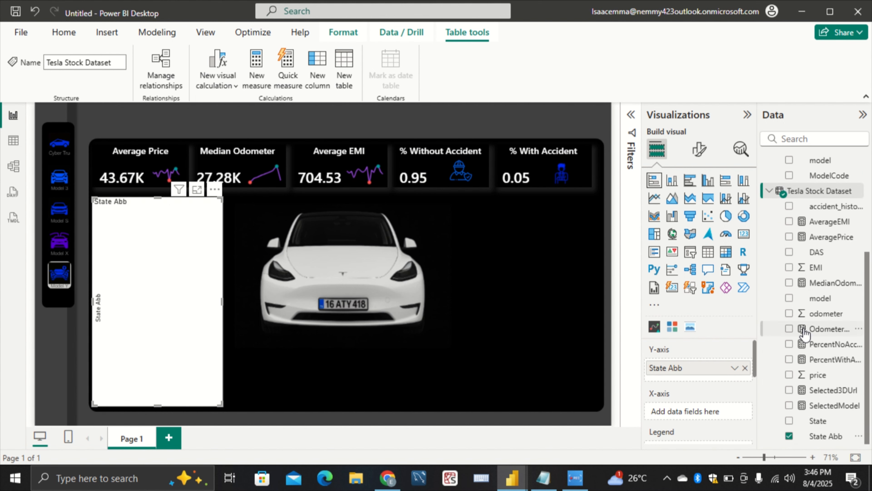
left_click_drag(835, 239, 695, 407)
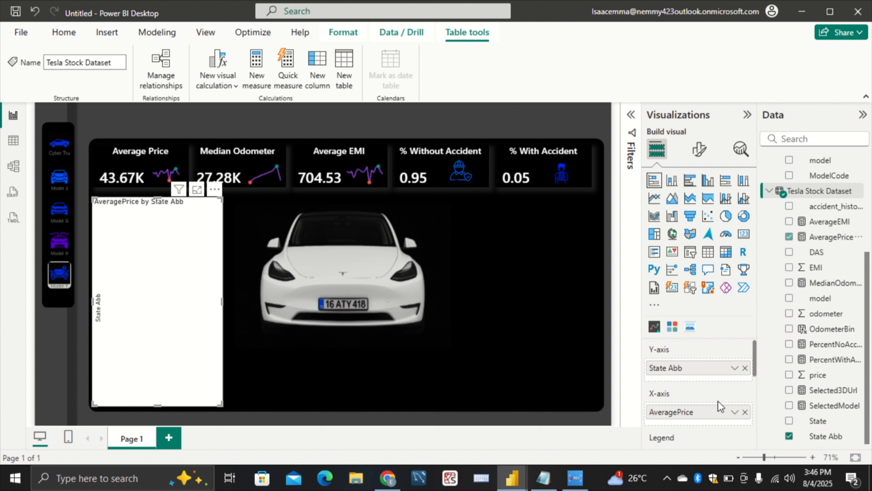
Turn off the background of the average price by state bar chart
scroll(720, 406, "down", 2)
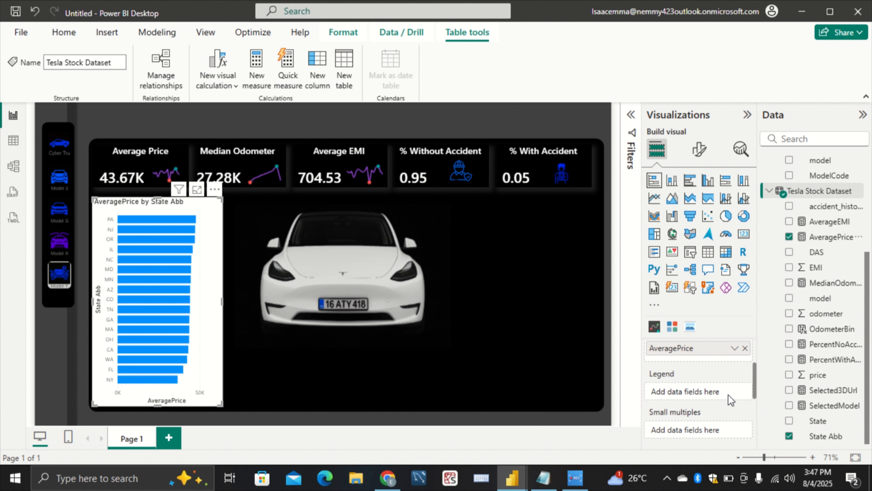
scroll(731, 400, "down", 2)
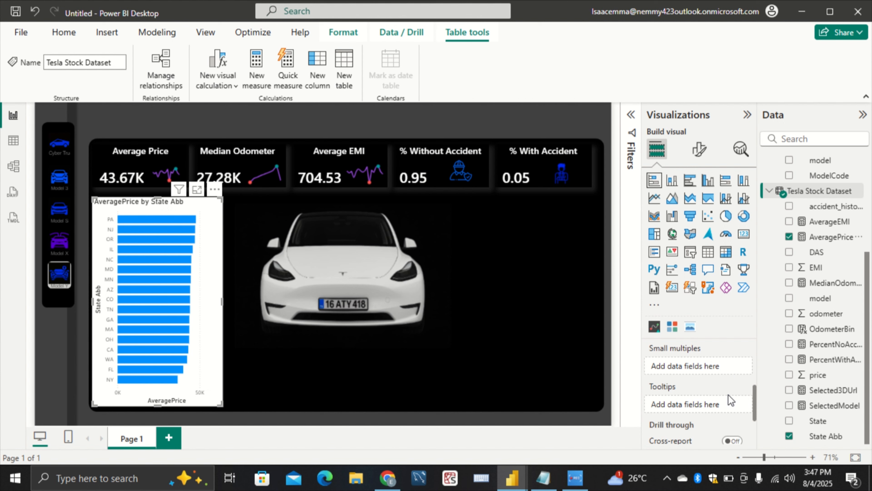
scroll(731, 399, "down", 2)
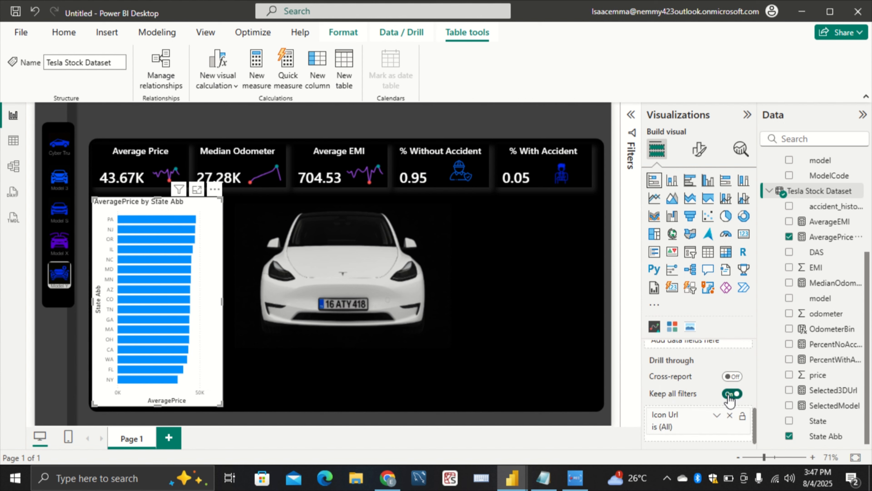
scroll(730, 400, "up", 6)
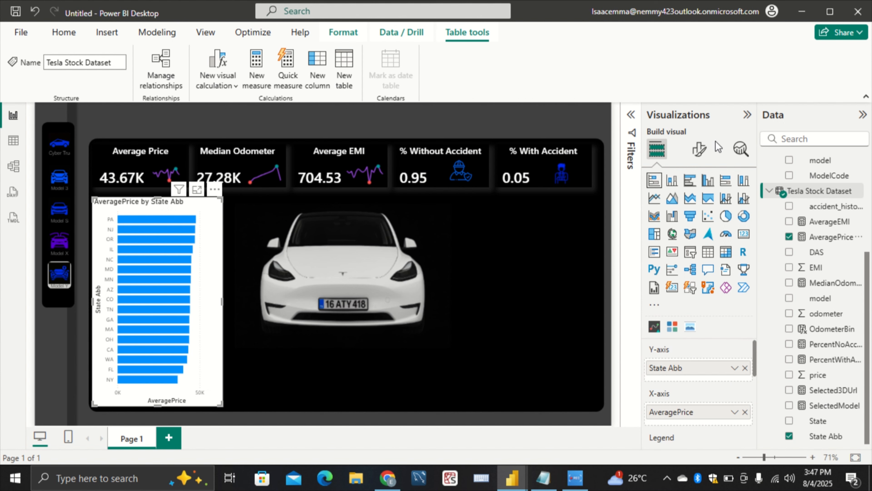
left_click(708, 157)
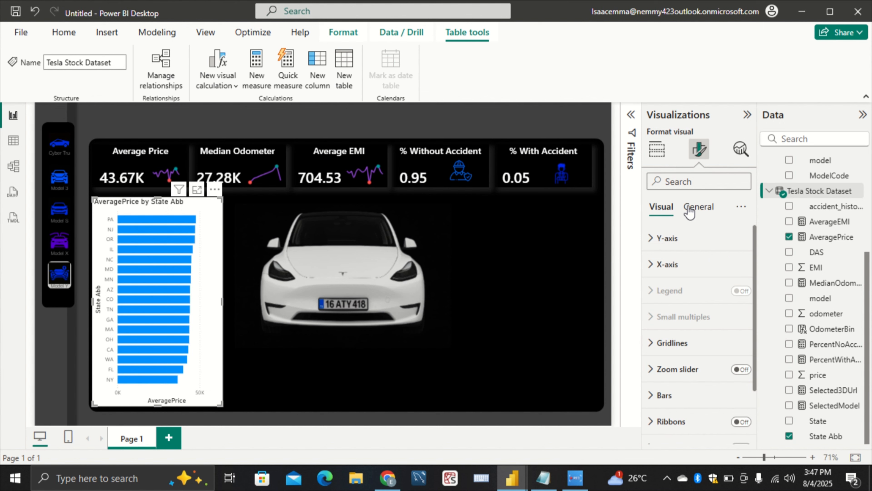
left_click(687, 207)
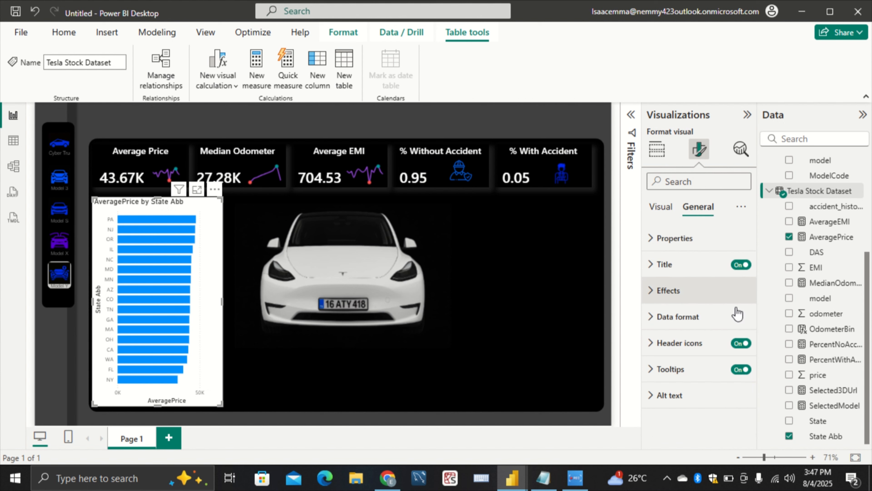
left_click(734, 292)
left_click(738, 322)
left_click(694, 294)
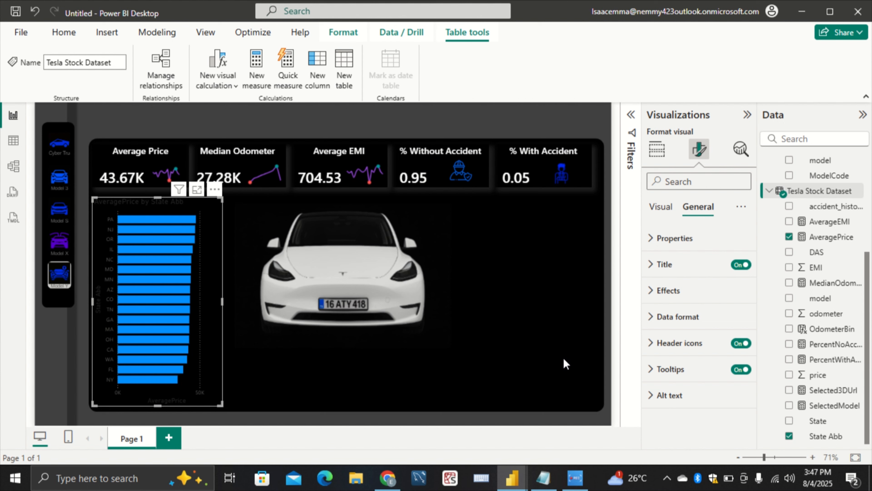
Set the bar chart's Y-axis labels to white Segoe UI Semibold and turn off the Y-axis title
left_click(658, 207)
left_click(685, 240)
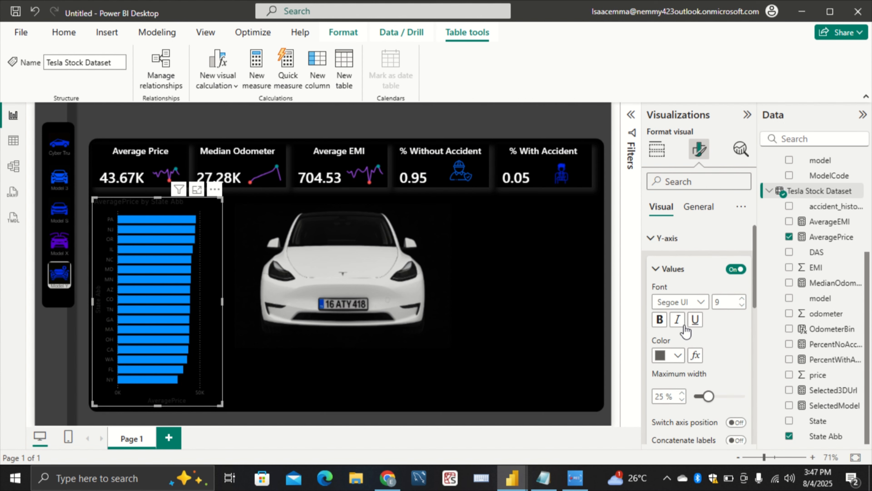
left_click(677, 355)
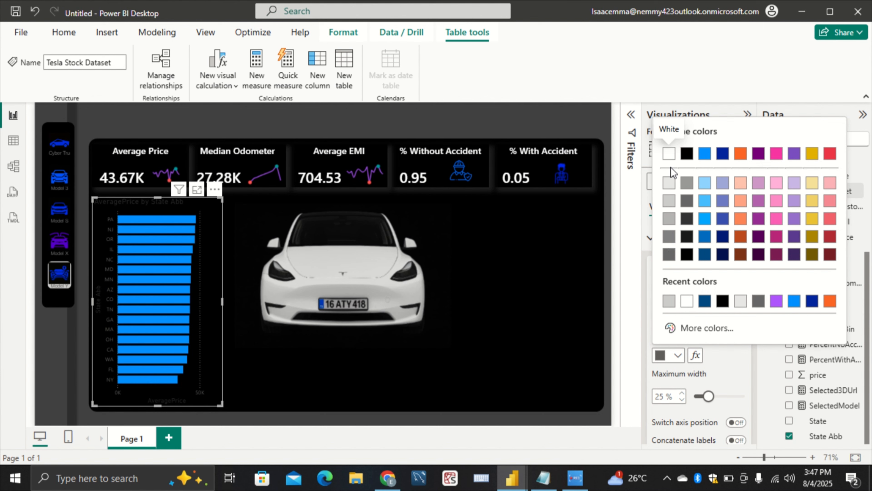
left_click(669, 157)
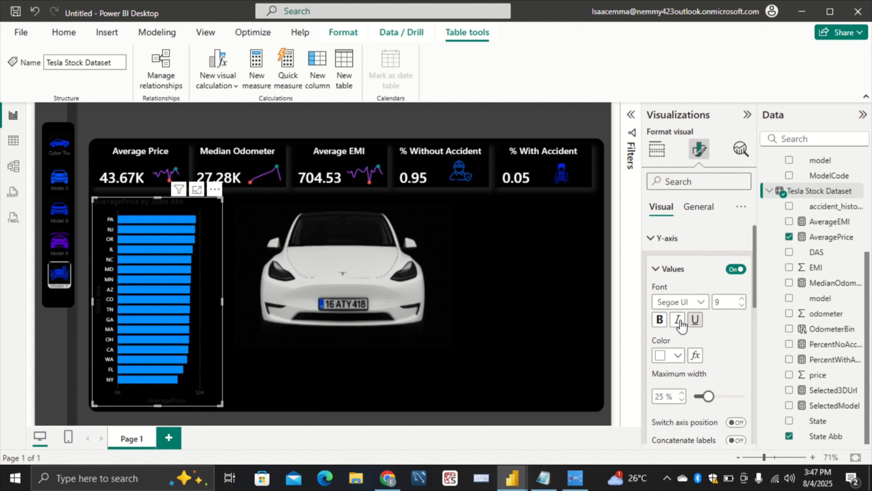
left_click(683, 302)
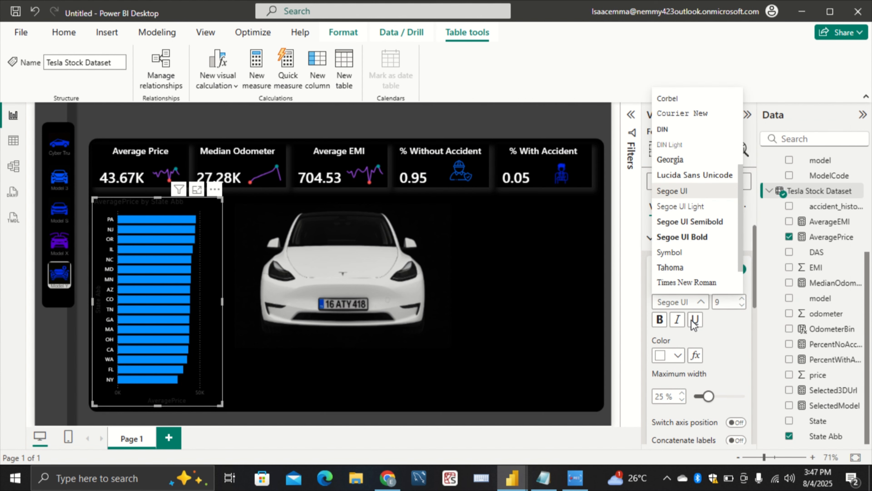
left_click(697, 222)
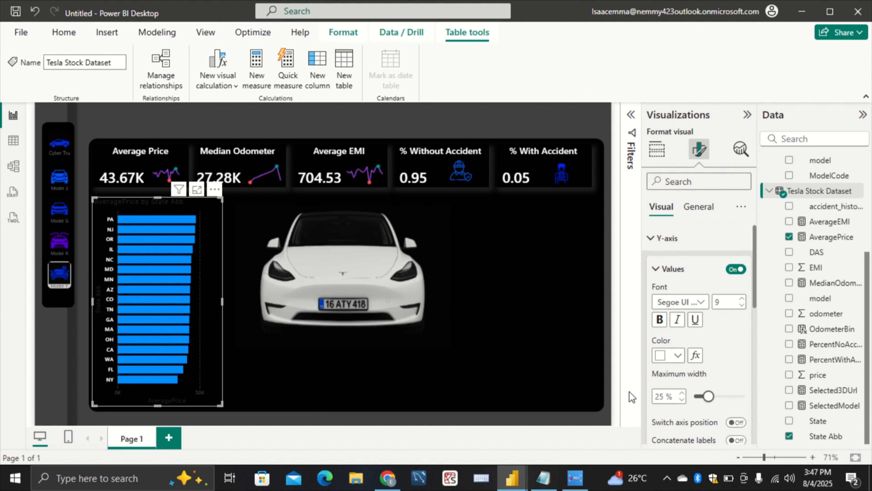
scroll(701, 370, "down", 4)
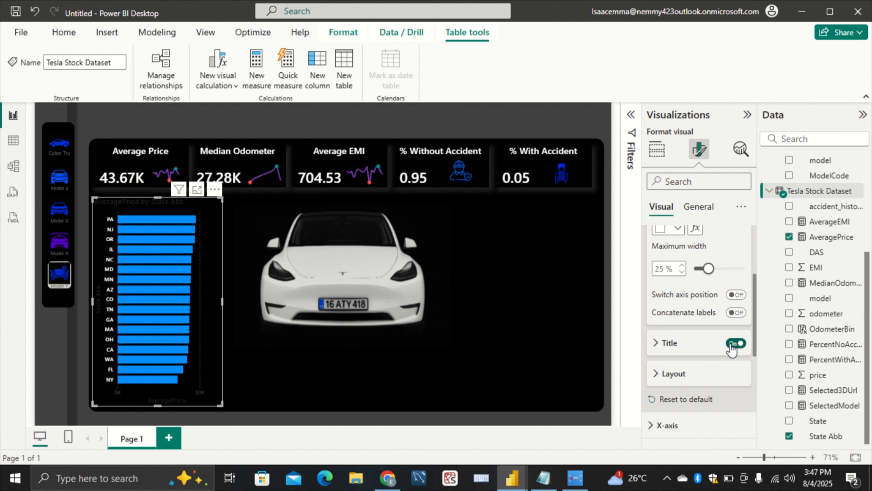
left_click(733, 344)
Set the bar chart's X-axis values to white and turn off the X-axis title
scroll(681, 385, "down", 4)
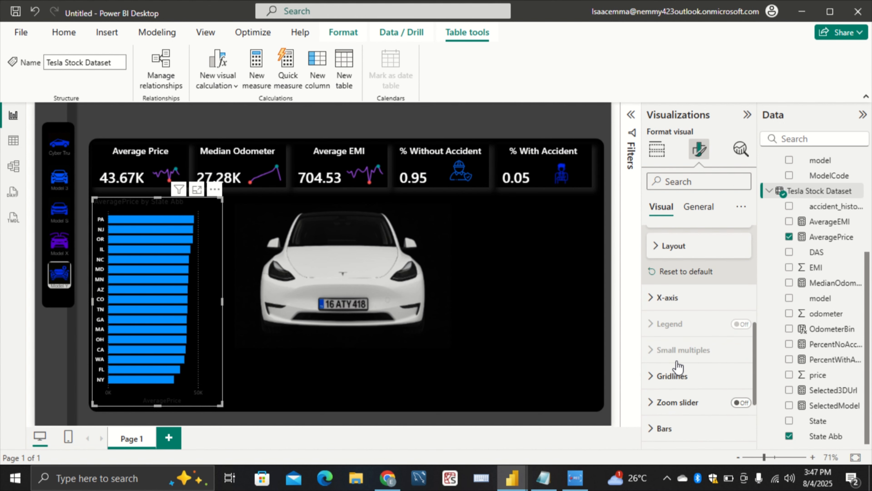
scroll(675, 367, "down", 2)
left_click(687, 237)
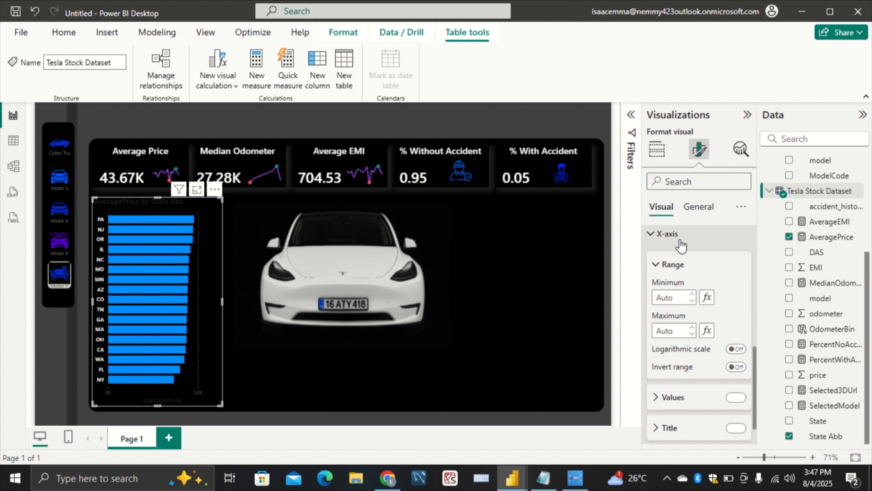
left_click(688, 398)
scroll(705, 373, "down", 3)
left_click(668, 355)
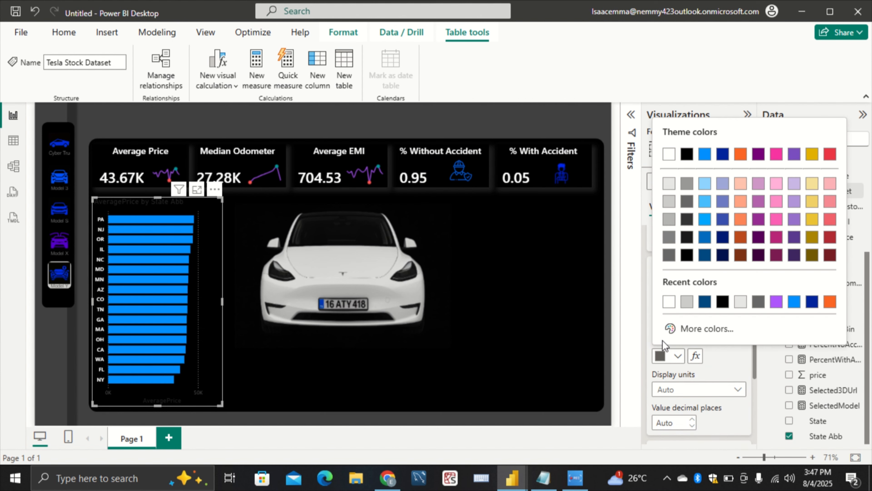
left_click(671, 305)
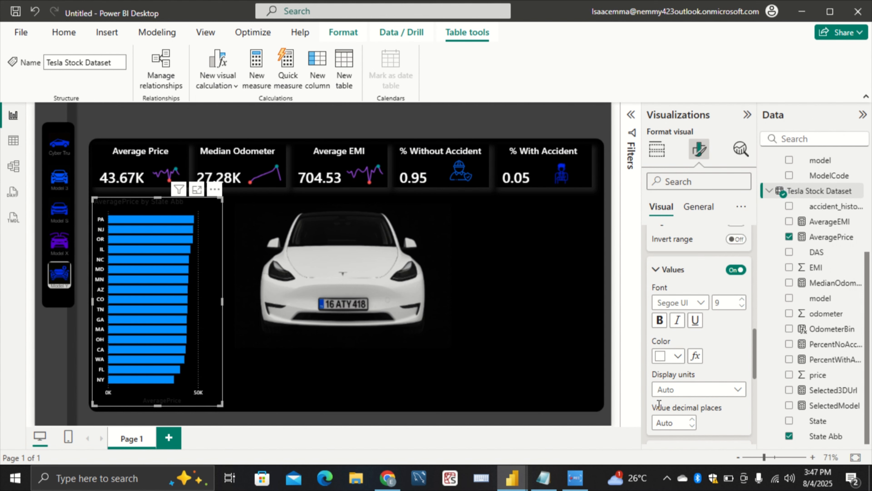
scroll(728, 330, "down", 4)
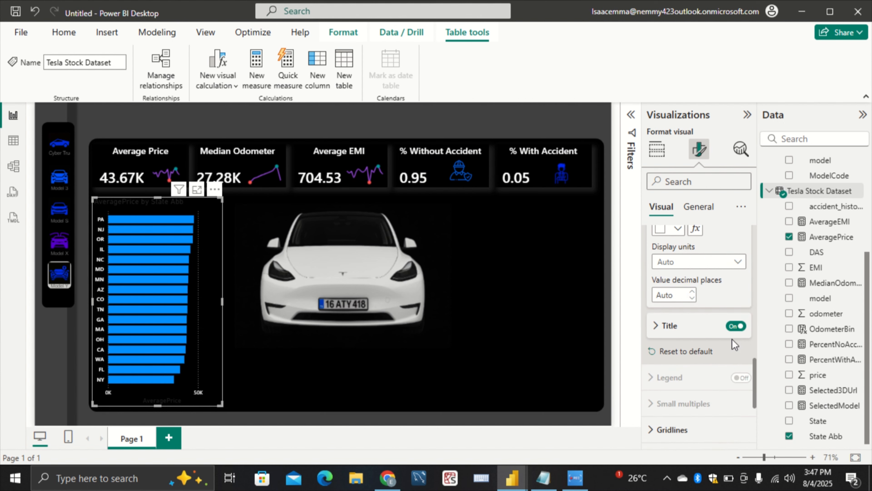
left_click(736, 326)
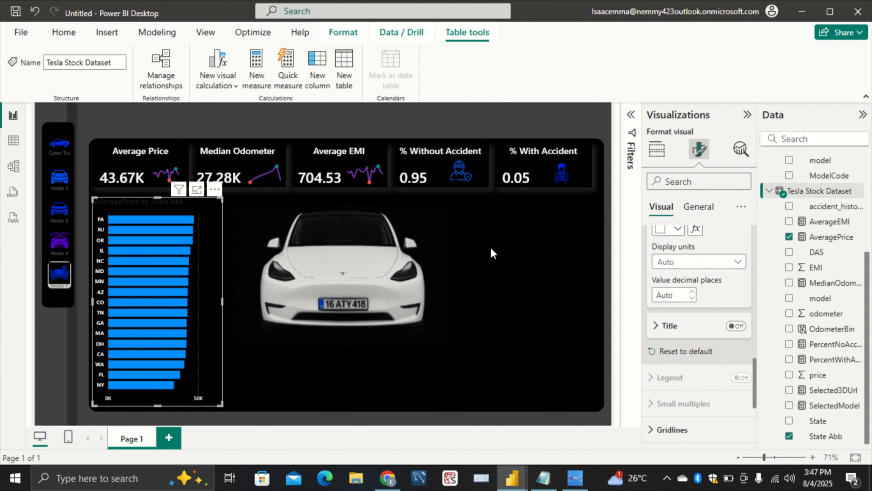
Change the bar chart's title text to "Average Price by State Abb"
left_click(702, 206)
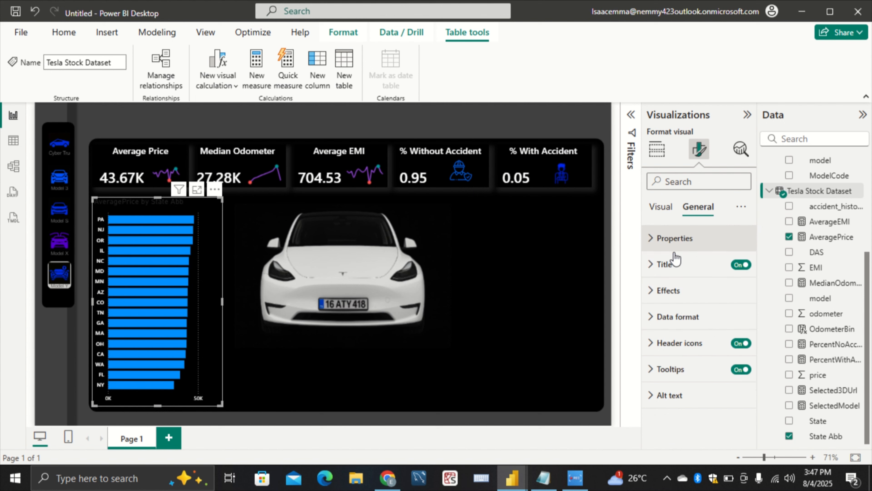
left_click(664, 264)
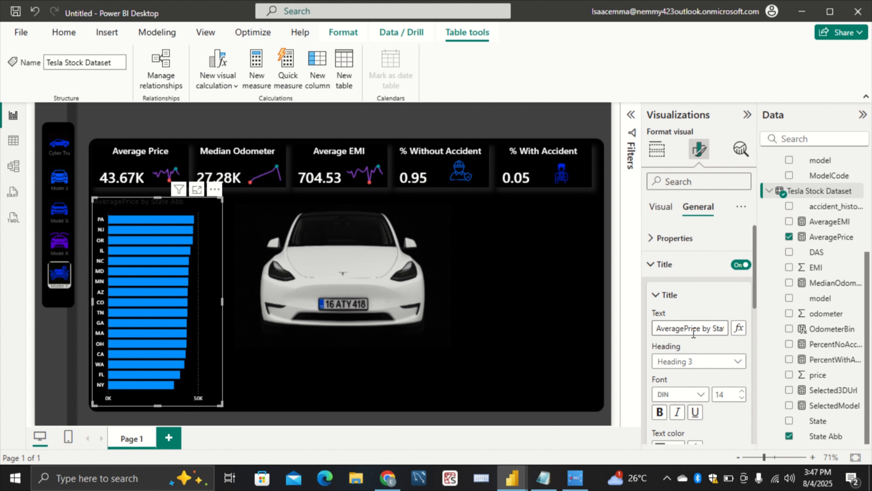
left_click(684, 328)
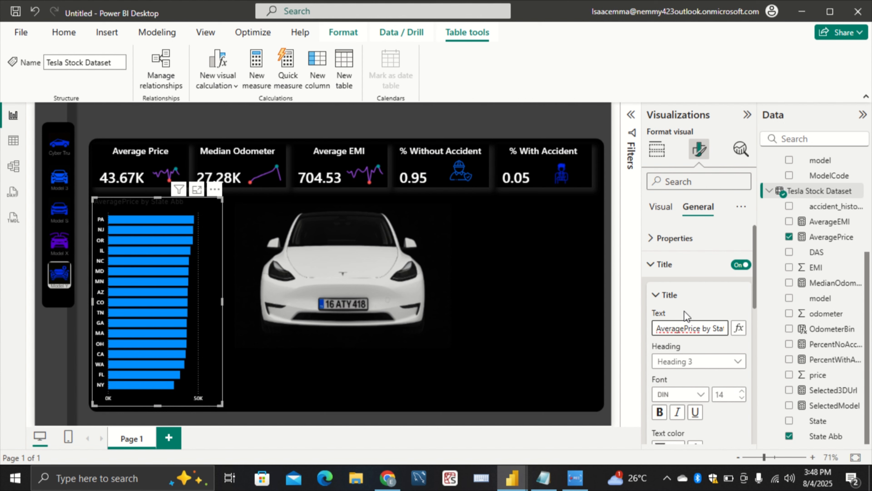
Set the bar chart title's font to Segoe UI Semibold and its text color to white
scroll(680, 343, "down", 2)
left_click(684, 330)
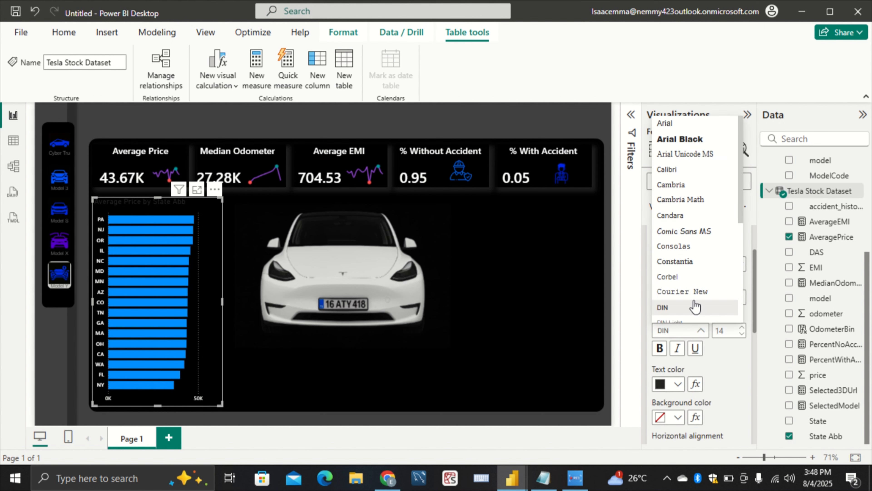
scroll(695, 307, "down", 3)
left_click(704, 278)
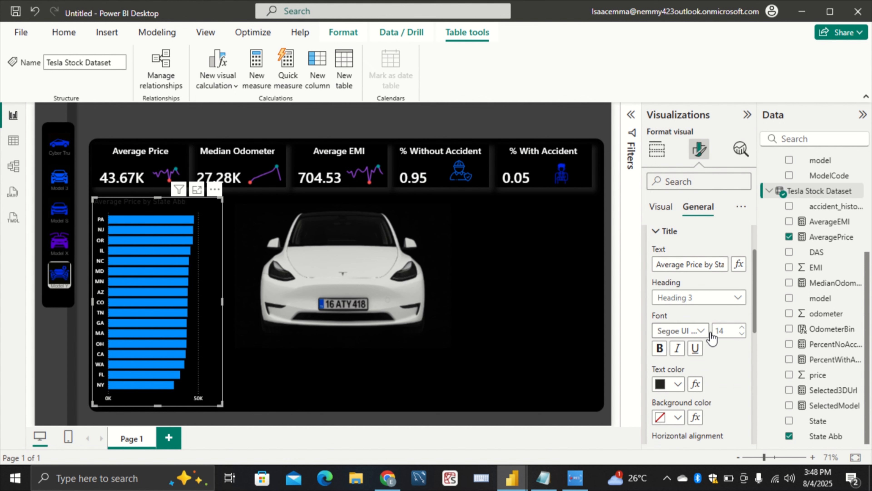
left_click(675, 384)
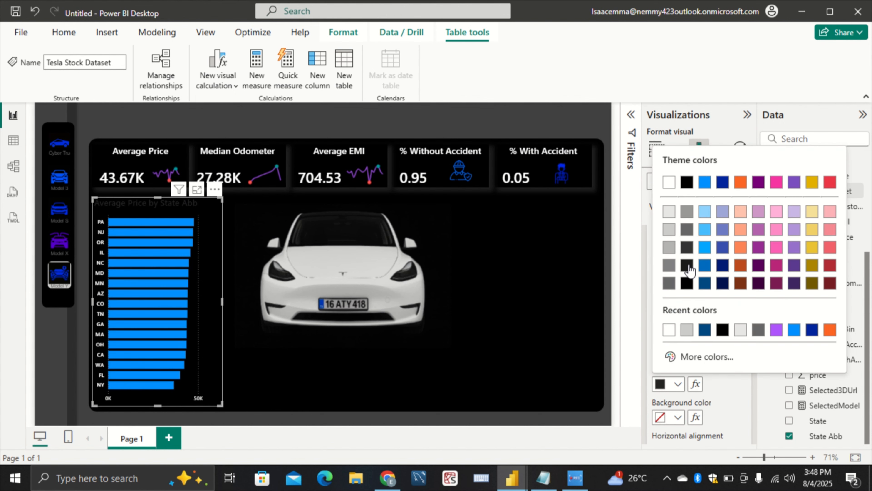
left_click(668, 182)
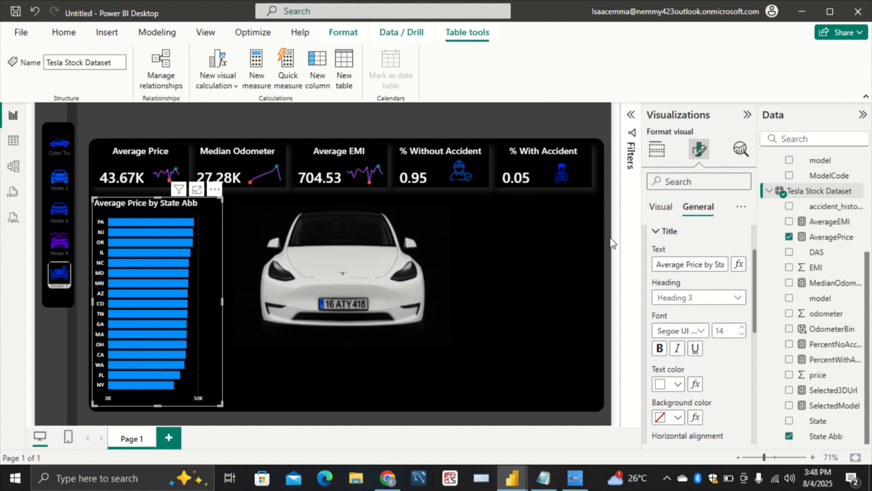
Turn off the vertical gridlines of the bar chart
left_click(663, 217)
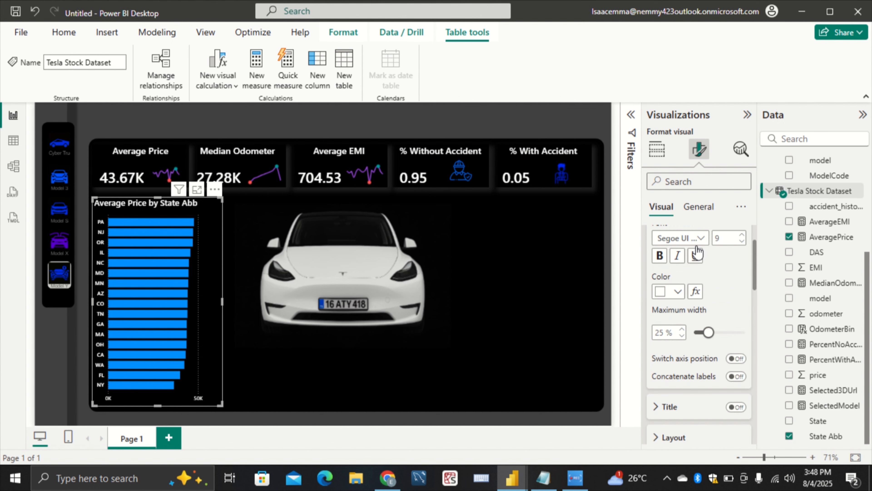
scroll(714, 284, "up", 2)
scroll(691, 304, "down", 10)
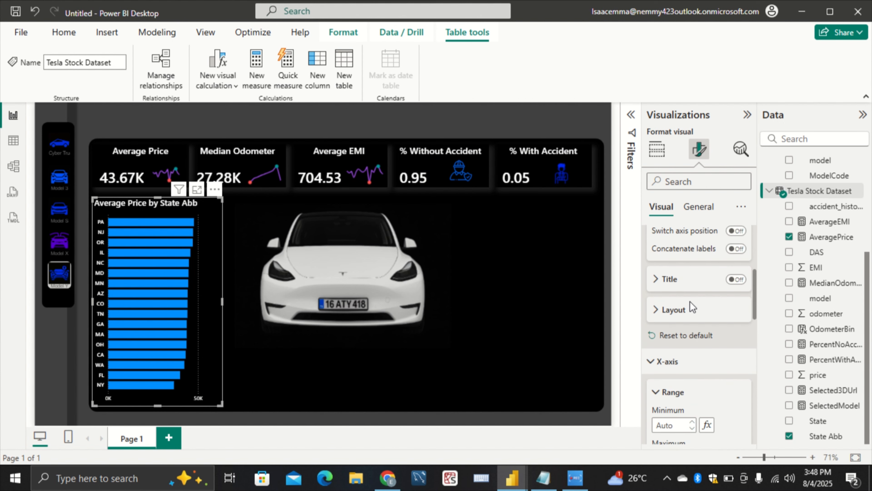
scroll(691, 305, "down", 8)
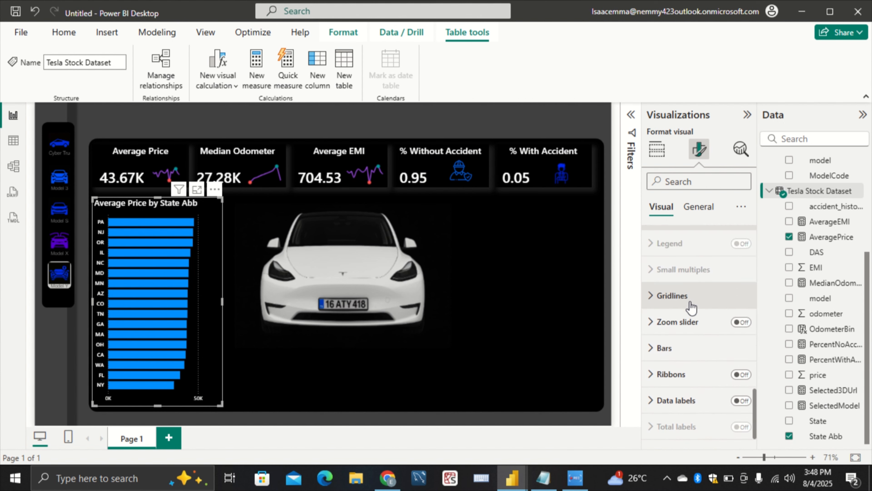
left_click(693, 282)
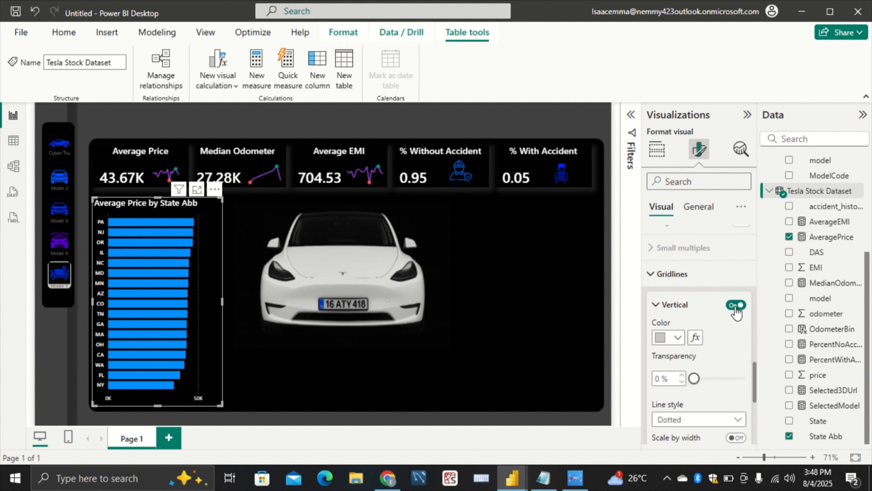
left_click(736, 304)
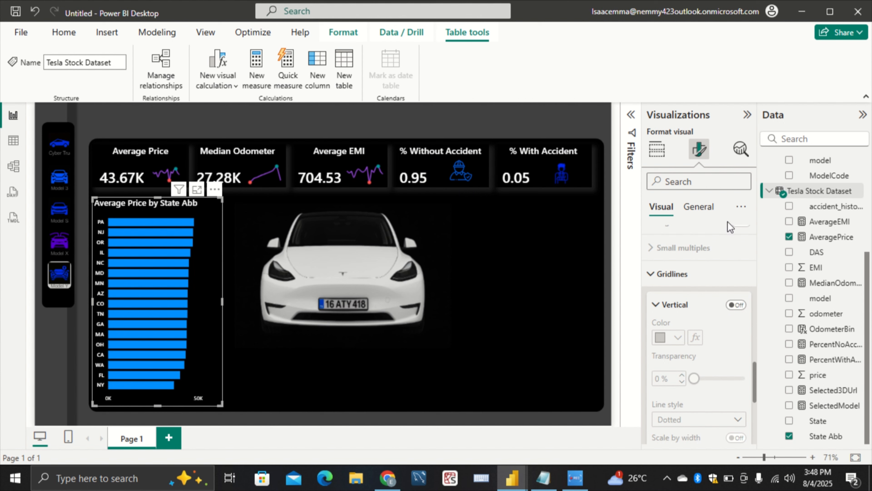
Center the title of the average price bar chart horizontally
left_click(704, 213)
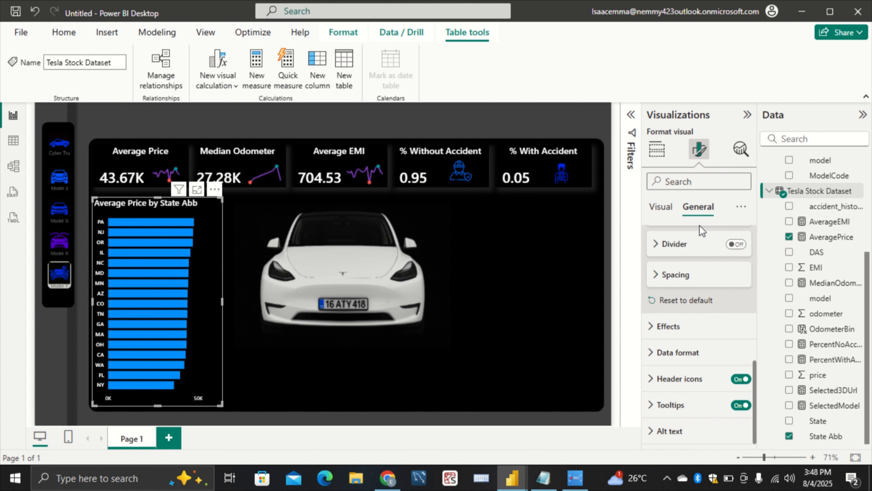
scroll(694, 272, "up", 6)
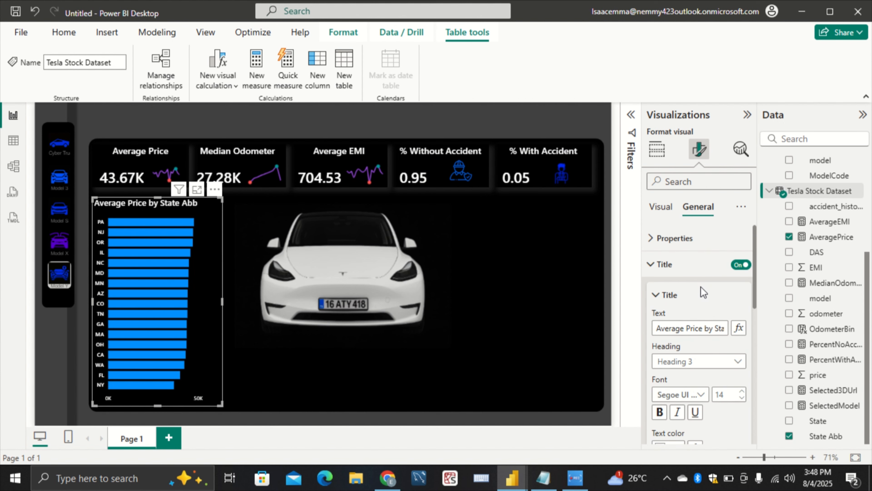
scroll(701, 353, "down", 2)
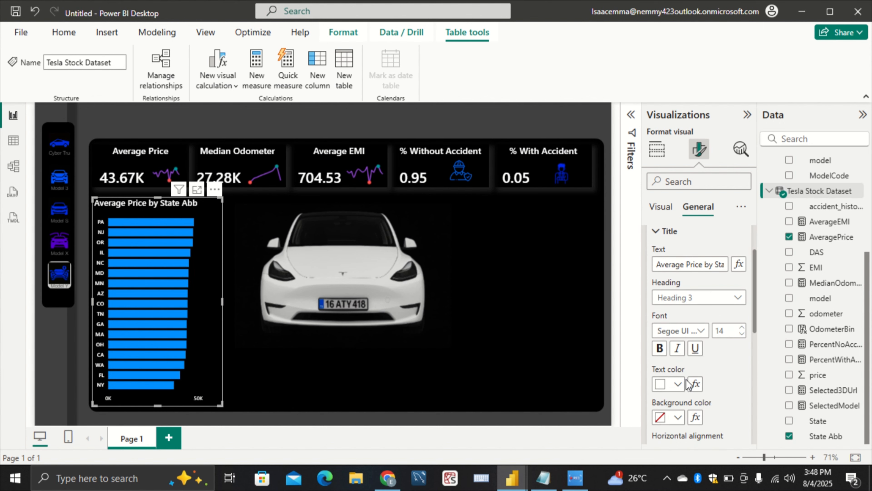
scroll(681, 401, "down", 4)
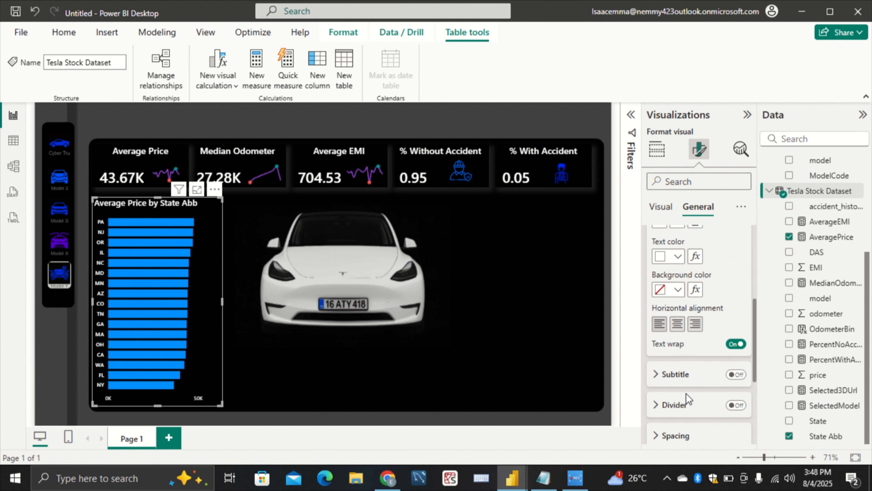
left_click(676, 325)
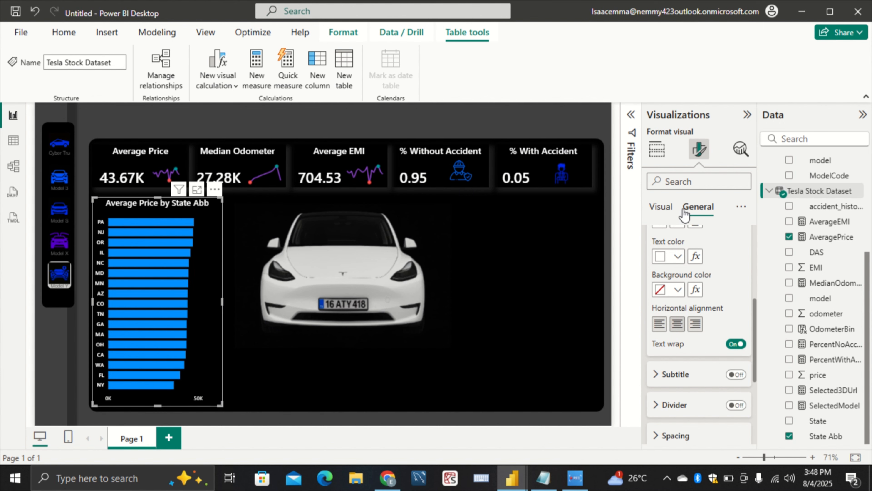
Change the bar color of the average price chart to purple #A259FF
left_click(671, 214)
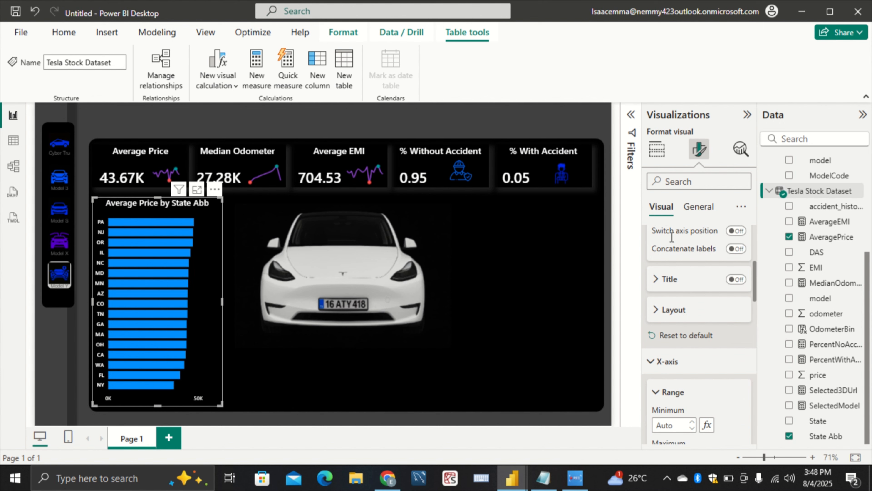
scroll(697, 278, "up", 5)
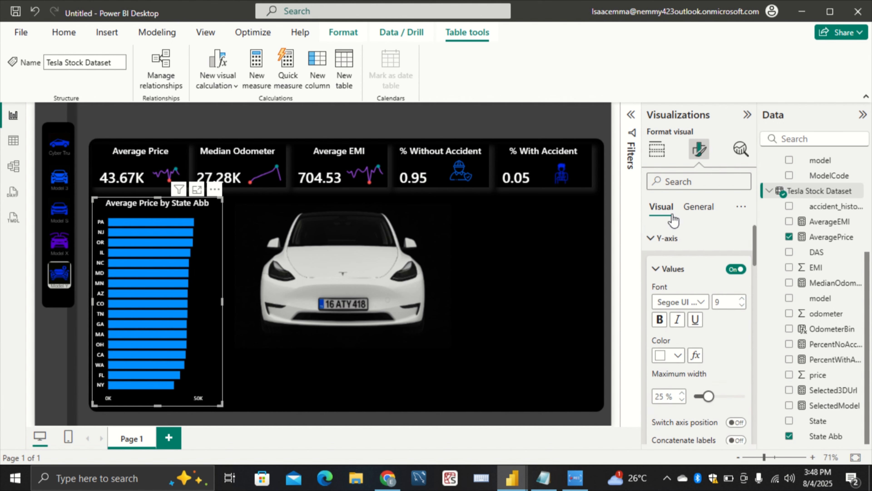
scroll(673, 302, "down", 15)
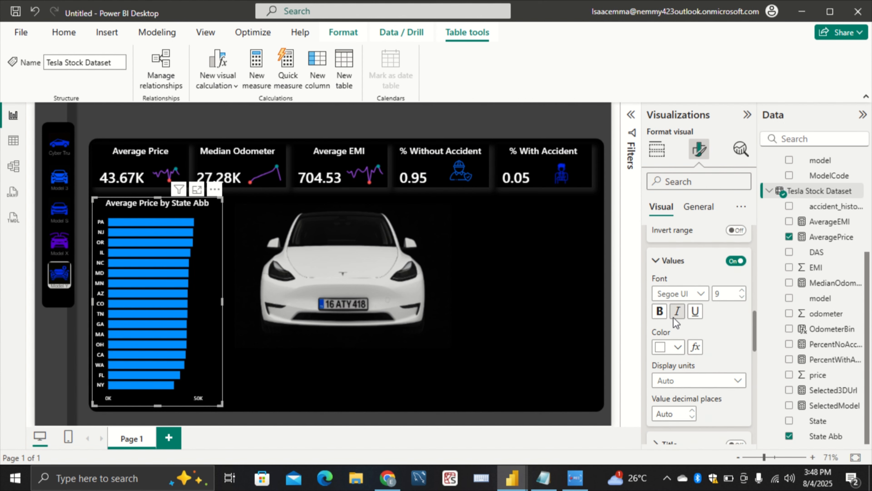
scroll(676, 317, "down", 3)
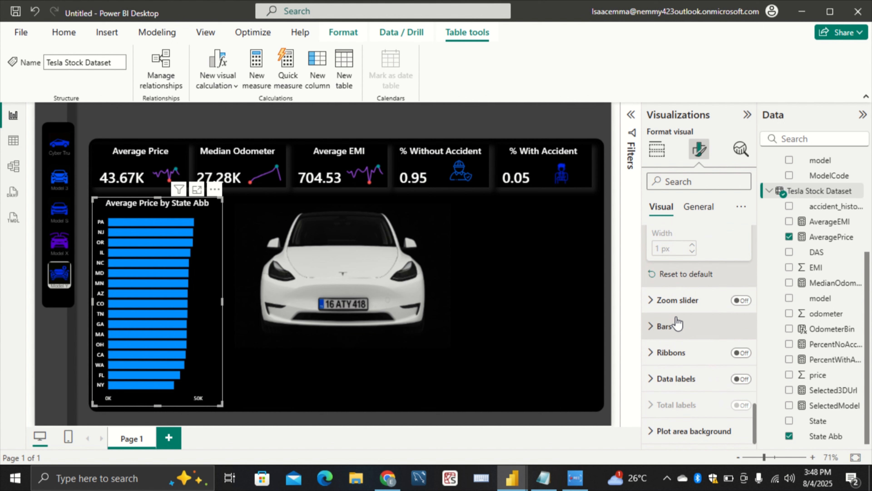
left_click(692, 326)
scroll(694, 323, "down", 2)
scroll(689, 285, "up", 4)
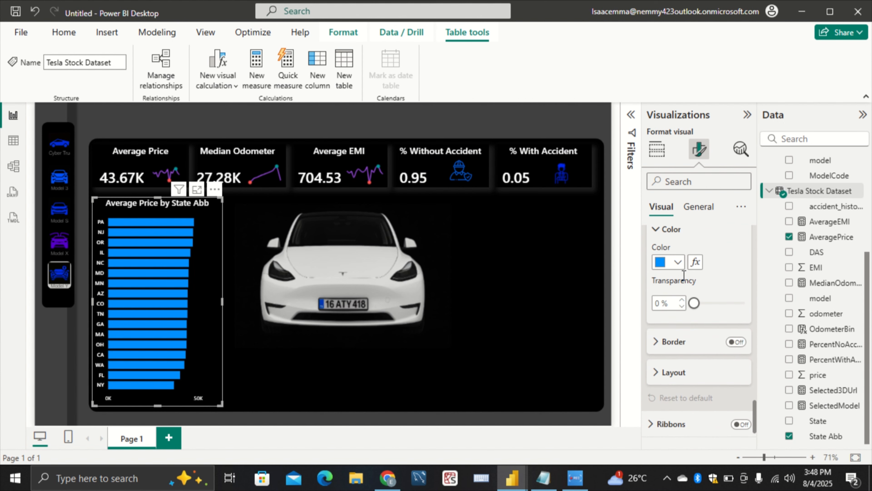
left_click(679, 326)
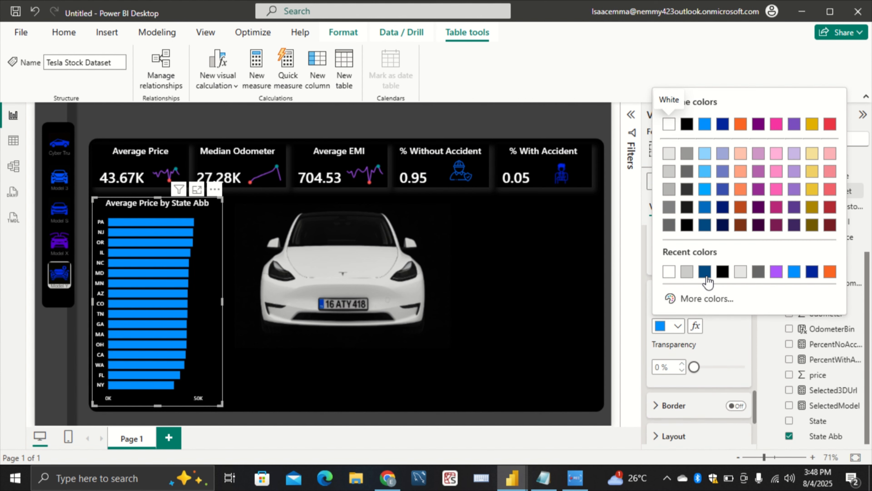
left_click(777, 274)
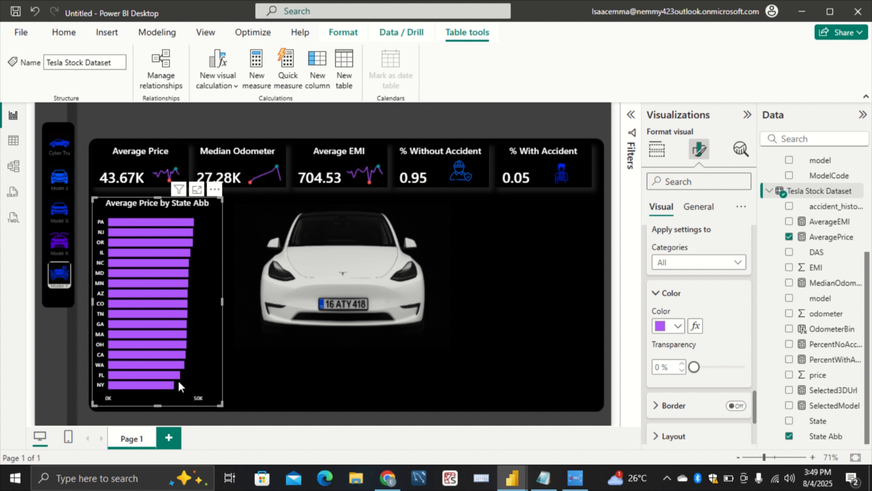
Paste a copy of the average price bar chart on the other side of the car image and shift the original slightly toward the car
left_click(277, 374)
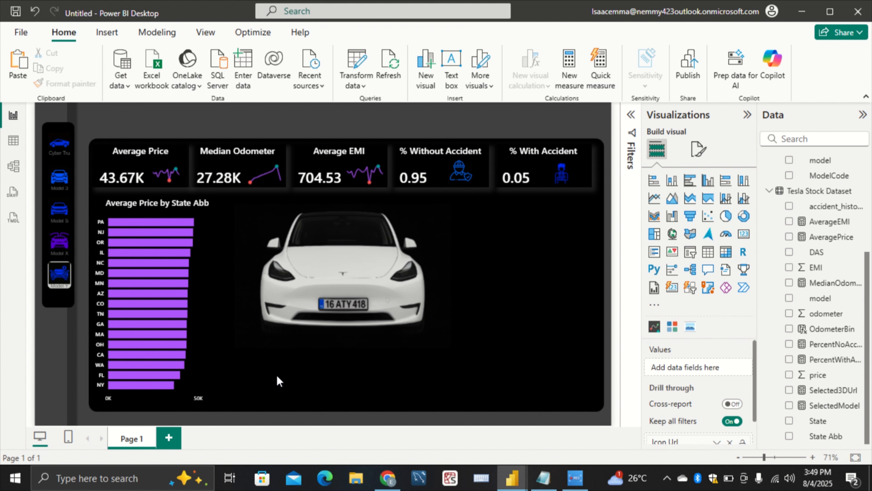
key("ctrl+v")
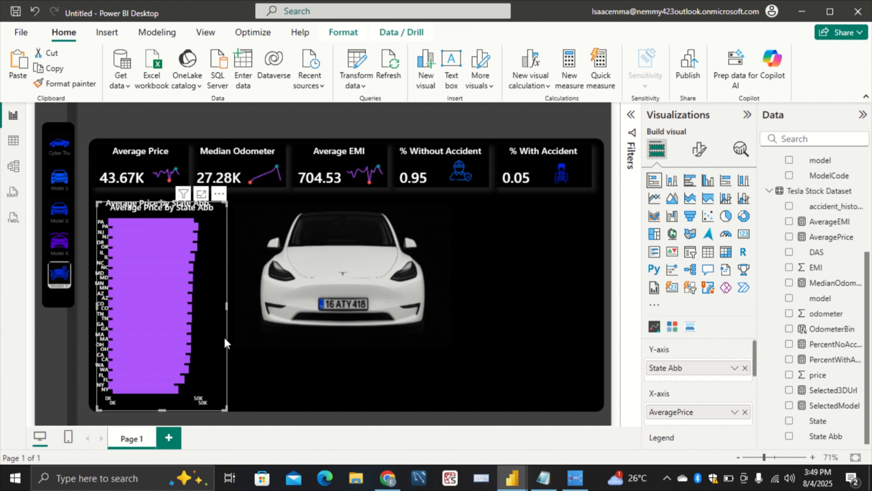
left_click_drag(211, 337, 558, 329)
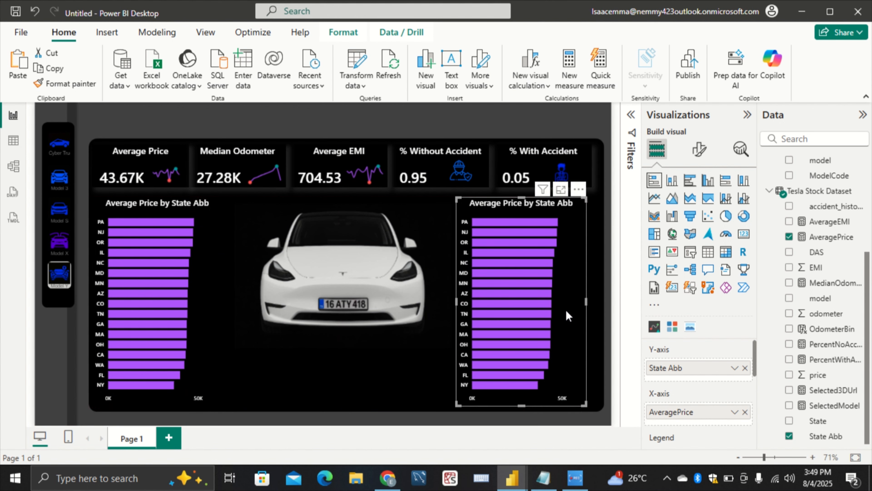
left_click_drag(567, 311, 578, 311)
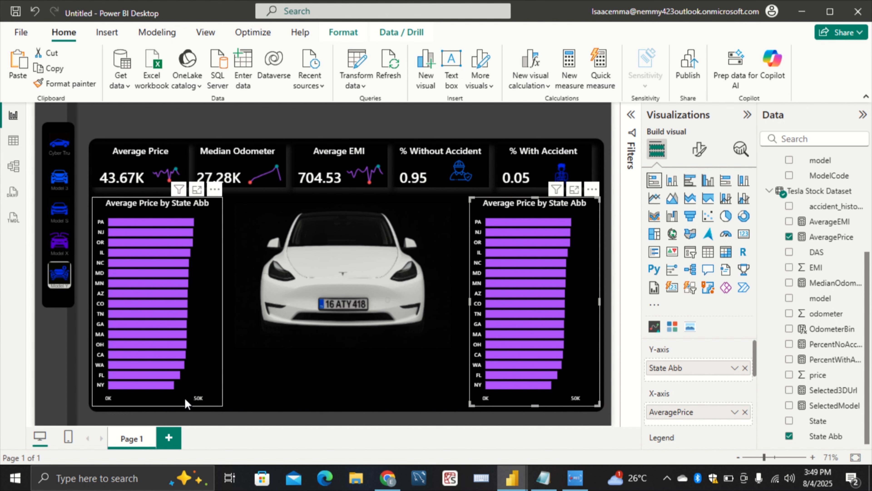
mouse_move(166, 398)
left_mouse_down()
mouse_move(185, 399)
mouse_move(188, 389)
mouse_move(176, 390)
left_mouse_up()
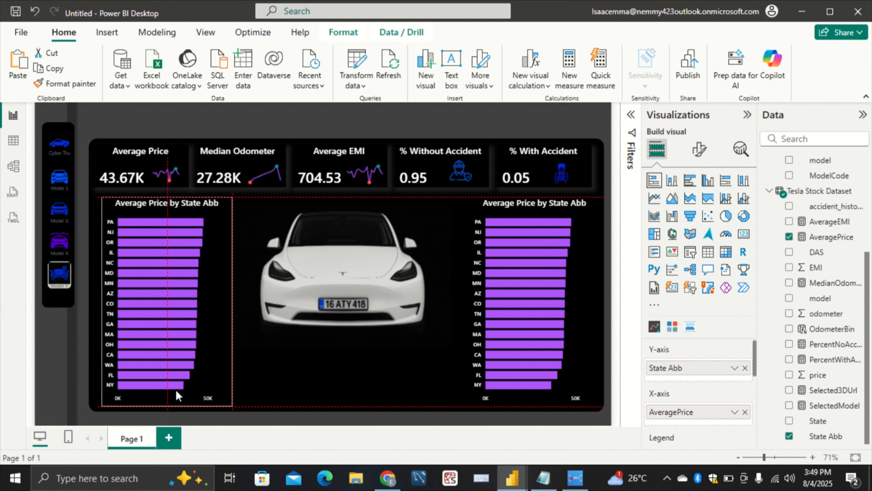
left_click(366, 370)
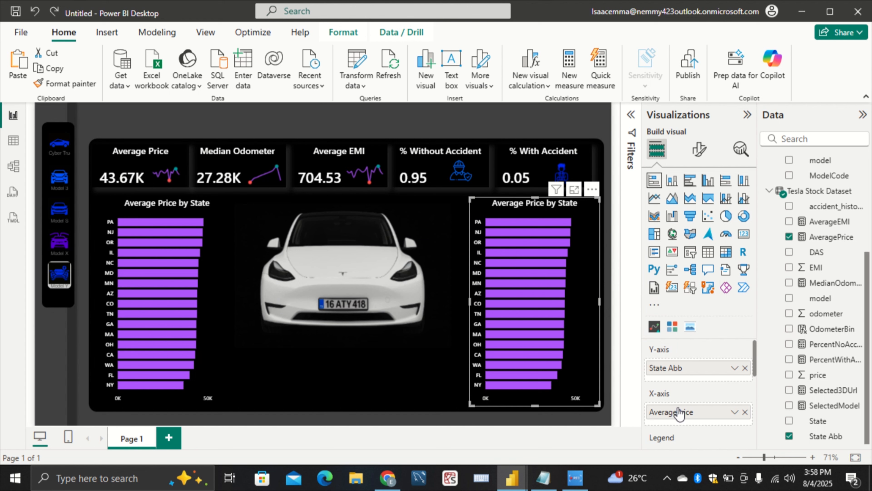
Replace the copied bar chart's X-axis field AveragePrice with odometer, aggregated as Average
left_click(745, 412)
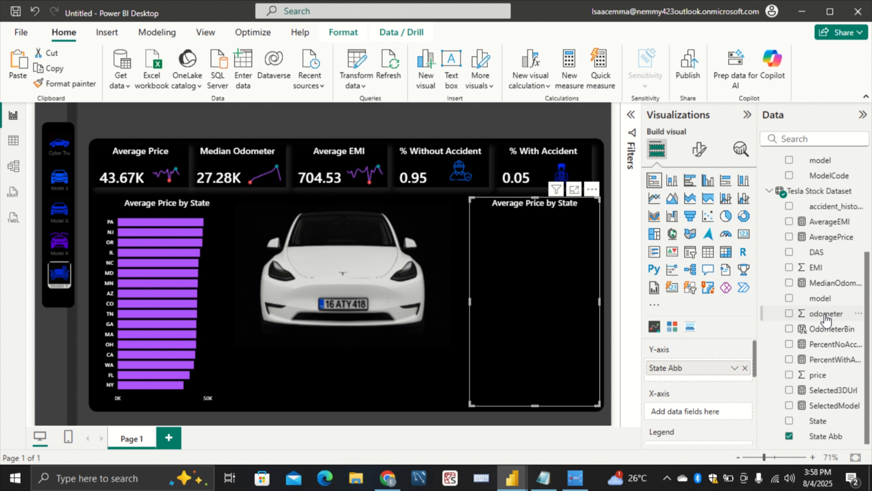
mouse_move(826, 320)
left_mouse_down()
mouse_move(801, 323)
mouse_move(701, 412)
left_mouse_up()
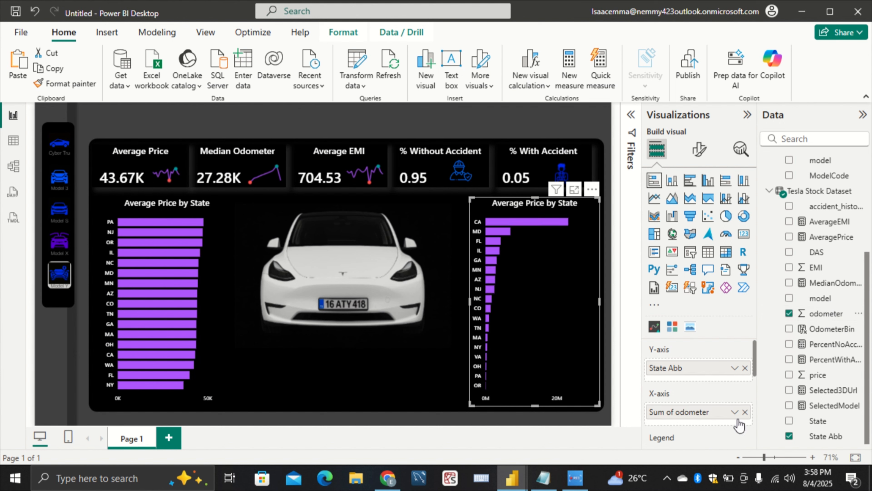
left_click(734, 412)
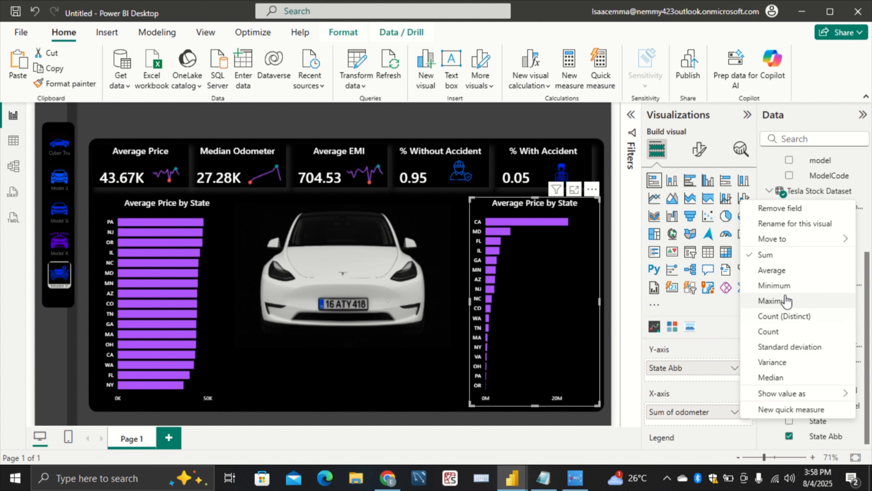
left_click(783, 271)
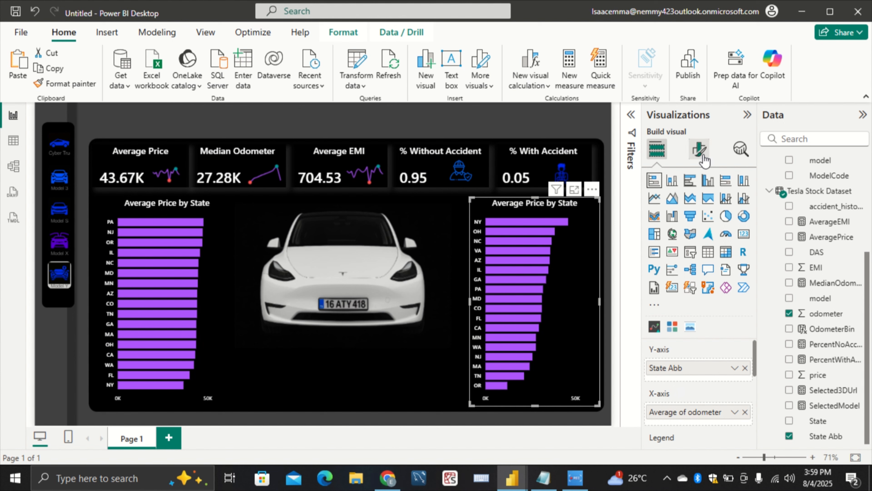
Change the title text of the odometer bar chart to "Mileage by State"
left_click(700, 151)
left_click(702, 206)
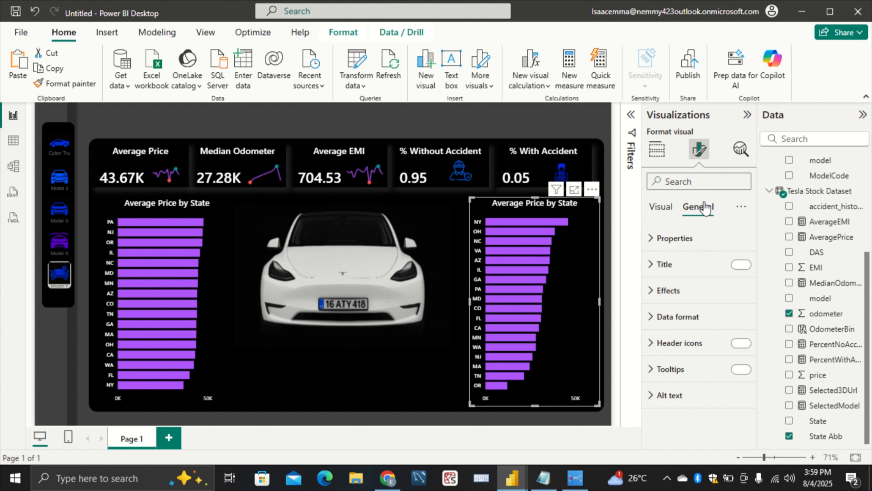
left_click(691, 265)
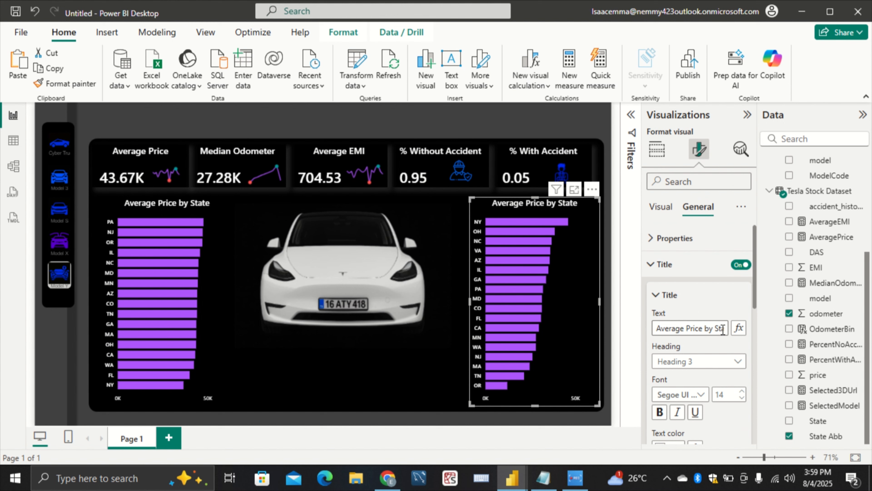
left_click_drag(703, 329, 655, 329)
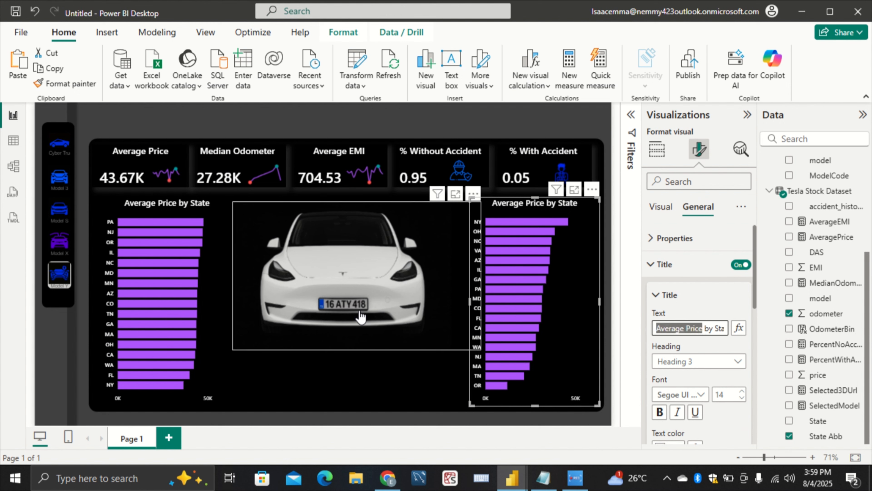
key("BackSpace")
type("Mi")
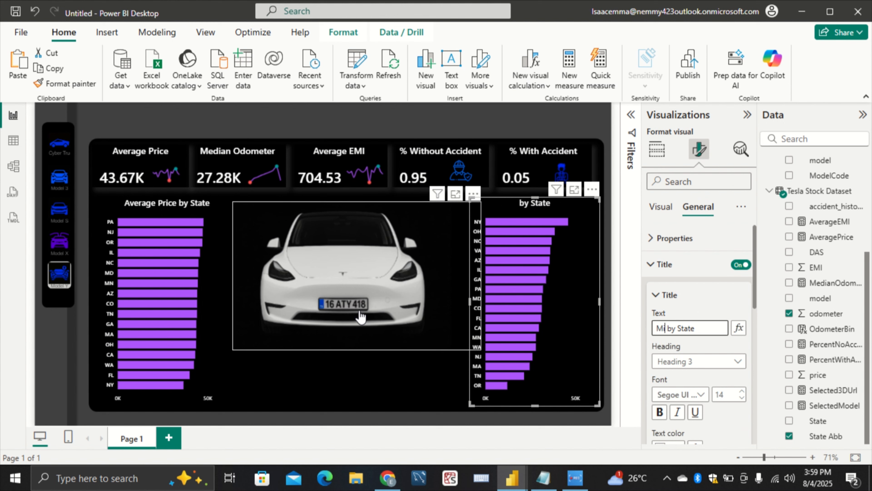
type("leage")
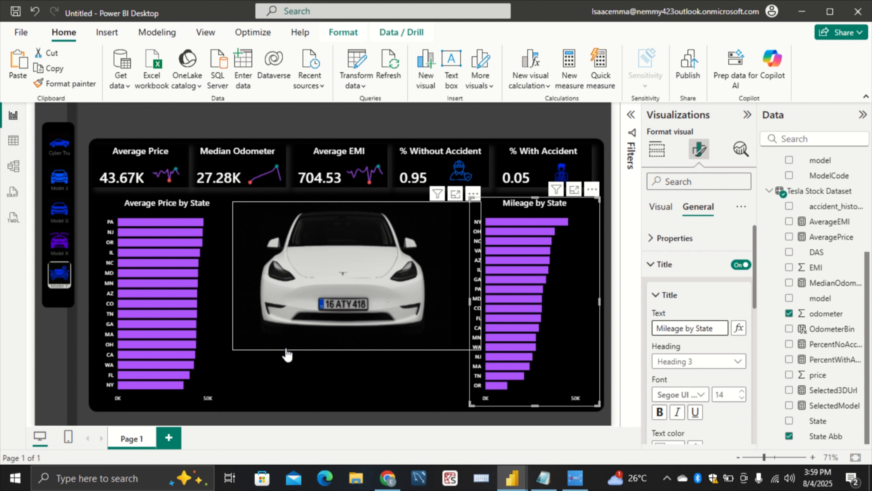
Shorten the average price bar chart's title text to "Price by State"
left_click(207, 338)
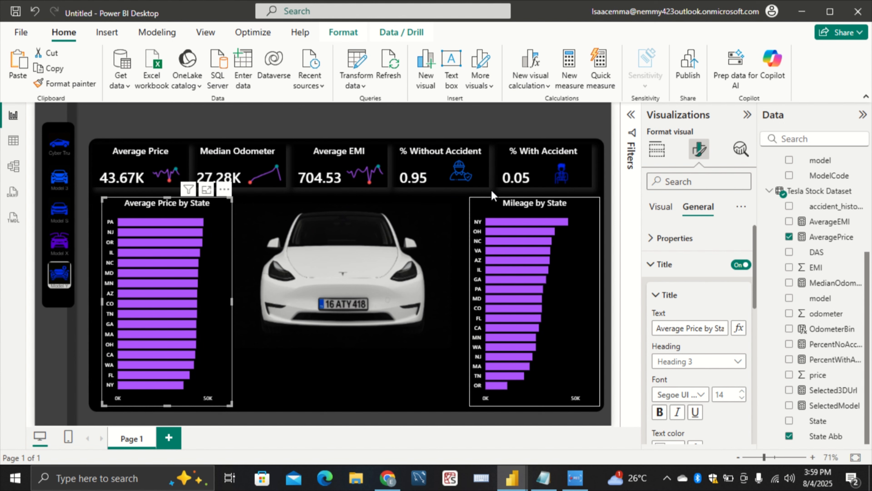
left_click(656, 159)
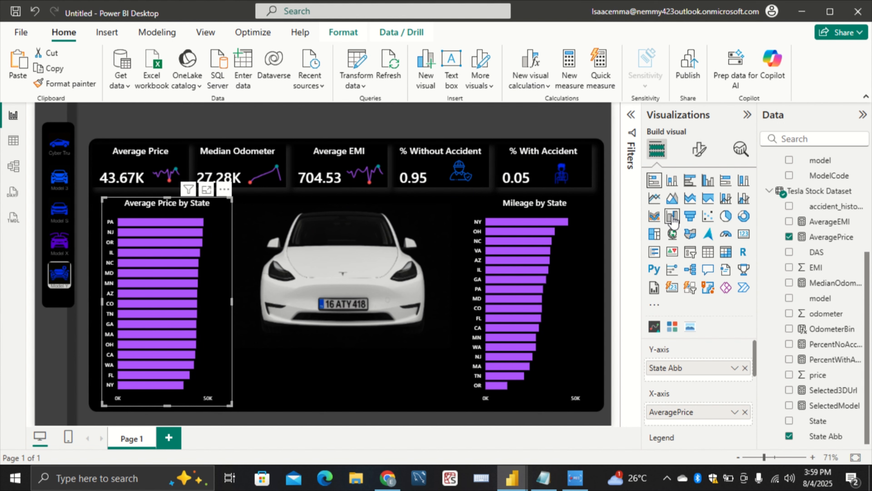
left_click(694, 150)
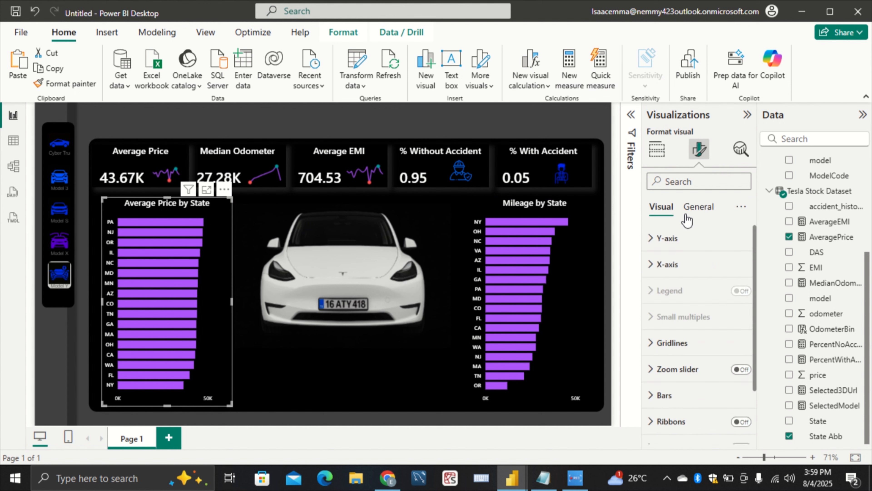
left_click(697, 210)
left_click(696, 264)
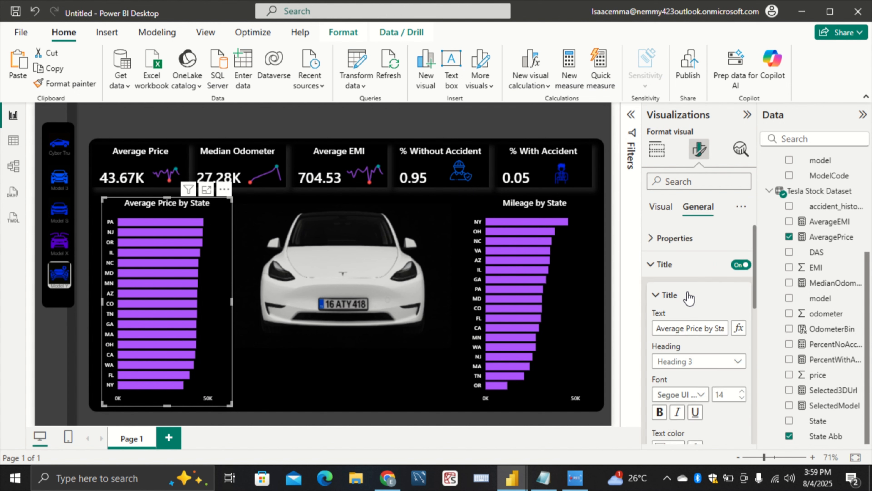
left_click_drag(688, 328, 655, 328)
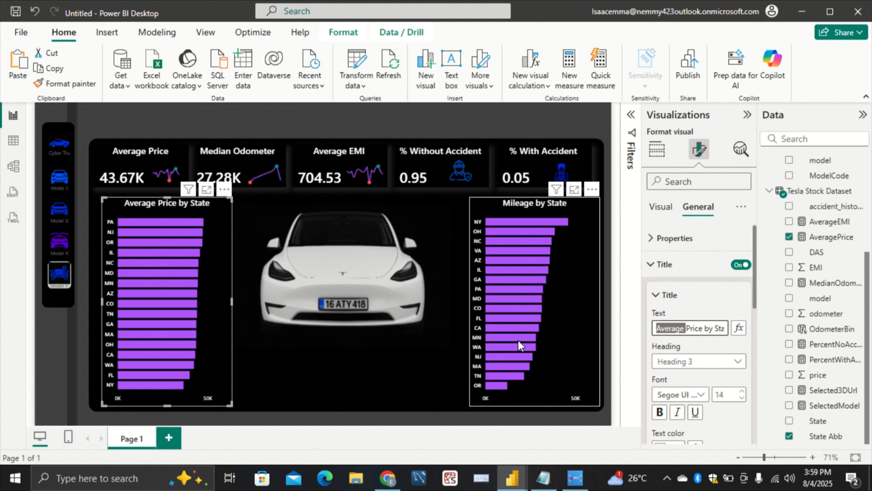
key("BackSpace")
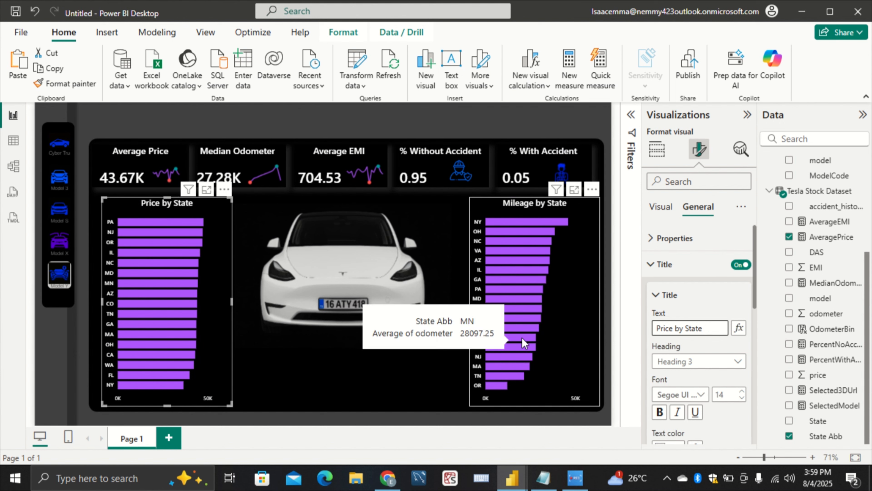
left_click(398, 363)
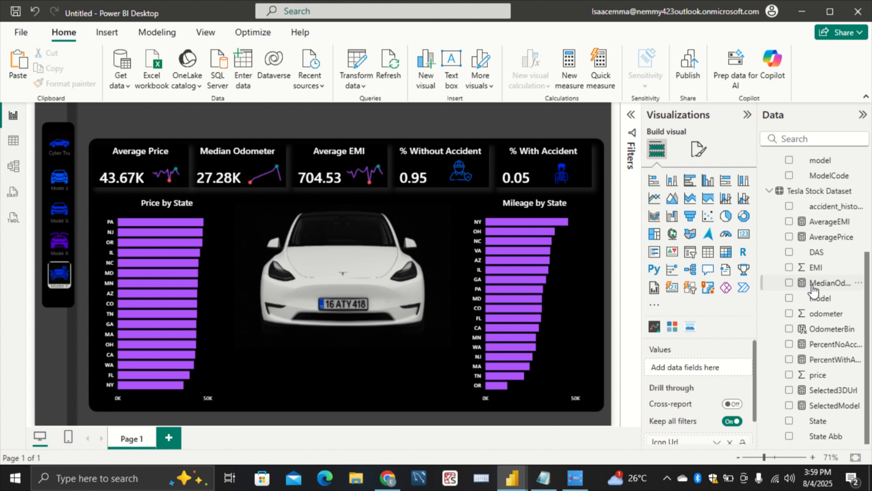
Review the Tesla Stock Dataset rows in the table view, including the DAS column, and return to the report
left_click(12, 141)
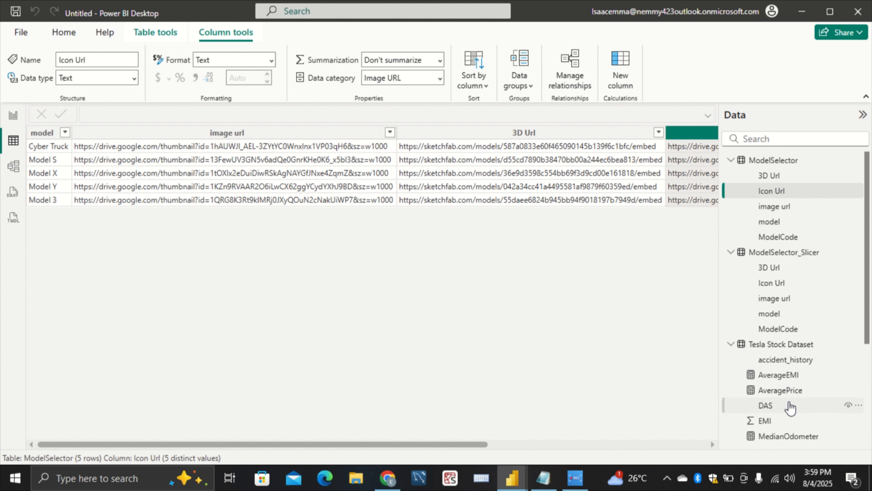
left_click(790, 408)
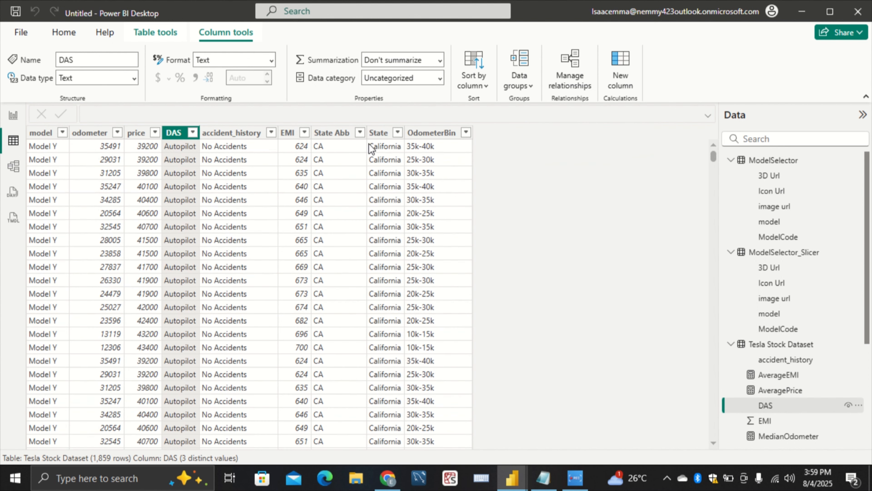
scroll(212, 200, "down", 20)
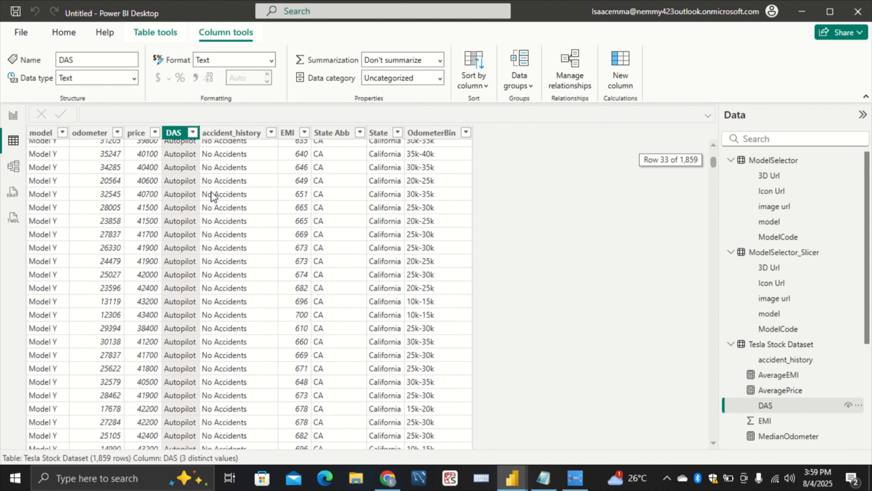
left_click(12, 117)
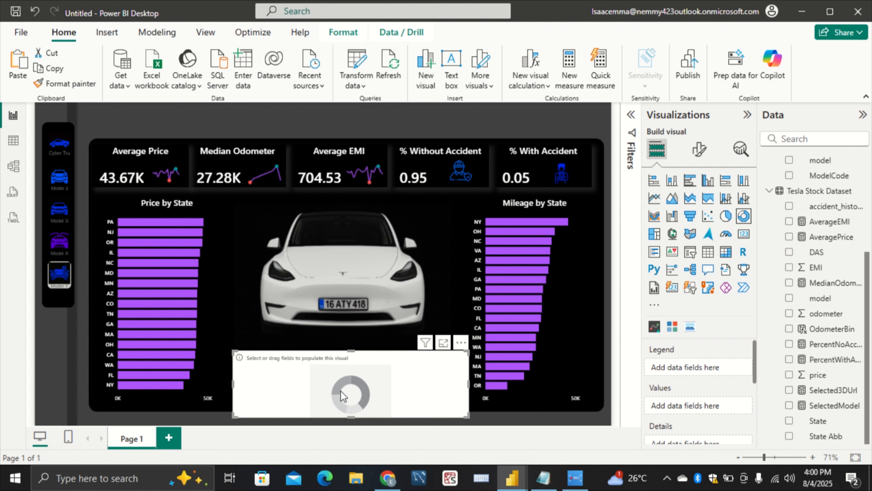
Fit the donut chart below the car image and populate it with DAS as the legend and AveragePrice as the values
left_click_drag(285, 322, 244, 306)
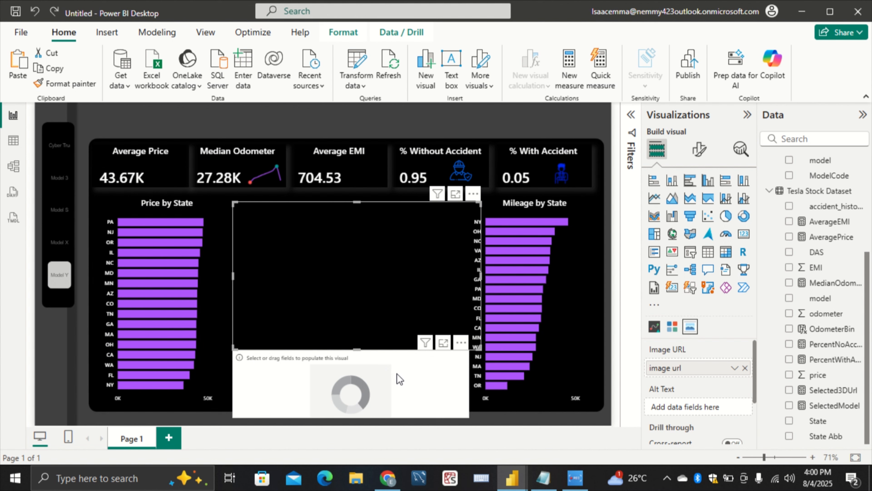
left_click_drag(397, 374, 376, 352)
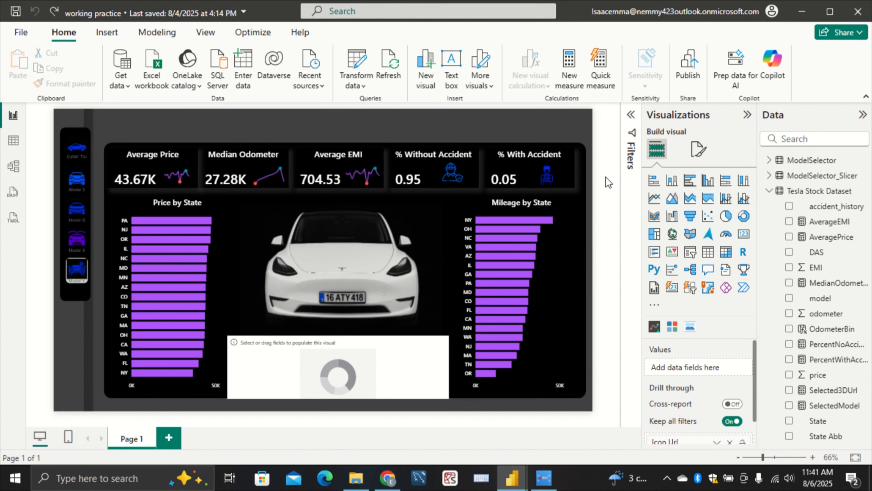
left_click(399, 376)
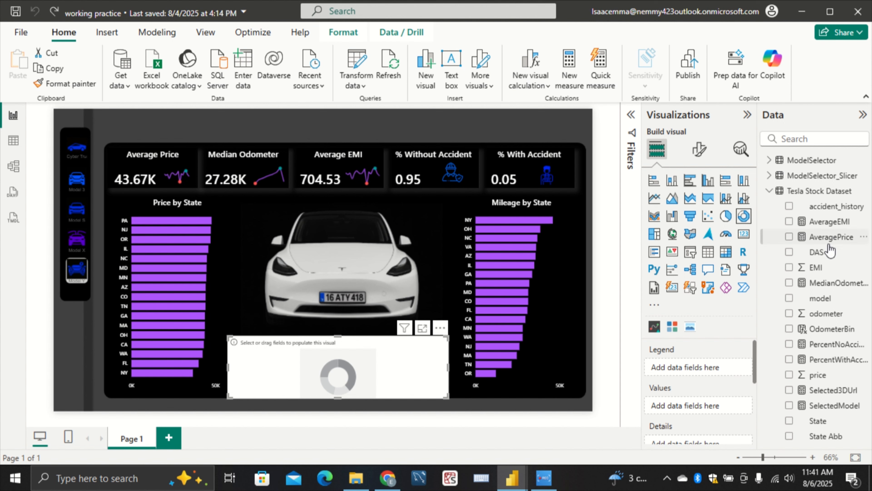
left_click_drag(827, 252, 685, 366)
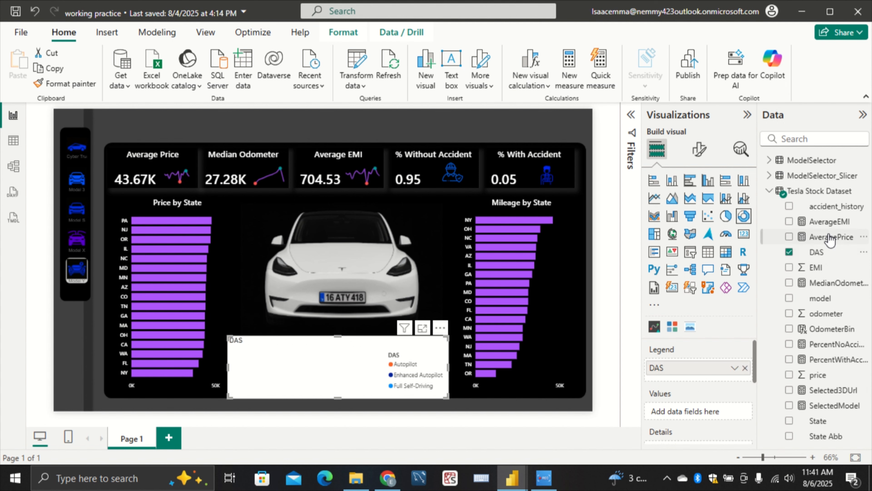
left_click_drag(827, 237, 714, 410)
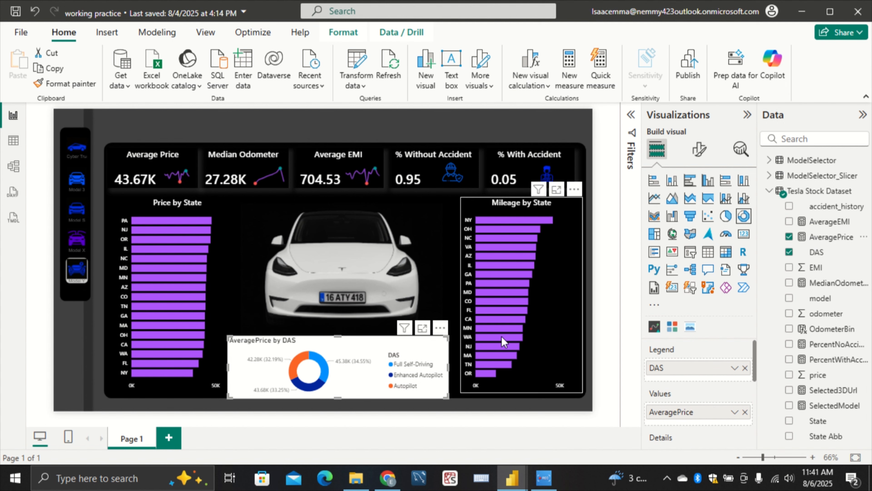
mouse_move(501, 336)
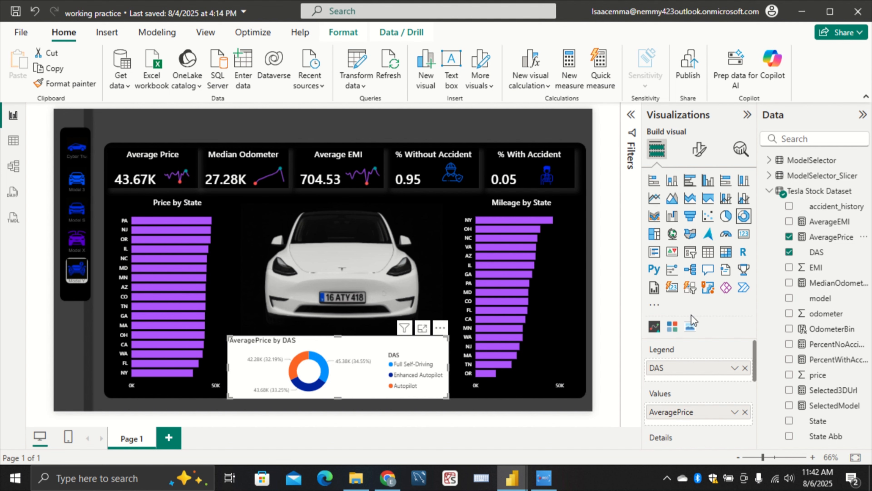
Turn off the background of the AveragePrice by DAS donut chart
left_click(699, 149)
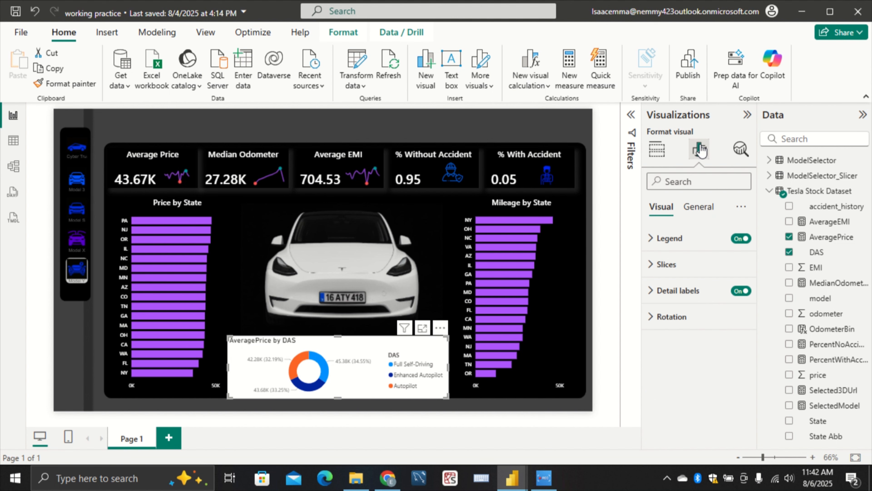
left_click(705, 208)
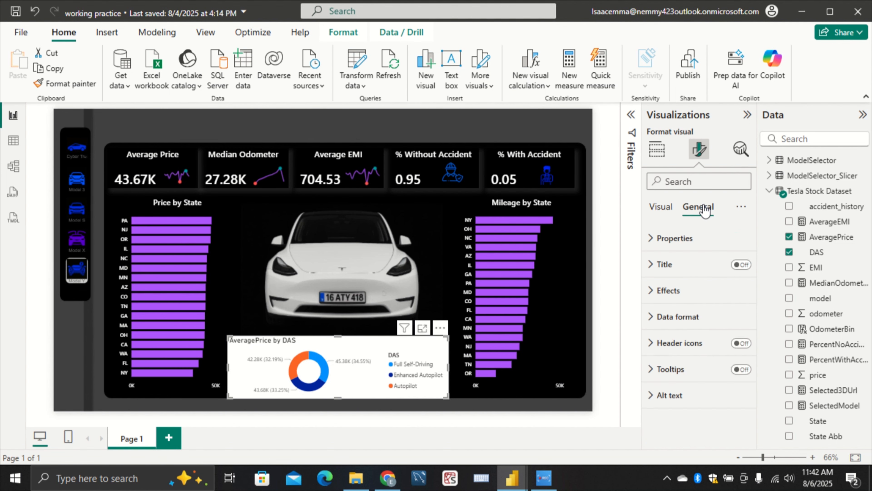
left_click(701, 290)
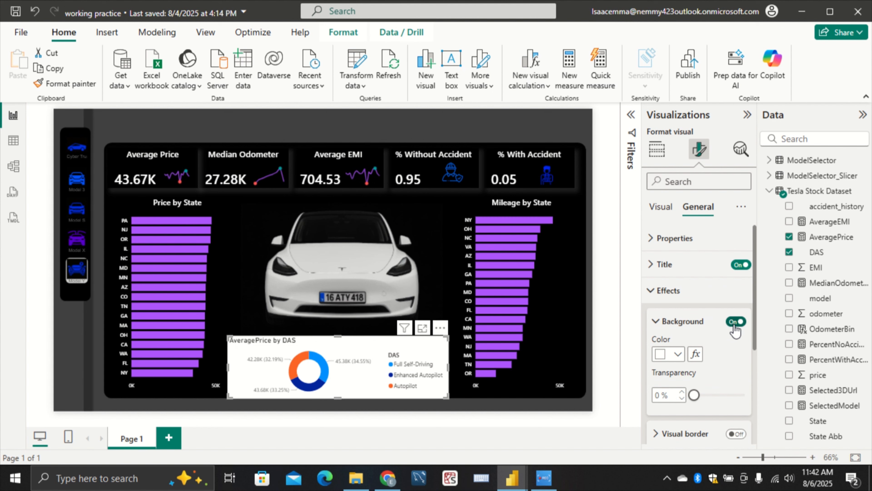
left_click(735, 322)
Restrict the donut chart's slice settings to the Full Self-Driving series and open its color choices
left_click(660, 207)
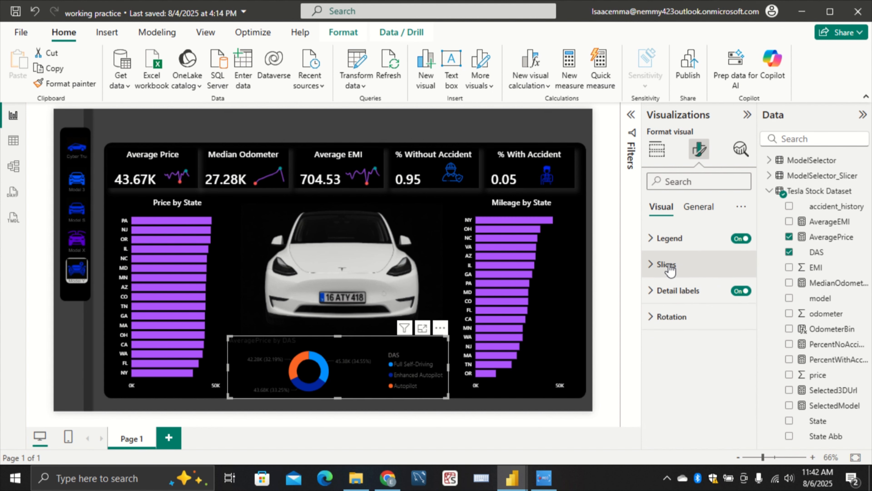
left_click(667, 264)
left_click(713, 334)
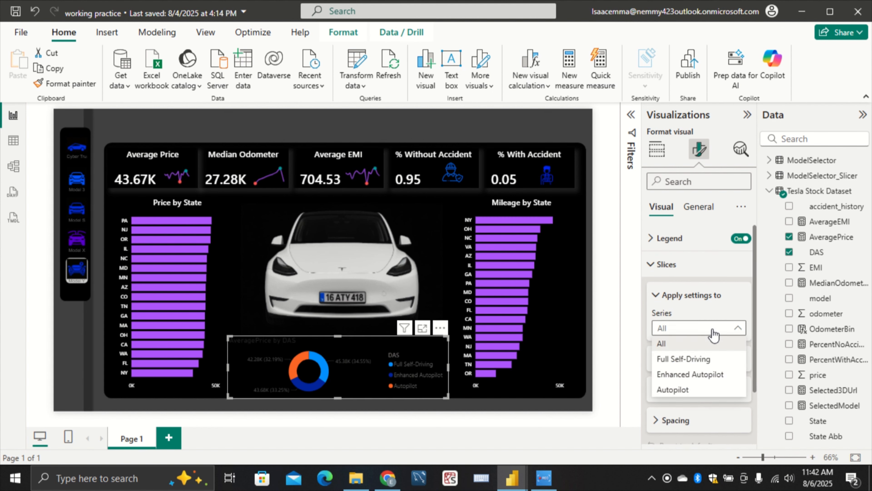
left_click(718, 361)
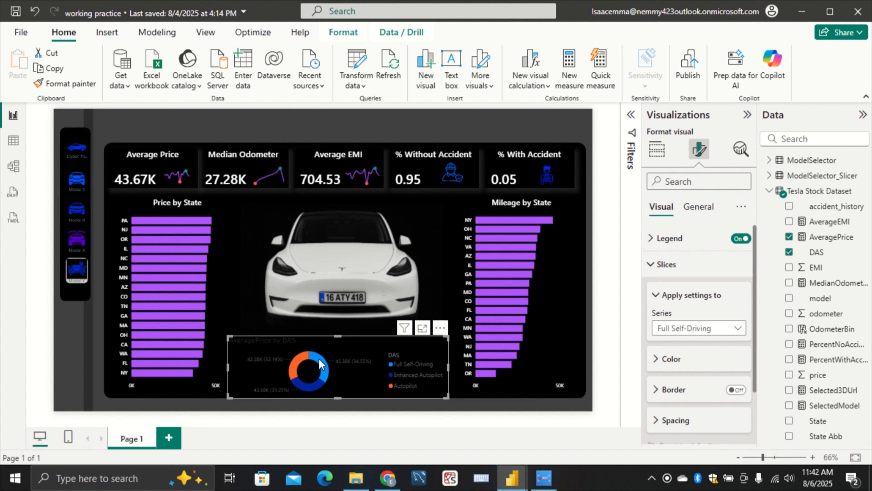
mouse_move(319, 359)
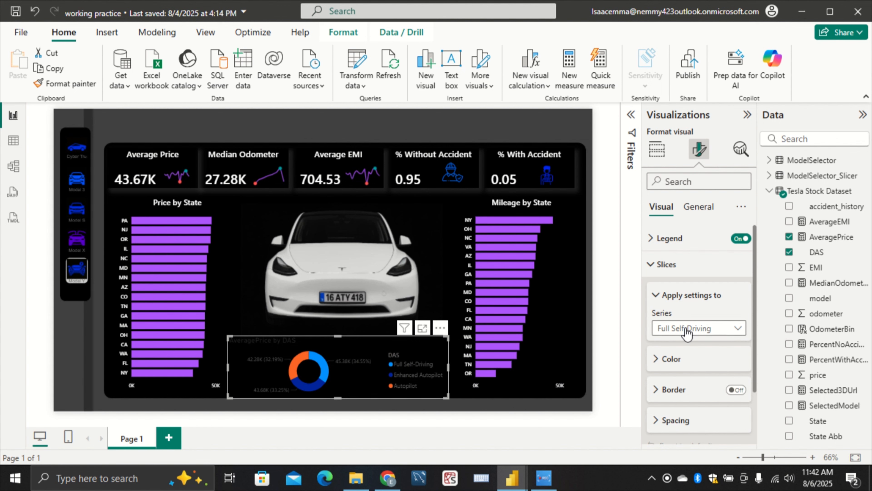
scroll(687, 335, "down", 2)
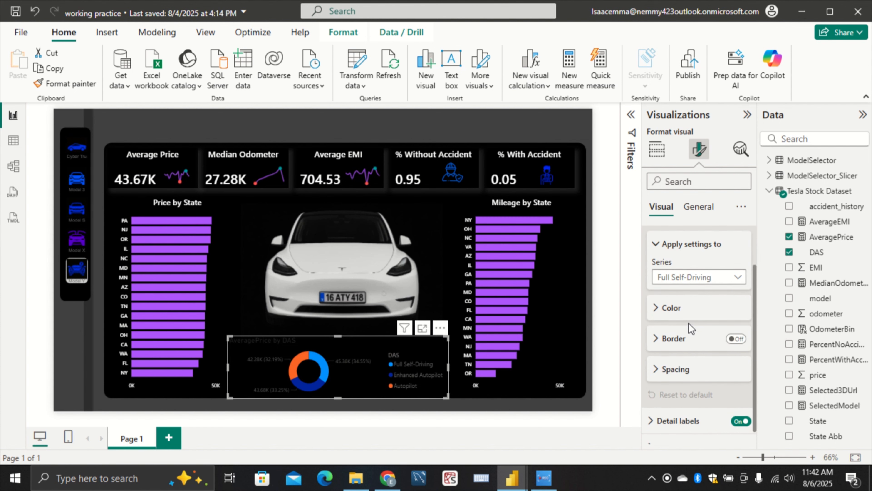
left_click(693, 310)
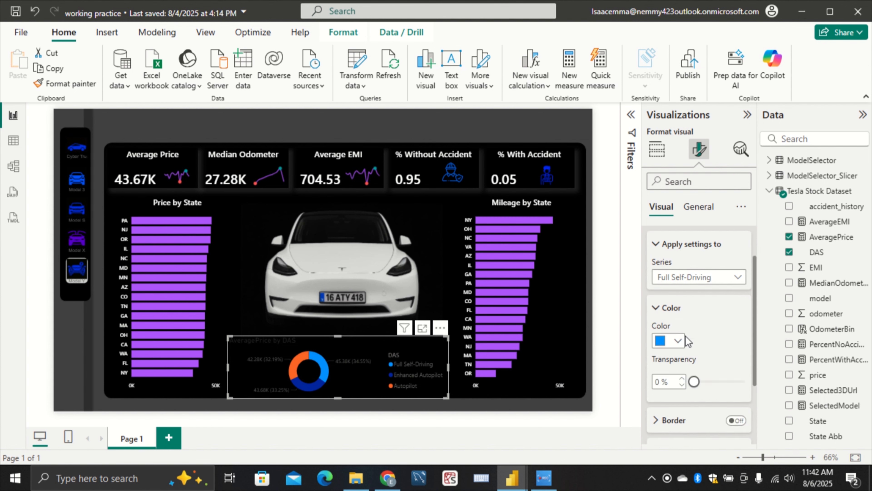
left_click(679, 340)
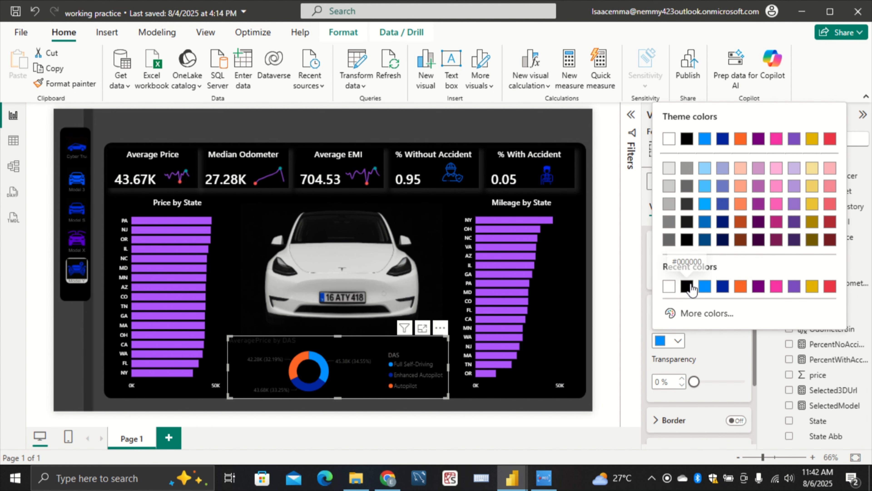
Look up the hex code of the purple bar color in the Mileage by State chart
left_click(549, 298)
left_click(570, 297)
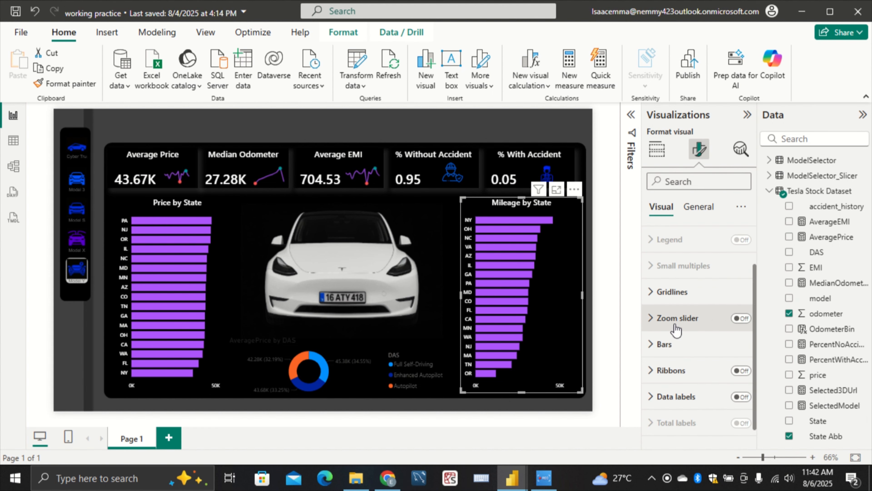
left_click(662, 343)
scroll(672, 339, "down", 3)
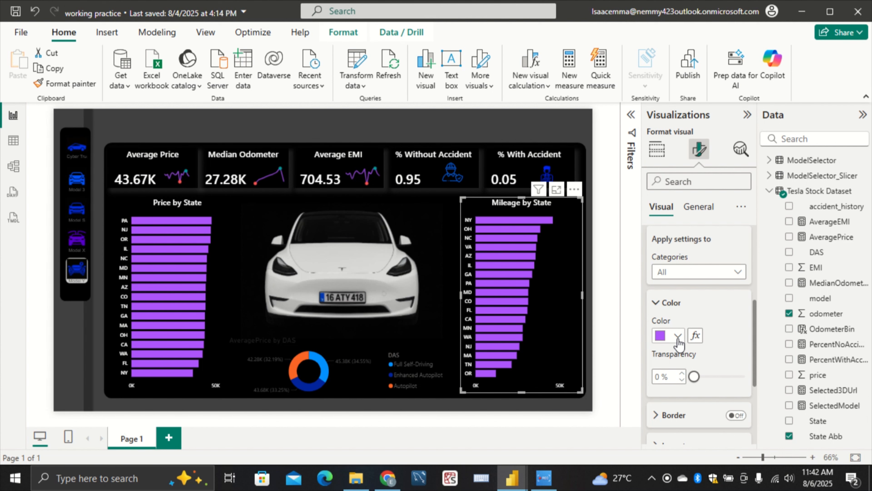
left_click(677, 338)
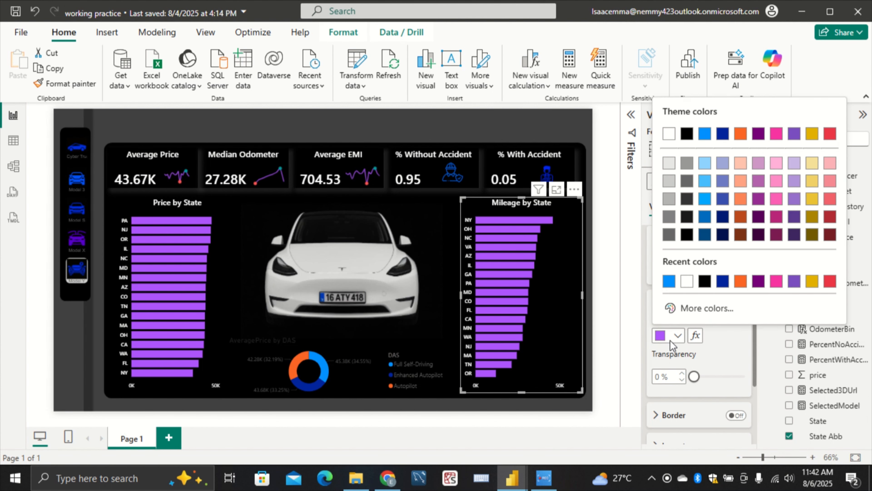
left_click(703, 308)
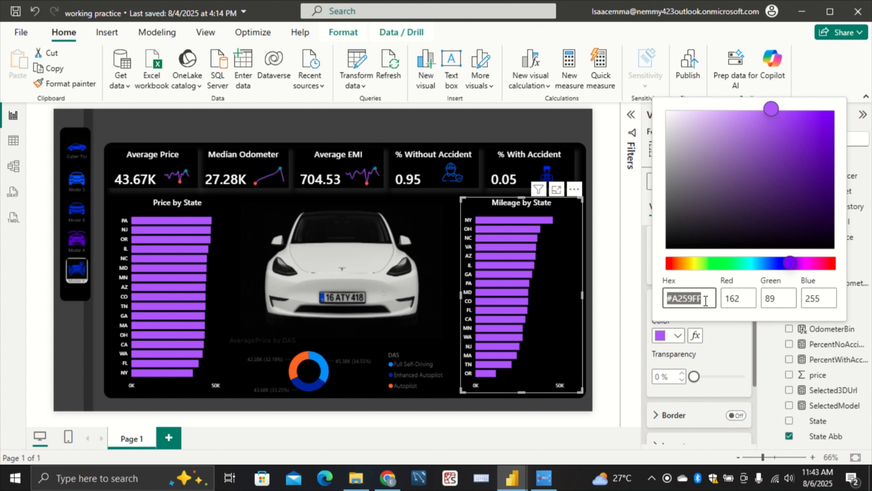
left_click(715, 349)
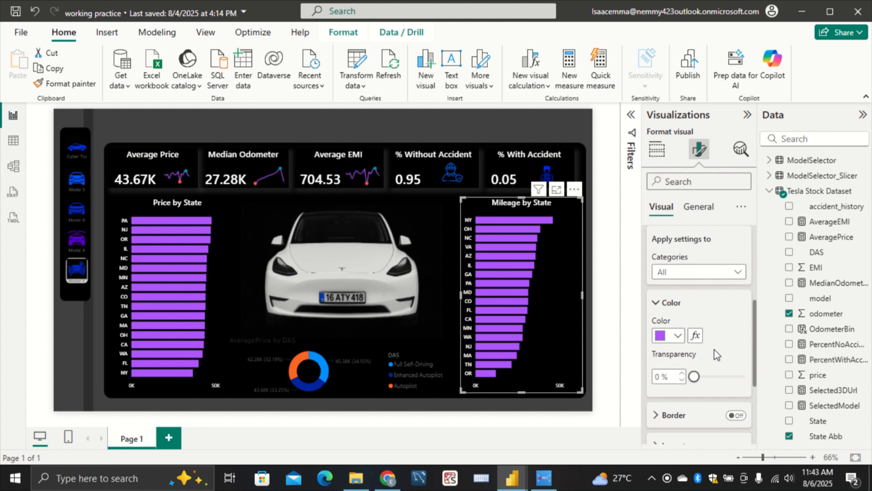
Set the donut chart's Full Self-Driving slice color to #A259FF
left_click(440, 383)
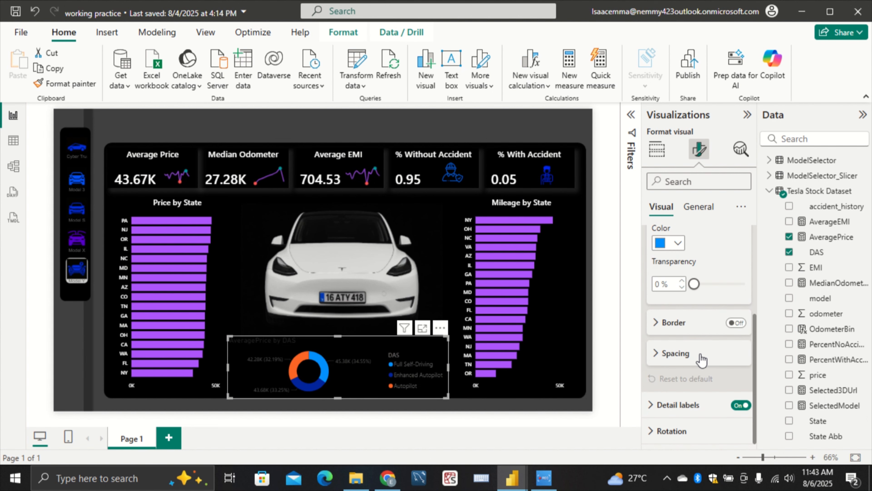
left_click(678, 244)
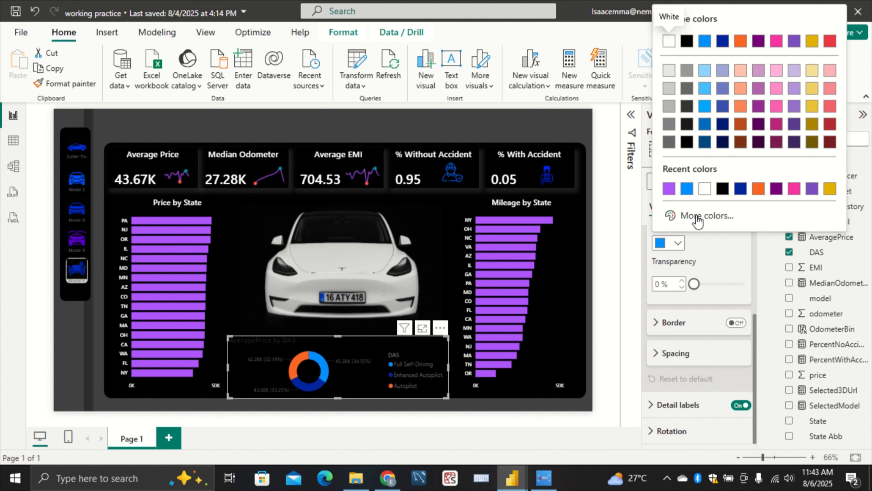
left_click(669, 189)
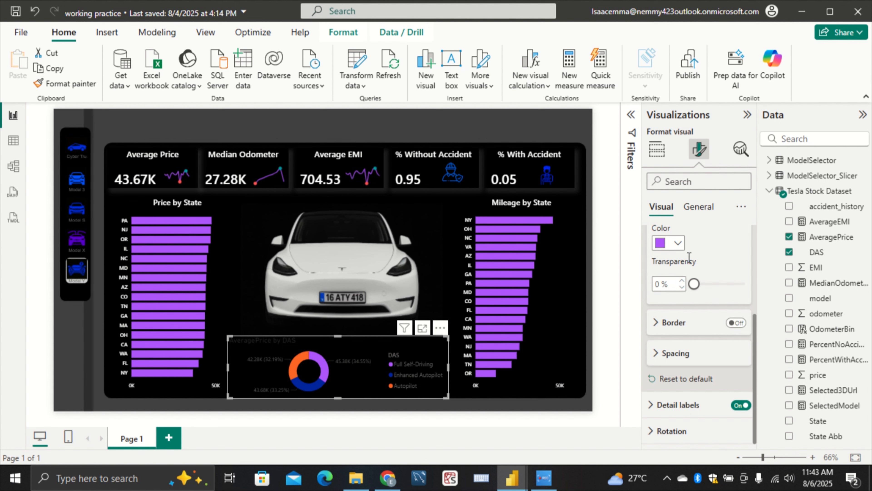
Set the donut chart's Enhanced Autopilot slice to the custom blue #4B5FEB
scroll(701, 292, "up", 1)
scroll(700, 287, "up", 2)
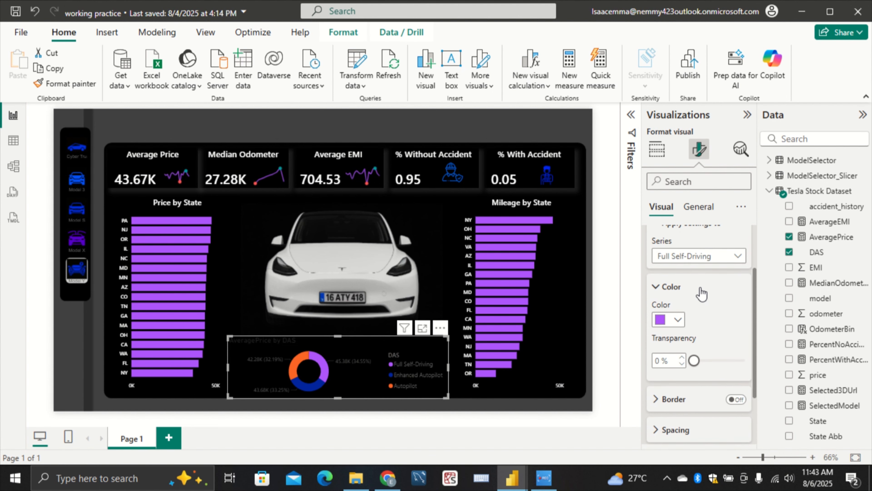
left_click(716, 264)
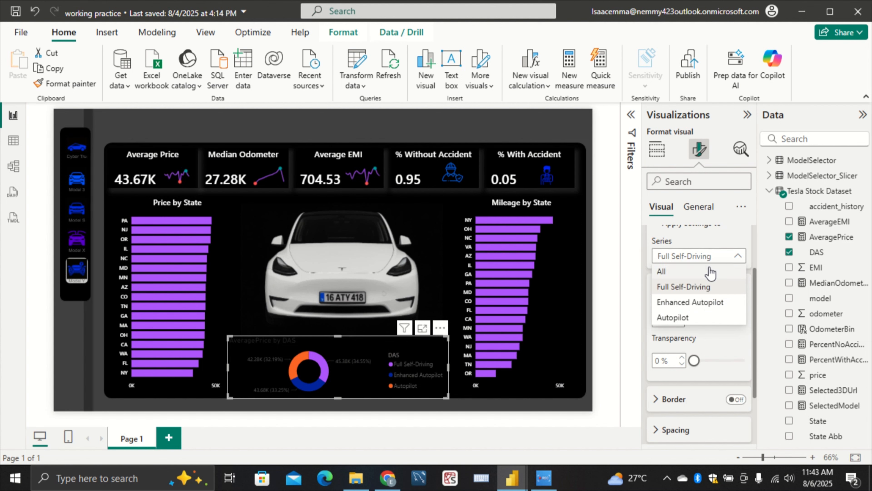
left_click(709, 302)
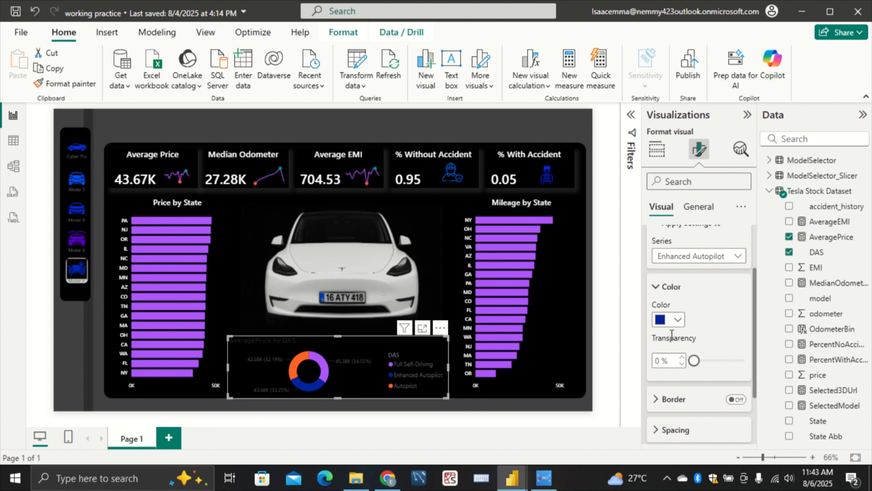
left_click(675, 319)
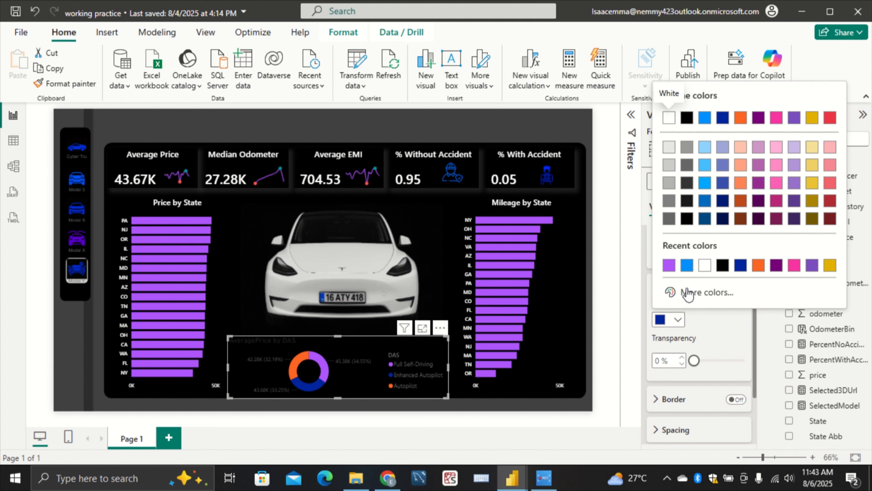
left_click(695, 293)
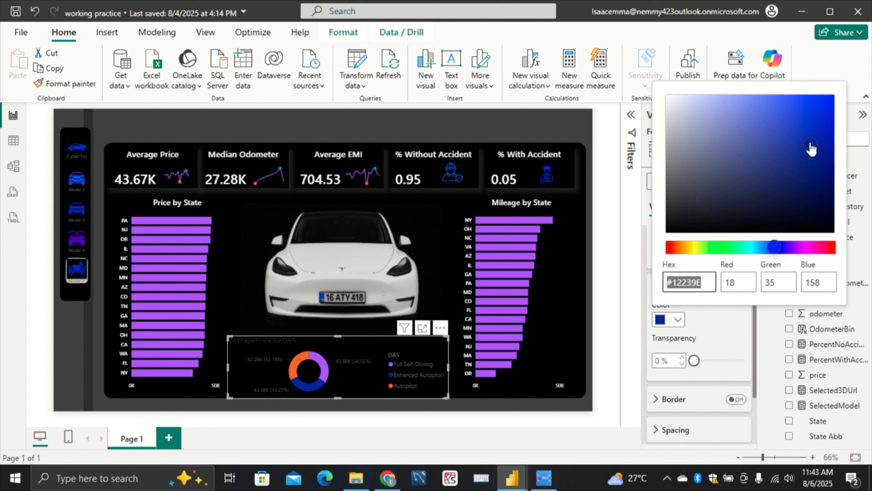
left_click_drag(811, 148, 781, 111)
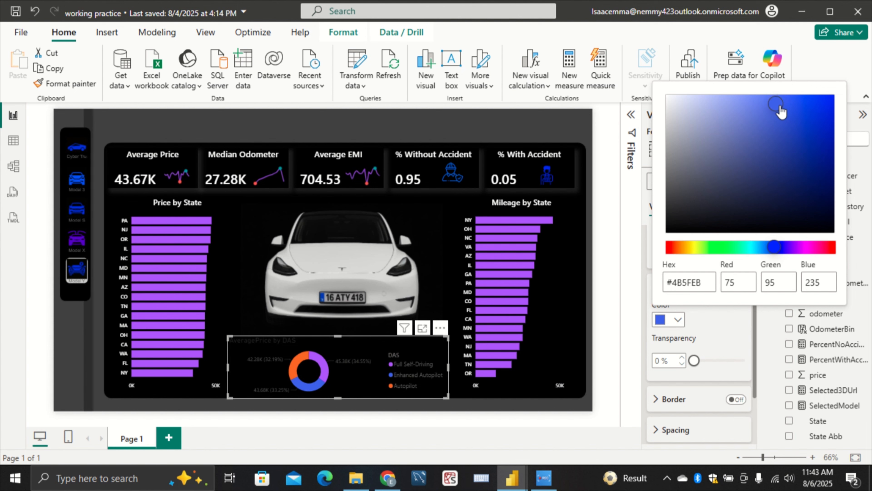
left_click(720, 343)
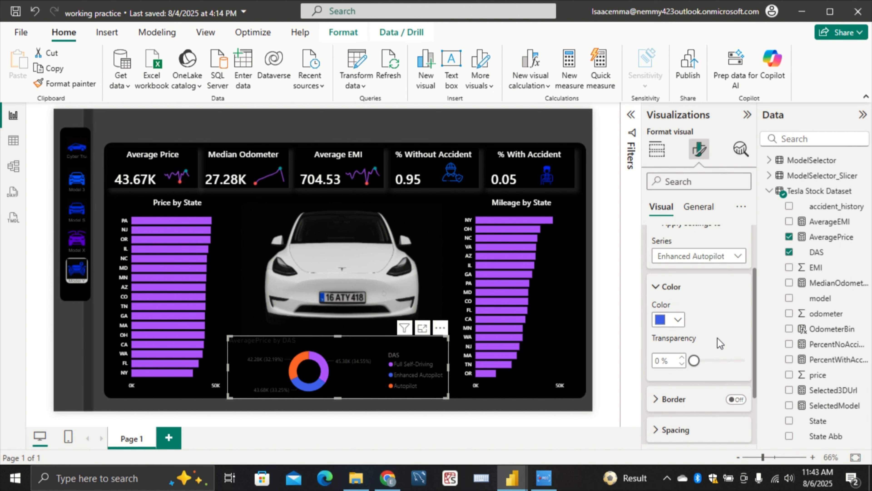
Check the hex code of the donut chart's blue Enhanced Autopilot slice
left_click(677, 319)
left_click(690, 293)
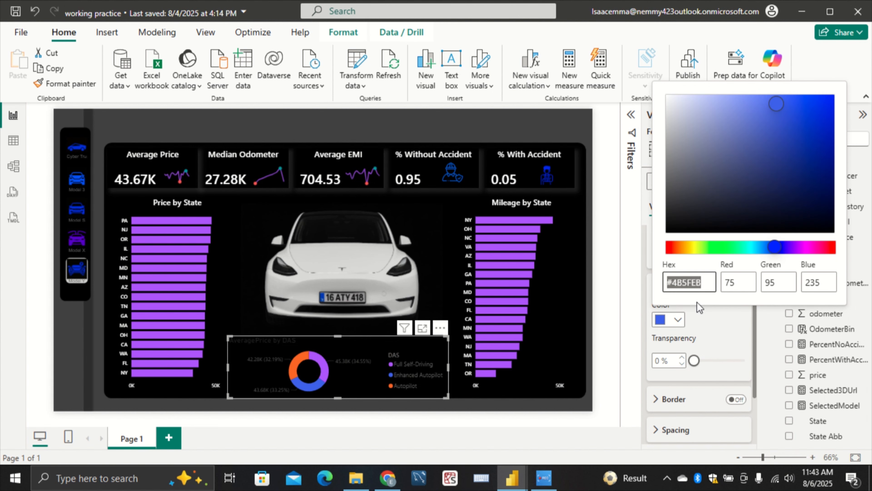
left_click(697, 302)
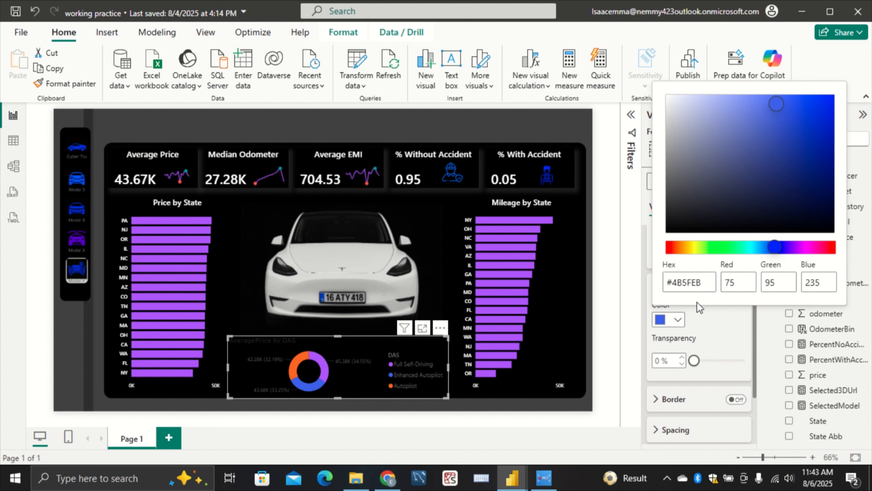
left_click(719, 326)
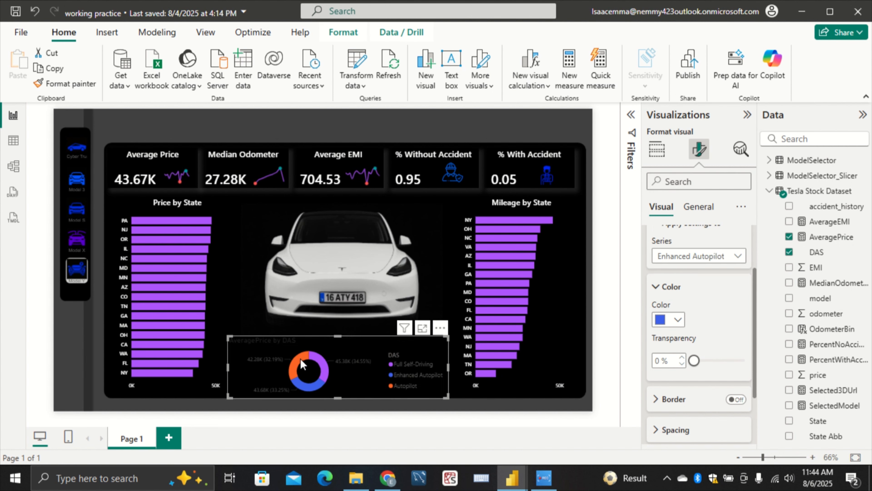
Switch the donut chart's slice settings to the Autopilot series
left_click(697, 256)
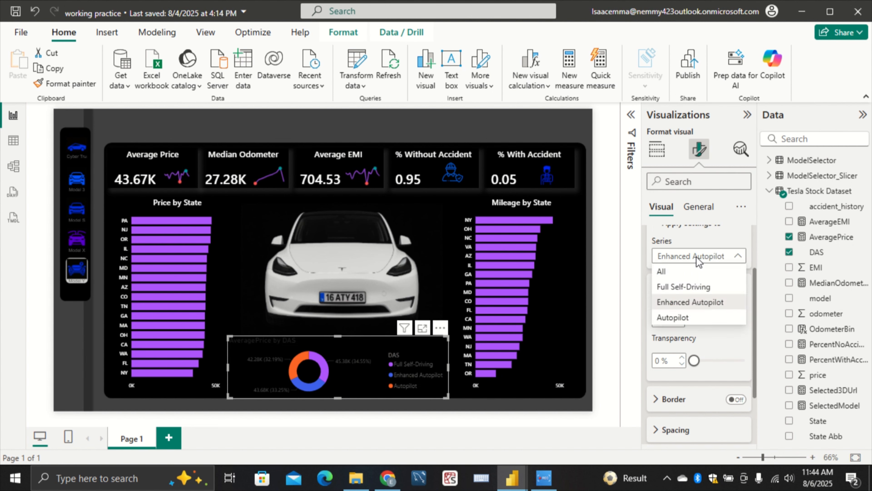
left_click(701, 320)
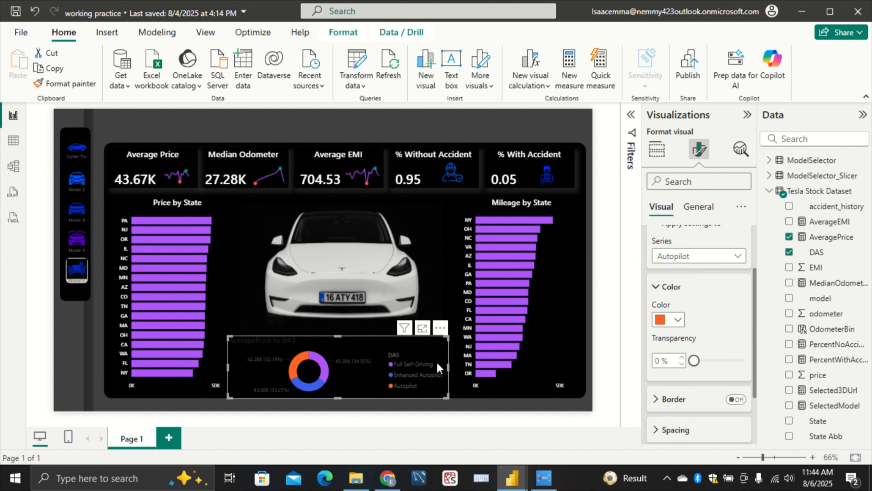
left_click(673, 320)
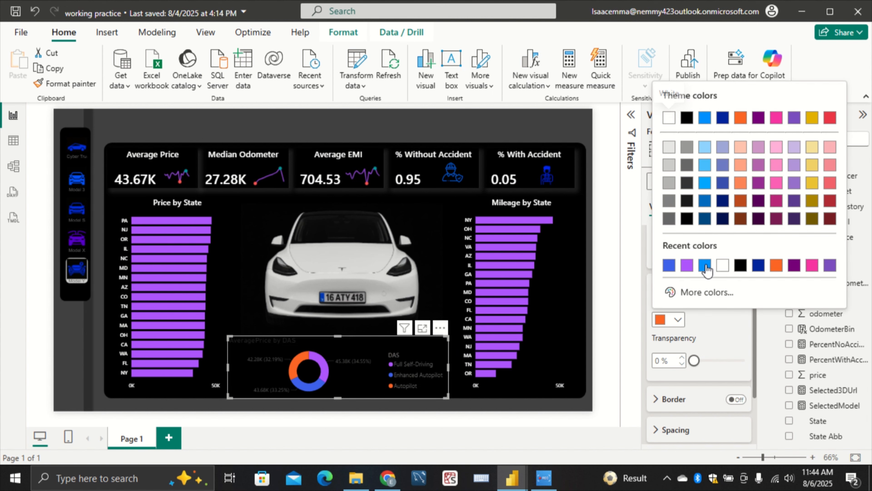
left_click(708, 293)
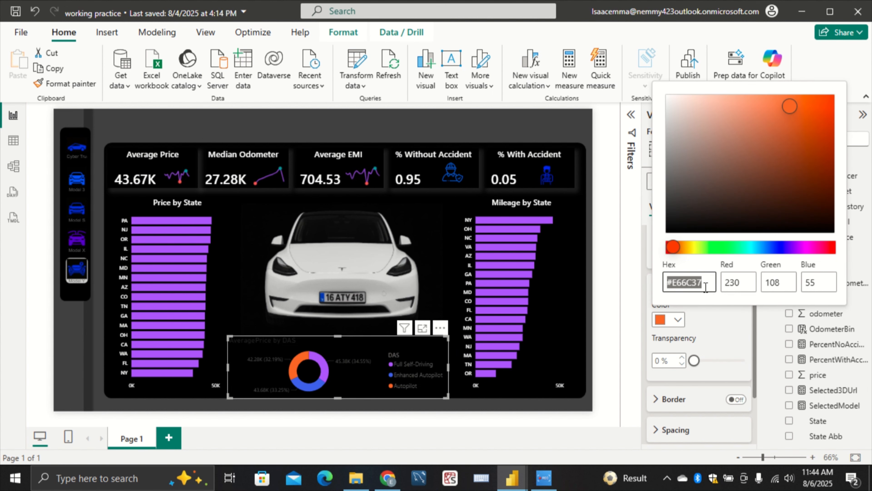
key("BackSpace")
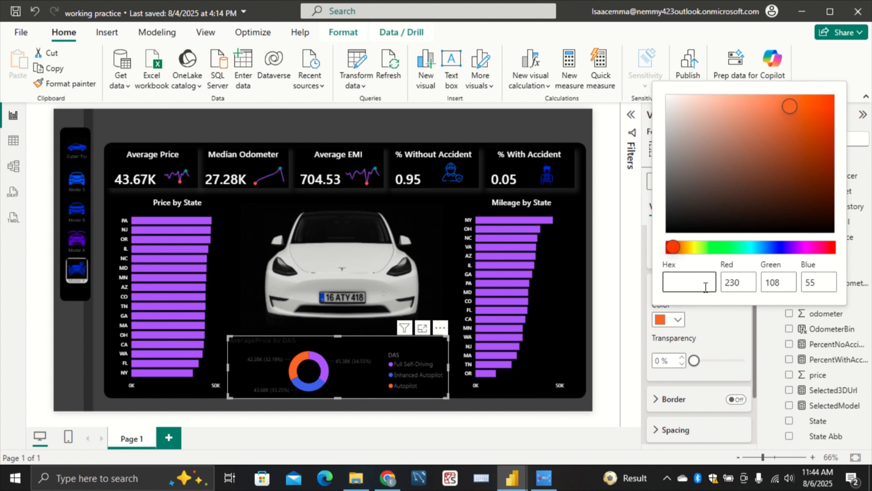
left_click(708, 331)
Set the donut chart's Autopilot slice to the custom light purple #CAA7F8, starting from the recent color #A259FF
left_click(678, 320)
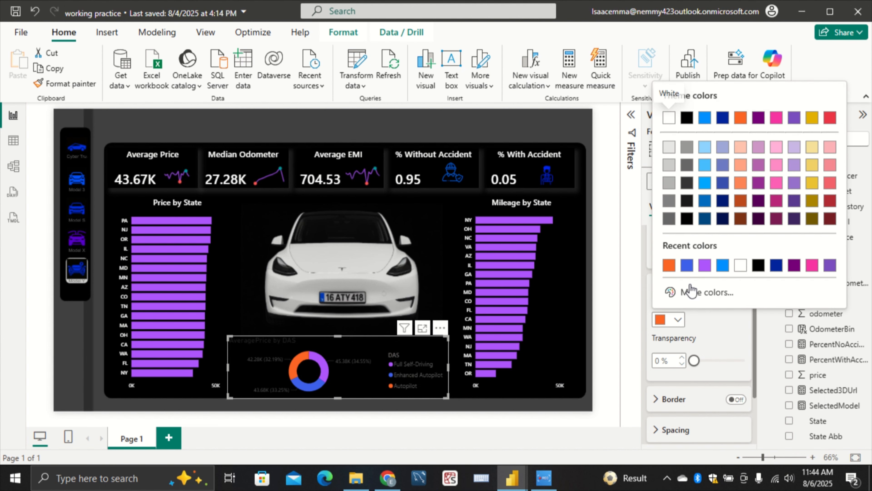
left_click(704, 266)
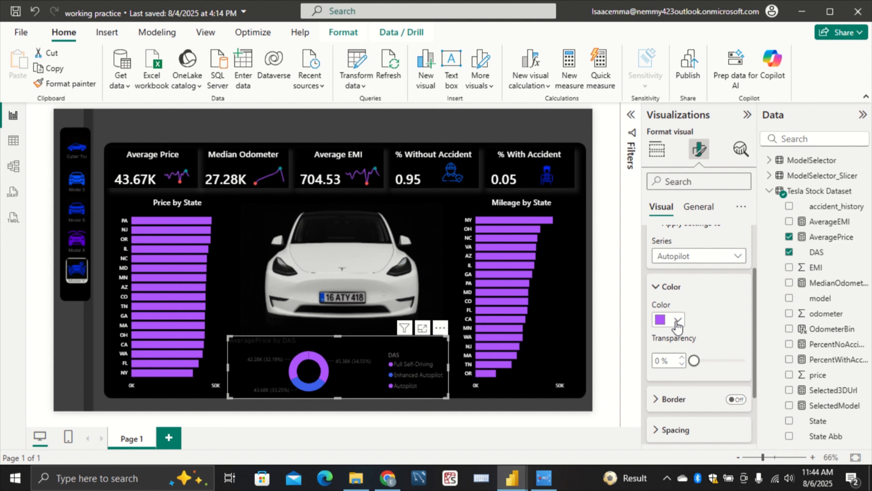
left_click(680, 321)
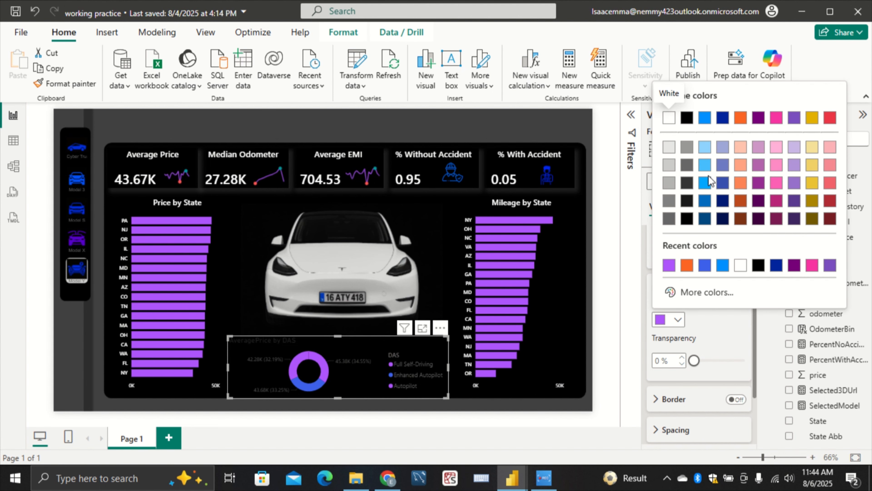
left_click(706, 292)
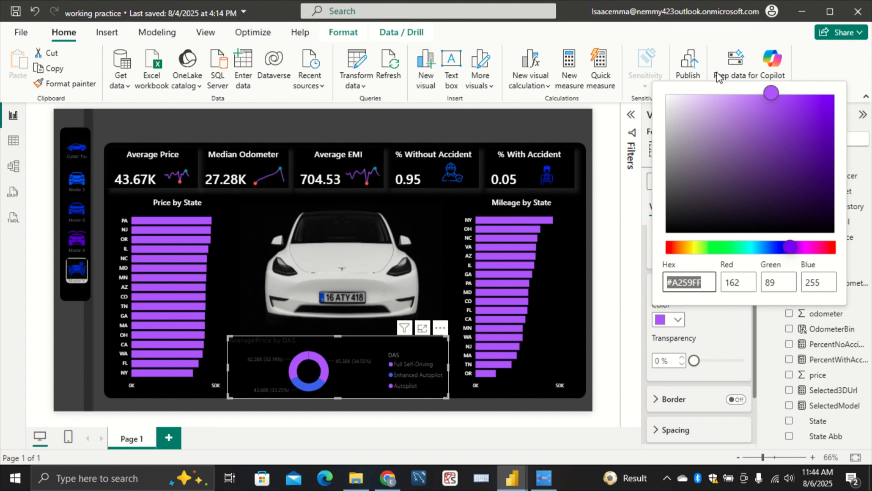
left_click(717, 97)
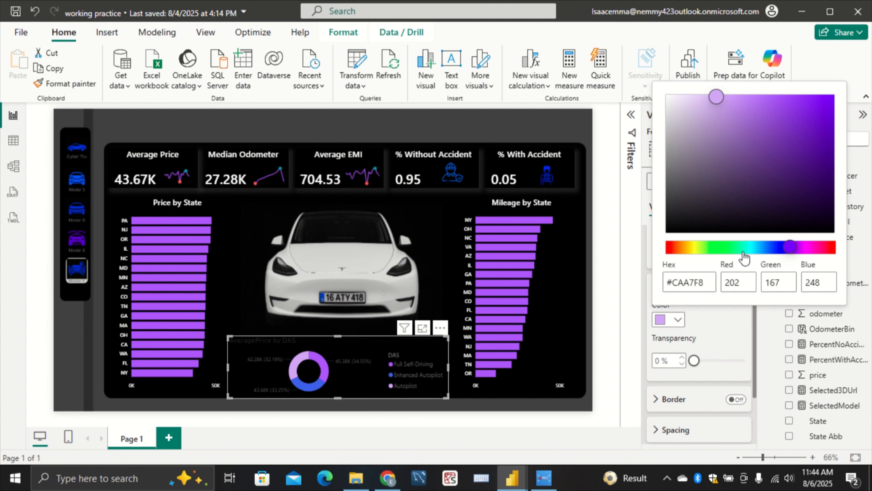
left_click(722, 324)
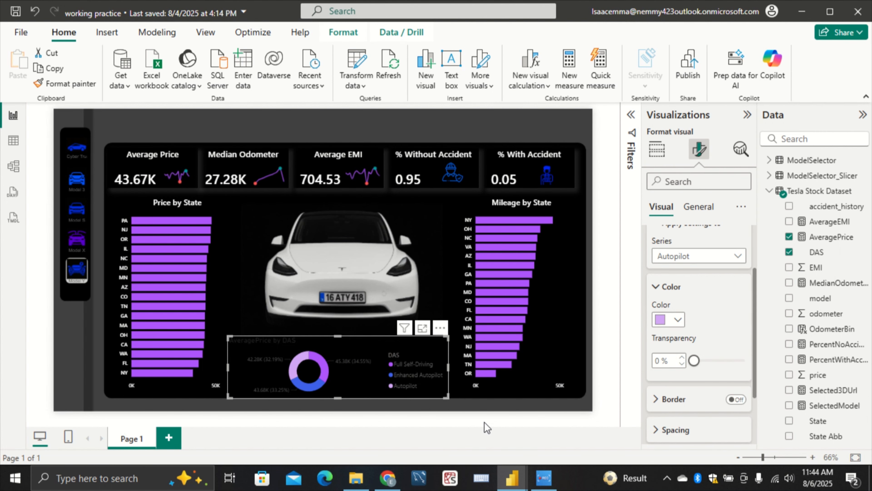
left_click(497, 405)
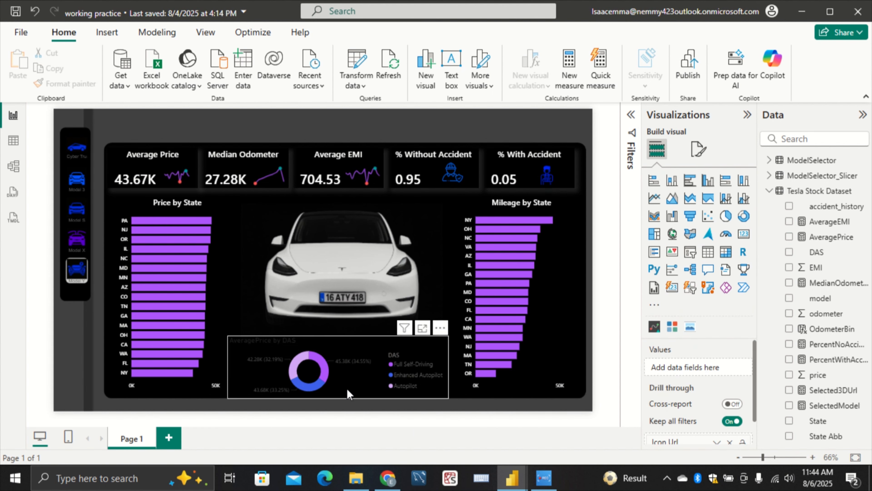
Set the inner radius of the donut chart's slices to 70%
left_click(439, 382)
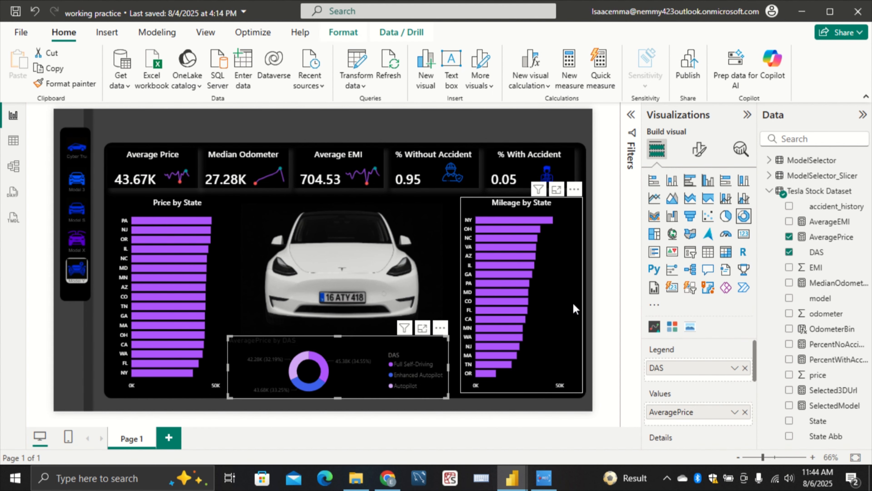
left_click(700, 150)
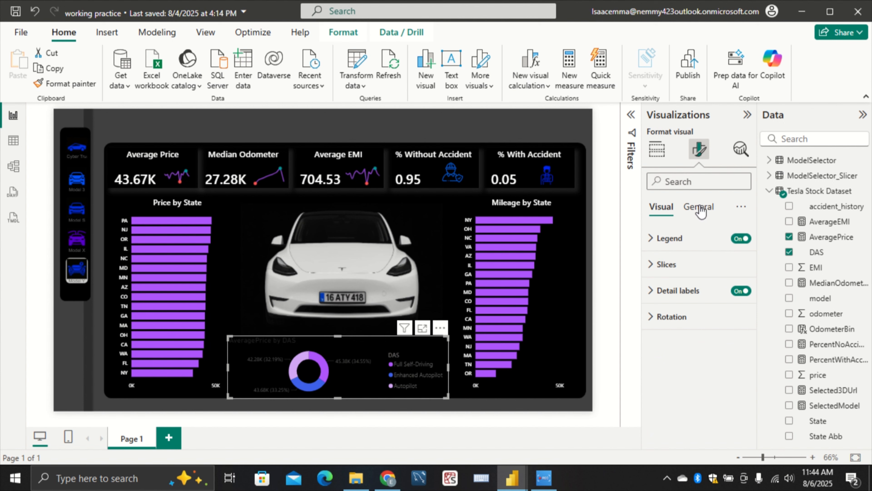
left_click(678, 266)
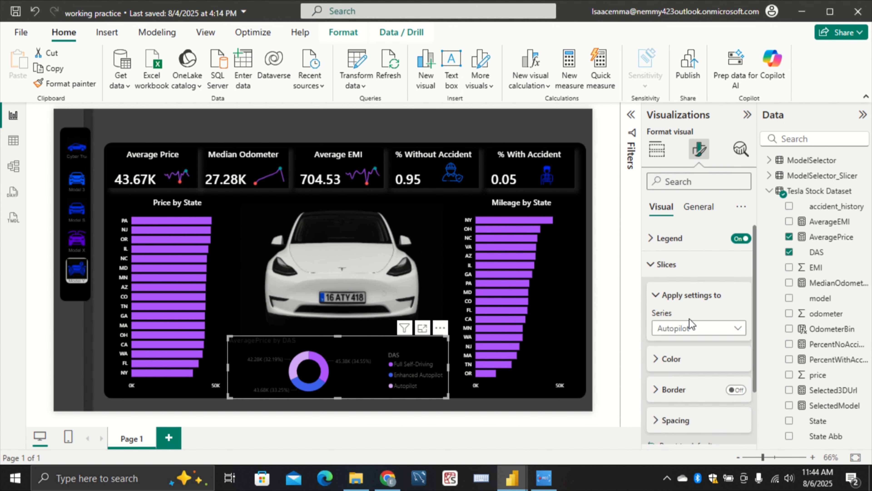
left_click(689, 421)
scroll(716, 364, "down", 3)
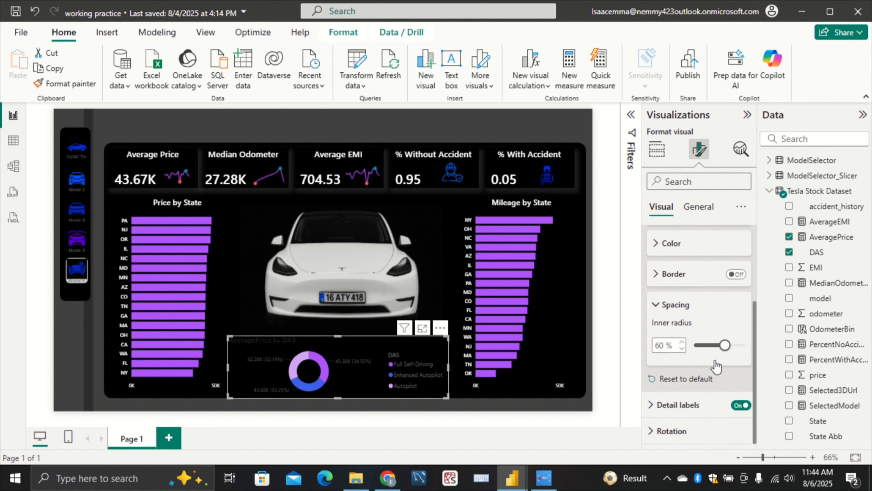
mouse_move(726, 348)
left_mouse_down()
mouse_move(783, 351)
mouse_move(736, 345)
left_mouse_up()
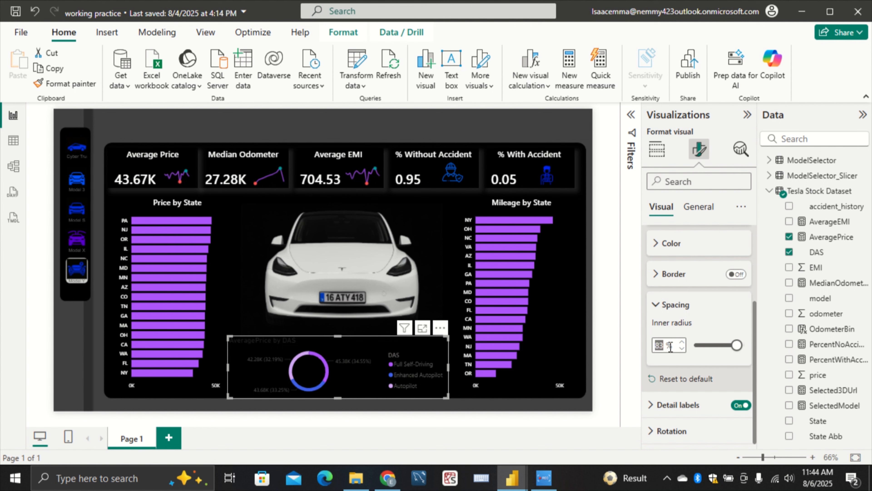
key("BackSpace")
type("75")
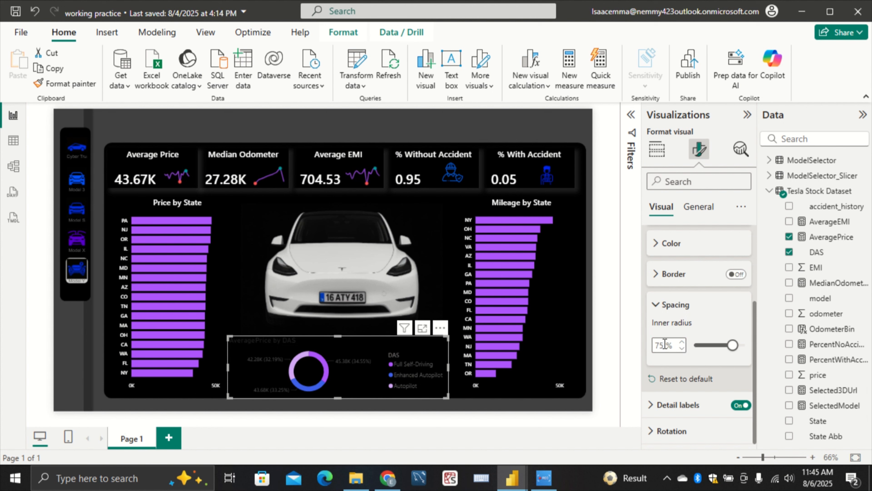
key("BackSpace")
key("BackSpace")
type("70")
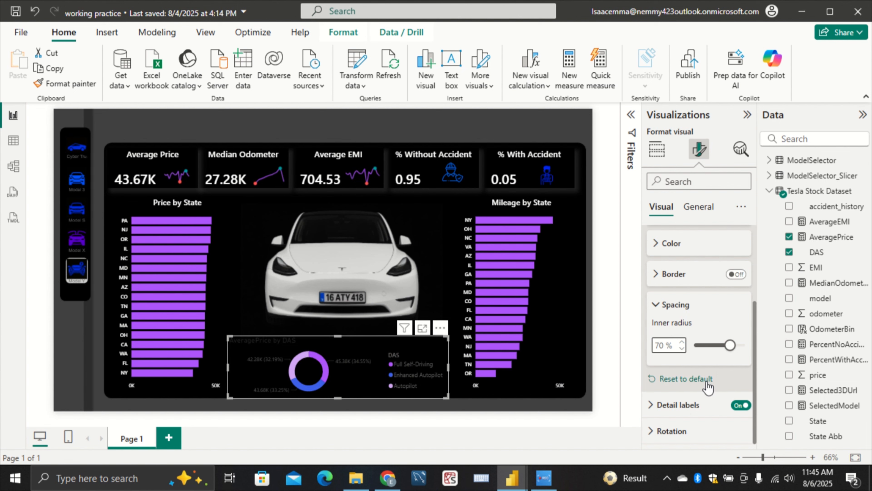
Limit the donut chart's detail labels to the data value and color the label values white
scroll(697, 282, "up", 3)
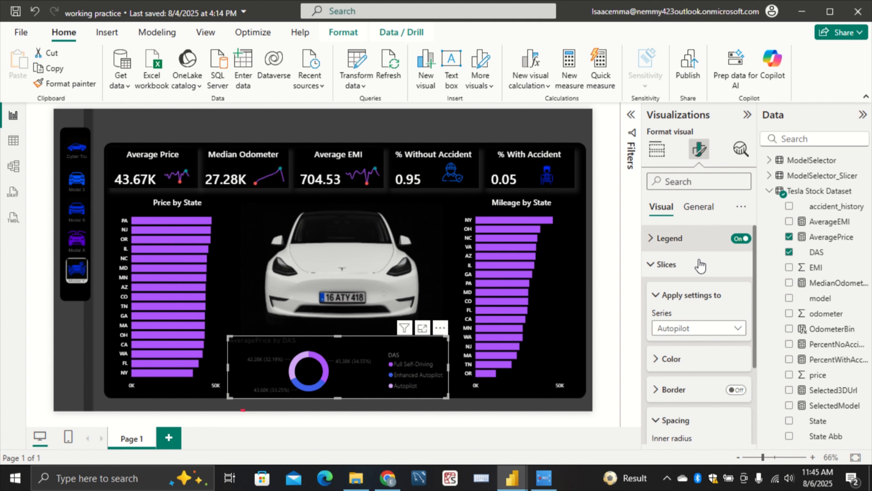
scroll(695, 280, "down", 3)
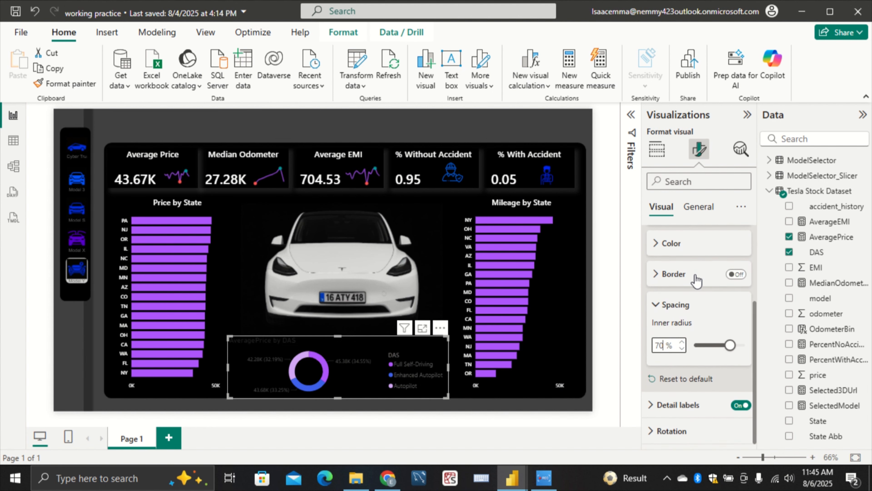
left_click(681, 405)
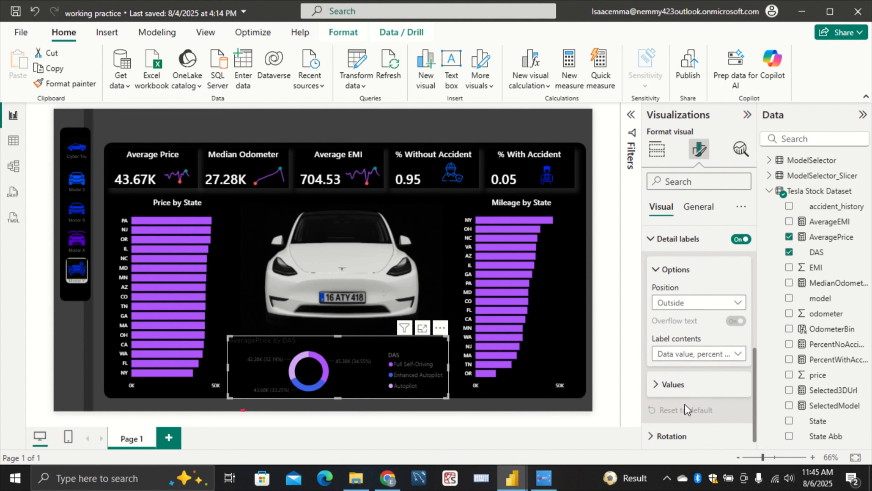
left_click(700, 349)
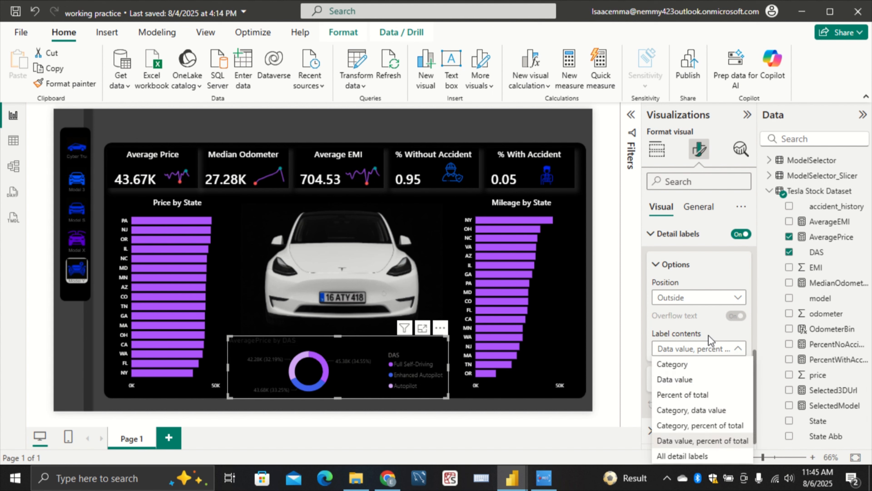
left_click(697, 382)
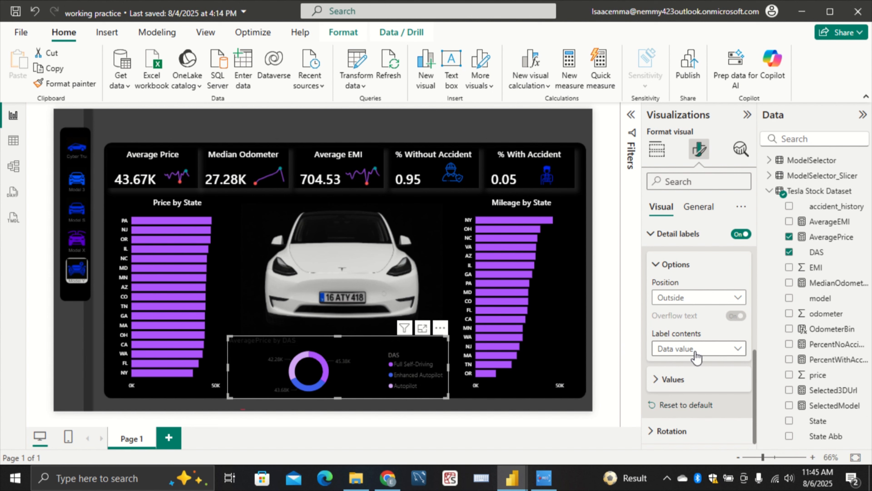
left_click(671, 379)
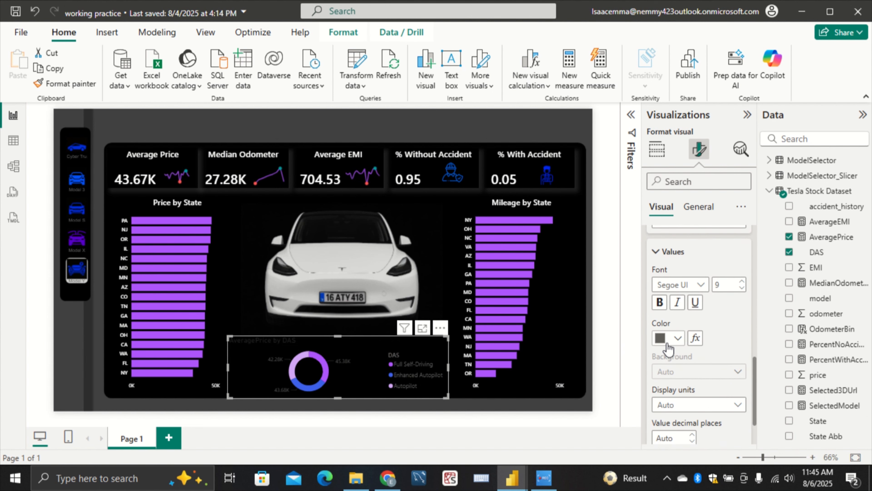
left_click(670, 337)
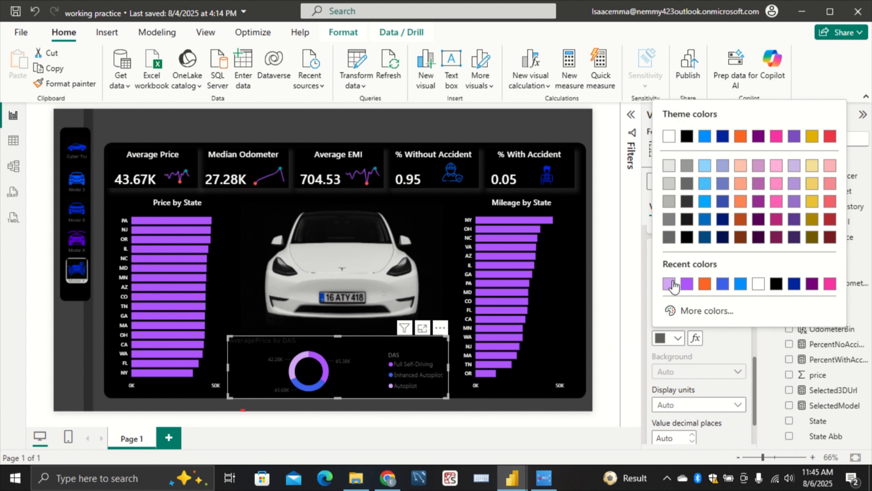
left_click(669, 137)
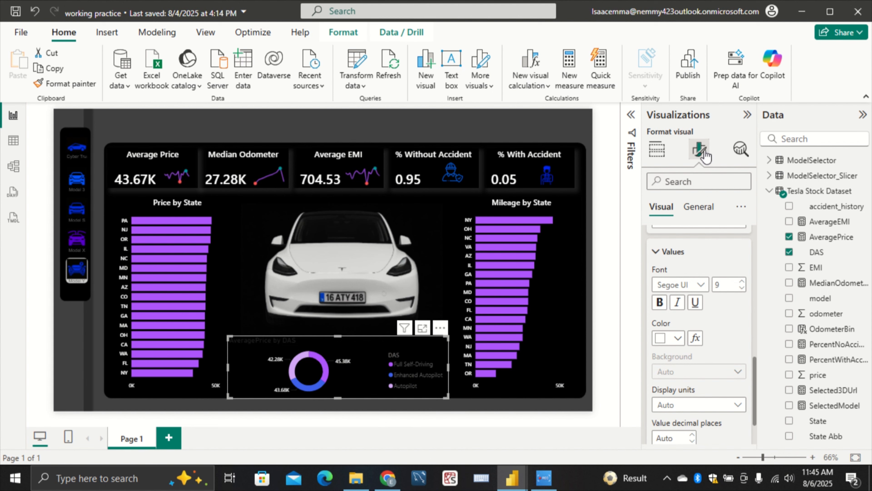
Set the text color of the donut chart's title to white
left_click(702, 208)
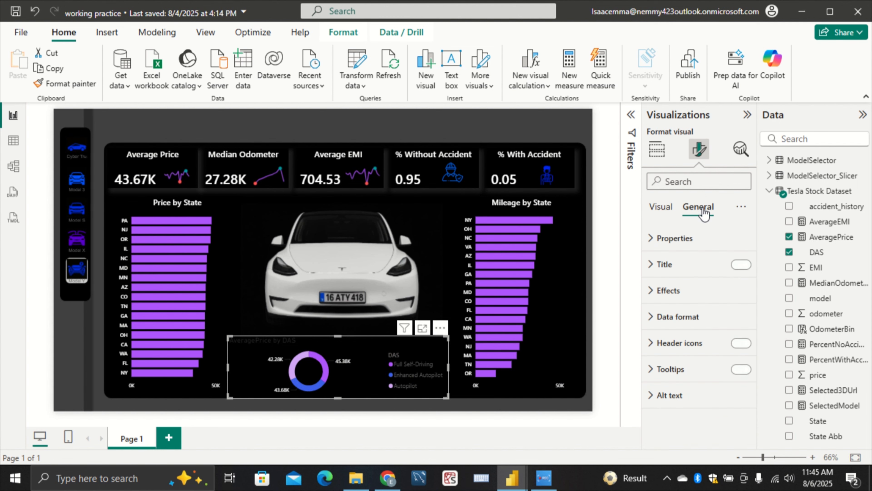
left_click(688, 270)
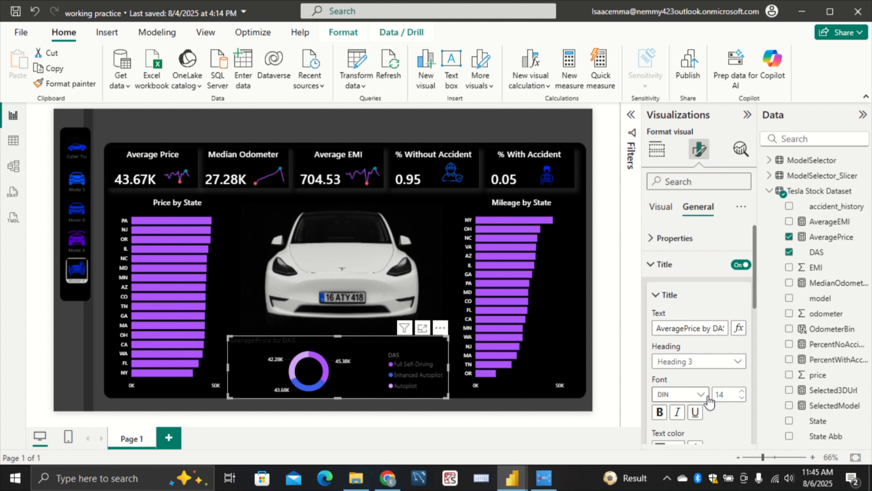
scroll(710, 407, "down", 2)
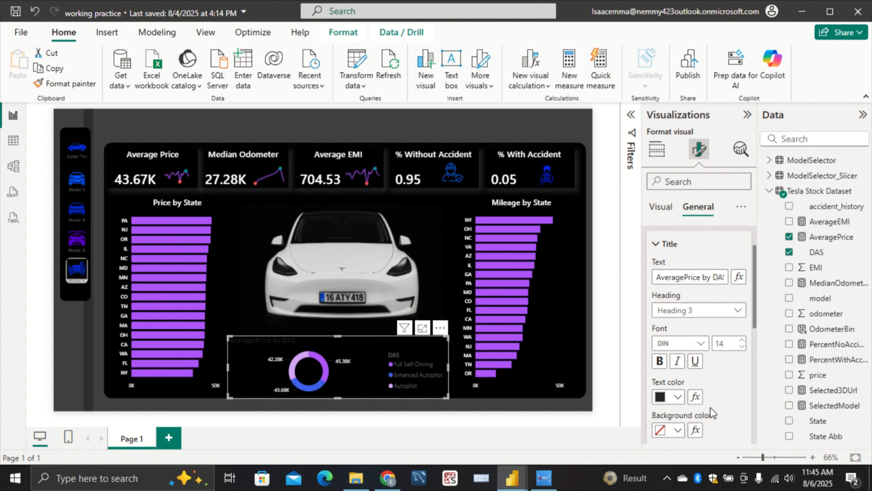
left_click(679, 397)
left_click(666, 196)
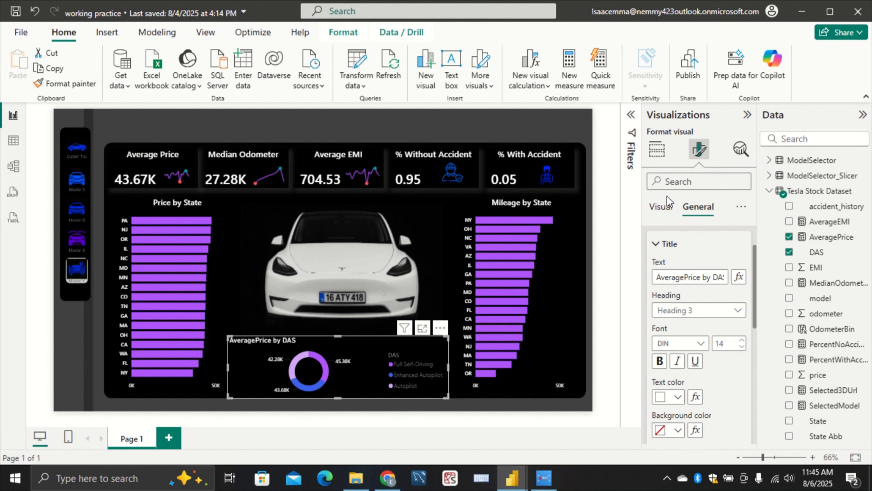
scroll(691, 306, "down", 4)
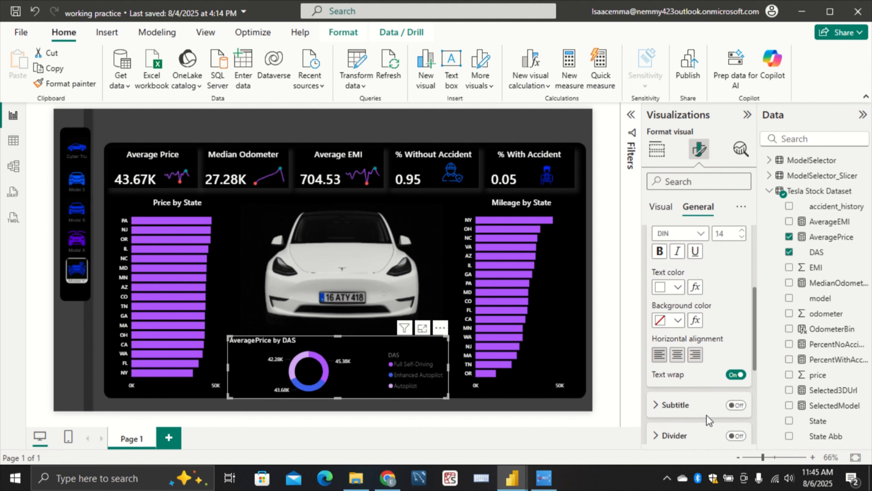
Center the donut chart's title and set its font to Segoe UI Semibold at size 15
left_click(677, 337)
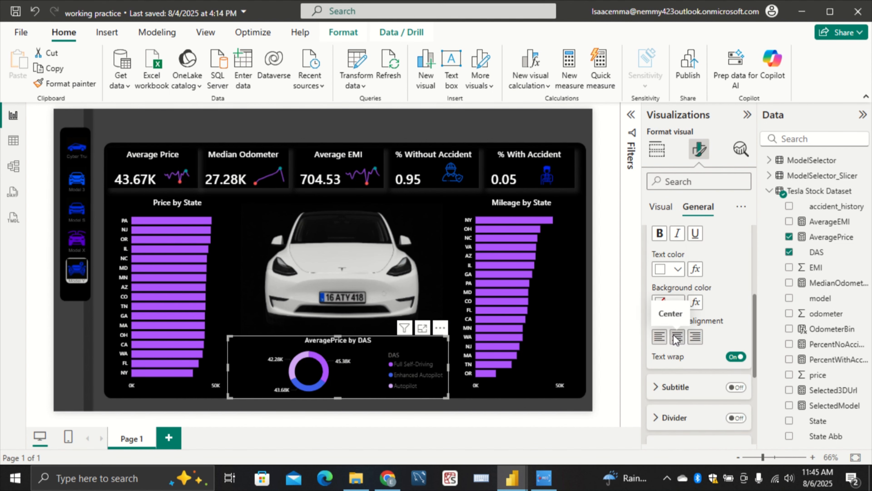
scroll(730, 304, "up", 3)
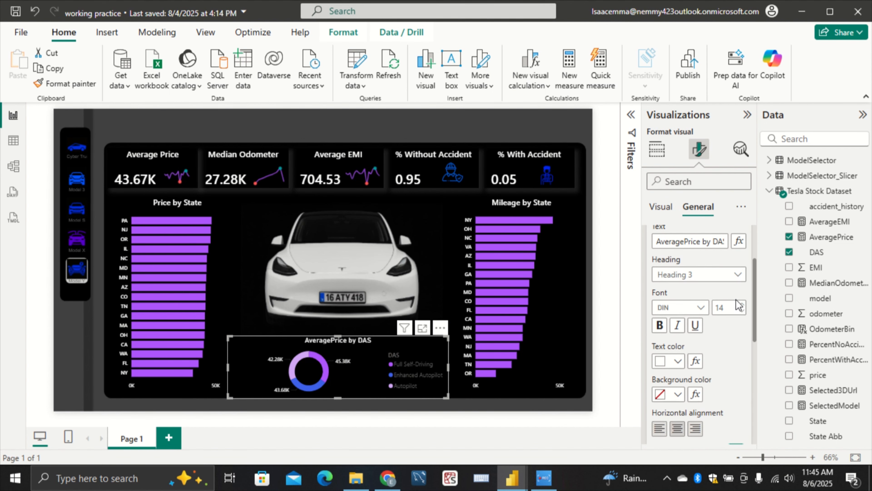
left_click(698, 318)
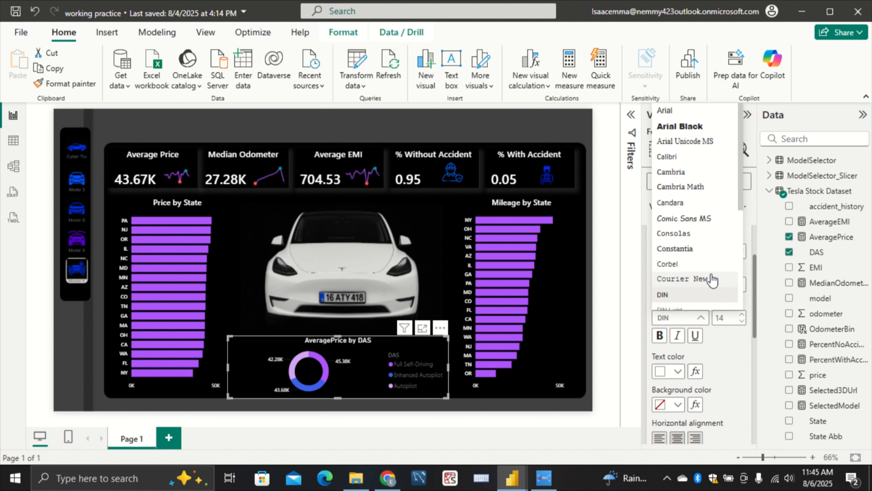
scroll(710, 280, "down", 3)
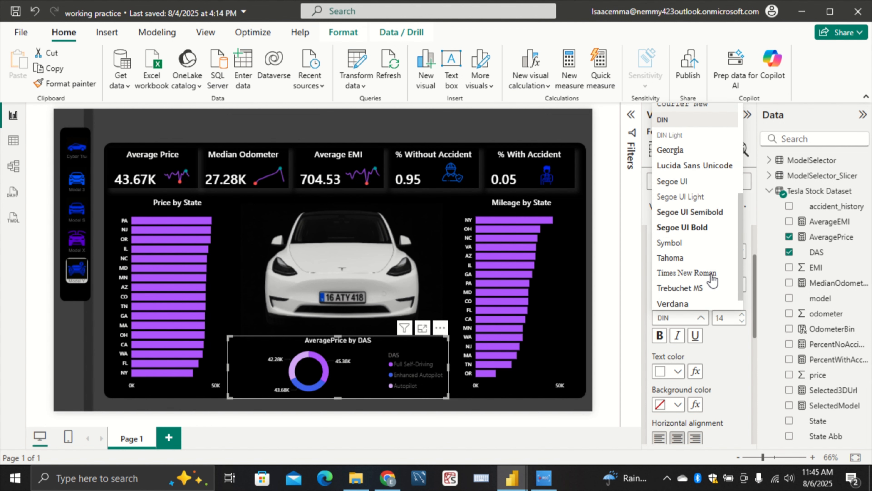
left_click(703, 205)
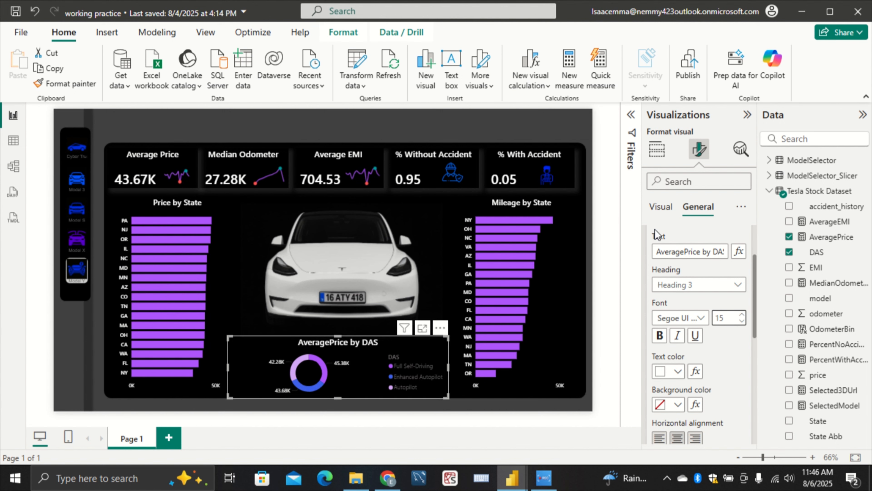
Look through the donut chart's slice, border, spacing and detail label settings for the legend title option
left_click(662, 208)
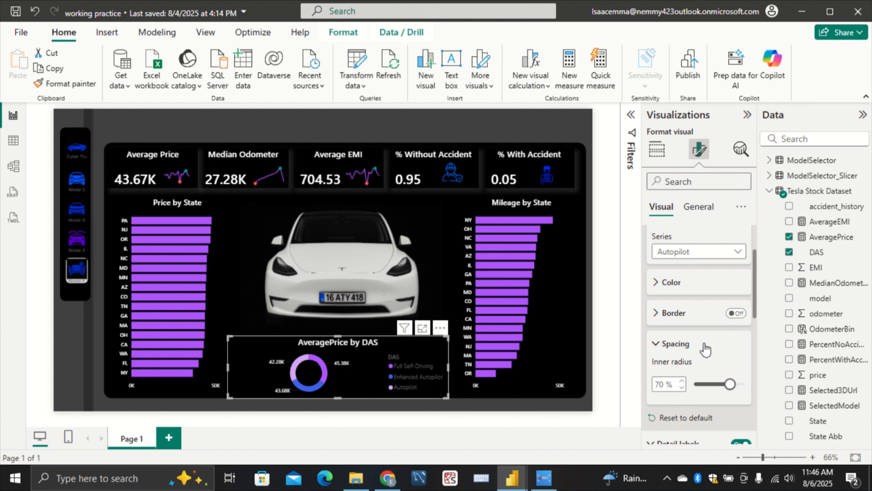
scroll(733, 367, "down", 8)
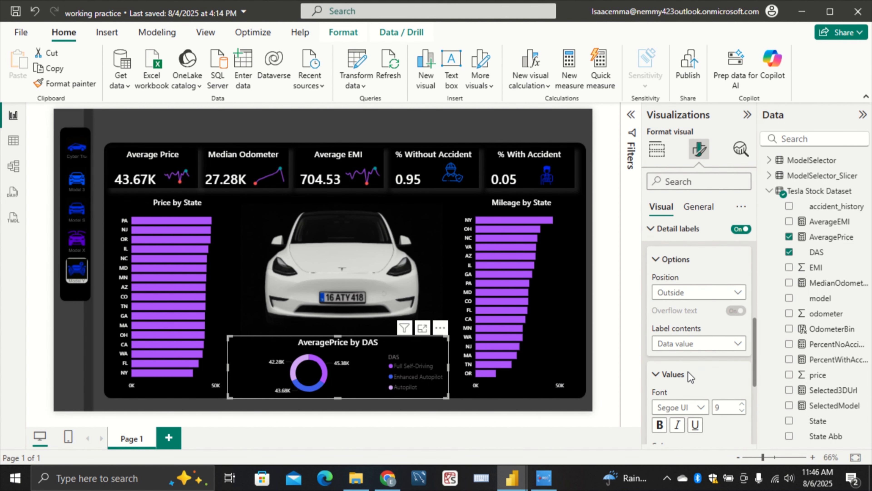
scroll(690, 377, "down", 4)
scroll(690, 377, "up", 3)
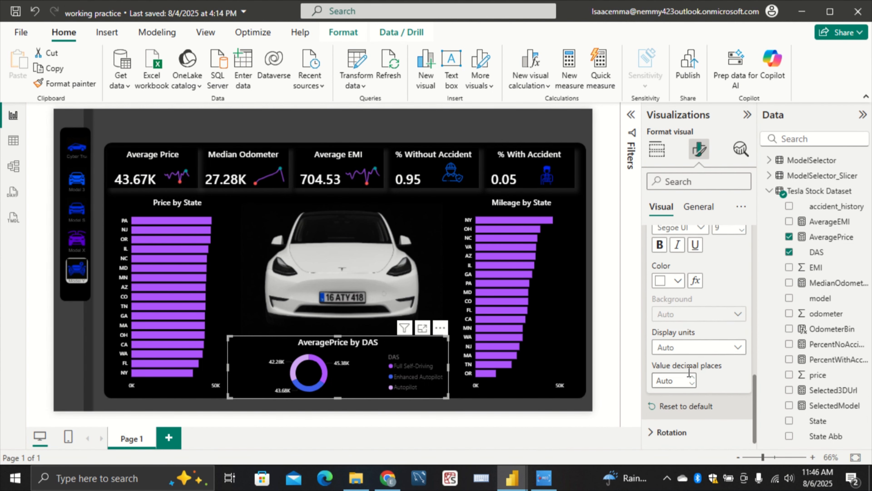
scroll(691, 377, "up", 2)
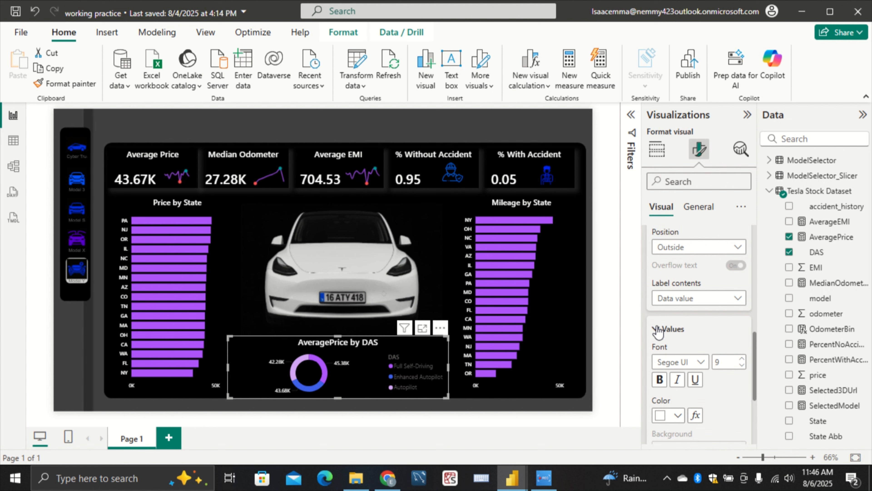
scroll(660, 332, "up", 4)
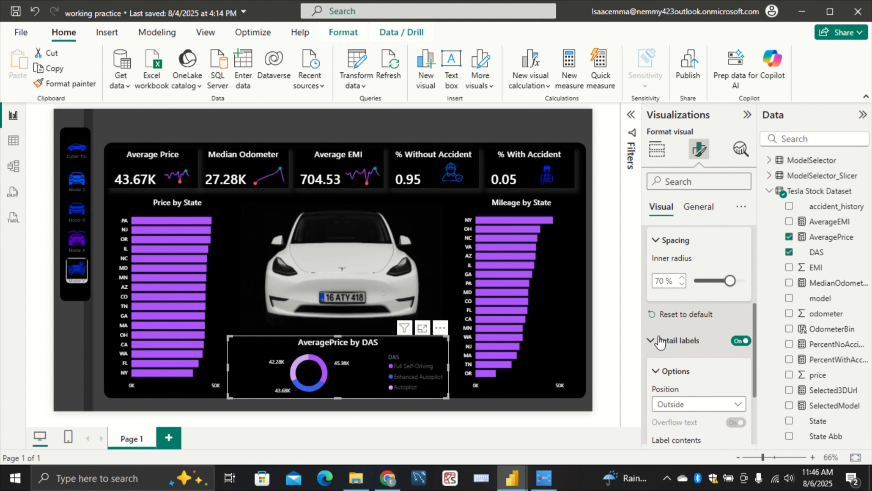
scroll(659, 348, "down", 3)
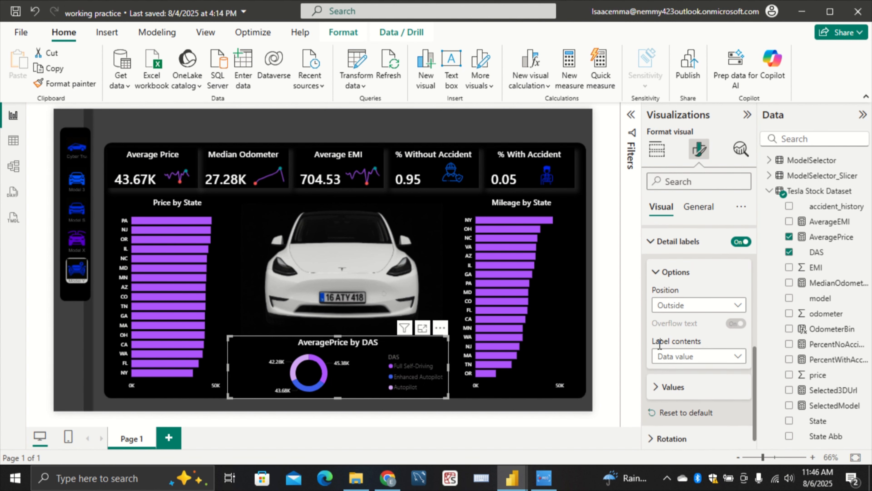
scroll(659, 346, "up", 1)
scroll(660, 302, "up", 3)
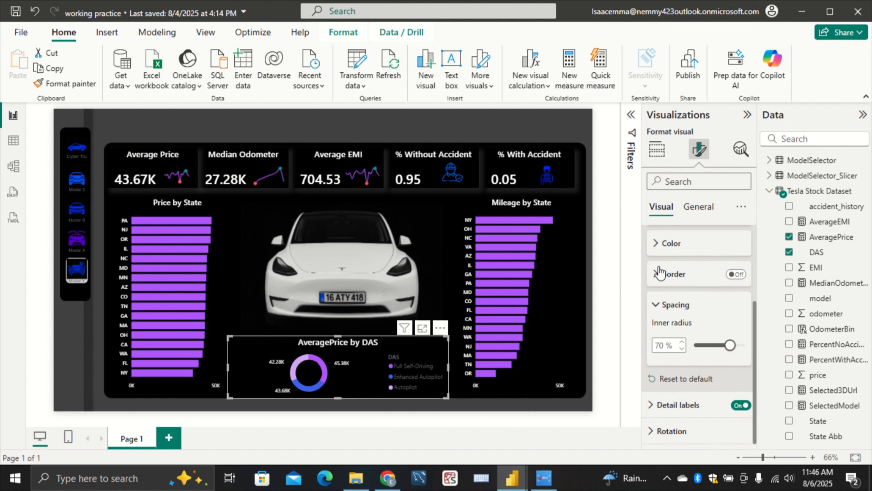
left_click(658, 273)
scroll(670, 283, "up", 2)
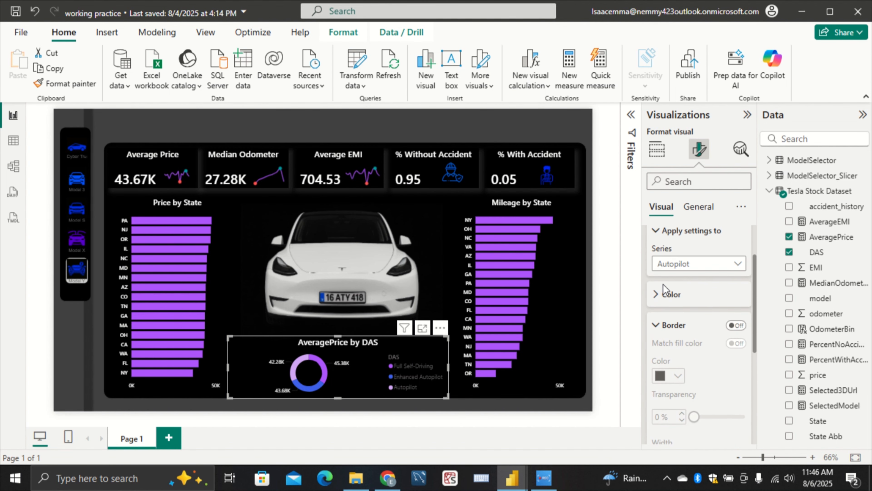
scroll(664, 284, "up", 3)
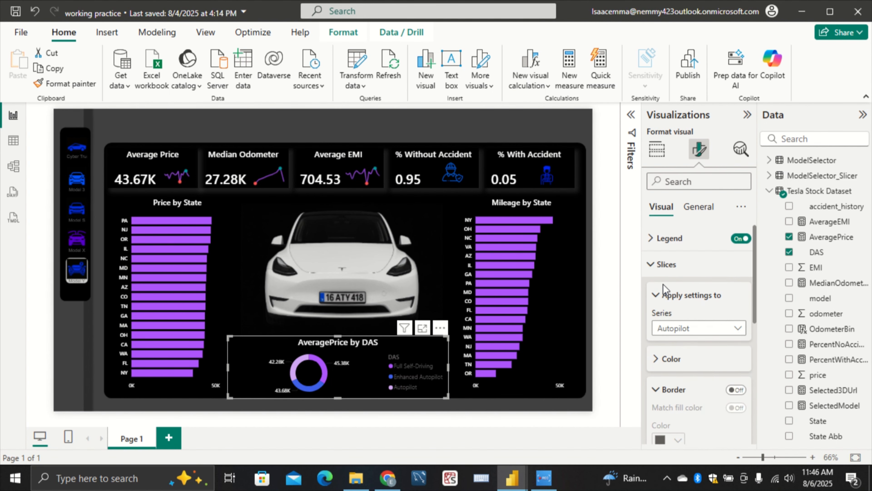
Search the format settings for "title", turn off the donut chart's legend title and clear the search
left_click(692, 177)
type("t")
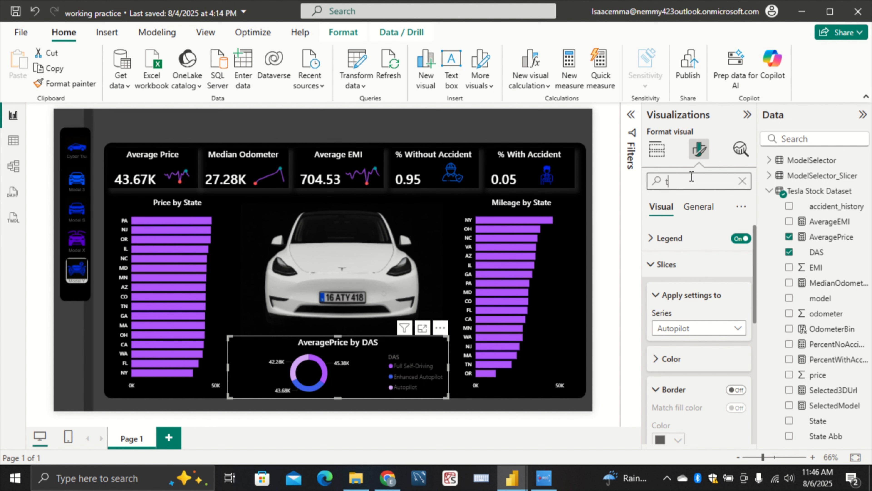
type("itle")
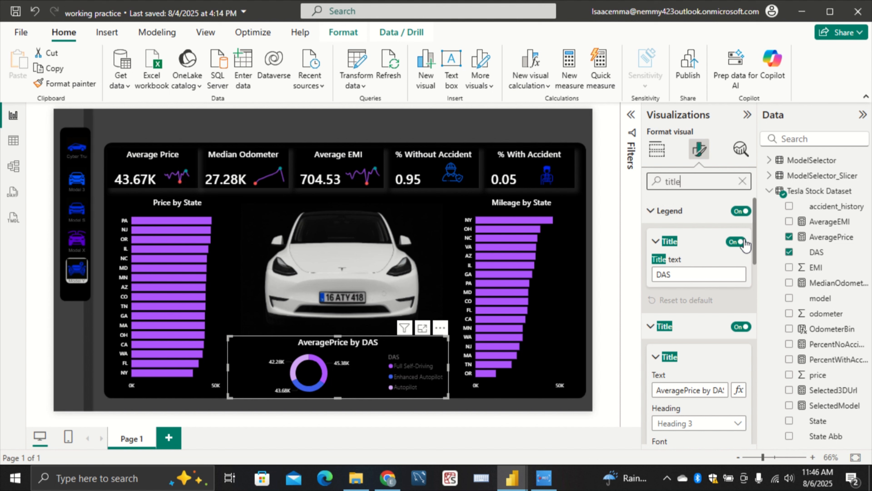
left_click(736, 241)
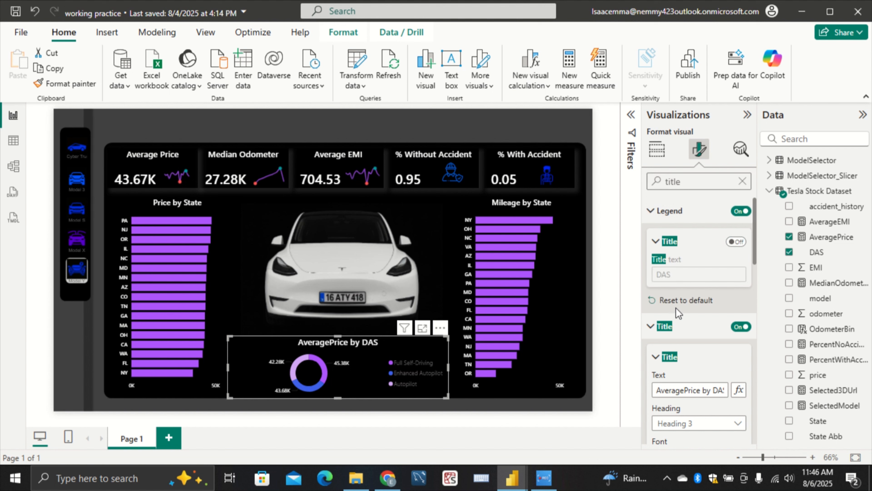
scroll(714, 330, "down", 2)
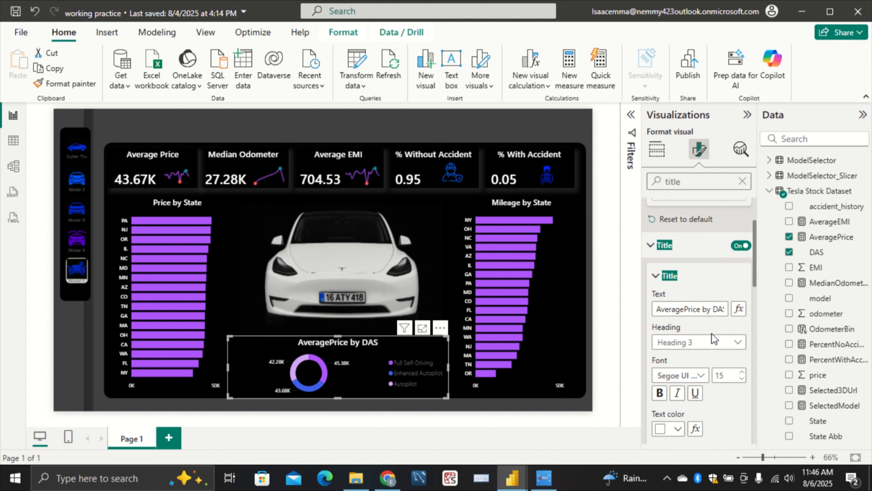
left_click(742, 187)
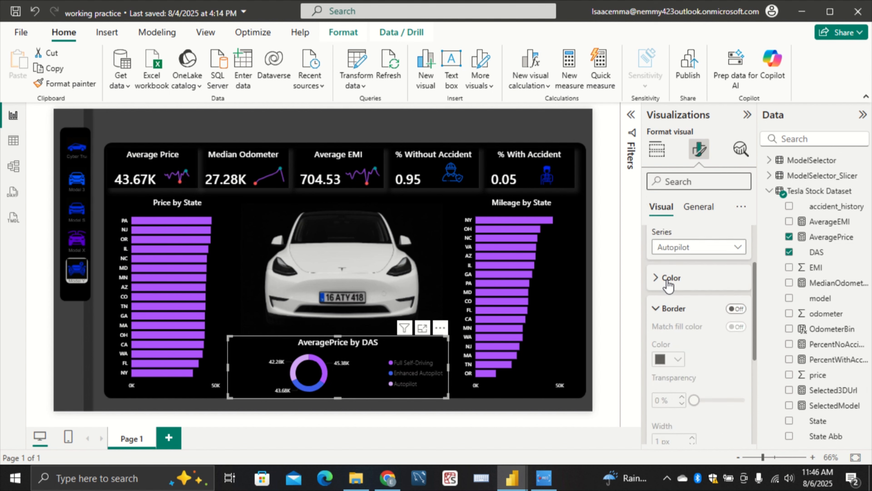
Set the text color of the donut chart's legend to white
scroll(667, 280, "up", 3)
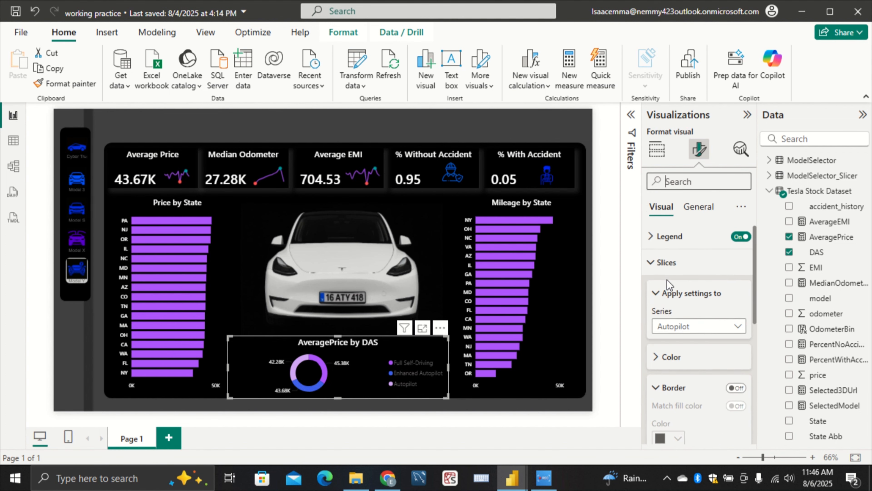
left_click(670, 238)
scroll(696, 309, "down", 2)
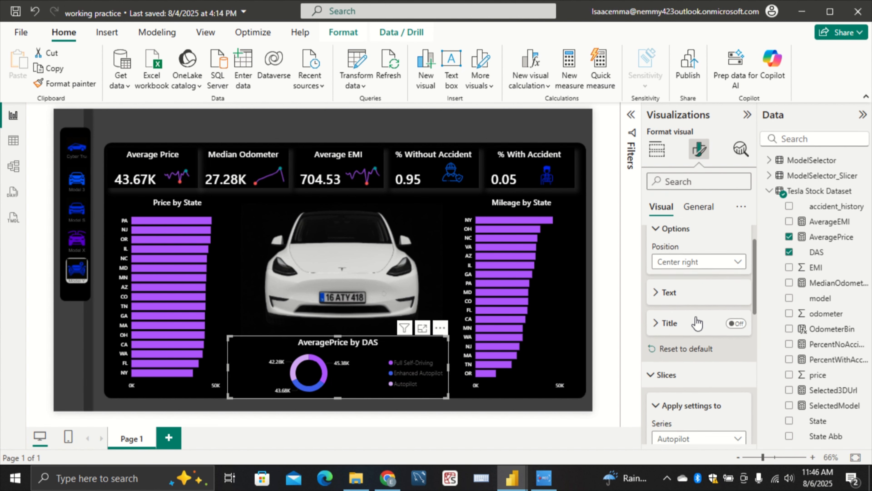
left_click(697, 291)
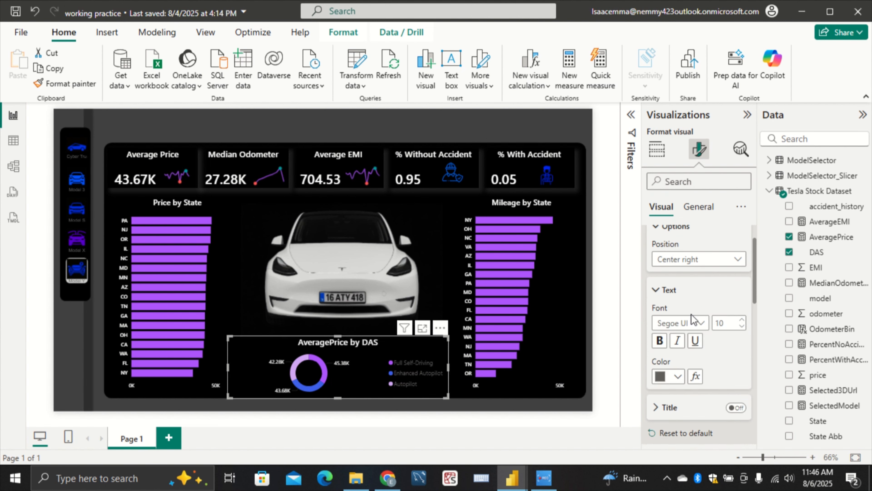
left_click(677, 377)
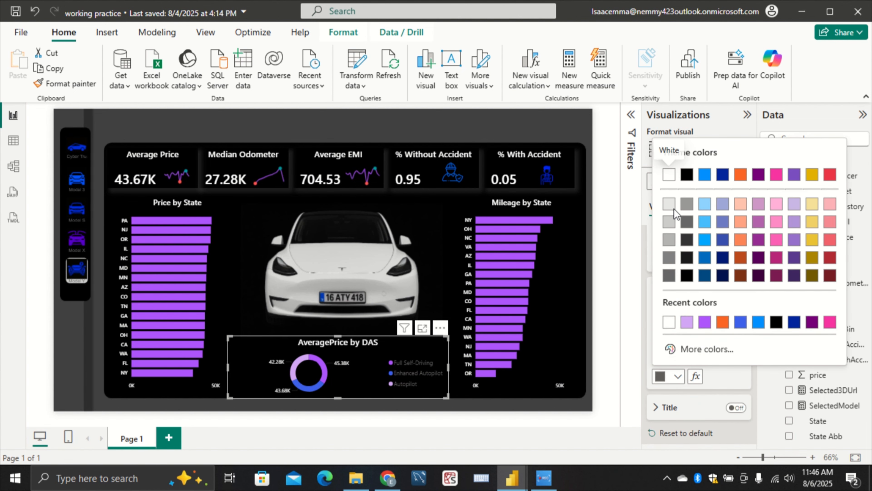
left_click(669, 175)
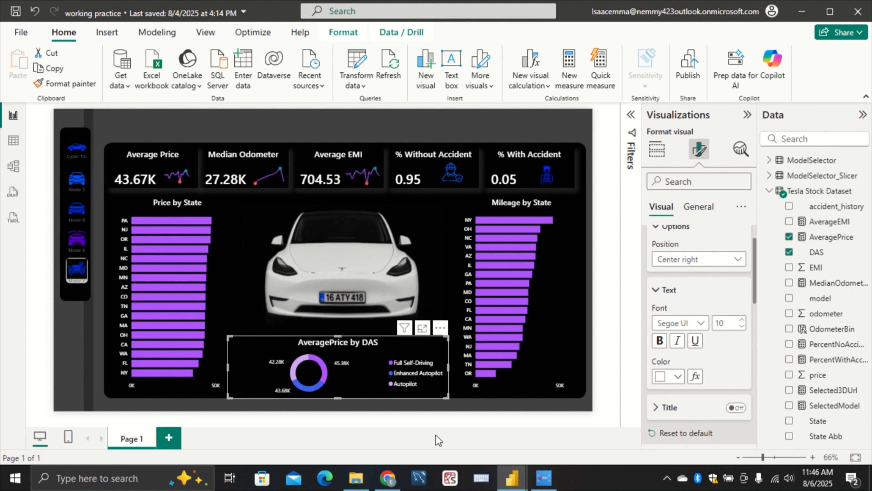
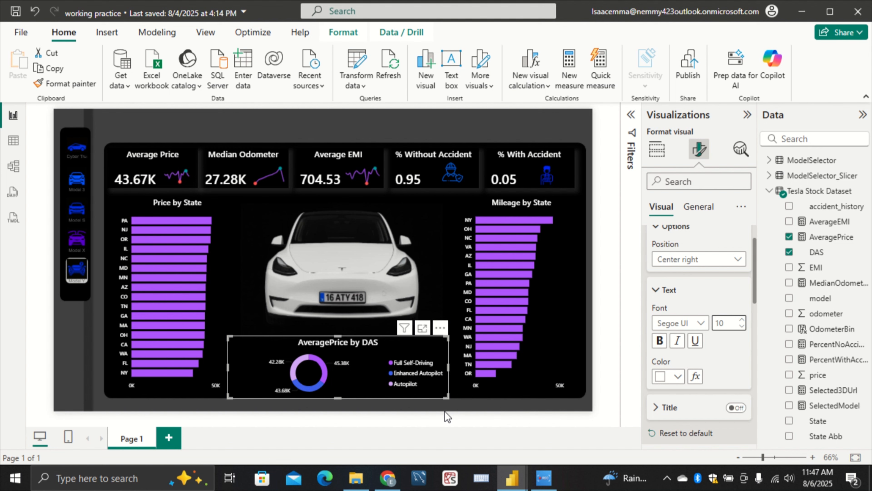
Check the dashboard with the car slicer set to Model 3, Cyber Truck, Model X and Model S in turn
left_click(460, 409)
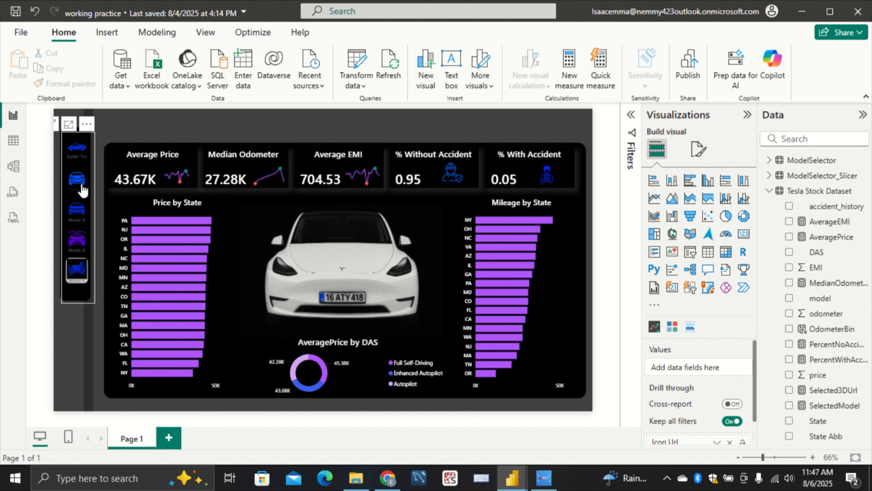
left_click(77, 180)
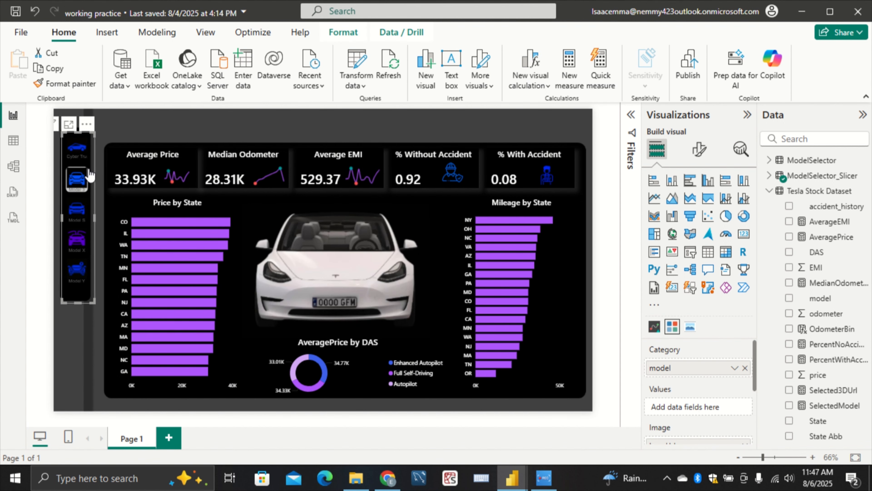
left_click(77, 155)
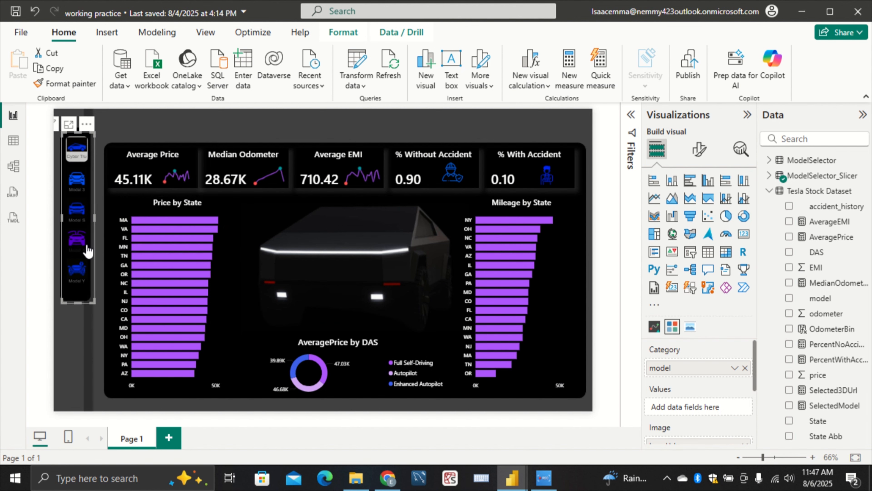
left_click(78, 243)
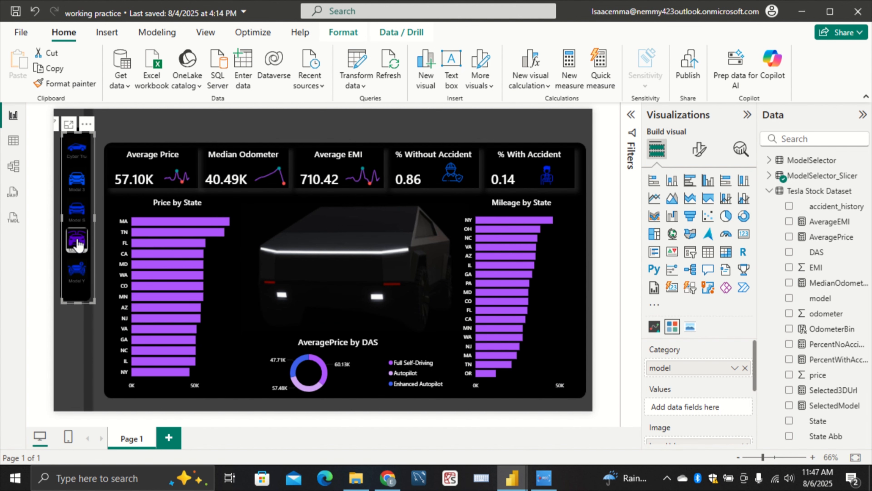
left_click(74, 215)
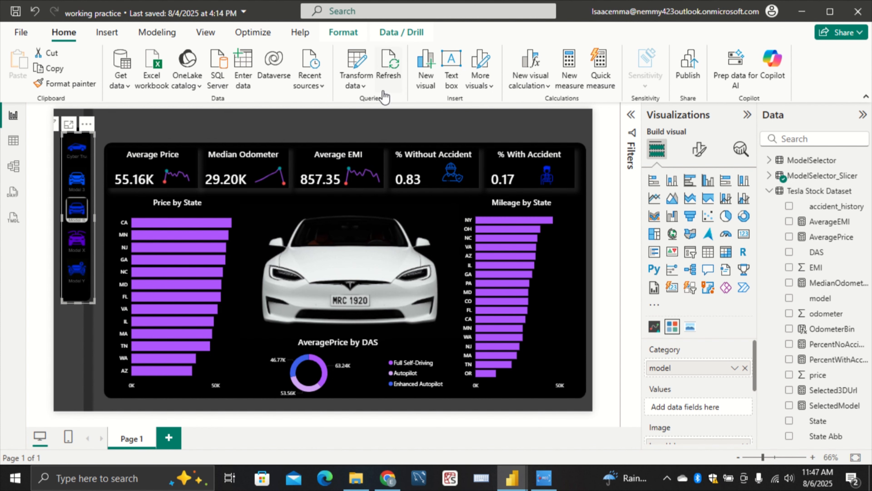
Insert a blank button and place it above the % Without Accident card
left_click(116, 39)
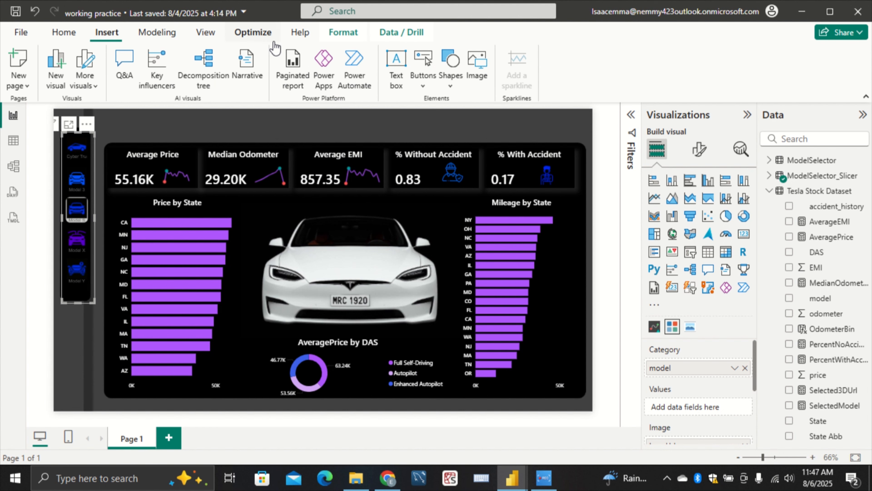
left_click(418, 85)
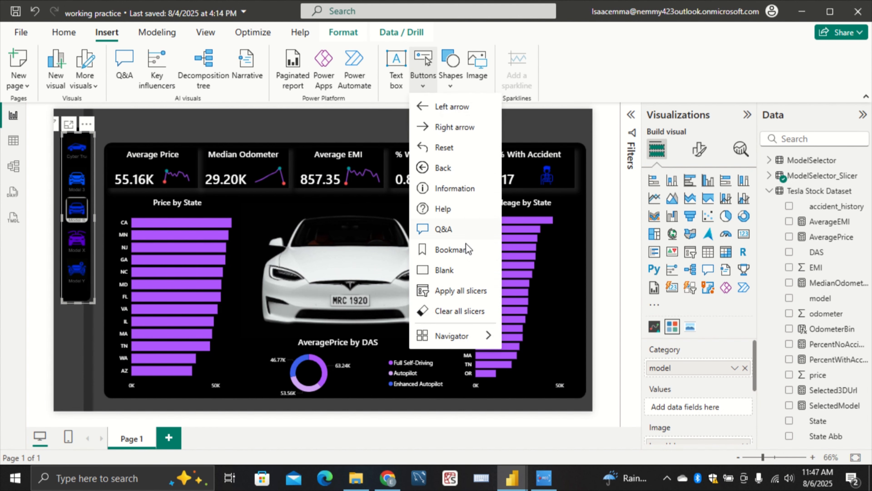
left_click(445, 270)
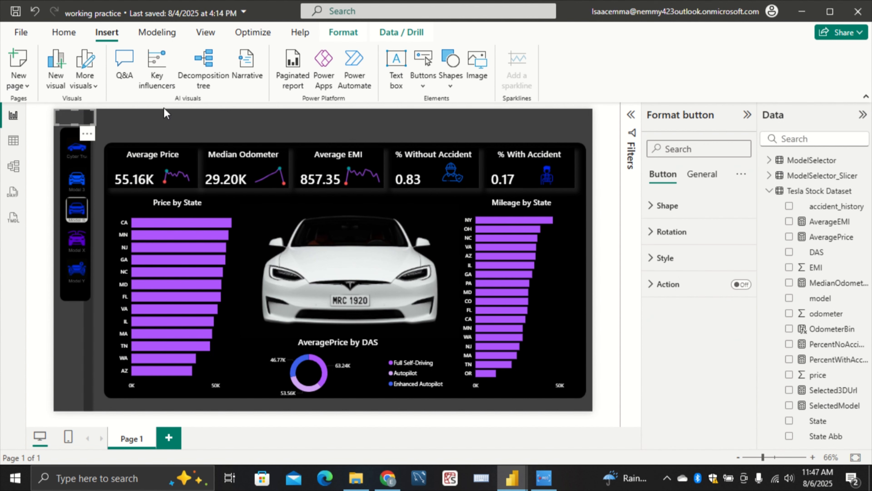
left_click_drag(165, 112, 484, 137)
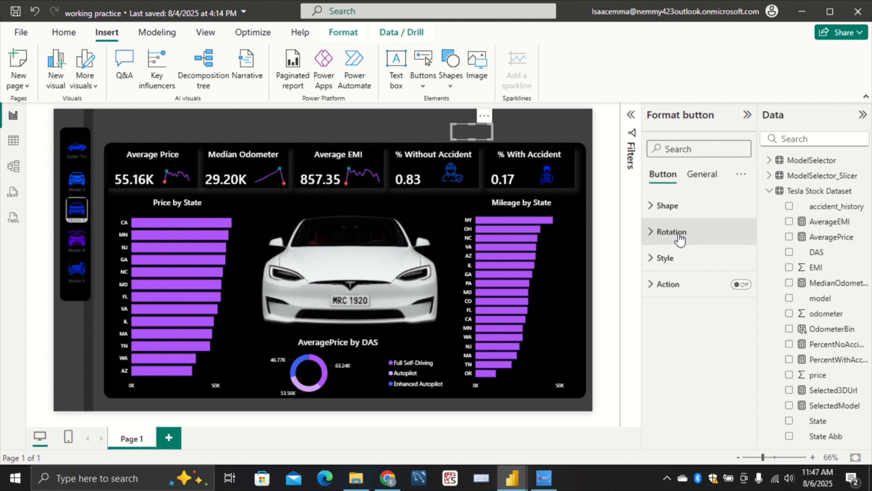
Turn on the button's text, set it to "3D VIEW" and colour it white
left_click(667, 263)
left_click(667, 261)
left_click(681, 261)
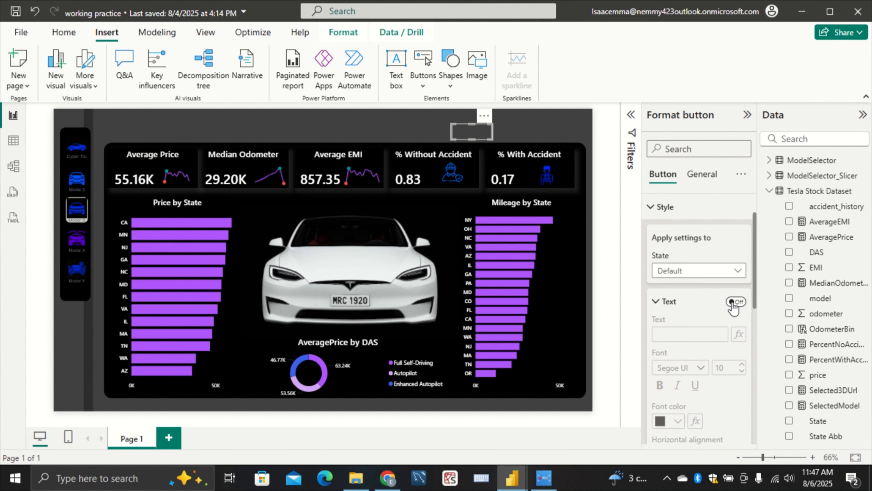
left_click(732, 302)
left_click(690, 334)
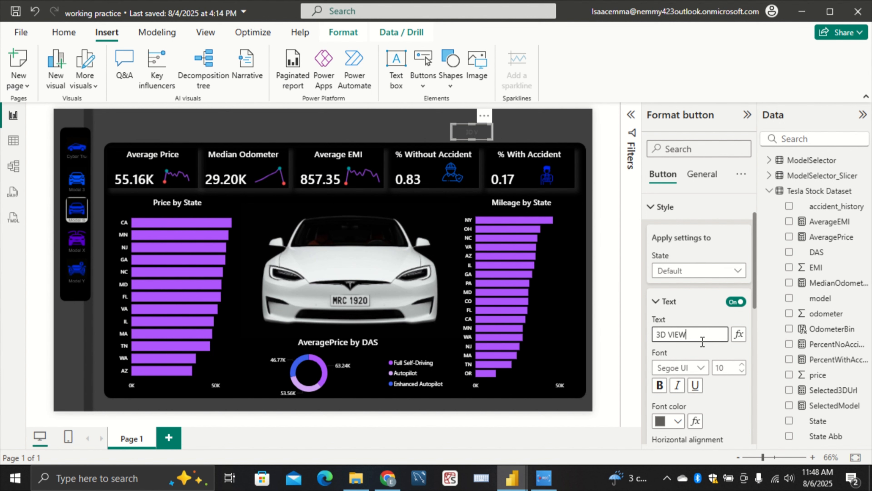
left_click(673, 421)
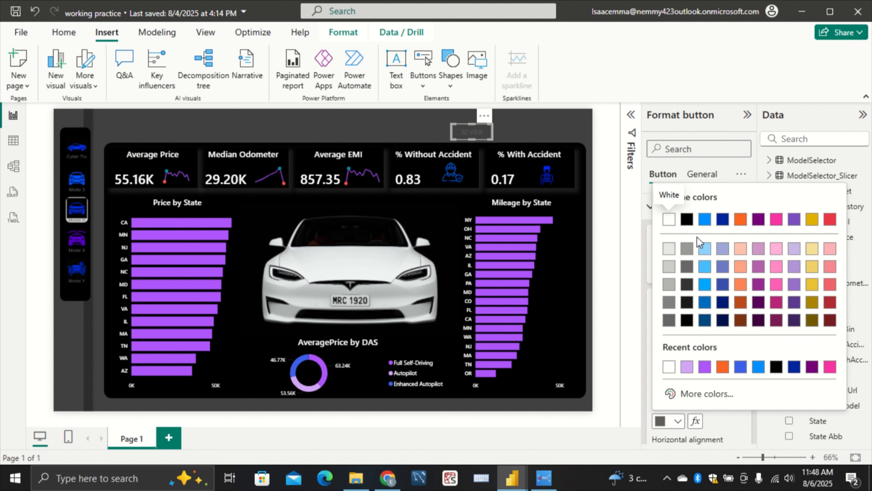
left_click(669, 220)
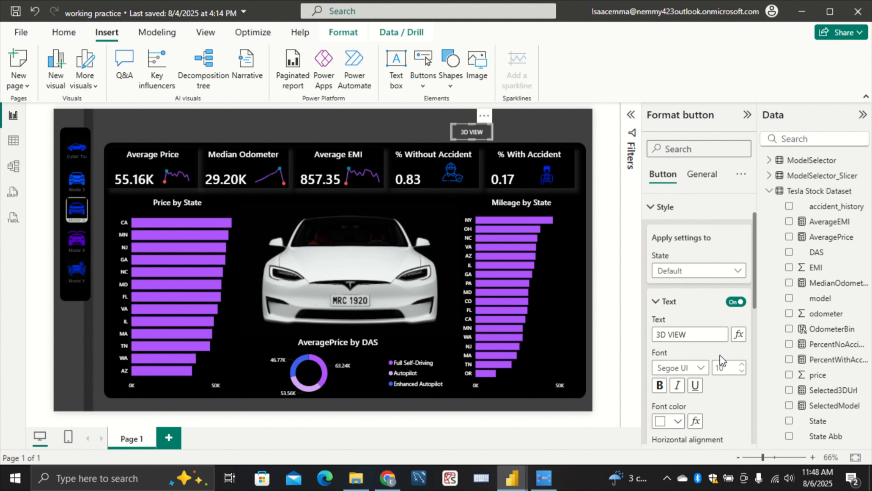
Set the button text's font to Segoe UI Semibold and increase its size
left_click(686, 368)
scroll(706, 309, "down", 1)
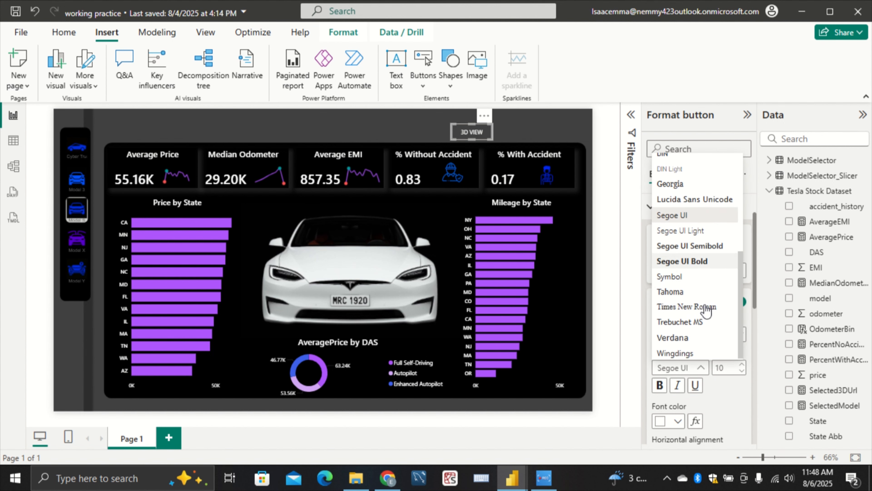
left_click(717, 244)
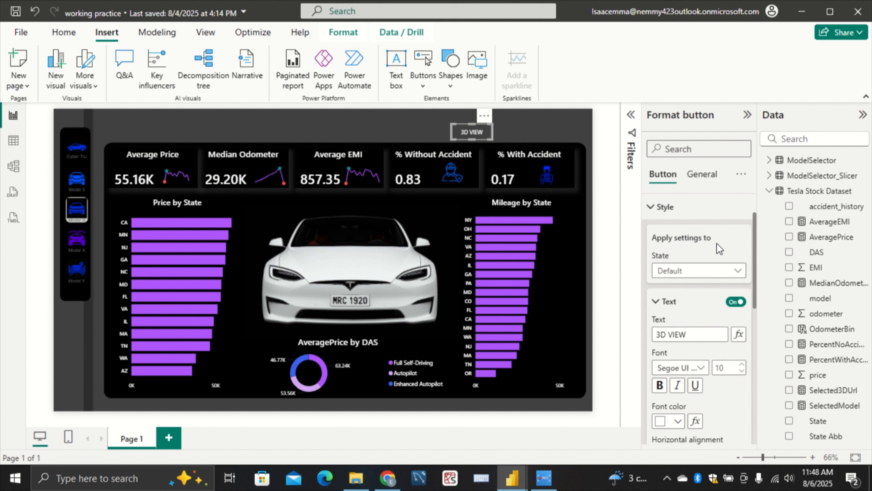
left_click(742, 365)
Turn off the 3D VIEW button's border
scroll(701, 391, "down", 3)
scroll(704, 399, "up", 4)
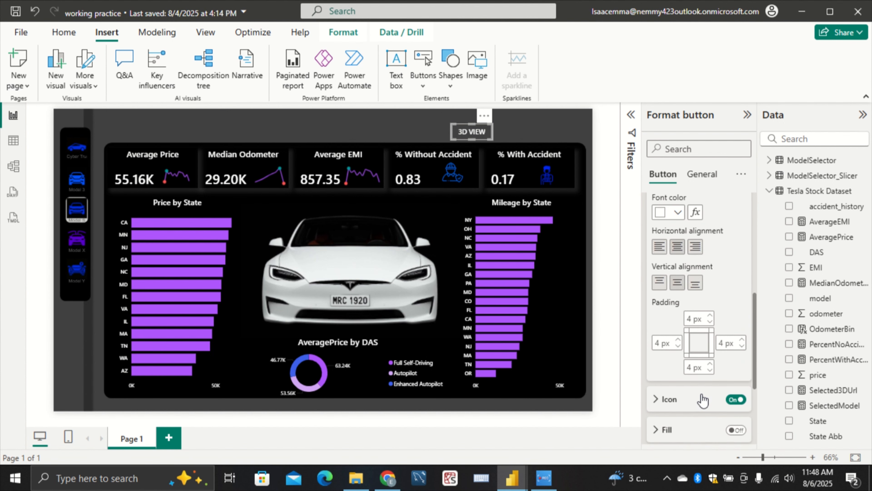
scroll(704, 398, "down", 1)
scroll(704, 399, "down", 3)
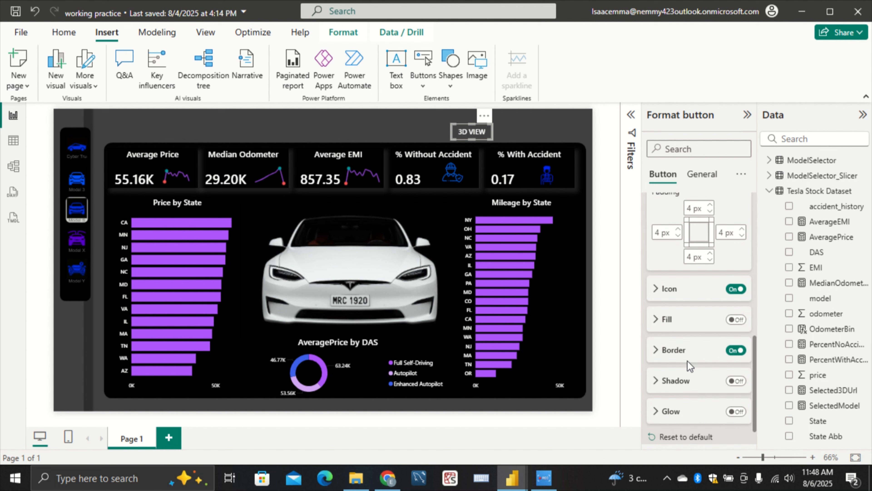
left_click(736, 351)
Enable the action on the 3D VIEW button and set its type to Web URL
scroll(735, 356, "down", 1)
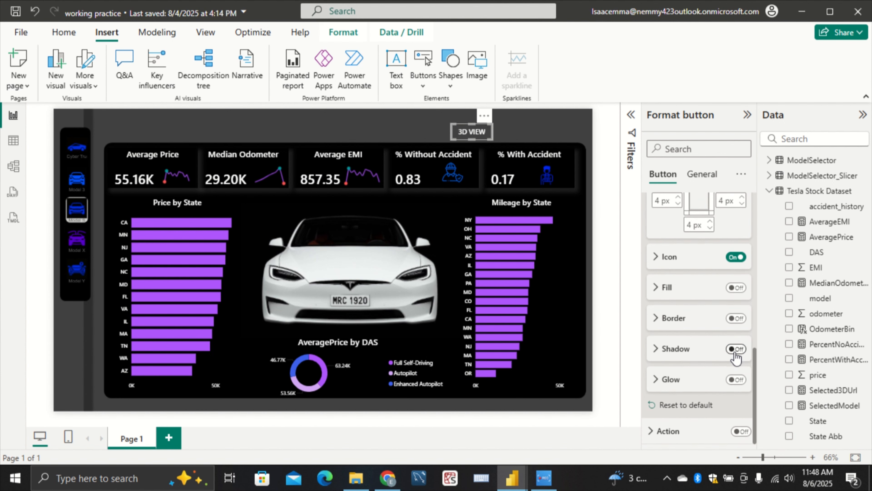
left_click(685, 431)
left_click(740, 344)
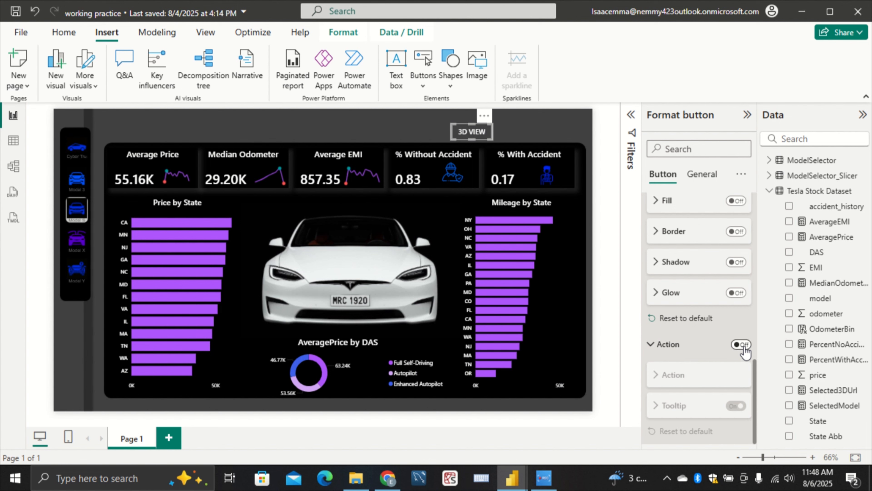
scroll(684, 376, "down", 4)
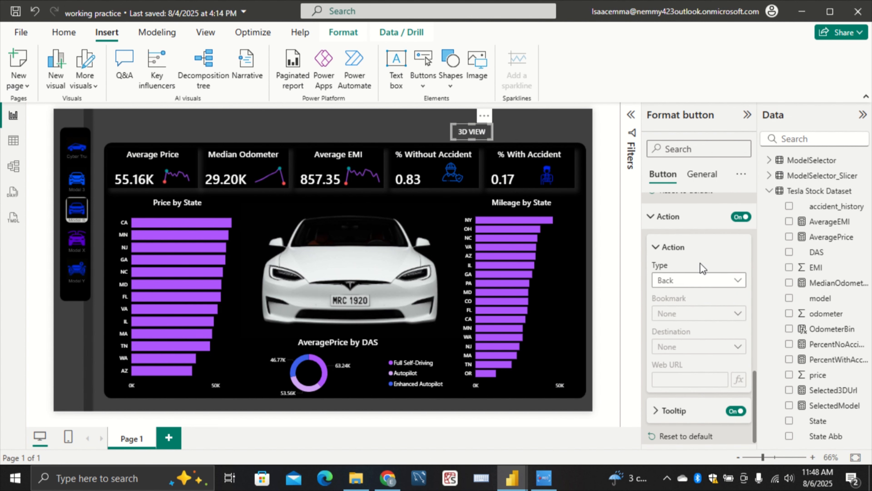
left_click(704, 281)
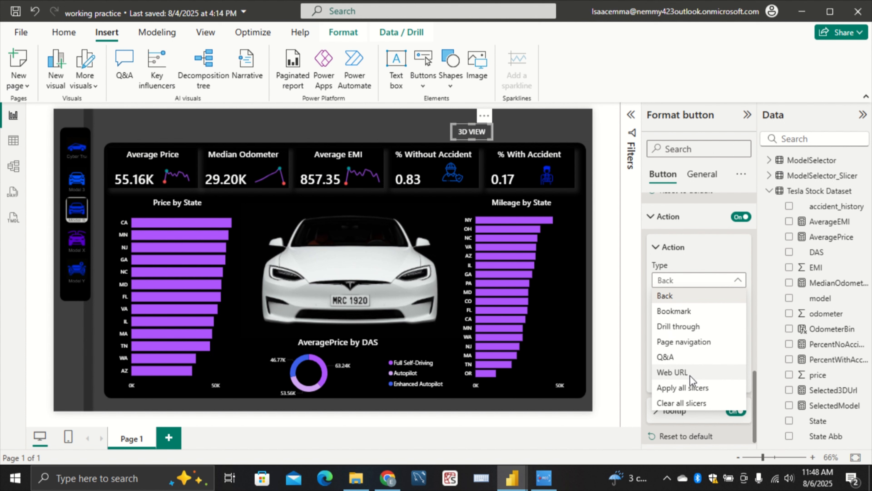
left_click(683, 372)
Base the button's web URL on the field value of 3D Url from ModelSelector_Slicer, summarized as First
left_click(697, 377)
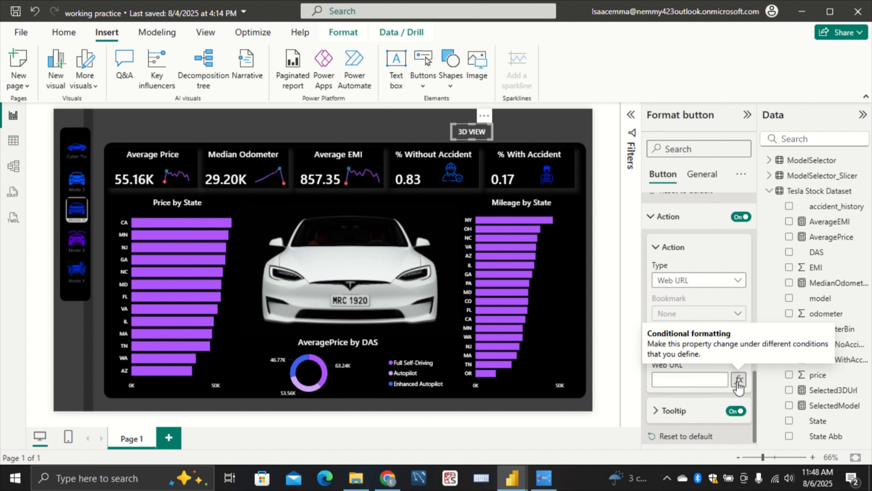
scroll(741, 364, "down", 1)
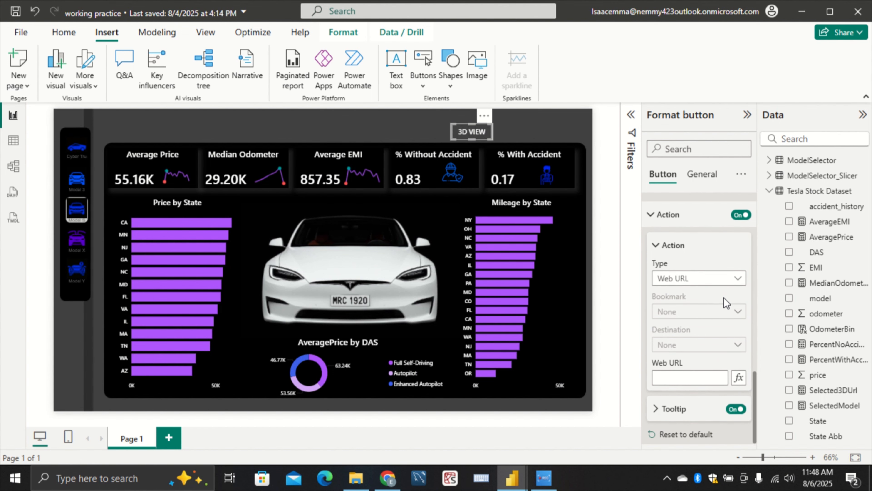
left_click(739, 374)
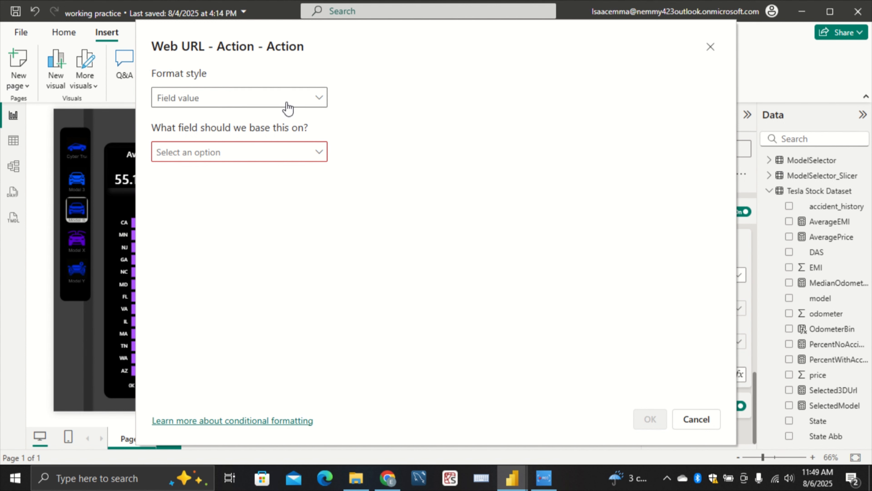
left_click(291, 149)
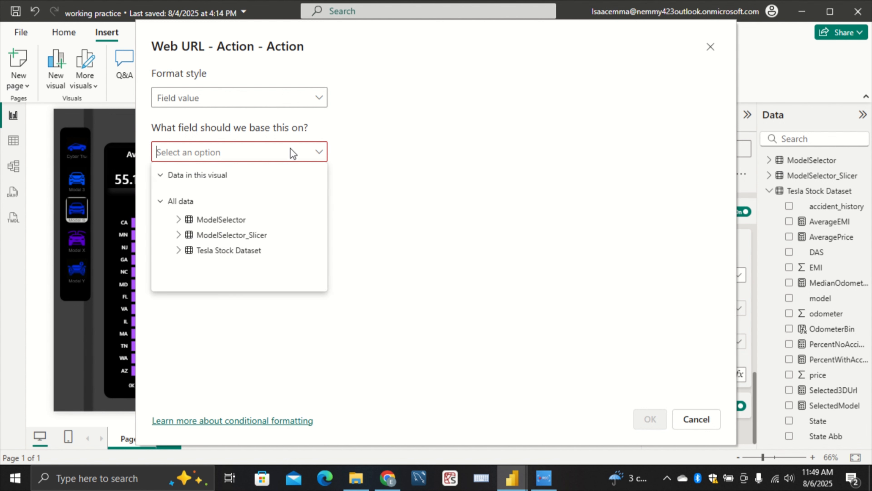
left_click(179, 235)
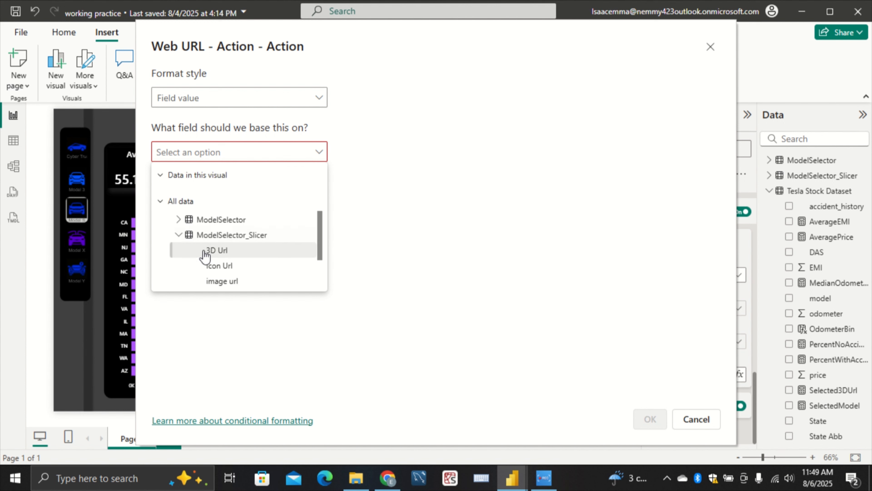
scroll(239, 256, "down", 2)
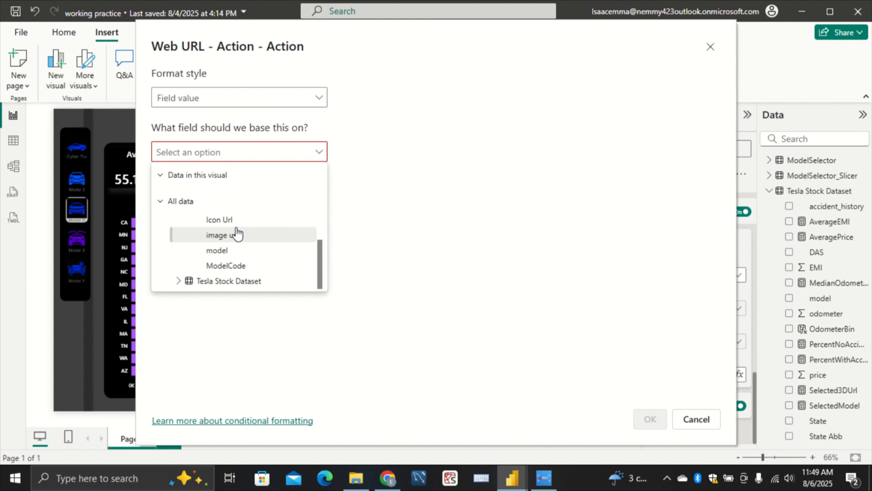
scroll(236, 237, "up", 3)
left_click(232, 254)
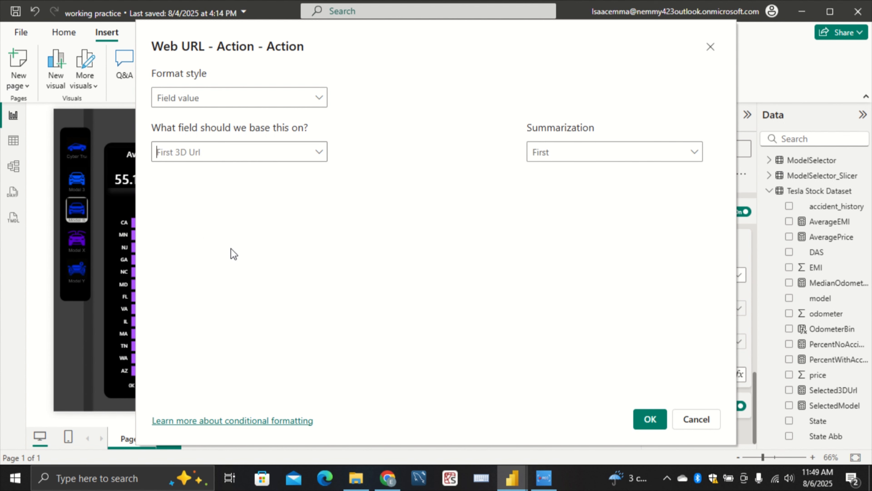
left_click(672, 153)
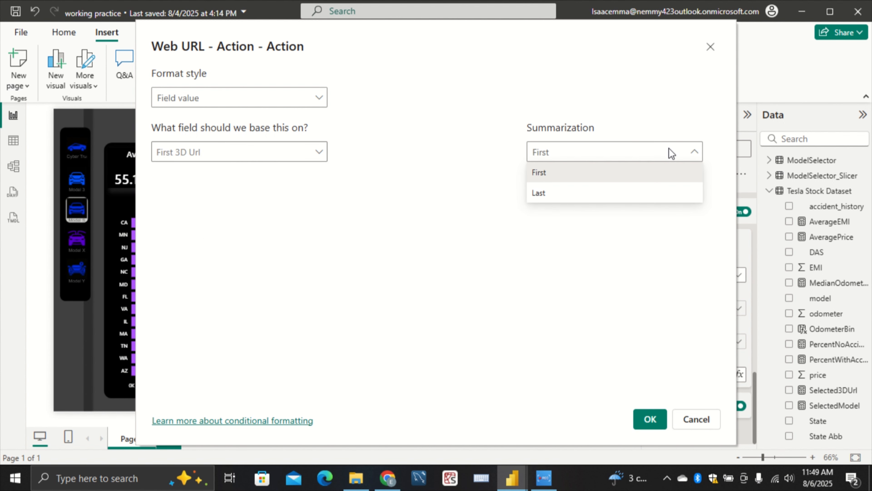
left_click(671, 153)
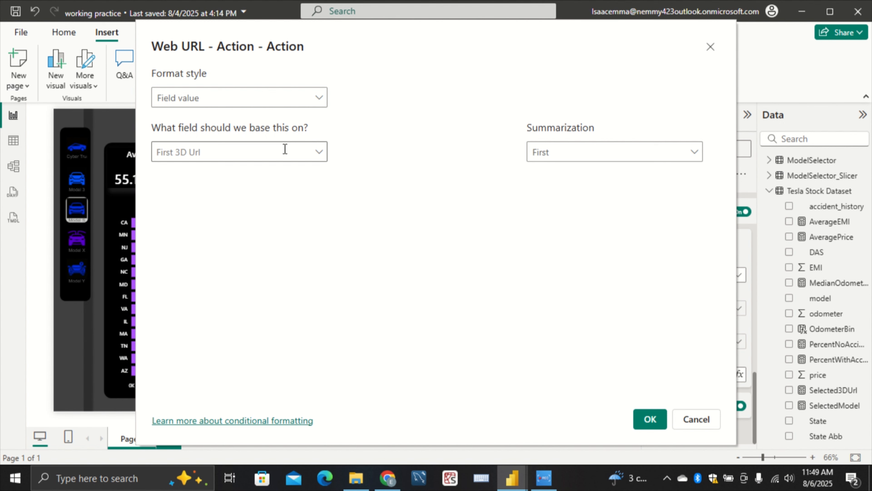
left_click(295, 102)
left_click(296, 103)
left_click(638, 420)
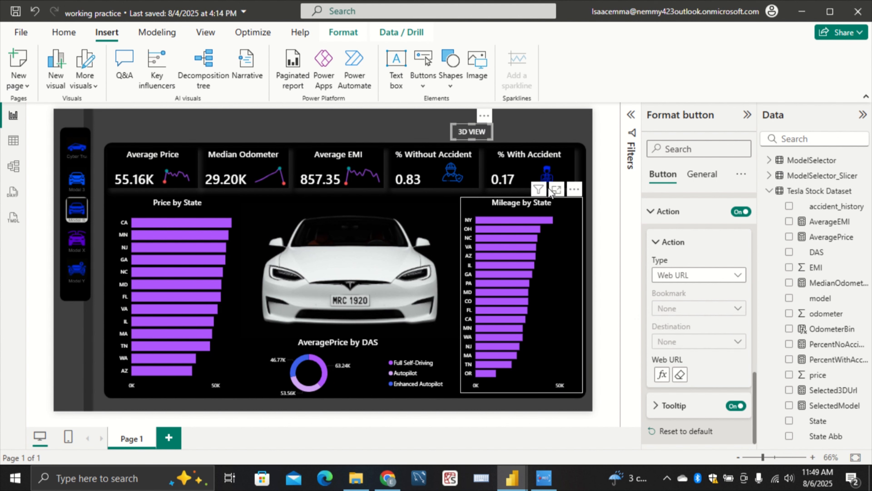
left_click(532, 131)
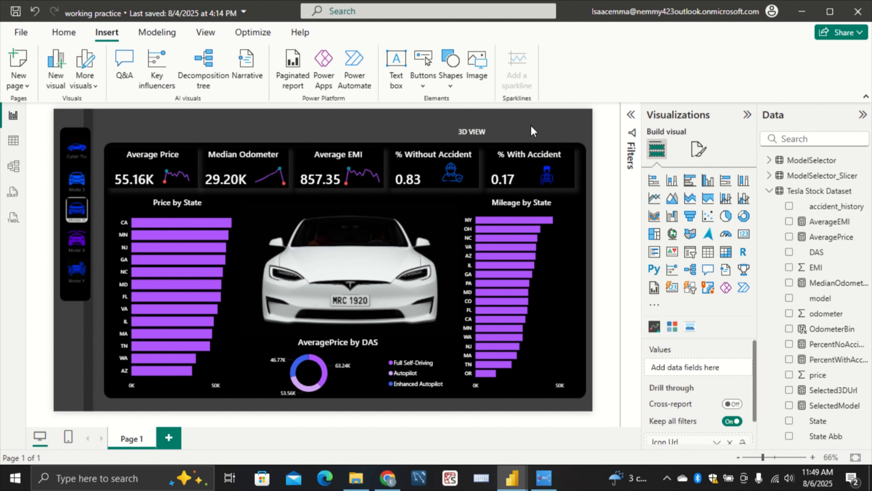
left_click(477, 133)
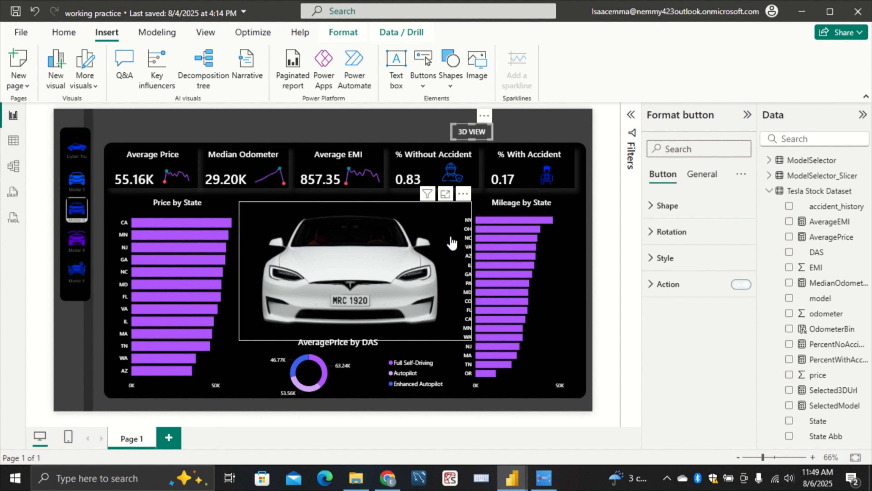
left_click(447, 242)
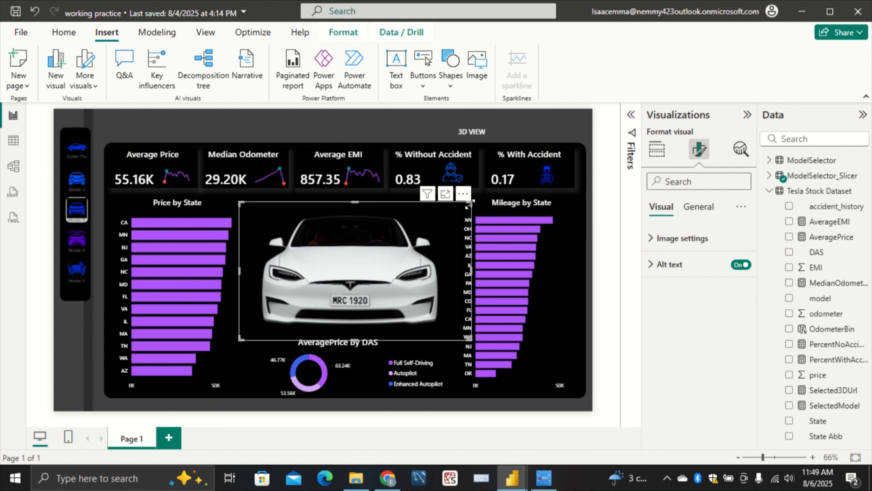
mouse_move(472, 271)
left_mouse_down()
mouse_move(456, 272)
mouse_move(469, 270)
left_mouse_up()
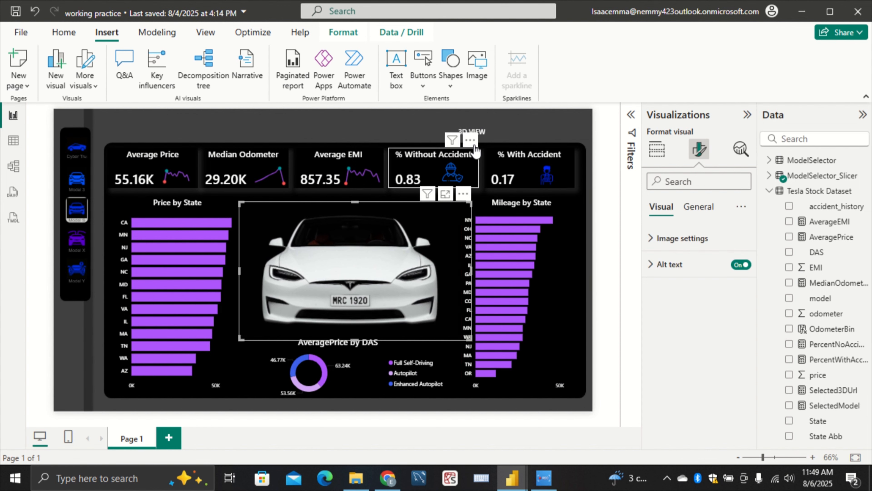
Move the 3D VIEW button below the % Without Accident card, over the upper-right corner of the car image
left_click(481, 137)
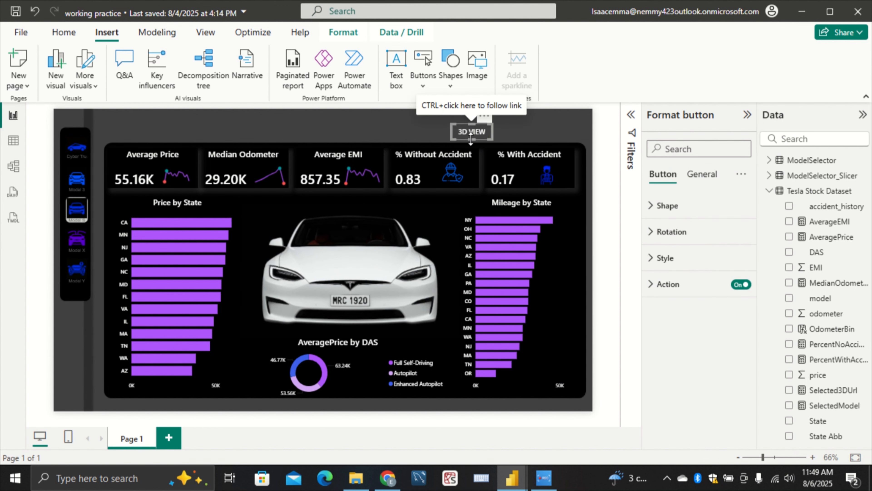
left_click_drag(482, 137, 455, 201)
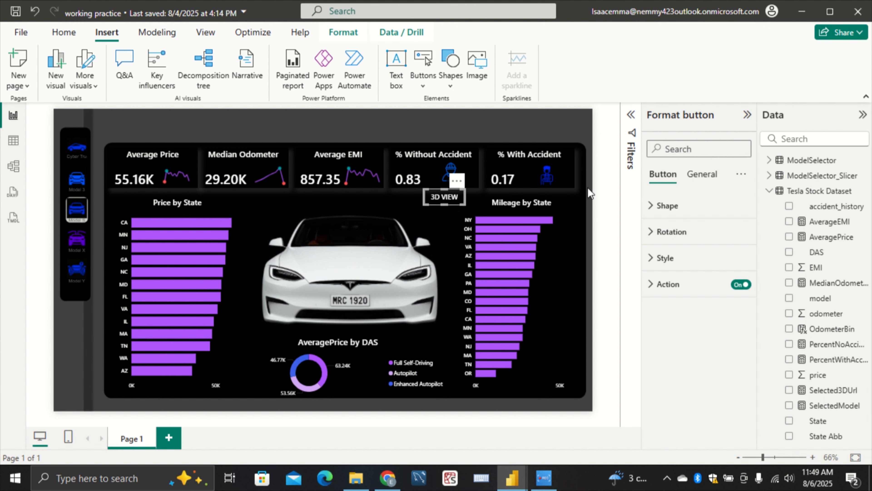
left_click(588, 207)
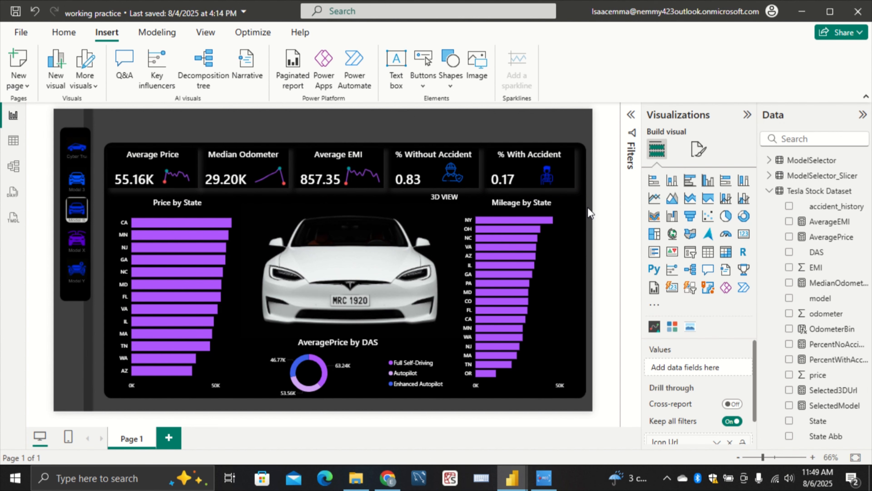
left_click(441, 204)
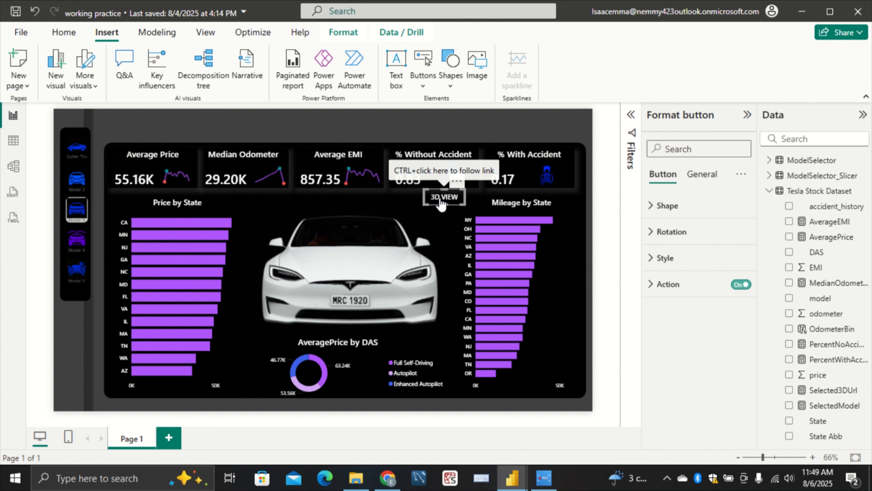
left_click_drag(441, 204, 440, 207)
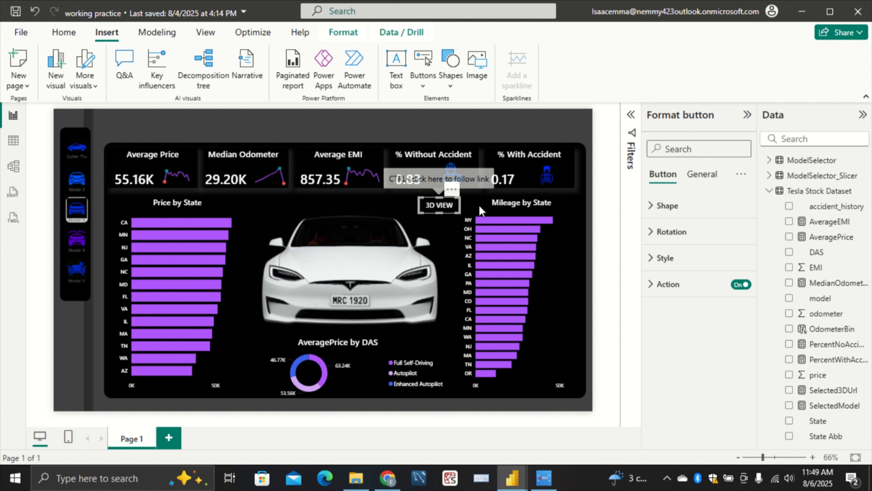
left_click(591, 233)
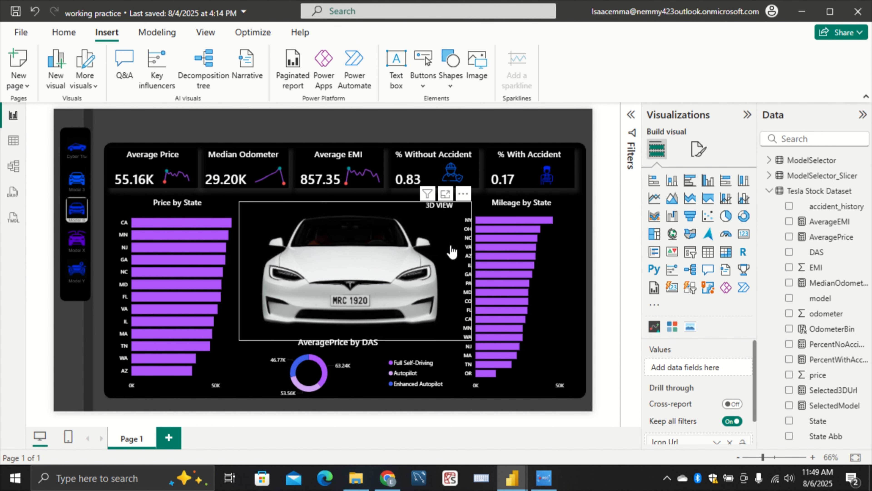
Enlarge the car image toward the Price by State chart and slightly upward
left_click(260, 248)
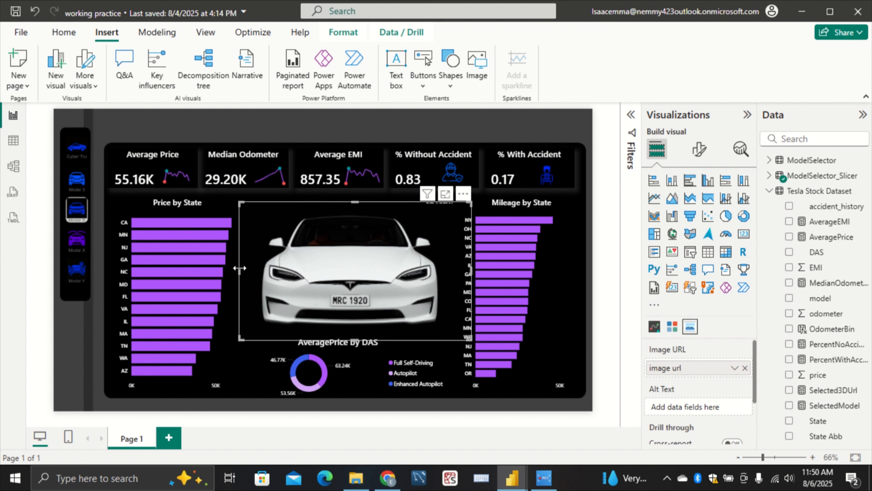
left_click_drag(239, 268, 228, 268)
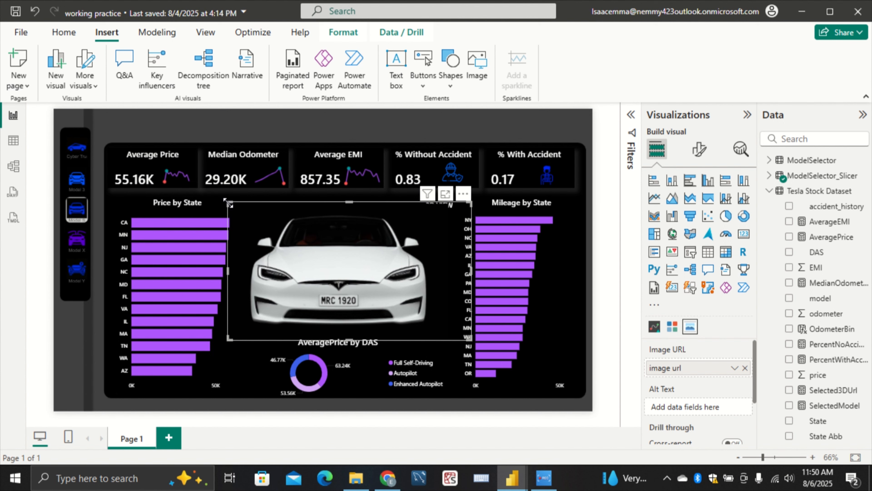
left_click_drag(230, 204, 219, 199)
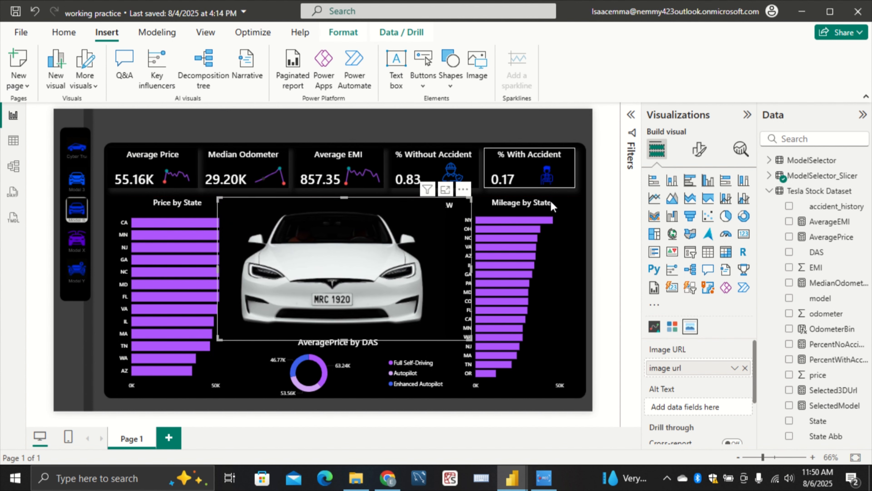
left_click(594, 232)
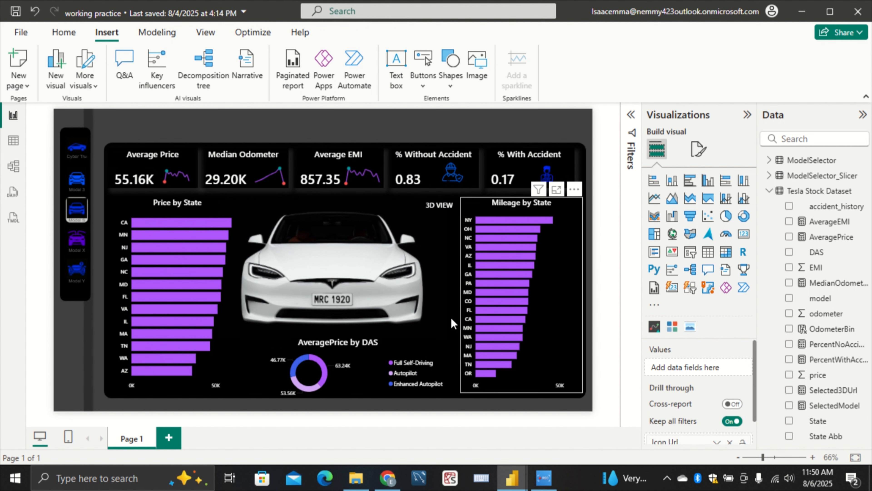
Widen the car image toward the Mileage by State chart and extend its upper edge to the KPI cards
left_click(451, 309)
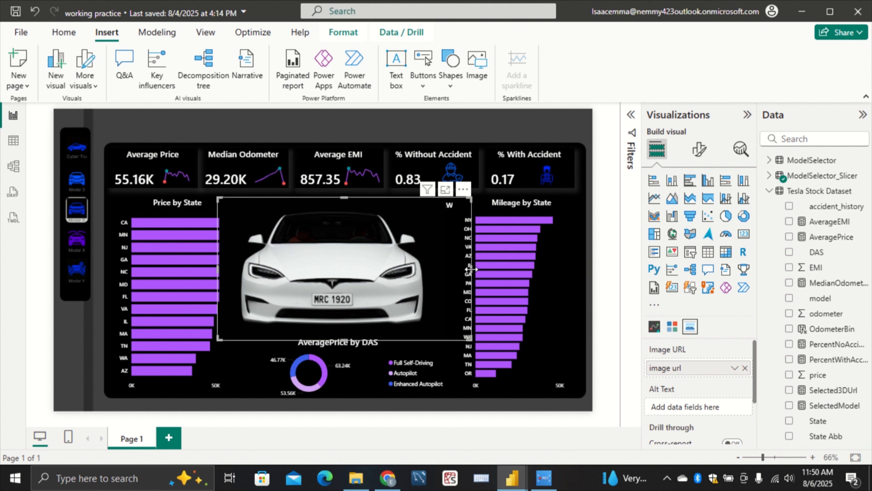
left_click_drag(471, 269, 486, 267)
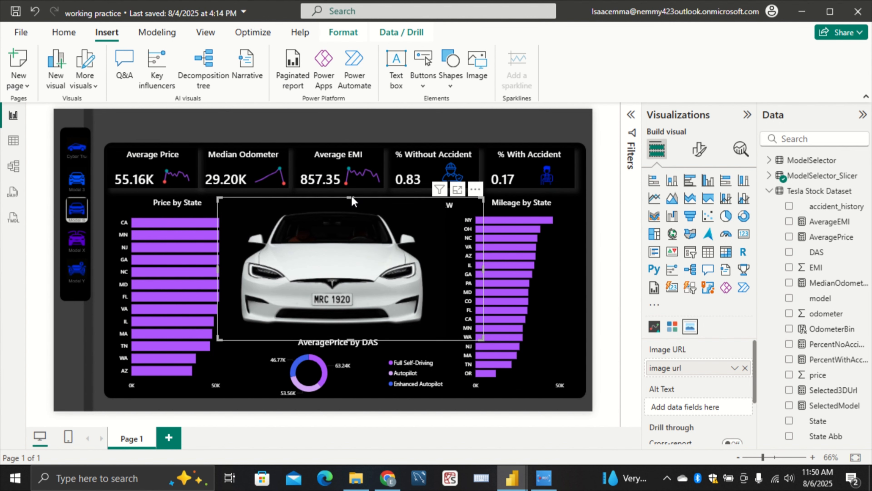
left_click_drag(352, 197, 354, 185)
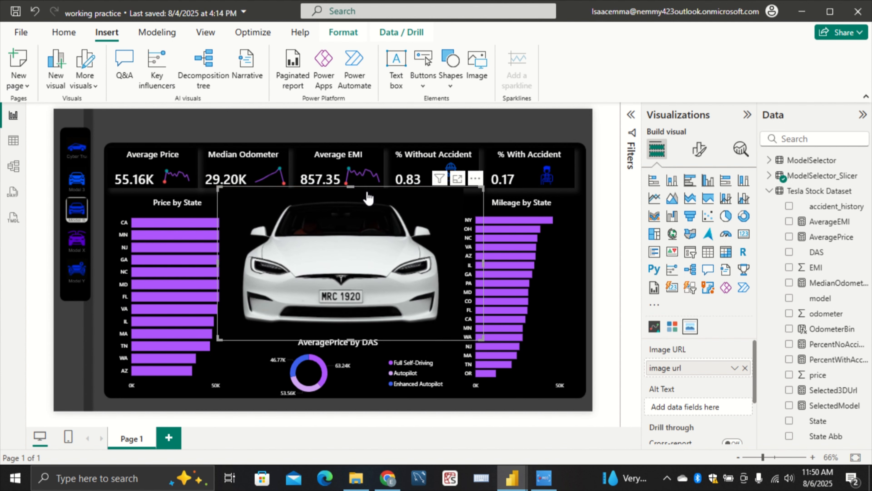
left_click(592, 255)
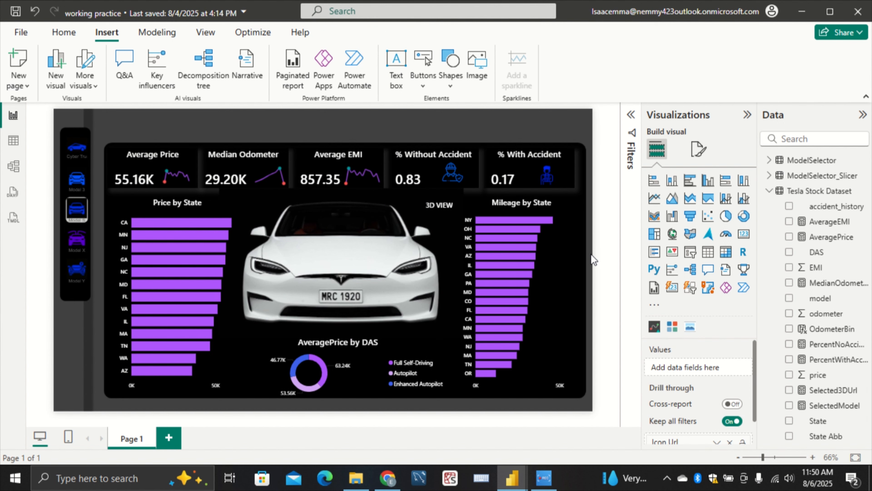
Trim the car image slightly at its upper-right corner, away from the Mileage by State chart
left_click(357, 213)
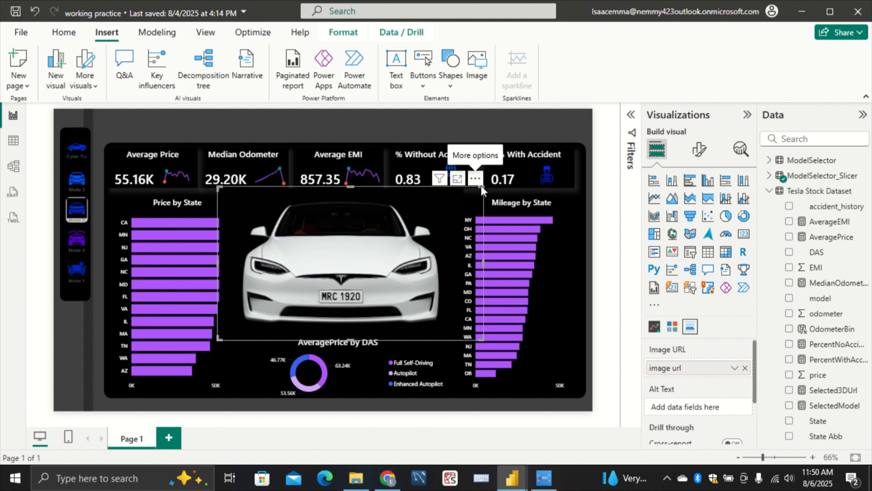
left_click_drag(483, 188, 474, 188)
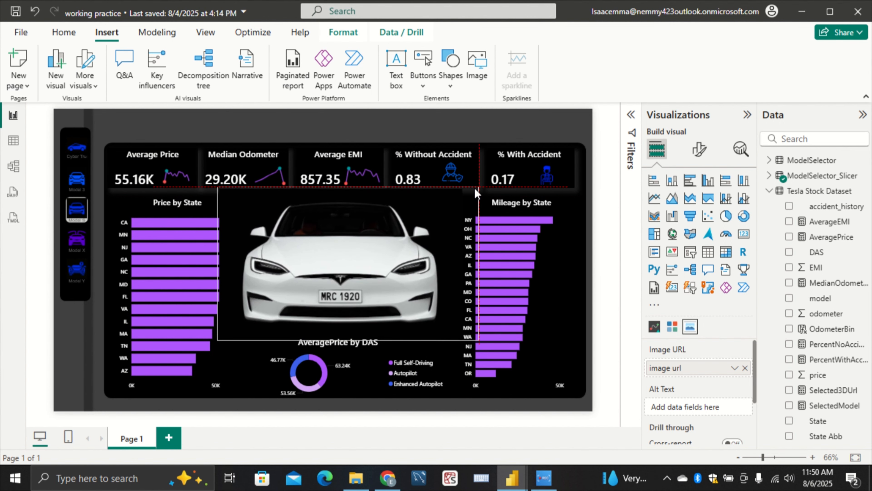
left_click(599, 248)
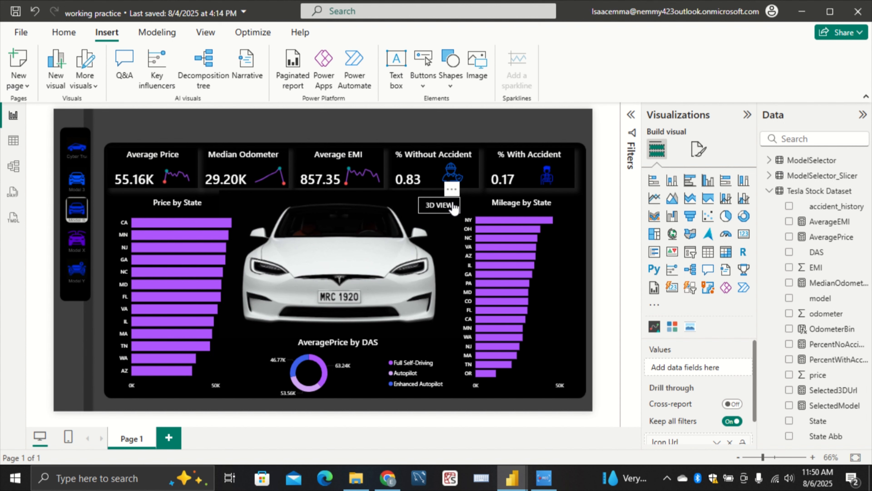
Test the 3D VIEW link for the Model S and start the 3D model on its Sketchfab page in Chrome
left_click(431, 206, "ctrl")
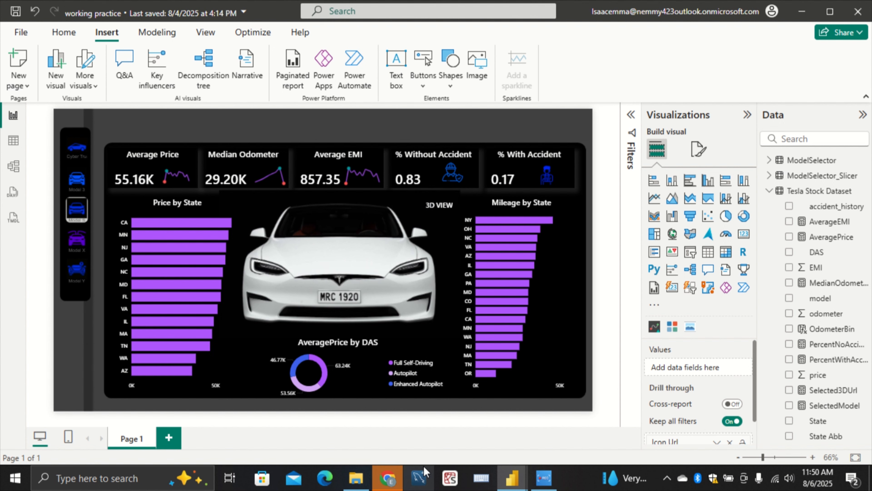
left_click(385, 479)
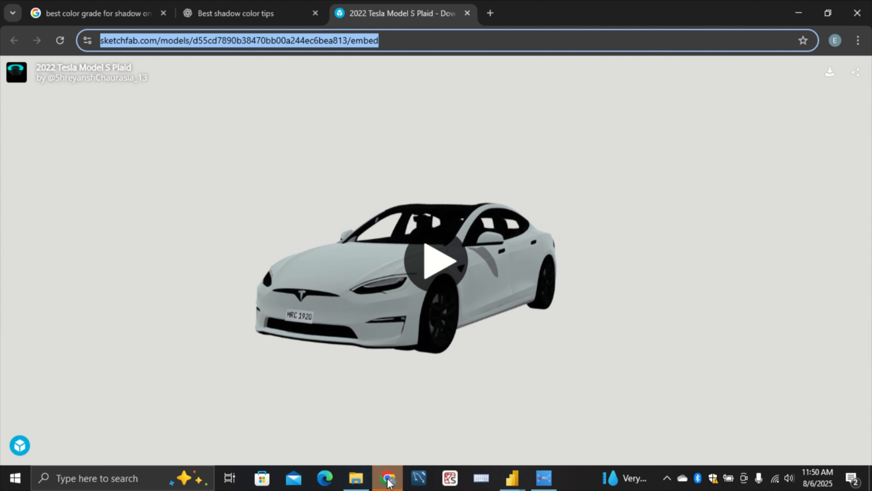
left_click(435, 258)
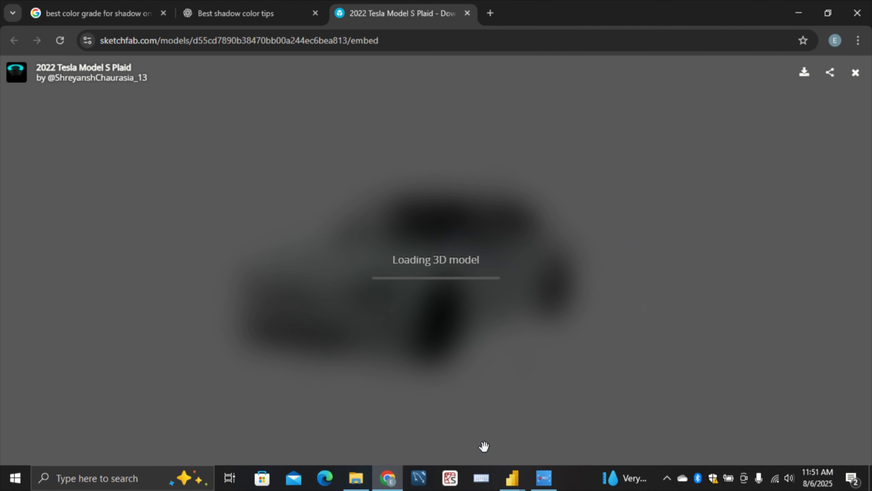
Return to the working practice report in Power BI and select the Cybertruck in the model slicer
mouse_move(521, 486)
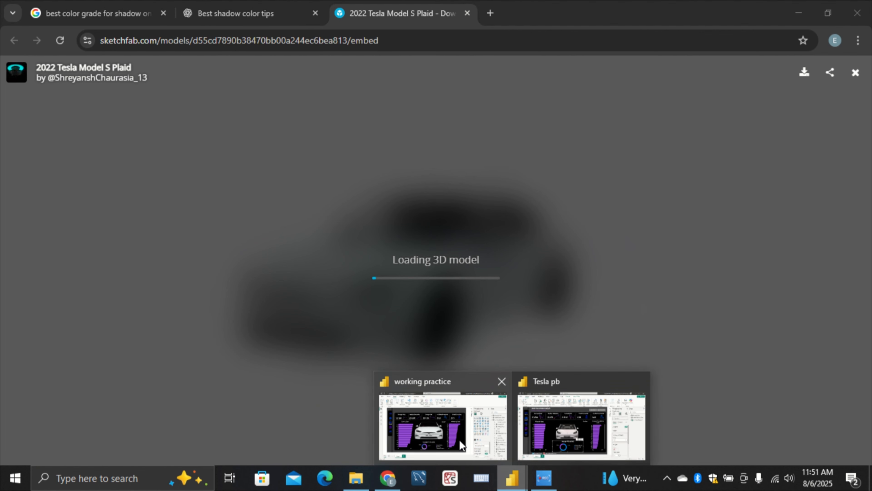
mouse_move(464, 443)
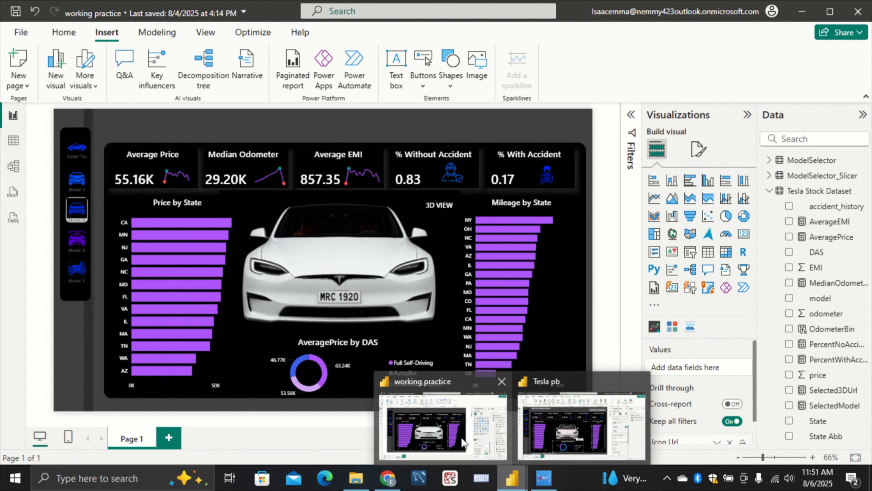
left_click(463, 443)
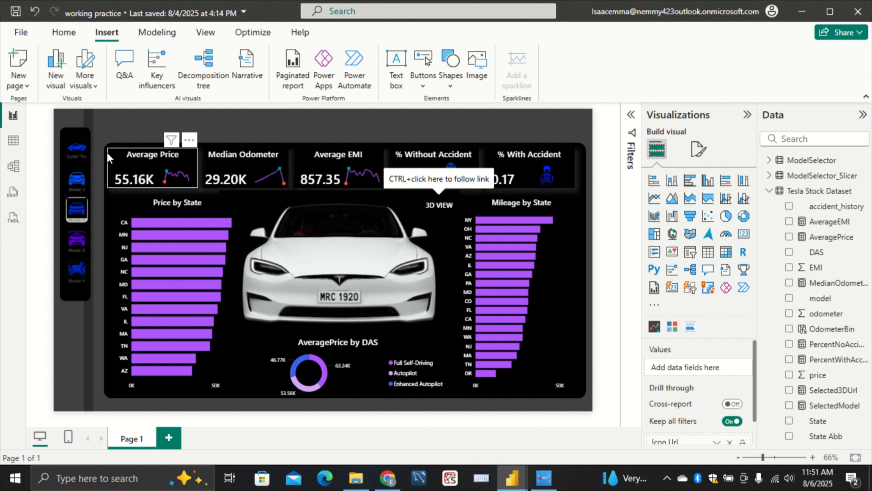
left_click(81, 156)
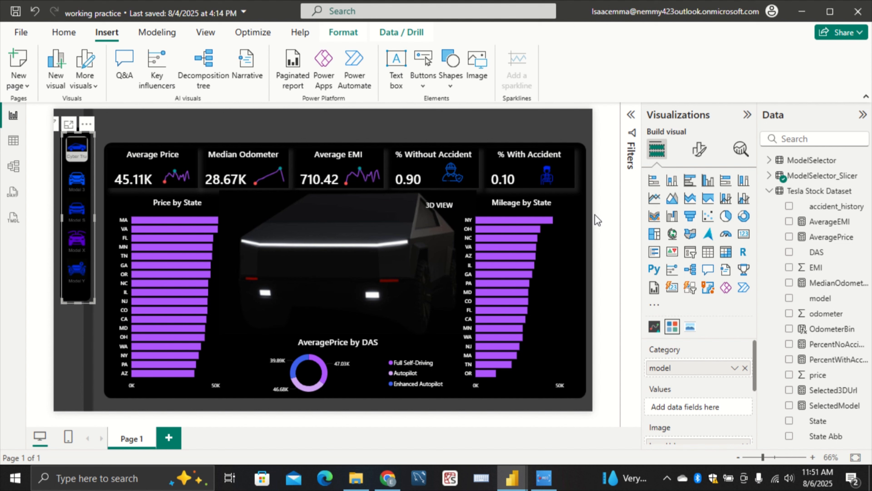
Shift the 3D VIEW button slightly to the right, closer to the Mileage by State chart
left_click(449, 208)
left_click_drag(449, 207, 458, 202)
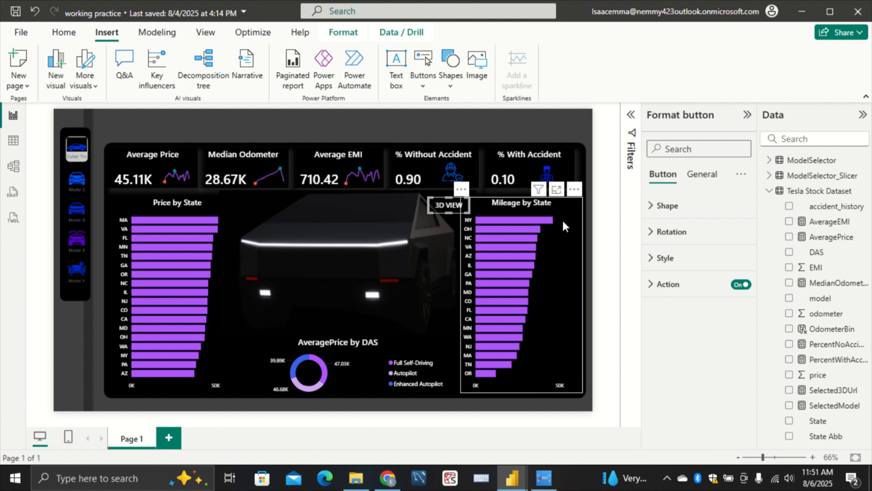
left_click(602, 211)
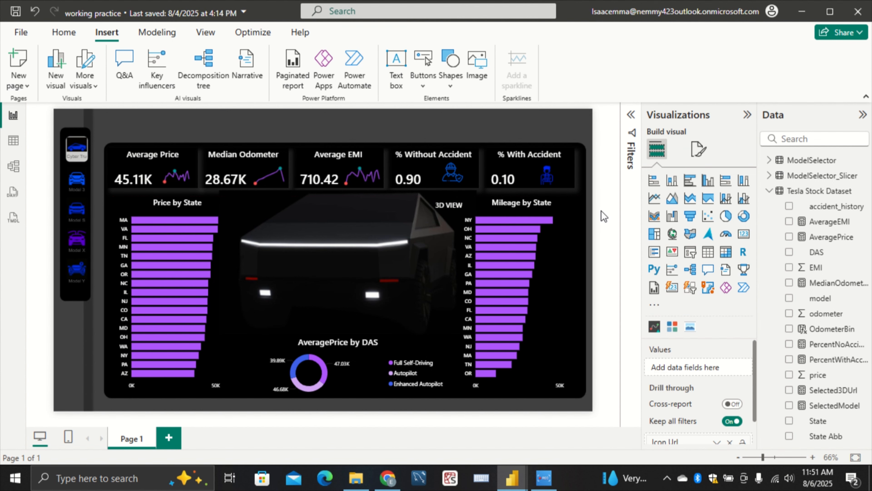
Switch to Chrome, load and rotate the Tesla Cybertruck 3D model, and return to the 2022 Tesla Model S Plaid page
left_click(389, 481)
left_click(445, 252)
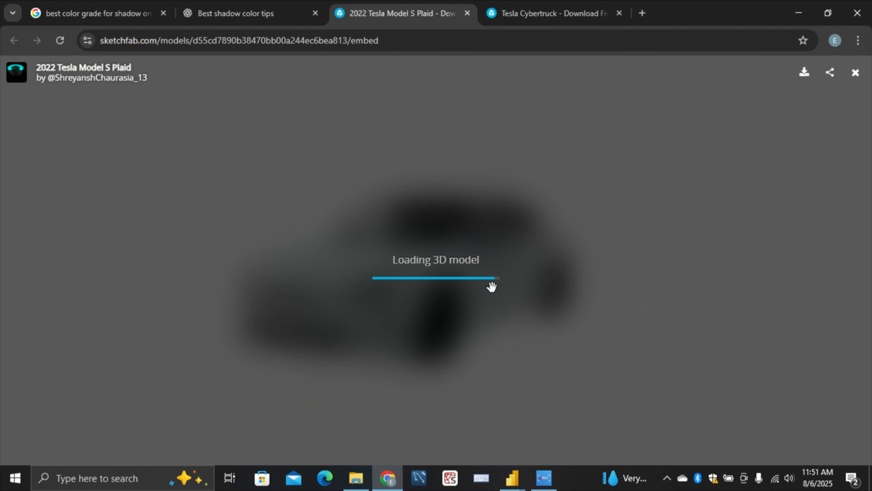
left_click(588, 14)
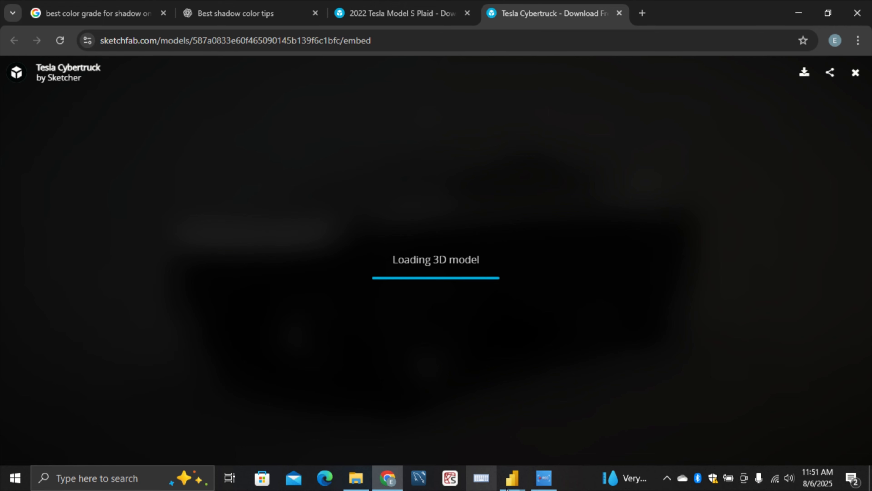
mouse_move(516, 487)
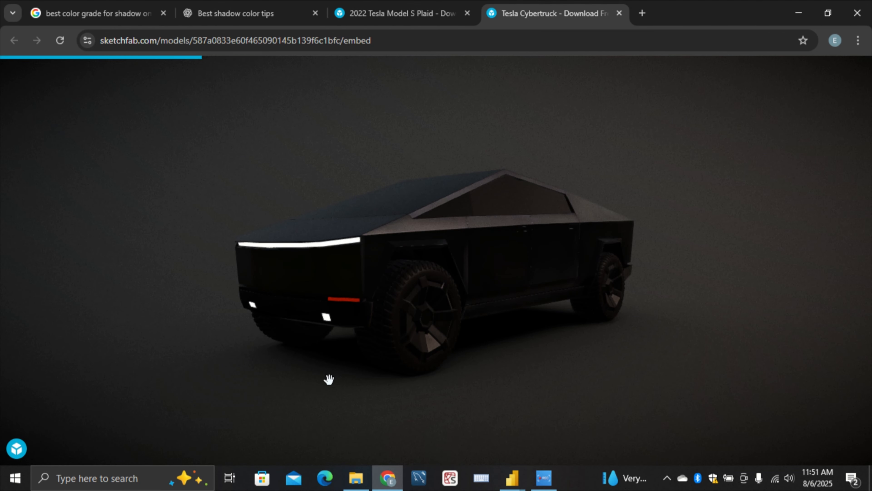
left_click_drag(597, 268, 348, 361)
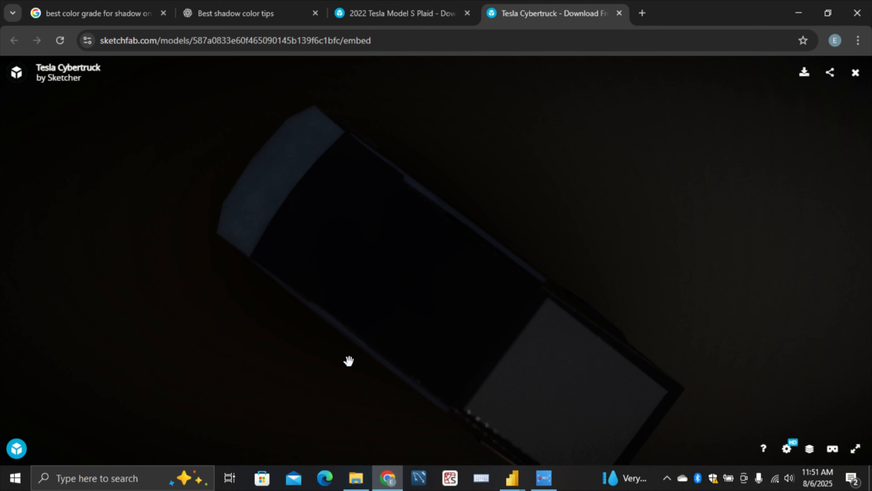
left_click(408, 20)
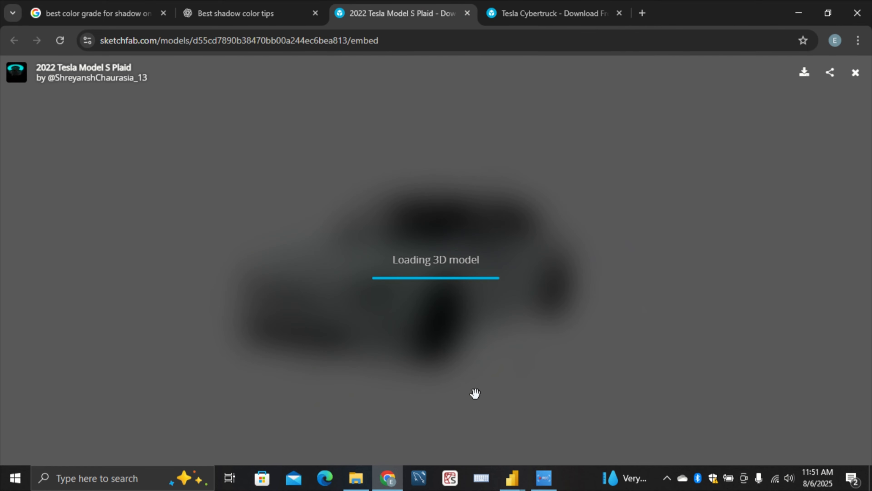
Return to the working practice report in Power BI, select Model X in the slicer, and start its 3D model through the 3D VIEW link
left_click(521, 481)
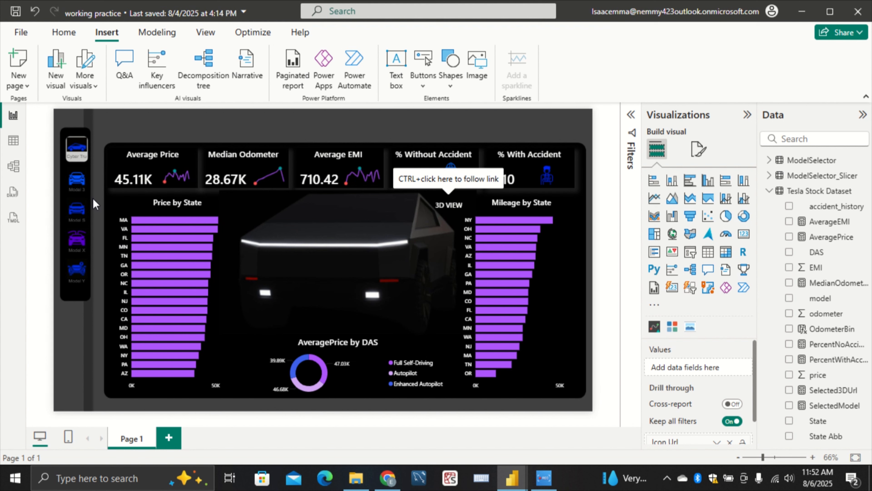
left_click(90, 195)
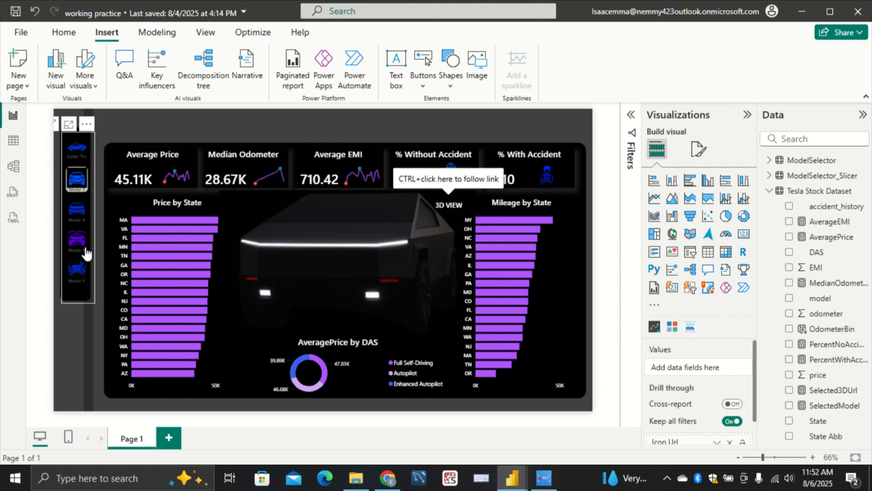
left_click(78, 246)
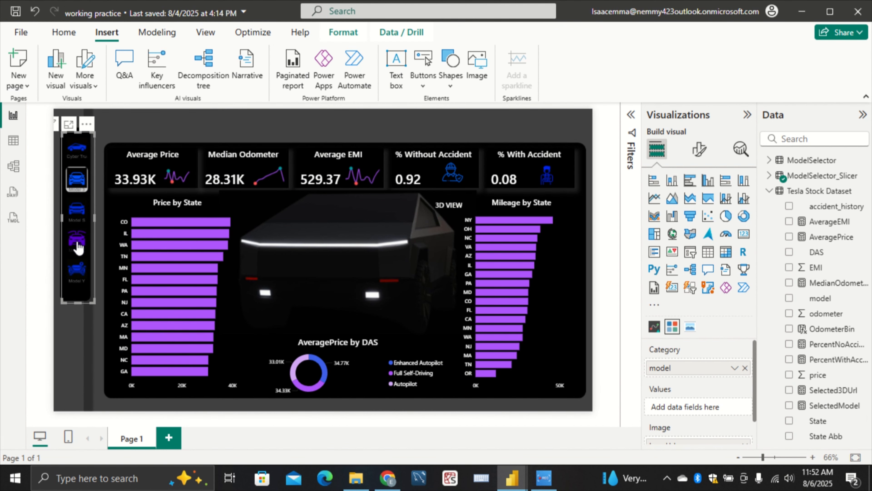
left_click(79, 247)
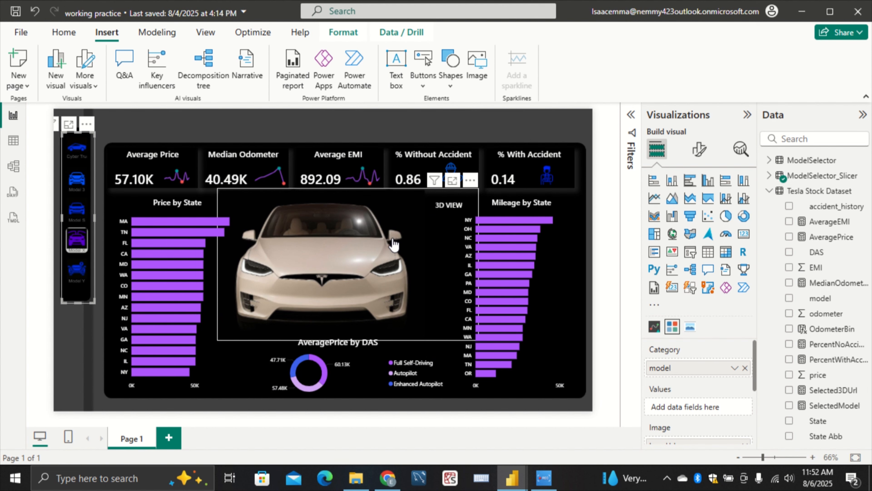
left_click(454, 210, "ctrl")
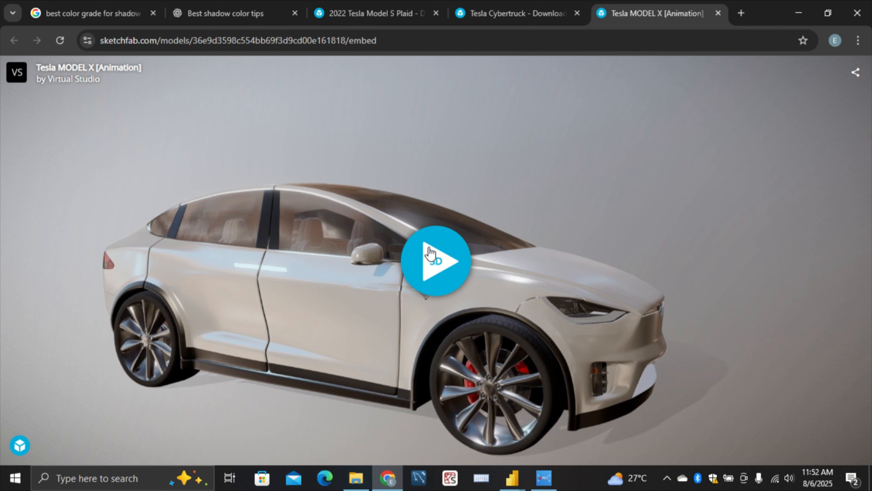
left_click(431, 250)
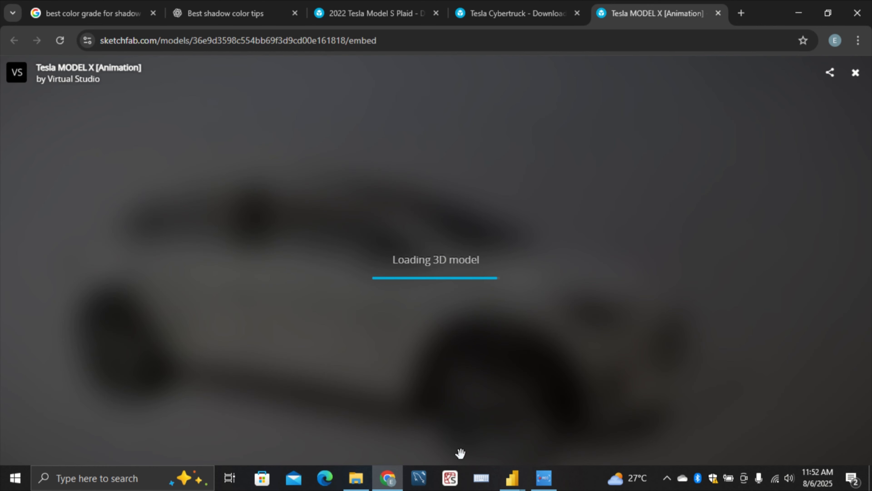
Rotate the 2022 Tesla Model S Plaid 3D model to inspect it from several sides, and return to the Tesla MODEL X page
left_click(401, 5)
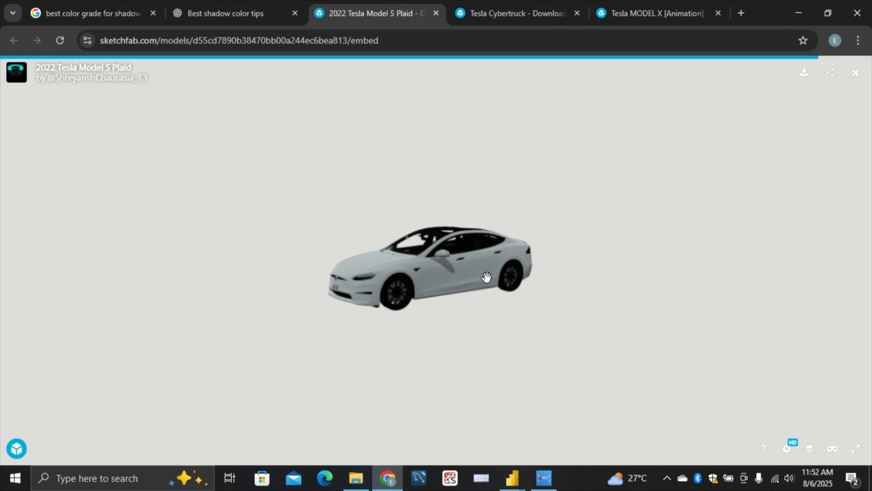
left_click_drag(377, 310, 587, 195)
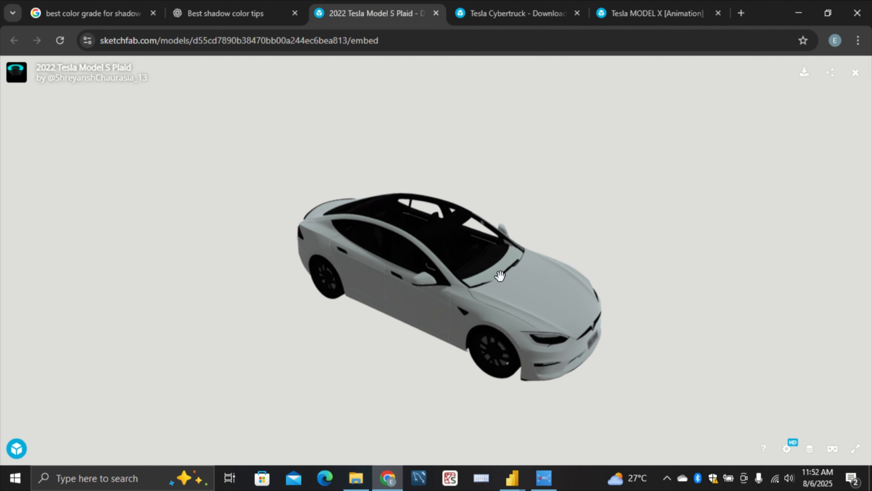
left_click_drag(500, 276, 648, 154)
left_click_drag(492, 198, 722, 266)
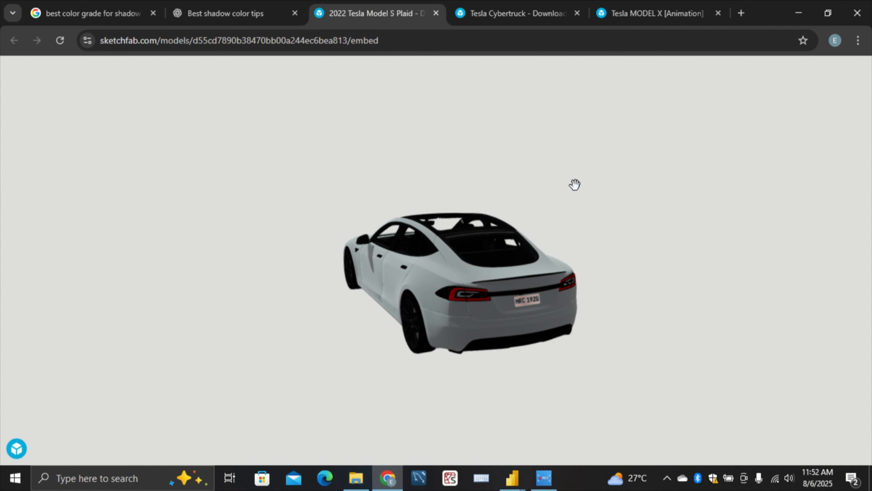
left_click_drag(438, 282, 576, 290)
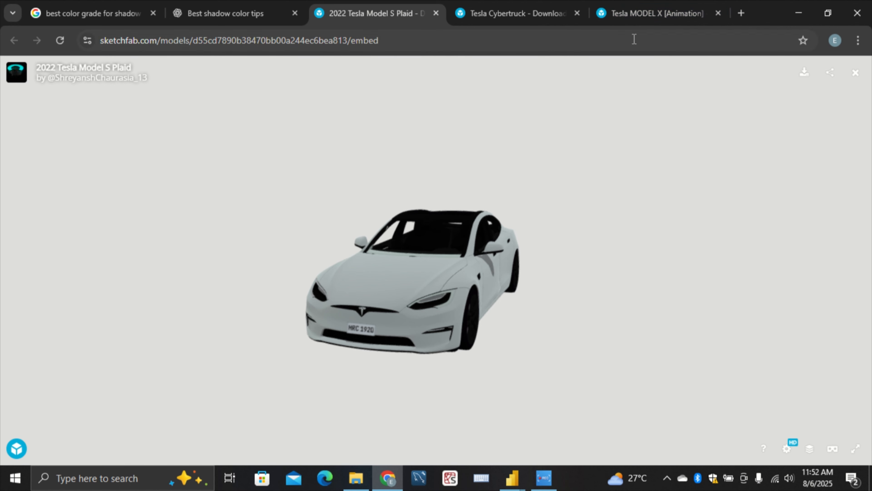
left_click(644, 18)
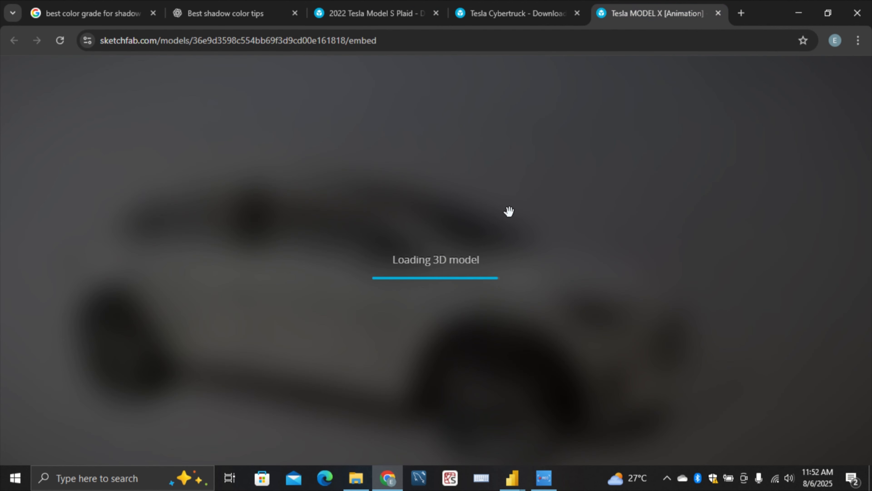
Return to the working practice report in Power BI and try moving the 3D VIEW button to the lower left of the car image
mouse_move(521, 471)
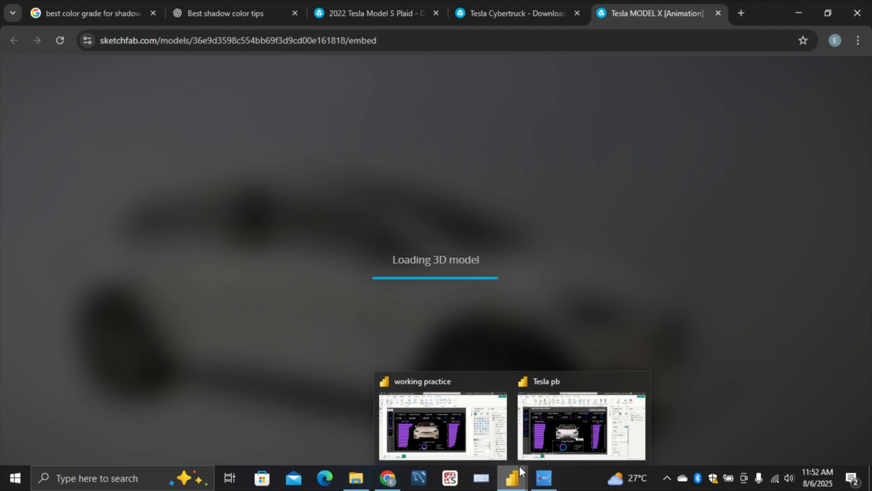
left_click(408, 441)
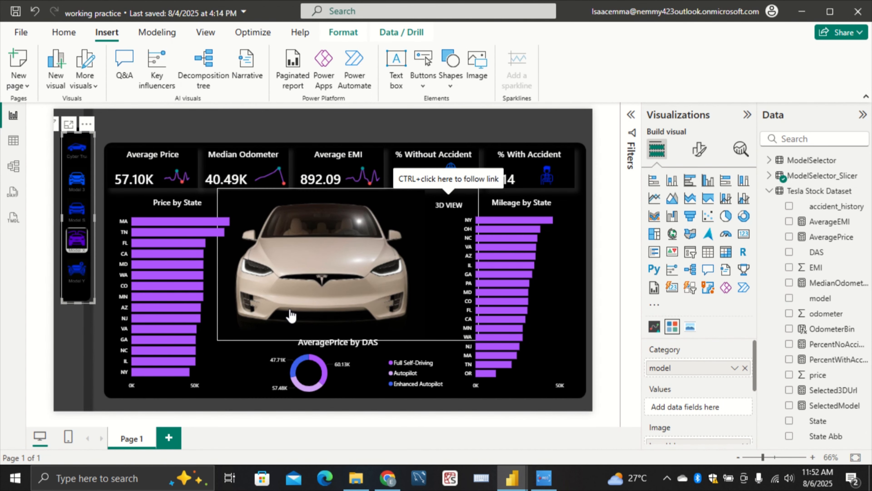
left_click(256, 409)
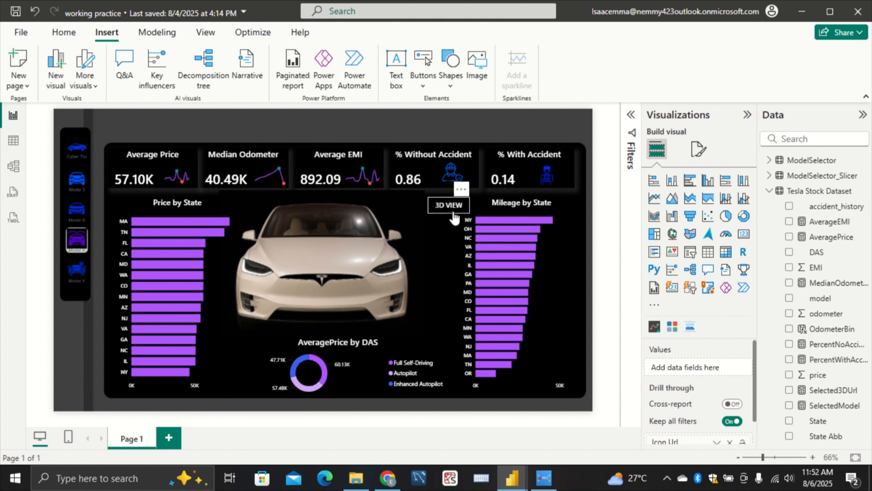
left_click_drag(454, 217, 237, 299)
Select Model Y in the model slicer and deselect the visual
left_click(78, 282)
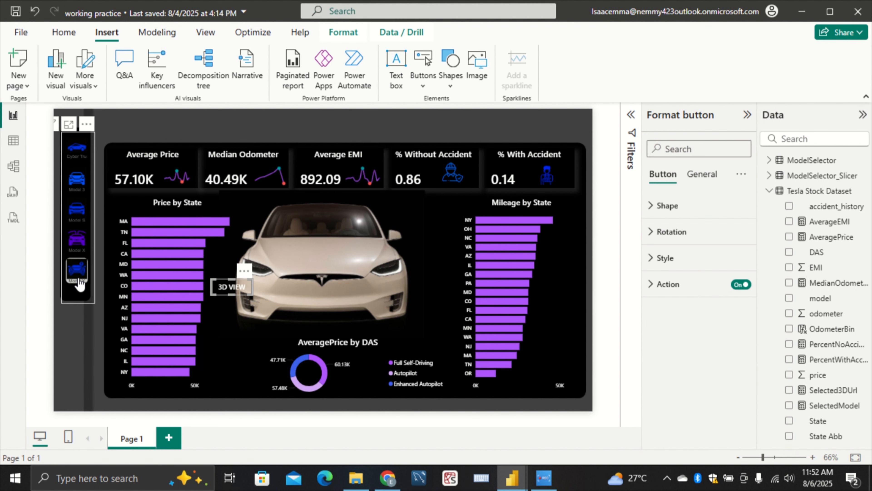
left_click(79, 284)
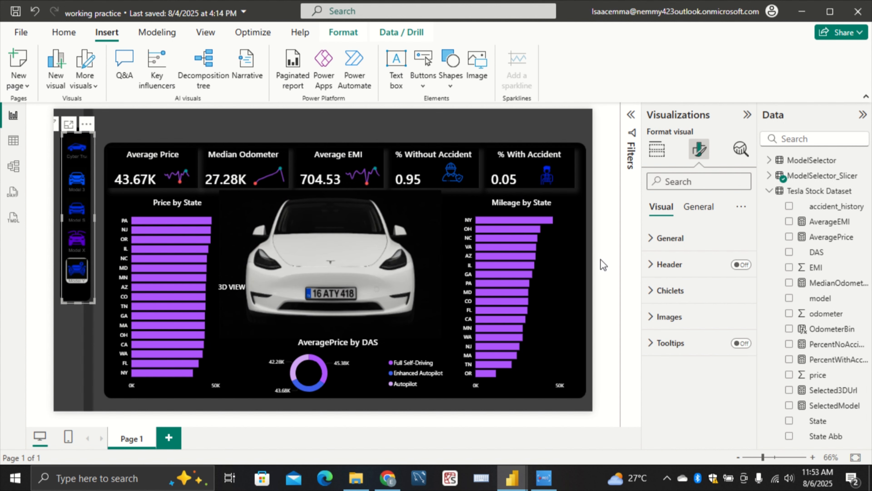
left_click(595, 255)
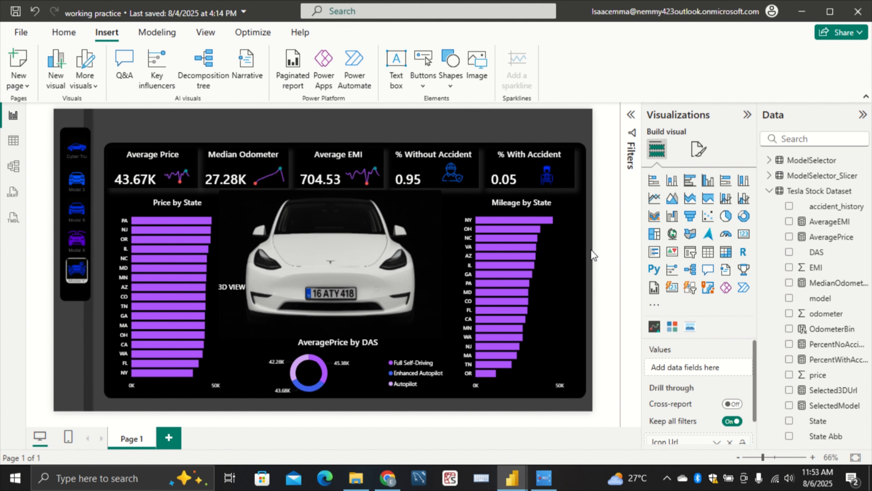
Try resizing the car image from its upper-right corner so it no longer overlaps the Mileage by State chart
left_click(441, 202)
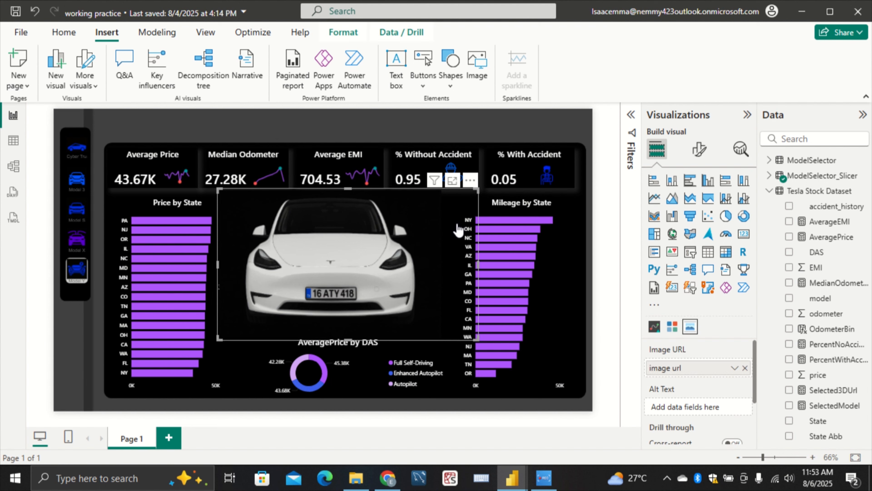
left_click_drag(477, 190, 453, 224)
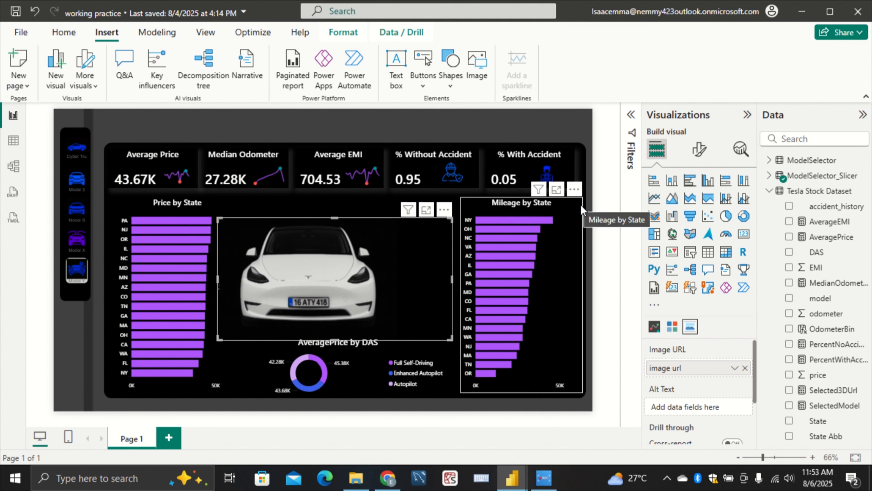
left_click(592, 210)
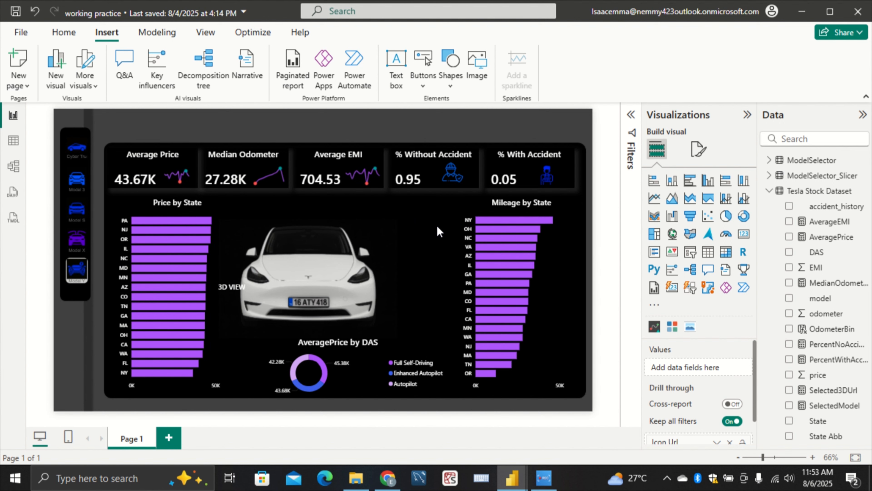
left_click(447, 222)
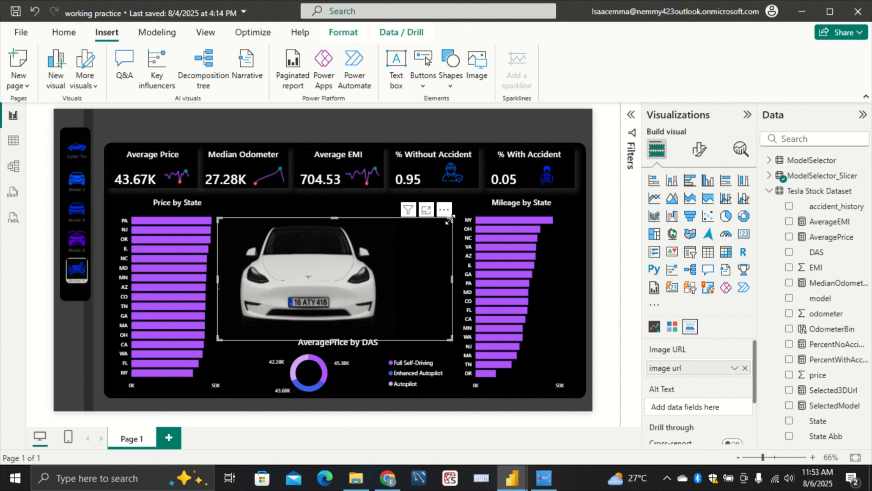
left_click_drag(448, 221, 460, 200)
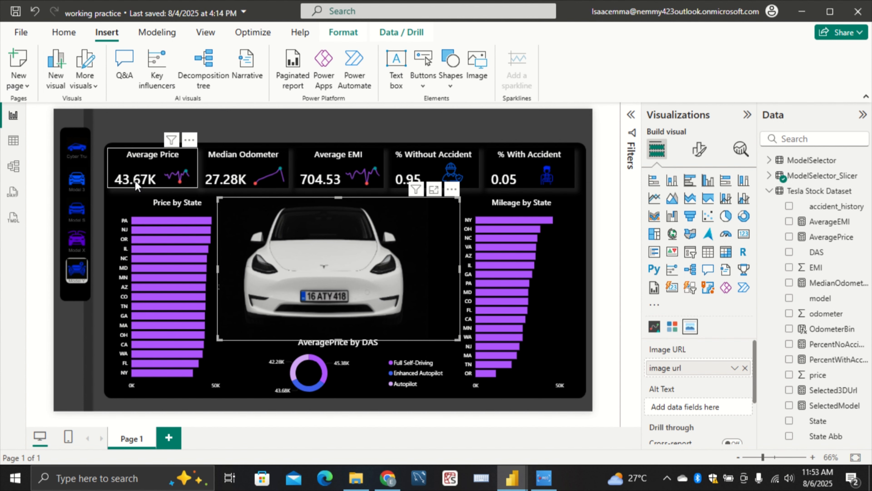
Undo the car image resizing, the Model Y selection and the 3D VIEW button move
left_click(36, 13)
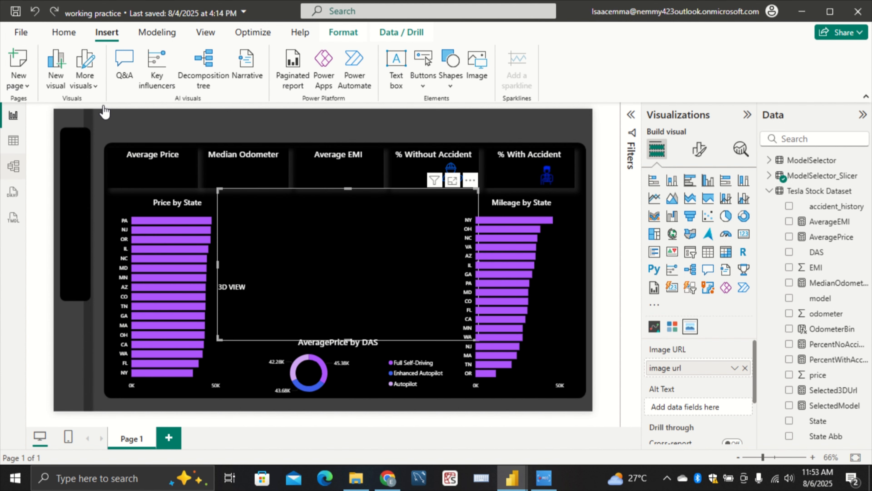
left_click(35, 13)
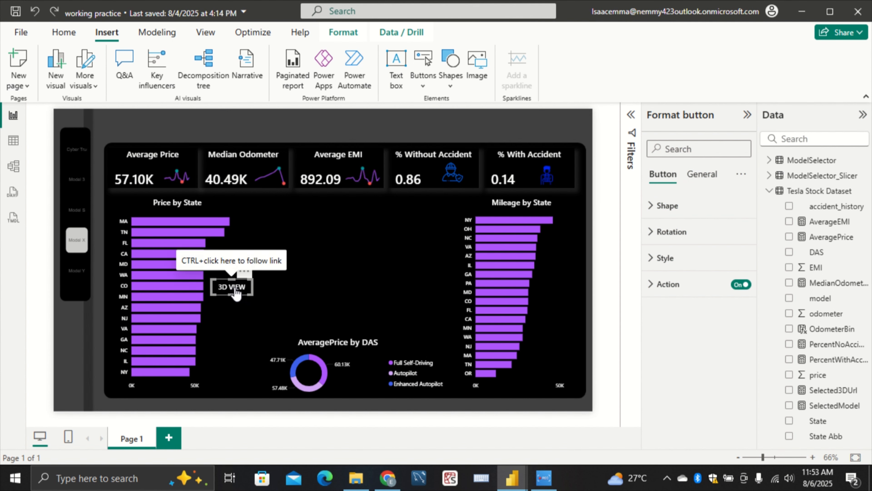
left_click(39, 14)
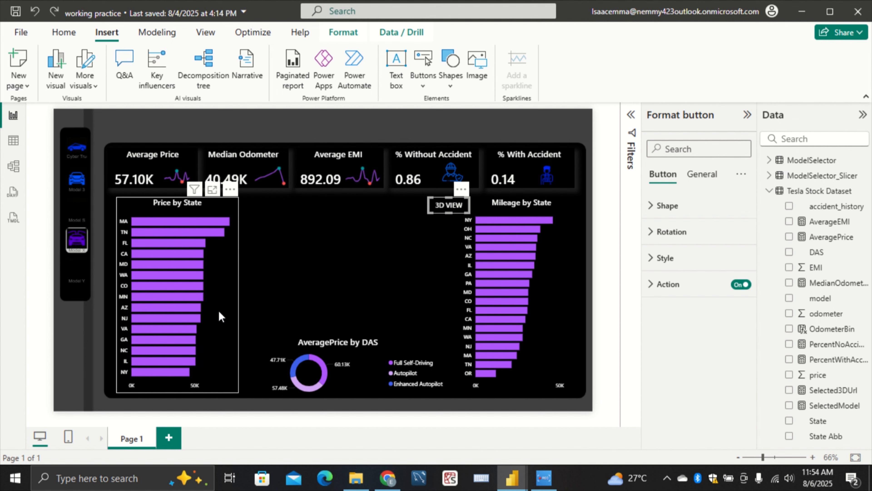
Switch to Chrome, rotate the animated Tesla MODEL X 3D model to inspect it, and return to the working practice report in Power BI
left_click(388, 478)
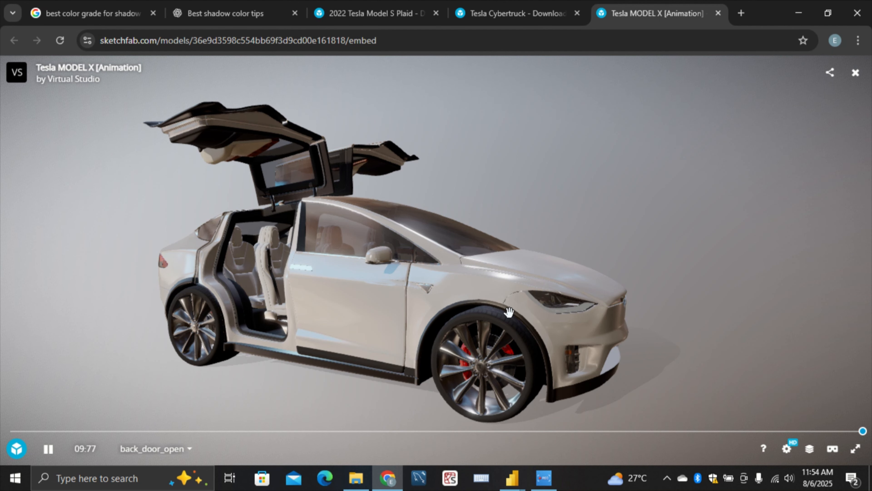
left_click_drag(509, 312, 2, 303)
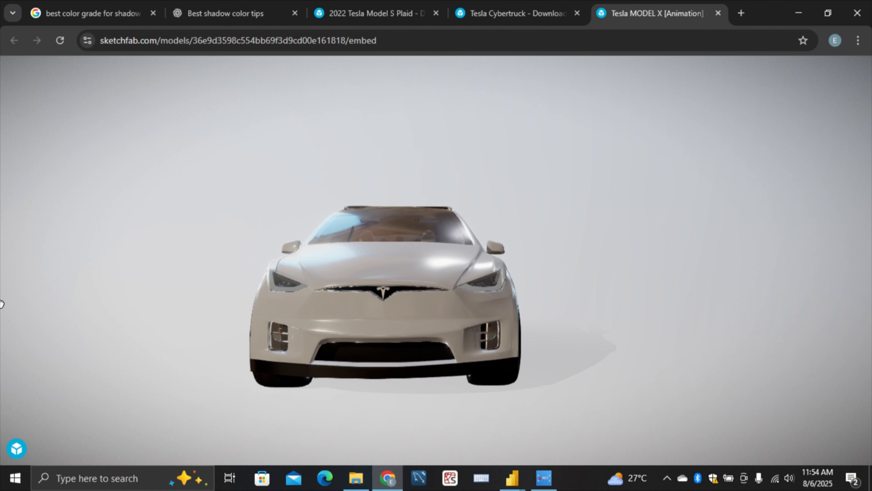
mouse_move(494, 395)
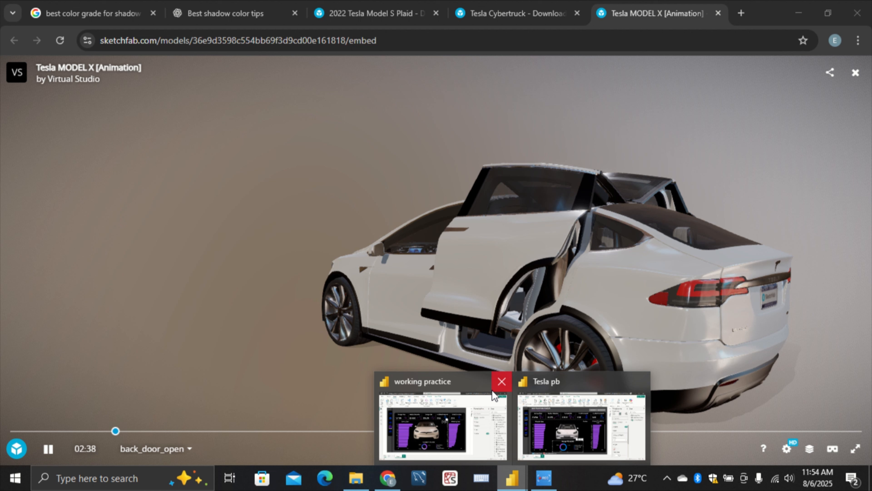
left_click(493, 397)
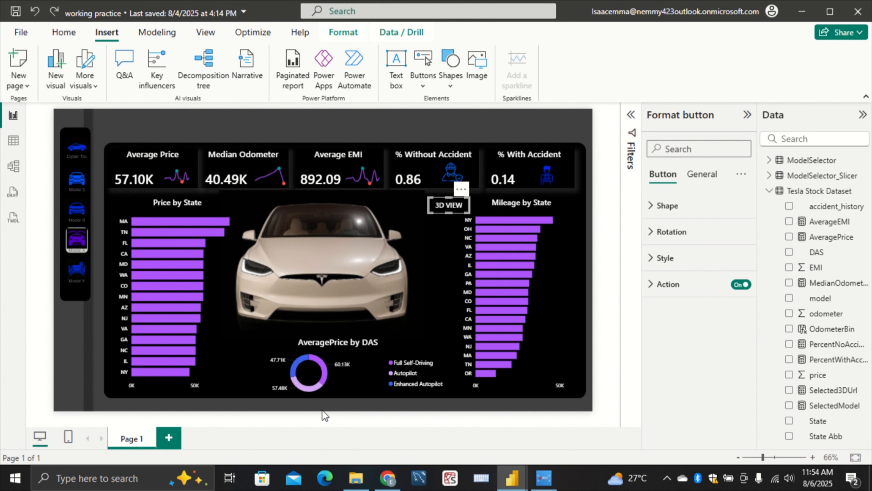
Insert a text box and shape it into a wide, narrow strip above the Average Price, Median Odometer and Average EMI cards
left_click(325, 415)
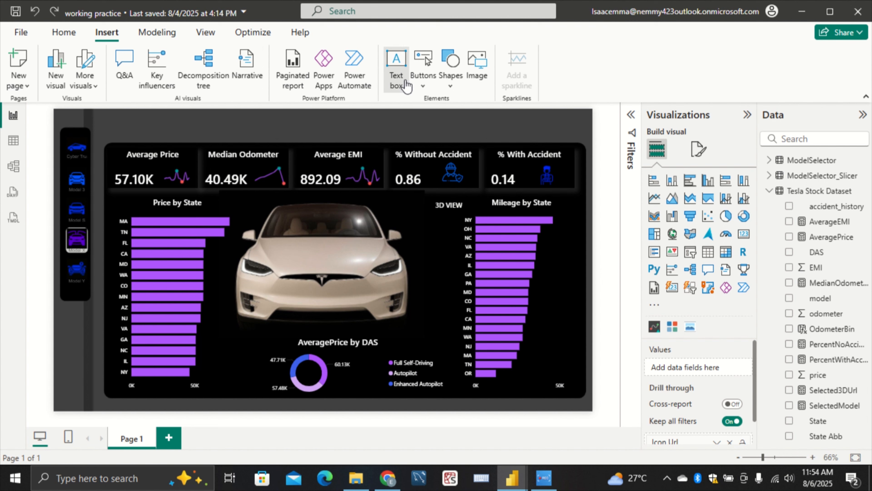
left_click(397, 69)
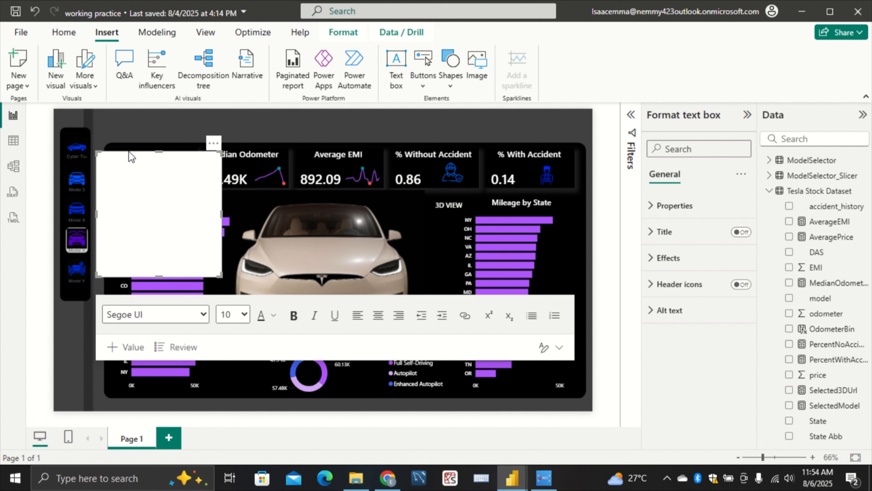
left_click_drag(129, 152, 141, 112)
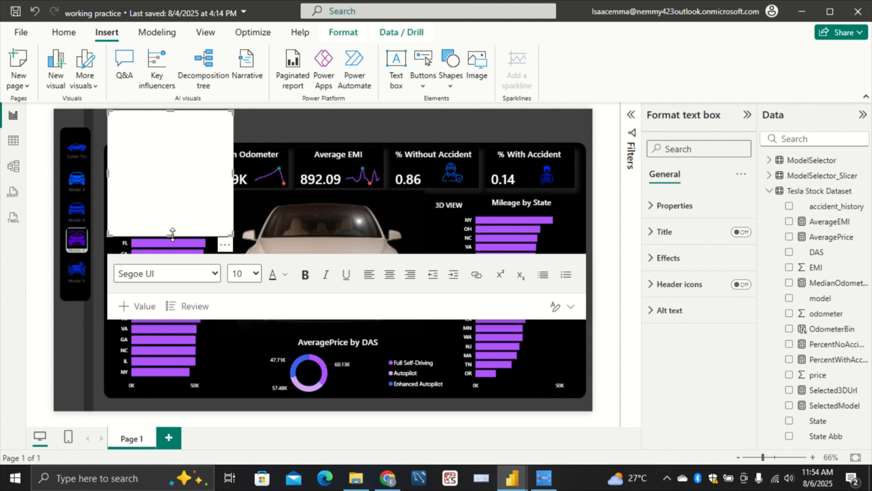
left_click_drag(177, 236, 301, 116)
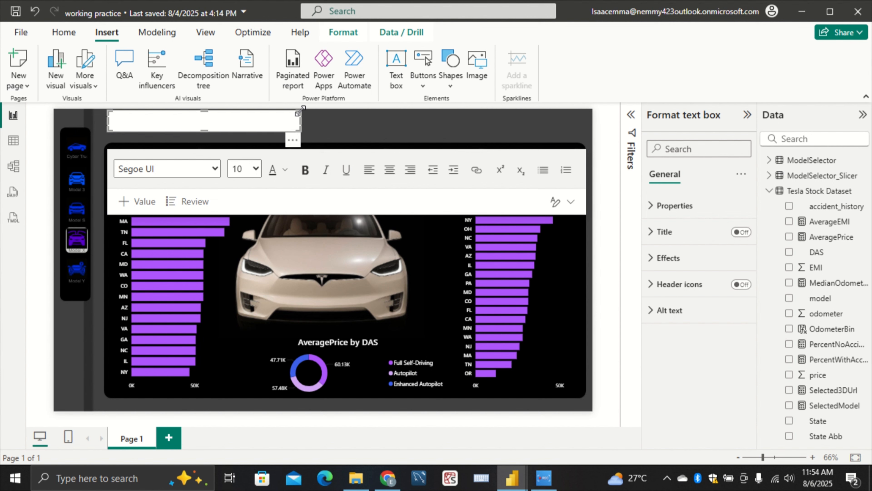
left_click(251, 116)
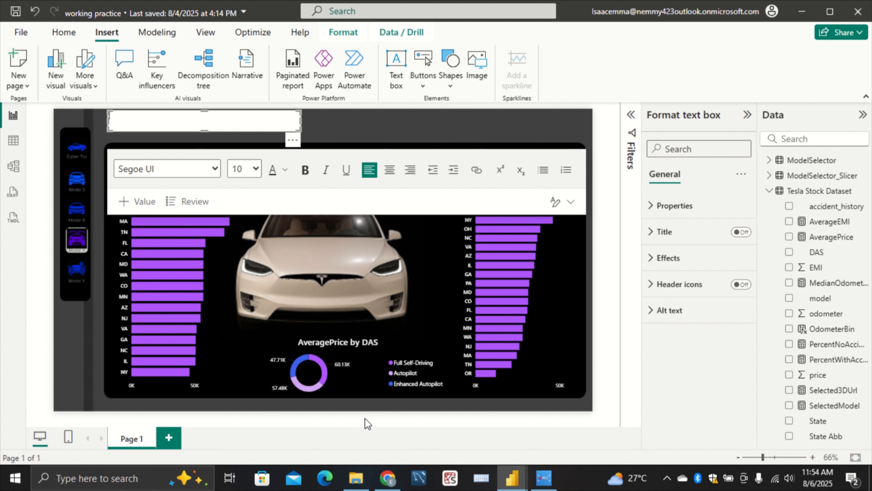
Switch to the Tesla pb report and copy its title text "Tesla Stock Sales Analysis"
mouse_move(513, 475)
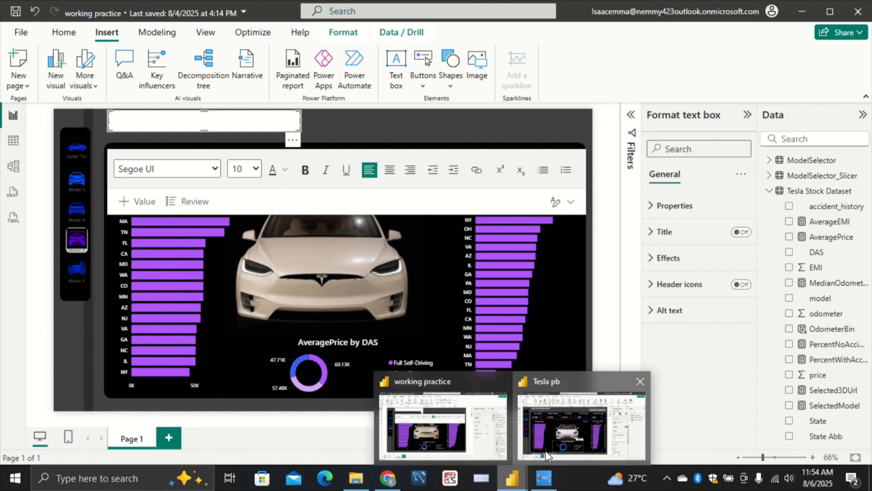
left_click(581, 426)
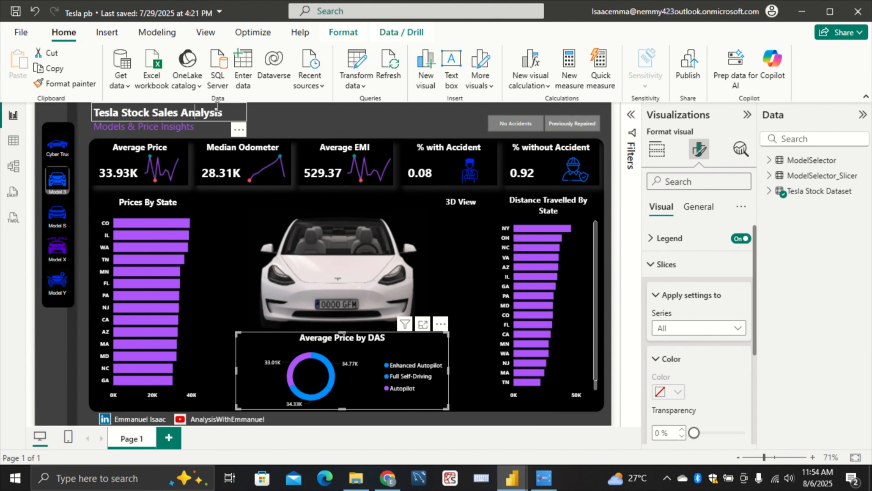
left_click_drag(224, 111, 23, 135)
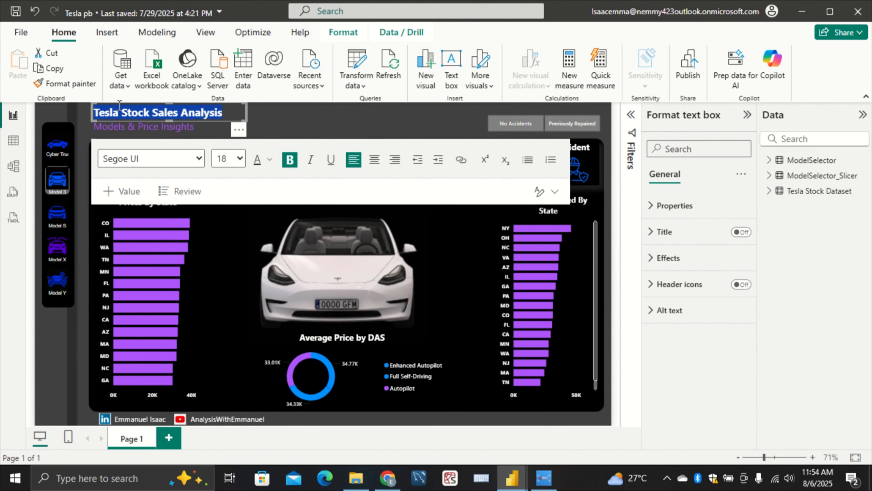
right_click(121, 112)
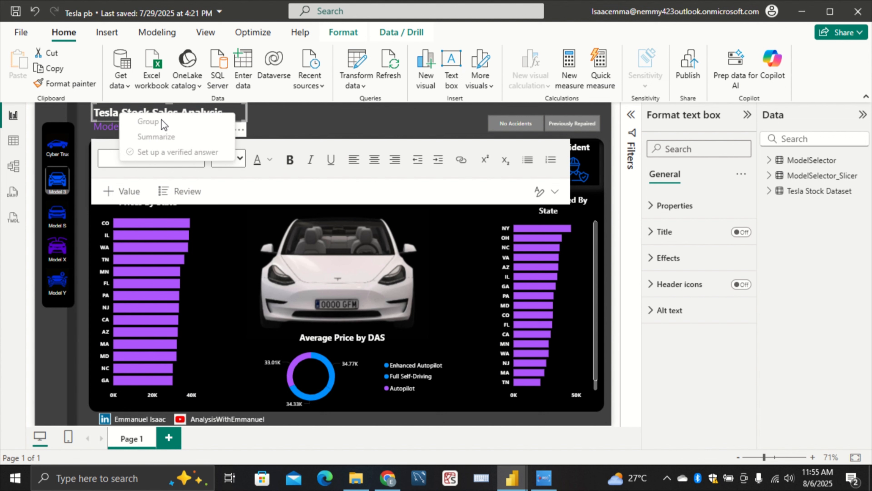
left_click(143, 111)
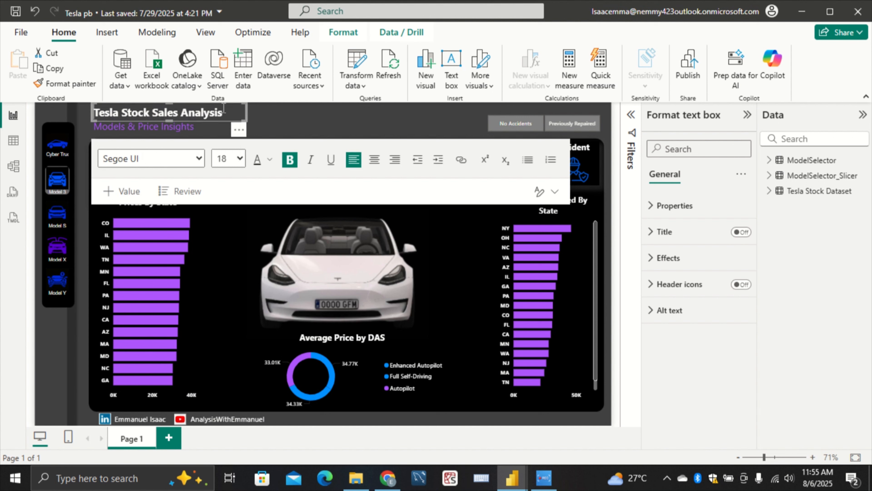
key("ctrl+a")
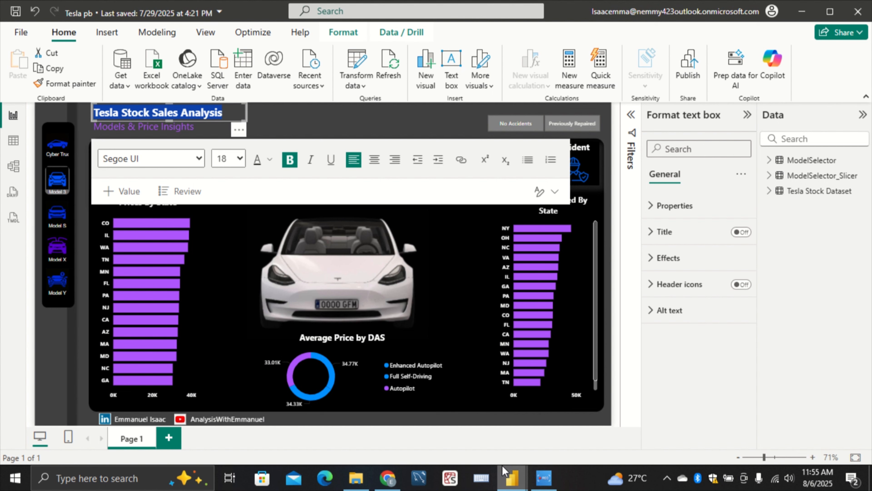
Return to the working practice report and paste "Tesla Stock Sales Analysis" into the empty text box above the cards
mouse_move(512, 476)
left_click(444, 425)
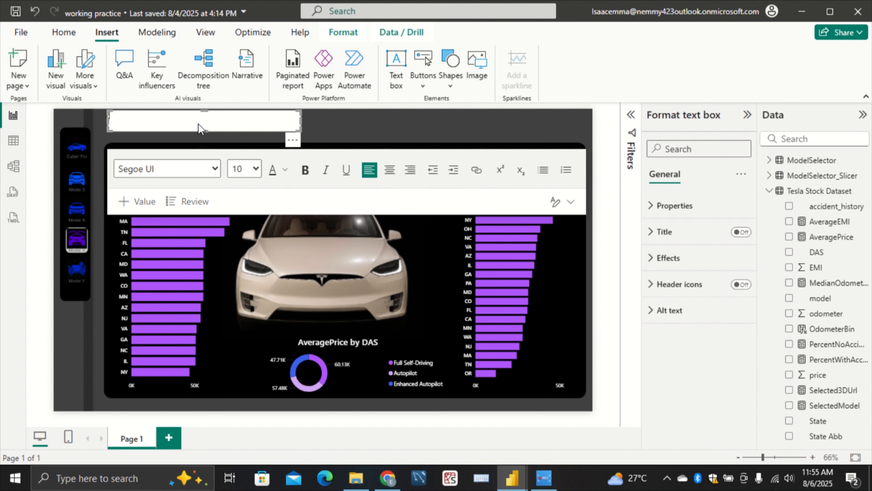
left_click(199, 121)
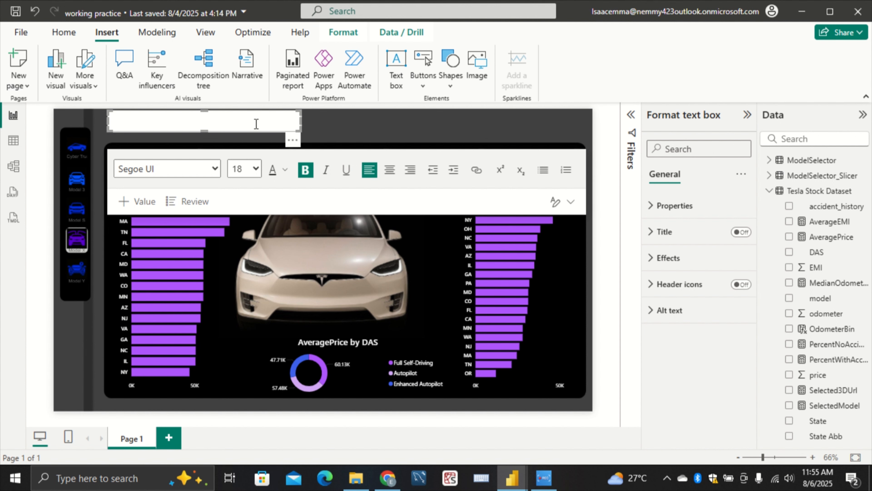
left_click_drag(304, 124, 46, 131)
key("ctrl+v")
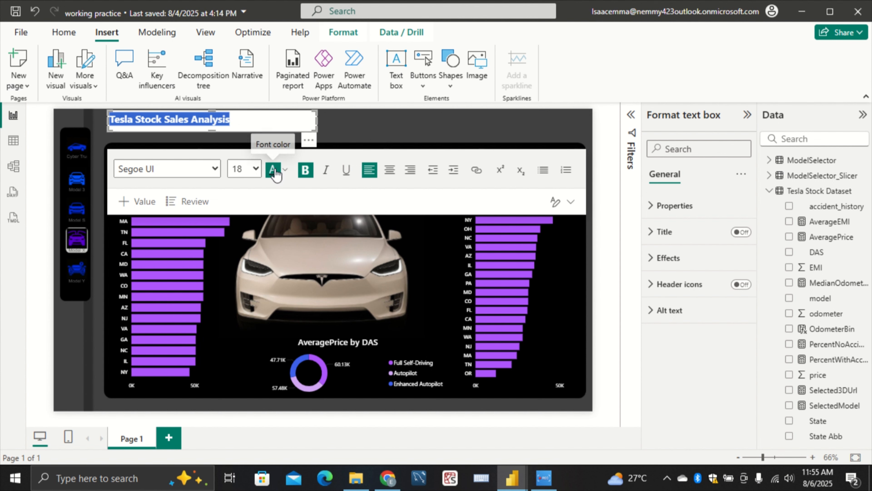
Set the font color of the title text to purple #A259FF and deselect the text box
left_click(285, 169)
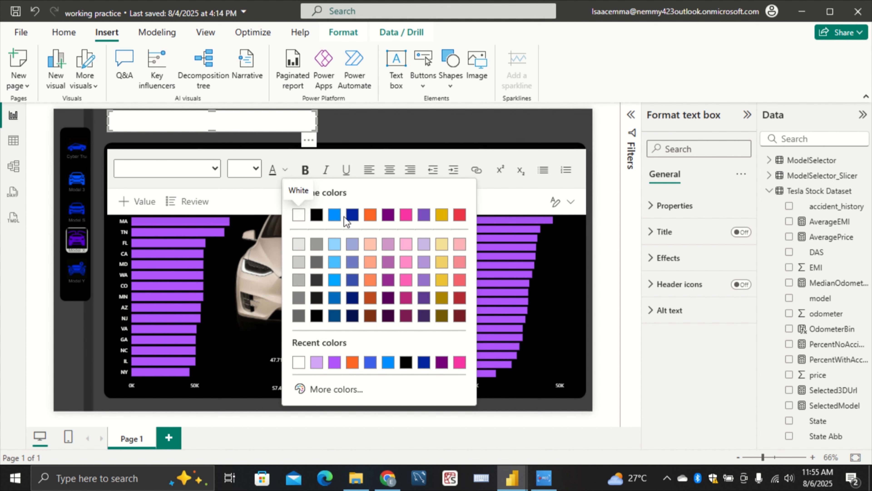
left_click(334, 363)
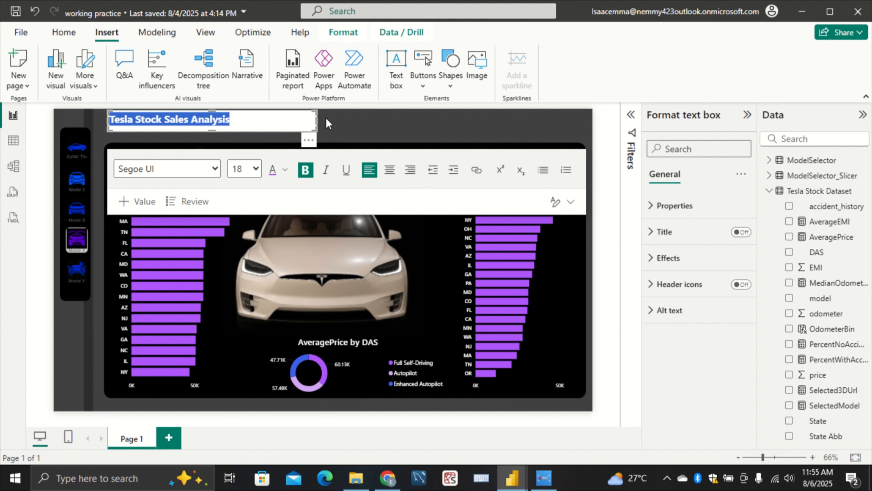
left_click(371, 115)
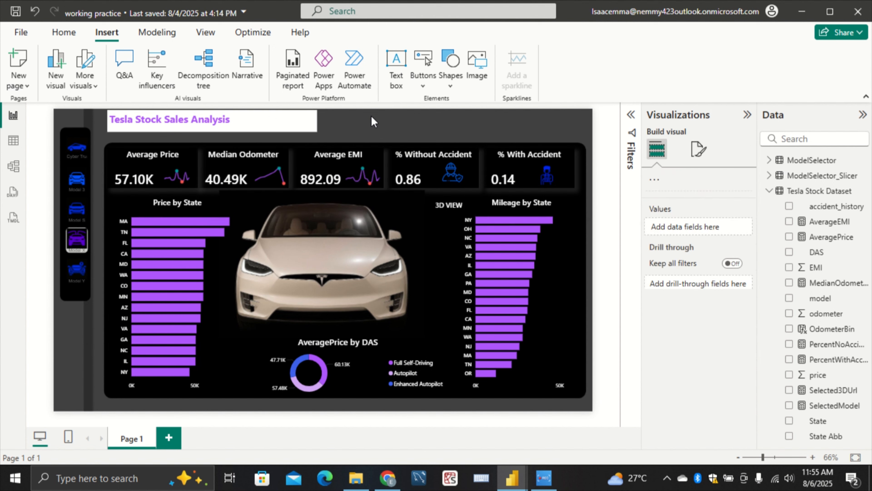
Turn off the background of the "Tesla Stock Sales Analysis" text box and deselect it
left_click(292, 127)
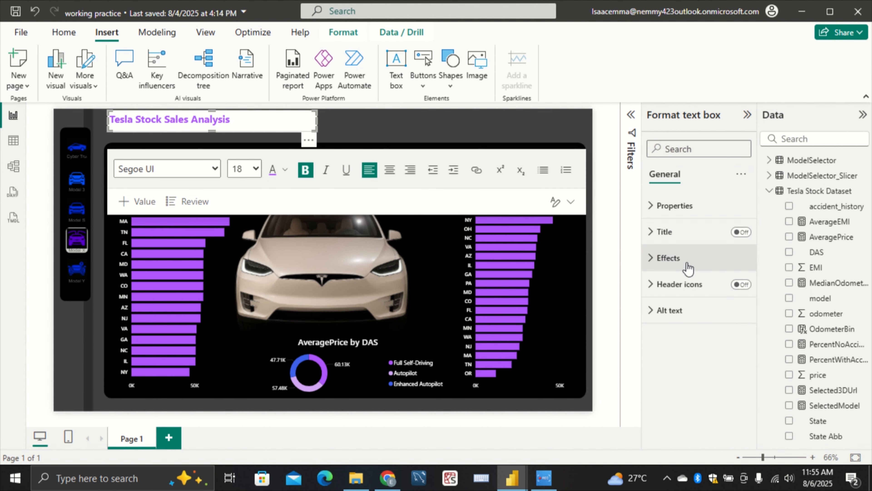
left_click(669, 258)
left_click(737, 289)
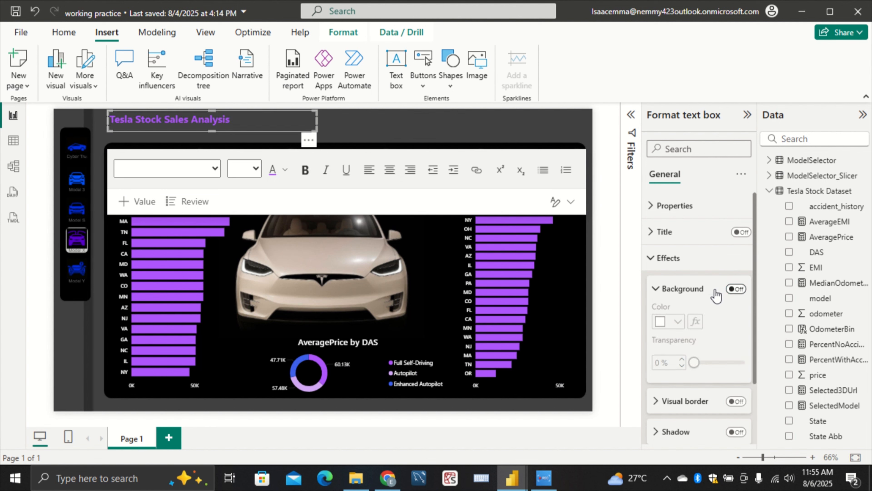
left_click(408, 112)
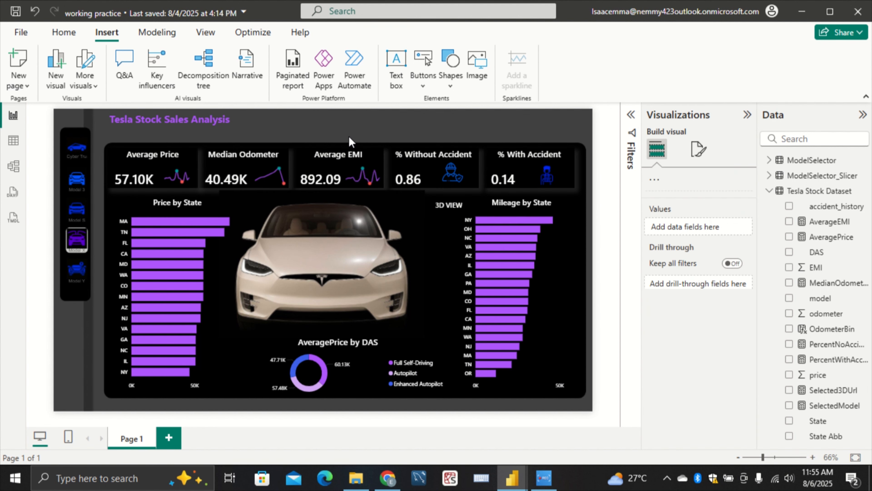
left_click(264, 121)
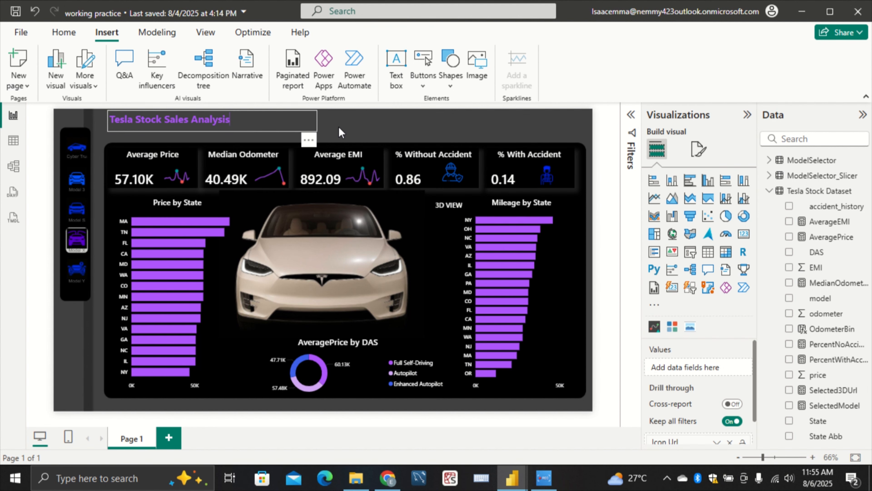
left_click(435, 400)
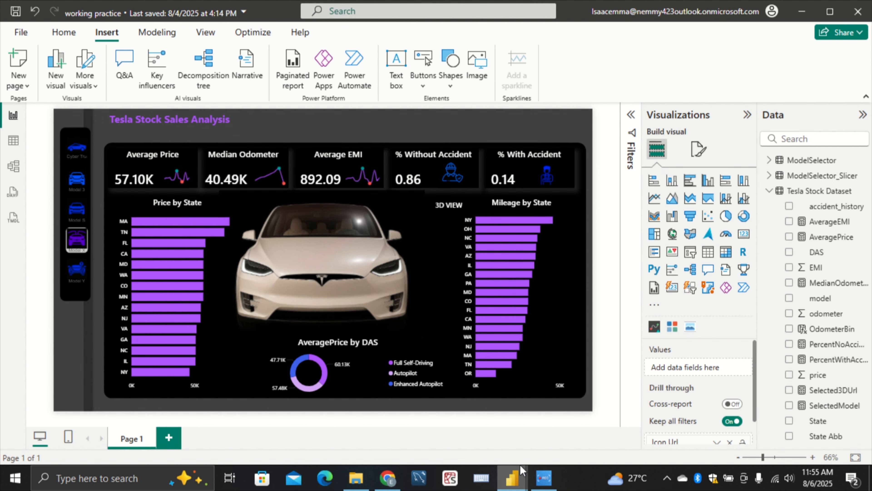
Switch to the Tesla pb report and copy its subtitle text "Models & Price Insights"
left_click(516, 477)
left_click(586, 433)
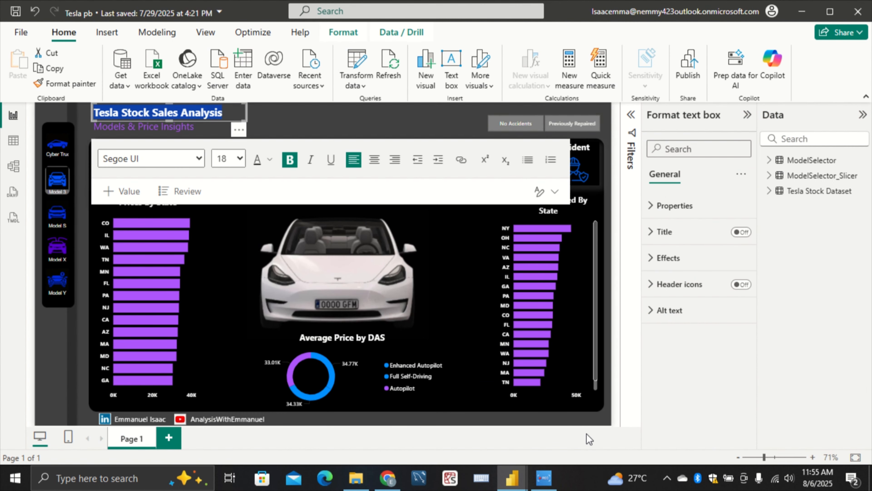
left_click(361, 122)
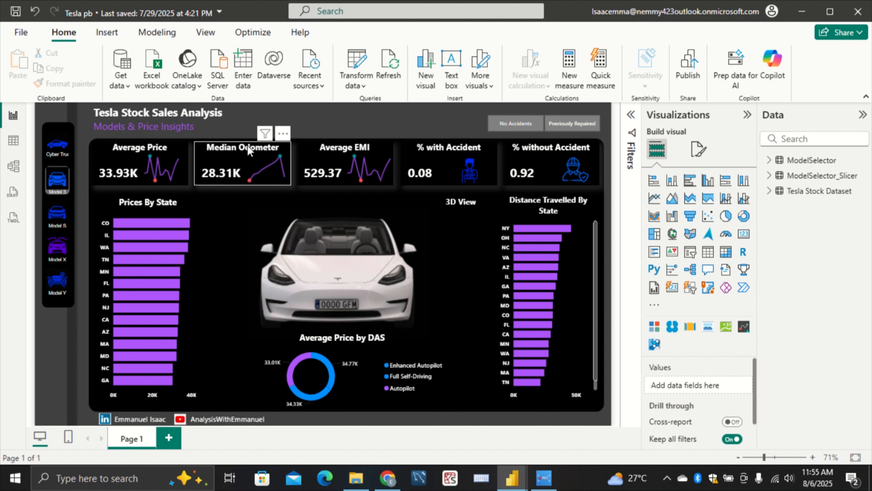
left_click(207, 132)
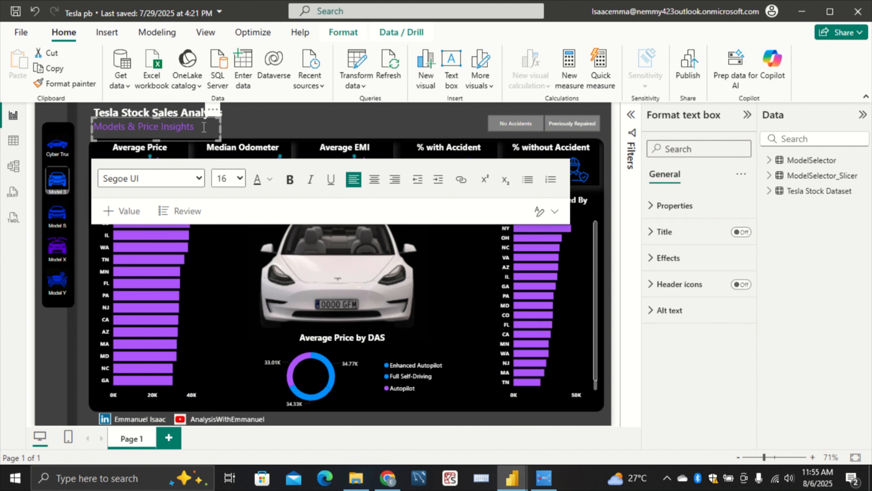
left_click_drag(204, 127, 40, 134)
key("ctrl+c")
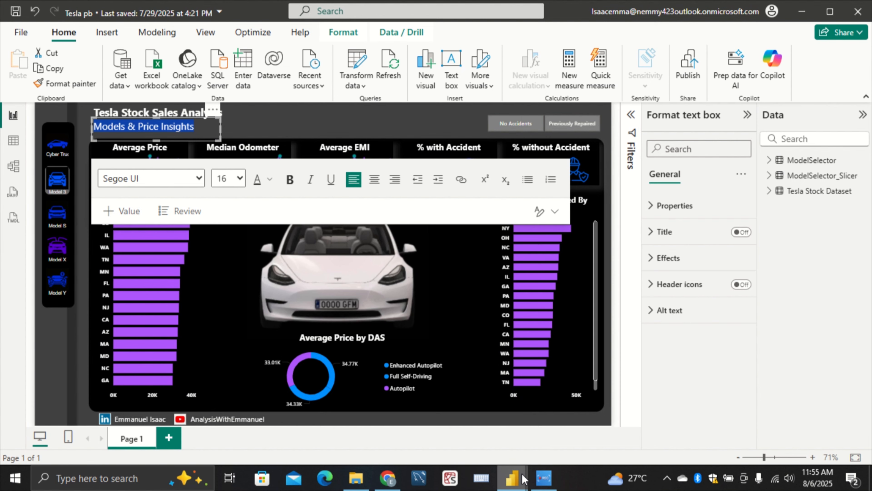
Return to the working practice report and insert a second text box, shaped into a narrow strip directly beneath the title
mouse_move(524, 478)
left_click(454, 448)
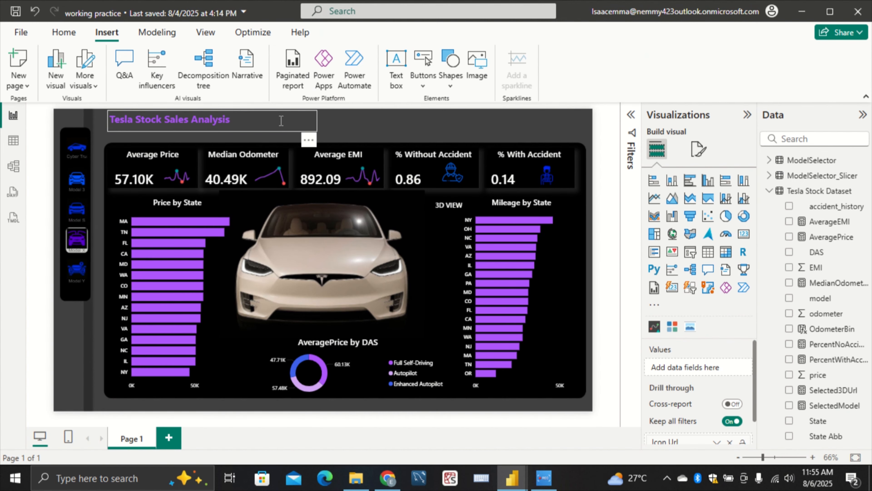
left_click(315, 141)
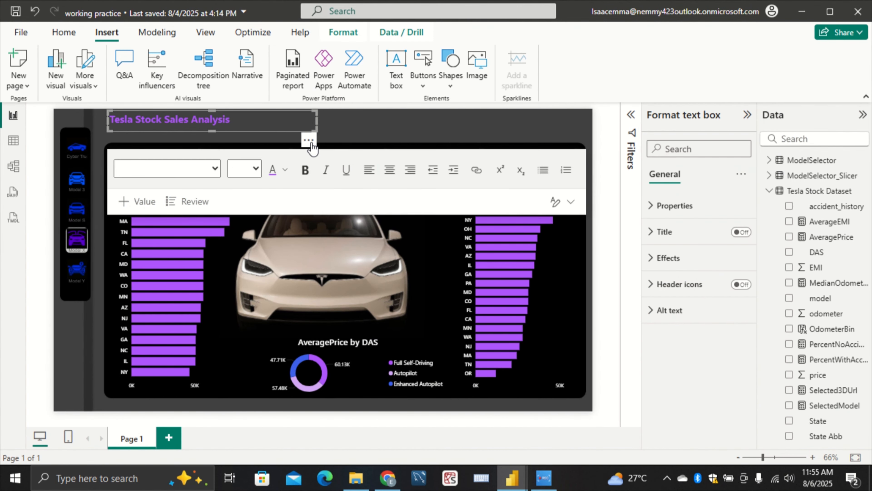
left_click(311, 141)
left_click(359, 118)
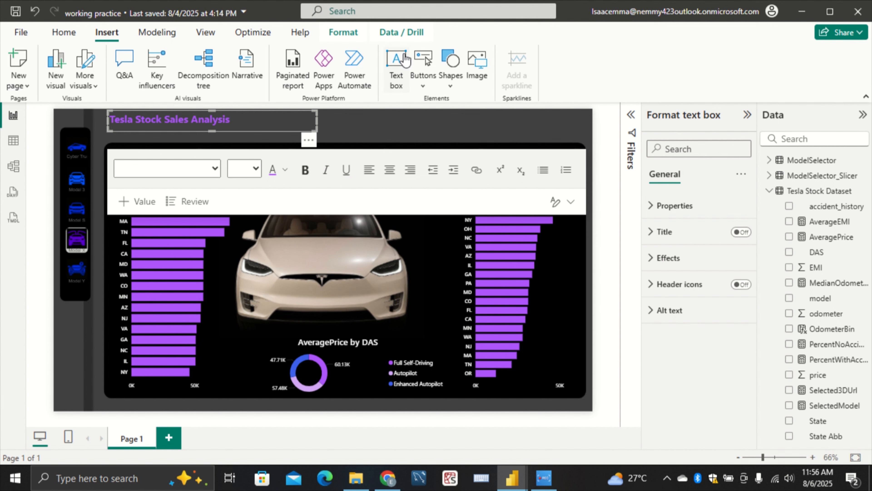
left_click(397, 65)
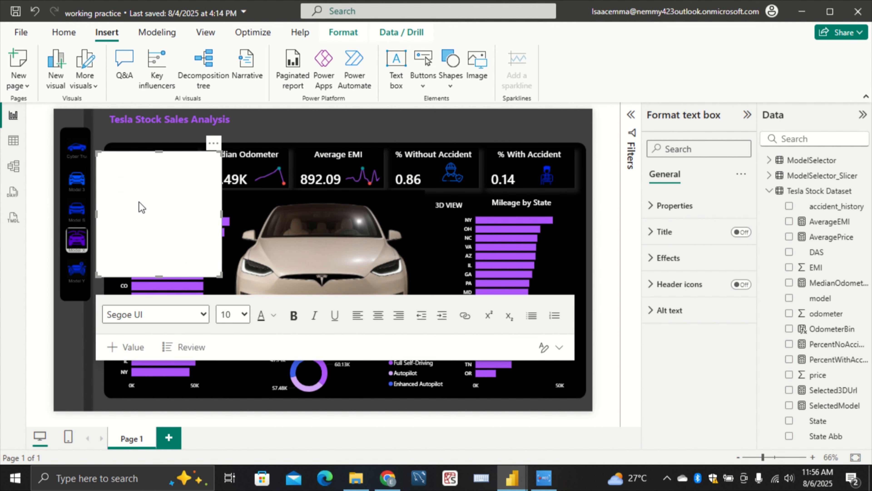
left_click_drag(144, 153, 156, 129)
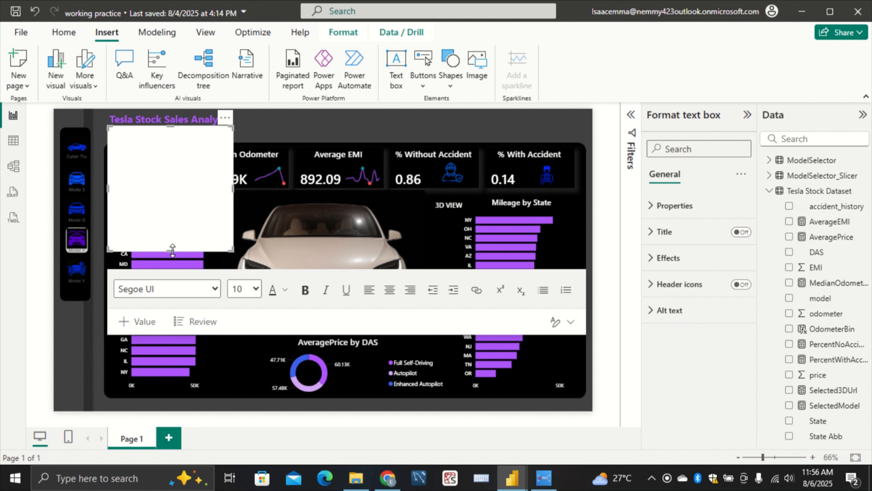
left_click_drag(173, 251, 251, 128)
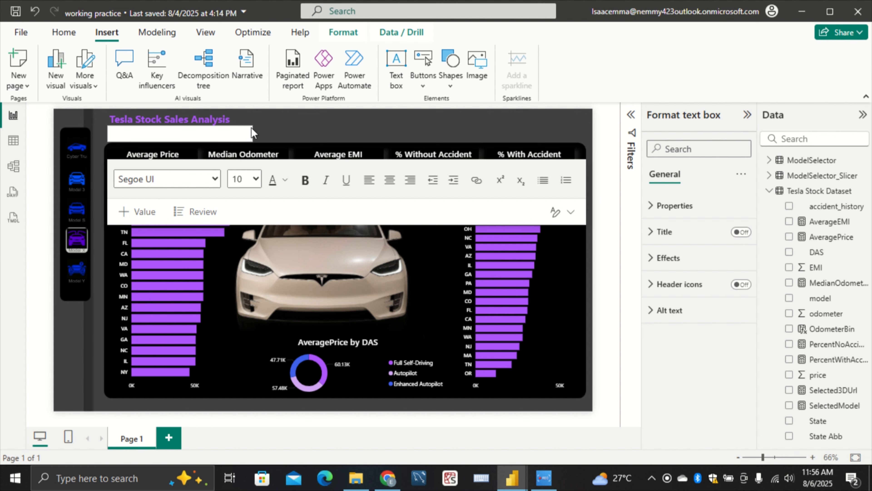
Paste "Models & Price Insights" into the new text box beneath the title and keep that box selected
left_click(231, 134)
key("ctrl+v")
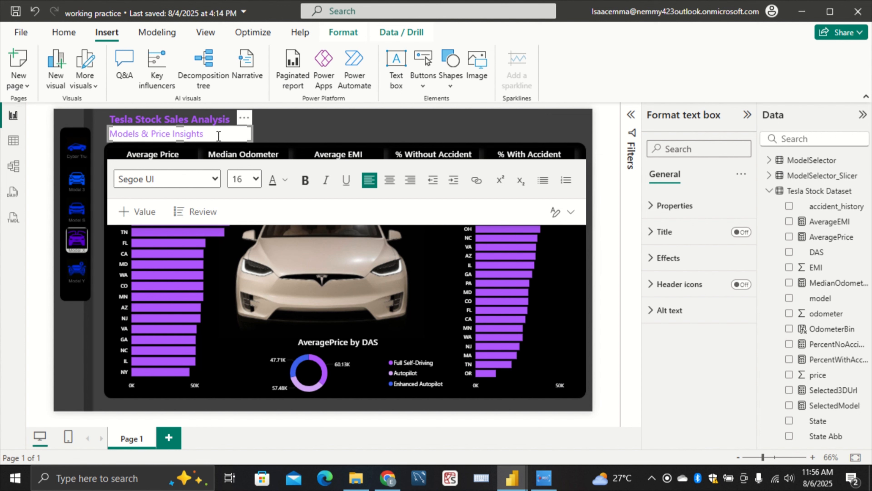
left_click_drag(230, 120, 102, 136)
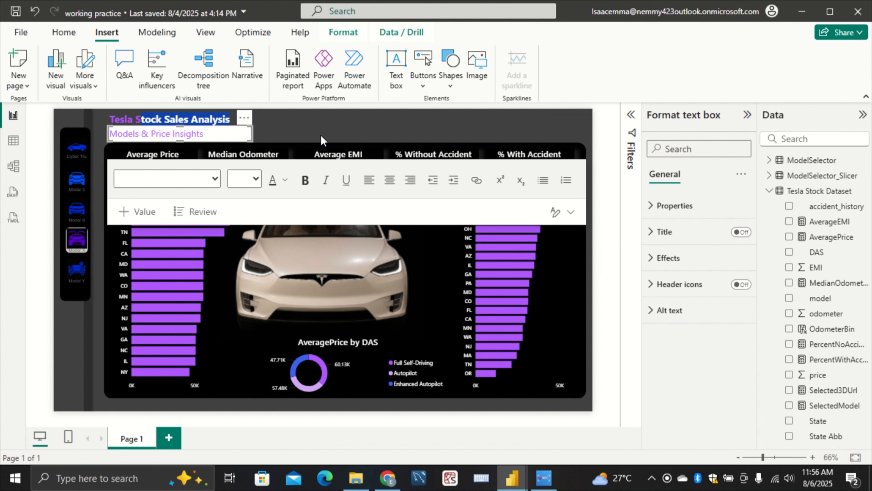
left_click(235, 135)
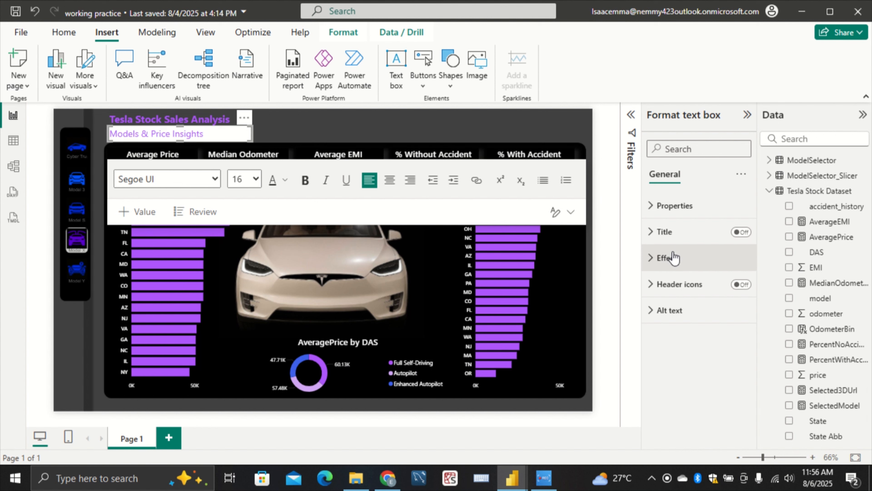
Turn off the background of the "Models & Price Insights" text box and deselect it
left_click(668, 258)
left_click(735, 289)
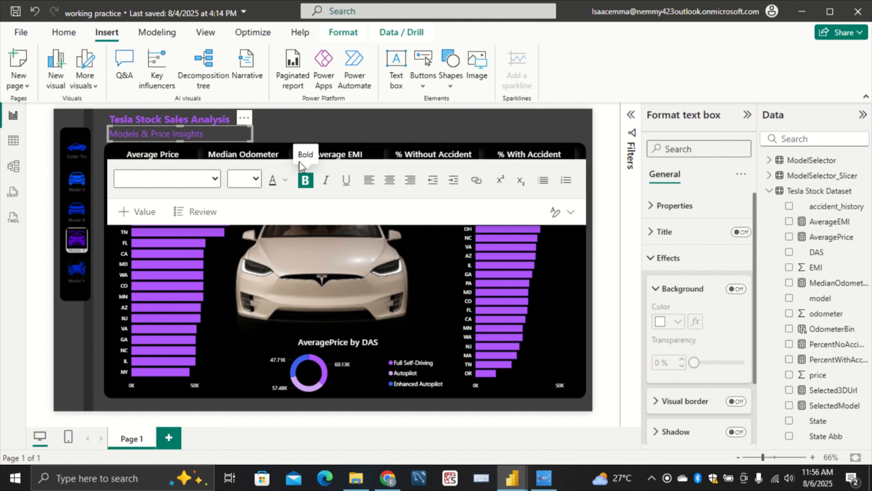
left_click(314, 127)
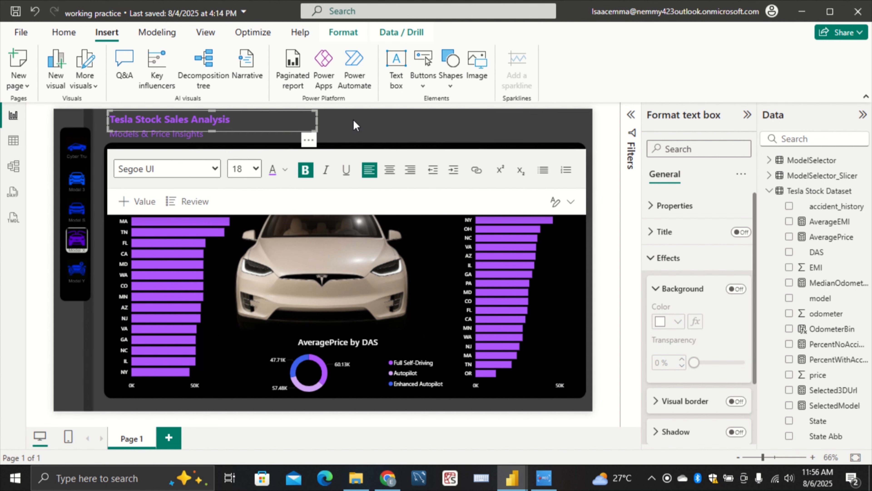
left_click(338, 120)
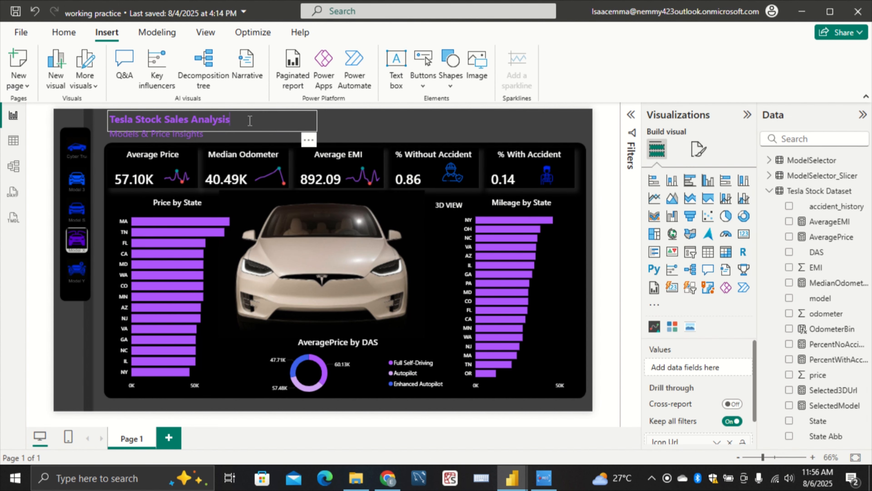
Change the font color of the "Tesla Stock Sales Analysis" title text to white
triple_click(250, 121)
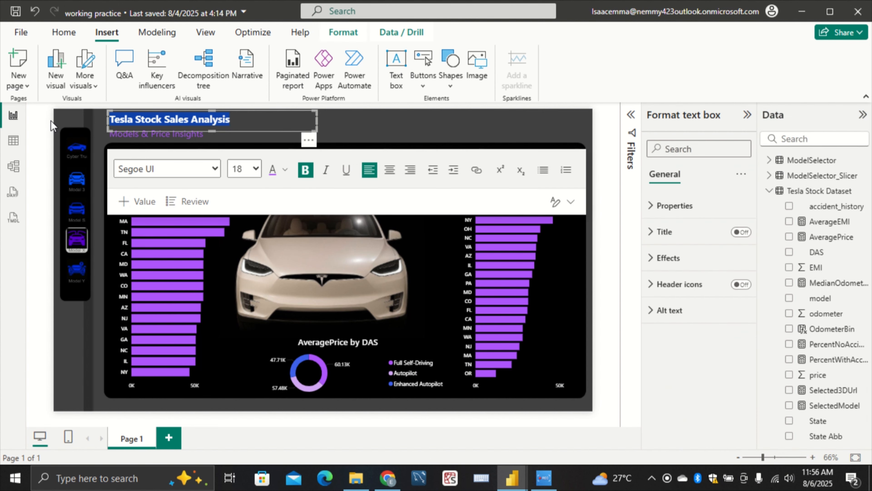
left_click(287, 169)
left_click(301, 223)
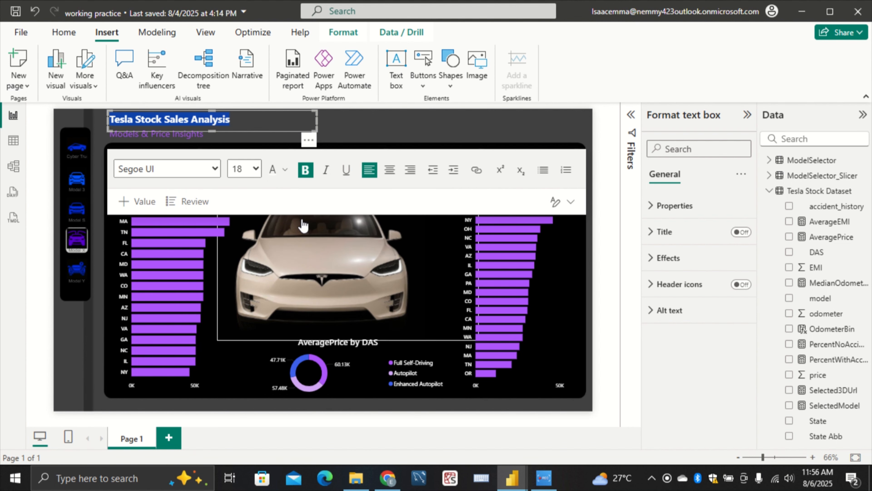
left_click(451, 132)
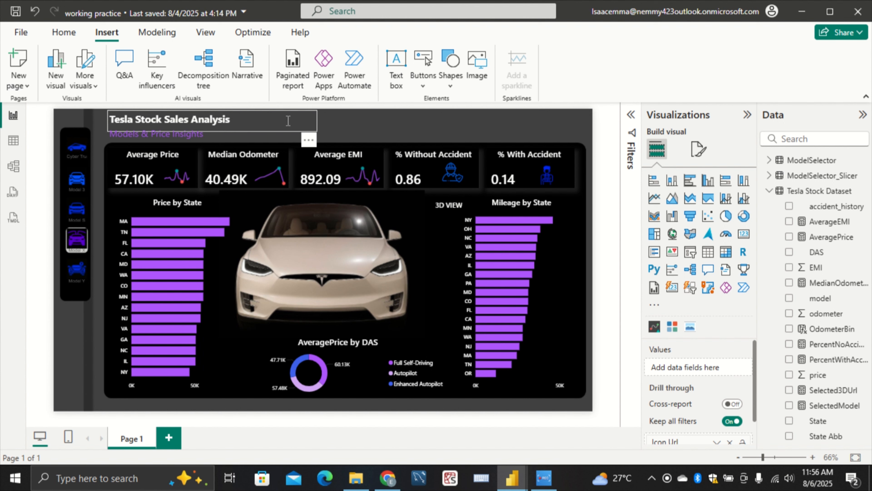
Move the left edges of the title and subtitle text boxes inward to leave room for a logo beside them
left_click(110, 120)
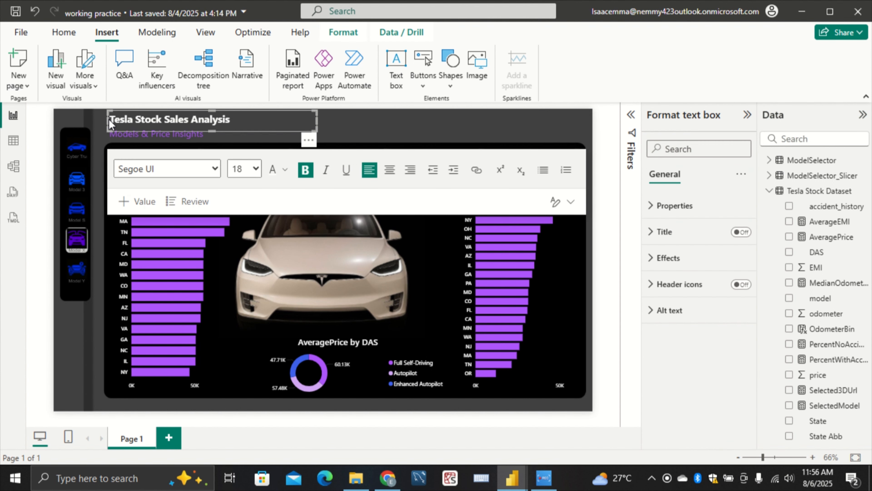
left_click_drag(104, 120, 137, 117)
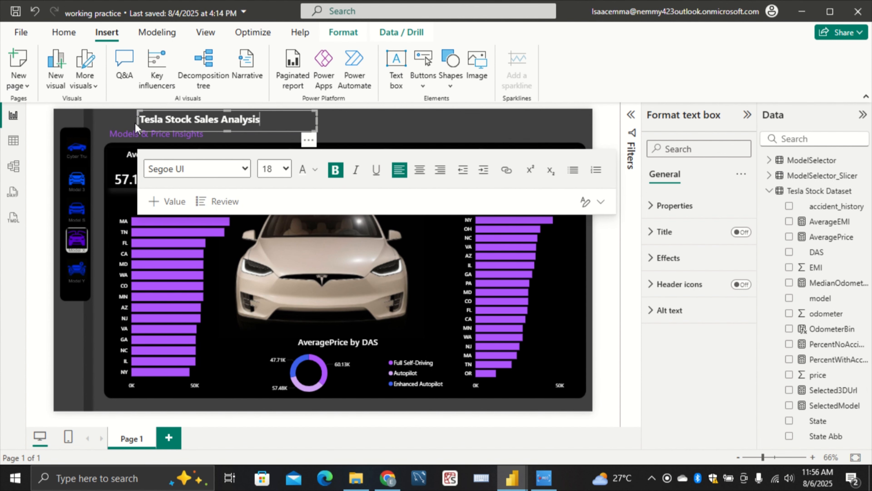
left_click(220, 136)
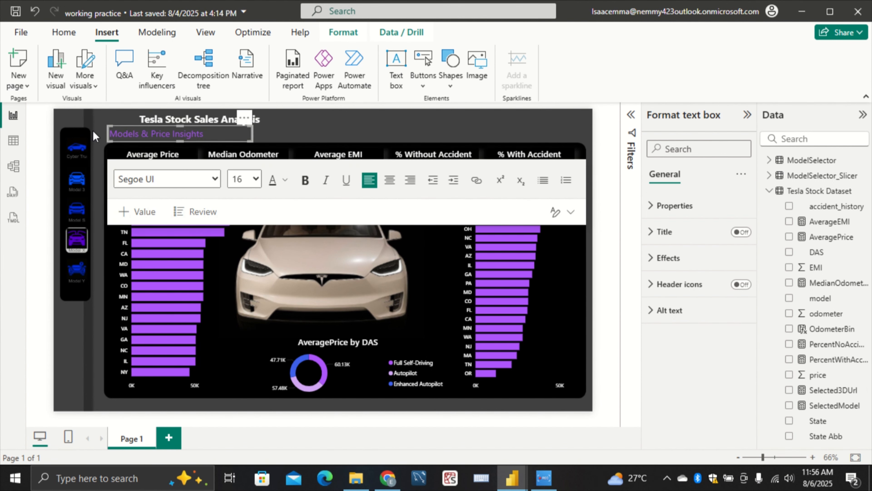
left_click_drag(108, 133, 142, 133)
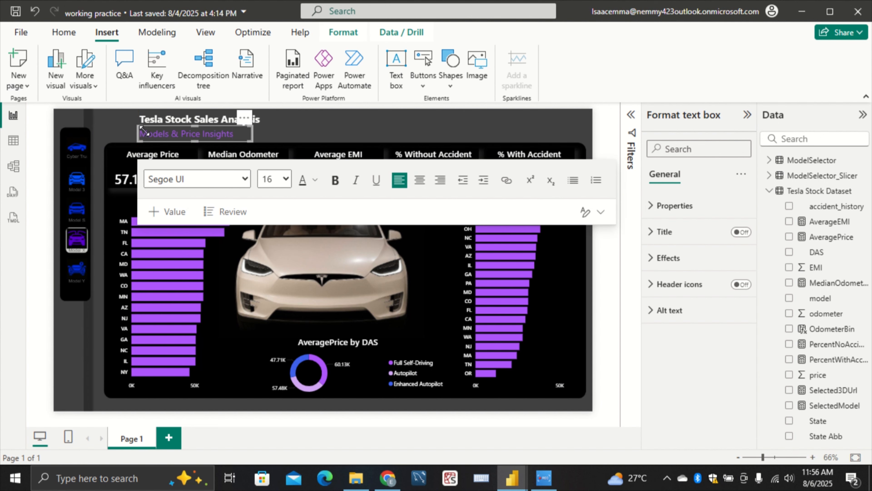
left_click(338, 117)
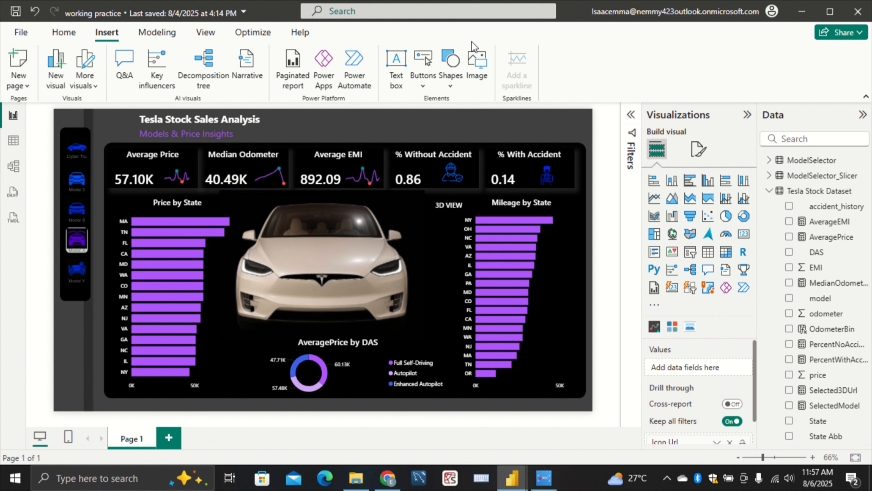
Insert the "Tesla logo icon" image from the T folder in Documents
left_click(480, 67)
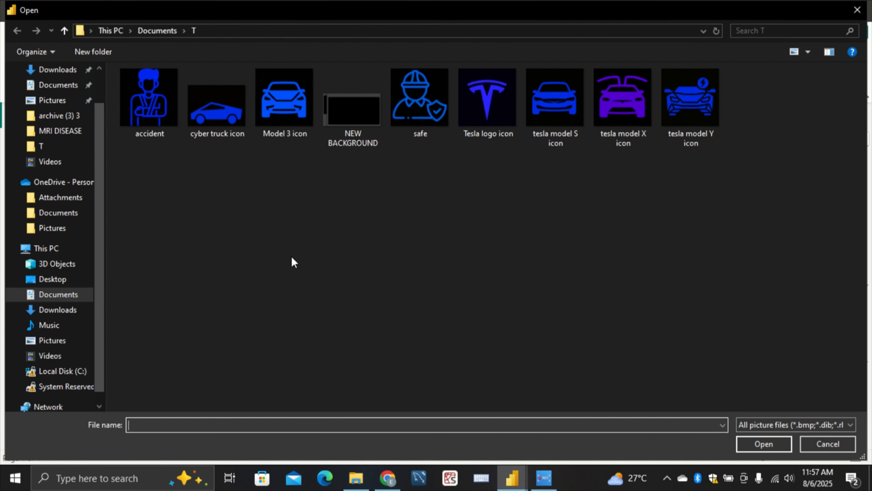
left_click(481, 107)
left_click(759, 444)
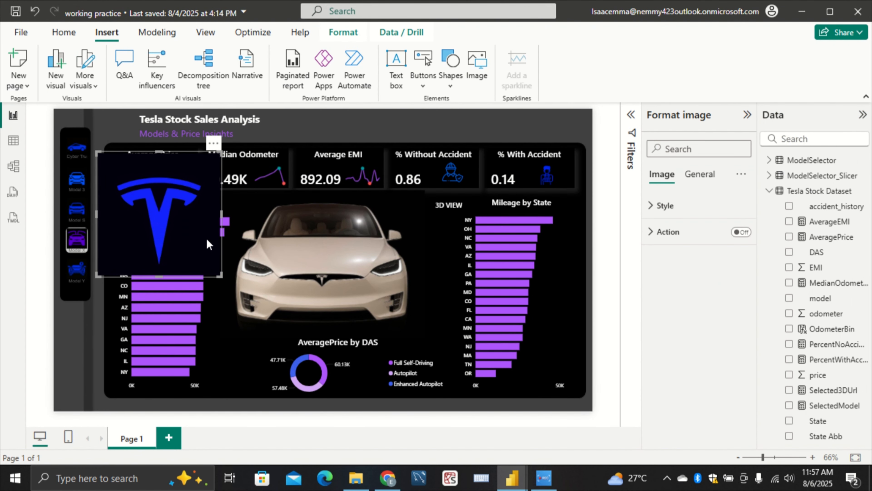
Shrink the Tesla logo to a small square spanning both heading lines and place it just left of the title and subtitle
left_click_drag(218, 275, 146, 205)
left_click_drag(142, 162, 124, 128)
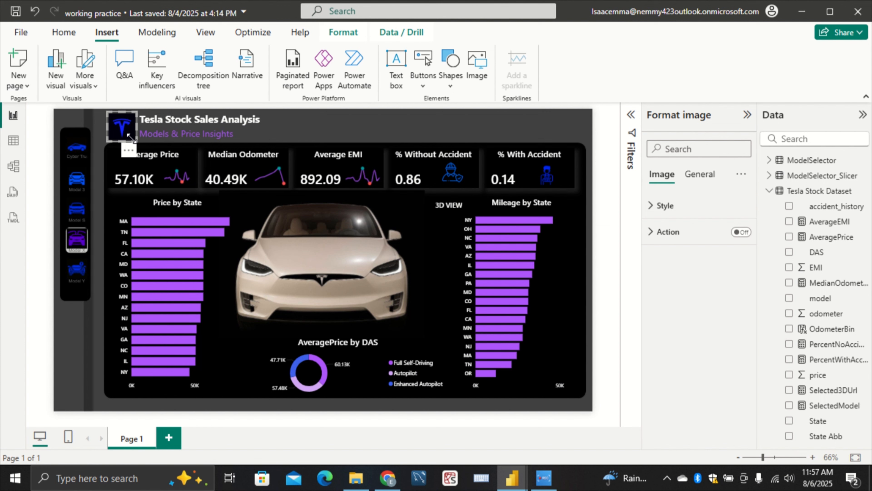
left_click_drag(128, 136, 129, 140)
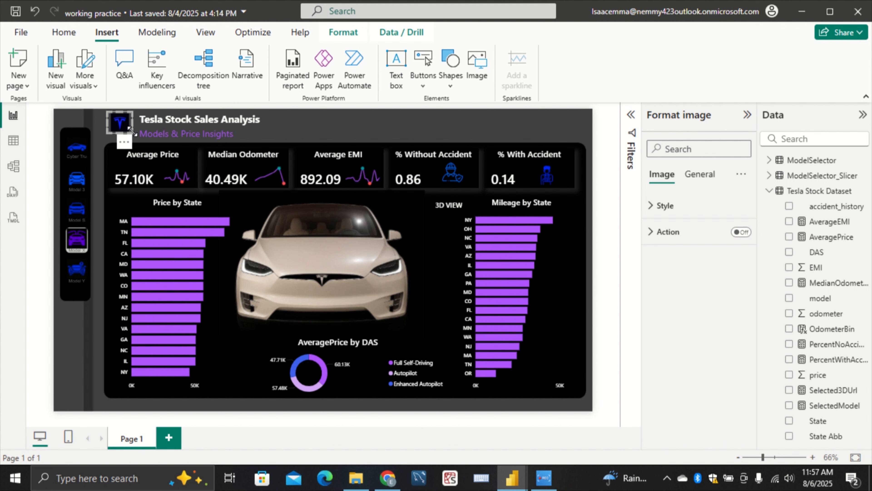
left_click_drag(137, 134, 138, 166)
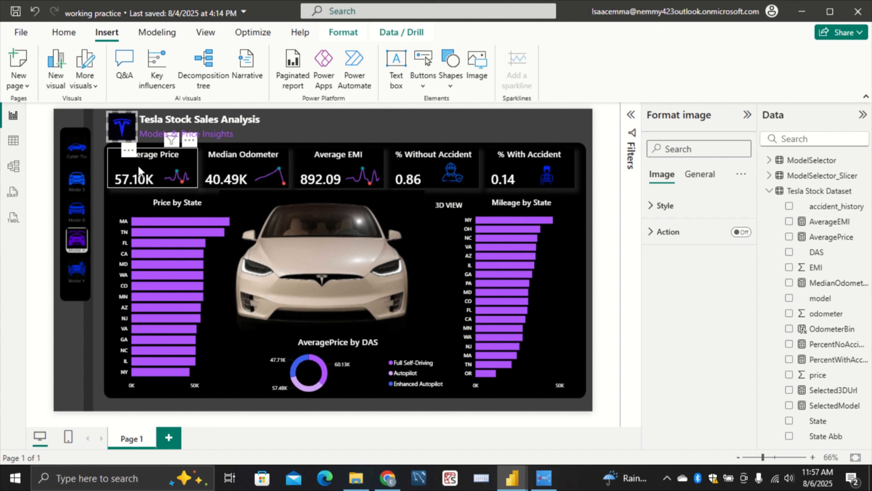
left_click(295, 135)
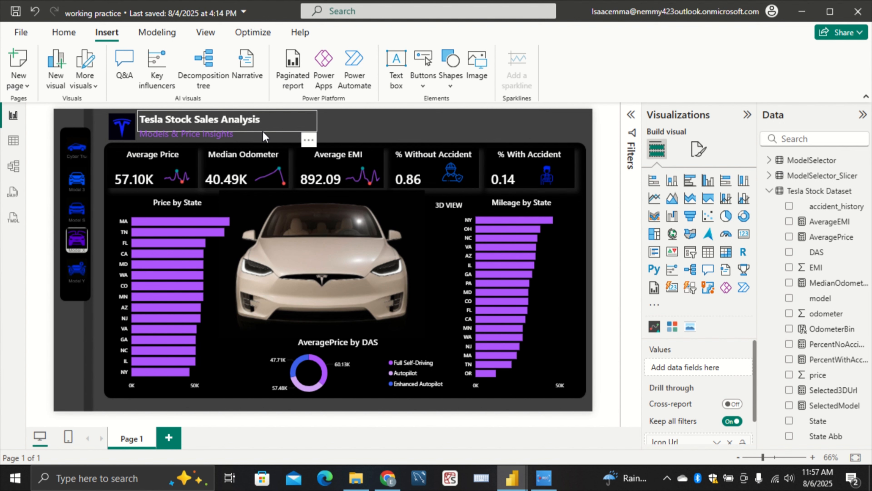
Shift the title text box slightly away from the logo and align the subtitle box's left edge with it
left_click(276, 129)
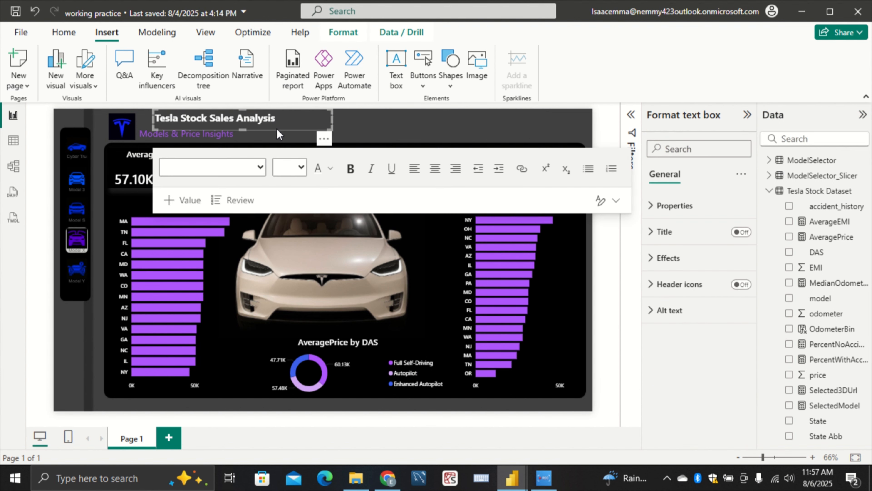
left_click_drag(276, 129, 269, 129)
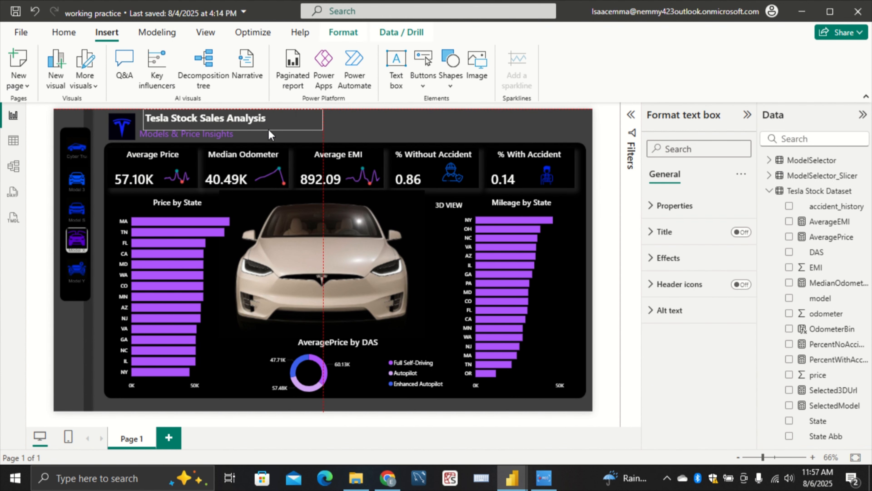
left_click(267, 140)
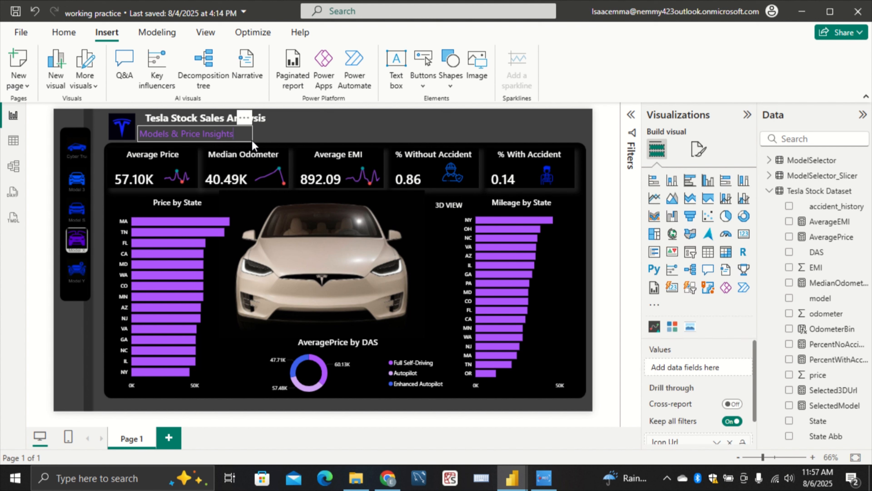
left_click(244, 142)
left_click(254, 140)
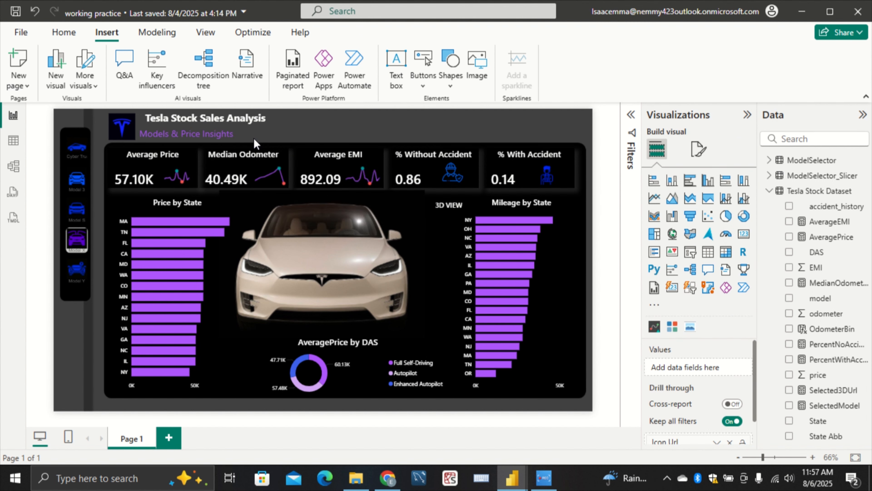
left_click(164, 134)
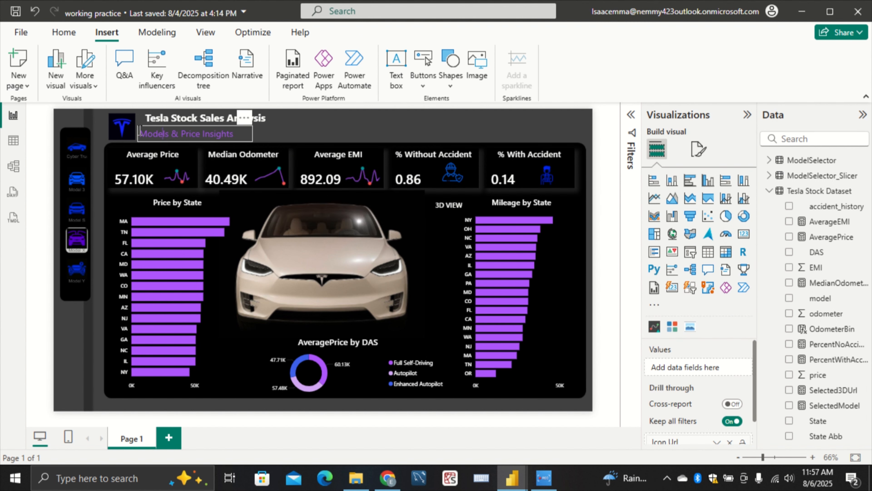
left_click_drag(137, 133, 143, 132)
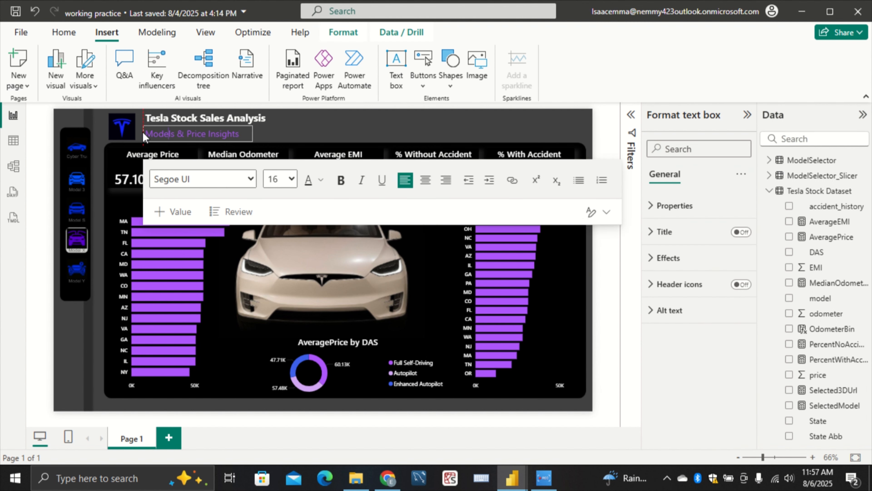
left_click(336, 122)
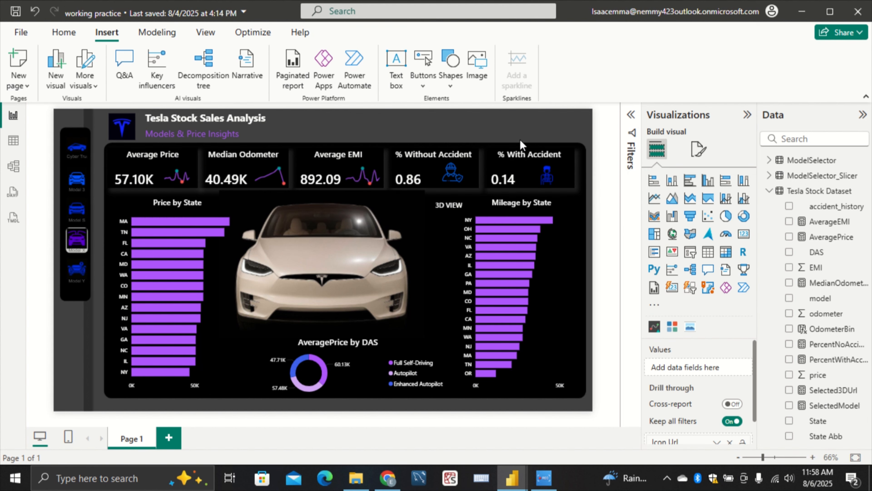
Switch to the Tesla pb report and examine the accident history buttons in its header
mouse_move(517, 479)
left_click(559, 421)
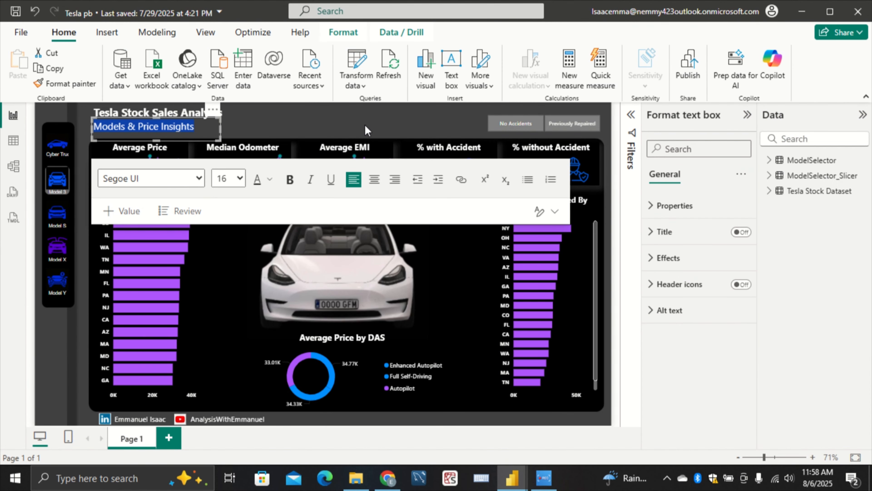
left_click(374, 123)
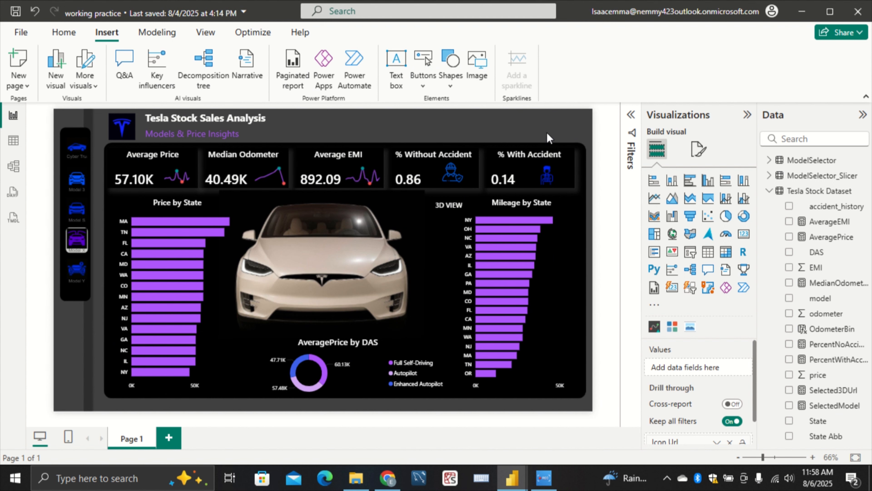
left_click(699, 150)
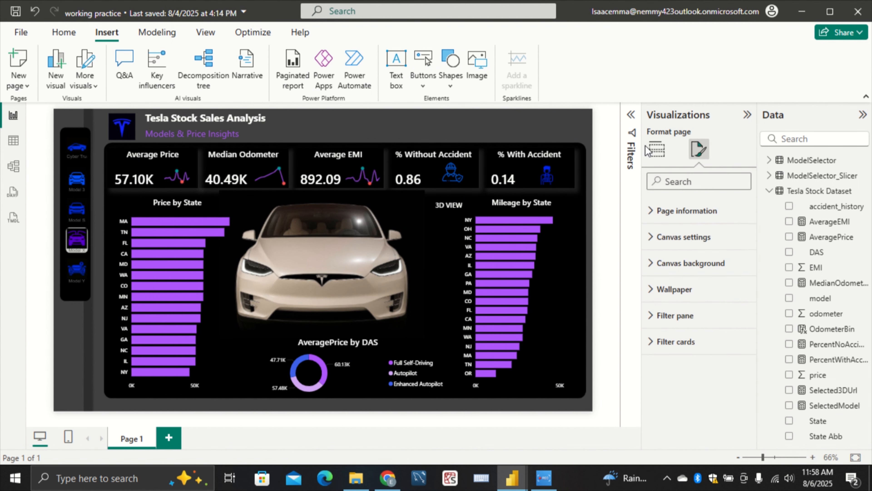
left_click(653, 151)
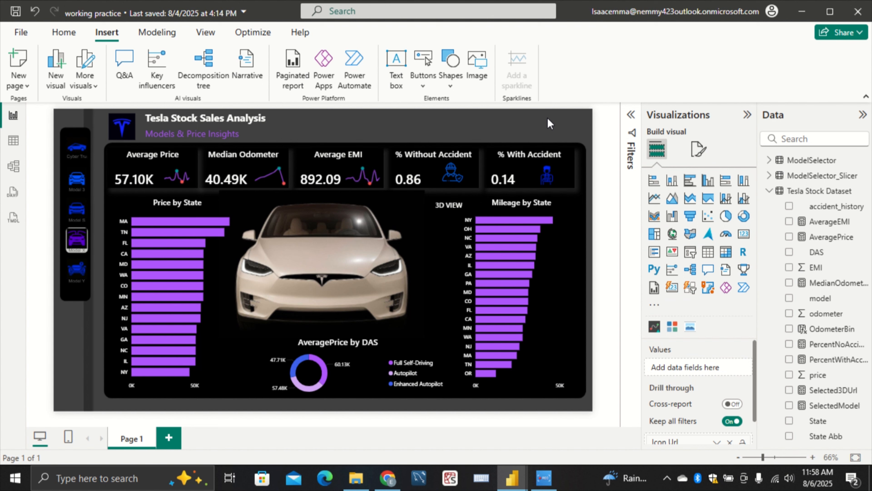
left_click(708, 269)
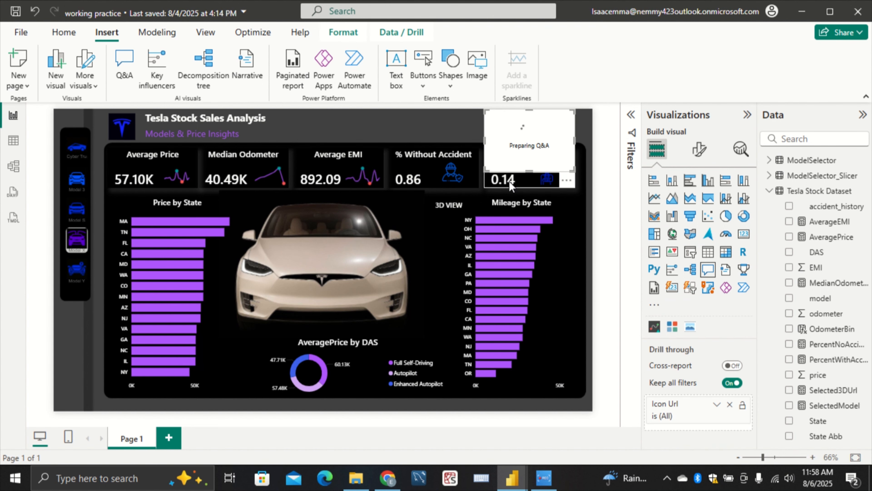
left_click(567, 185)
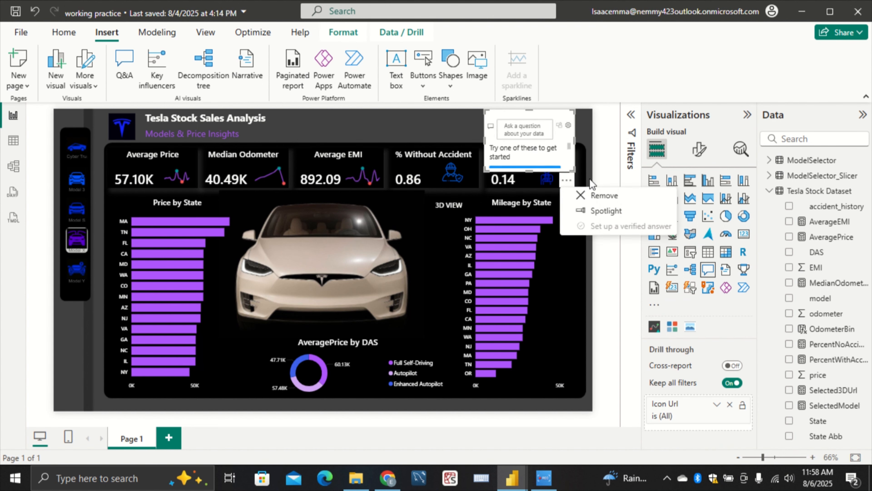
key("Delete")
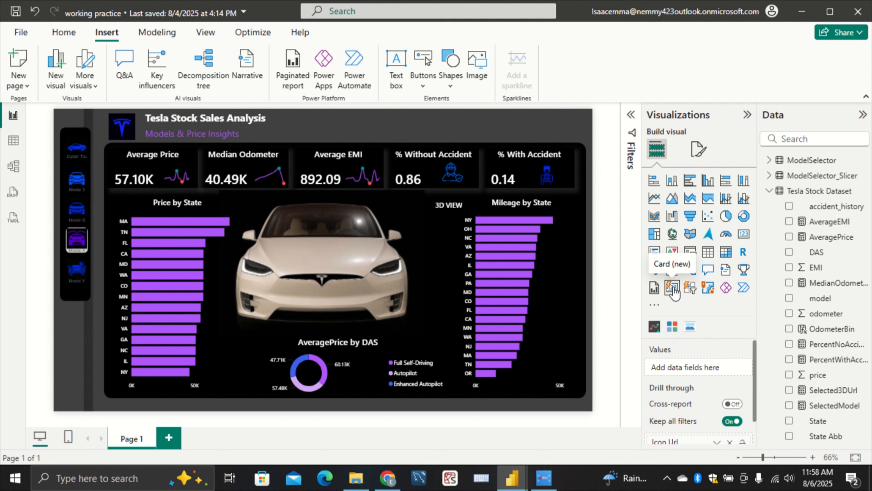
Add a button slicer for accident_history, shaped into a short strip above the accident KPI cards opposite the title
left_click(691, 287)
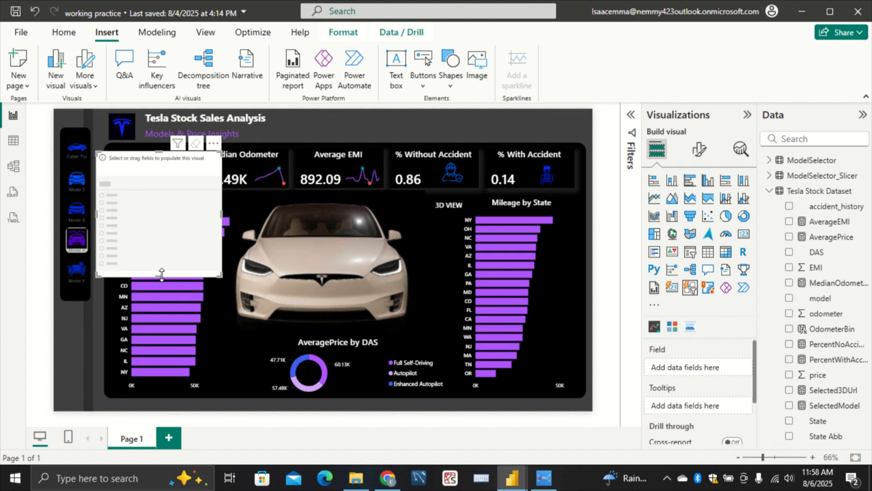
left_click_drag(140, 161, 481, 125)
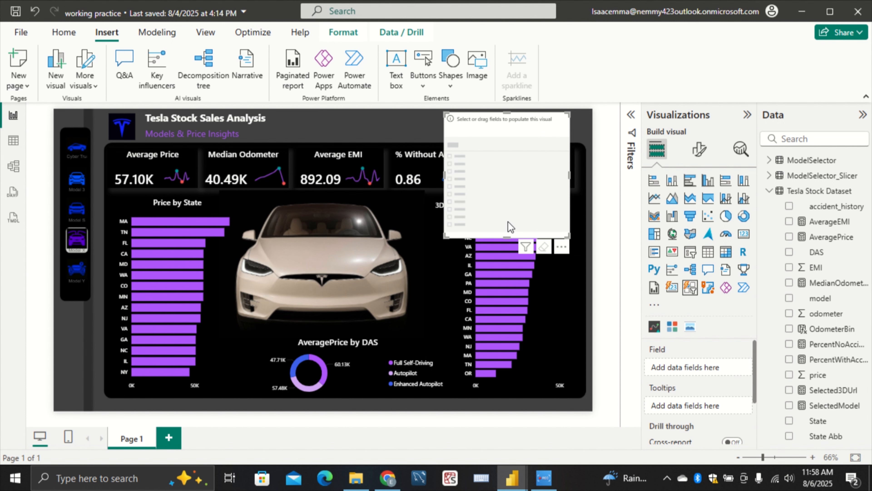
left_click_drag(508, 237, 528, 141)
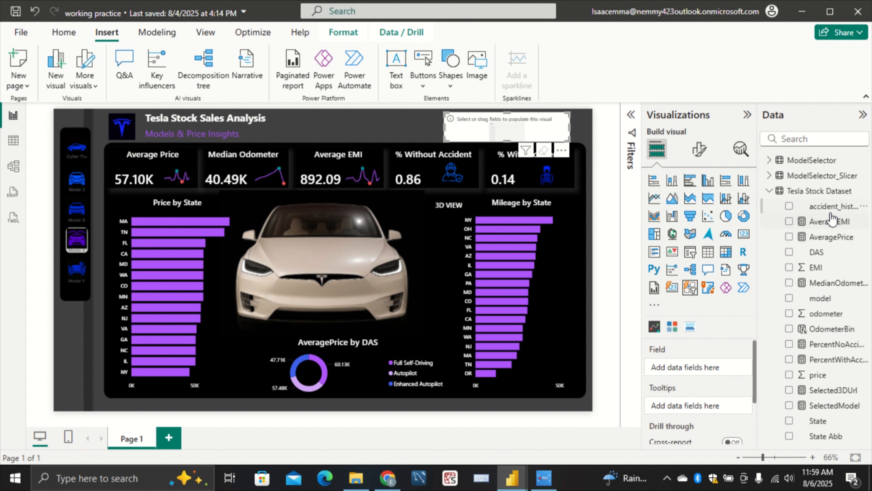
left_click_drag(832, 209, 722, 371)
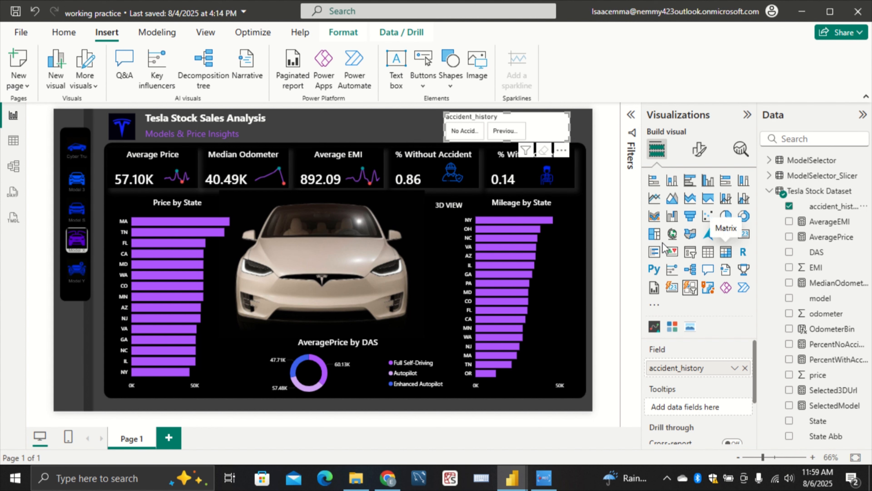
Arrange the accident_history button slicer as a grid with a maximum of 2 rows and 2 columns
left_click(689, 253)
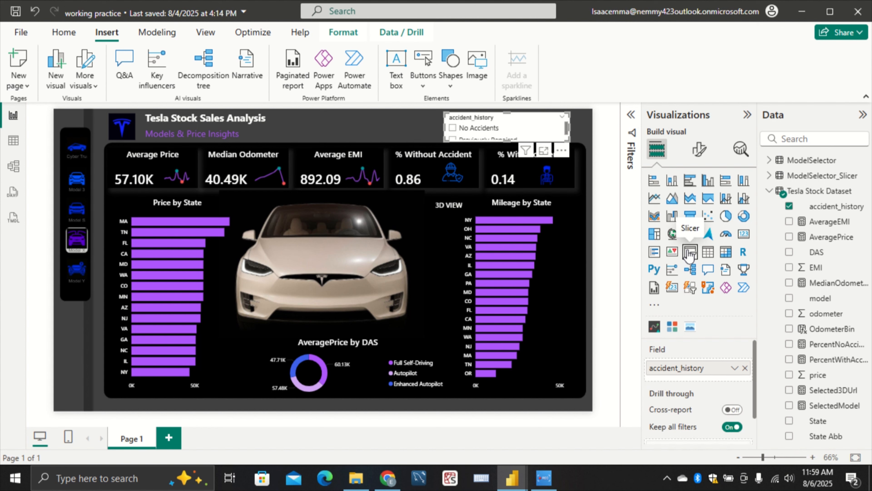
left_click(692, 289)
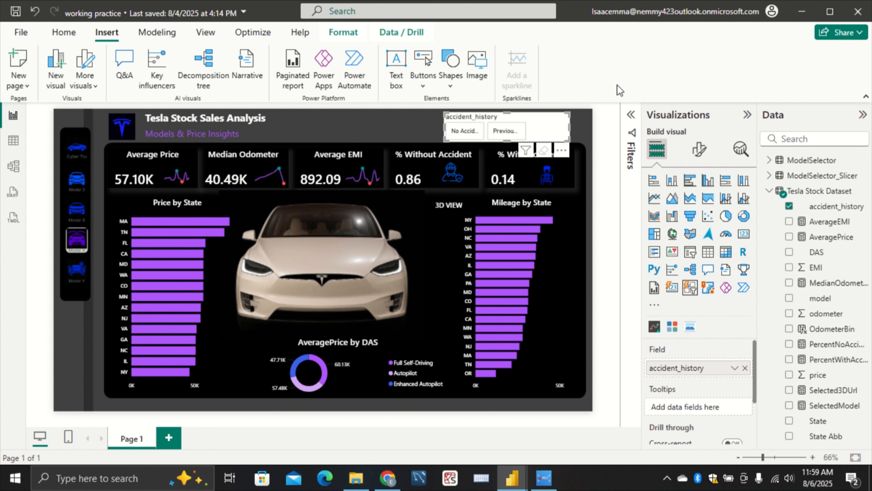
left_click(700, 152)
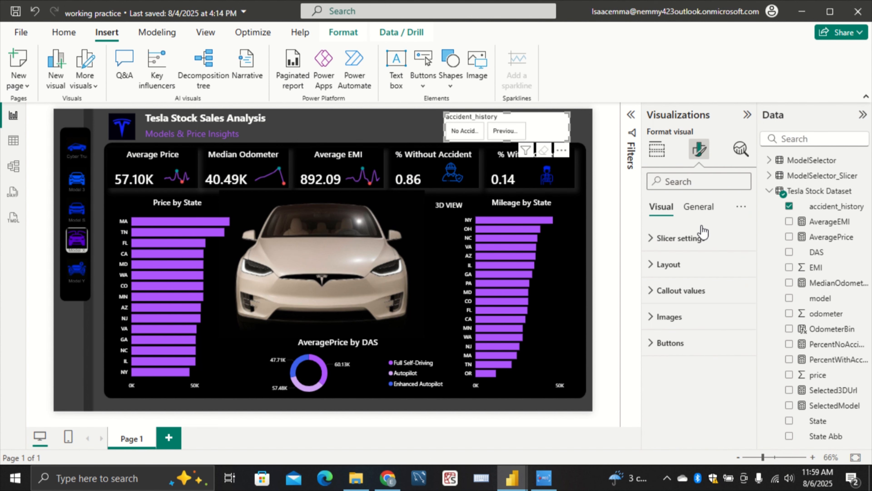
left_click(704, 237)
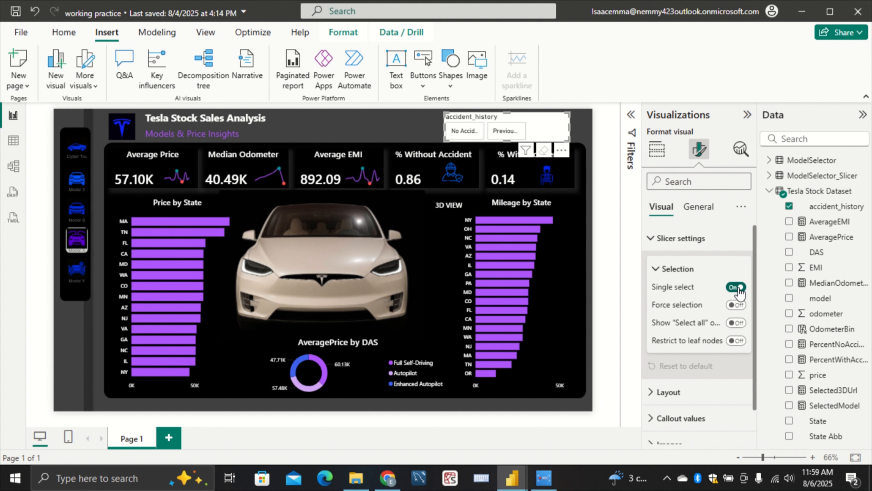
left_click(669, 239)
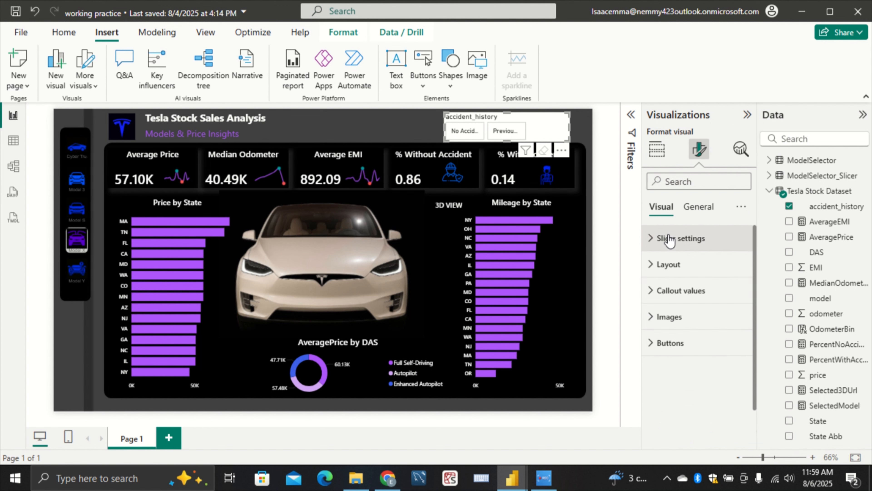
left_click(700, 274)
left_click(711, 330)
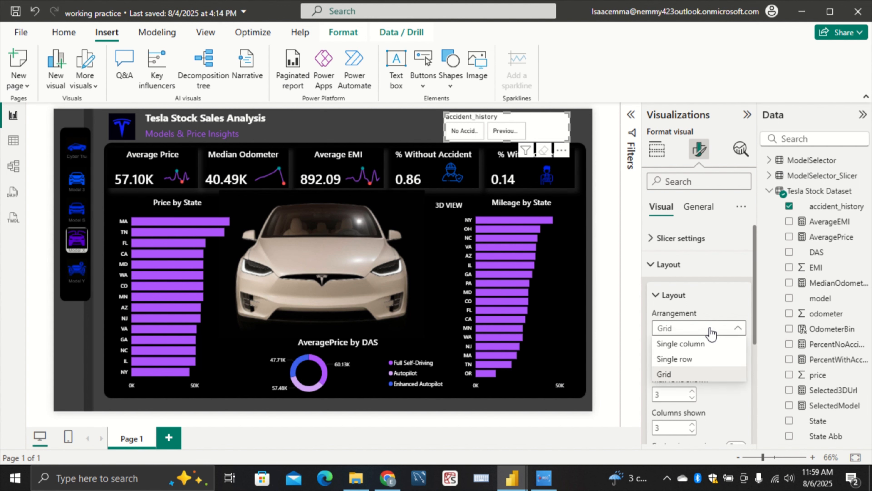
left_click(710, 330)
scroll(711, 333, "down", 3)
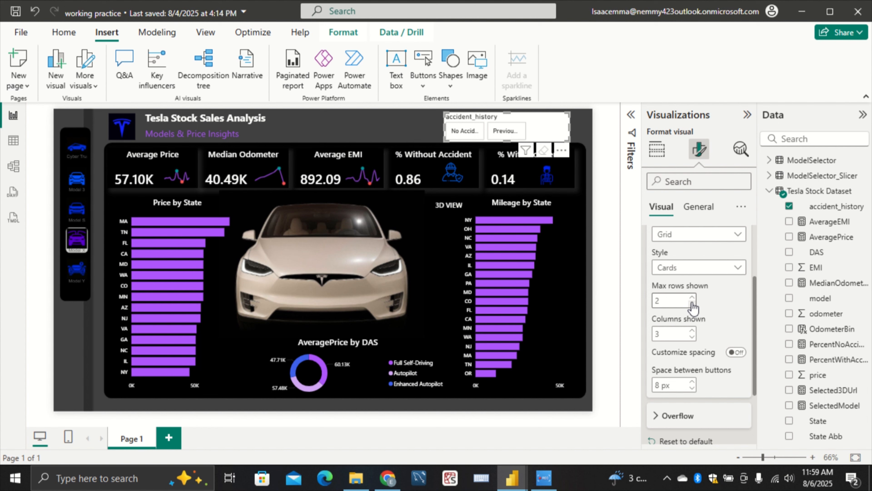
left_click(693, 337)
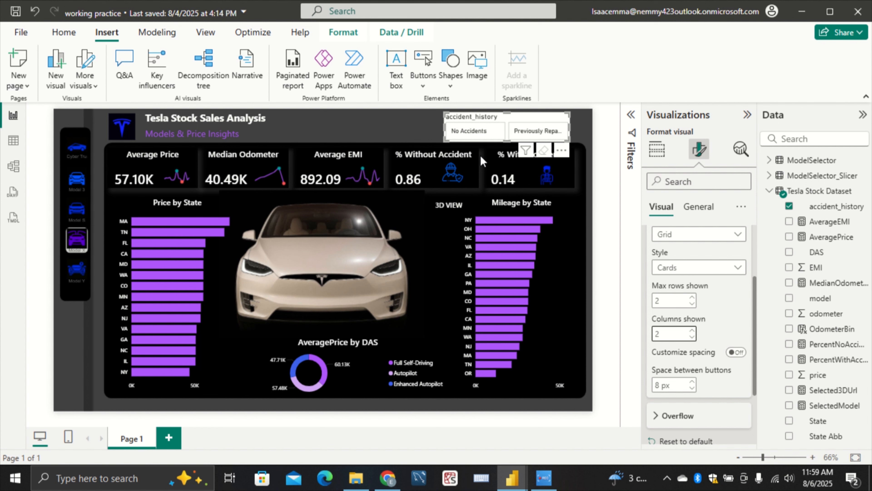
Turn off the background and title of the accident_history button slicer
left_click(700, 208)
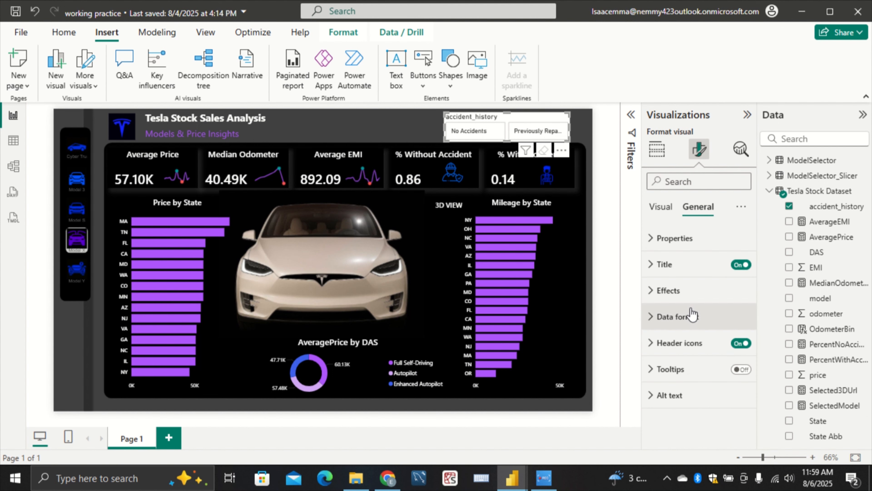
left_click(699, 300)
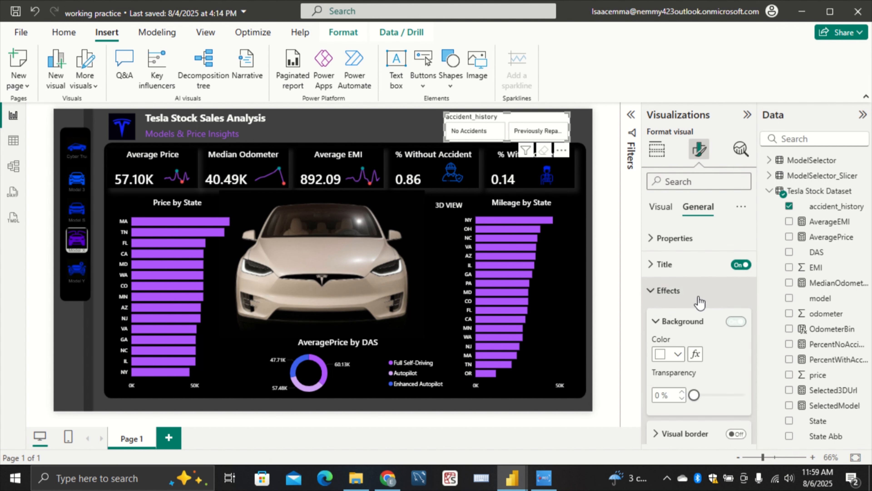
left_click(735, 321)
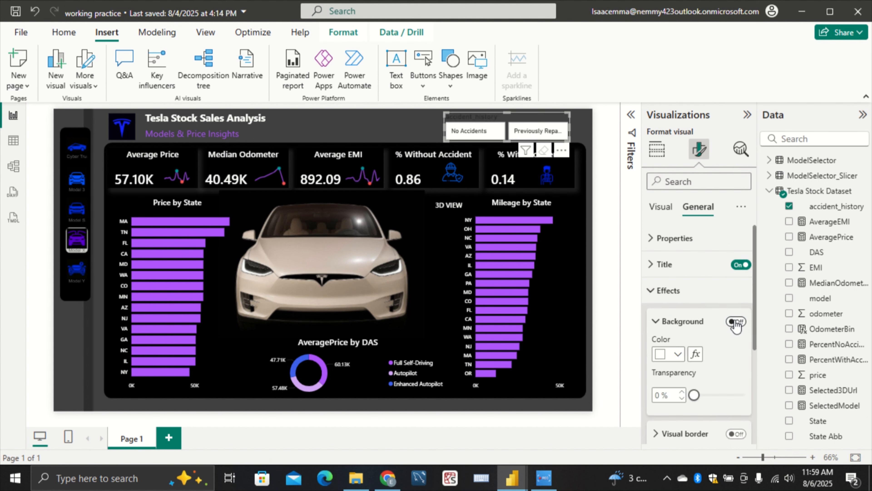
left_click(737, 267)
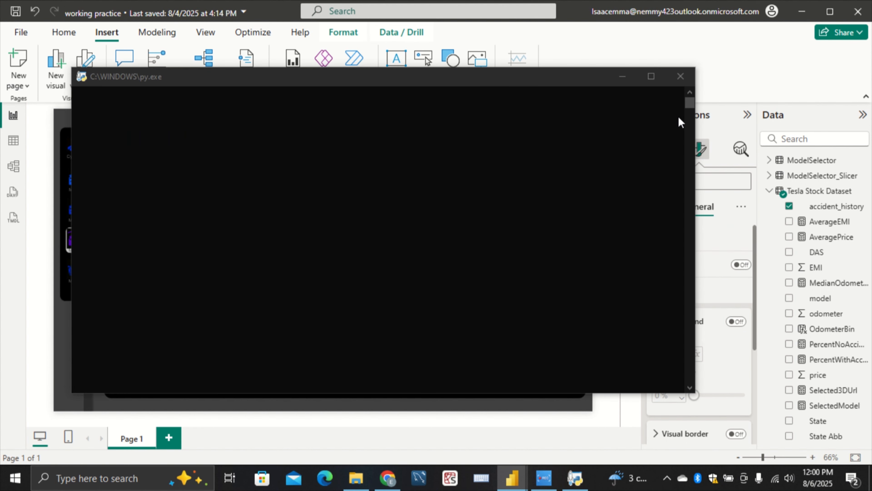
Shrink the accident_history slicer slightly and shift it toward the page's outer edge, clear of the % With Accident card
left_click(679, 74)
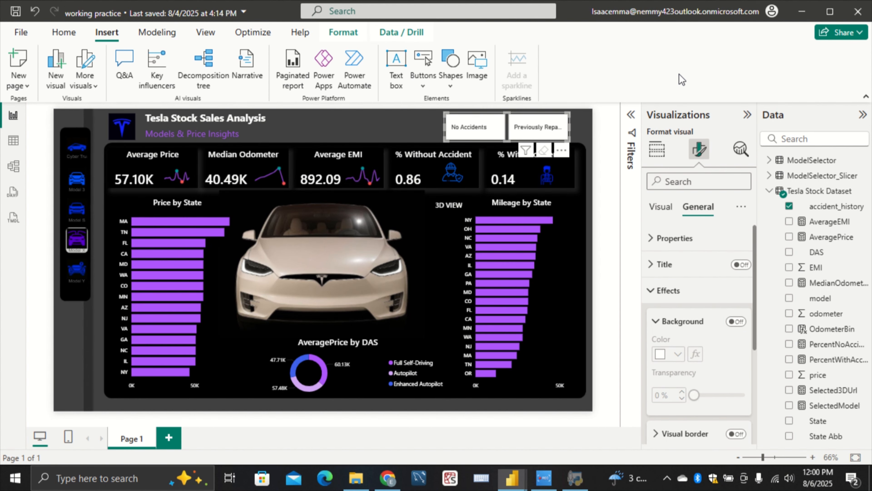
left_click(661, 207)
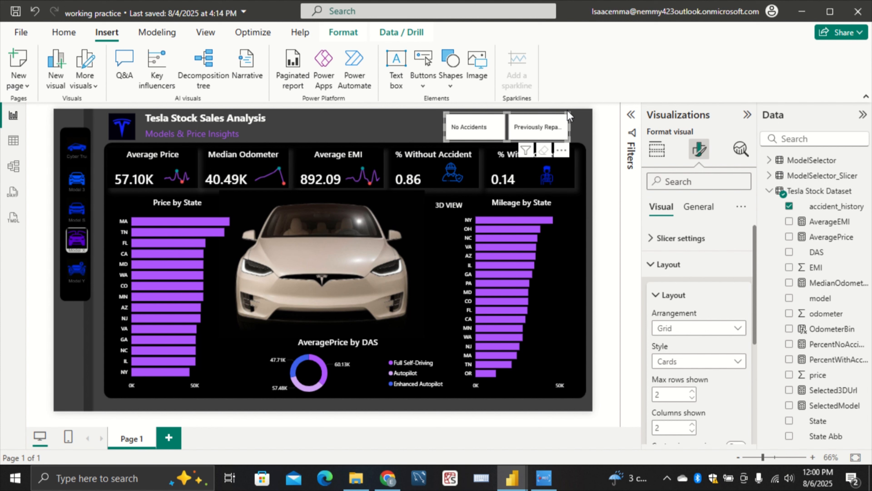
mouse_move(567, 111)
left_mouse_down()
mouse_move(566, 123)
mouse_move(553, 119)
left_mouse_up()
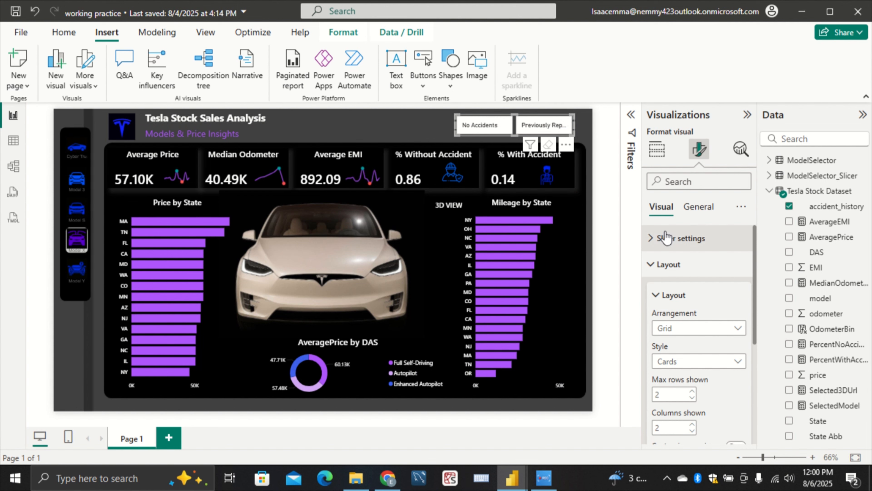
Fill the accident_history slicer's buttons with a grey shade from the white theme colors
left_click(657, 237)
scroll(694, 304, "down", 8)
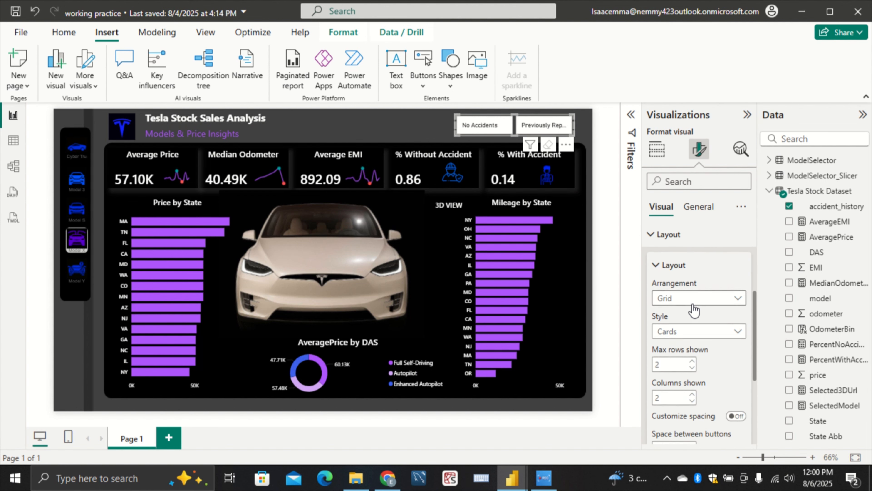
scroll(692, 309, "down", 2)
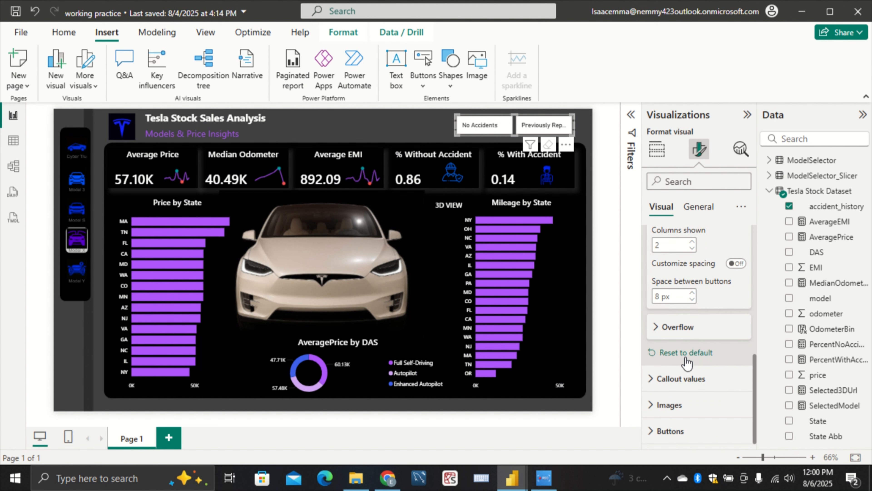
left_click(682, 379)
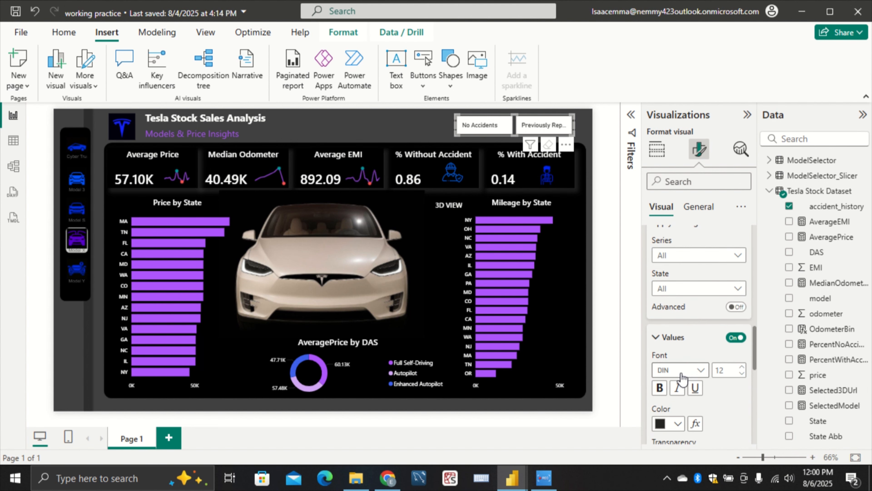
scroll(682, 374, "down", 2)
scroll(682, 373, "down", 5)
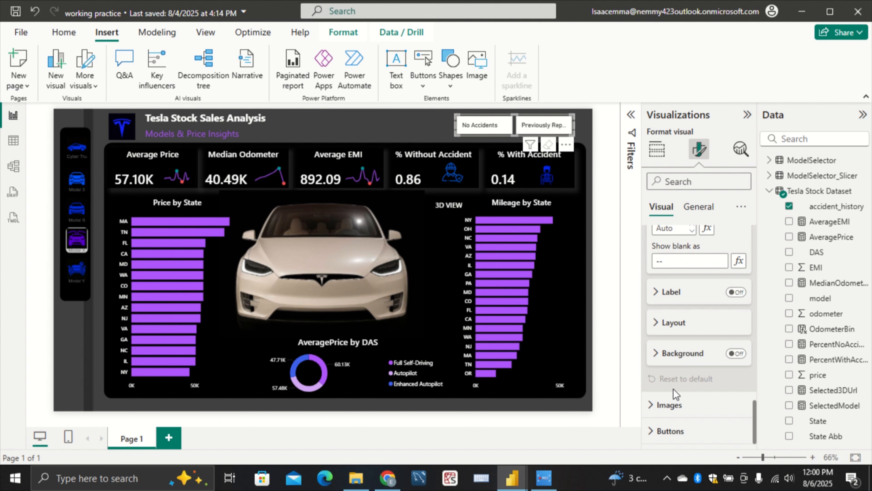
left_click(671, 431)
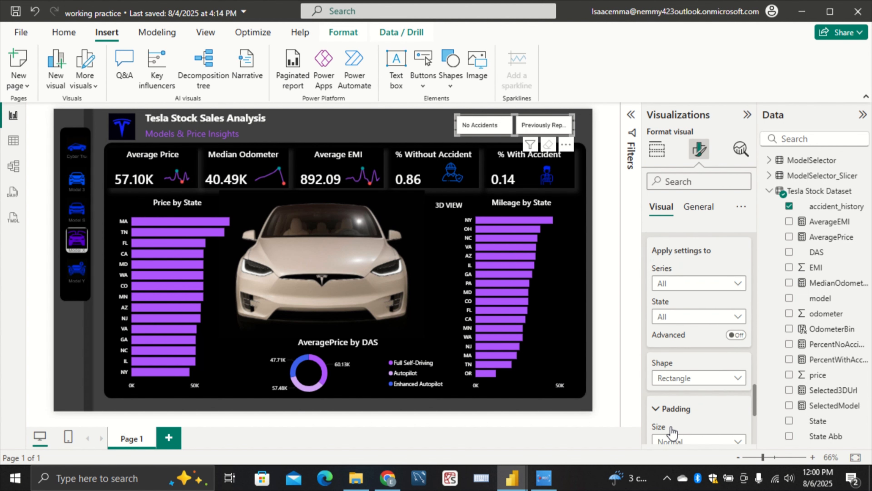
scroll(674, 425, "down", 5)
scroll(691, 382, "up", 1)
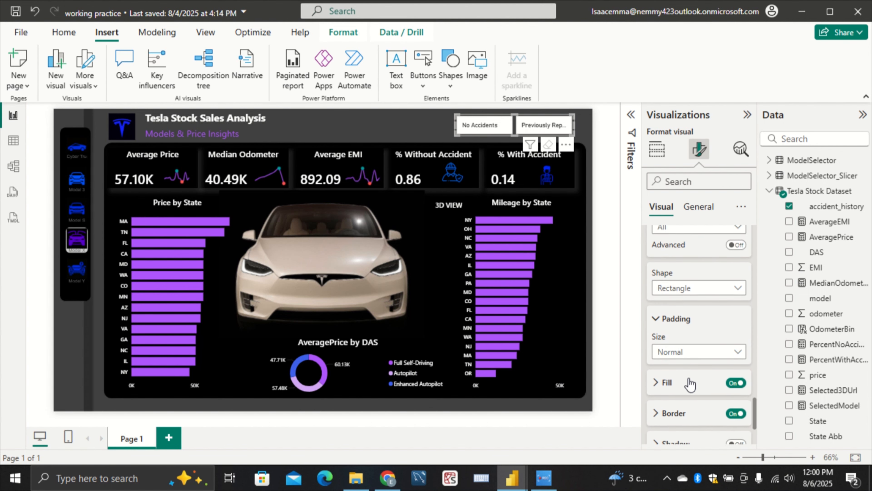
left_click(684, 392)
scroll(684, 397, "down", 3)
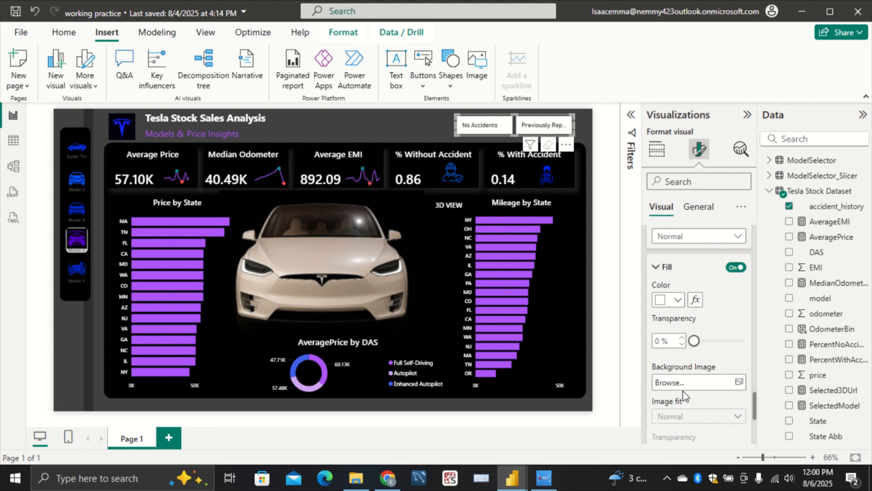
left_click(677, 301)
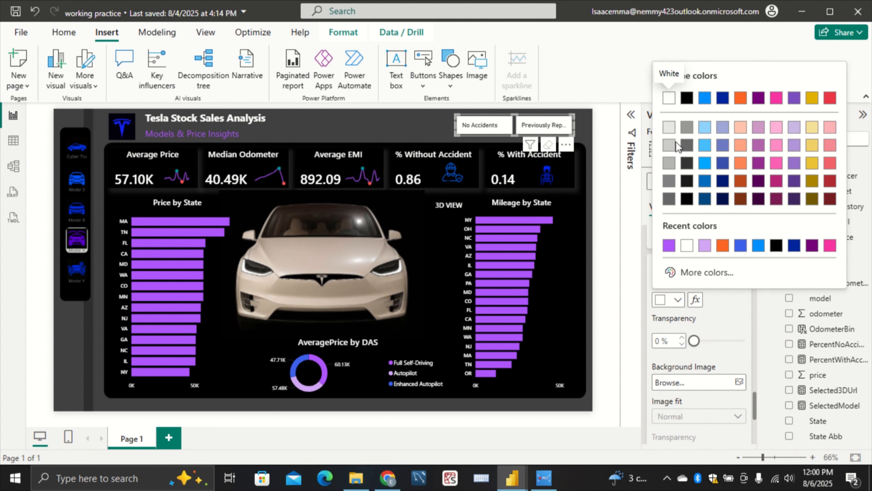
left_click(669, 166)
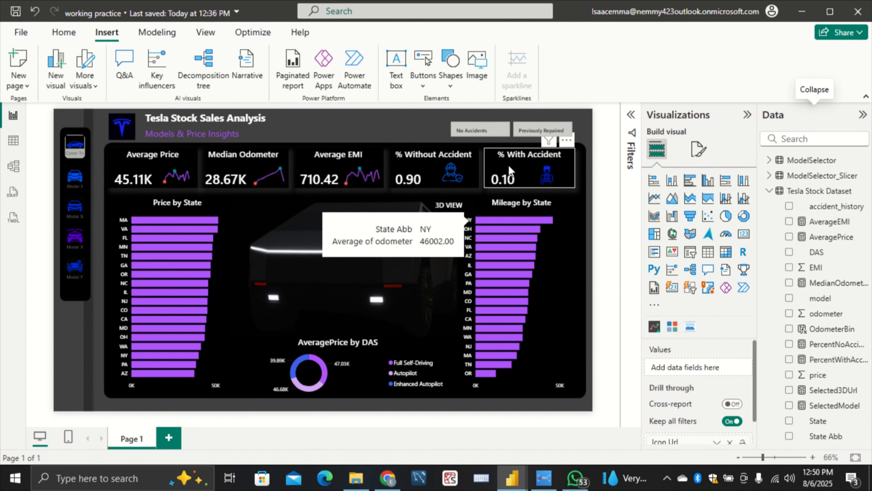
Set the text color of the model chiclet slicer to White, 10% darker
left_click(91, 297)
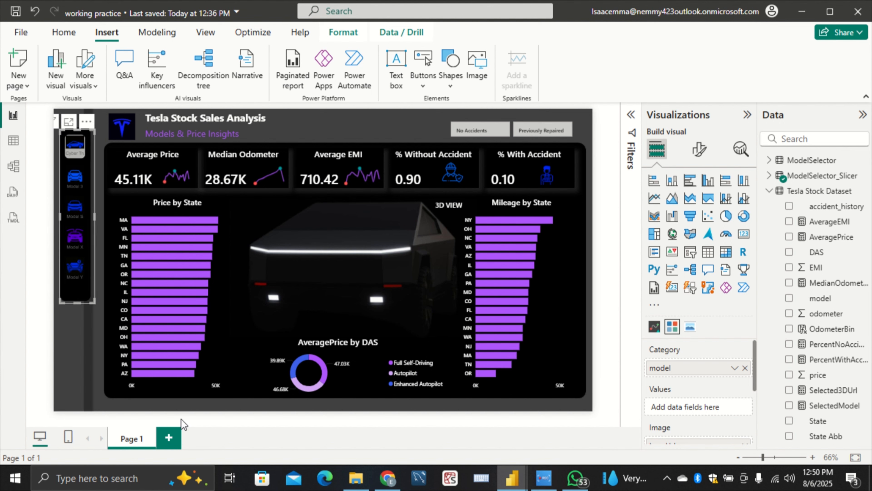
left_click(769, 191)
left_click(697, 150)
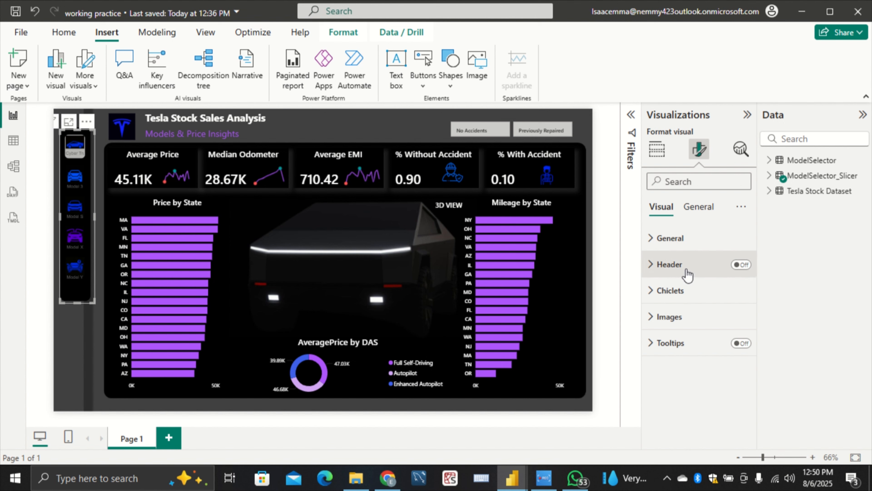
left_click(686, 296)
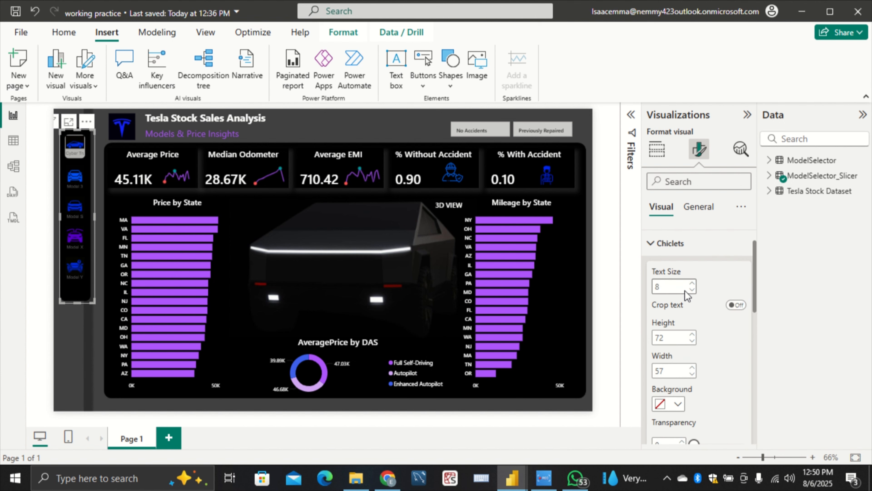
scroll(686, 295, "down", 5)
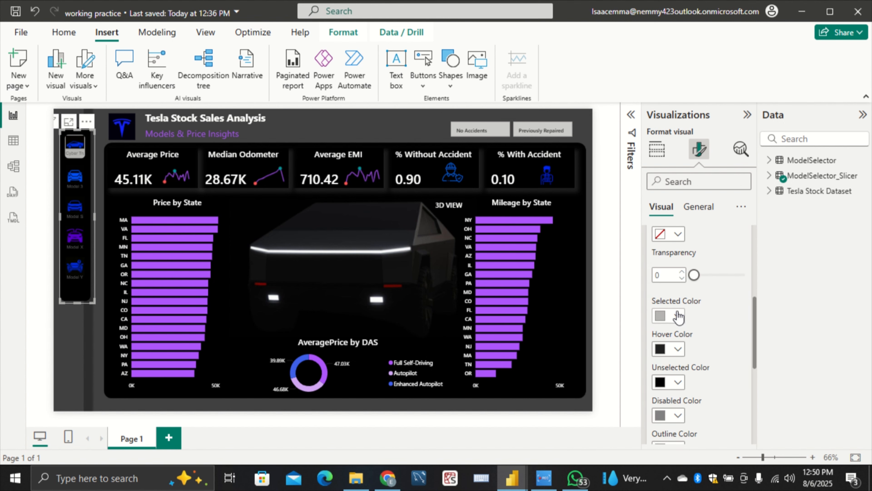
left_click(678, 317)
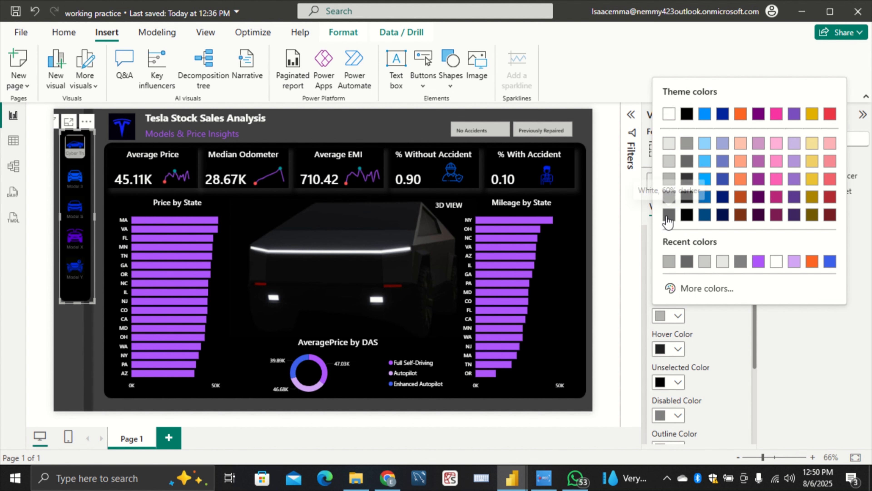
left_click(722, 317)
scroll(722, 317, "down", 5)
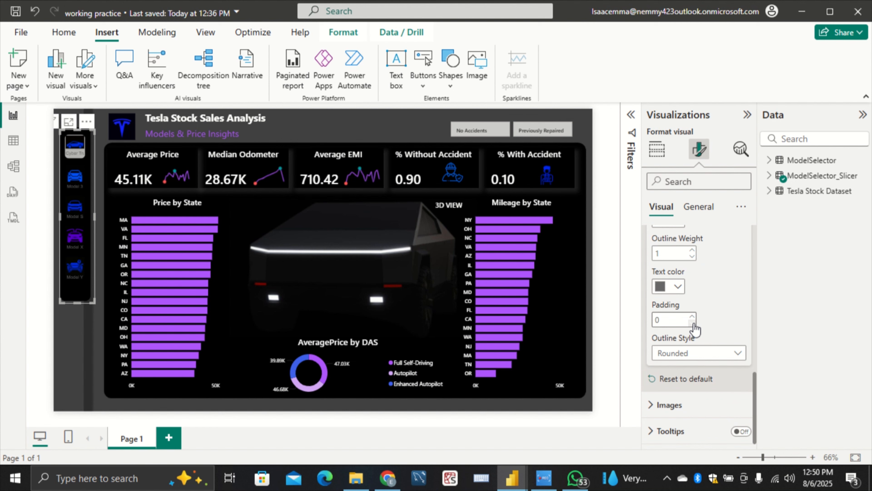
scroll(707, 288, "up", 1)
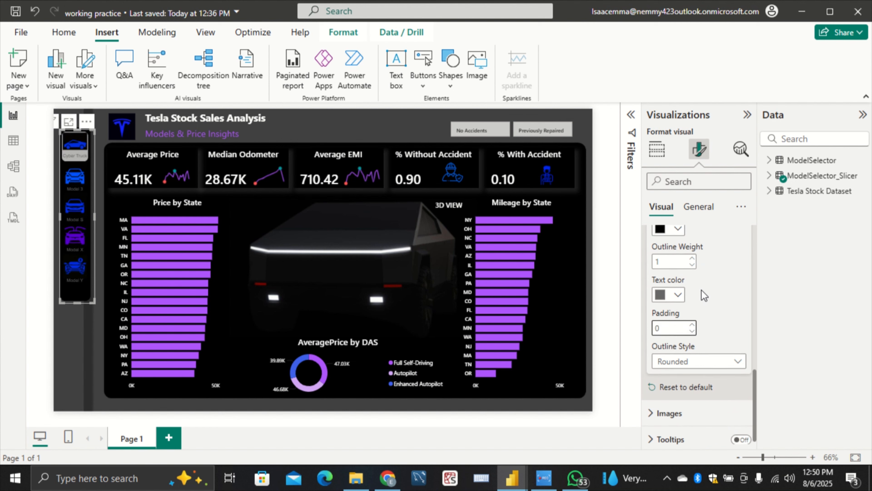
left_click(674, 296)
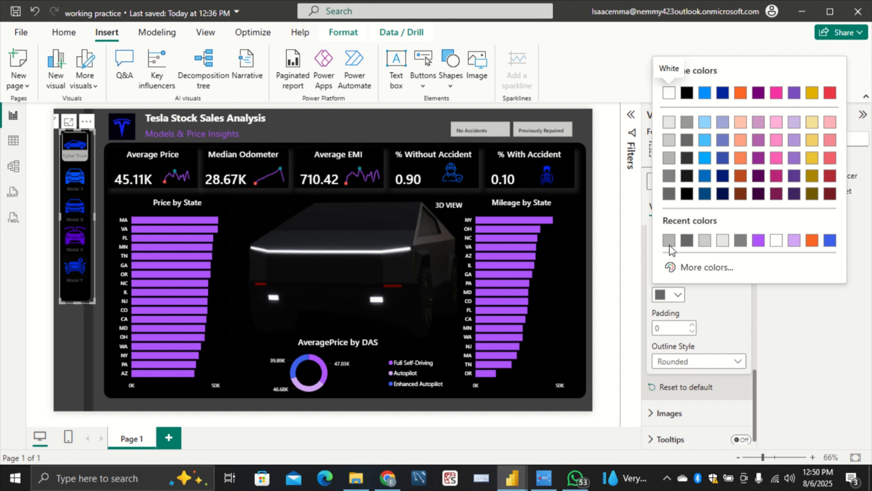
left_click(670, 126)
Set the selected color of the model chiclet slicer to White, 60% darker, and deselect the slicer
scroll(691, 275, "up", 3)
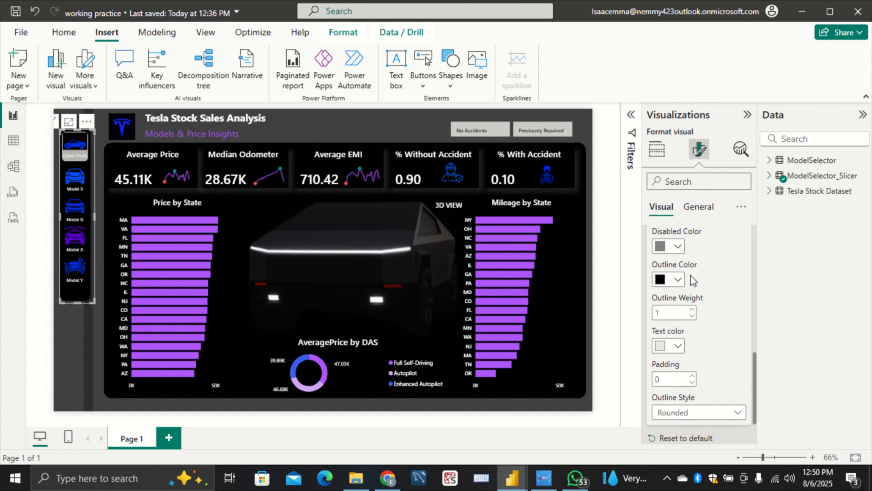
scroll(692, 275, "up", 2)
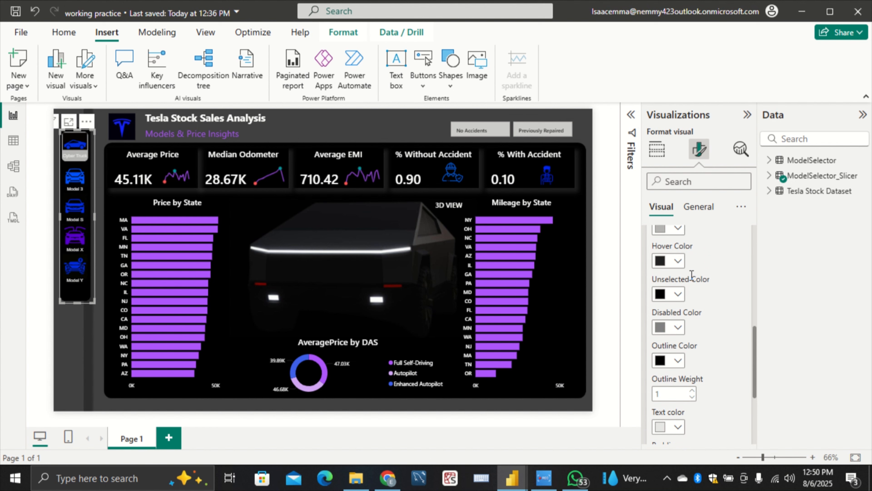
scroll(691, 274, "up", 2)
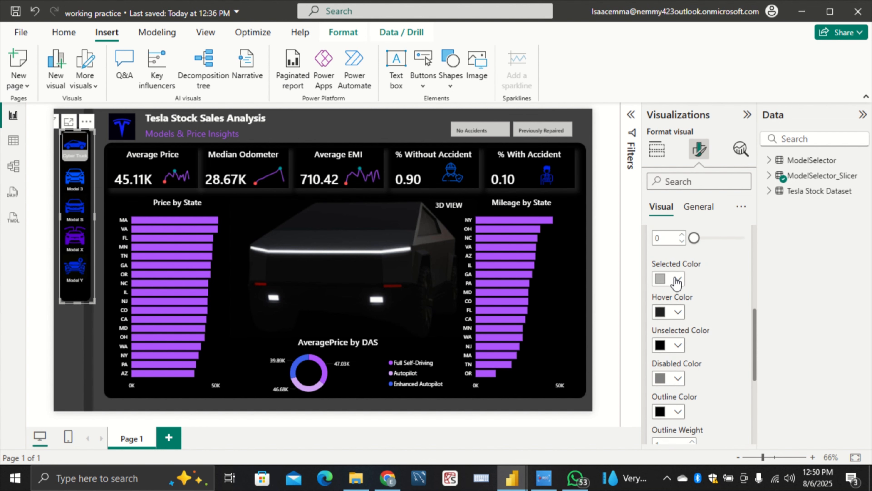
left_click(677, 280)
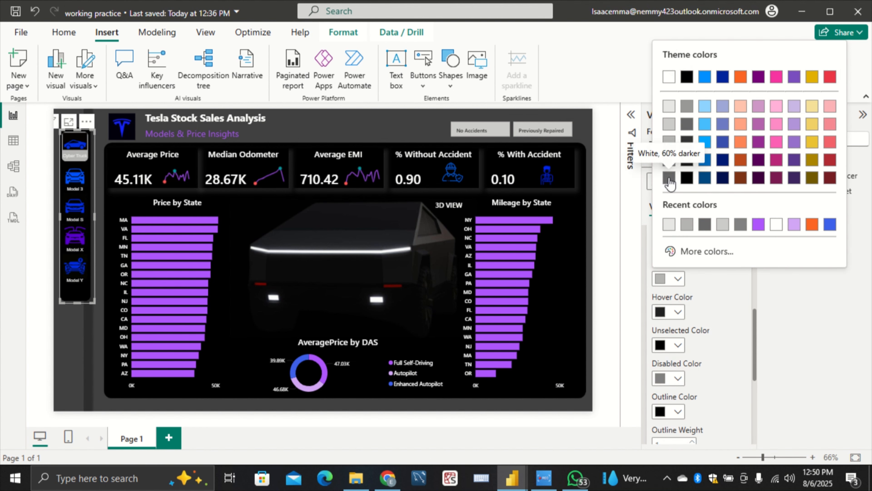
left_click(669, 178)
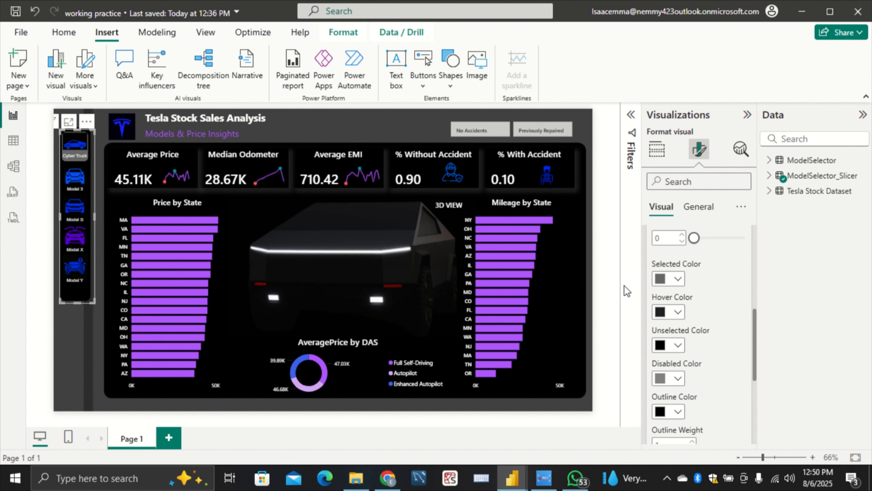
left_click(670, 279)
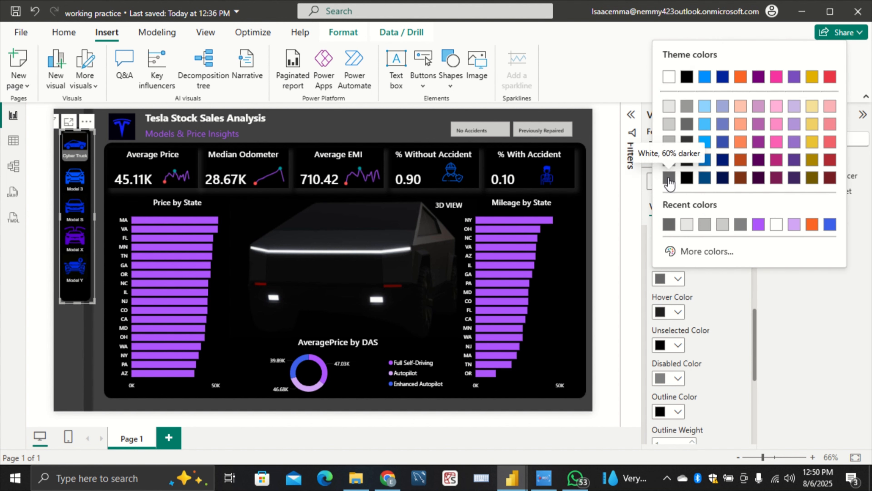
left_click(714, 293)
scroll(714, 293, "up", 3)
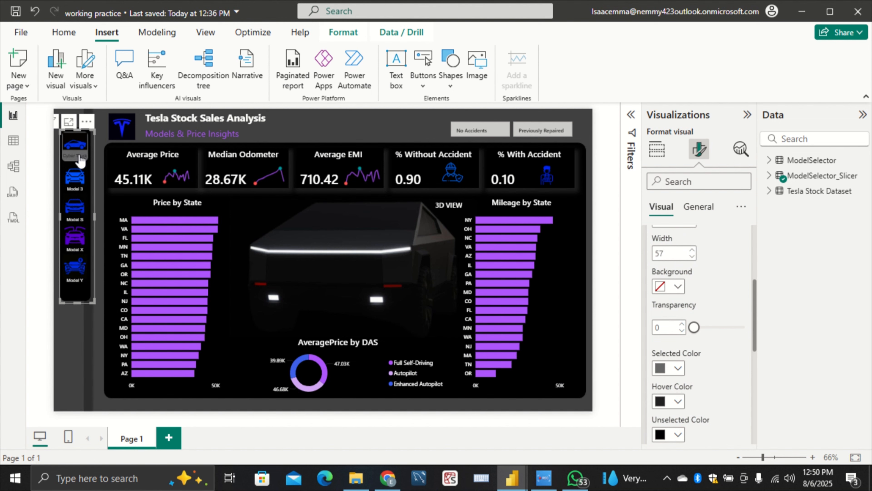
left_click(72, 322)
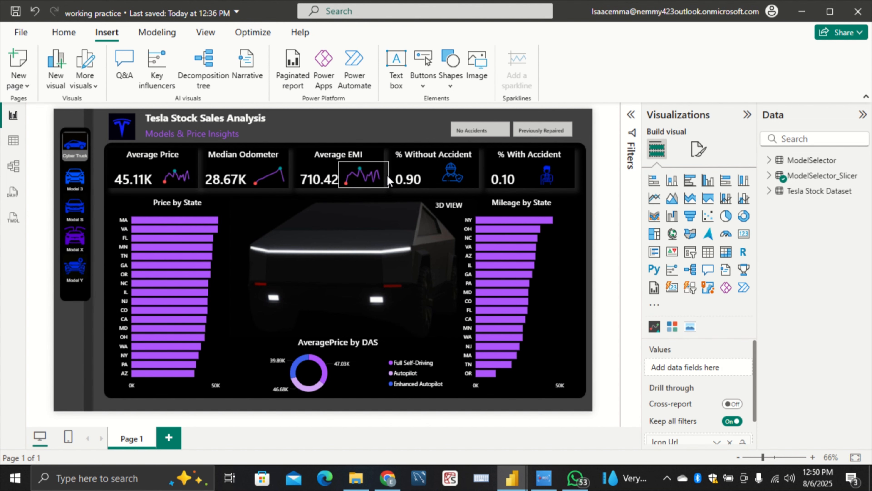
Change the button fill of the accident_history slicer to a darker grey from the white theme shades
left_click(470, 142)
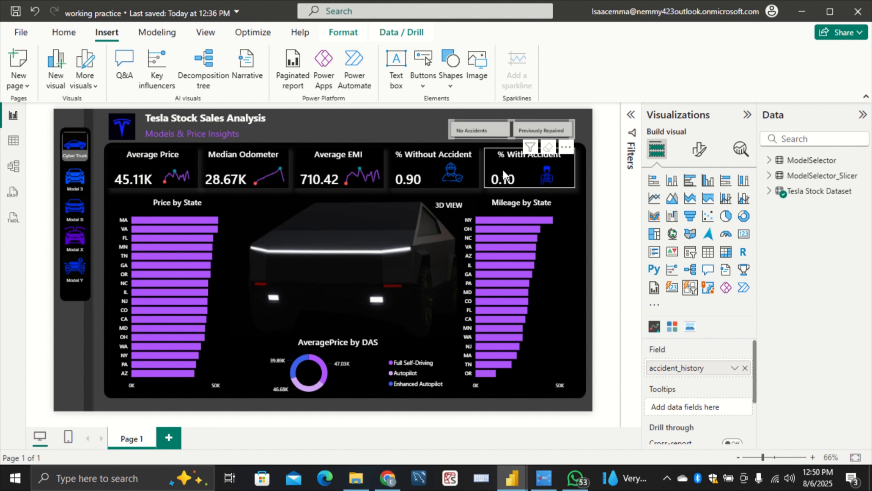
left_click(701, 152)
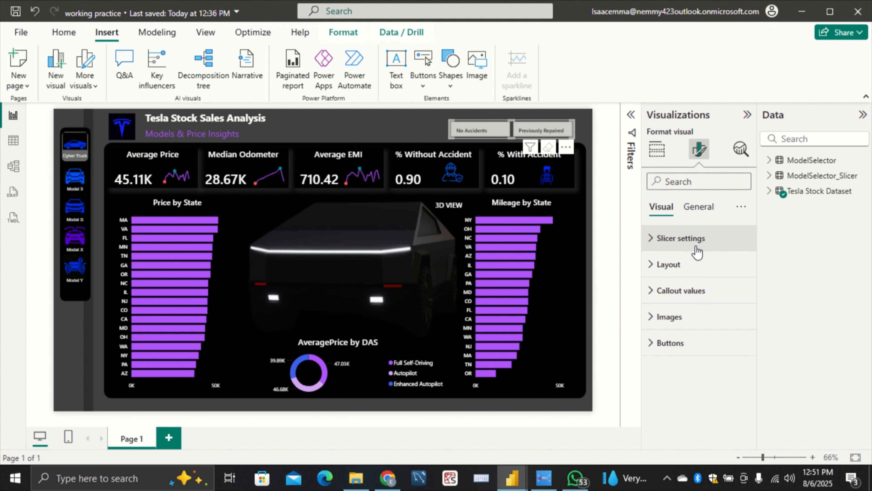
left_click(696, 247)
scroll(701, 299, "down", 1)
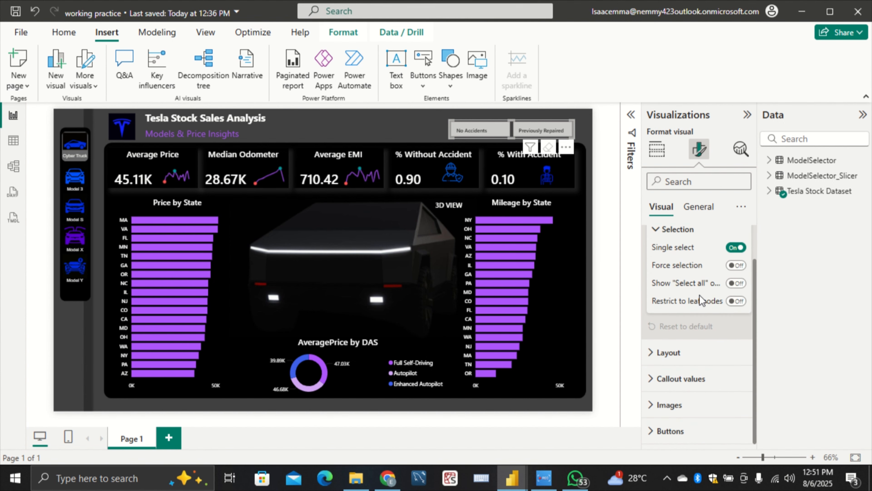
scroll(685, 425, "down", 7)
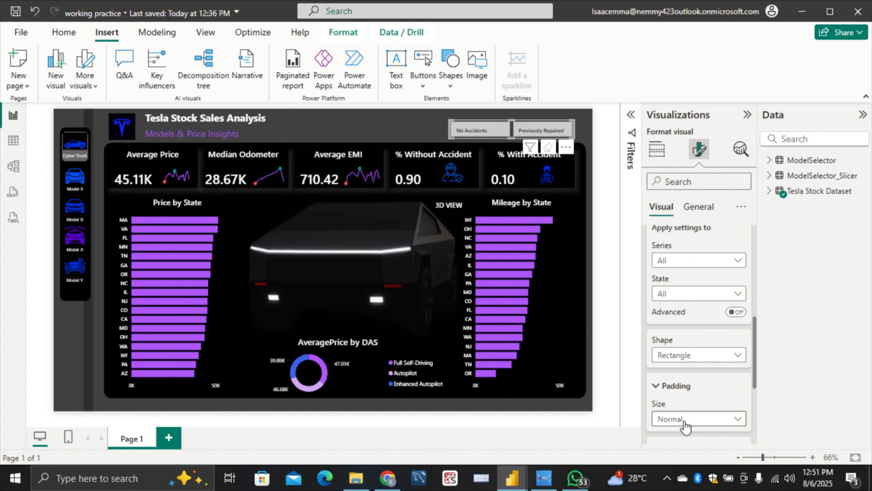
scroll(704, 404, "down", 3)
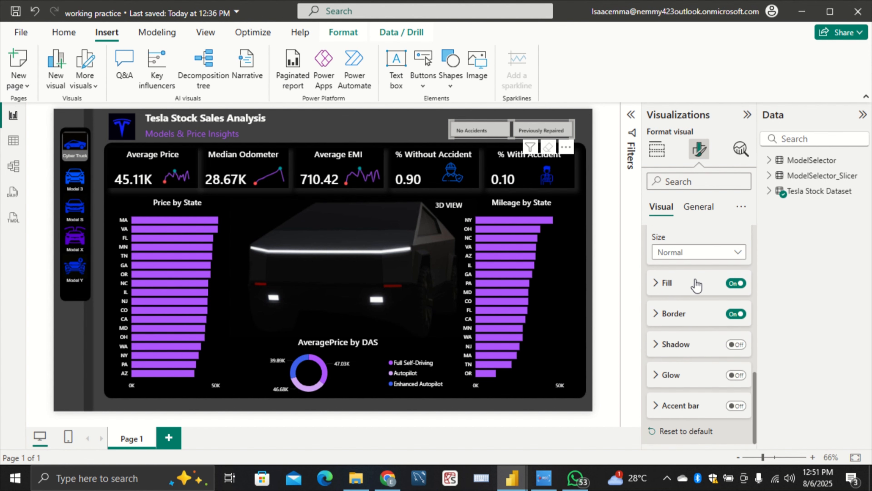
left_click(689, 286)
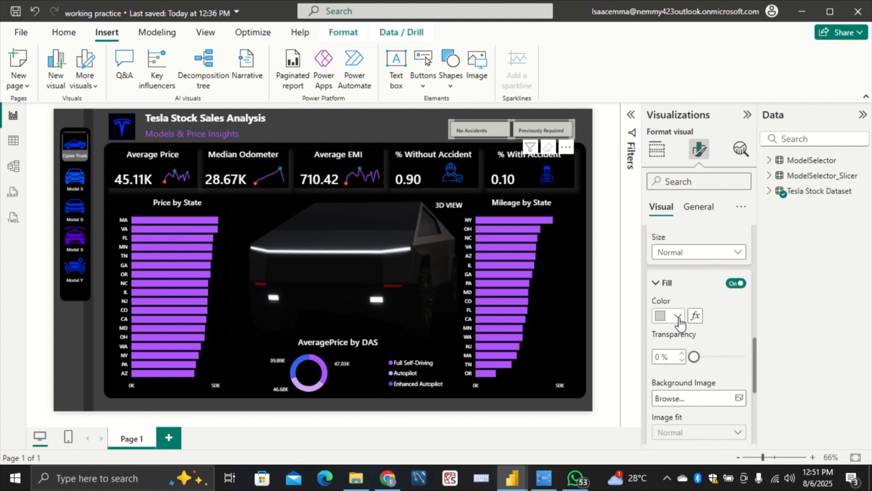
left_click(678, 316)
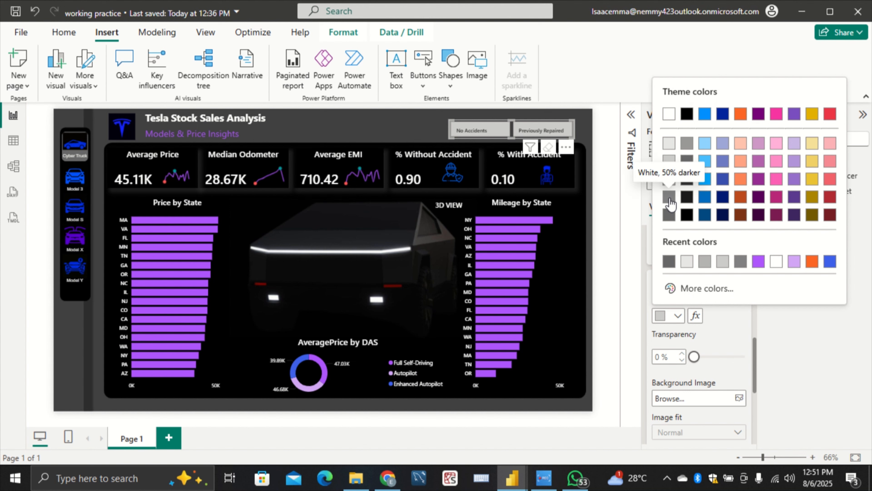
left_click(669, 212)
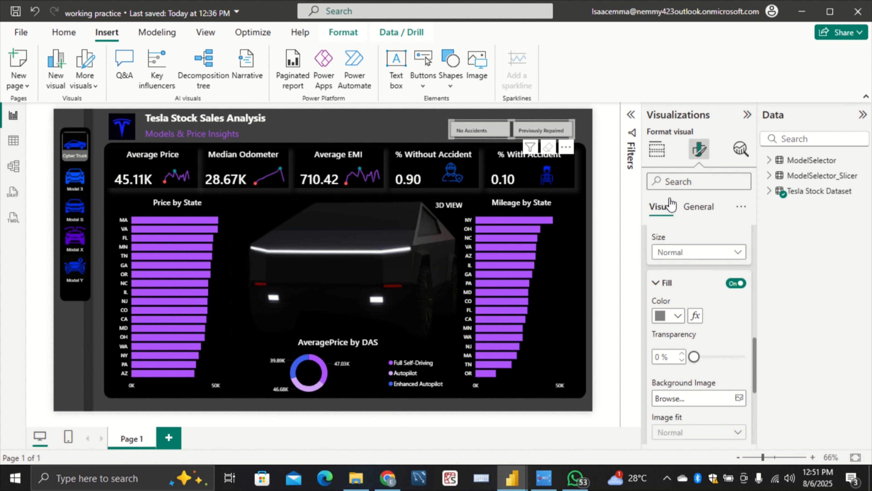
left_click(614, 192)
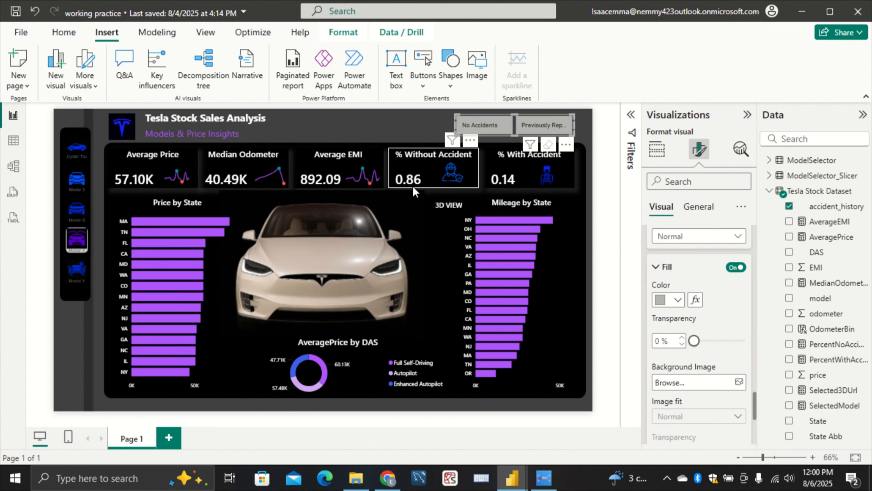
Filter the report to No Accidents with the accident_history slicer and adjust the slicer's size slightly at its outer edge
left_click(409, 129)
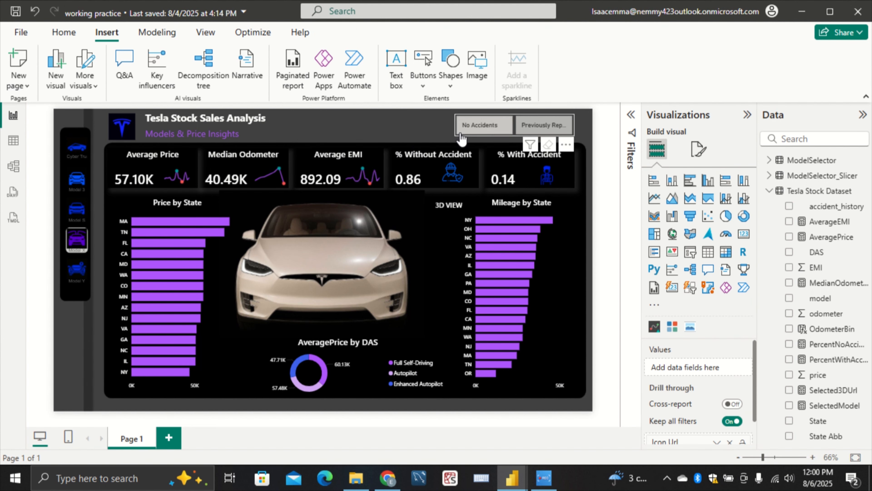
left_click(462, 129)
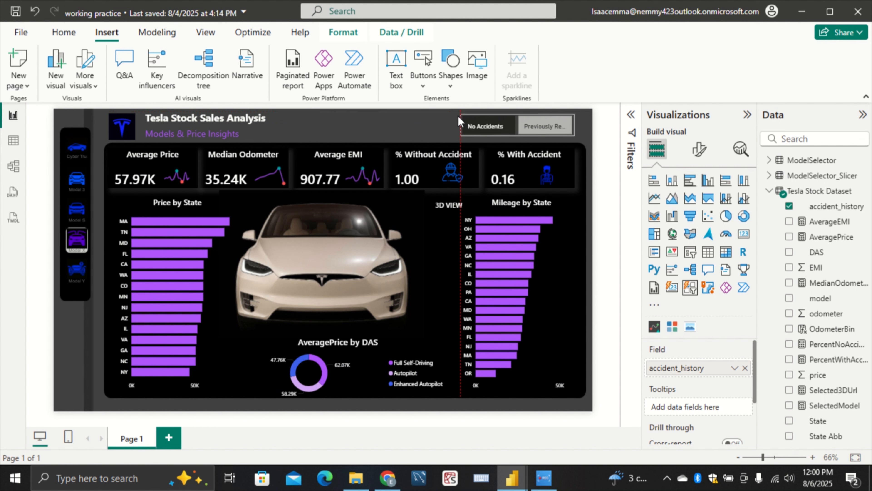
left_click_drag(458, 119, 457, 119)
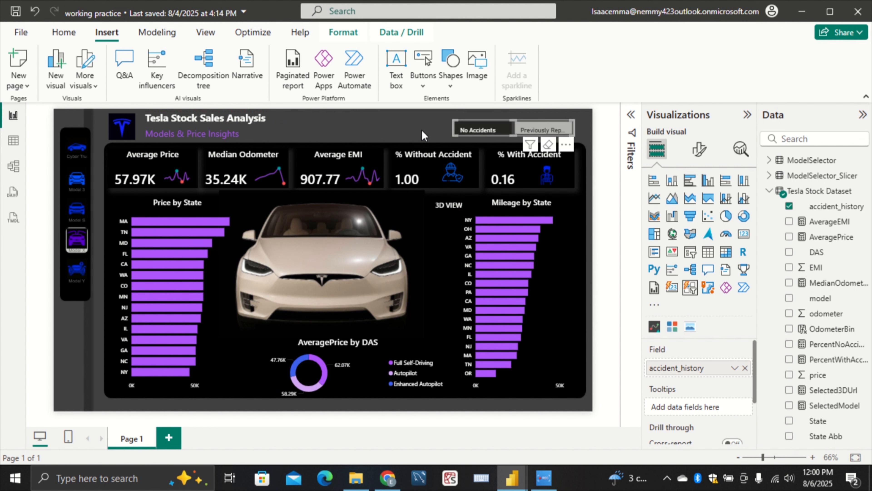
left_click(433, 126)
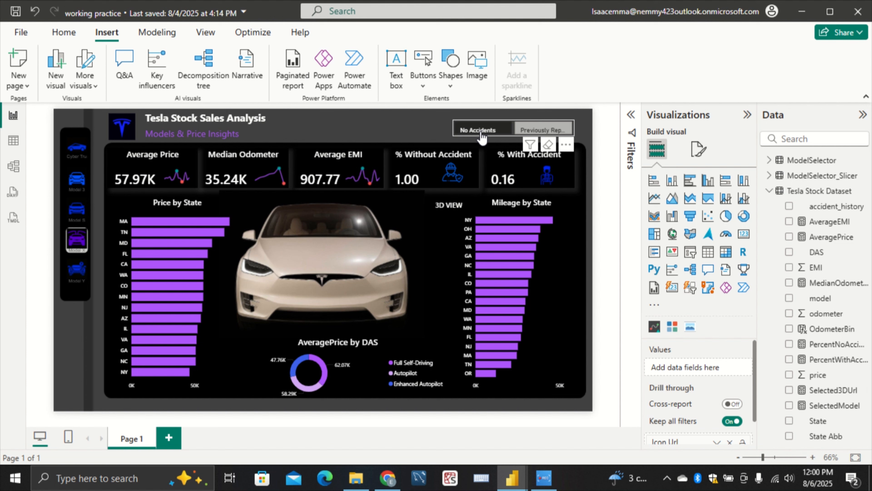